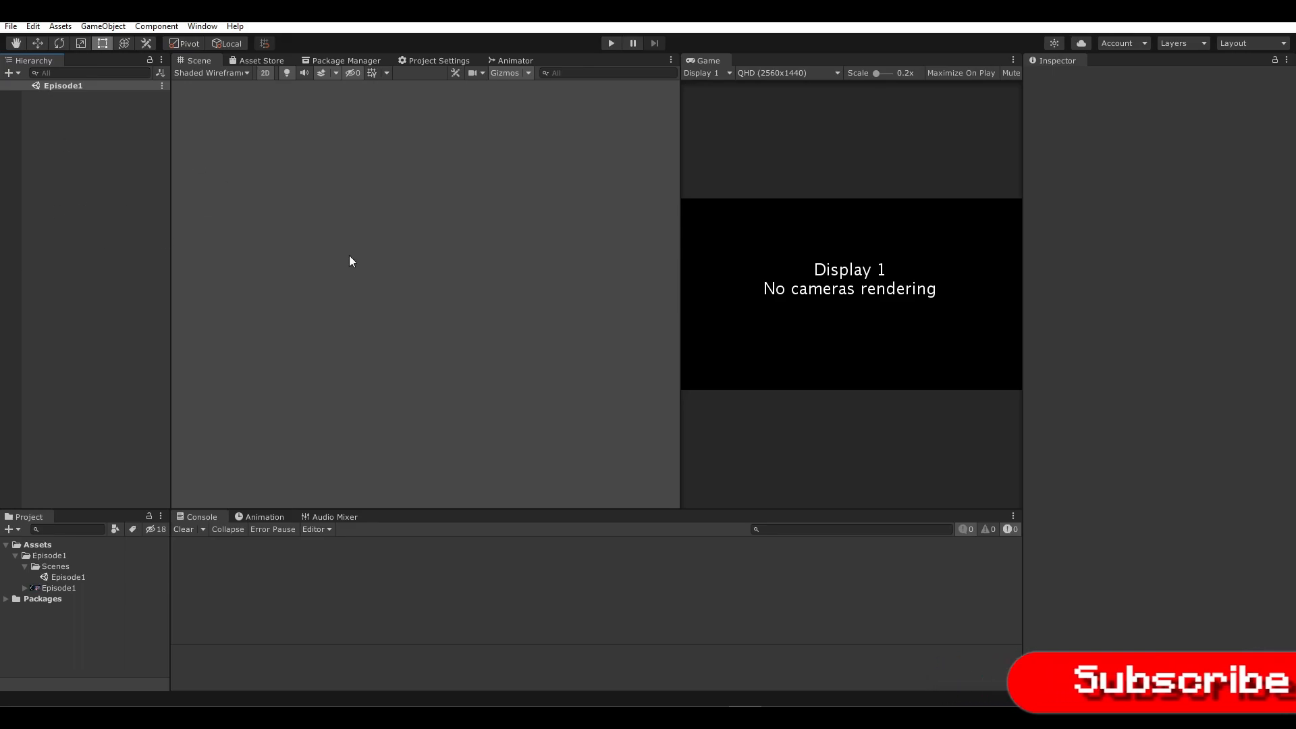
# - Look through the Episode1 project folder and select the Episode1 image inside it
pyautogui.click(106, 568)
pyautogui.click(25, 566)
pyautogui.click(15, 556)
pyautogui.click(16, 555)
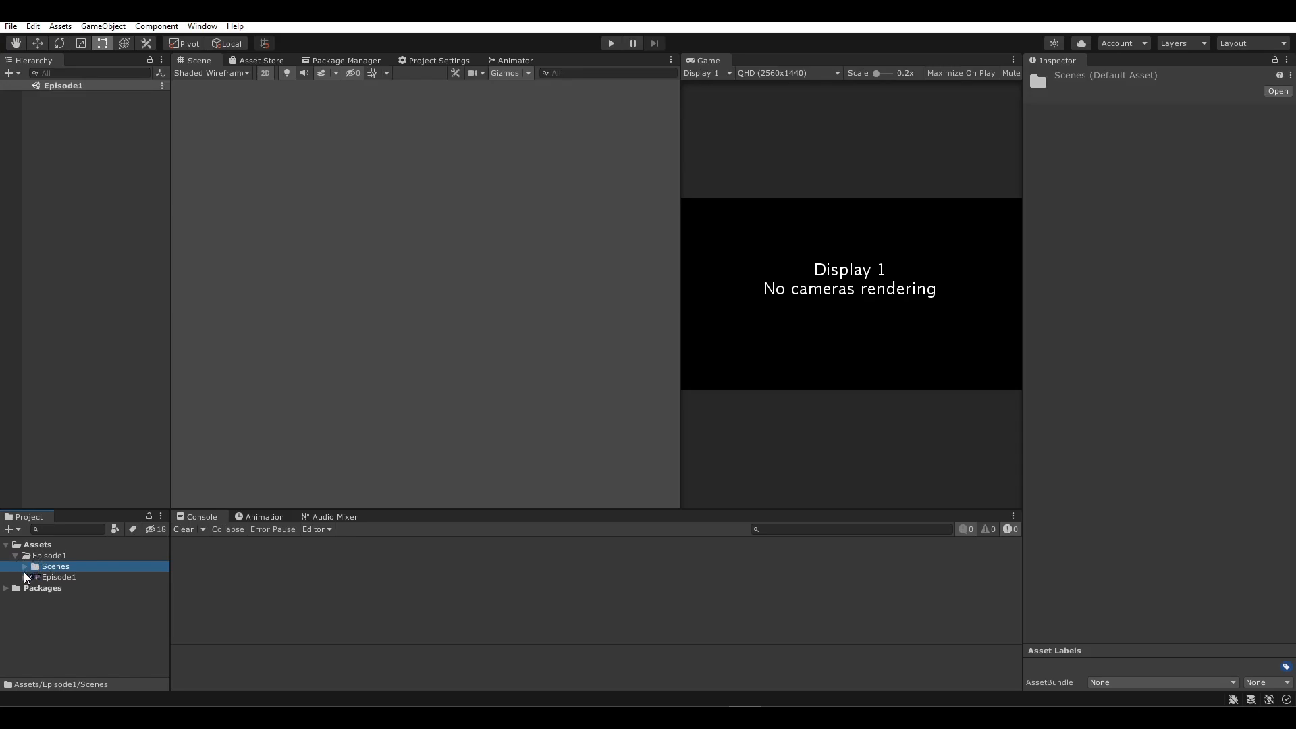
pyautogui.click(48, 555)
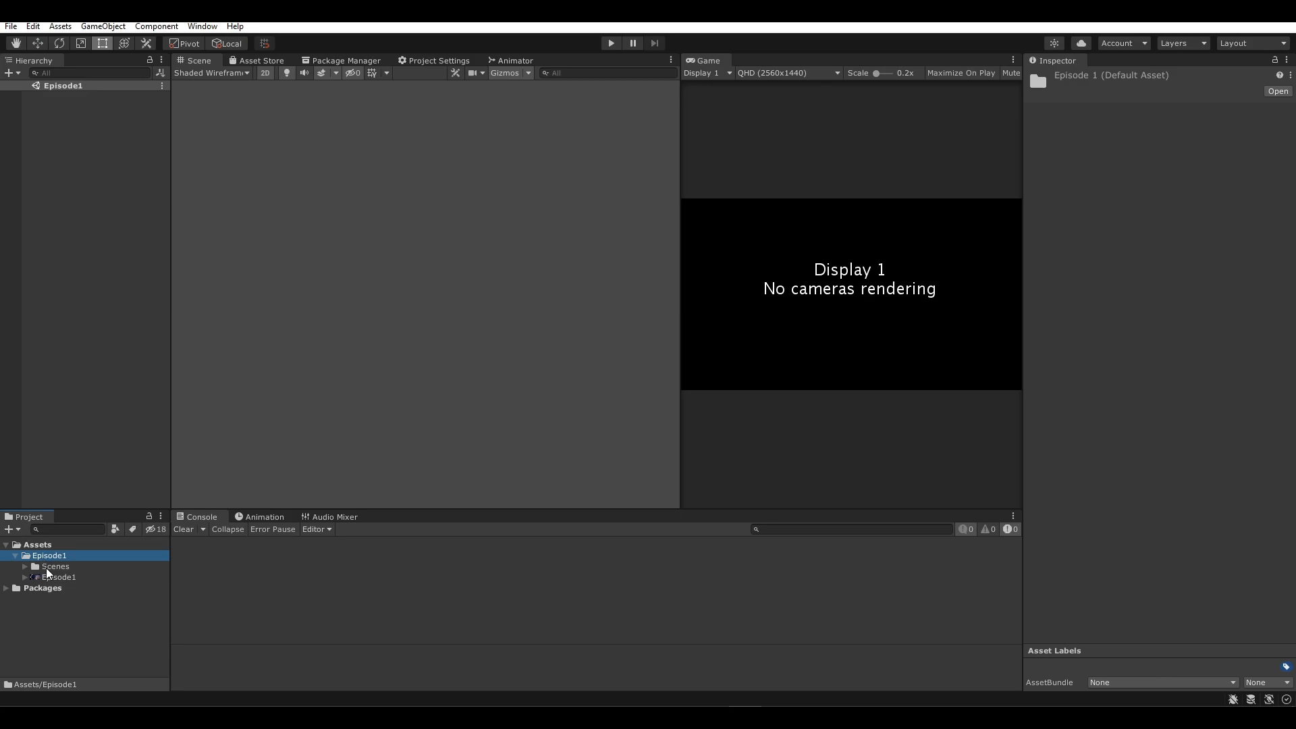
pyautogui.click(53, 571)
pyautogui.click(48, 578)
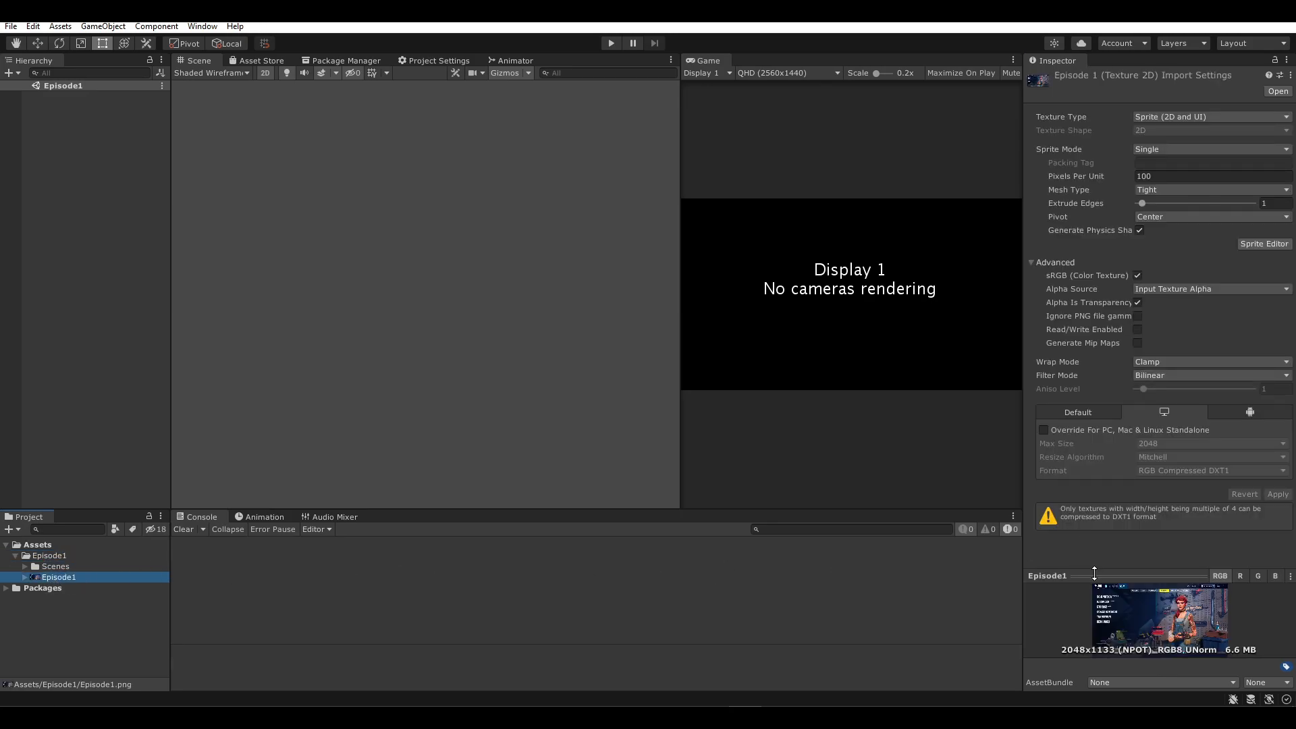
# - Enlarge the Episode1 image preview and narrow the Inspector, keeping the import settings in view
pyautogui.moveTo(1095, 573); pyautogui.dragTo(1096, 342)
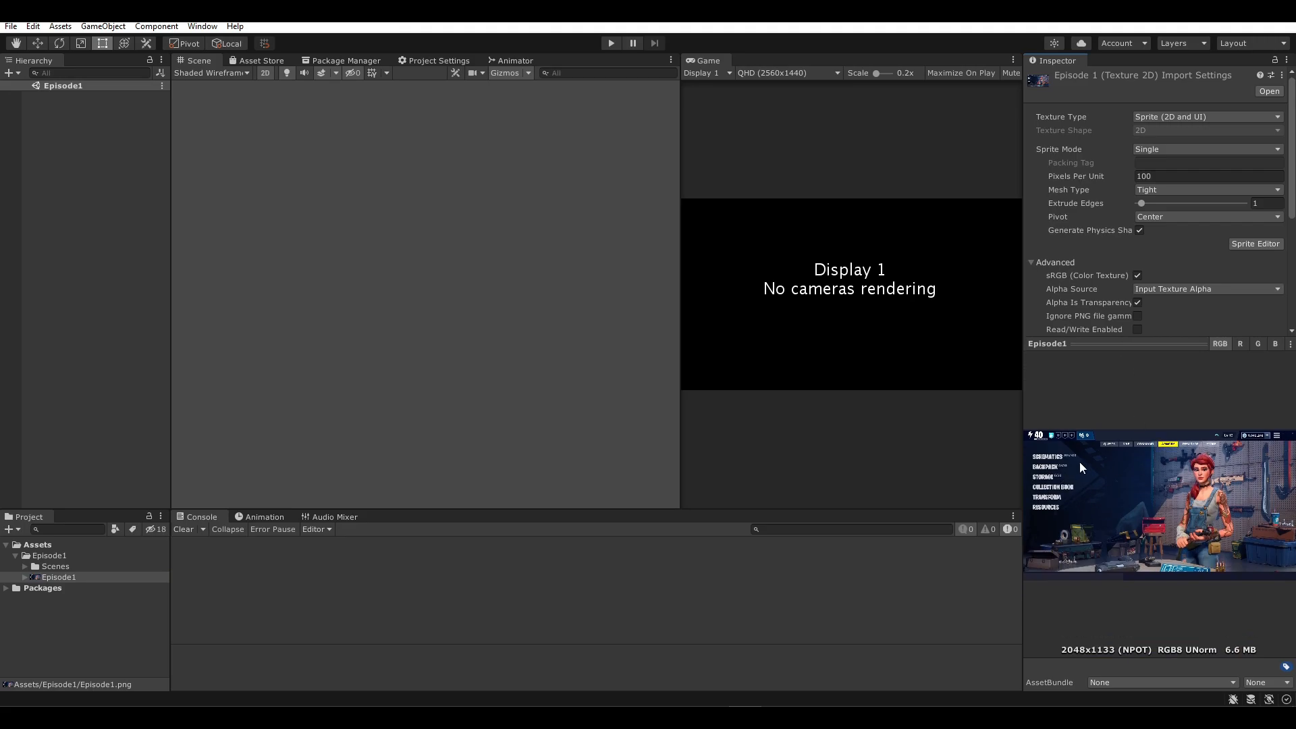
pyautogui.moveTo(1024, 451); pyautogui.dragTo(1068, 472)
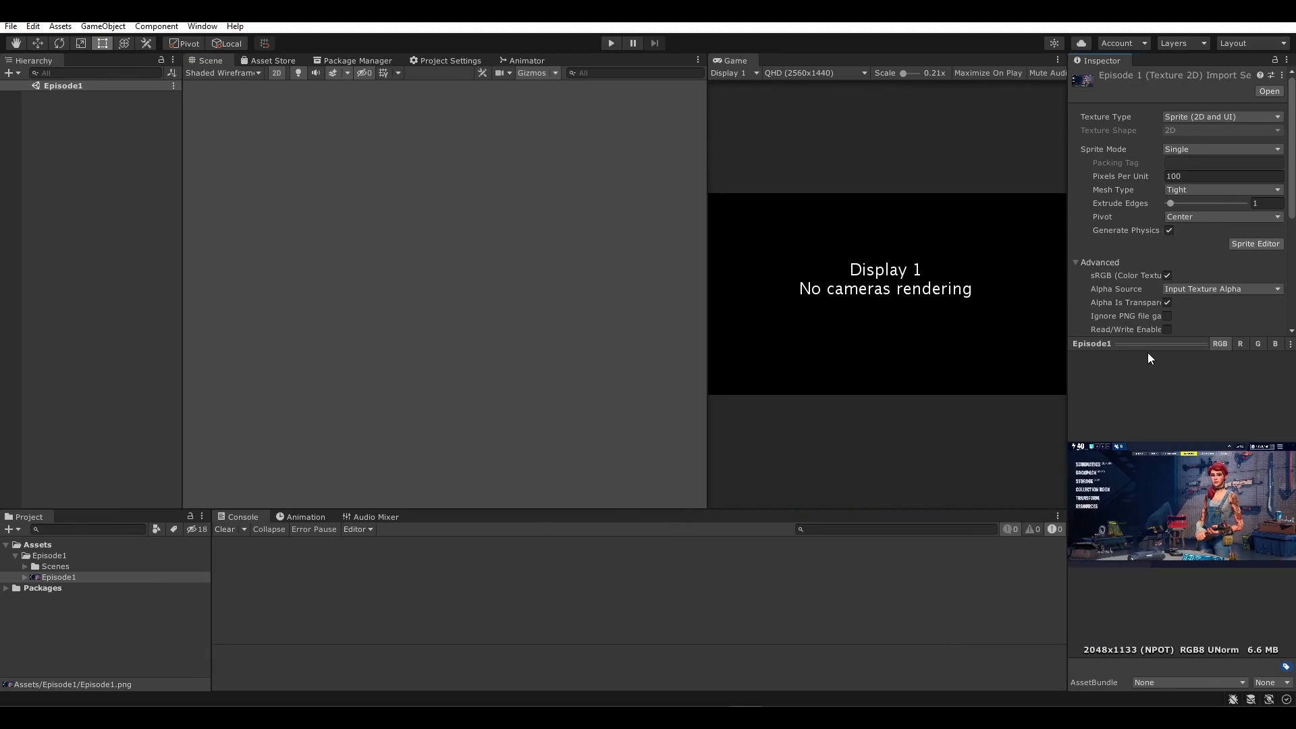
pyautogui.moveTo(1148, 351); pyautogui.dragTo(1148, 484)
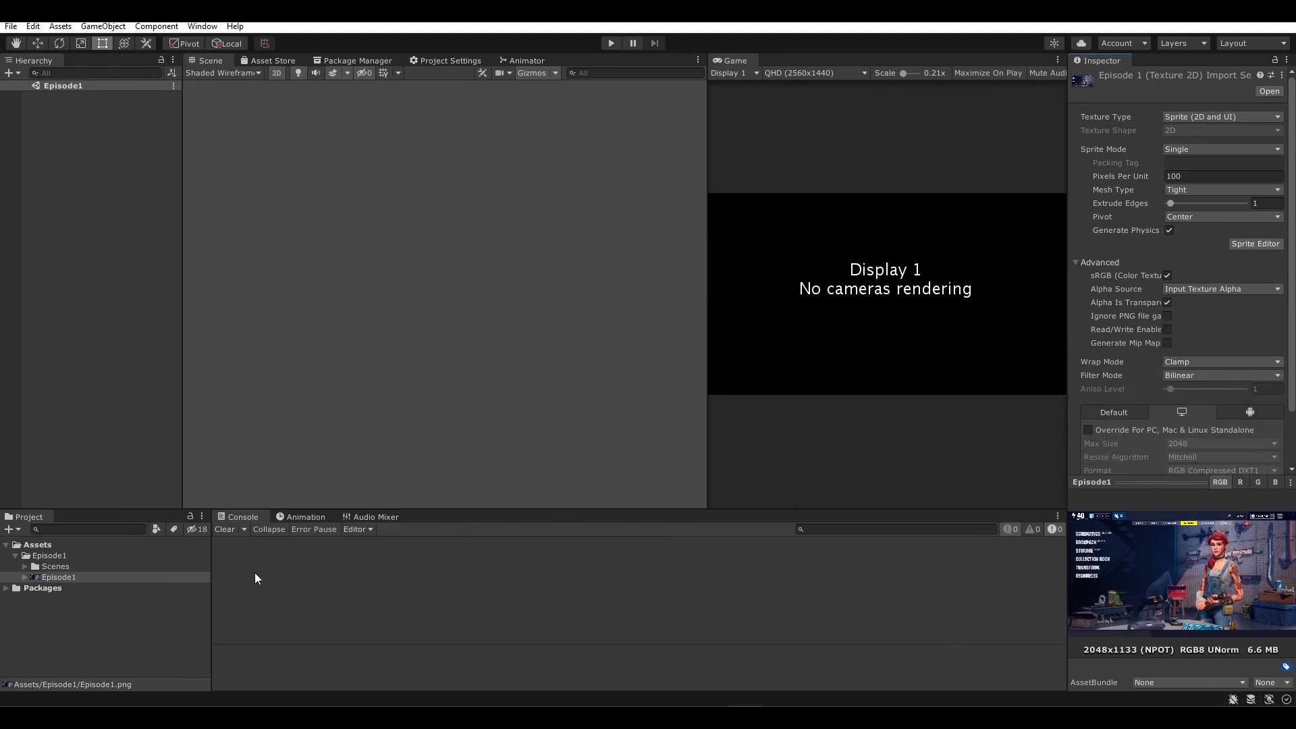
pyautogui.doubleClick(59, 567)
pyautogui.click(57, 578)
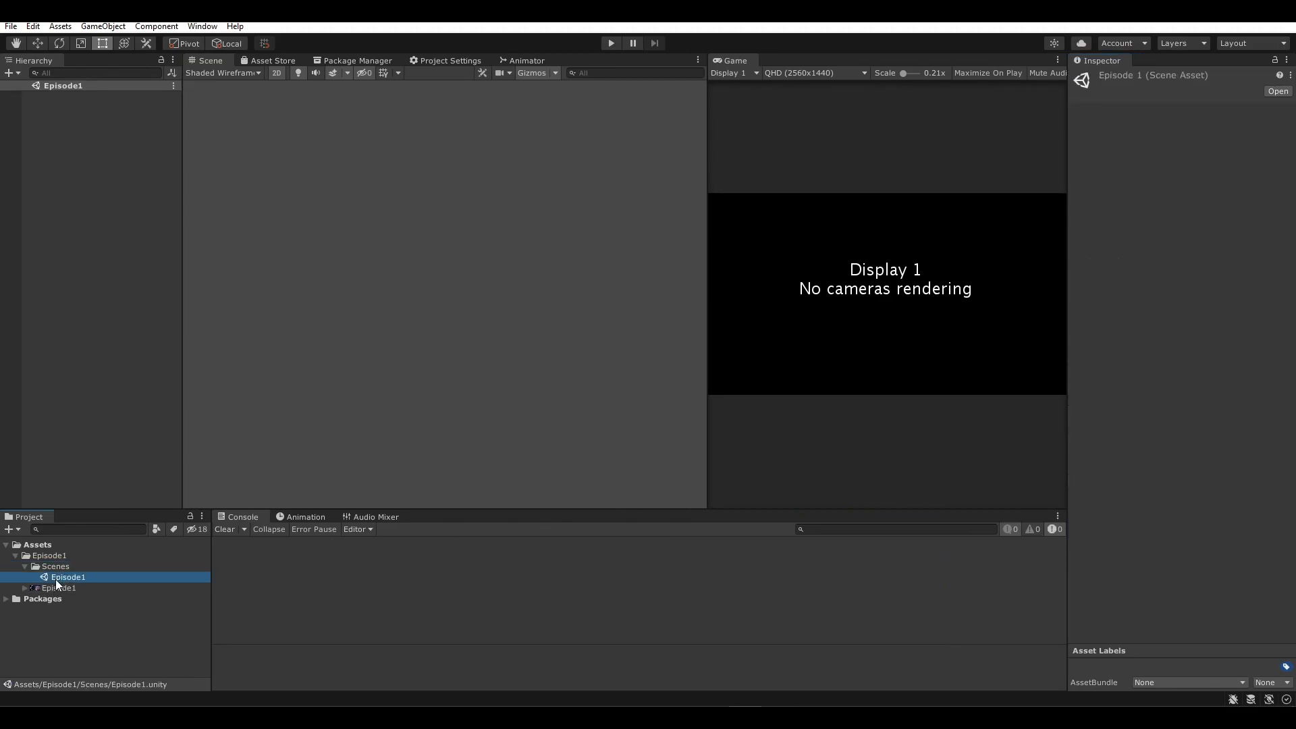
pyautogui.click(47, 119)
pyautogui.rightClick(30, 185)
pyautogui.click(61, 151)
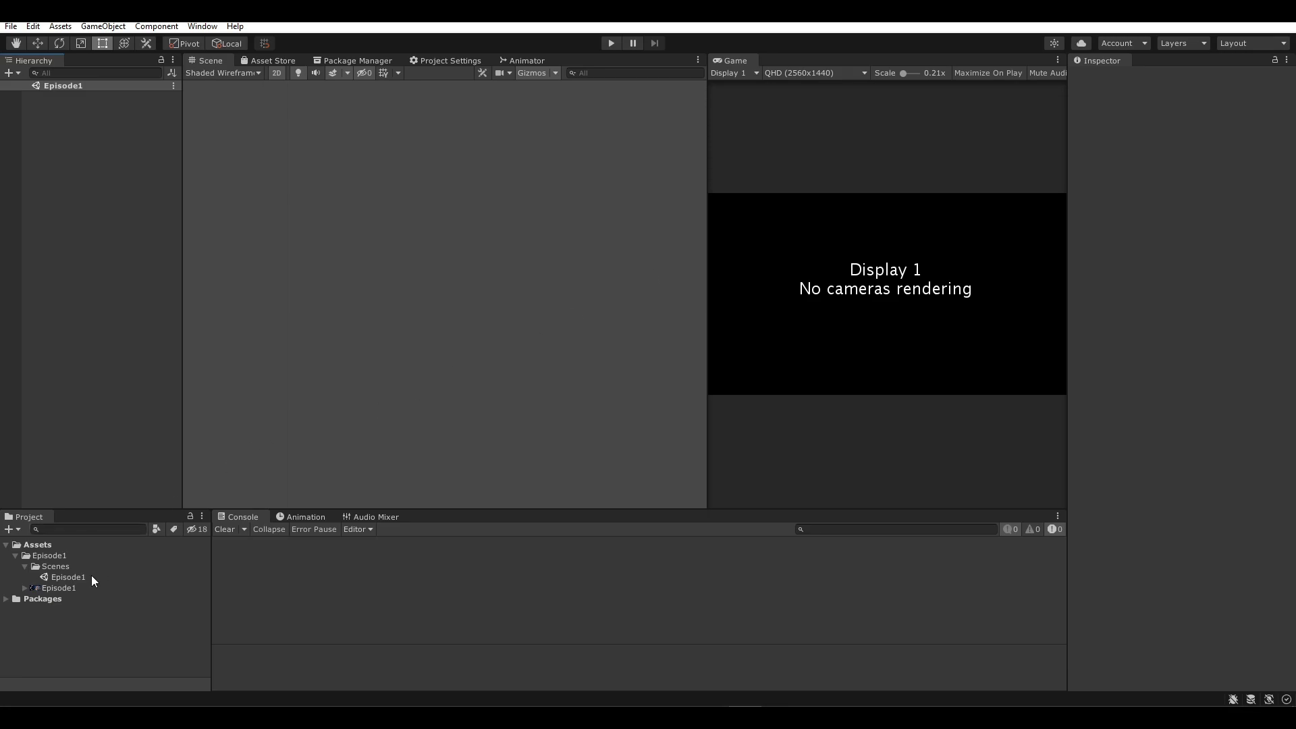
pyautogui.click(90, 576)
pyautogui.rightClick(87, 198)
pyautogui.click(79, 199)
pyautogui.click(85, 578)
pyautogui.click(96, 169)
# - Add a Camera to the Episode1 scene and tag it MainCamera
pyautogui.rightClick(85, 132)
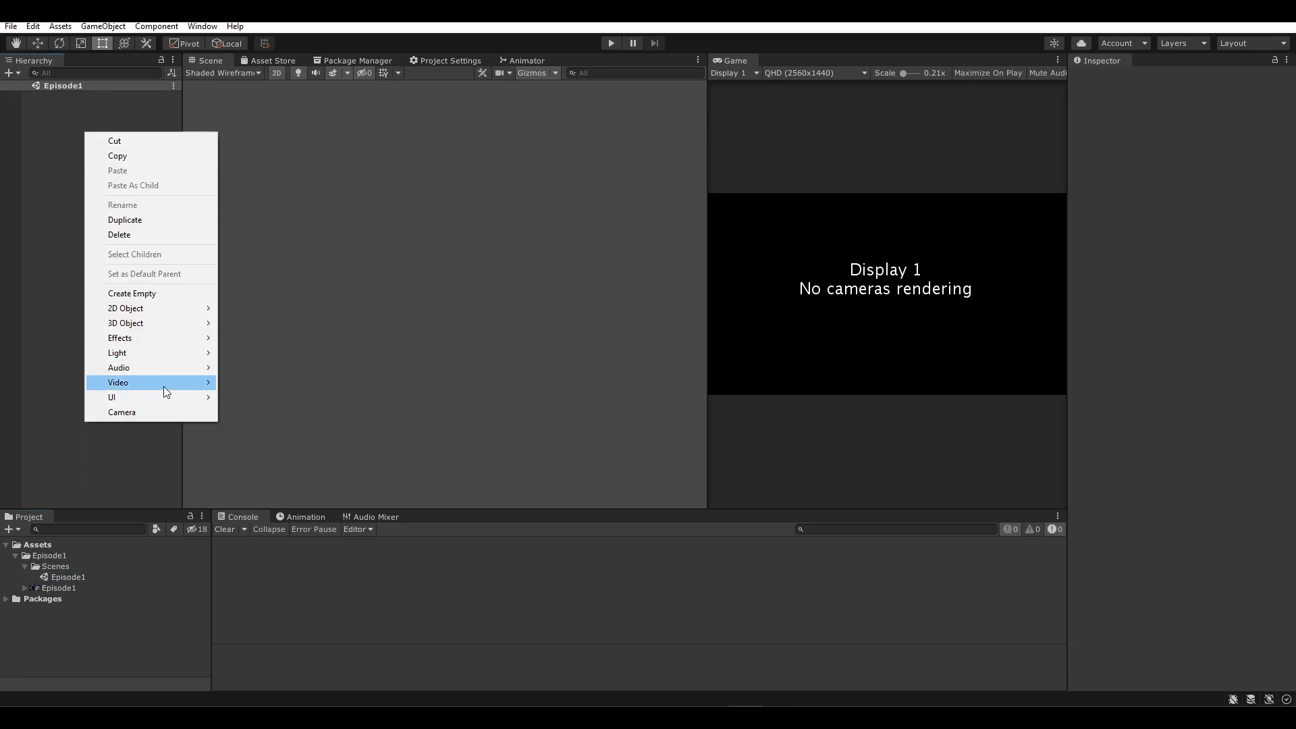
pyautogui.click(167, 412)
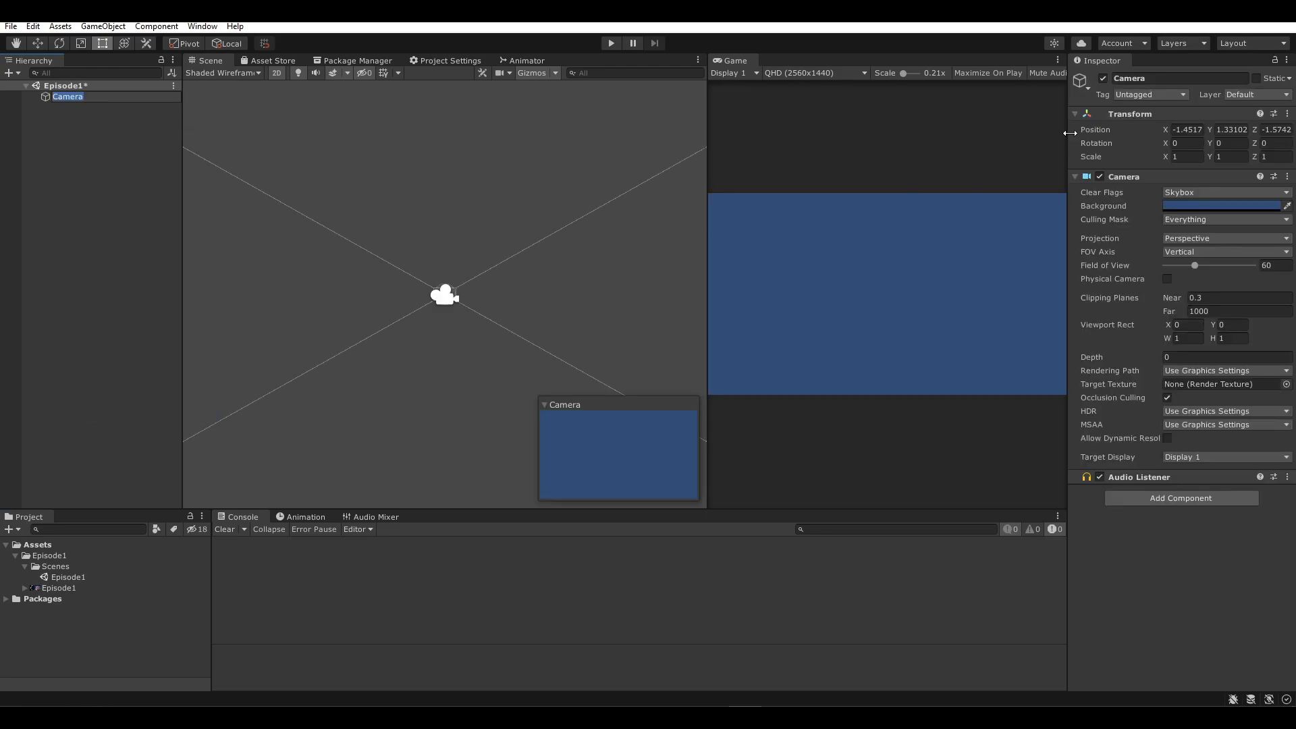
pyautogui.click(1136, 96)
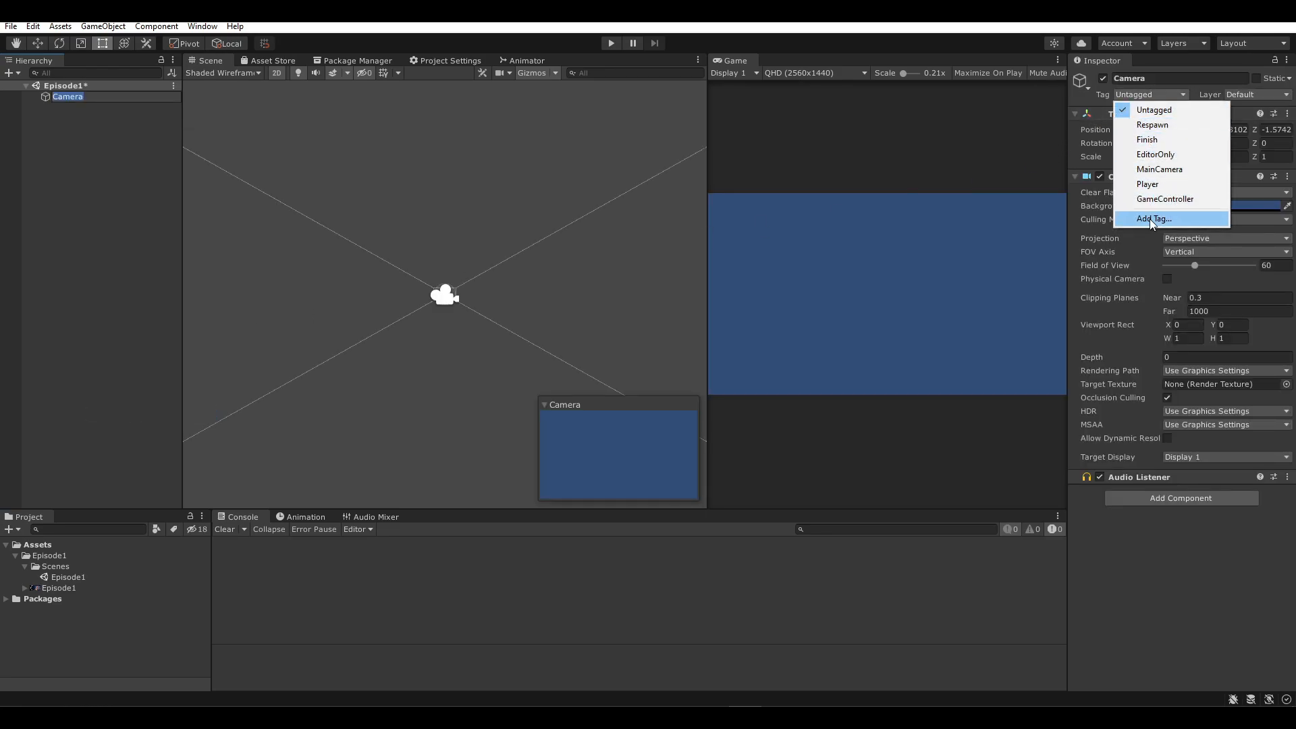
pyautogui.click(1169, 170)
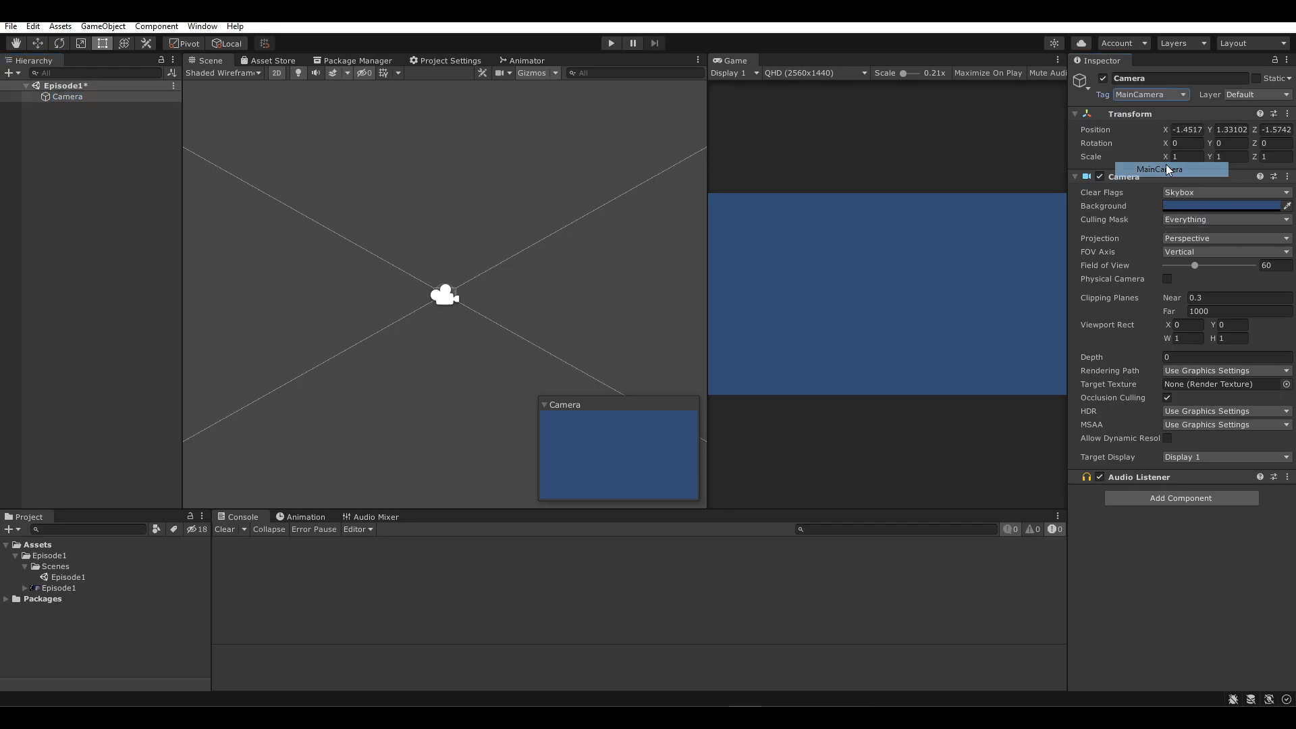
# - Set the camera's position to 0, 0, 0 and its projection to Orthographic
pyautogui.click(1156, 80)
pyautogui.click(1187, 129)
pyautogui.write('0')
pyautogui.click(1237, 129)
pyautogui.write('0')
pyautogui.press('Tab')
pyautogui.write('0')
pyautogui.click(1188, 237)
pyautogui.click(1185, 265)
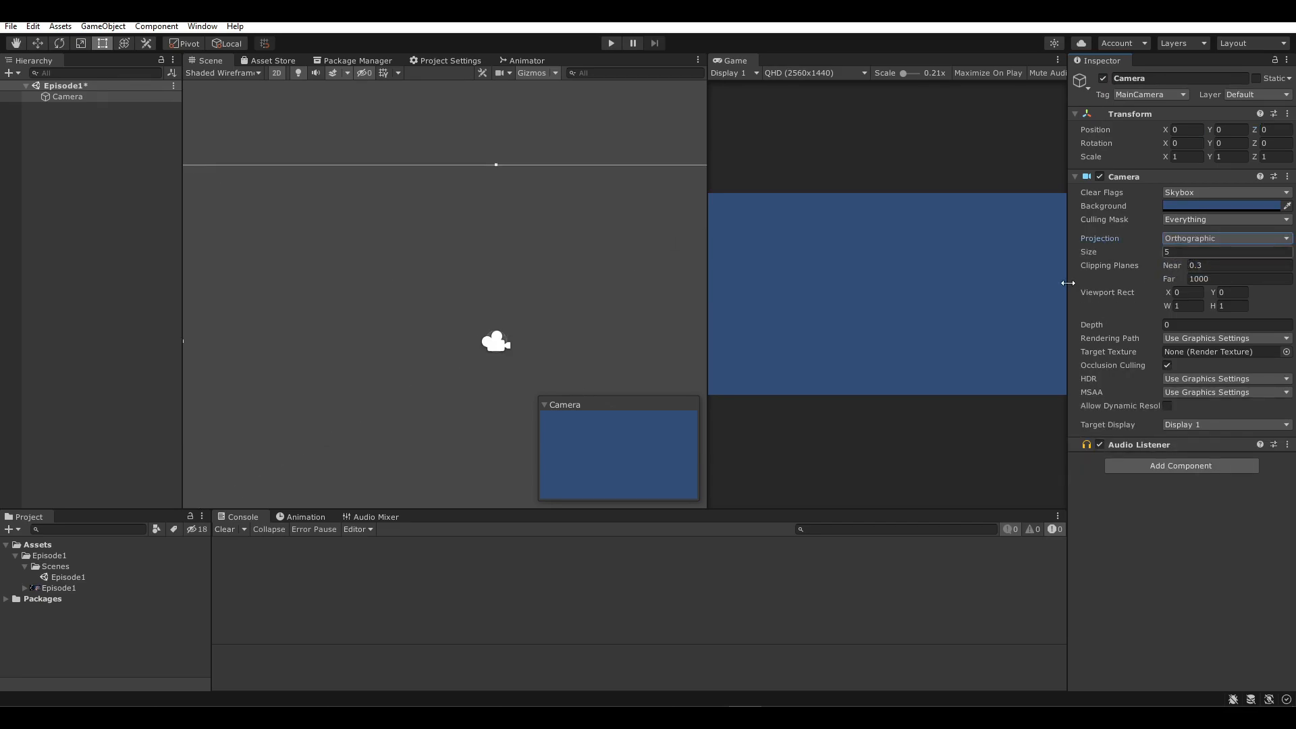
# - Set the camera's clear flags to Solid Color with a black background, hex 000000
pyautogui.click(1203, 194)
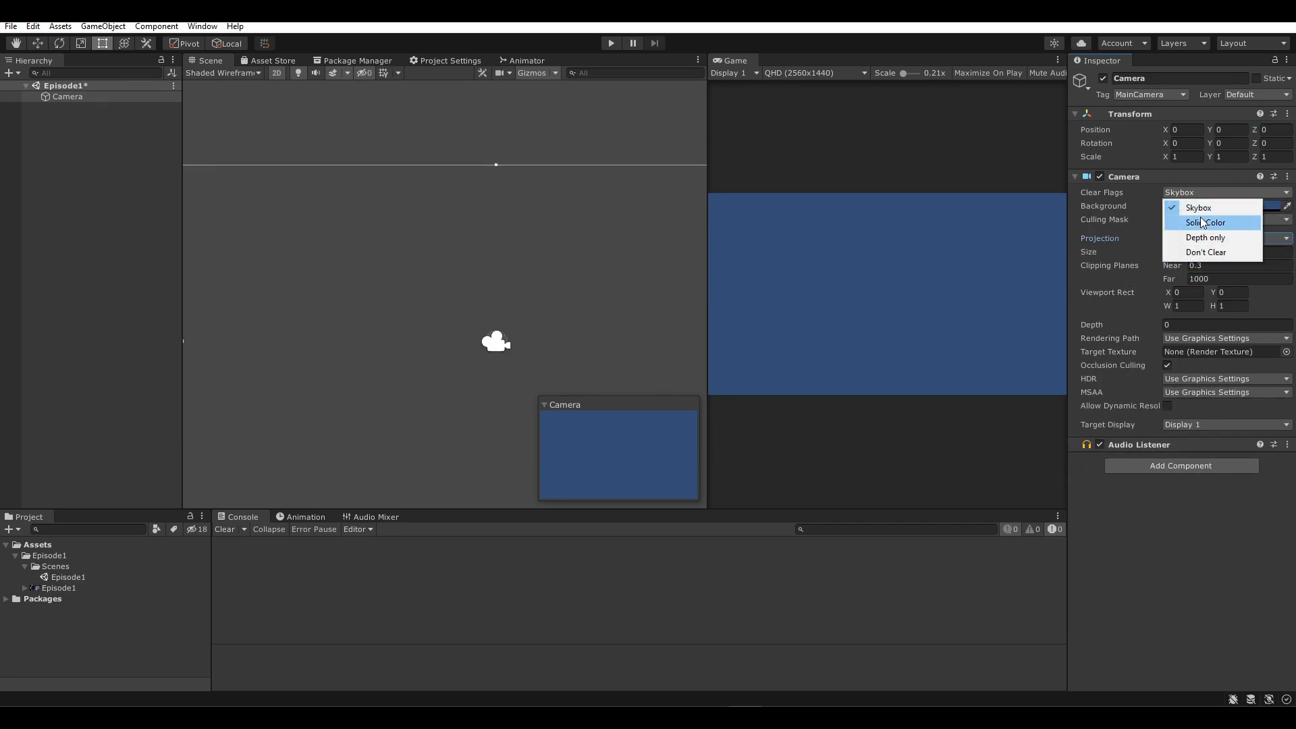
pyautogui.click(1197, 223)
pyautogui.click(1192, 207)
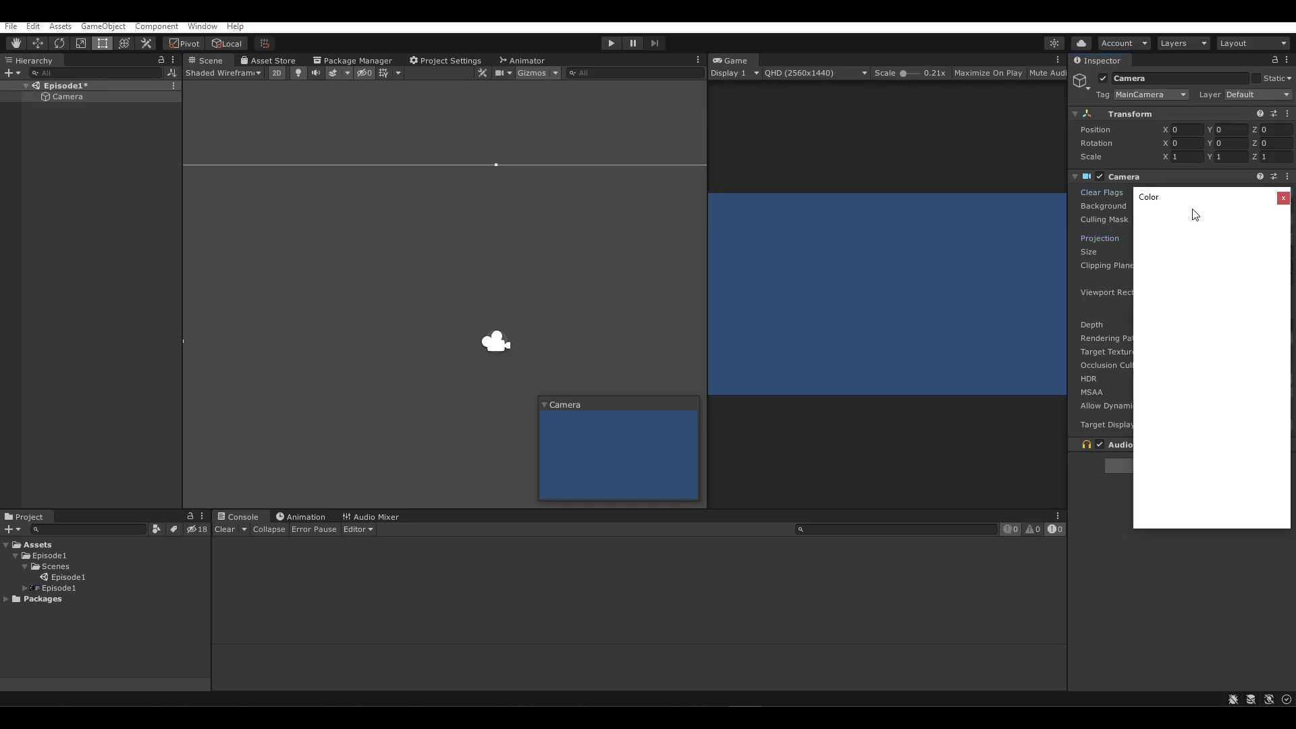
pyautogui.moveTo(1210, 281); pyautogui.dragTo(1210, 345)
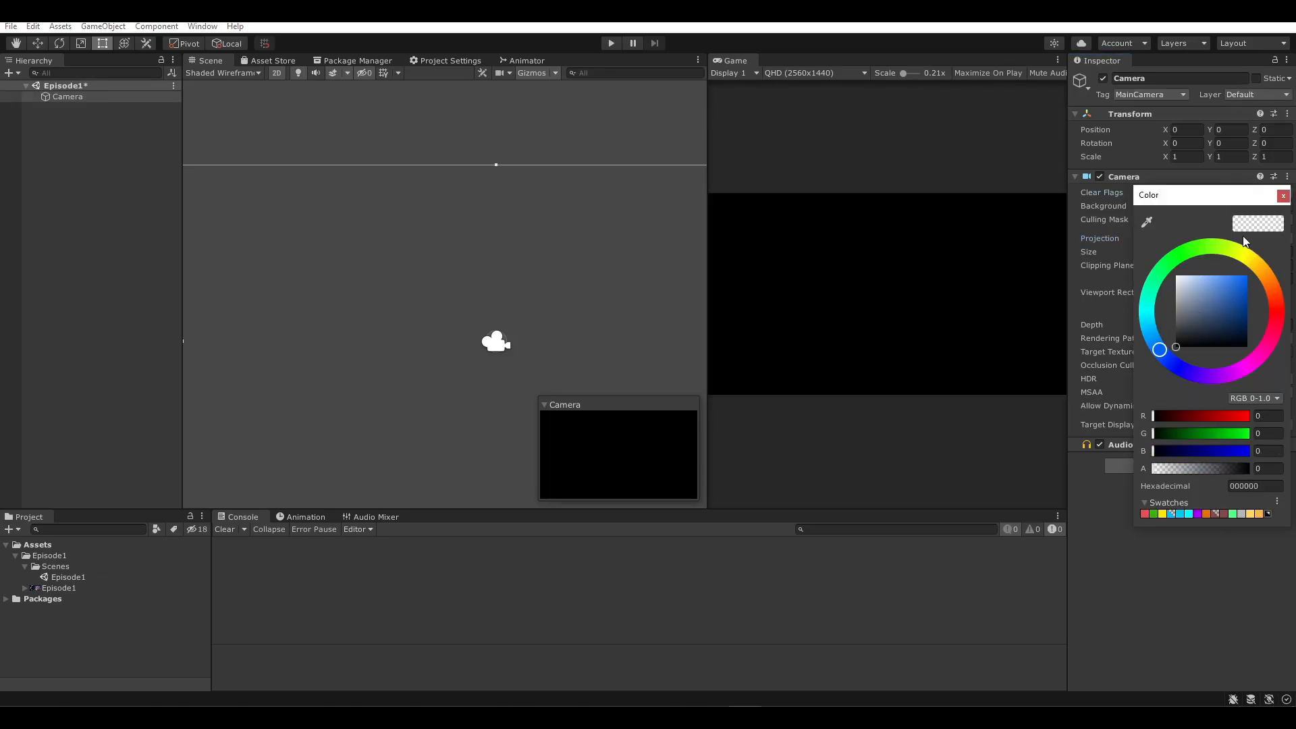
pyautogui.click(1283, 195)
# - Turn off HDR, MSAA and occlusion culling on the camera
pyautogui.click(1178, 392)
pyautogui.click(1181, 402)
pyautogui.click(1186, 380)
pyautogui.click(1175, 386)
pyautogui.click(1167, 365)
# - Add a UI Canvas at the root of the Episode1 scene, keeping its default name
pyautogui.press('q')
pyautogui.scroll(-5, 460, 375)
pyautogui.moveTo(479, 383); pyautogui.dragTo(422, 315, button='middle')
pyautogui.scroll(-1, 514, 382)
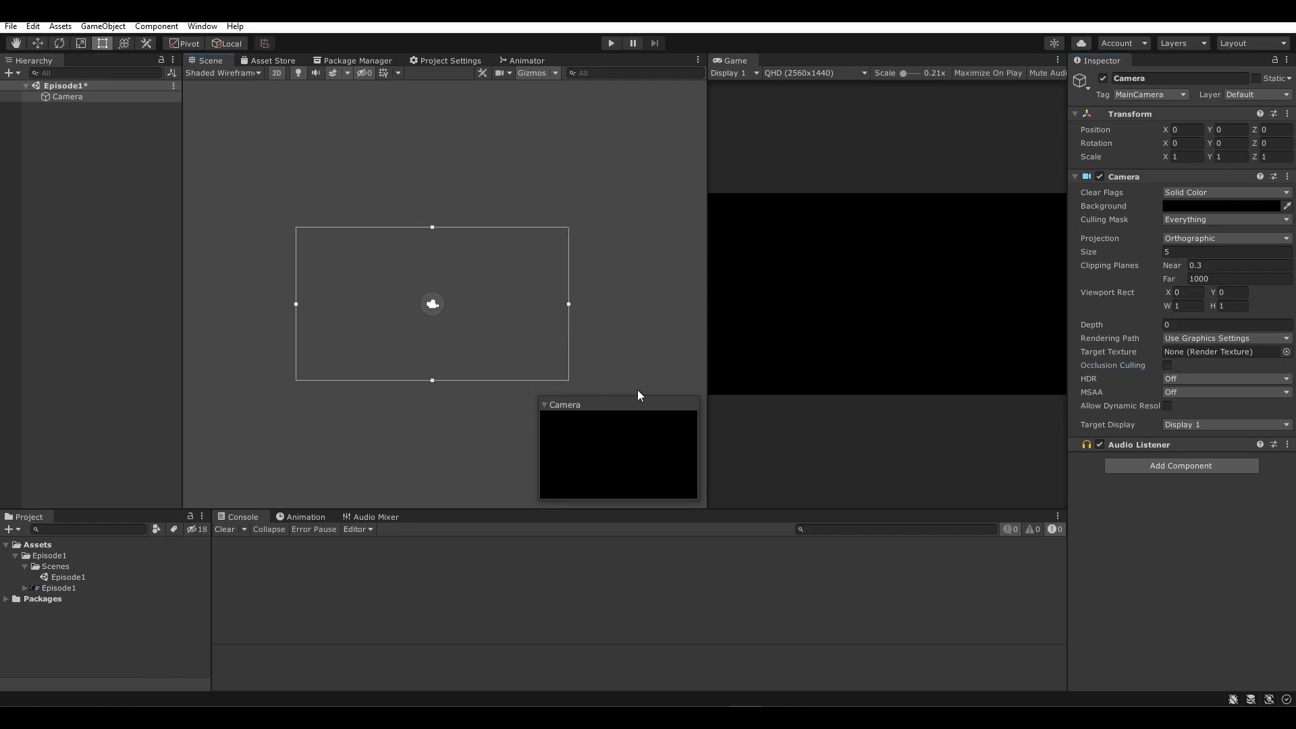
pyautogui.click(562, 321)
pyautogui.click(68, 97)
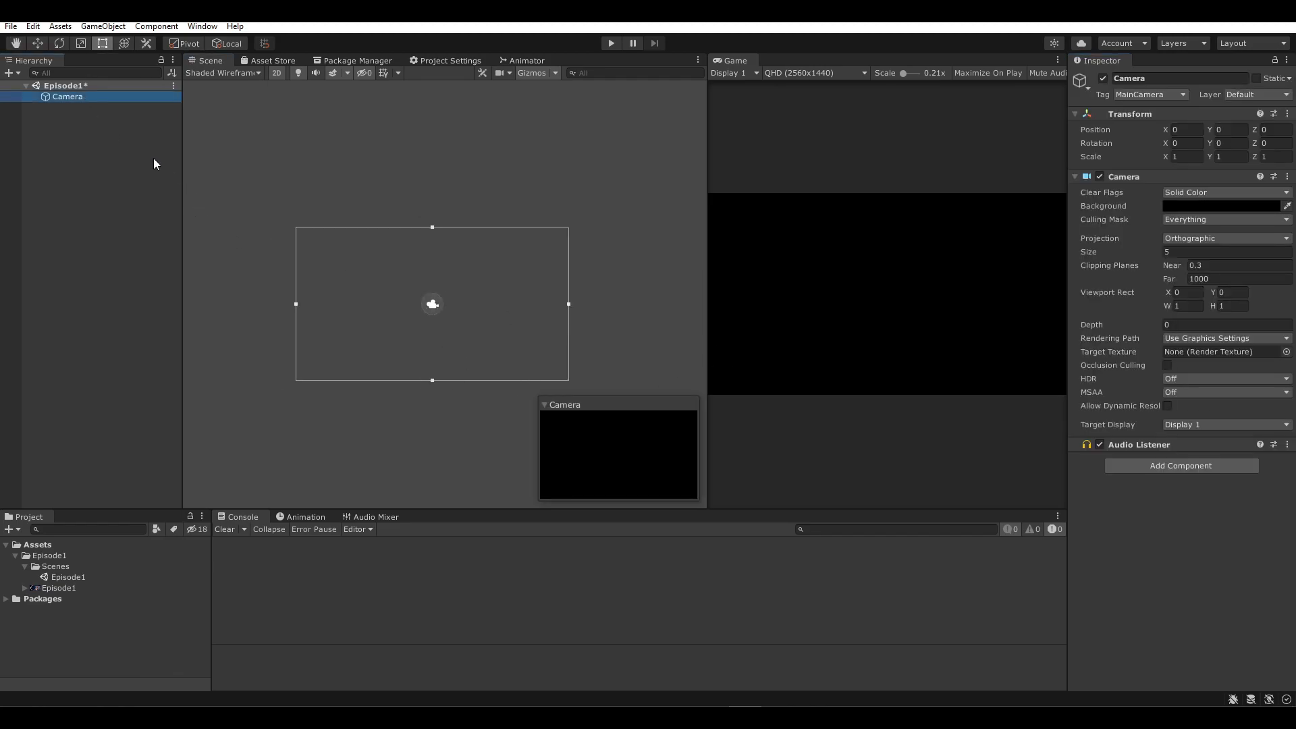
pyautogui.click(105, 174)
pyautogui.rightClick(81, 137)
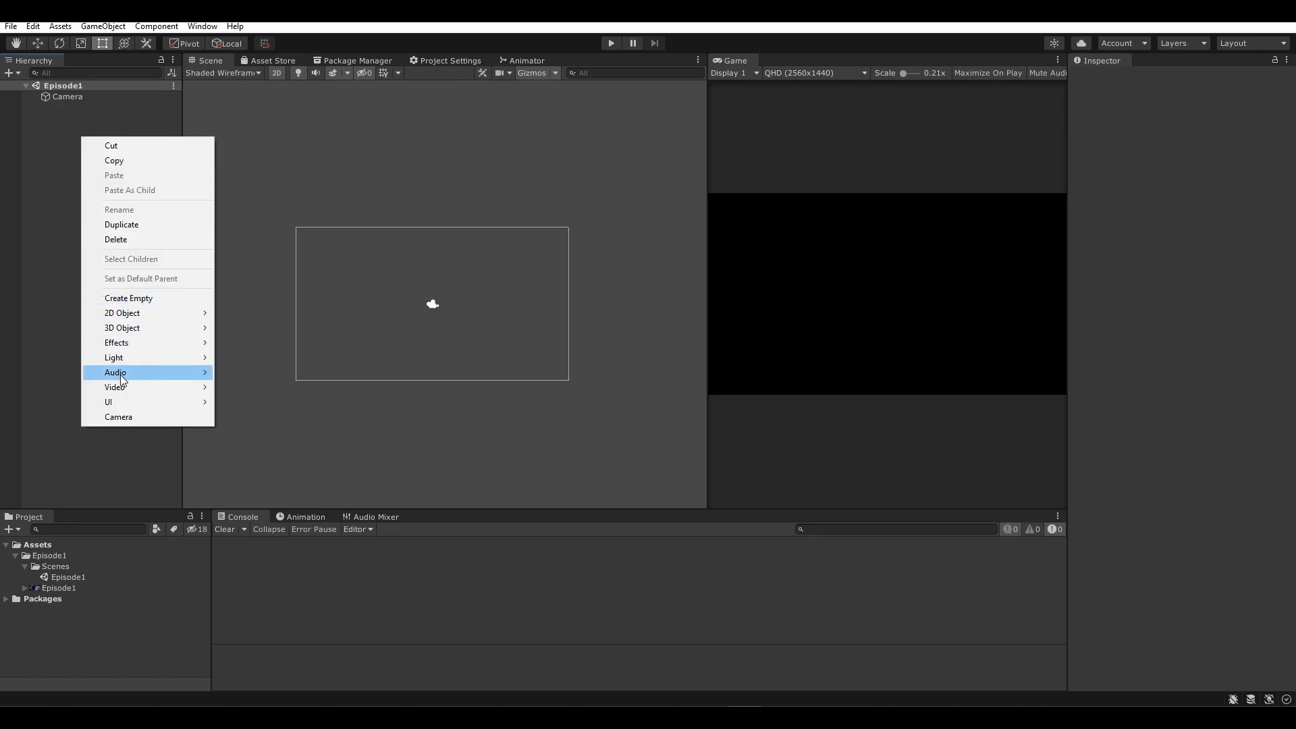
pyautogui.moveTo(135, 403)
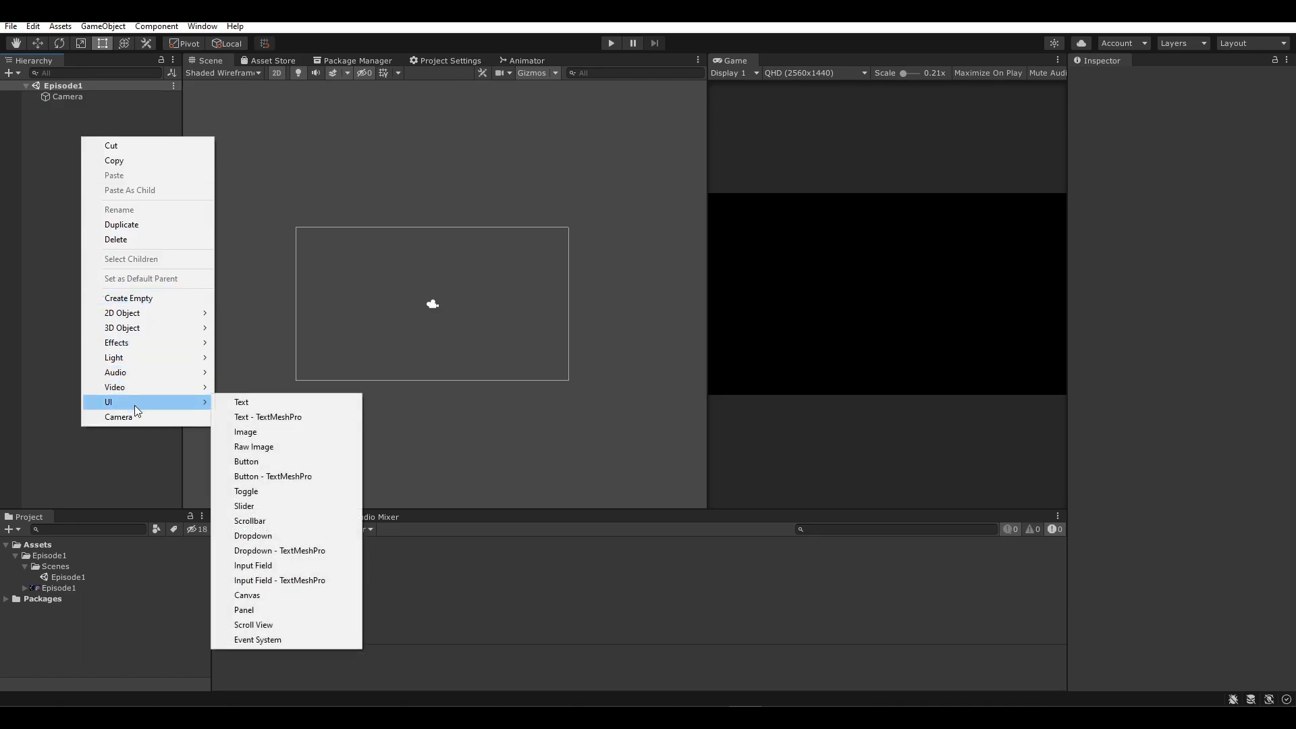
pyautogui.click(294, 597)
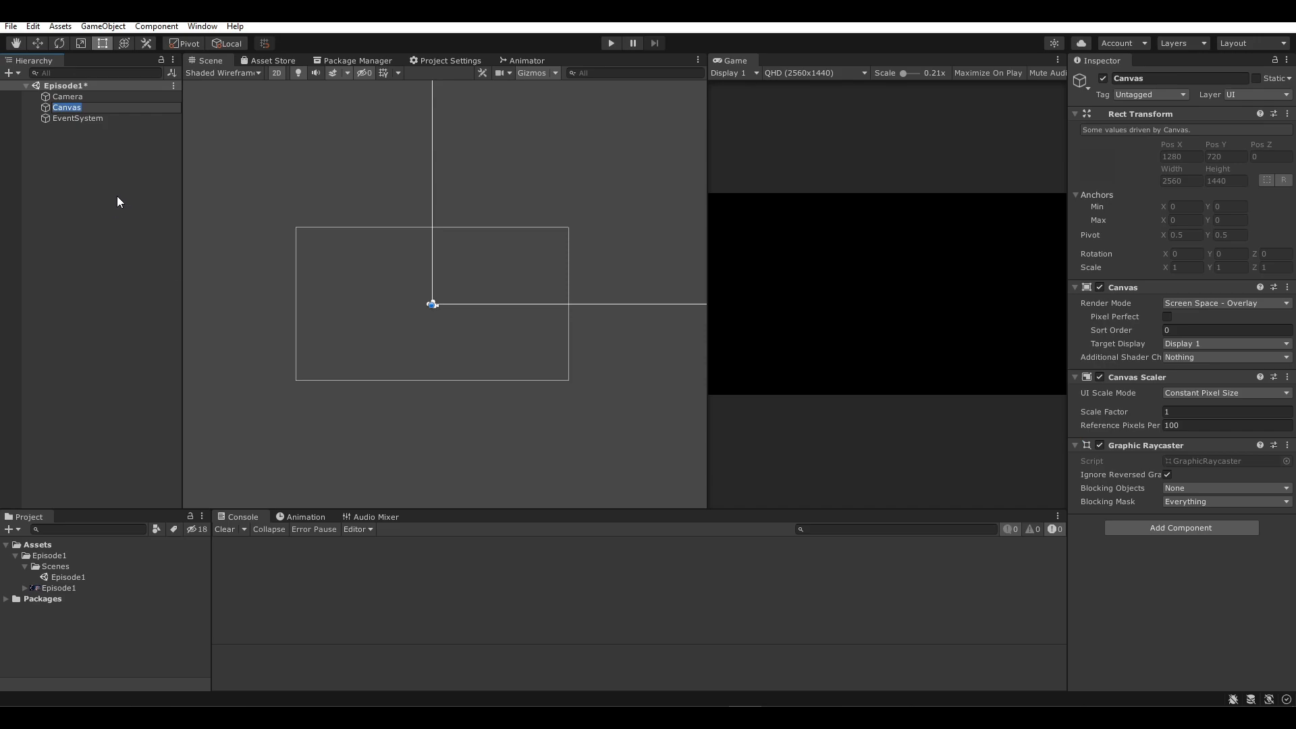
pyautogui.press('Return')
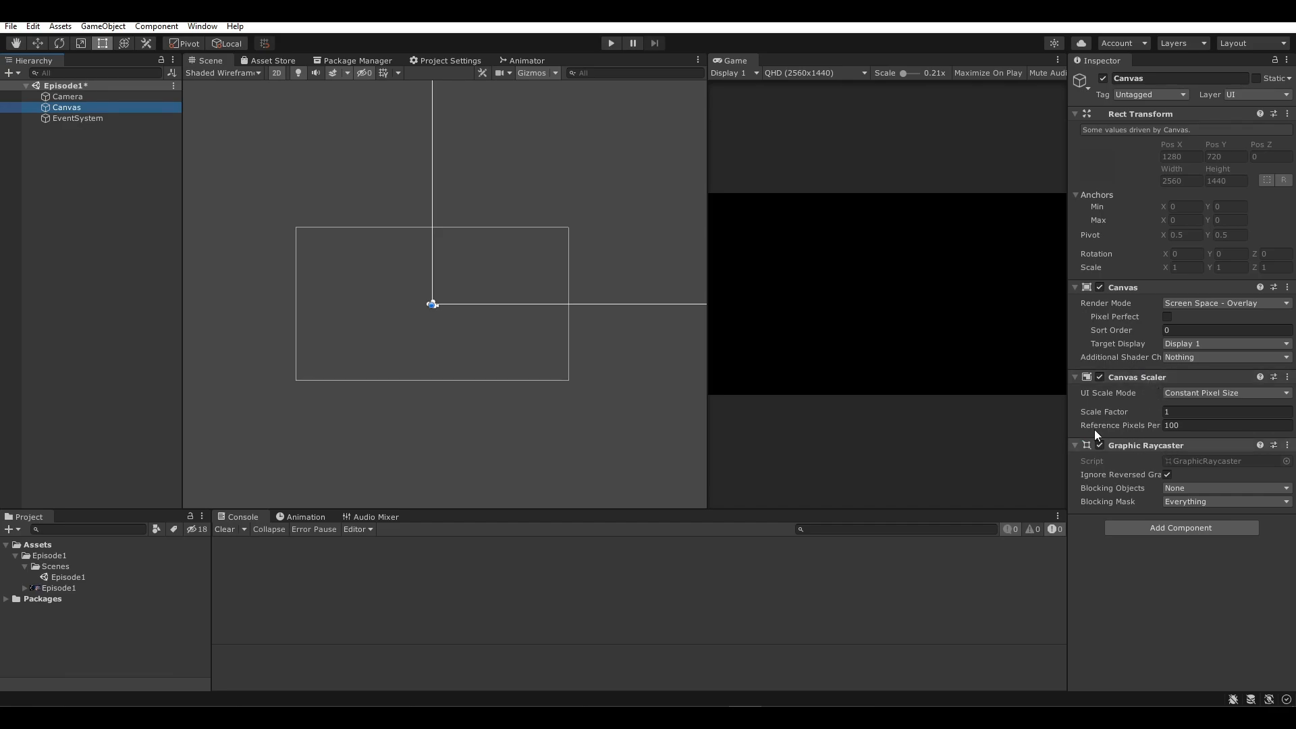
# - Move the EventSystem above the Camera, making it the first object in the scene hierarchy
pyautogui.click(63, 118)
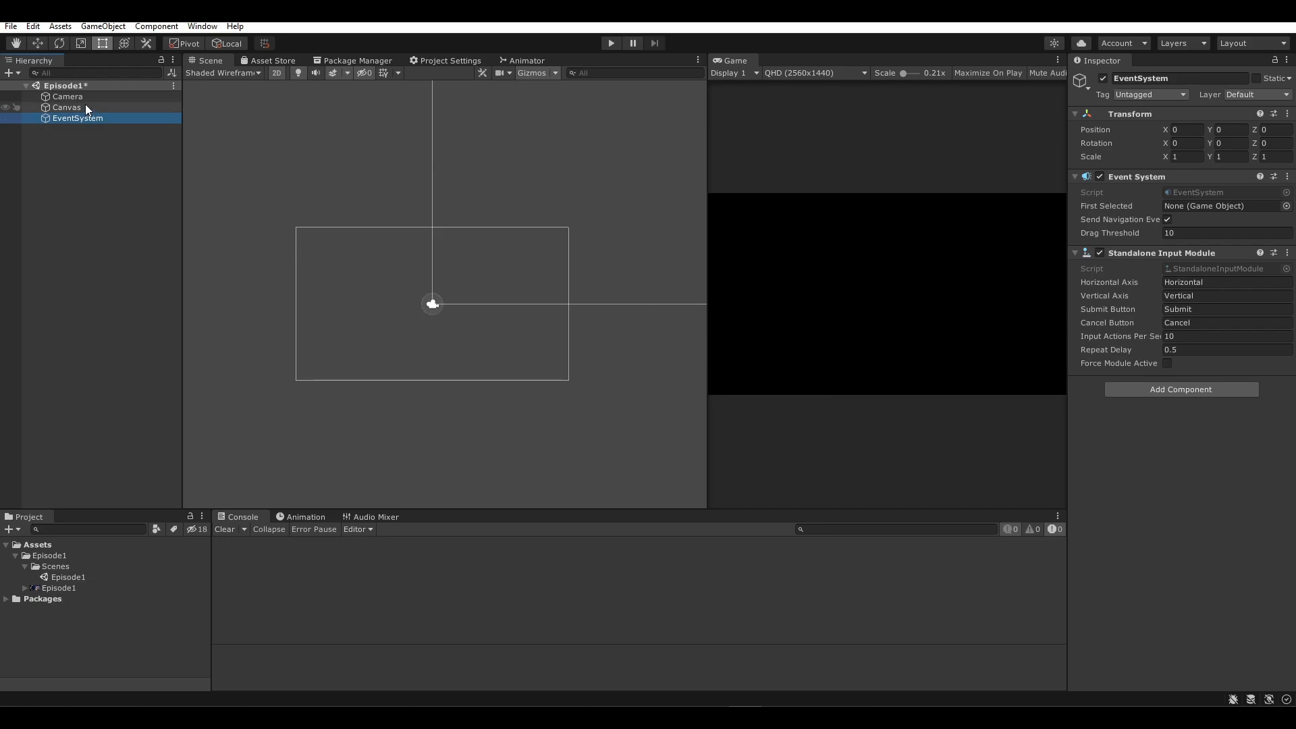
pyautogui.click(103, 108)
pyautogui.click(85, 126)
pyautogui.moveTo(84, 121); pyautogui.dragTo(80, 91)
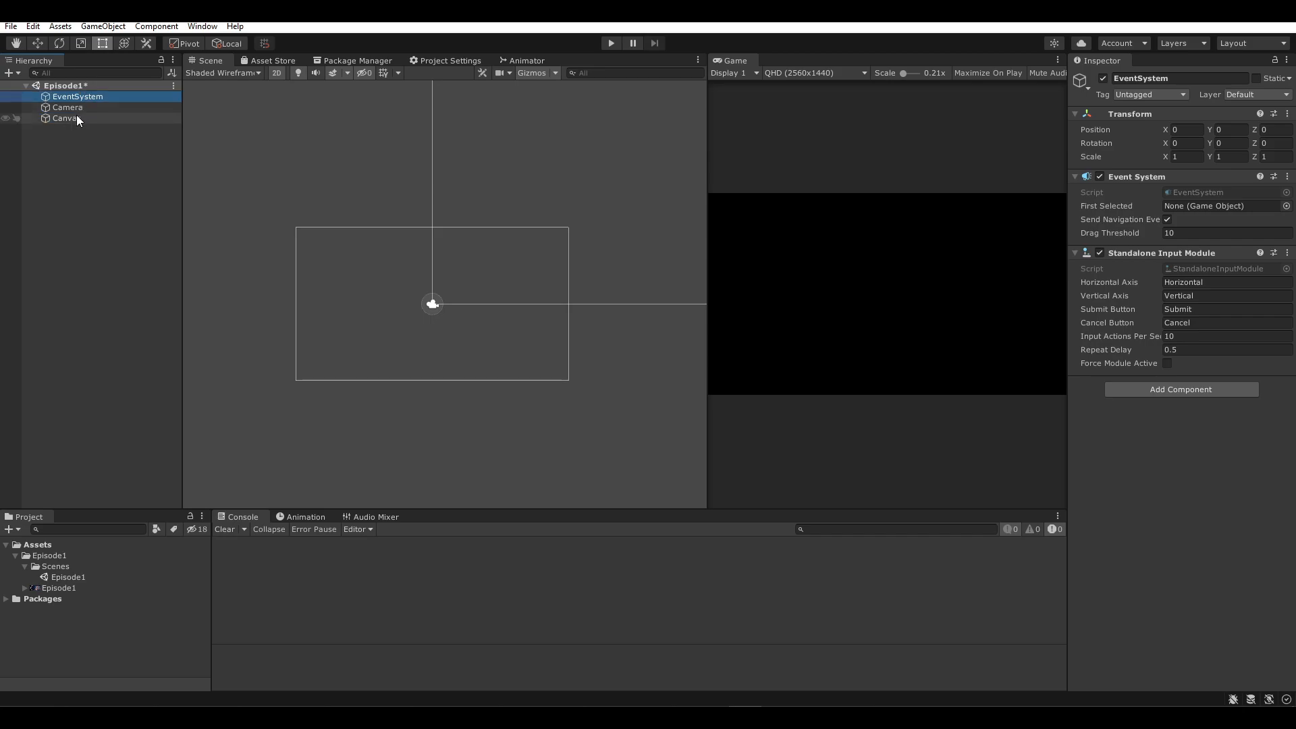
# - Widen the Game view and examine the Canvas's Graphic Raycaster options for blocking objects and blocking mask
pyautogui.click(77, 119)
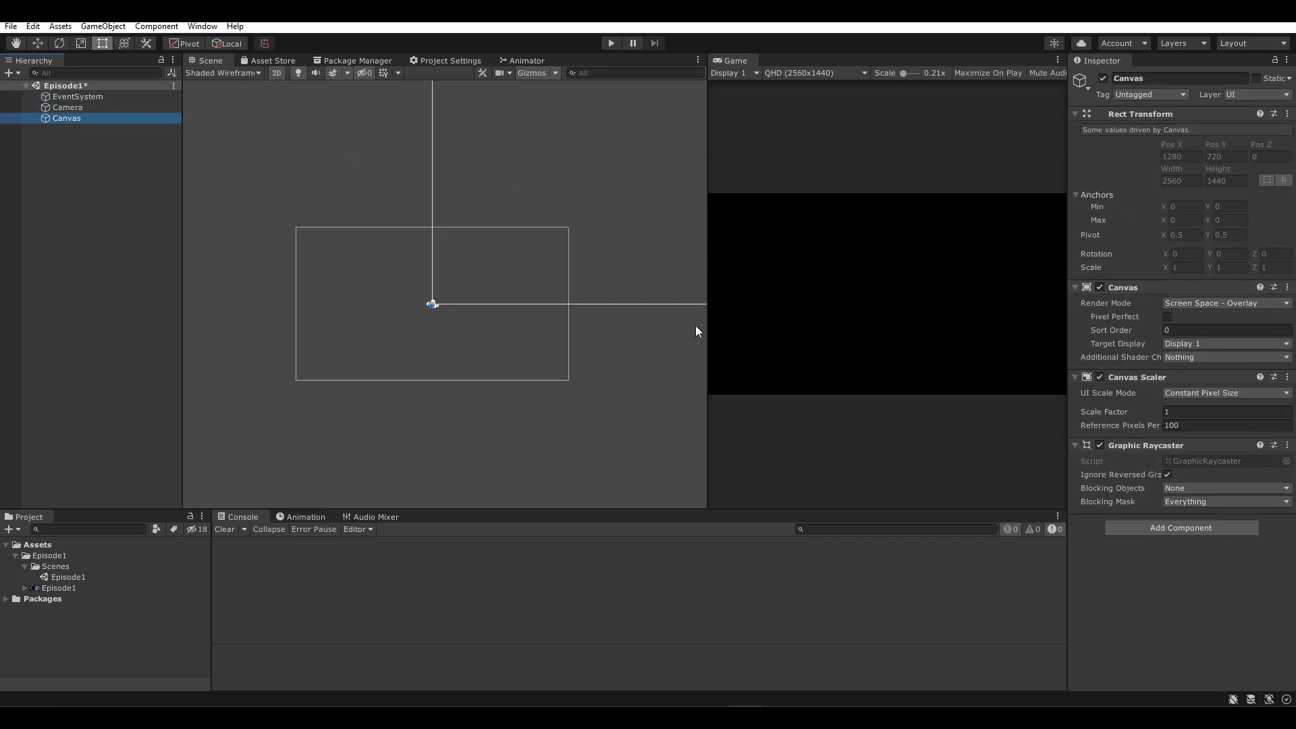
pyautogui.moveTo(707, 325); pyautogui.dragTo(628, 337)
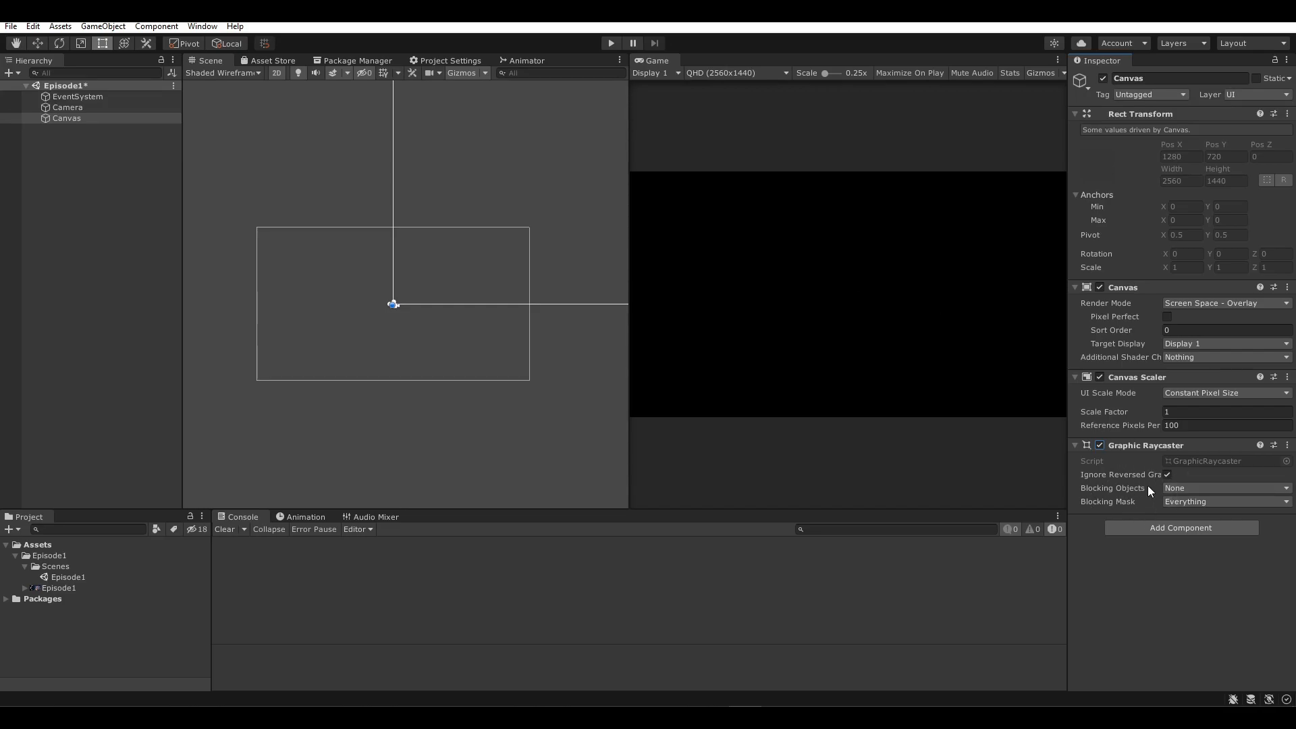
pyautogui.click(1176, 488)
pyautogui.click(1142, 511)
pyautogui.click(1166, 502)
pyautogui.click(1139, 504)
pyautogui.click(1181, 500)
pyautogui.click(1147, 504)
# - Frame the Canvas in the Scene view and examine its available render modes
pyautogui.click(1189, 305)
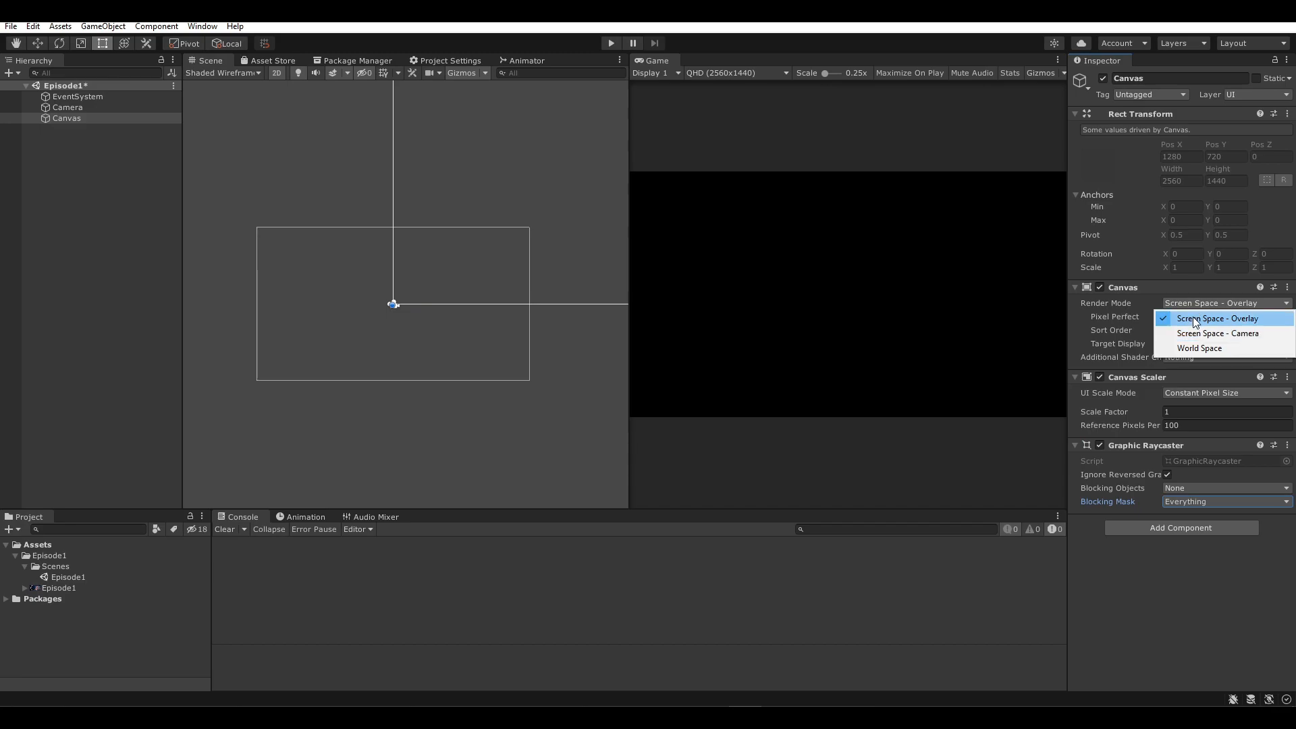
pyautogui.click(1193, 324)
pyautogui.scroll(-4, 496, 265)
pyautogui.click(150, 125)
pyautogui.doubleClick(150, 120)
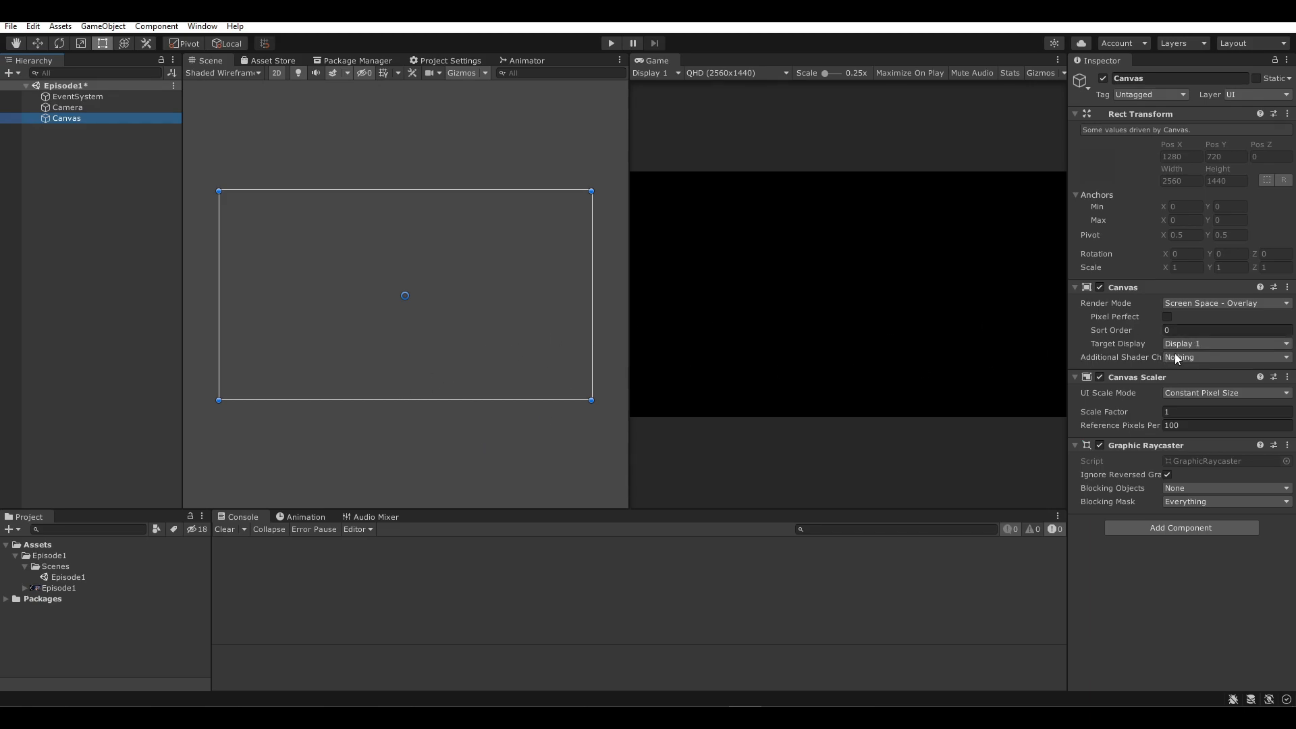
pyautogui.click(1199, 304)
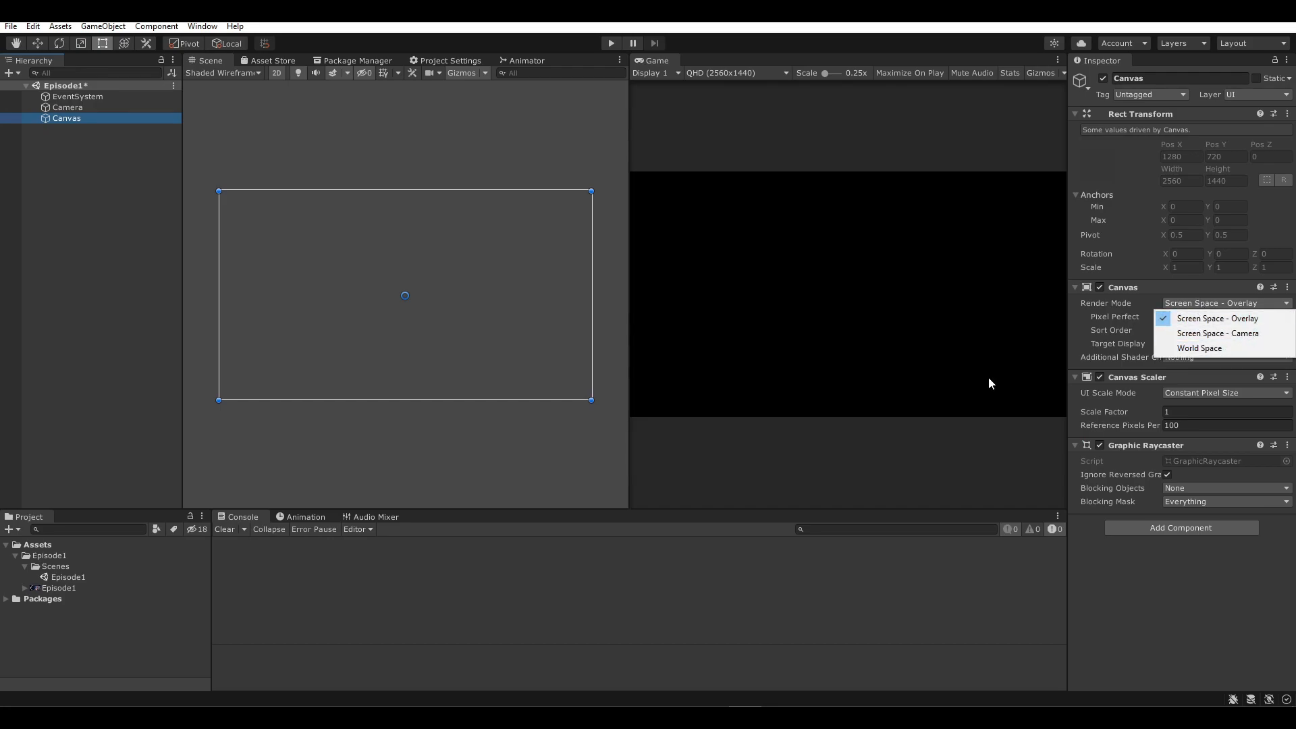
pyautogui.click(432, 393)
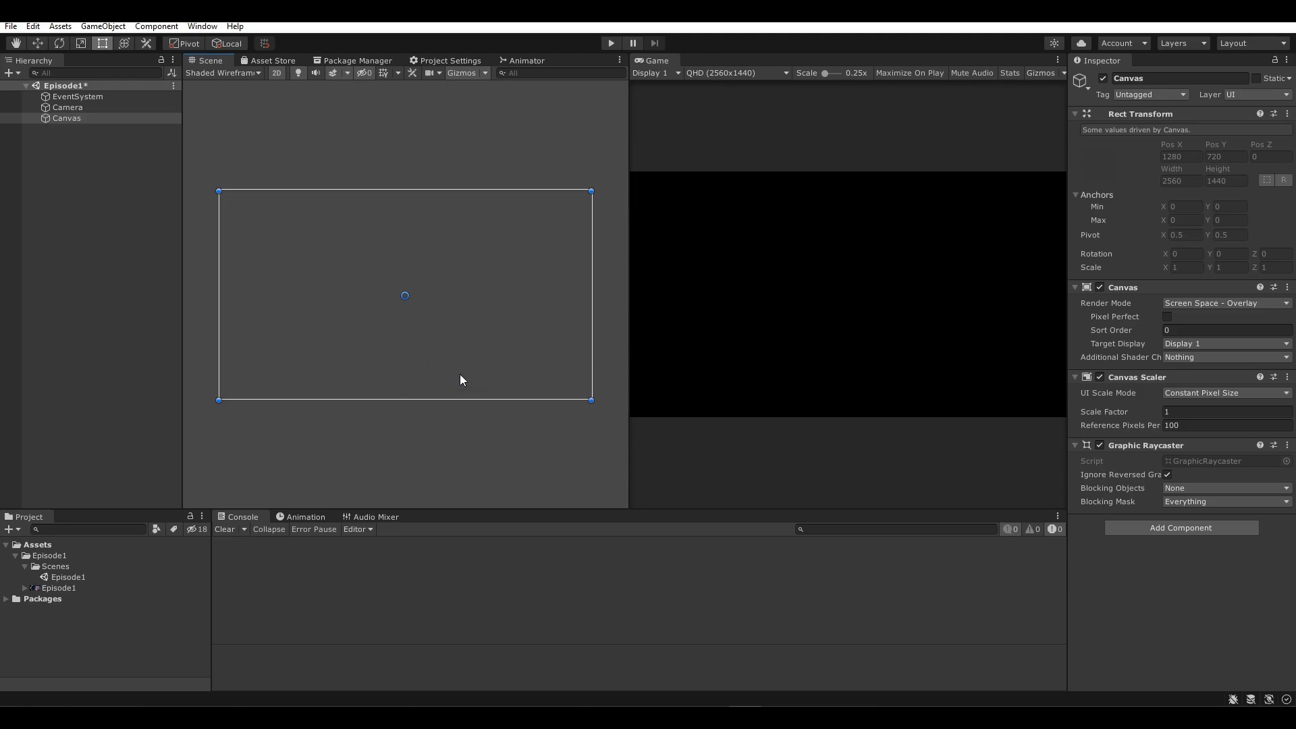
# - Set the Canvas's render mode to Screen Space - Camera and assign the scene's Camera as its render camera
pyautogui.click(1199, 305)
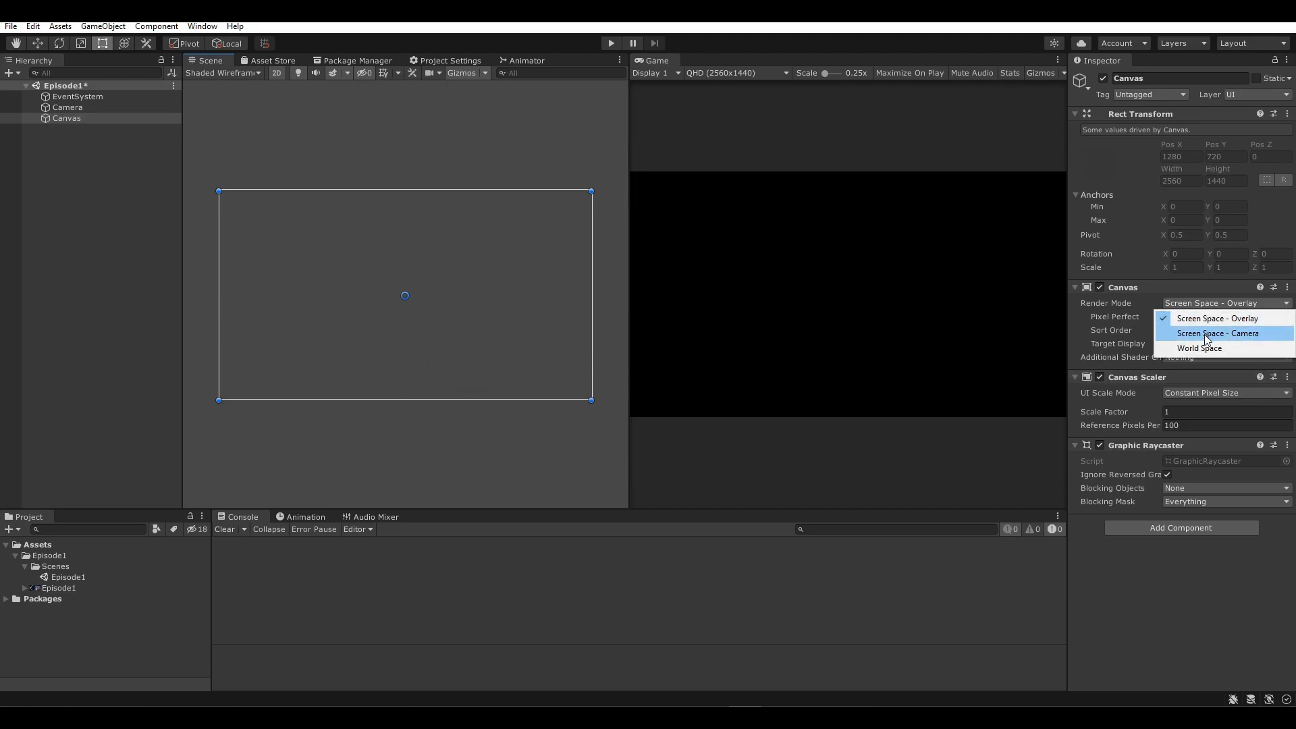
pyautogui.click(1207, 337)
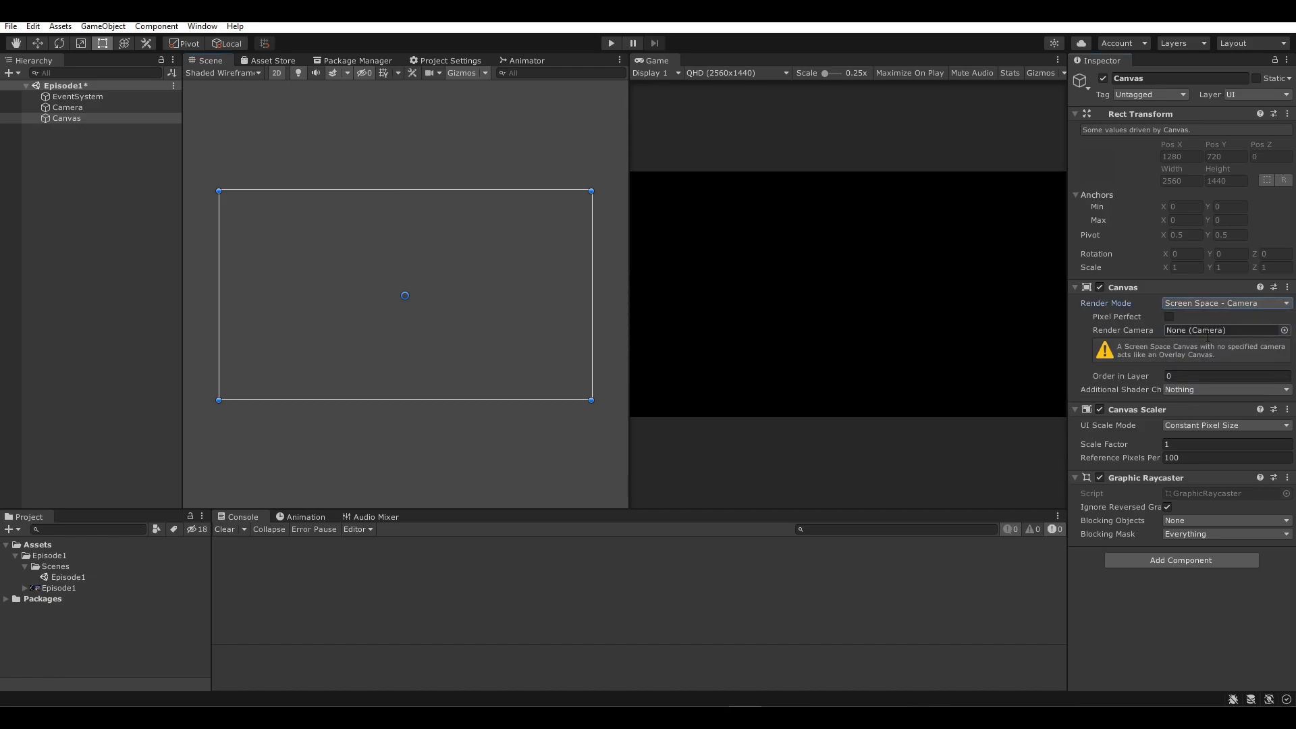
pyautogui.click(1212, 305)
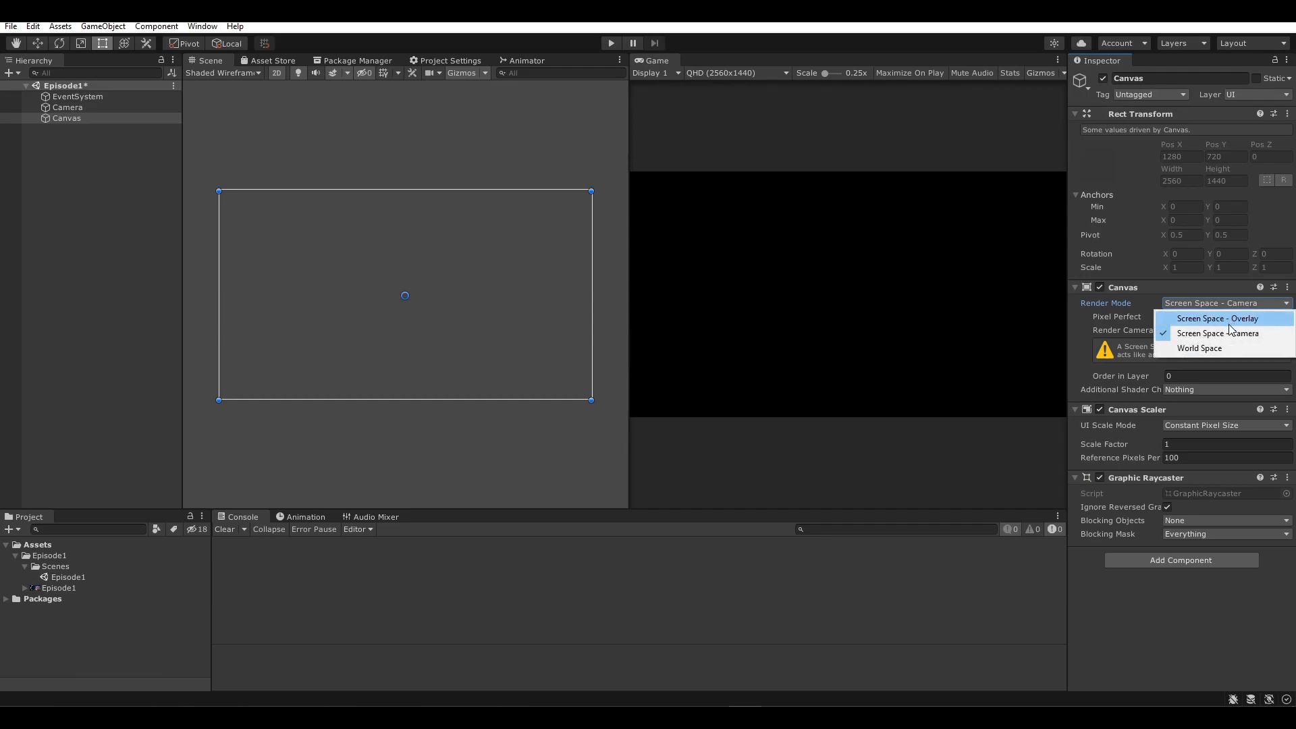
pyautogui.click(1215, 334)
pyautogui.moveTo(68, 108); pyautogui.dragTo(1215, 330)
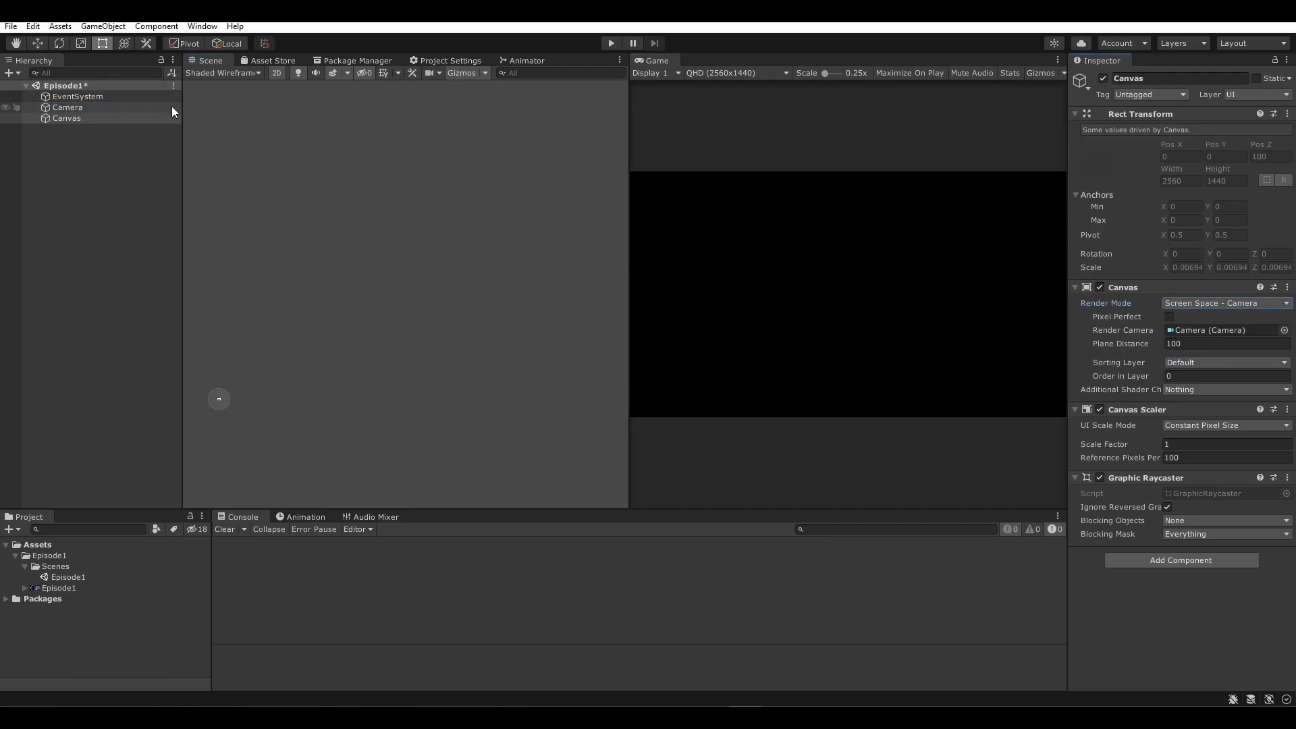
pyautogui.doubleClick(95, 111)
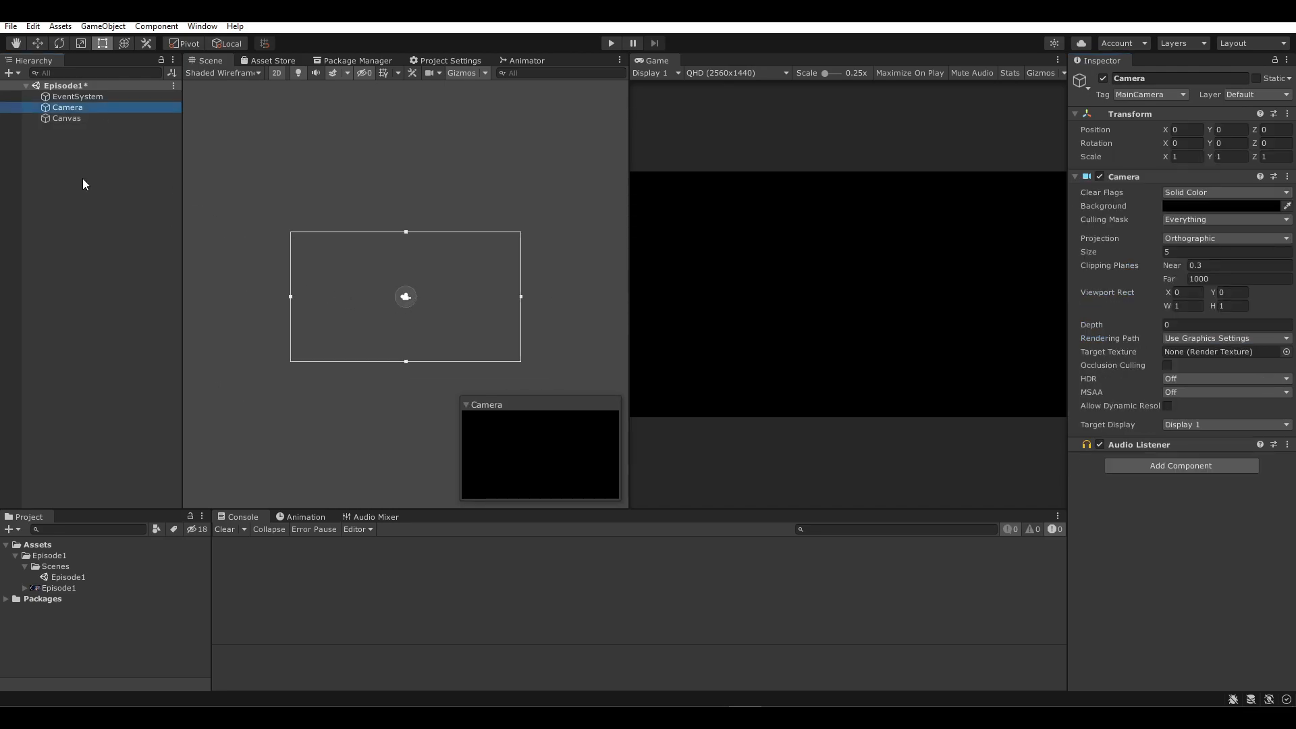
# - Switch the Scene view from 2D to 3D and compare the Camera's view volume with the Canvas plane
pyautogui.click(83, 119)
pyautogui.click(82, 111)
pyautogui.click(82, 116)
pyautogui.click(81, 108)
pyautogui.click(276, 73)
pyautogui.press('w')
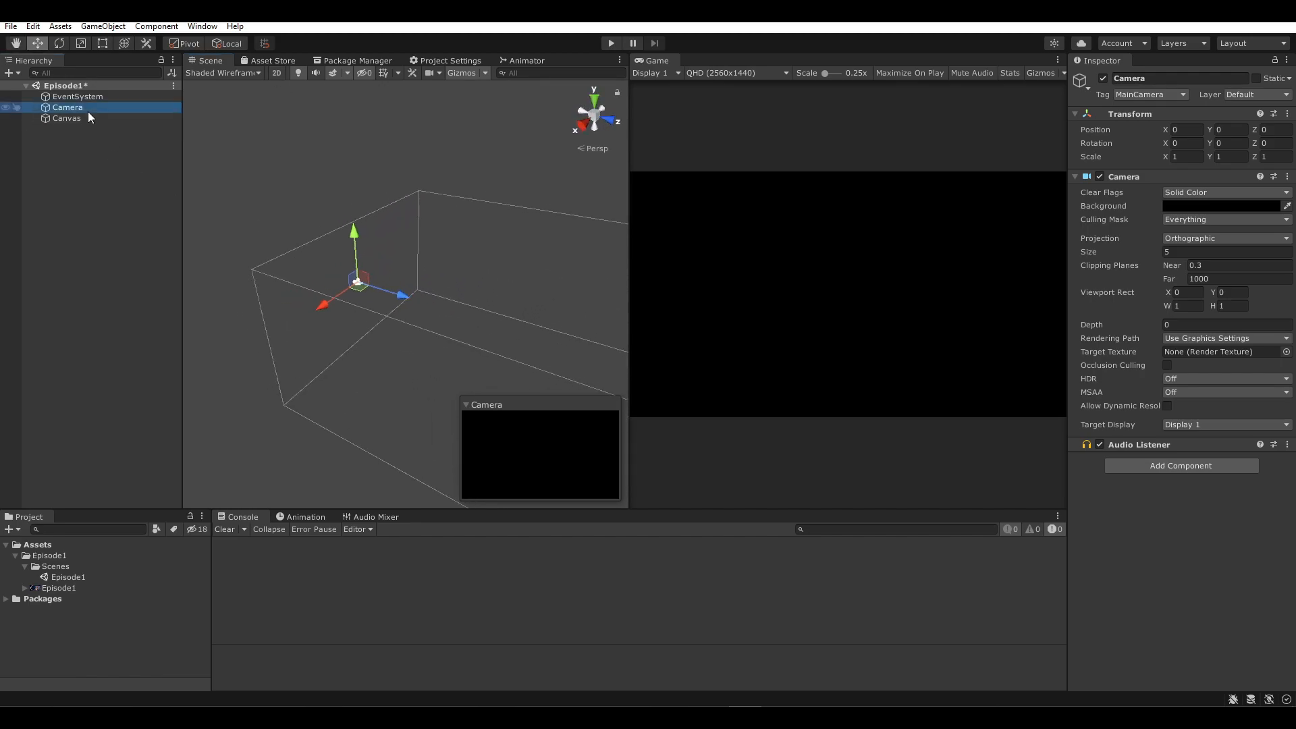
pyautogui.scroll(-5, 524, 333)
pyautogui.click(65, 119)
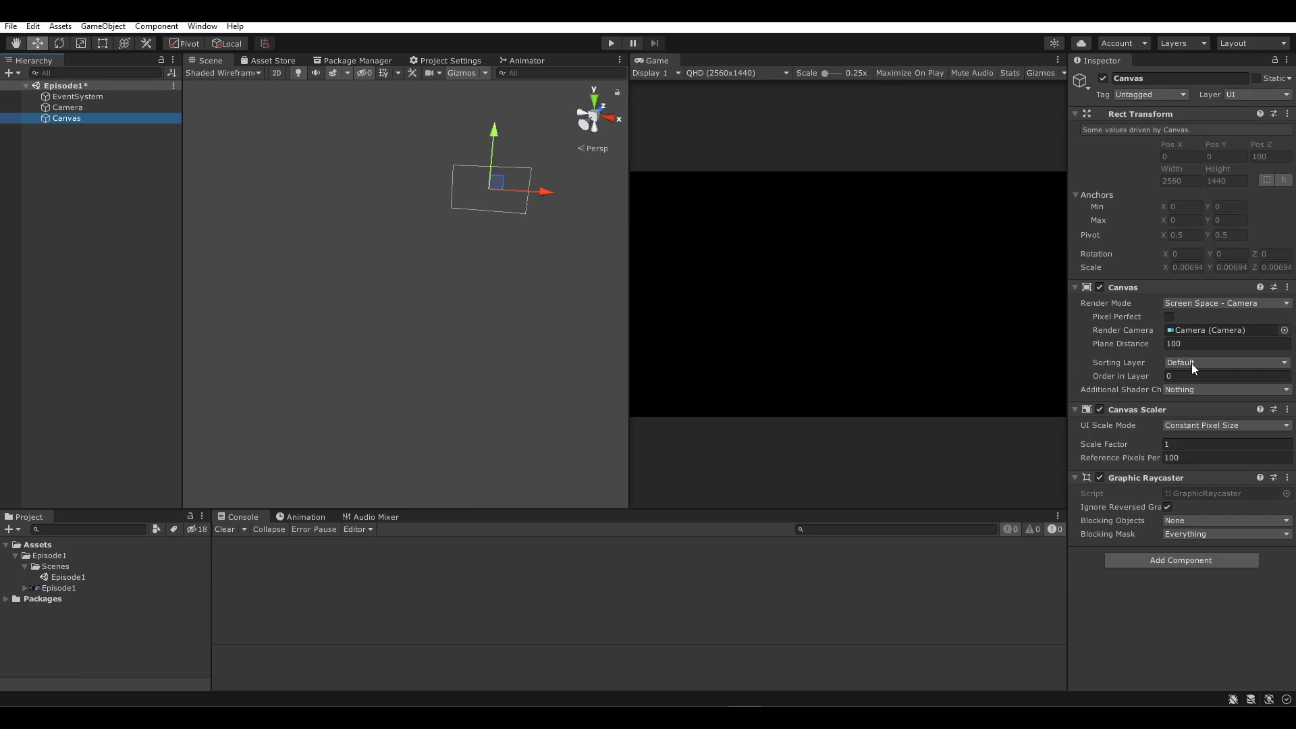
pyautogui.doubleClick(67, 107)
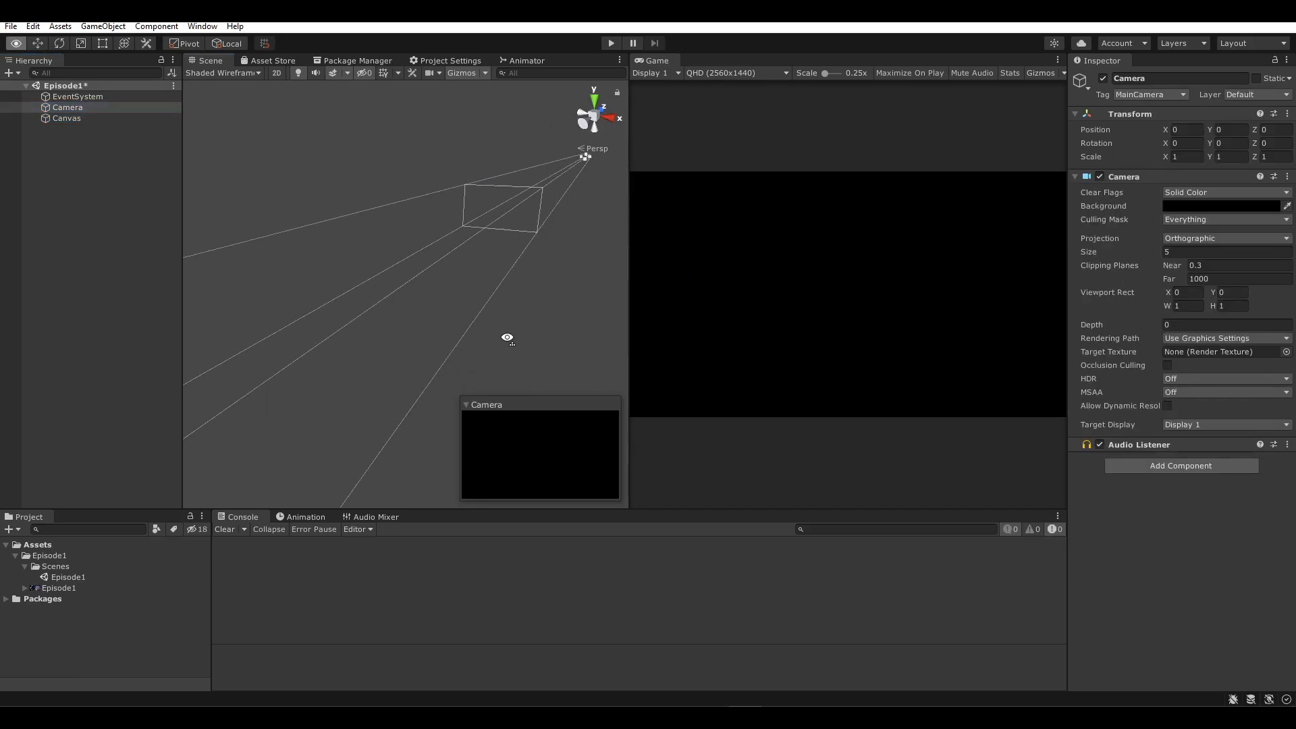
# - Create a 3D Cube in the scene and set its position to X 0, Y 0, Z 0
pyautogui.rightClick(66, 188)
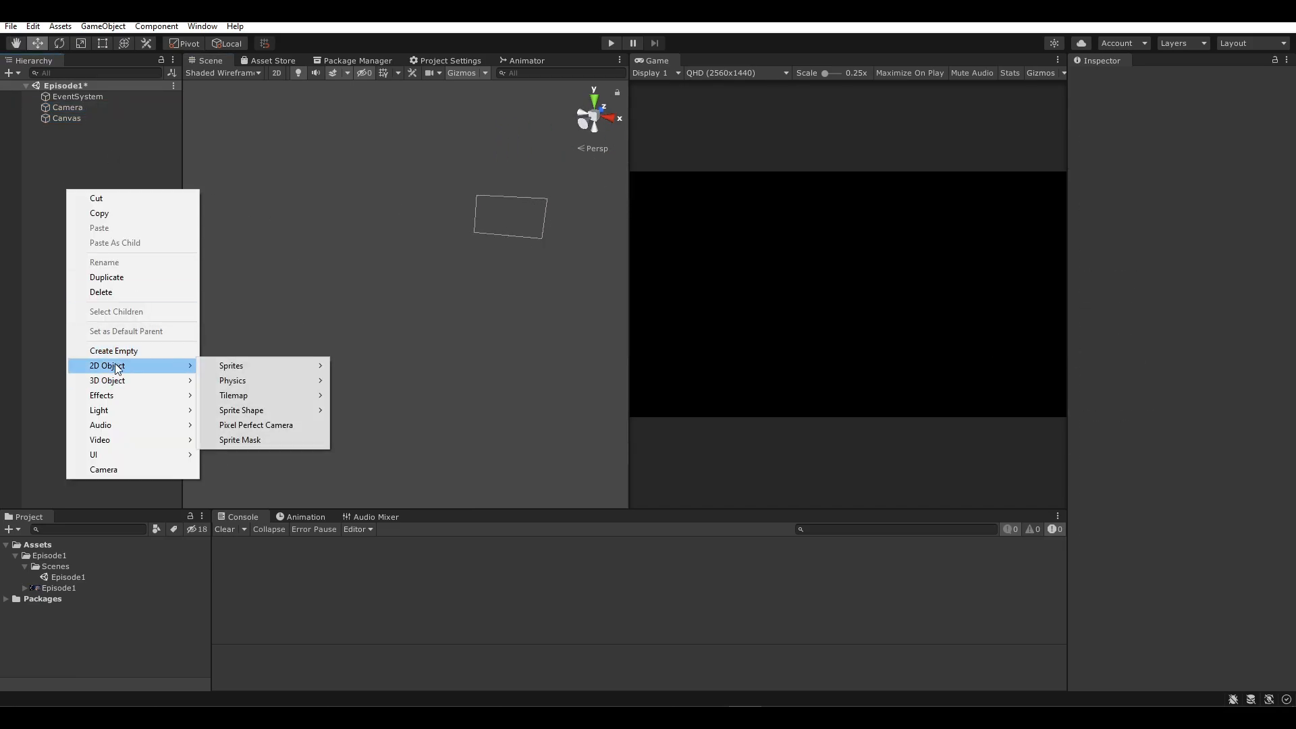
pyautogui.moveTo(124, 380)
pyautogui.click(253, 382)
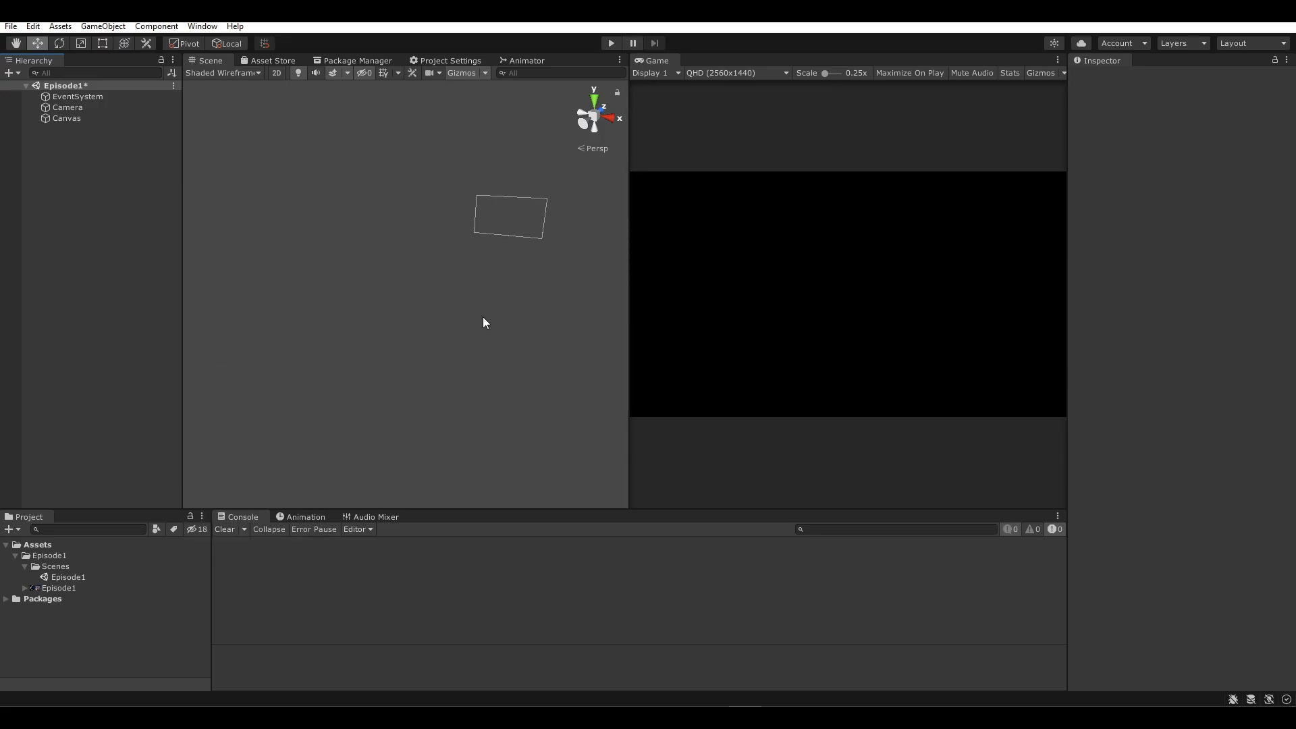
pyautogui.moveTo(428, 354); pyautogui.dragTo(379, 292, button='right')
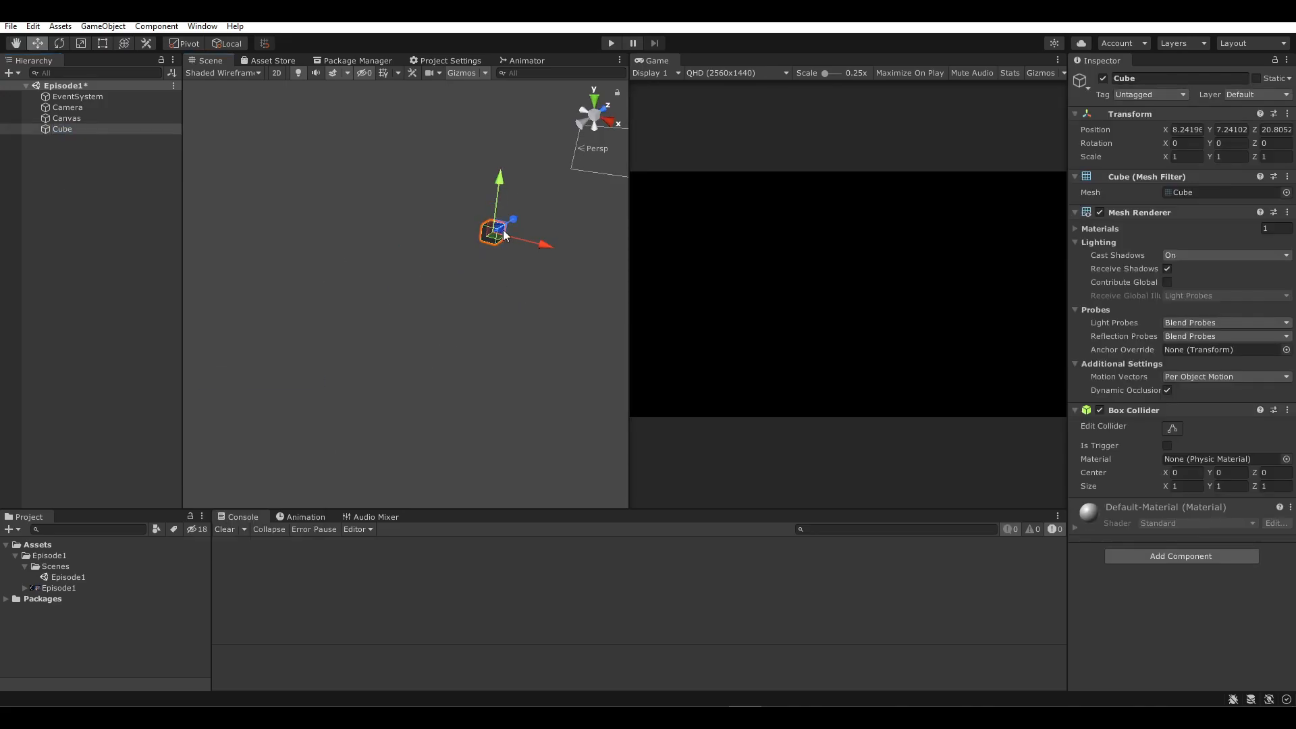
pyautogui.click(1188, 130)
pyautogui.write('0')
pyautogui.press('Tab')
pyautogui.write('0')
pyautogui.press('Tab')
pyautogui.write('0')
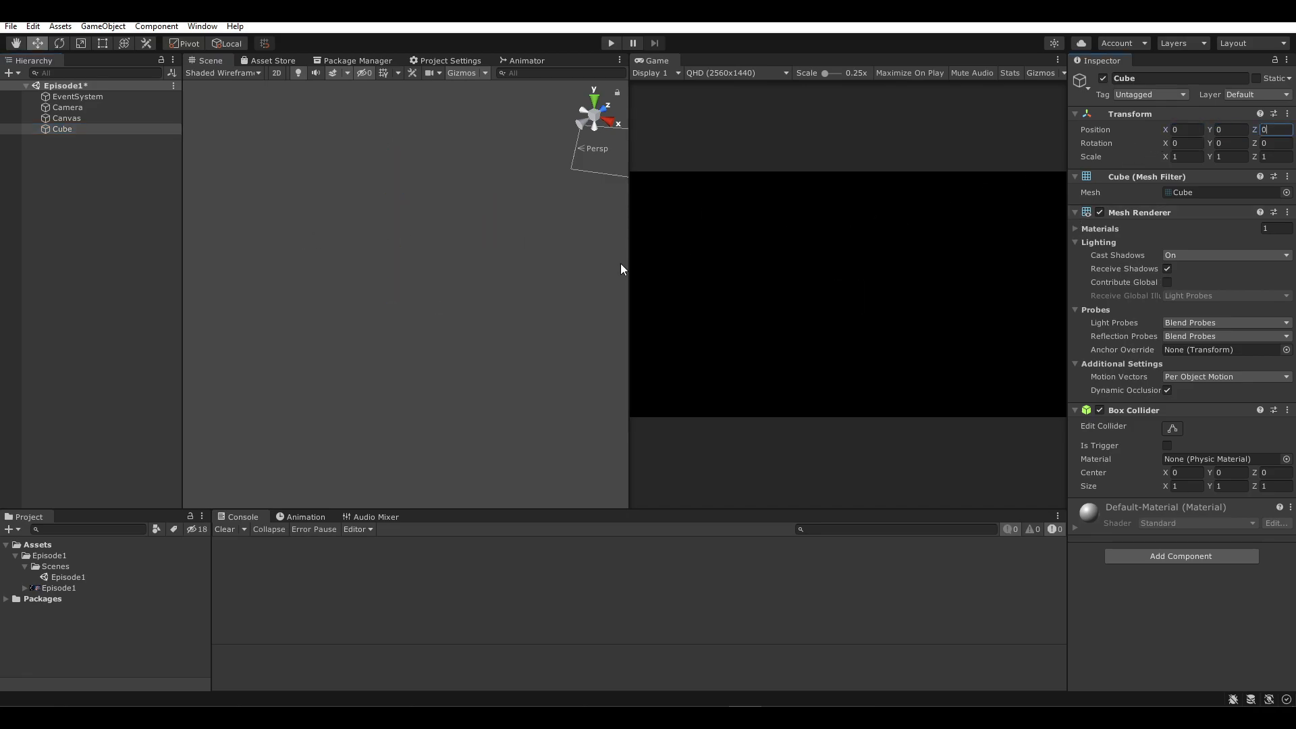
# - Move the Cube along the Z axis to about 22.53, between the Camera and the Canvas
pyautogui.click(71, 108)
pyautogui.moveTo(405, 317); pyautogui.dragTo(564, 351, button='right')
pyautogui.click(111, 118)
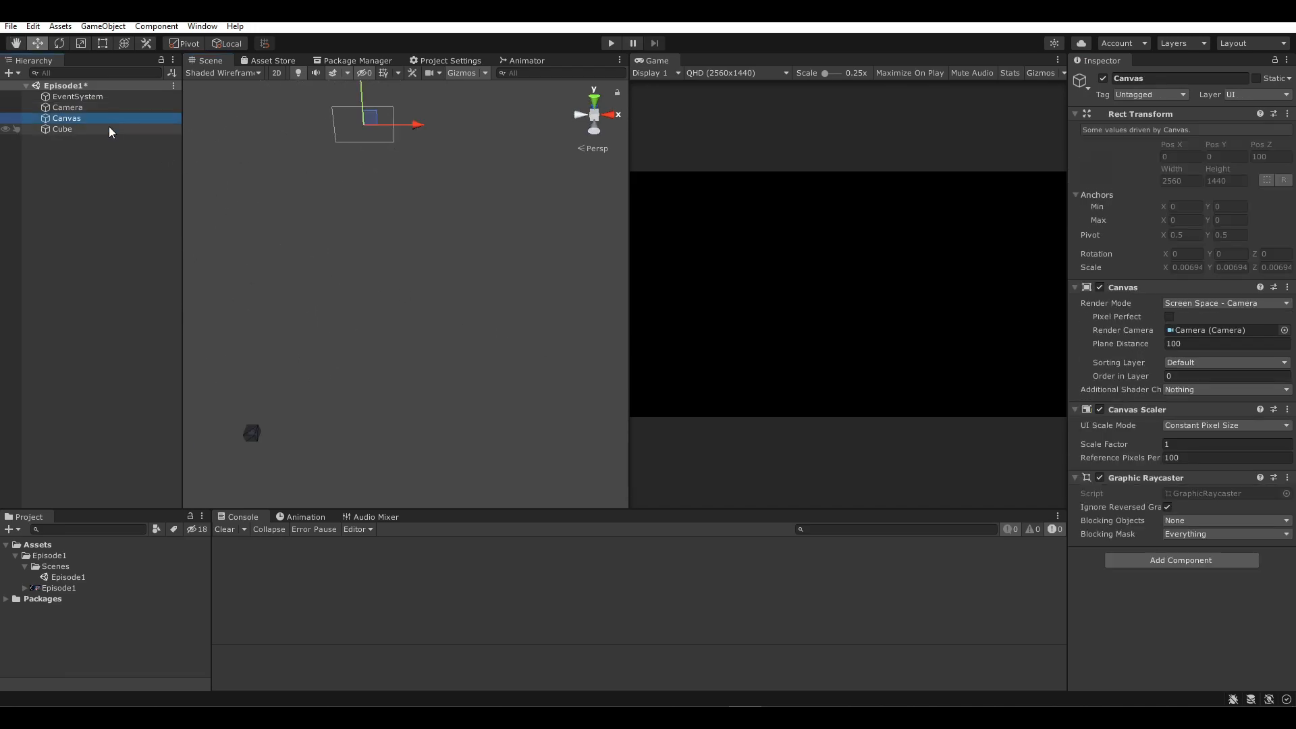
pyautogui.click(68, 129)
pyautogui.moveTo(273, 402); pyautogui.dragTo(346, 285)
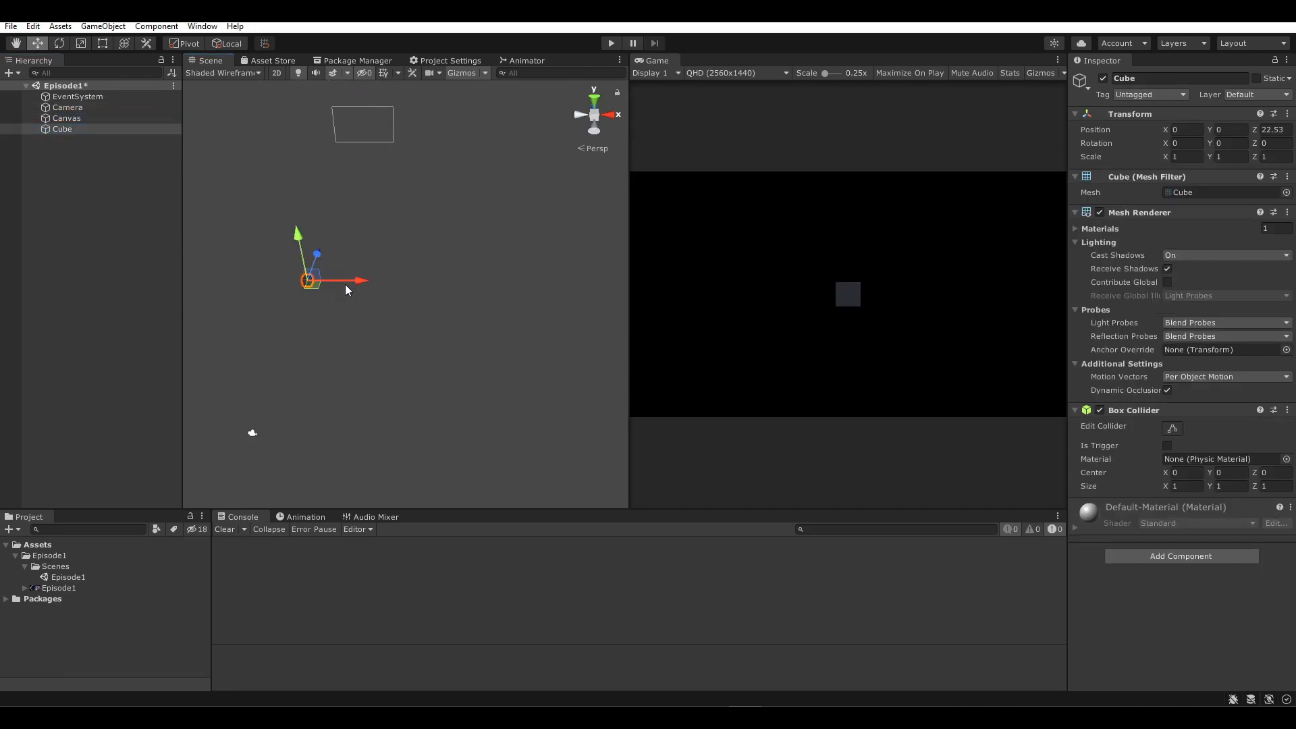
# - Compare the Canvas and Camera placement around the Cube and examine the Canvas's render mode options
pyautogui.click(74, 118)
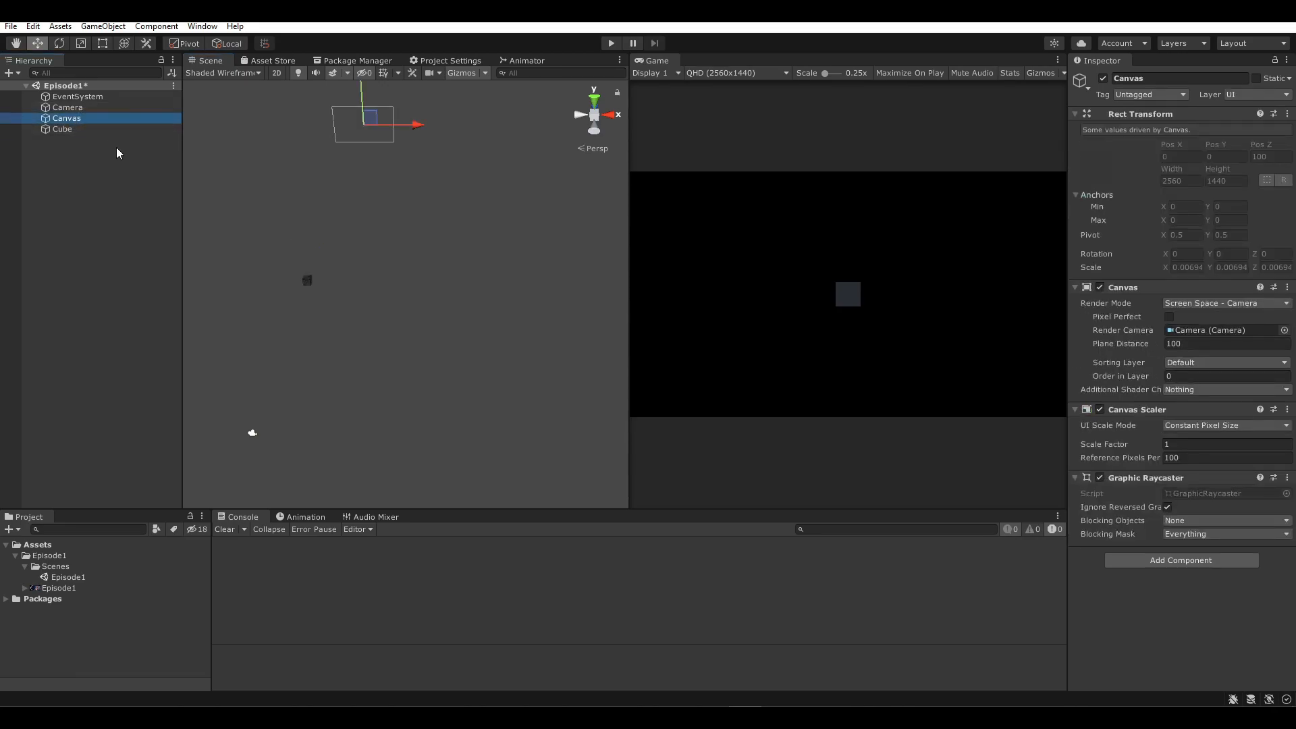
pyautogui.click(67, 108)
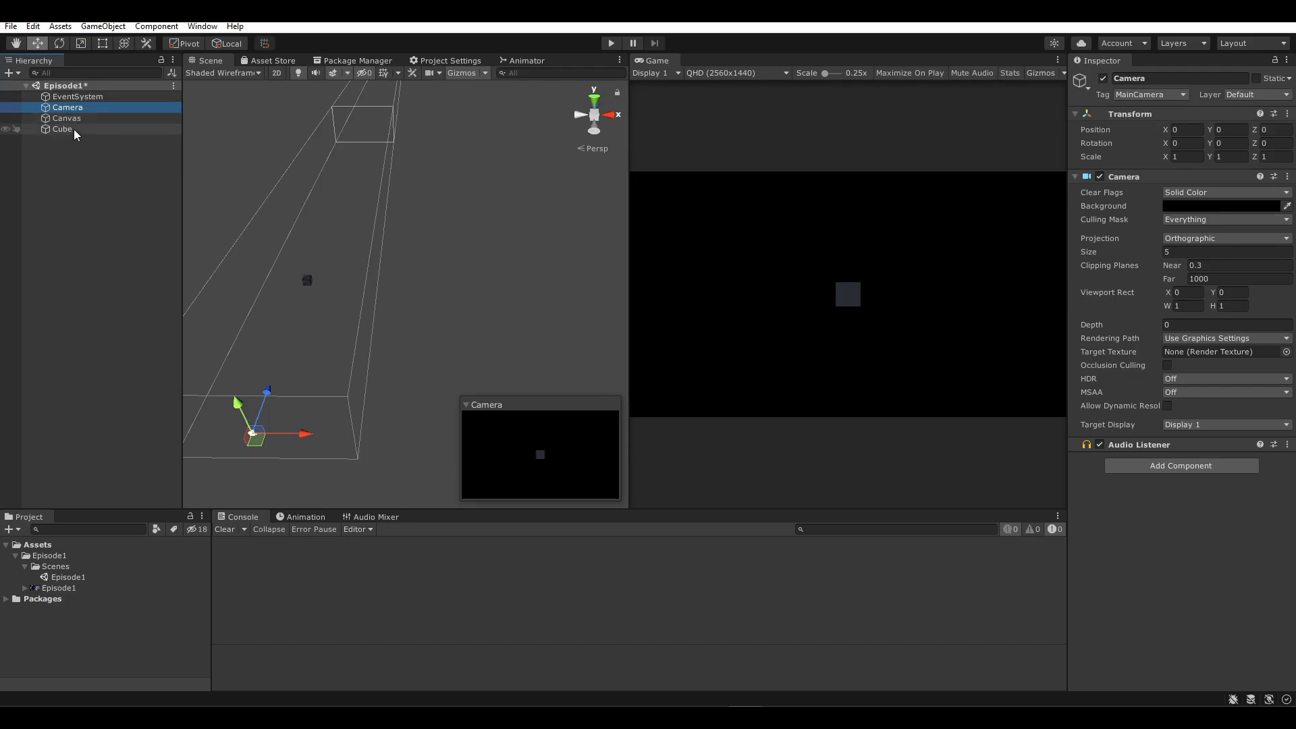
pyautogui.click(77, 119)
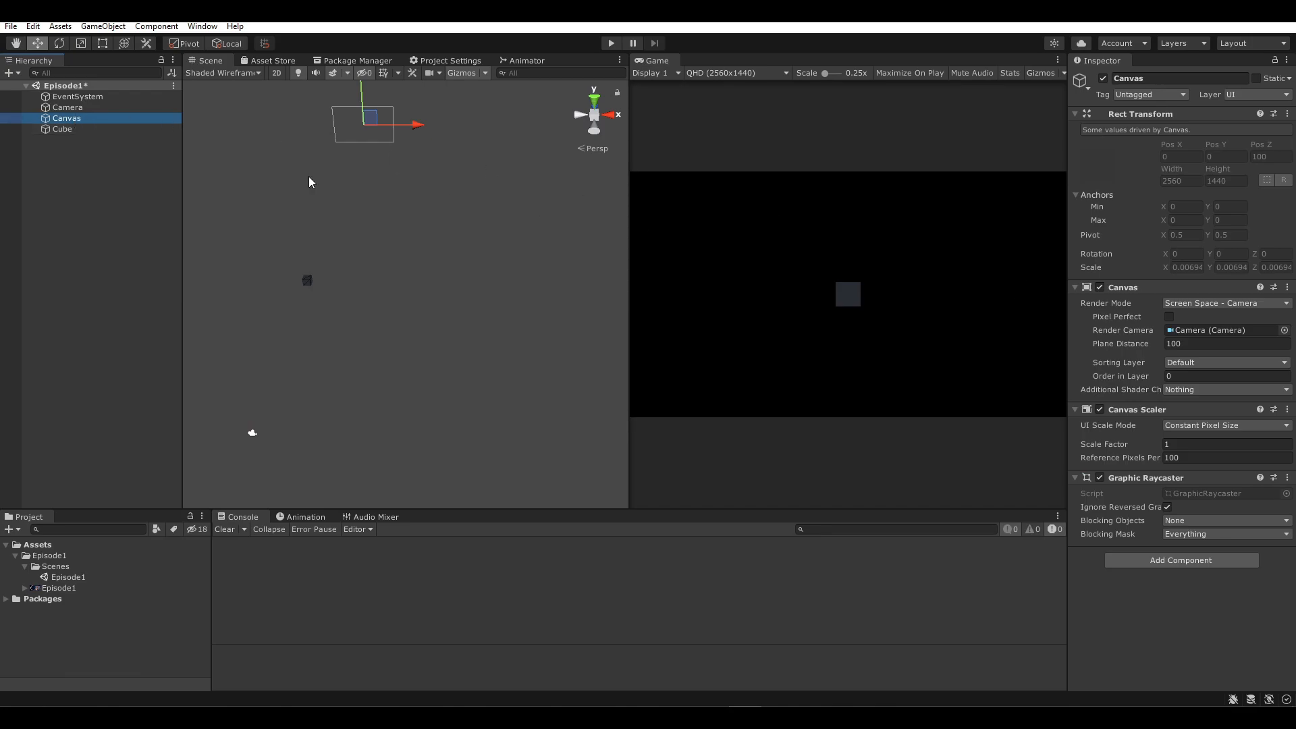
pyautogui.click(1209, 306)
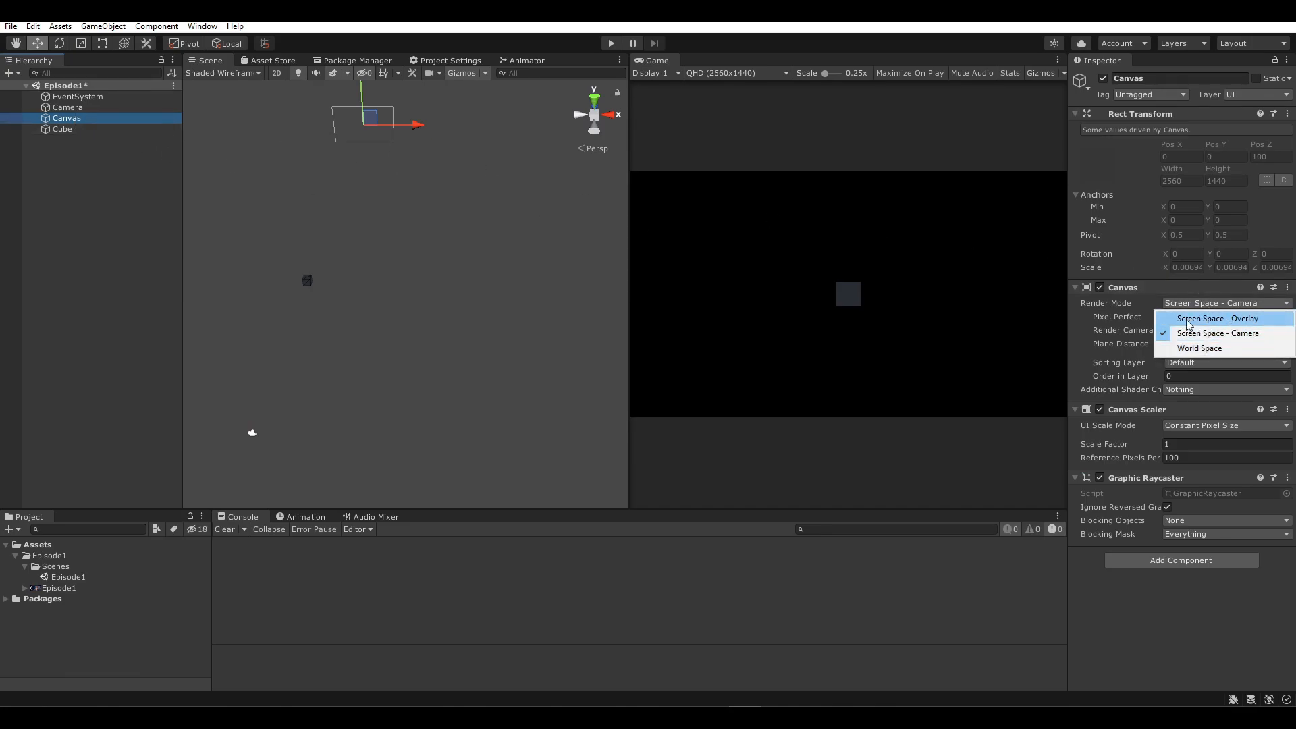
# - Delete the Camera from the scene and preview the Episode1 reference image in the project assets
pyautogui.click(102, 129)
pyautogui.click(99, 110)
pyautogui.press('Delete')
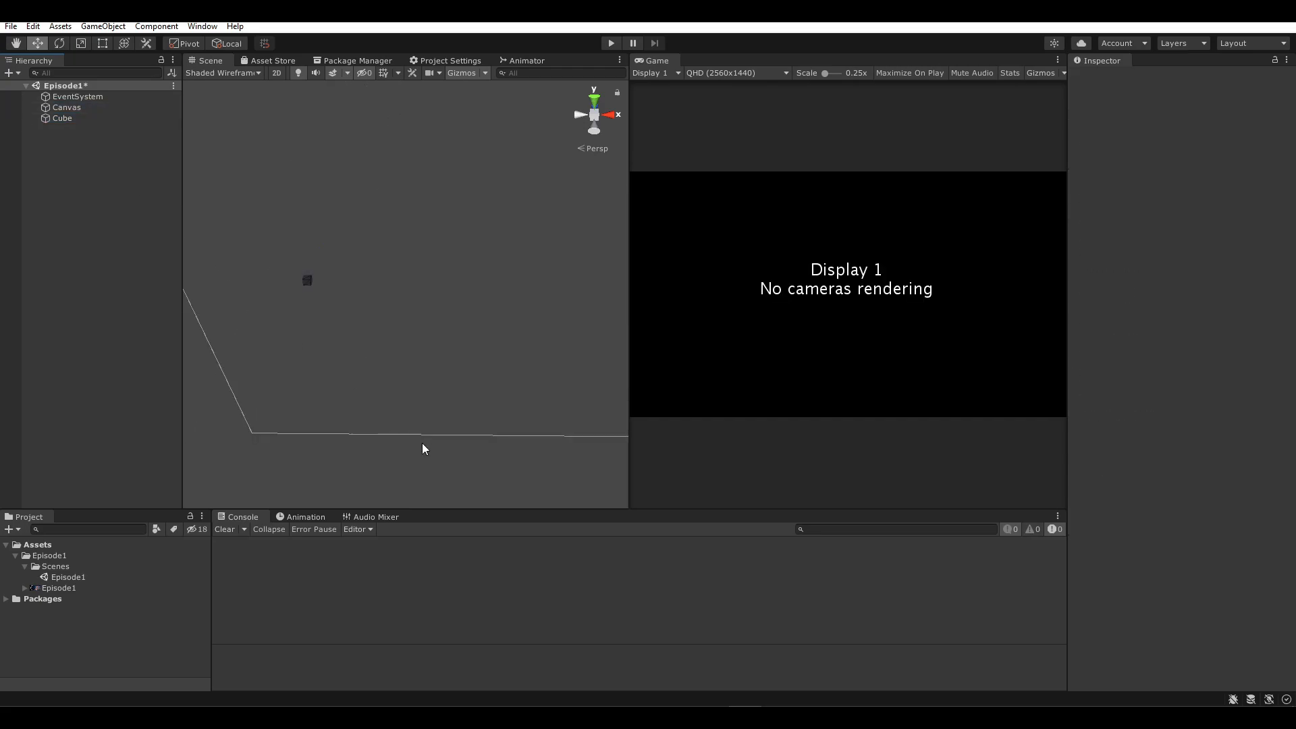
pyautogui.click(60, 588)
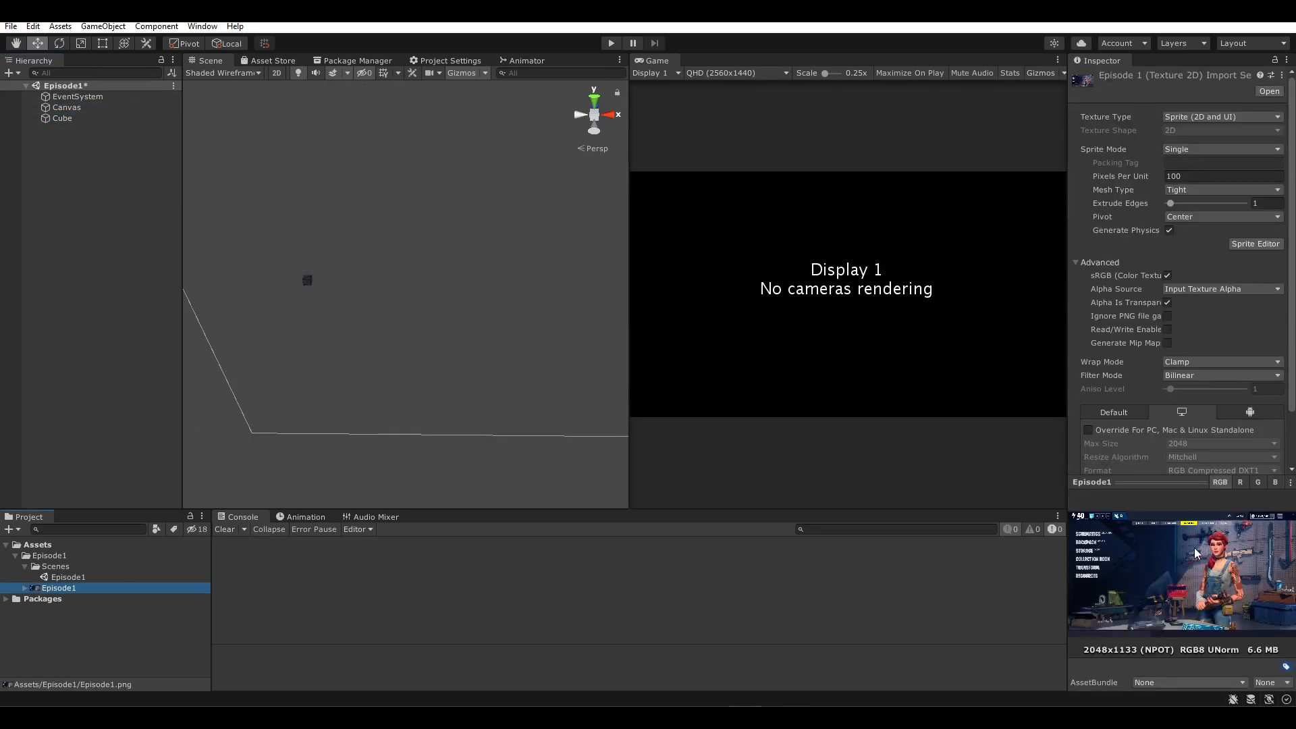
pyautogui.click(83, 119)
pyautogui.click(85, 108)
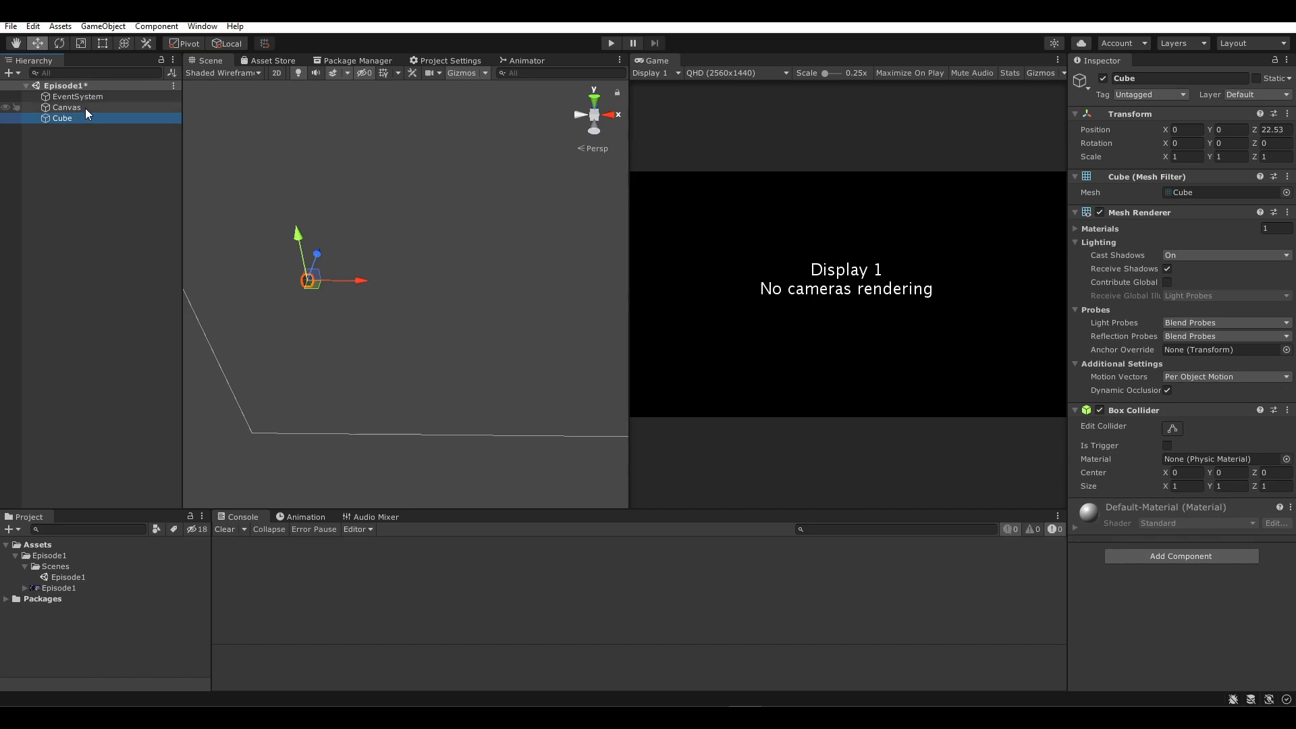
# - Undo the deletion of the Camera
pyautogui.hotkey('ctrl', 'z')
pyautogui.hotkey('ctrl', 'z')
pyautogui.hotkey('ctrl', 'z')
pyautogui.hotkey('ctrl', 'z')
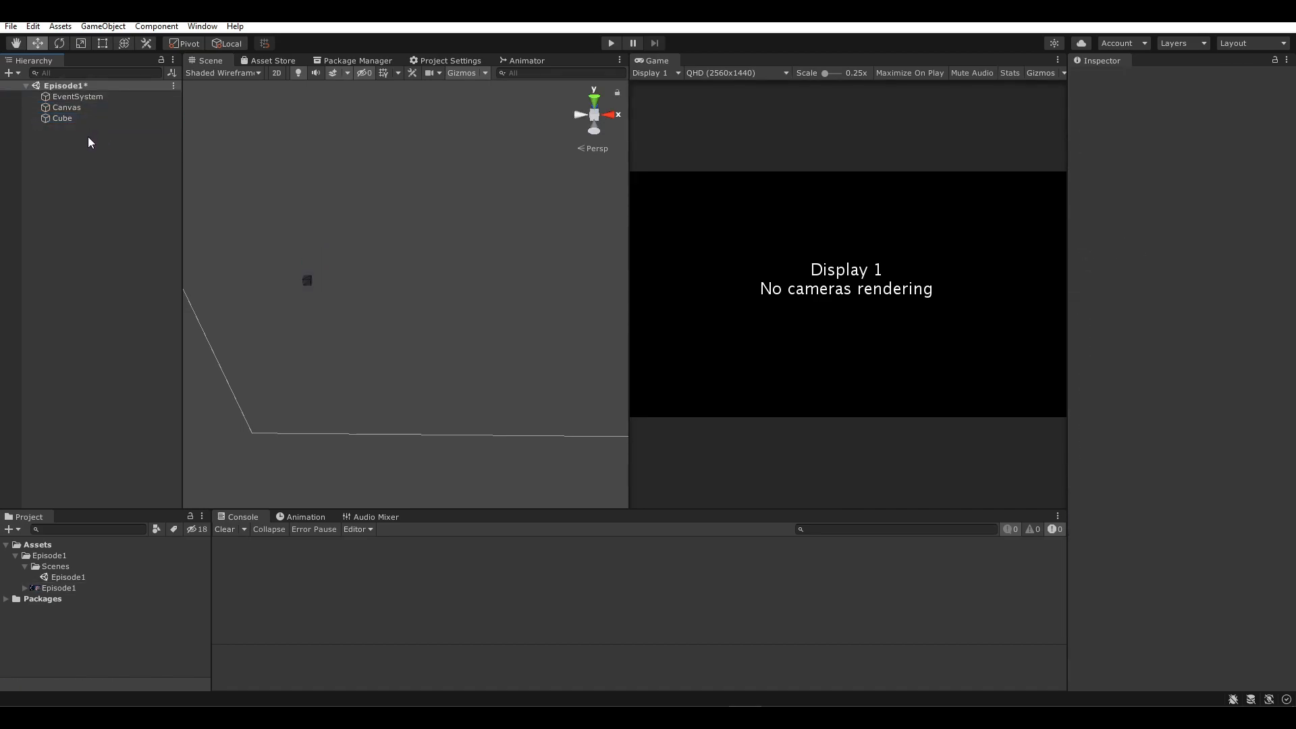
# - Delete the Cube from the scene
pyautogui.click(75, 108)
pyautogui.click(78, 127)
pyautogui.press('Delete')
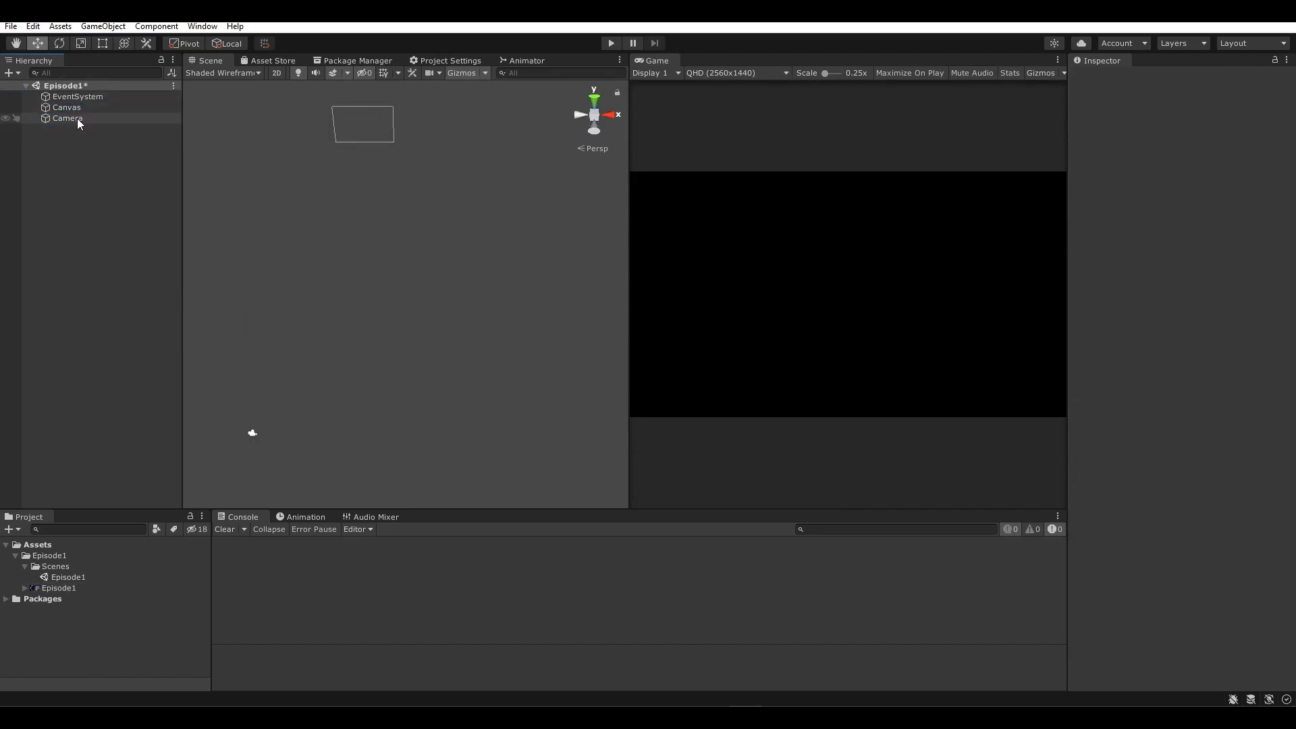
# - Set the Canvas's plane distance to 10 and check its placement in front of the Camera
pyautogui.click(77, 118)
pyautogui.click(76, 109)
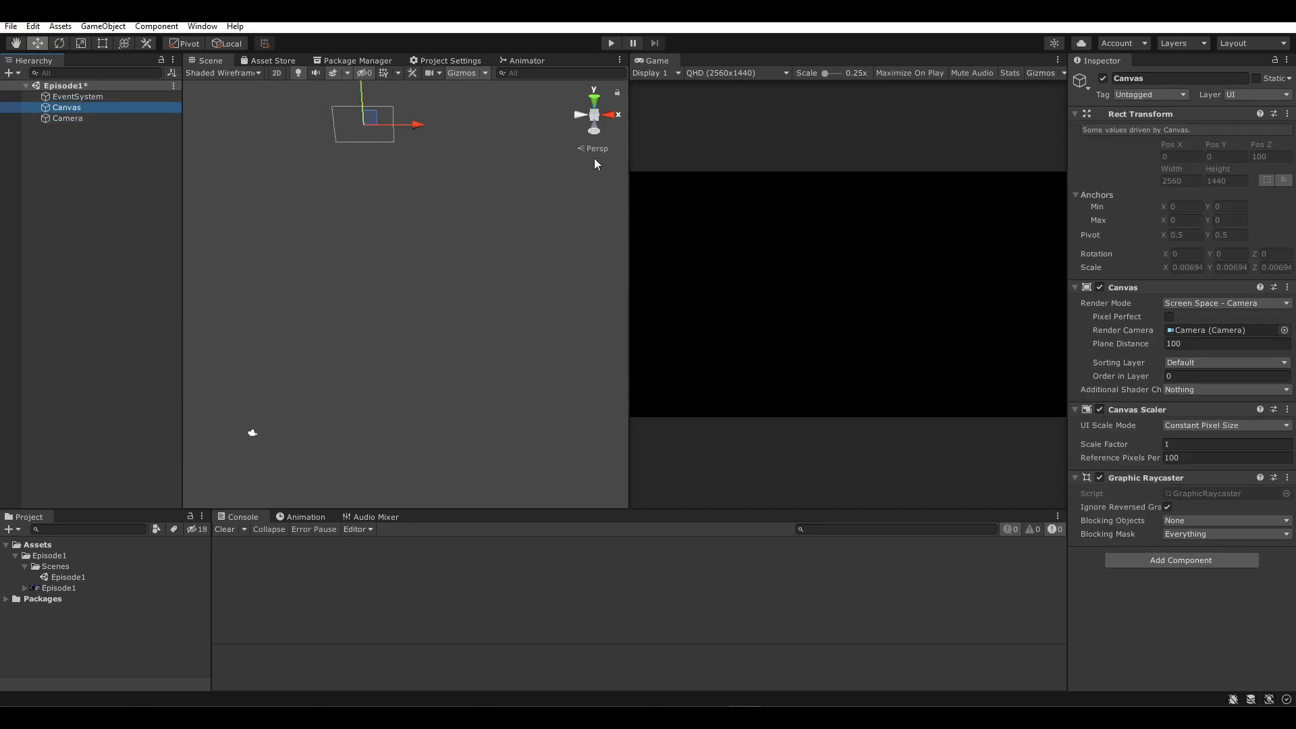
pyautogui.click(1208, 342)
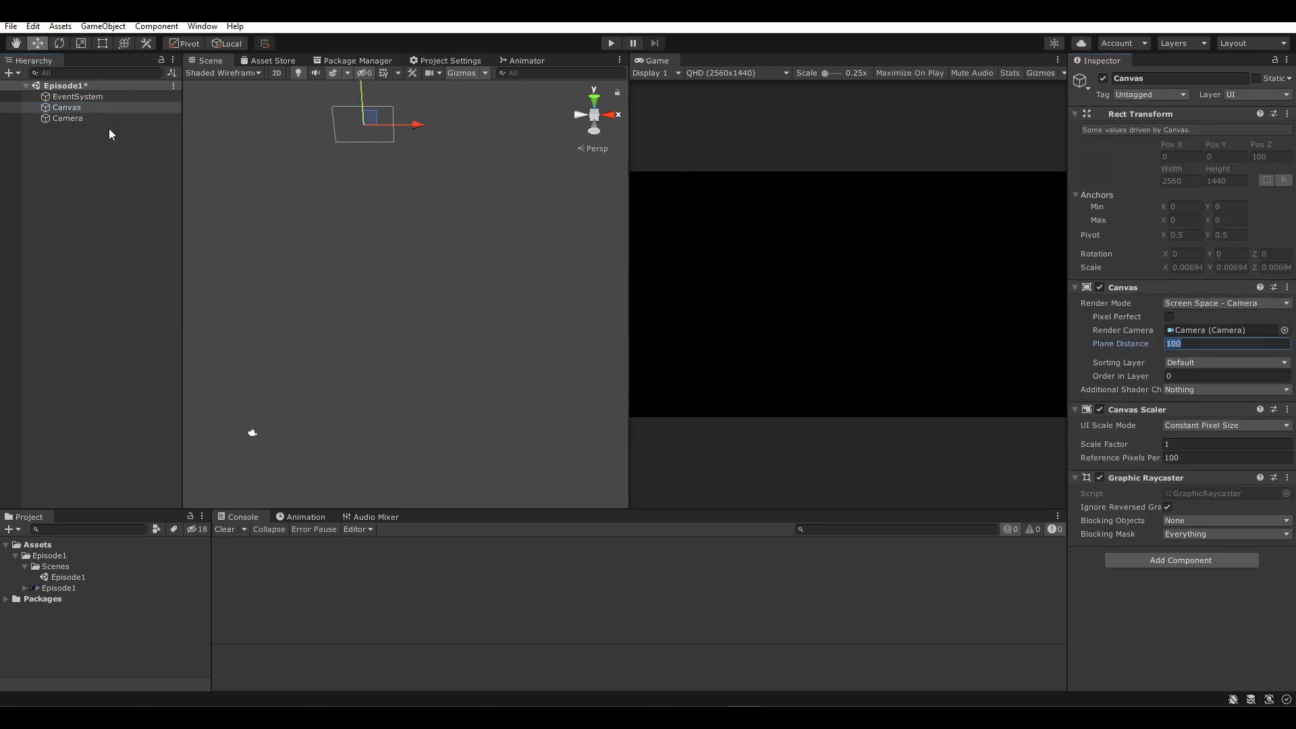
pyautogui.click(91, 121)
pyautogui.moveTo(486, 257); pyautogui.dragTo(451, 184, button='right')
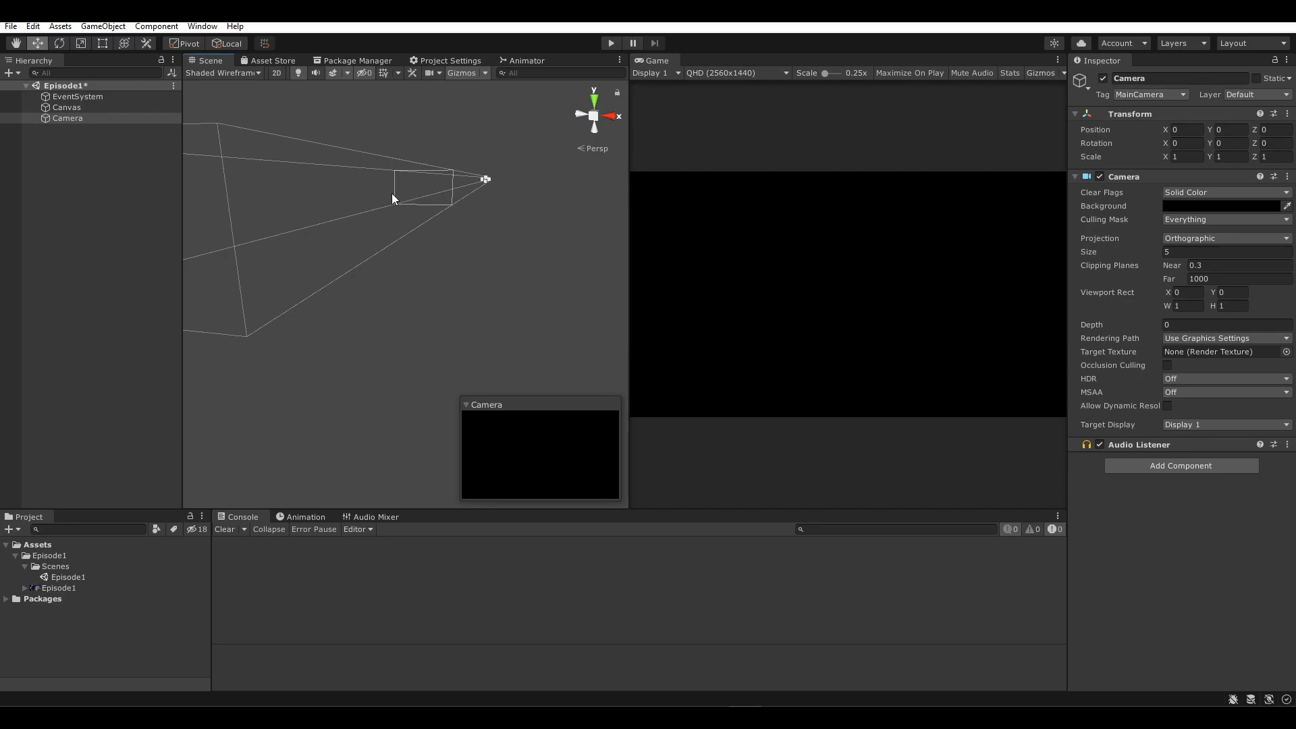
pyautogui.click(62, 109)
pyautogui.moveTo(1211, 345); pyautogui.dragTo(947, 340)
pyautogui.write('10')
pyautogui.moveTo(456, 306); pyautogui.dragTo(486, 300, button='right')
pyautogui.click(119, 121)
pyautogui.click(74, 107)
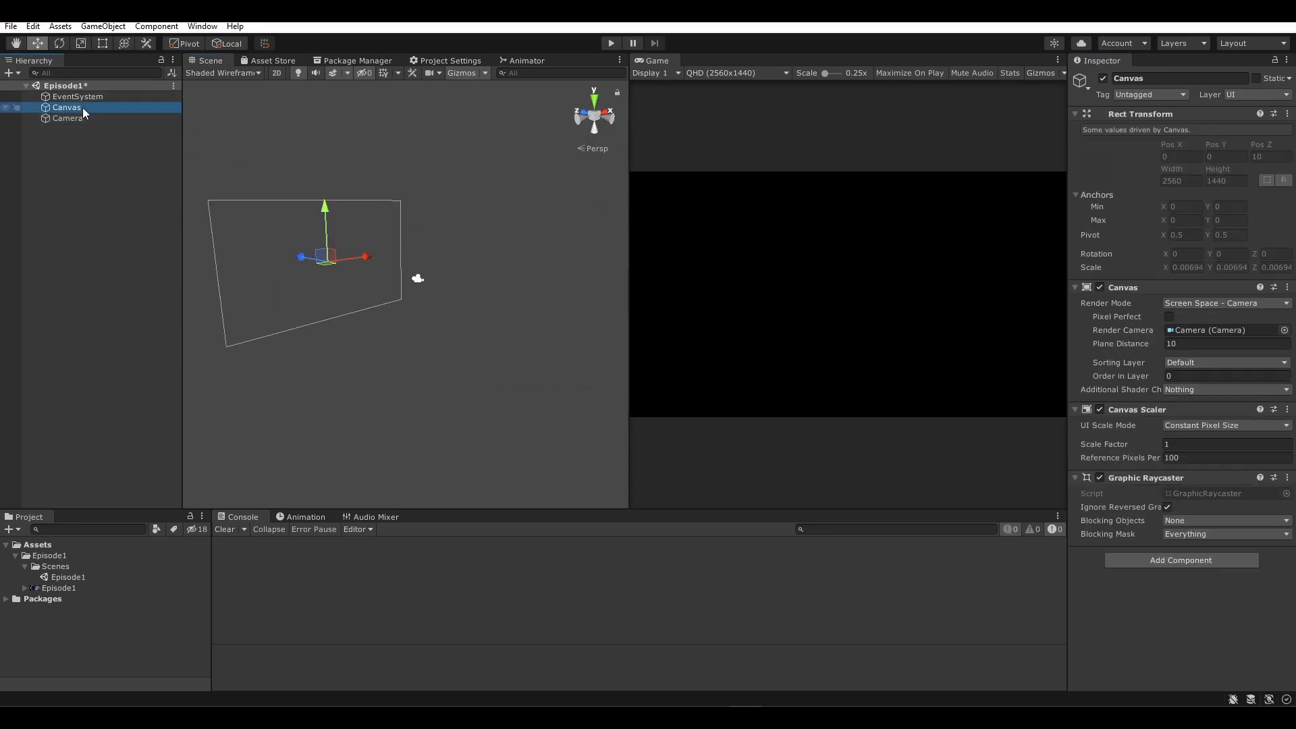
# - Set the Canvas Scaler's UI scale mode to Scale With Screen Size
pyautogui.click(1180, 428)
pyautogui.click(1161, 427)
pyautogui.click(1185, 424)
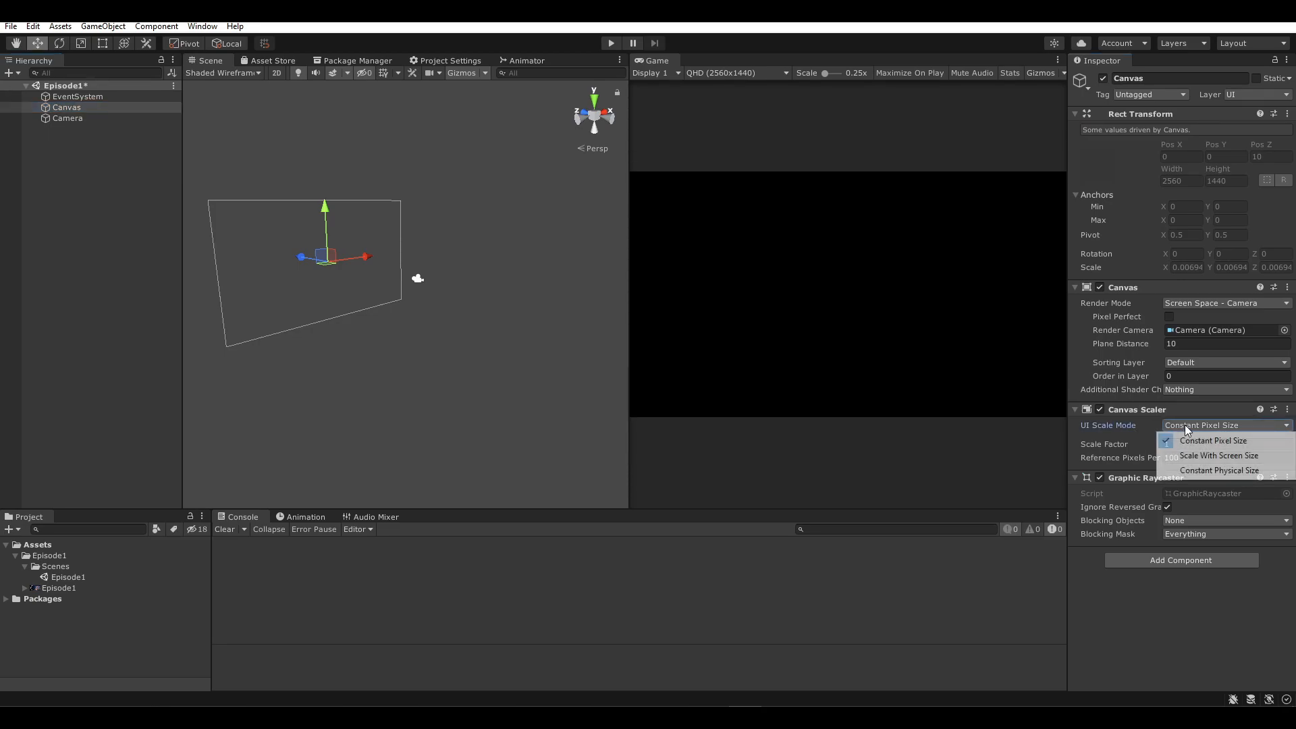
pyautogui.click(1161, 445)
pyautogui.click(1183, 427)
pyautogui.click(1126, 423)
pyautogui.click(1194, 423)
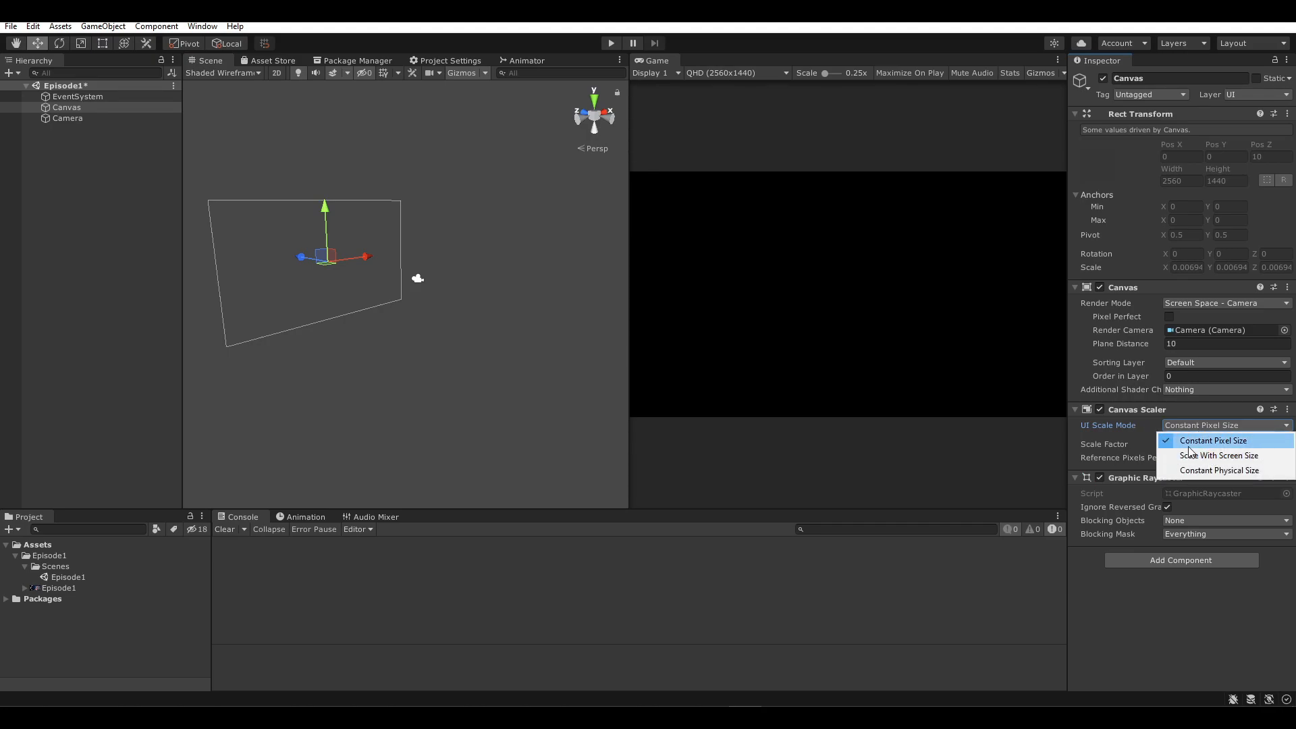
pyautogui.click(1145, 419)
pyautogui.click(1188, 425)
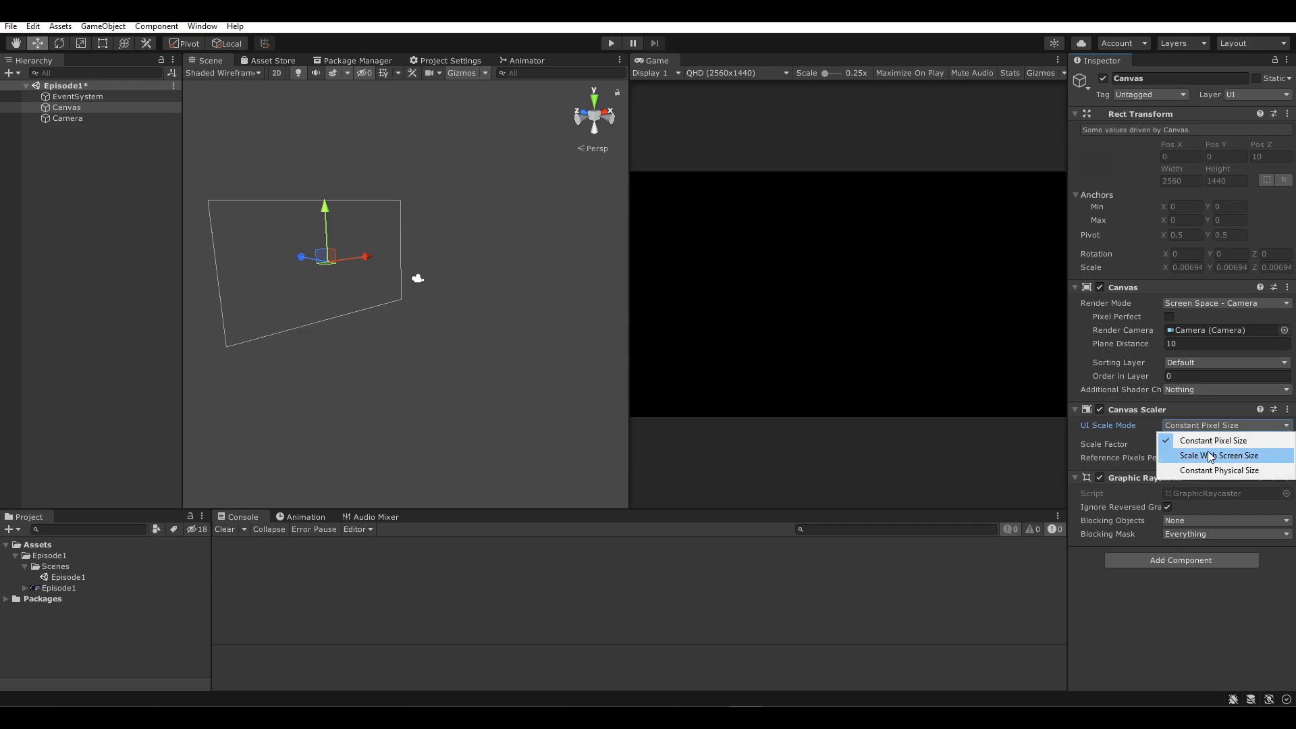
pyautogui.click(1210, 455)
# - Compare the Canvas Scaler's reference resolution fields with the resolution presets available for the Game view
pyautogui.click(1185, 444)
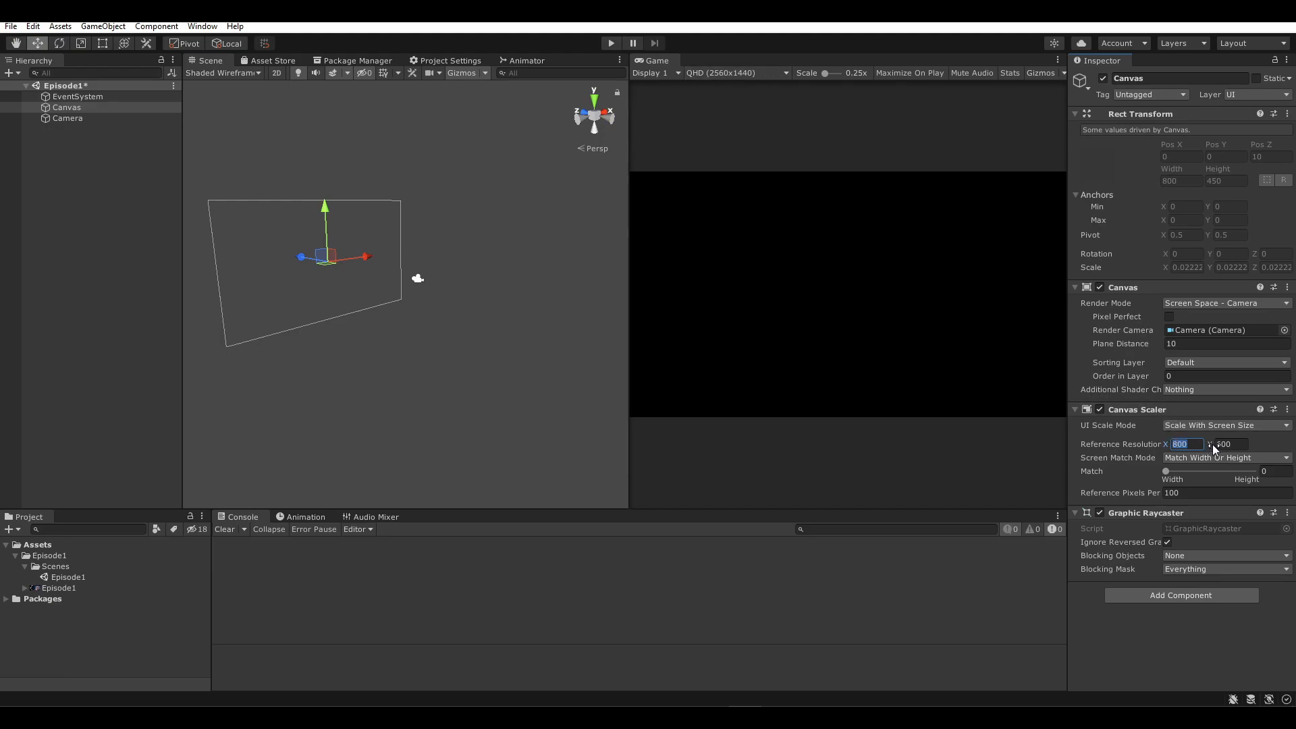
pyautogui.click(737, 75)
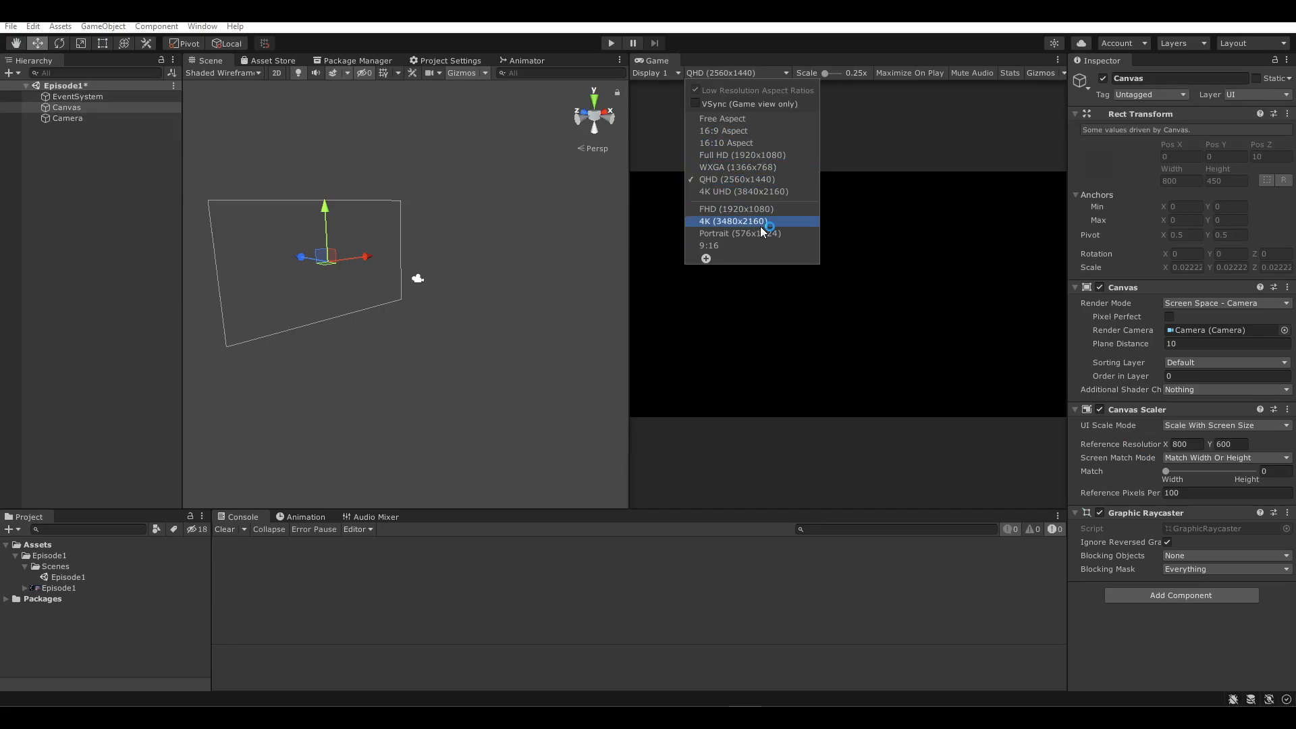
pyautogui.click(1189, 445)
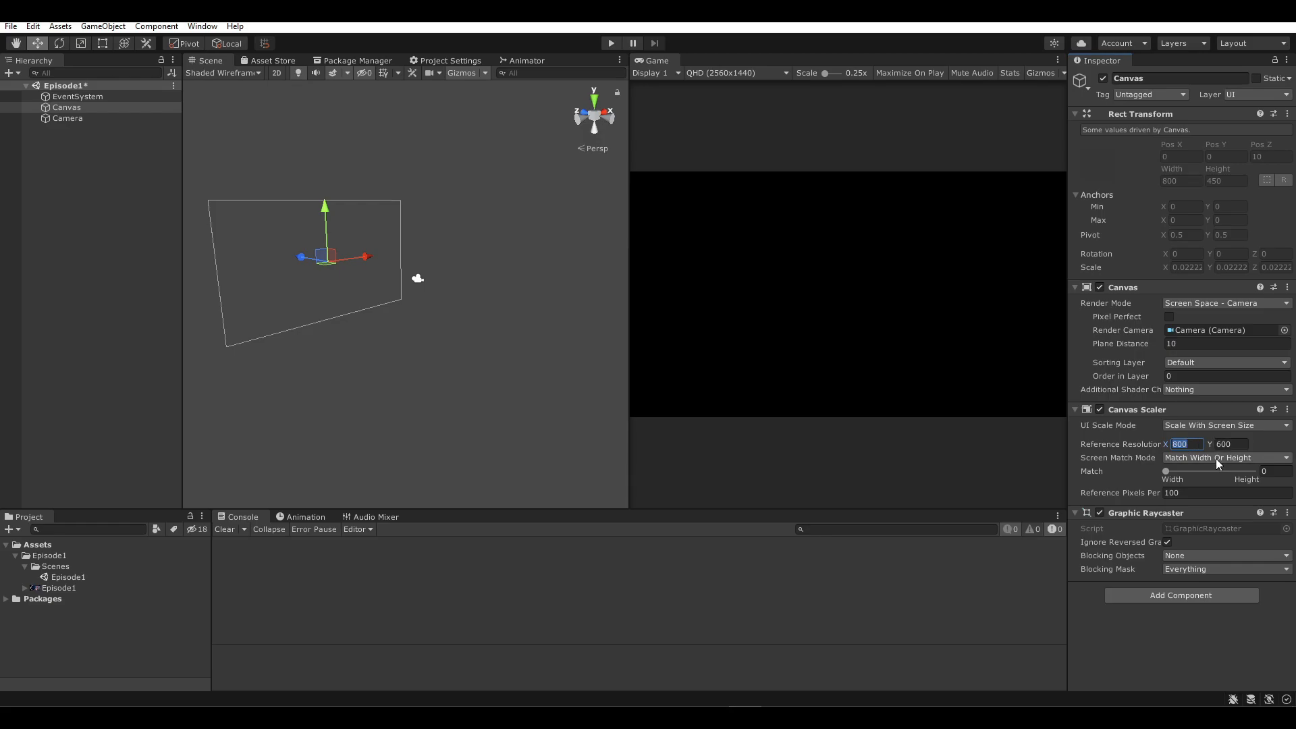
pyautogui.click(1223, 444)
# - Open the Windows Calculator and work out the 16:9 aspect ratio by dividing 16 by 9
pyautogui.press('super')
pyautogui.write('cal')
pyautogui.press('Return')
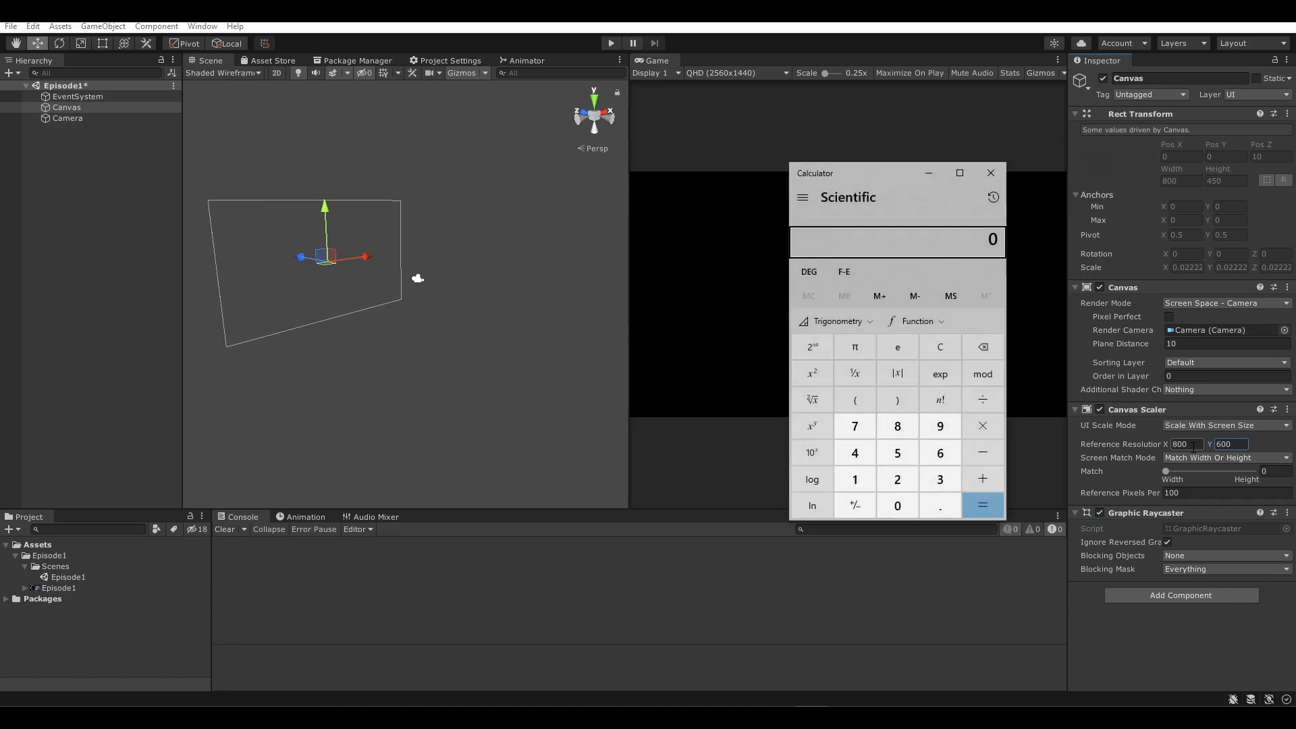
pyautogui.moveTo(880, 206); pyautogui.dragTo(613, 112)
pyautogui.write('16/9')
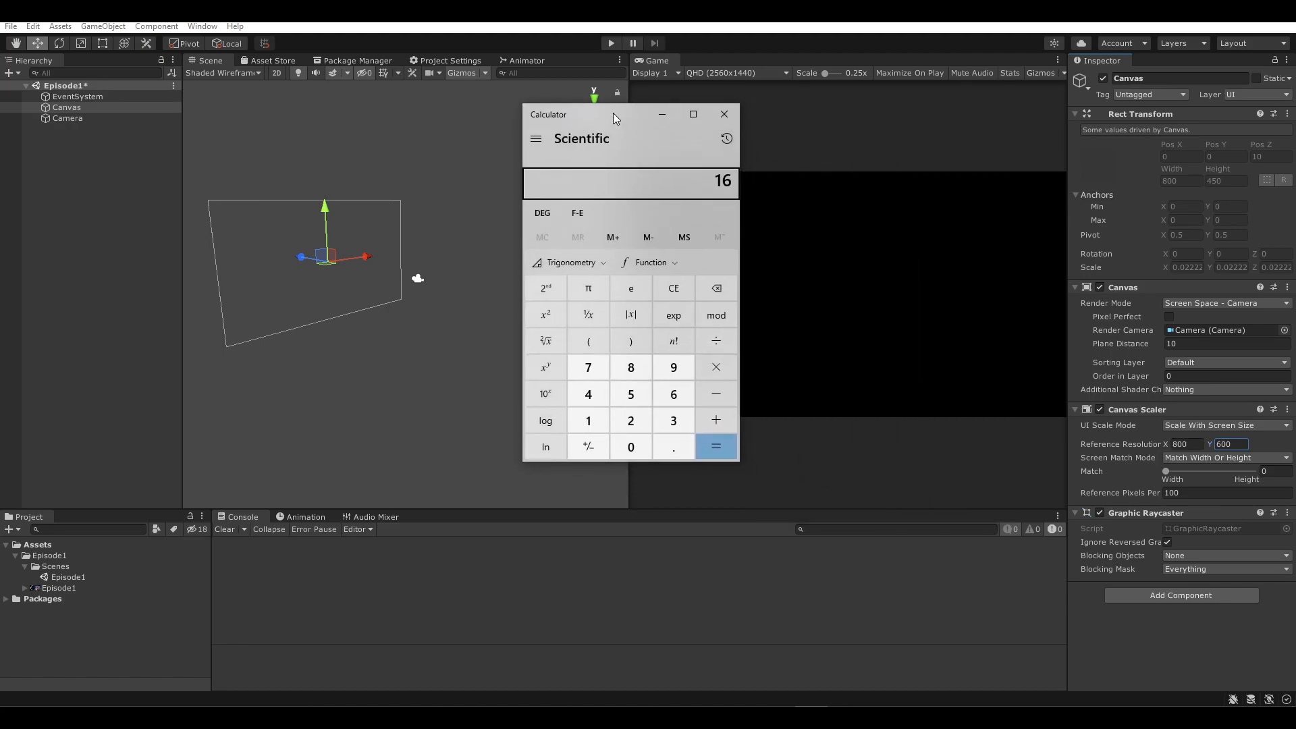
pyautogui.press('Return')
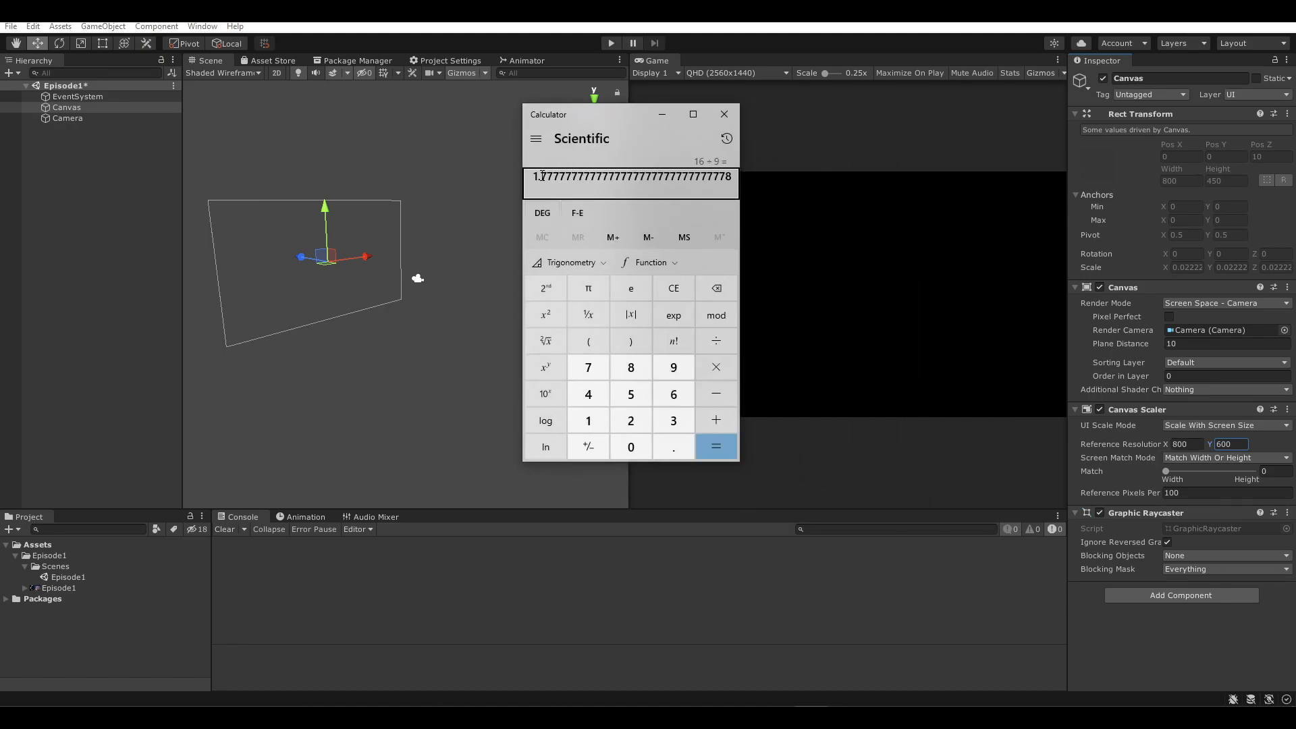
# - Calculate the reference resolution's aspect ratio by dividing 800 by 600, and close the Calculator
pyautogui.click(670, 289)
pyautogui.click(1181, 444)
pyautogui.hotkey('ctrl', 'c')
pyautogui.hotkey('alt', 'Tab')
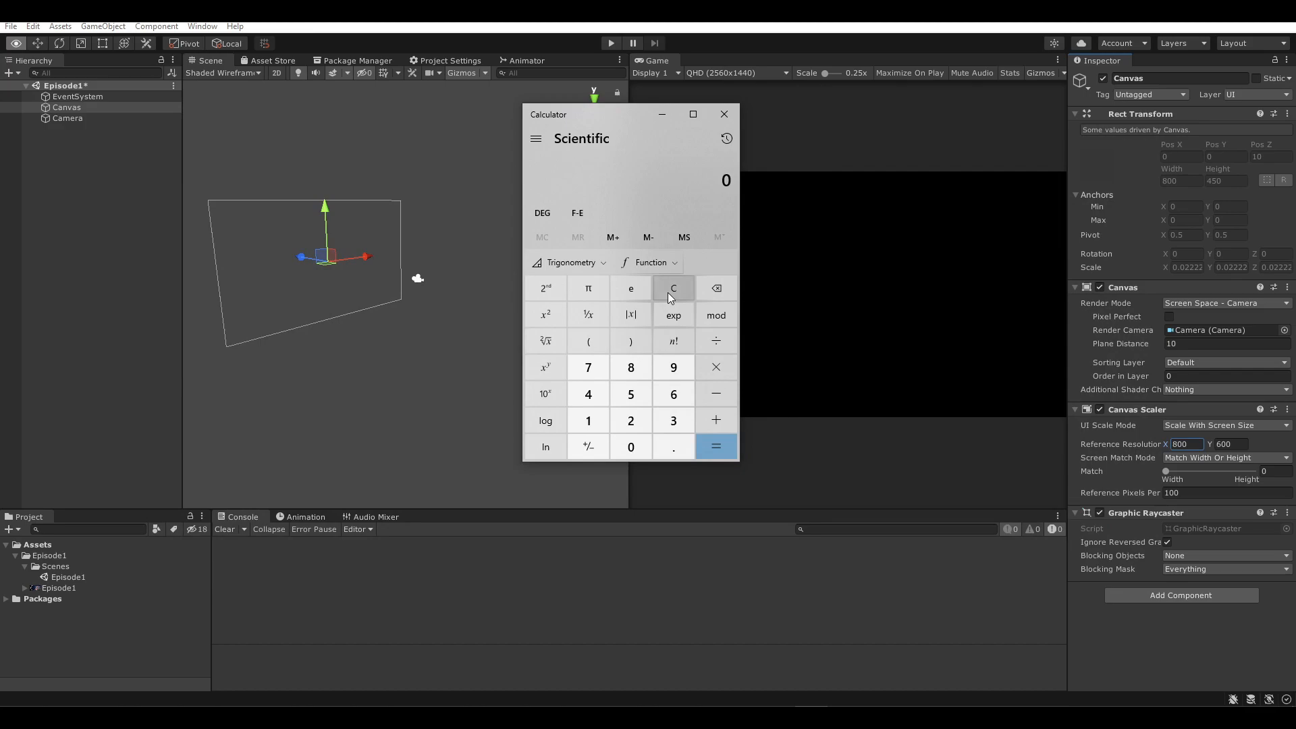
pyautogui.hotkey('ctrl', 'v')
pyautogui.press('/')
pyautogui.write('600')
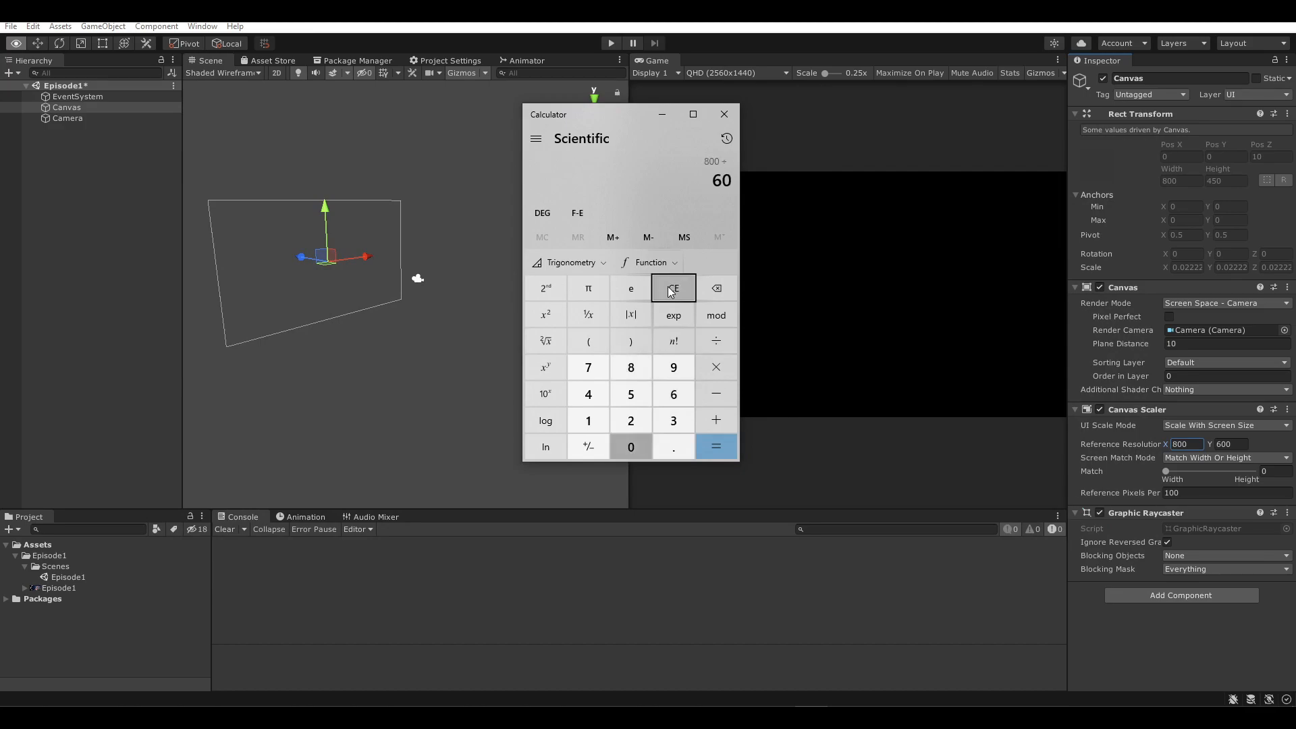
pyautogui.press('Return')
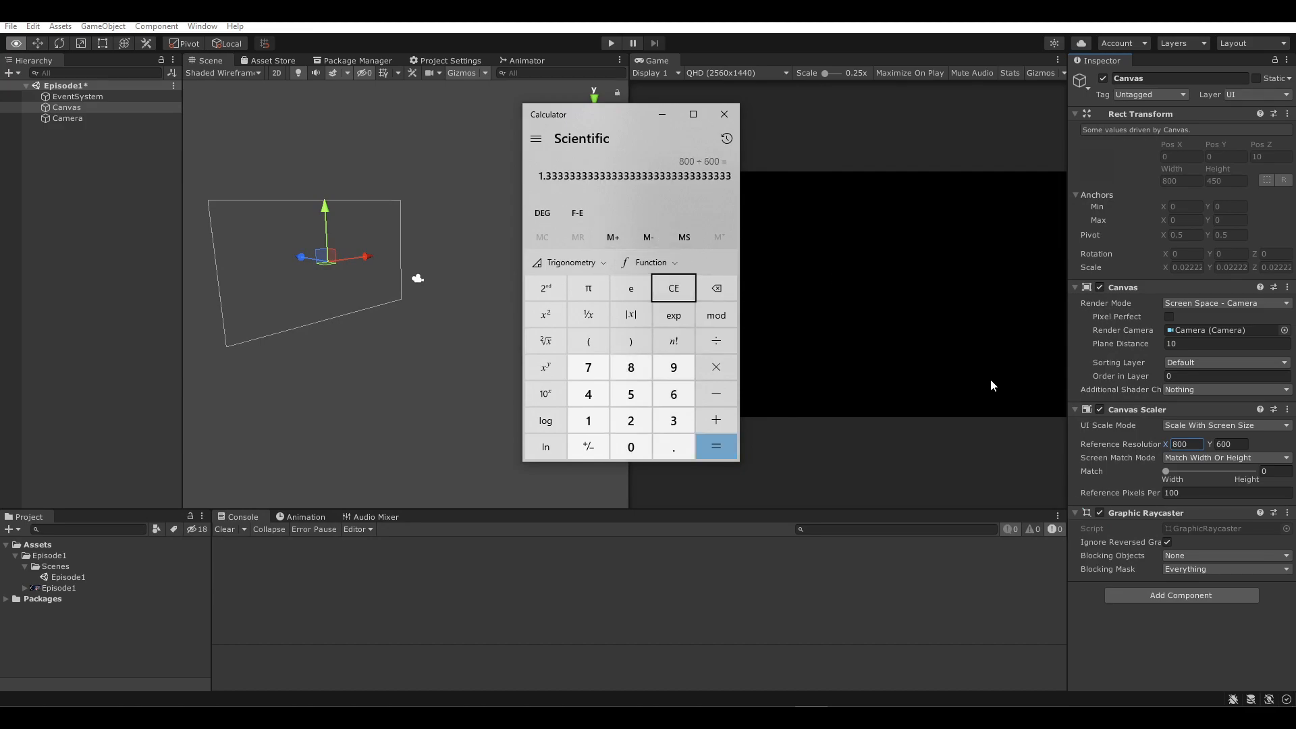
pyautogui.click(724, 114)
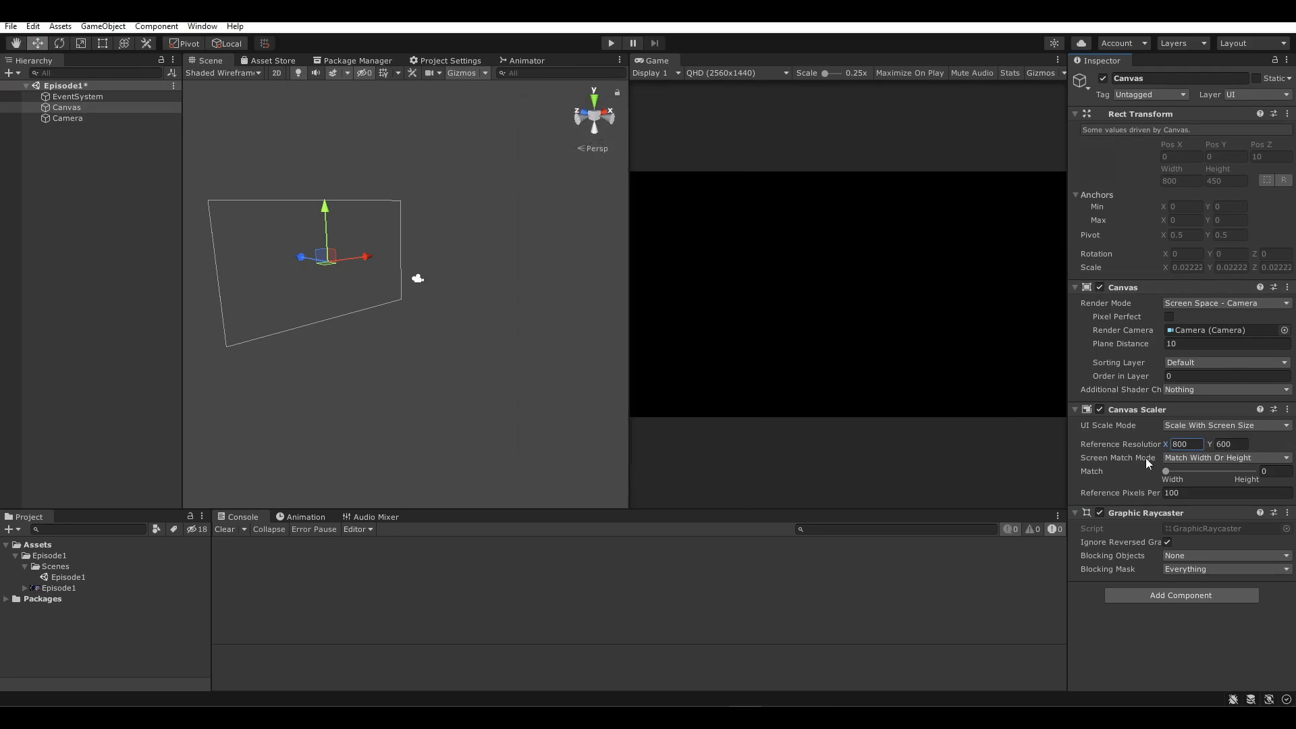
pyautogui.write('1920')
pyautogui.press('Tab')
pyautogui.write('1')
pyautogui.hotkey('ctrl', 'z')
# - Set the Canvas Scaler's width-to-height Match value to 0.5
pyautogui.moveTo(1173, 472); pyautogui.dragTo(1112, 475)
pyautogui.click(70, 111)
pyautogui.click(71, 118)
pyautogui.click(75, 108)
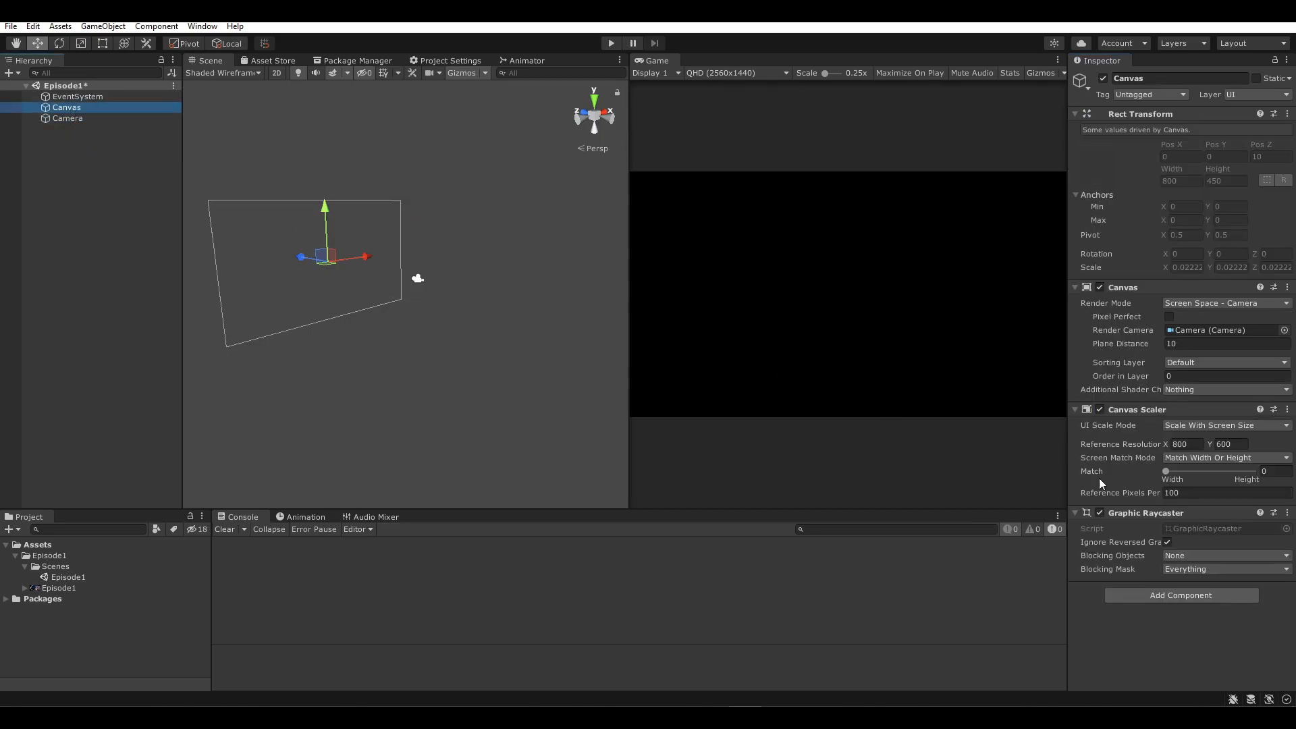
pyautogui.click(1282, 471)
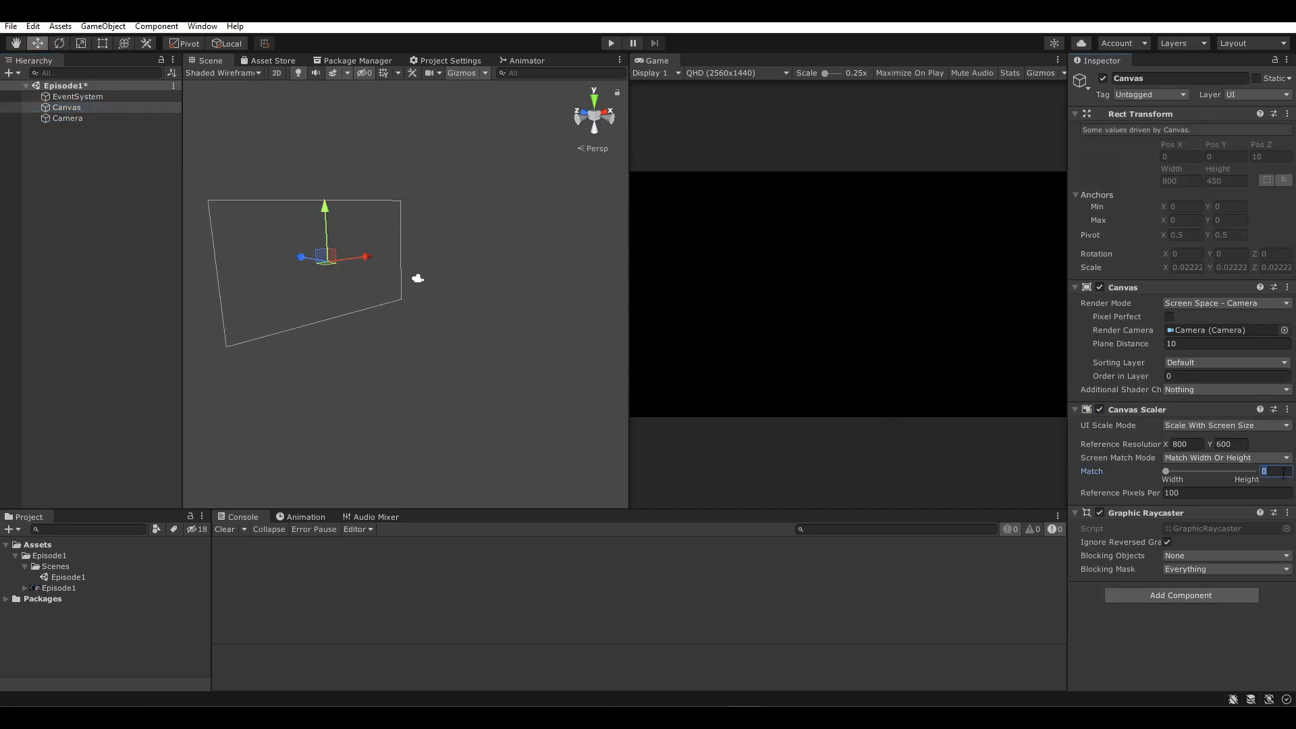
pyautogui.write('0.5')
# - Try the Screen Space - Overlay render mode on the Canvas and return it to Screen Space - Camera
pyautogui.click(1179, 309)
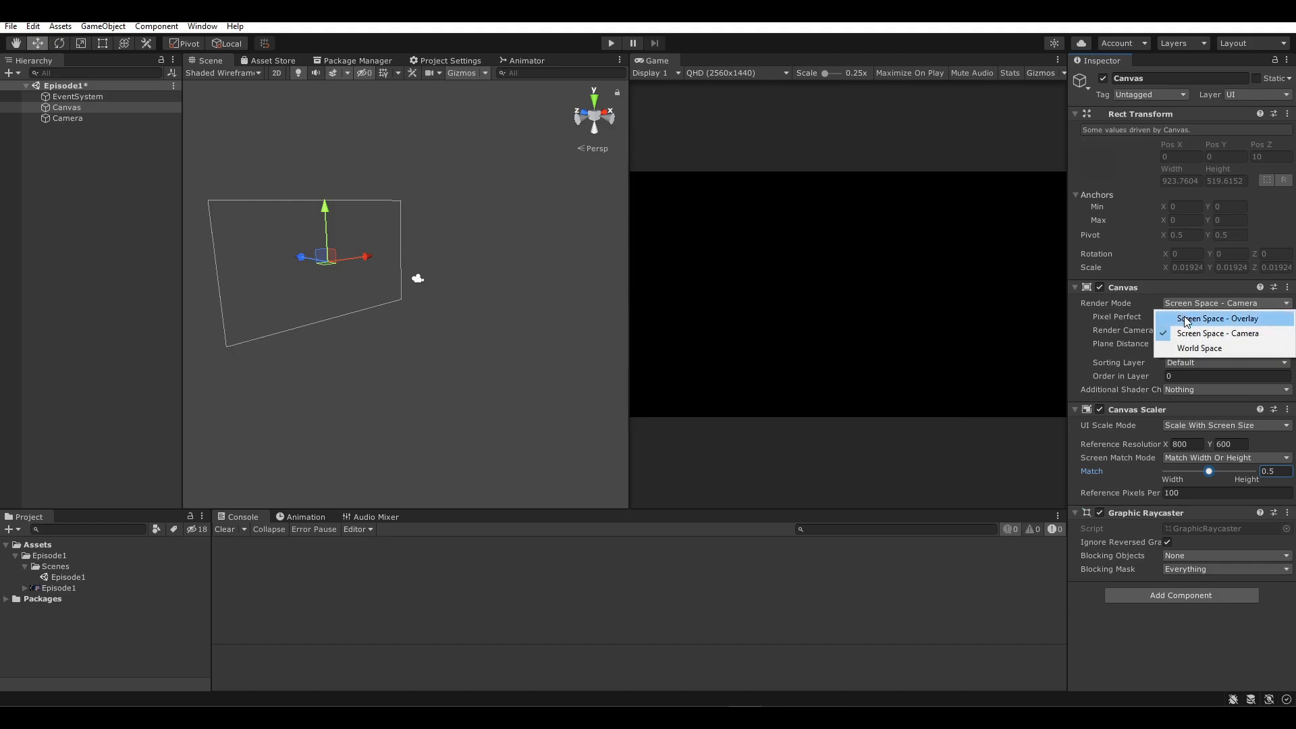
pyautogui.click(1195, 317)
pyautogui.click(1200, 305)
pyautogui.click(1191, 330)
# - Examine how the Canvas frame and the Camera are placed relative to each other in the Scene view
pyautogui.keyDown('alt'); pyautogui.moveTo(503, 350); pyautogui.dragTo(463, 257); pyautogui.keyUp('alt')
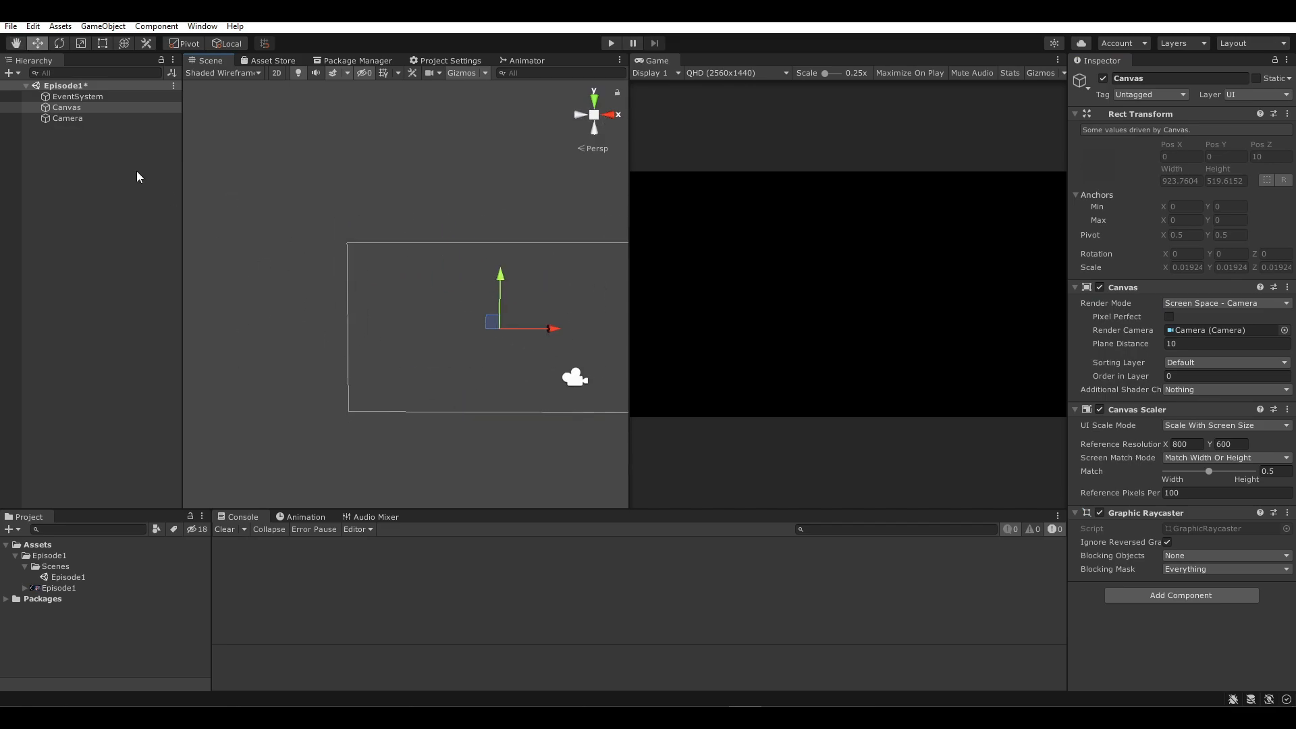
pyautogui.click(64, 118)
pyautogui.keyDown('alt'); pyautogui.moveTo(496, 470); pyautogui.dragTo(405, 283); pyautogui.keyUp('alt')
pyautogui.click(78, 138)
pyautogui.click(72, 108)
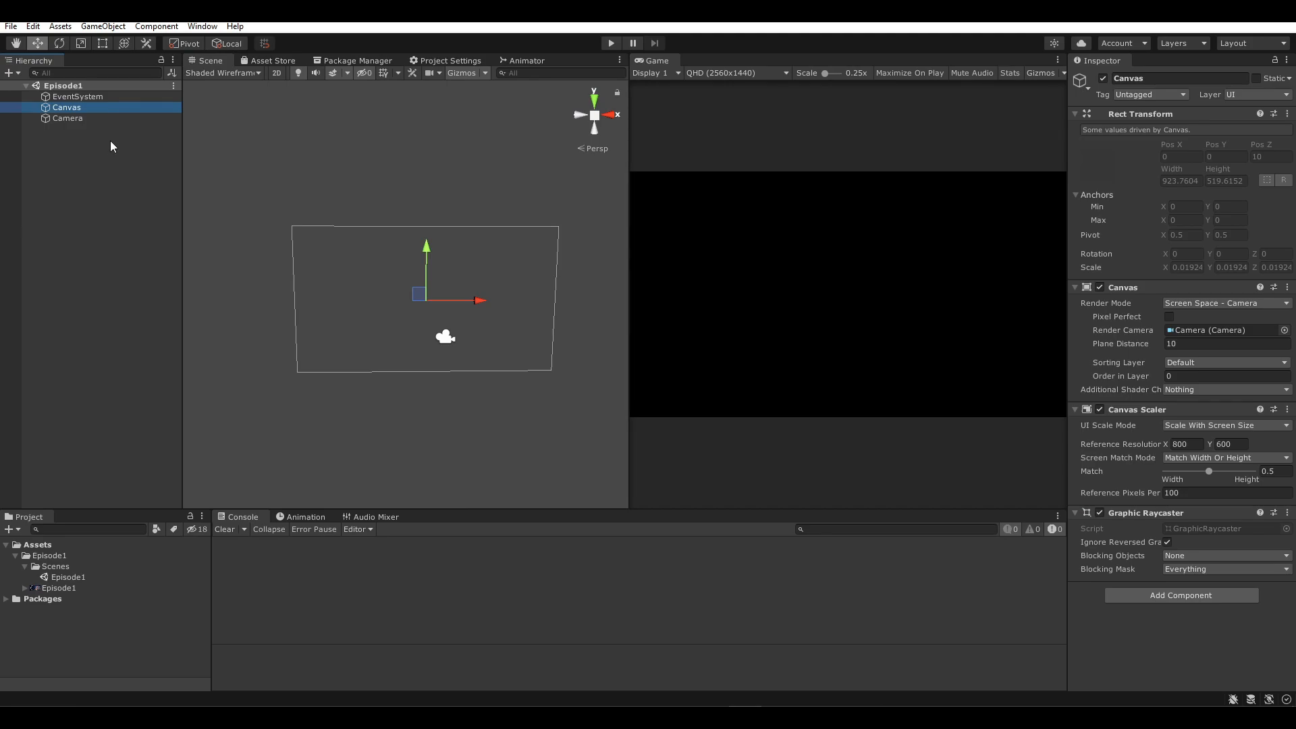
pyautogui.click(79, 117)
# - Add a UI Image as a child of the Canvas and enlarge the Inspector's property area
pyautogui.rightClick(71, 106)
pyautogui.moveTo(161, 382)
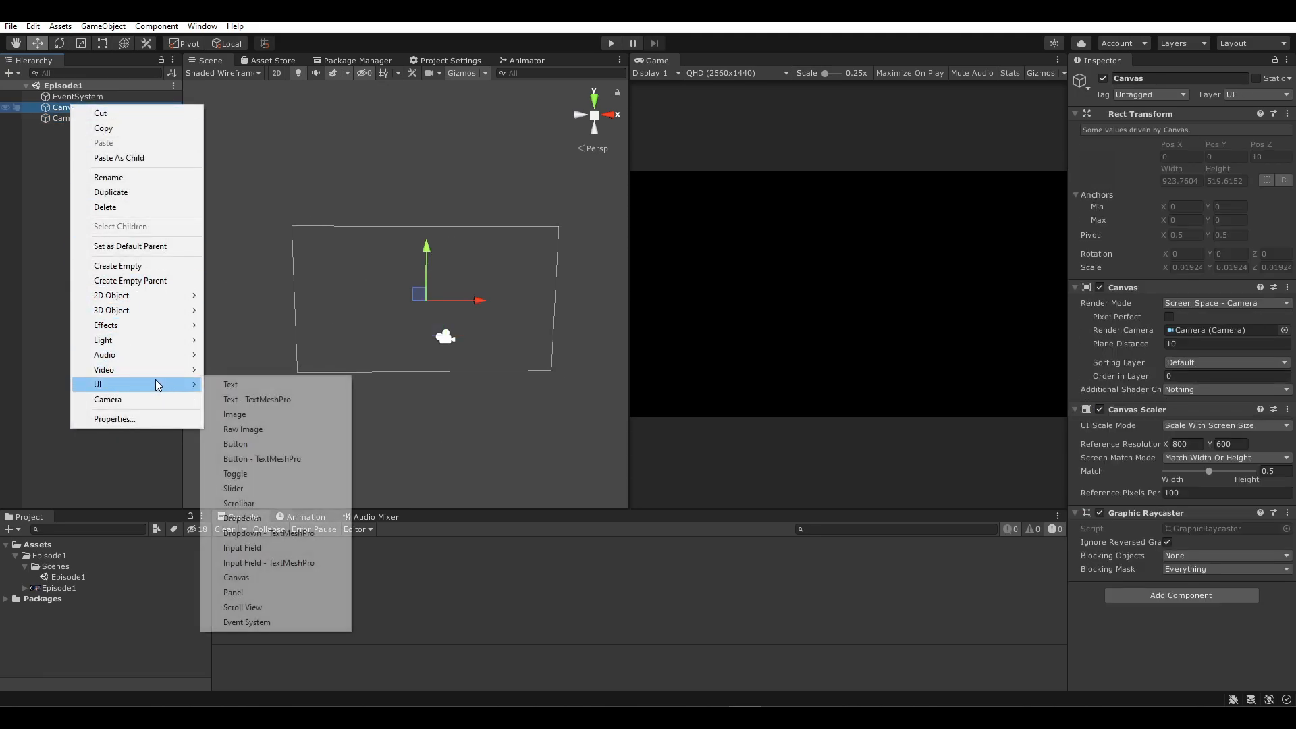
pyautogui.click(255, 416)
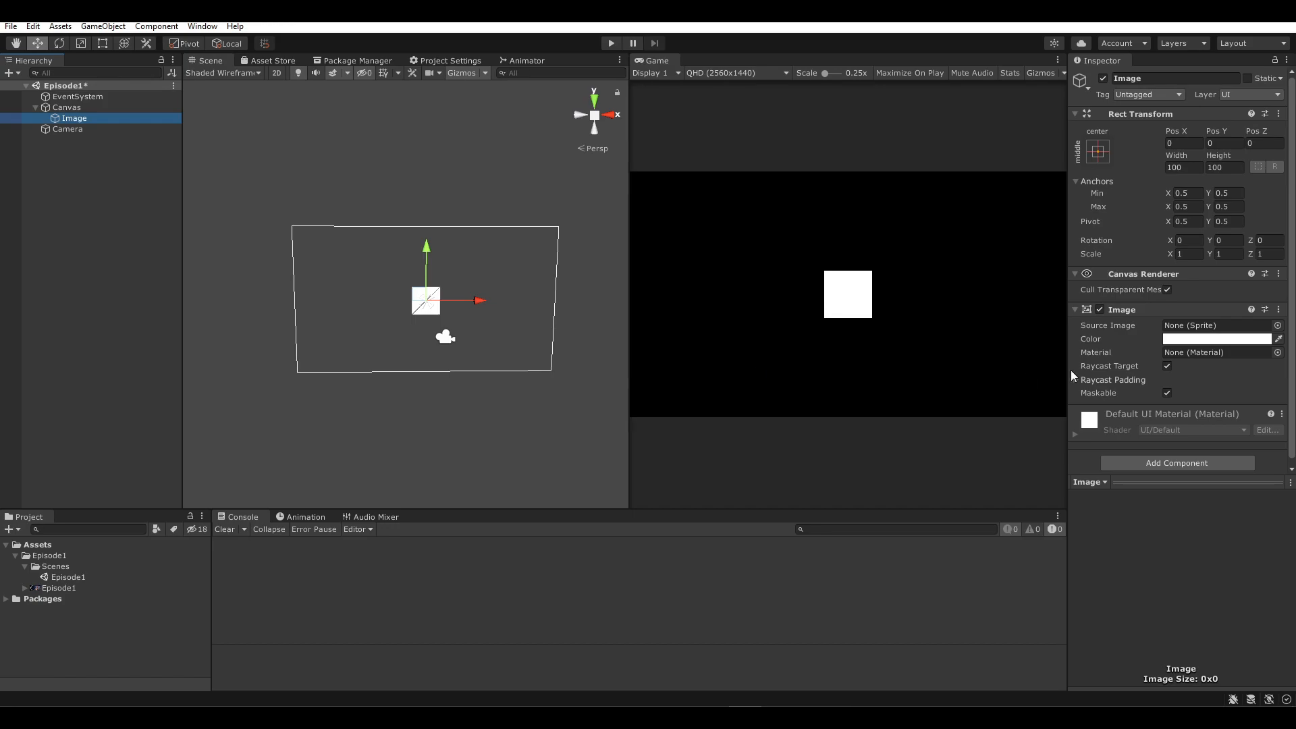
pyautogui.moveTo(1064, 323); pyautogui.dragTo(1045, 324)
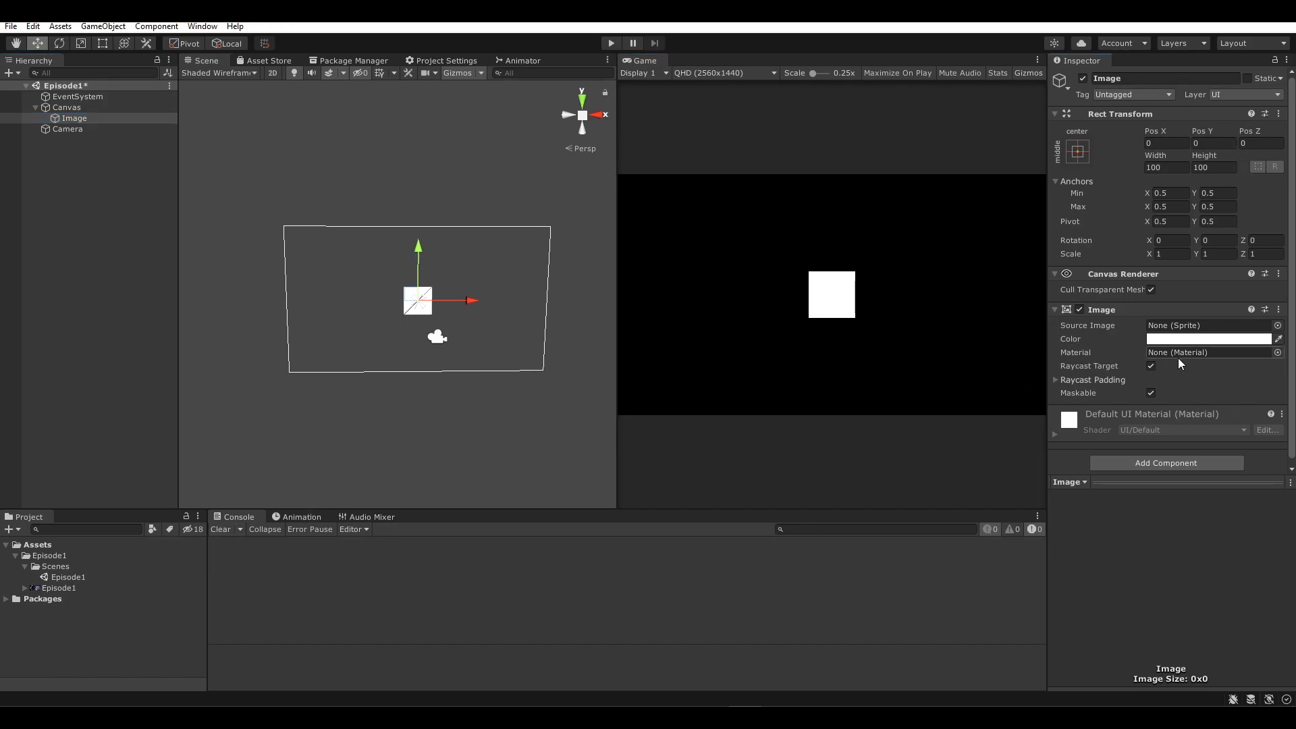
pyautogui.moveTo(1153, 475); pyautogui.dragTo(1136, 551)
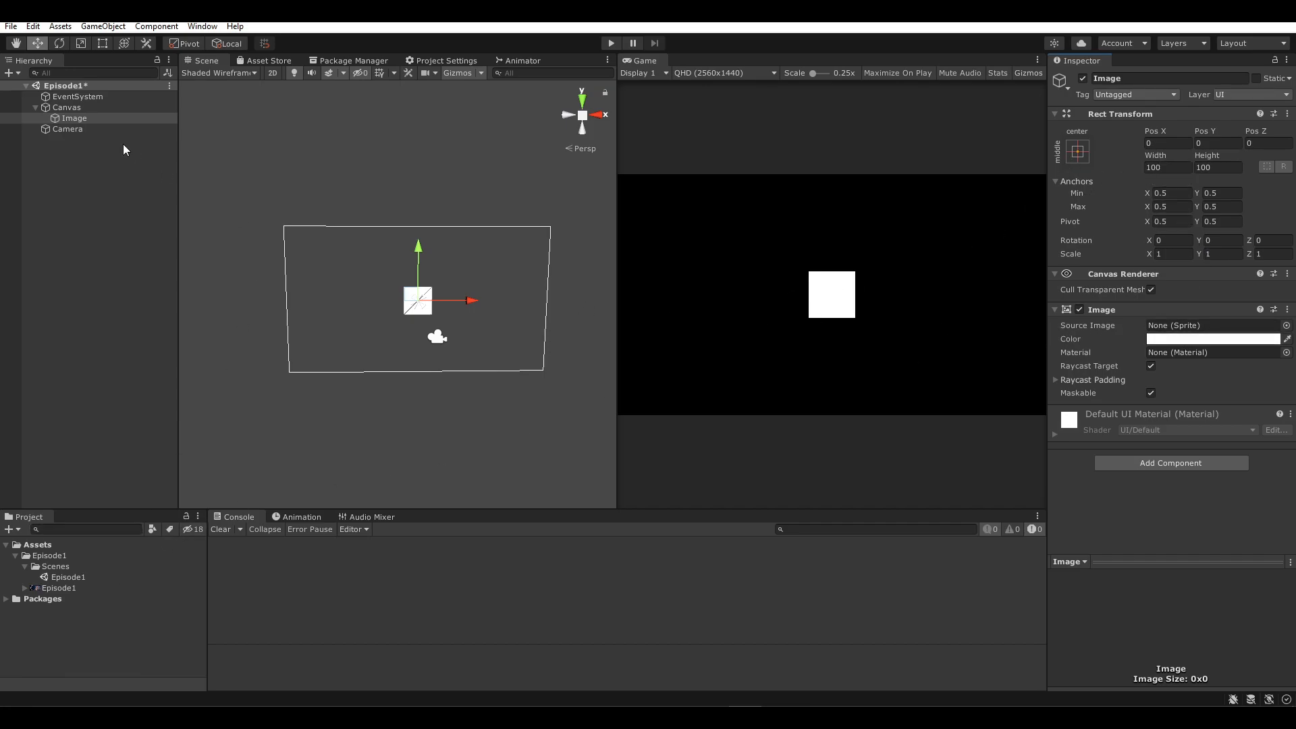
# - Add a Raw Image under the Canvas to view its texture properties, and delete it again
pyautogui.rightClick(77, 108)
pyautogui.moveTo(152, 393)
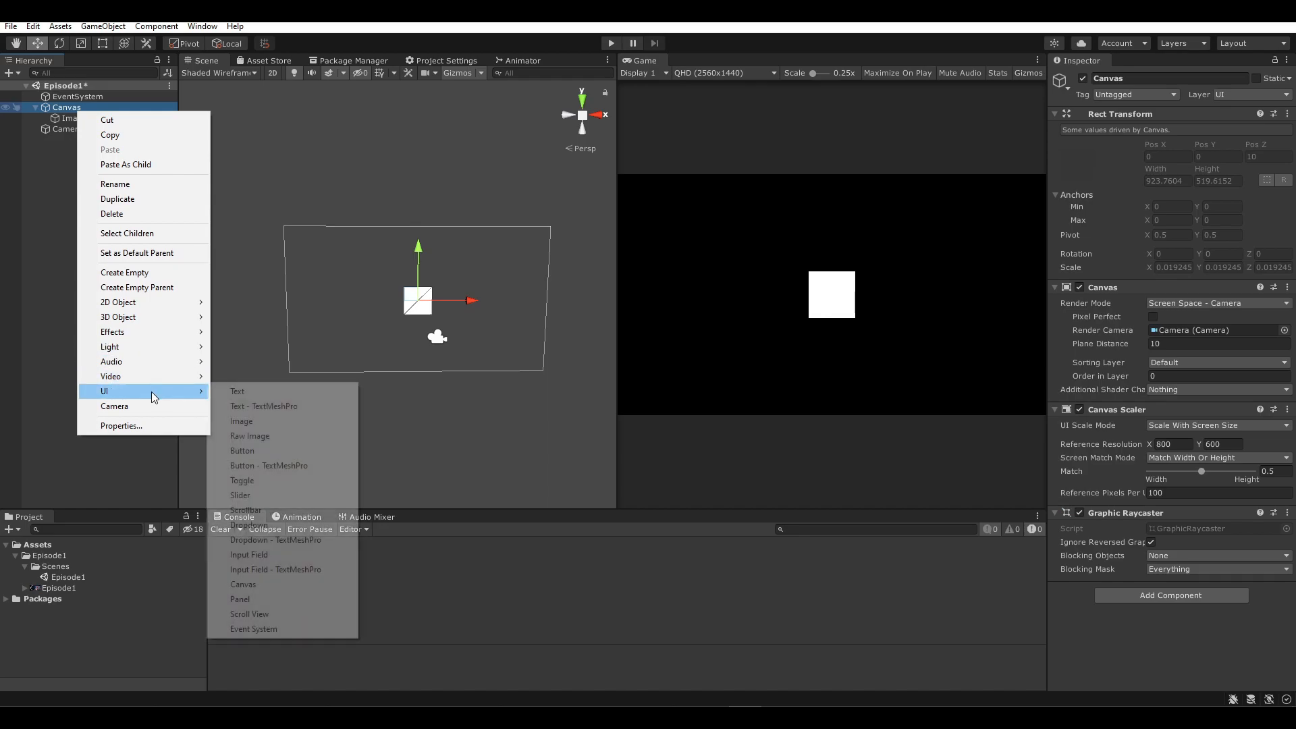
pyautogui.click(288, 442)
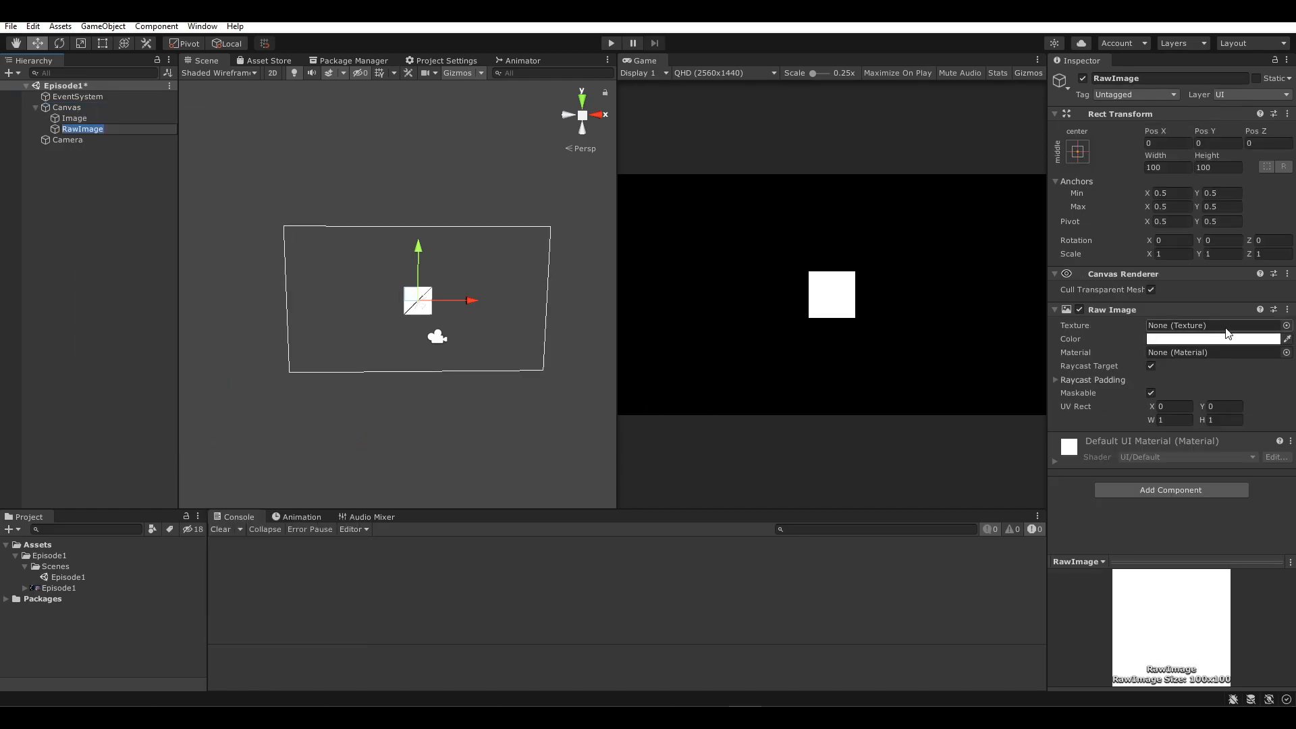
pyautogui.press('Delete')
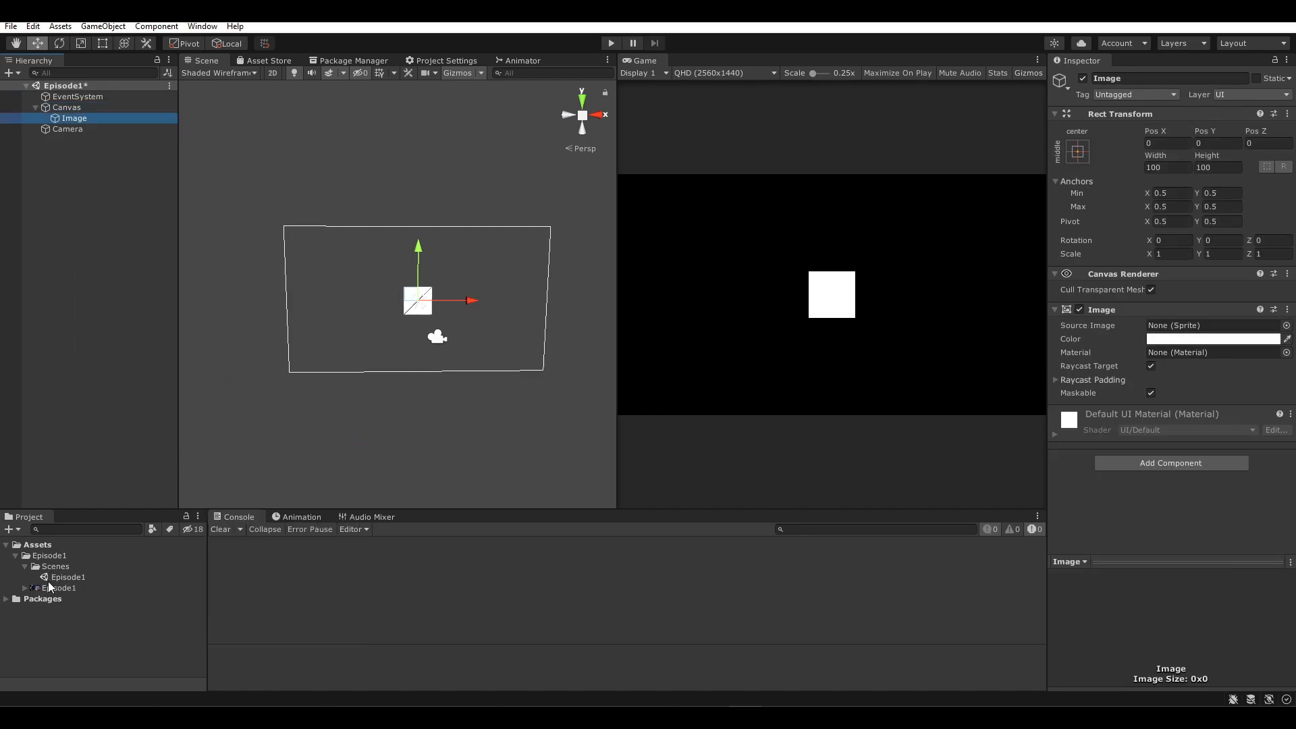
# - Duplicate the Episode1 texture asset and apply the Default texture type to the copy
pyautogui.click(47, 592)
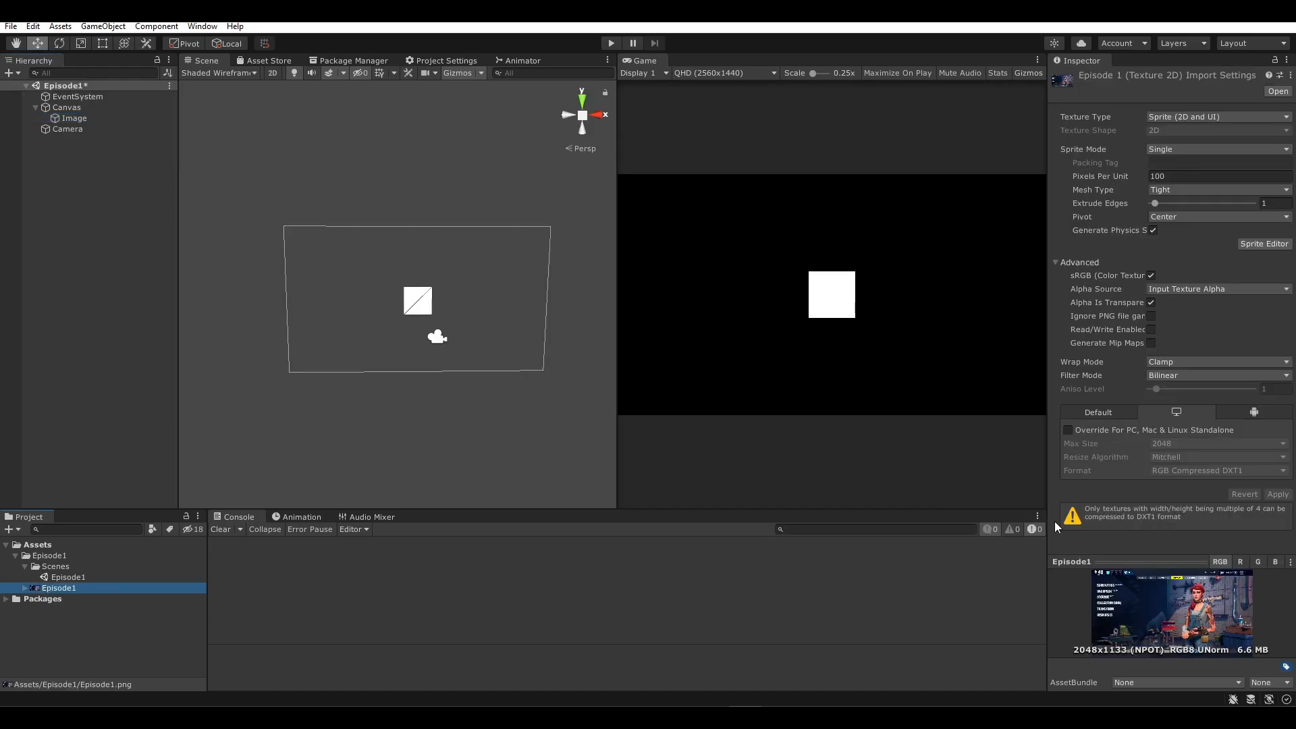
pyautogui.moveTo(1184, 559)
pyautogui.mouseDown()
pyautogui.moveTo(1187, 538)
pyautogui.moveTo(1187, 559)
pyautogui.mouseUp()
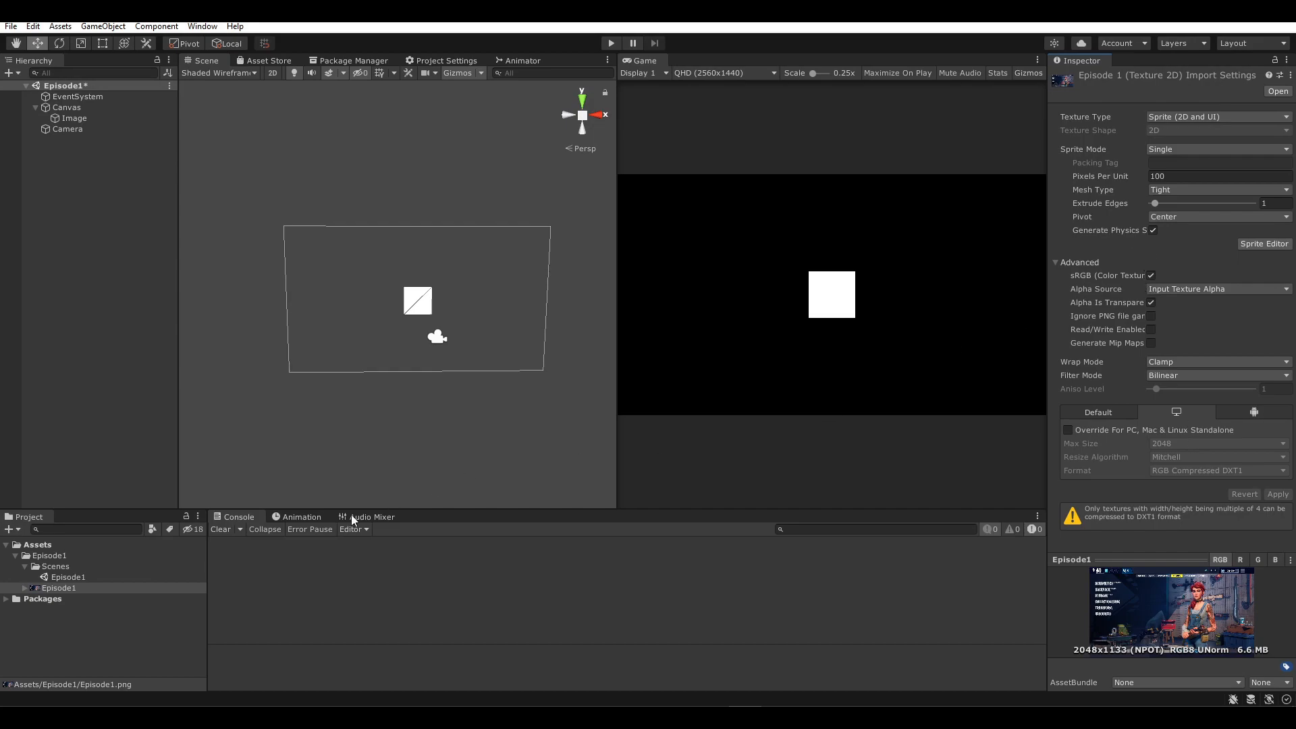
pyautogui.click(72, 589)
pyautogui.hotkey('ctrl', 'd')
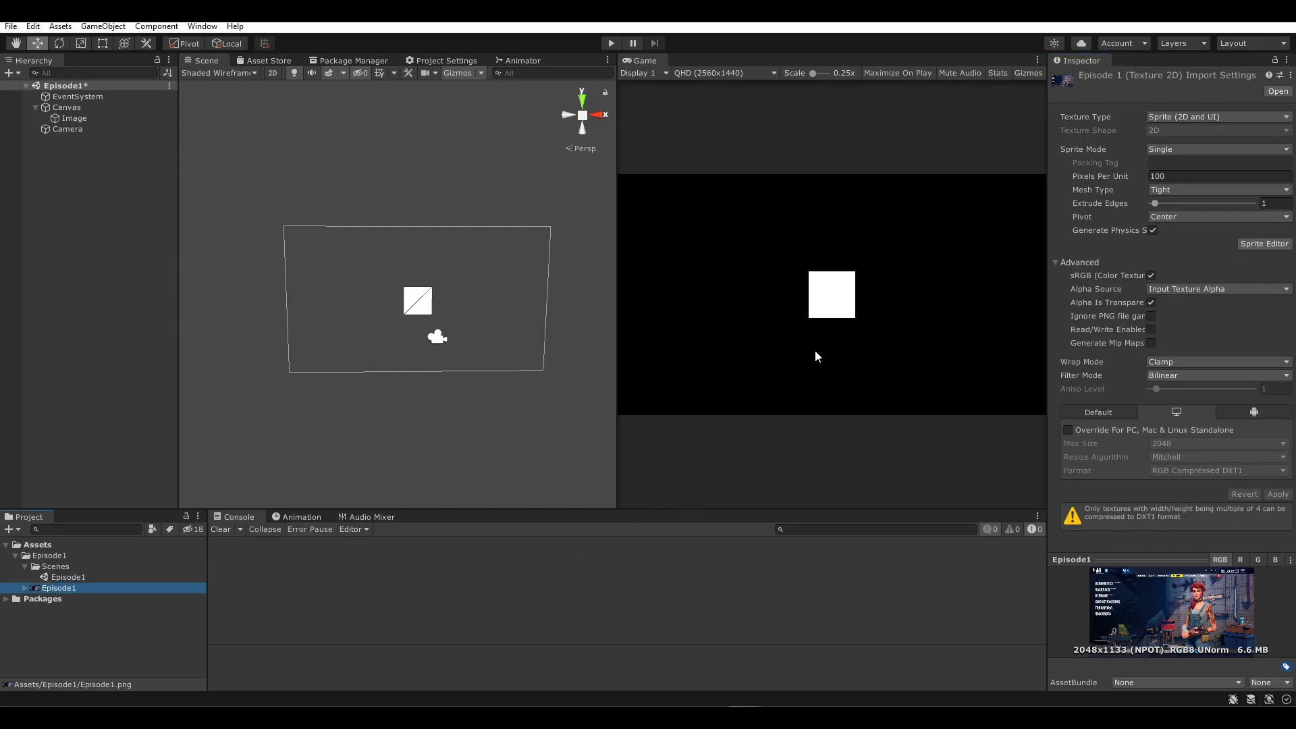
pyautogui.click(1181, 119)
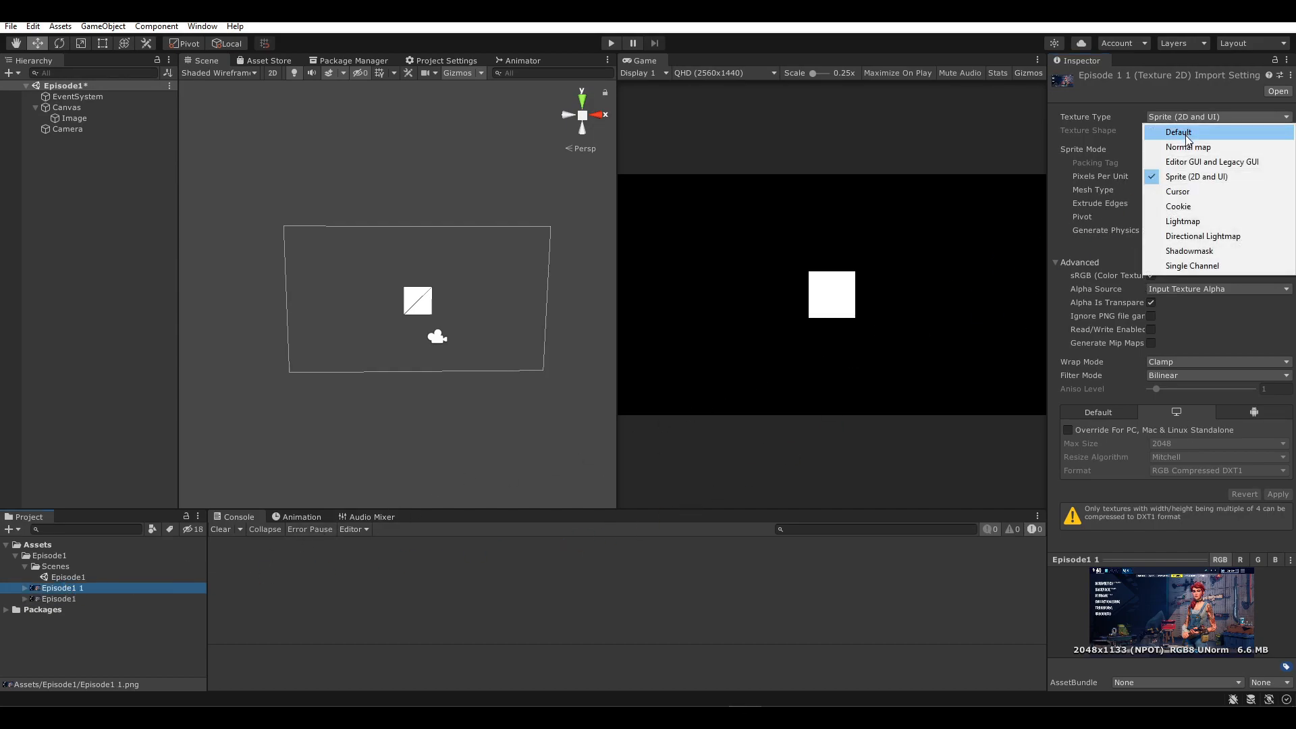
pyautogui.click(1187, 129)
pyautogui.click(1277, 480)
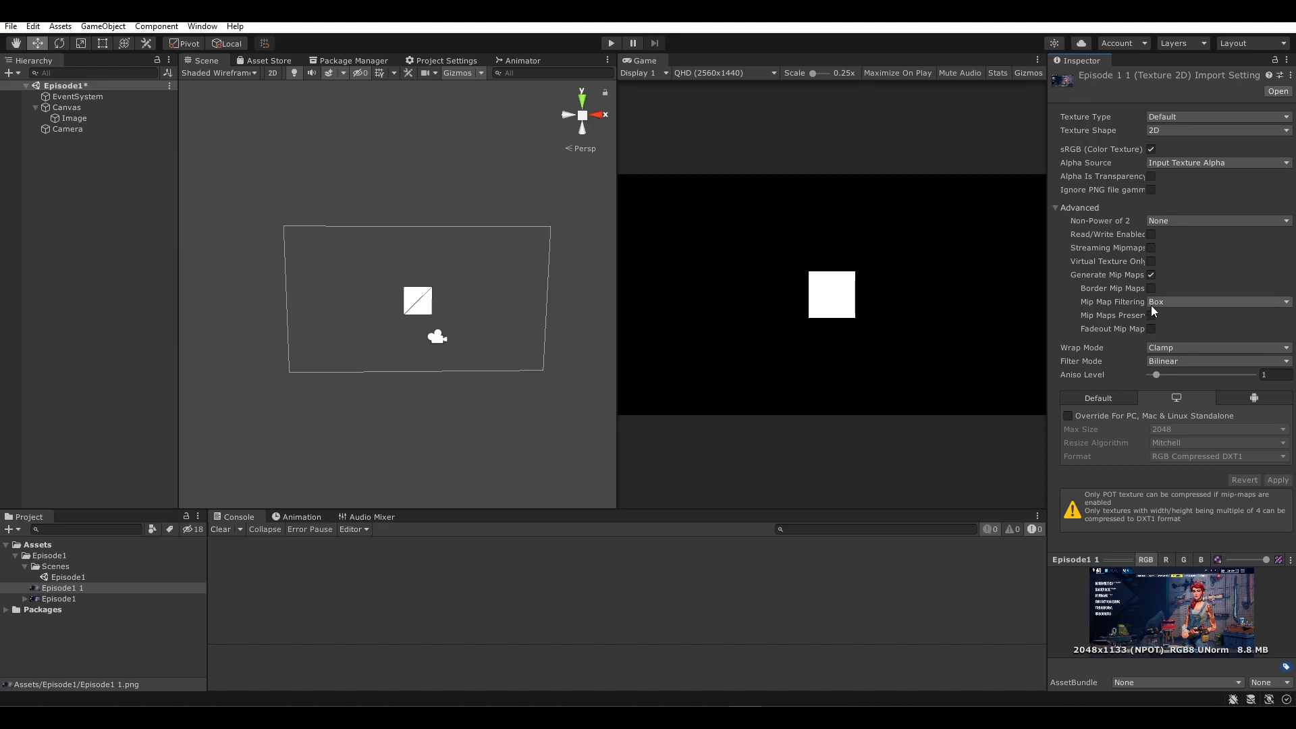
# - Delete the duplicated texture Episode1 1 from the project assets
pyautogui.click(91, 589)
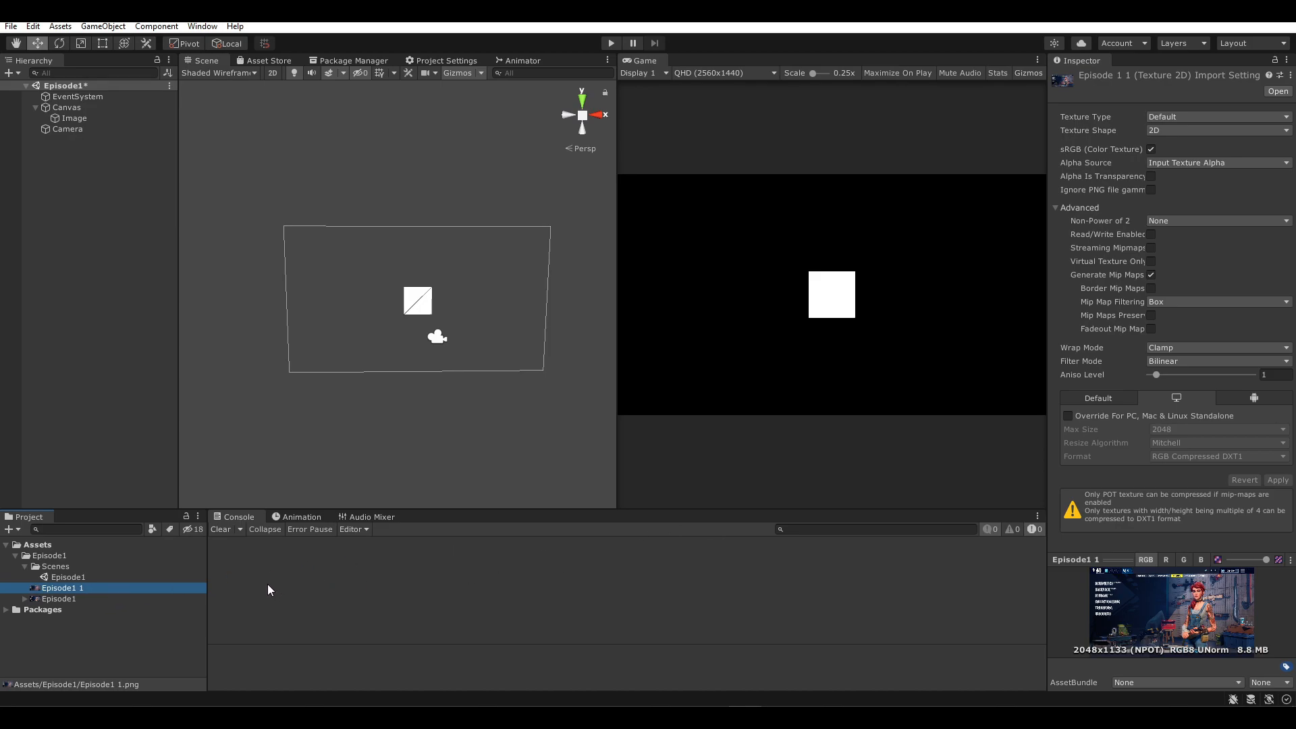
pyautogui.press('Delete')
pyautogui.press('Return')
# - Look over the original Episode1 texture's platform import settings and revert any unapplied changes
pyautogui.click(78, 588)
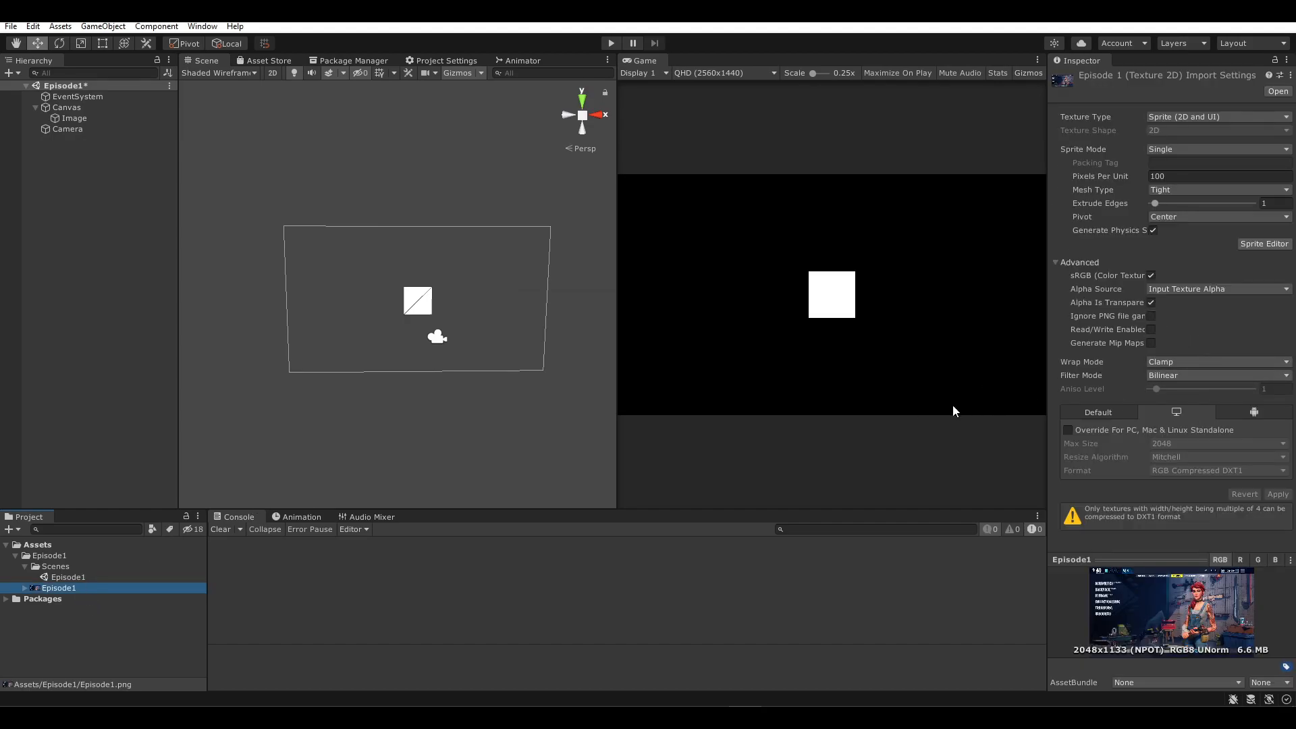
pyautogui.click(1128, 411)
pyautogui.click(1156, 412)
pyautogui.click(74, 119)
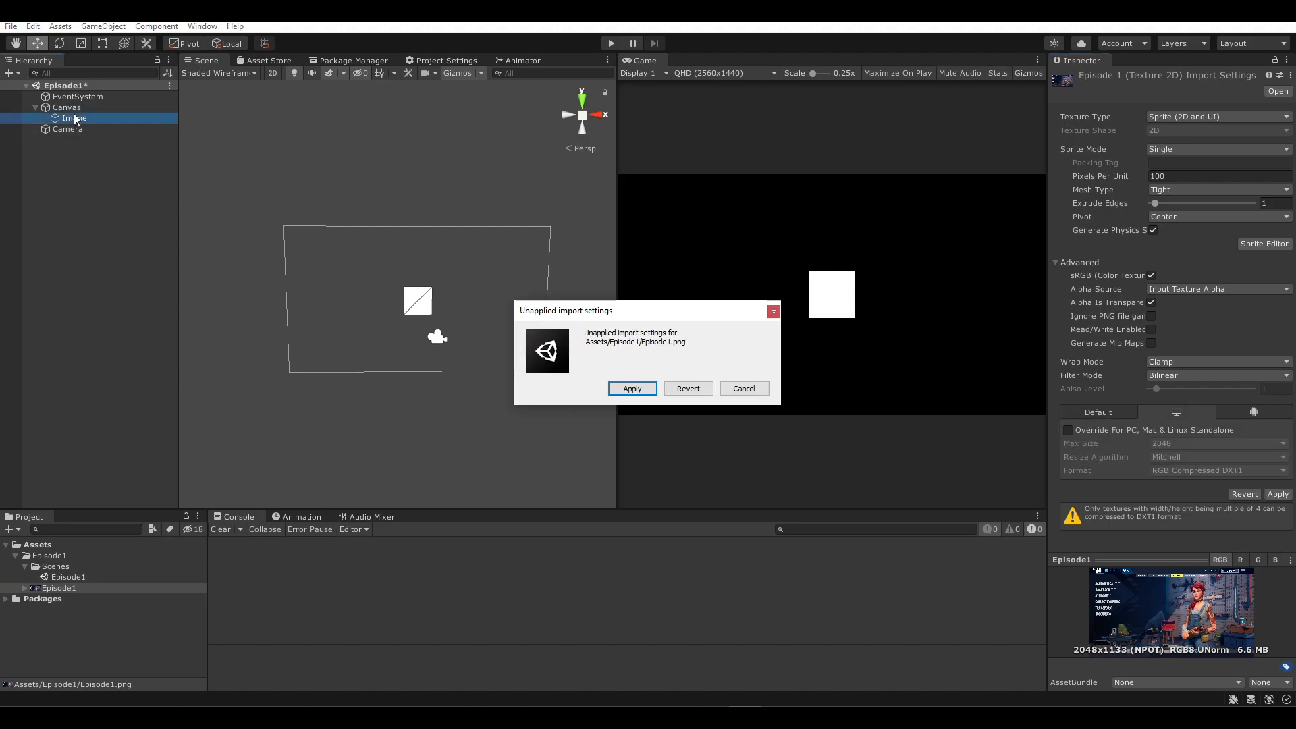
pyautogui.click(687, 388)
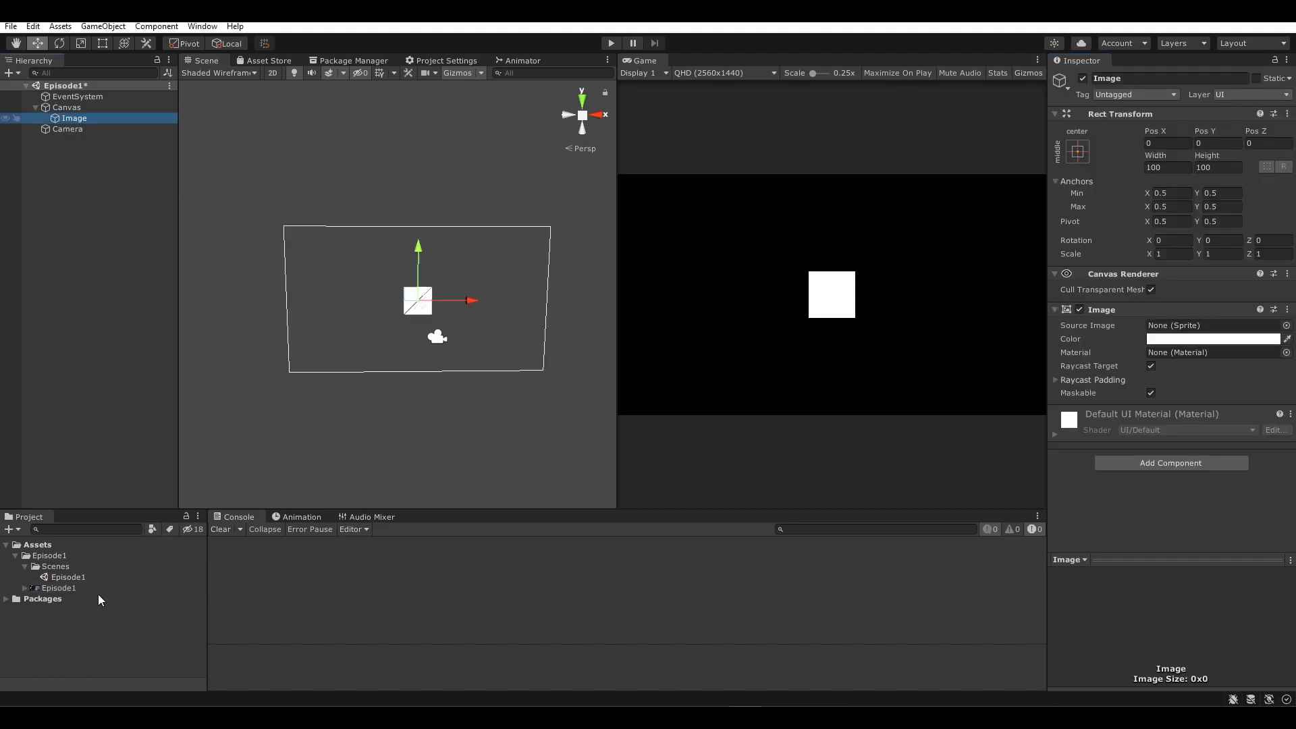
# - Enlarge the Episode1 texture preview and assign the Episode1 sprite as the Image's source image
pyautogui.click(60, 589)
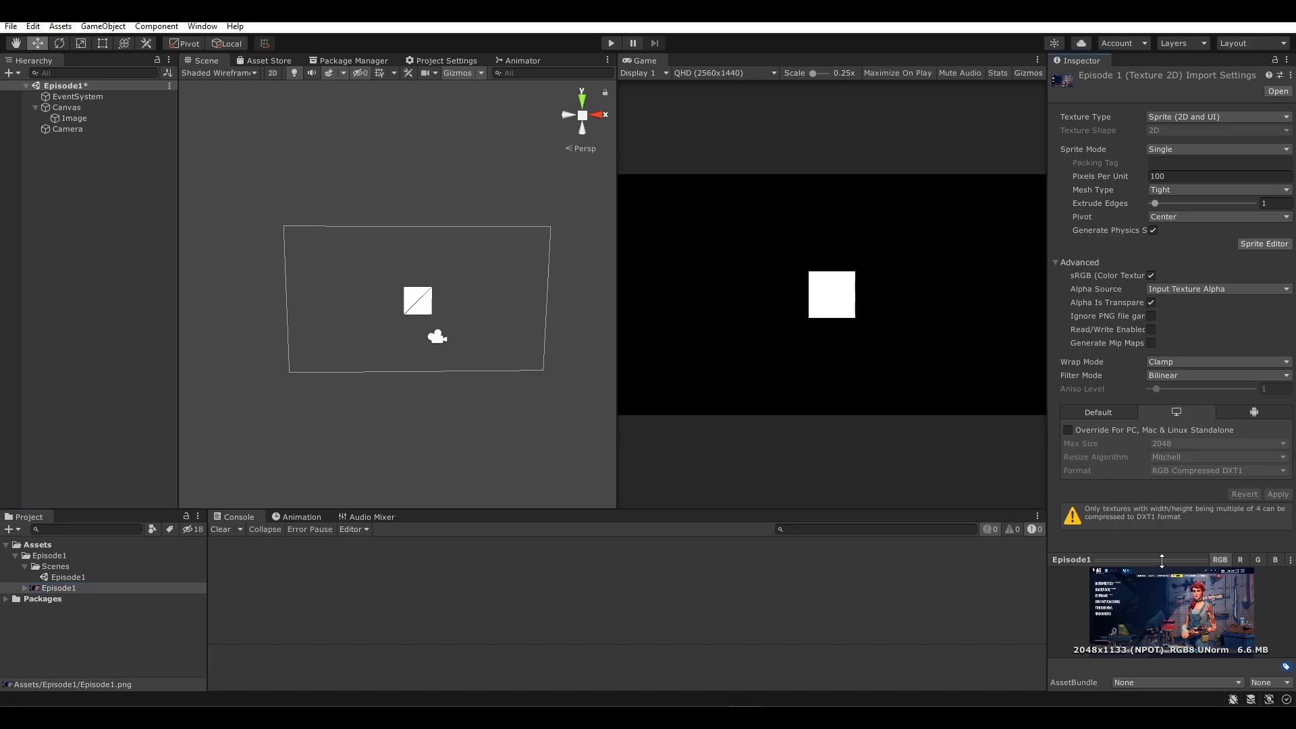
pyautogui.moveTo(1161, 560); pyautogui.dragTo(1161, 522)
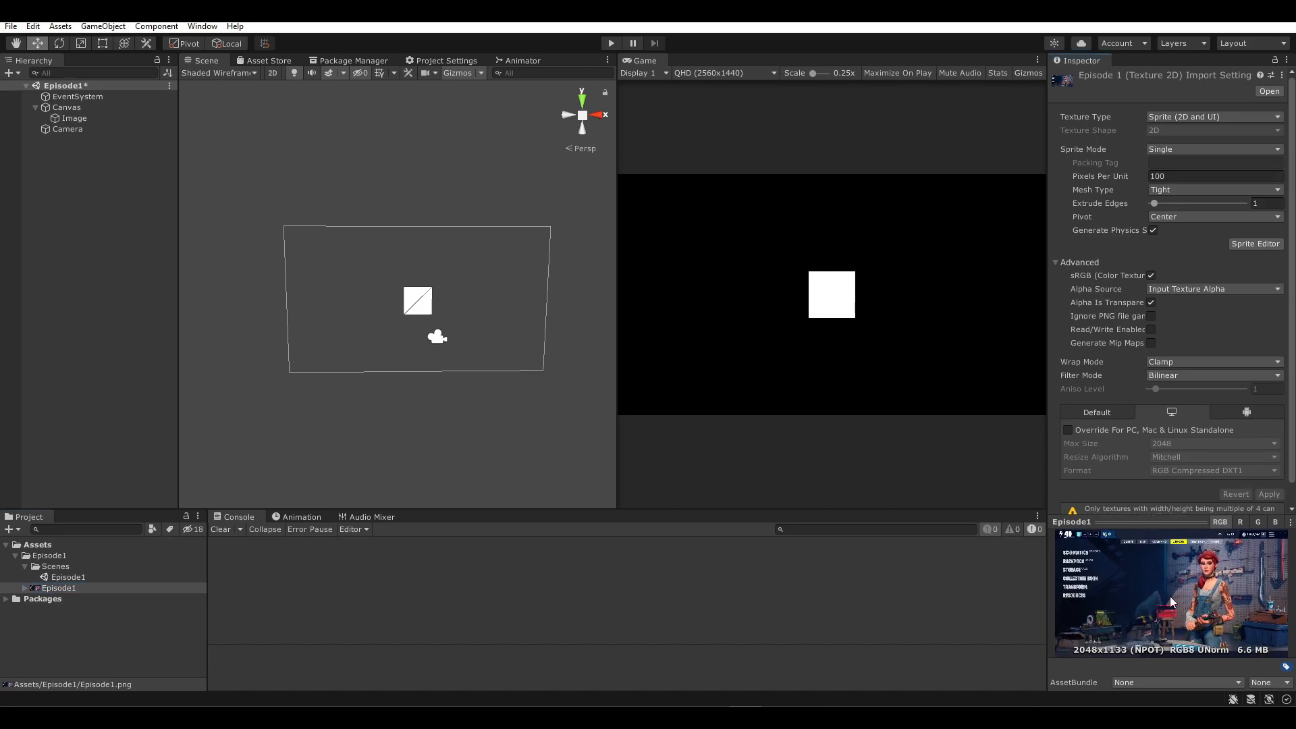
pyautogui.click(83, 120)
pyautogui.moveTo(54, 591); pyautogui.dragTo(1170, 328)
# - Switch the Scene view to 2D with the Rect tool and widen it to show the whole Canvas
pyautogui.scroll(3, 476, 337)
pyautogui.moveTo(454, 356); pyautogui.dragTo(410, 279, button='middle')
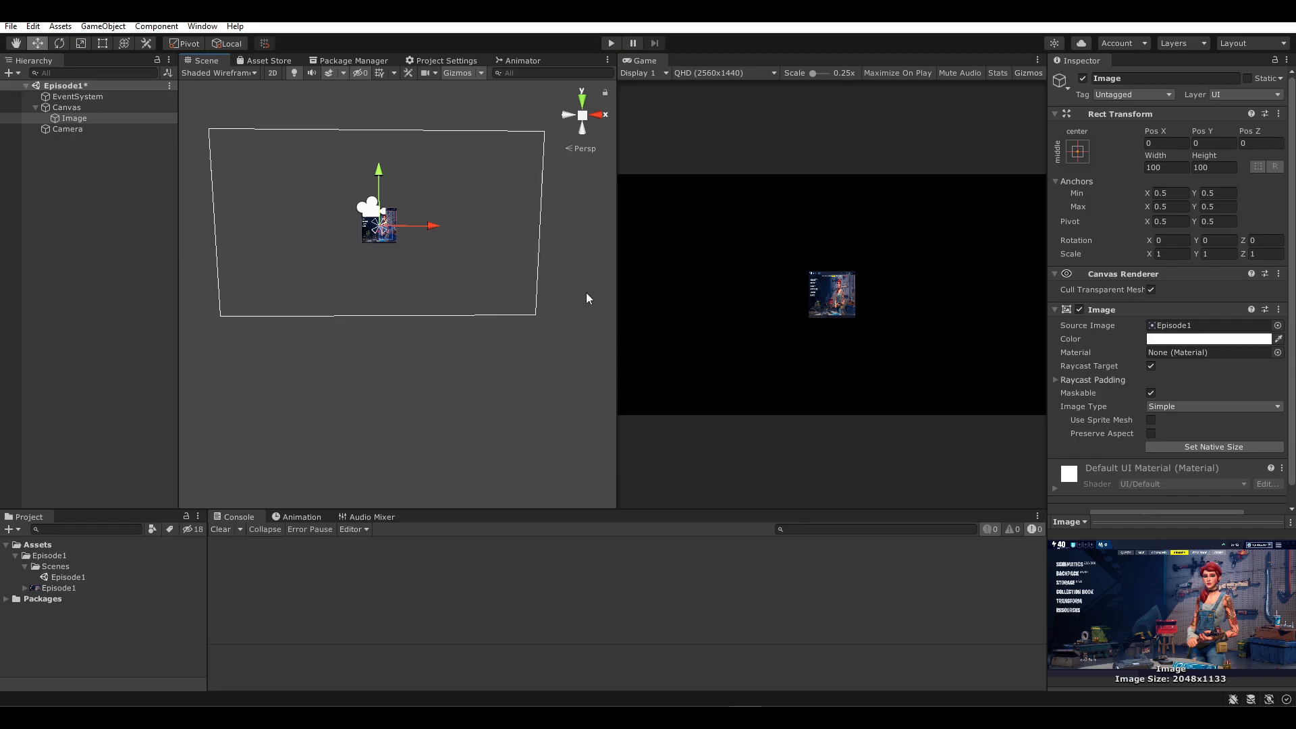
pyautogui.keyDown('alt'); pyautogui.moveTo(564, 345); pyautogui.dragTo(401, 270); pyautogui.keyUp('alt')
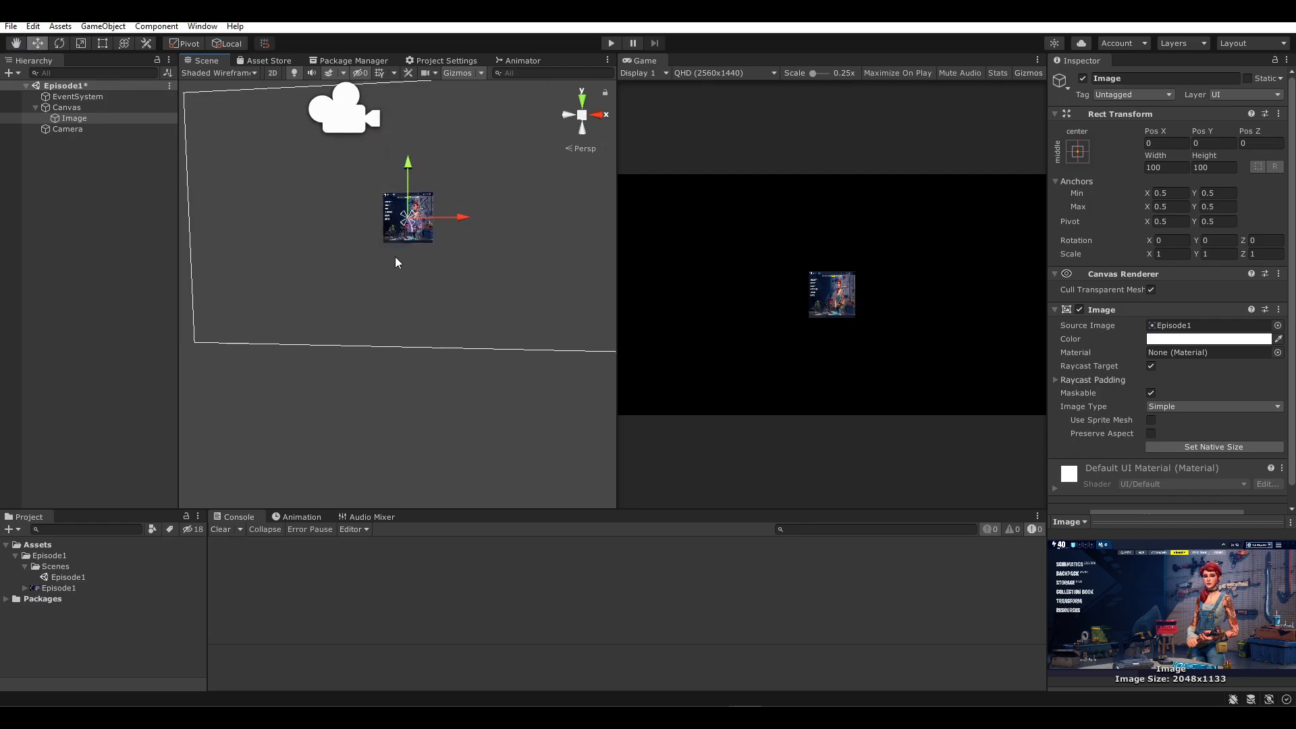
pyautogui.click(273, 73)
pyautogui.press('t')
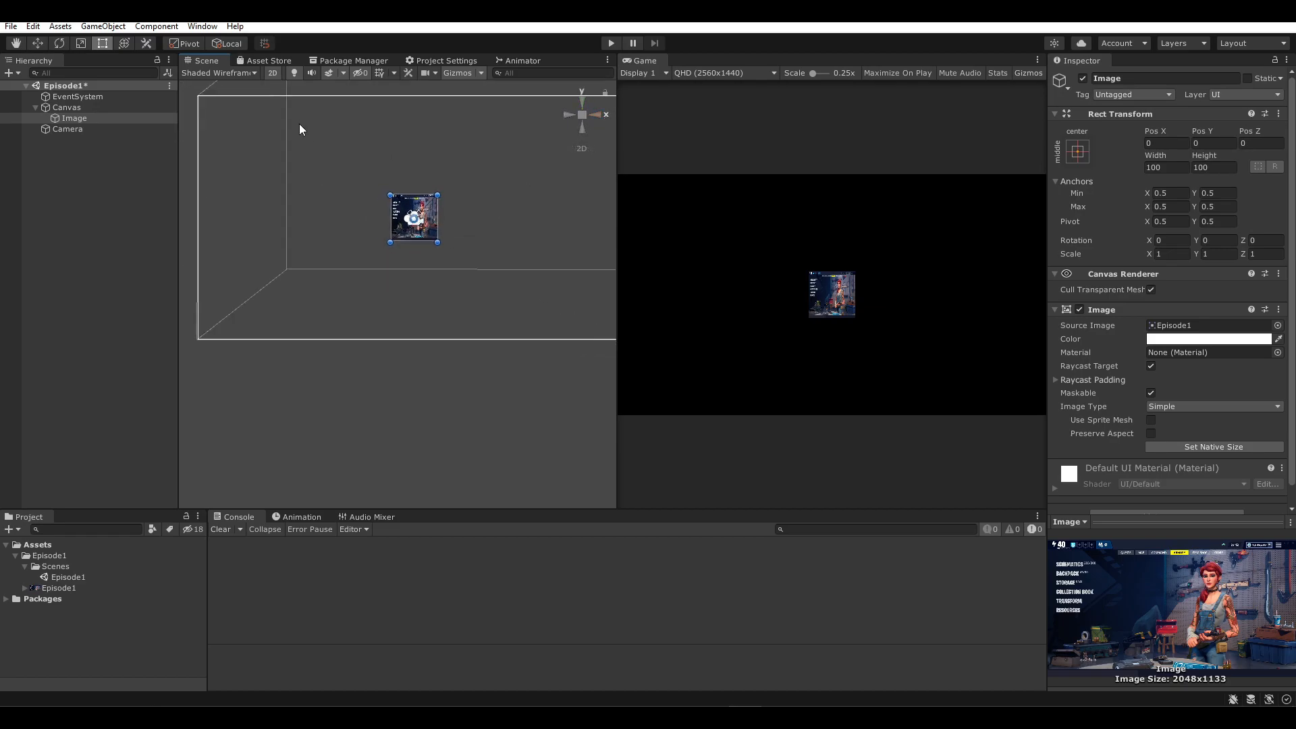
pyautogui.scroll(3, 436, 238)
pyautogui.moveTo(439, 204); pyautogui.dragTo(412, 239, button='middle')
pyautogui.scroll(-5, 411, 285)
pyautogui.scroll(-2, 411, 284)
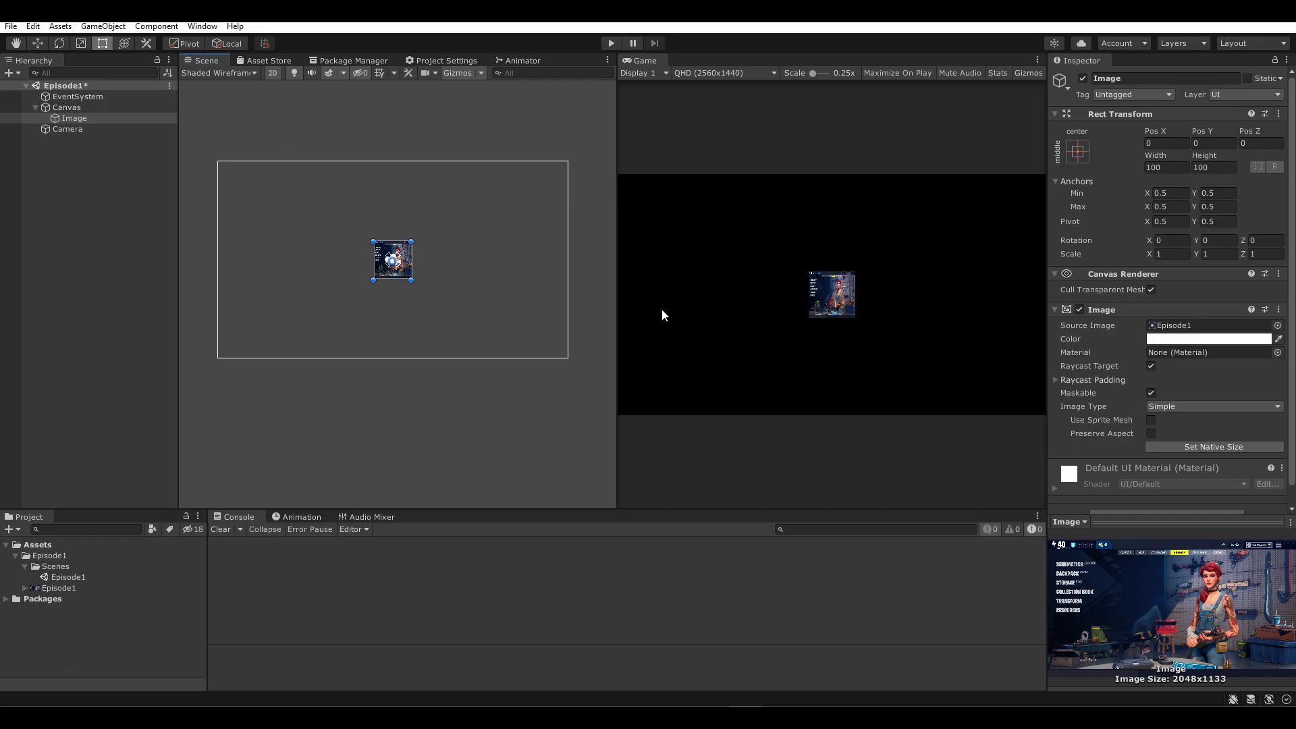
pyautogui.moveTo(617, 309); pyautogui.dragTo(675, 309)
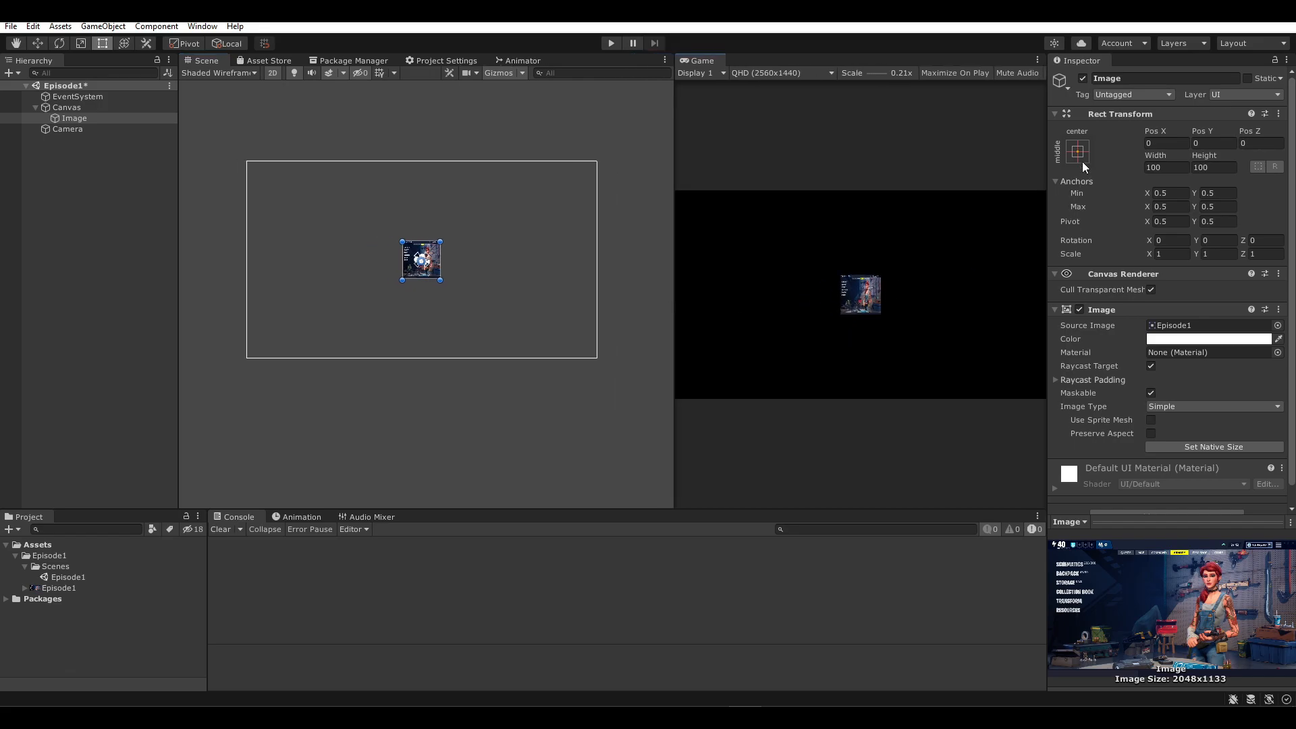
# - Set the Image to the native size of its Episode1 sprite and frame it in the Scene view
pyautogui.click(1213, 447)
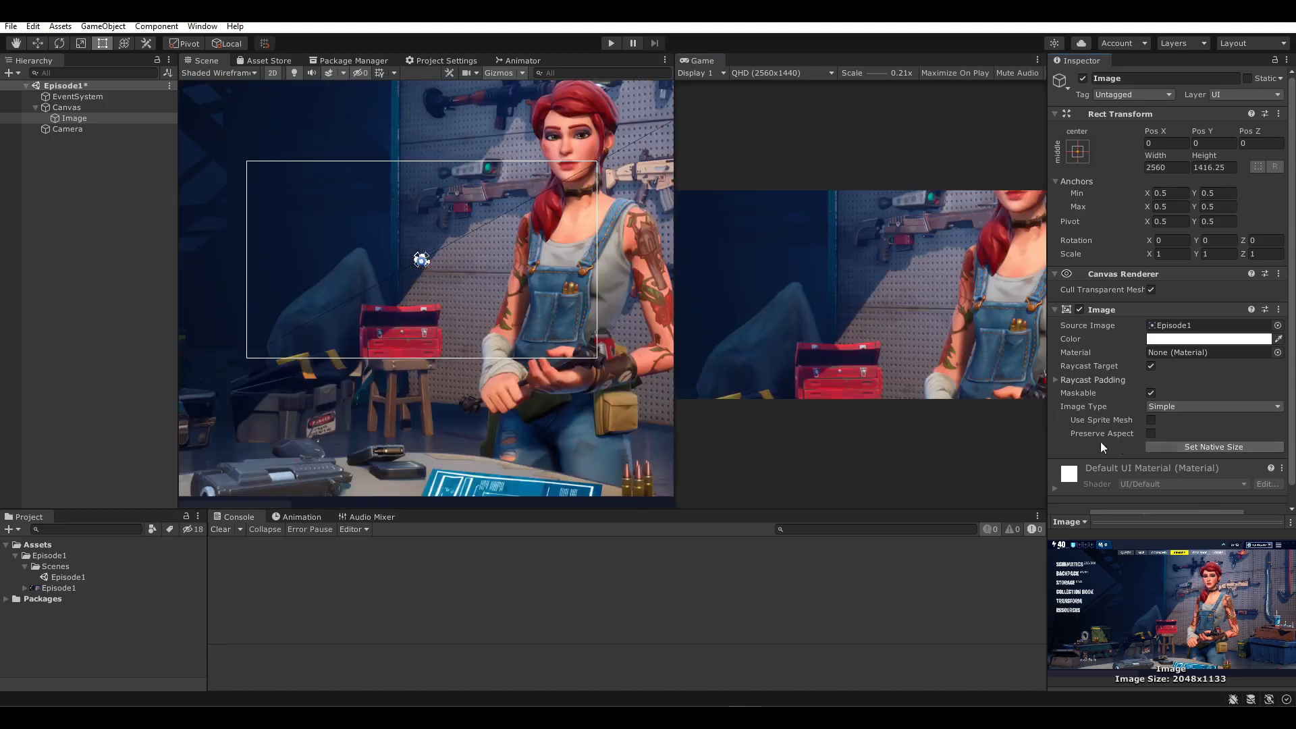
pyautogui.scroll(-2, 504, 339)
pyautogui.scroll(-2, 504, 338)
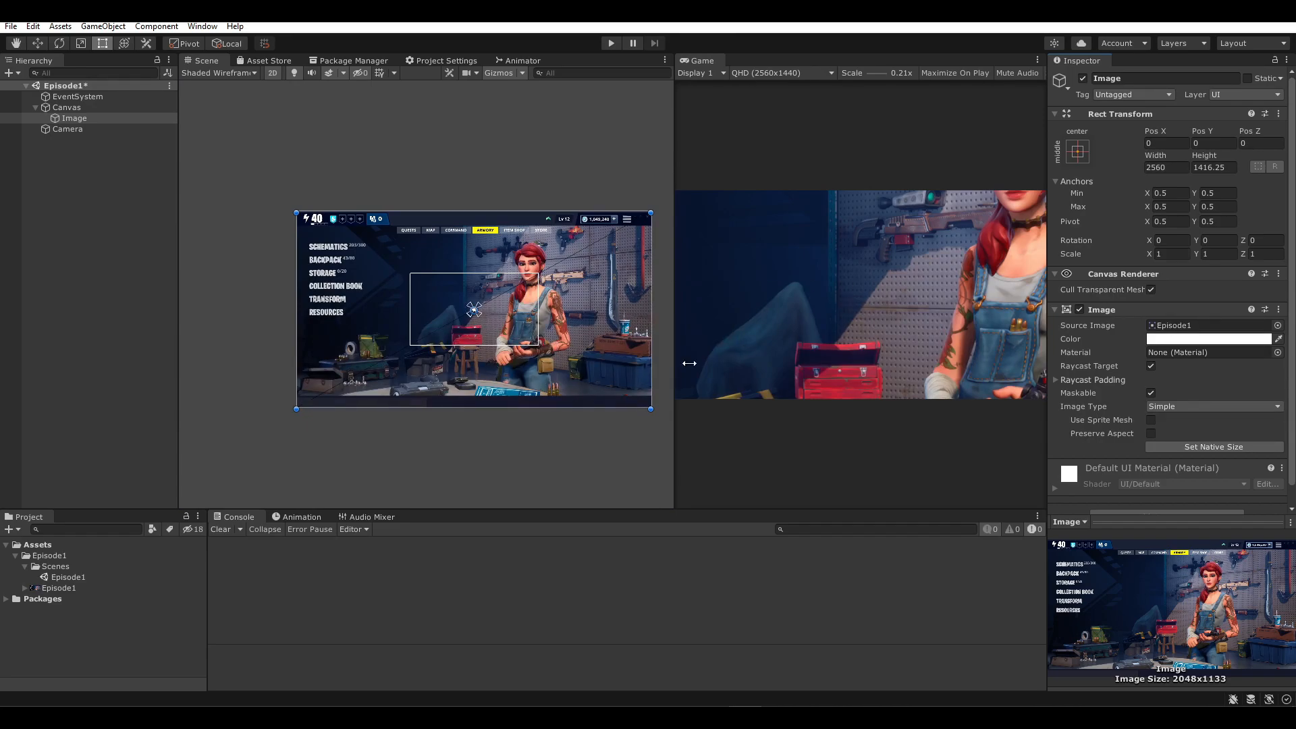
pyautogui.scroll(2, 490, 333)
pyautogui.scroll(2, 539, 343)
pyautogui.scroll(-3, 532, 342)
pyautogui.moveTo(534, 338); pyautogui.dragTo(445, 339, button='middle')
pyautogui.scroll(-3, 435, 339)
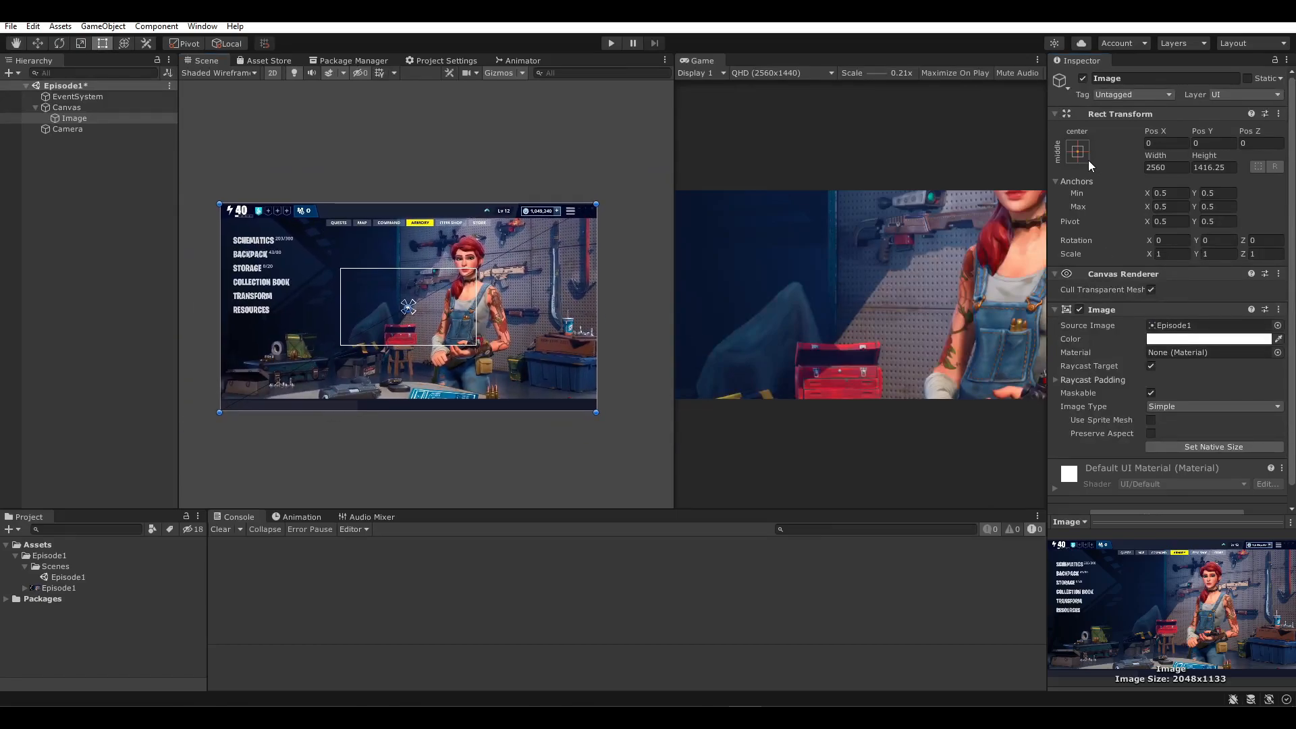
# - Examine the Image's anchor presets, and try moving the Image in the Scene view before undoing the move
pyautogui.moveTo(1048, 181); pyautogui.dragTo(1017, 186)
pyautogui.click(1049, 152)
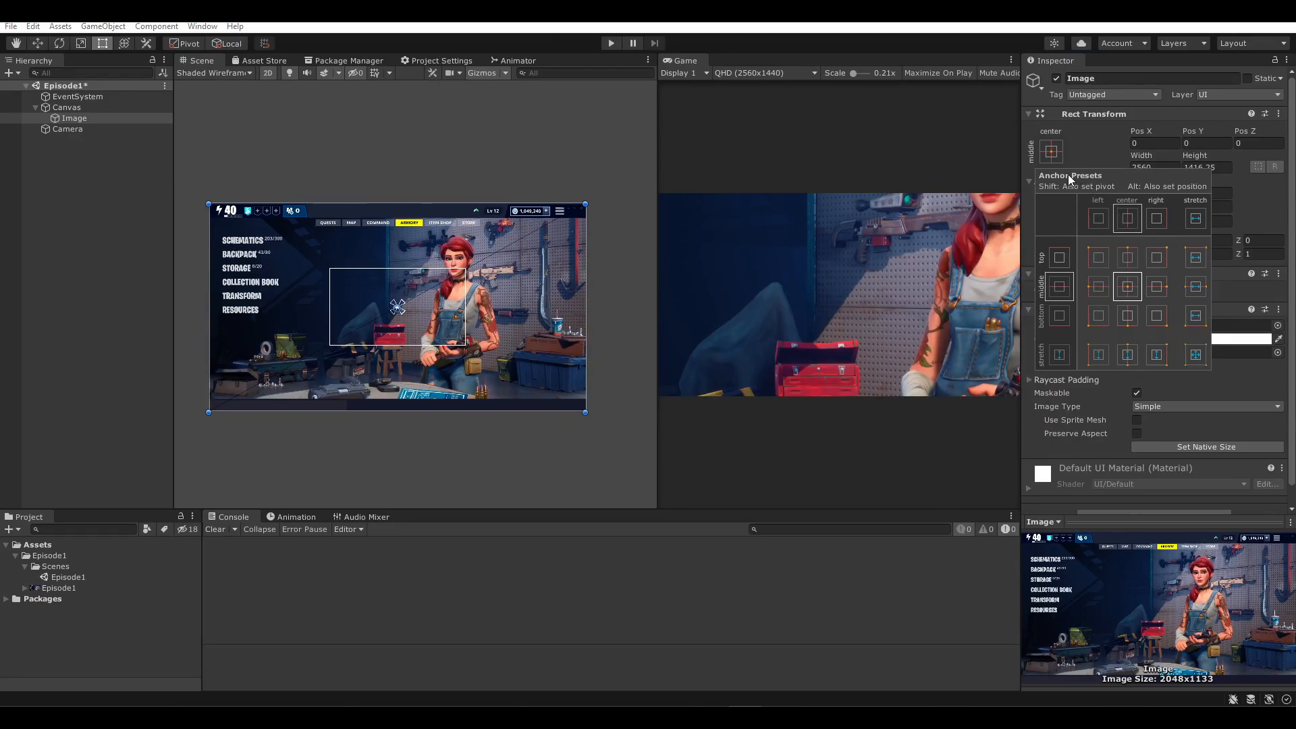
pyautogui.click(1051, 154)
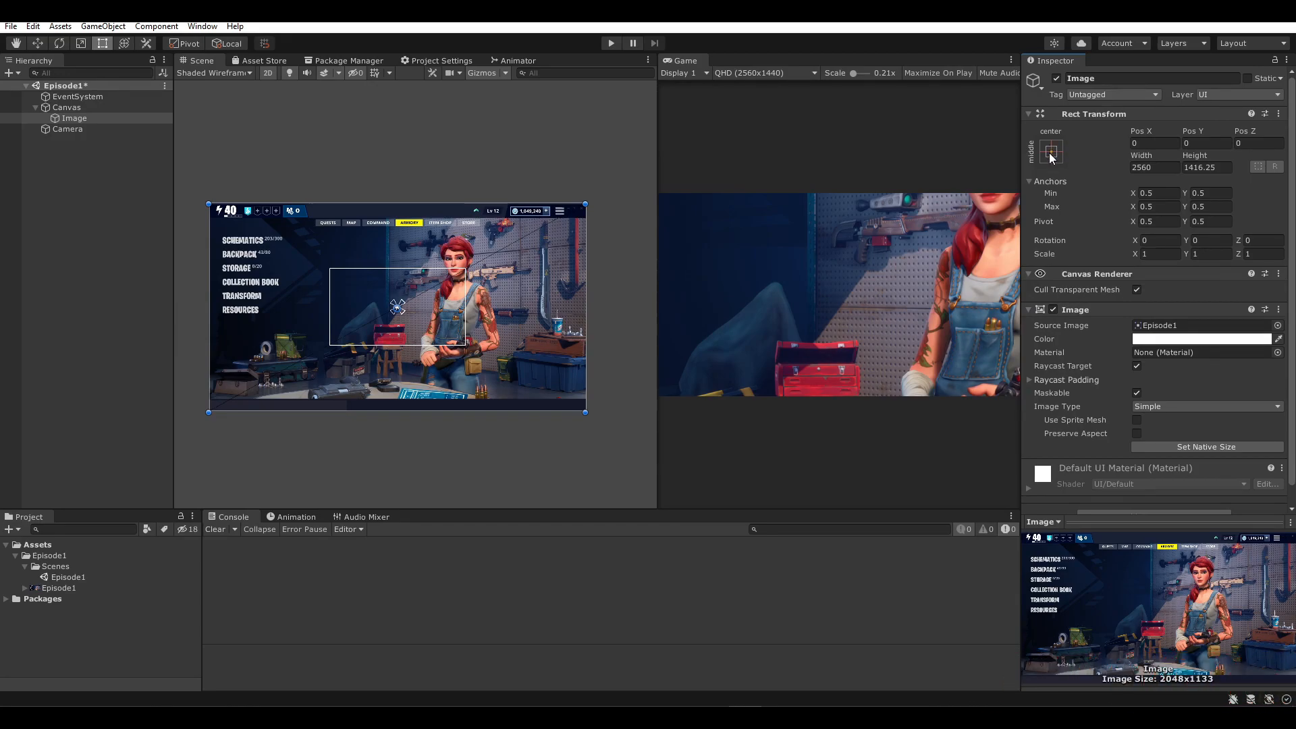
pyautogui.click(1050, 158)
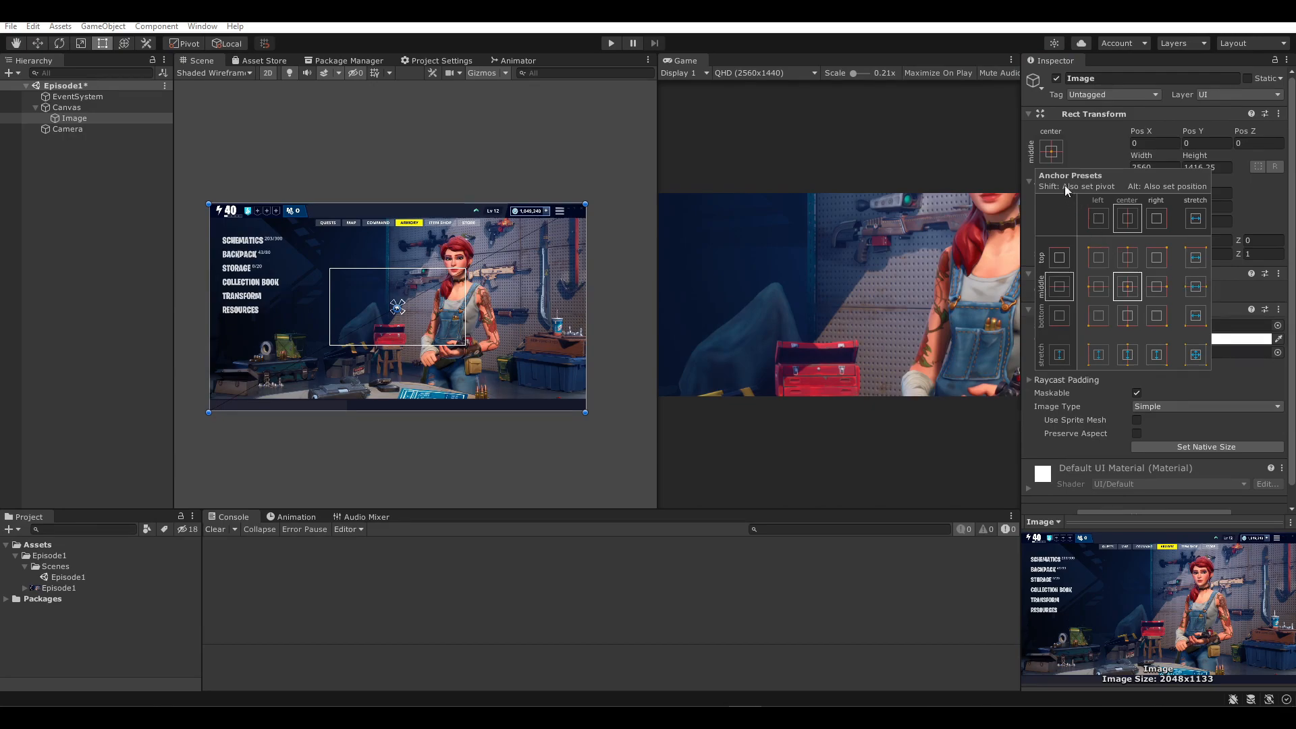
pyautogui.click(1060, 161)
pyautogui.moveTo(402, 314); pyautogui.dragTo(429, 342)
pyautogui.hotkey('ctrl', 'z')
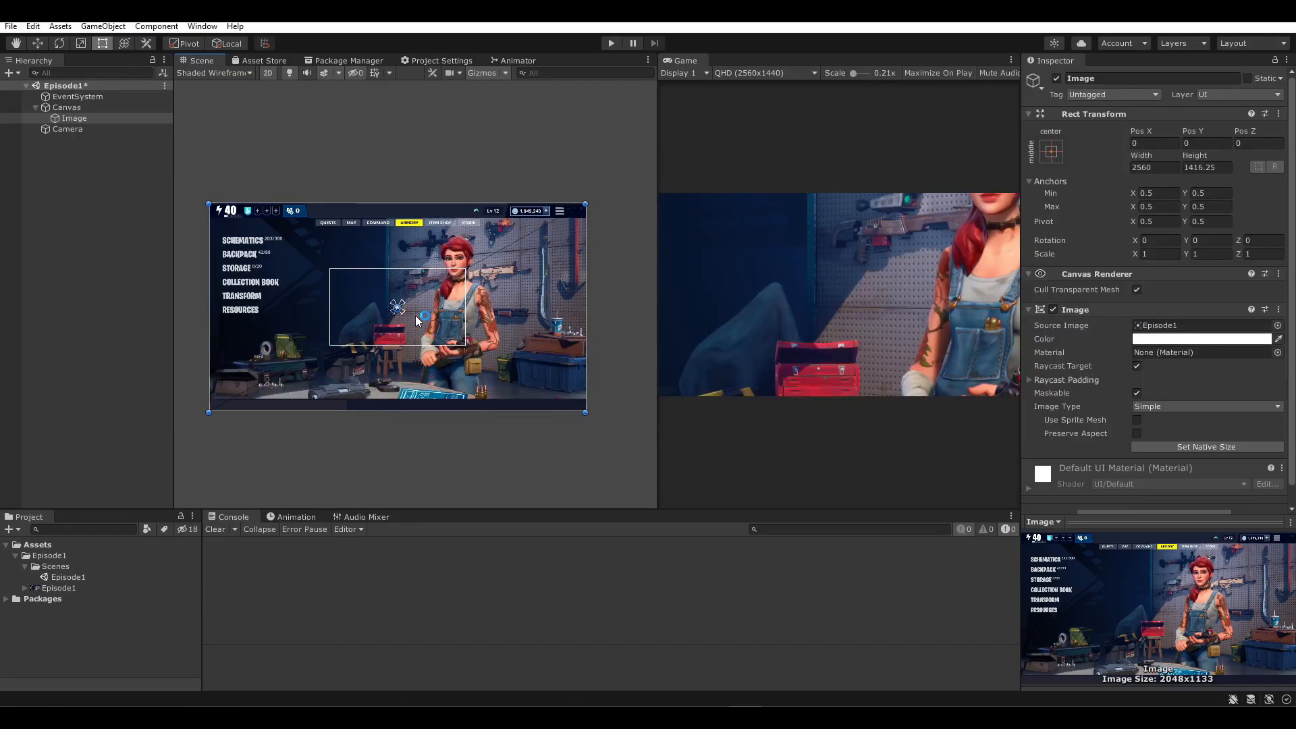
# - Try moving the Image upward with the Move tool and undo the move
pyautogui.press('w')
pyautogui.moveTo(394, 266); pyautogui.dragTo(392, 126)
pyautogui.hotkey('ctrl', 'z')
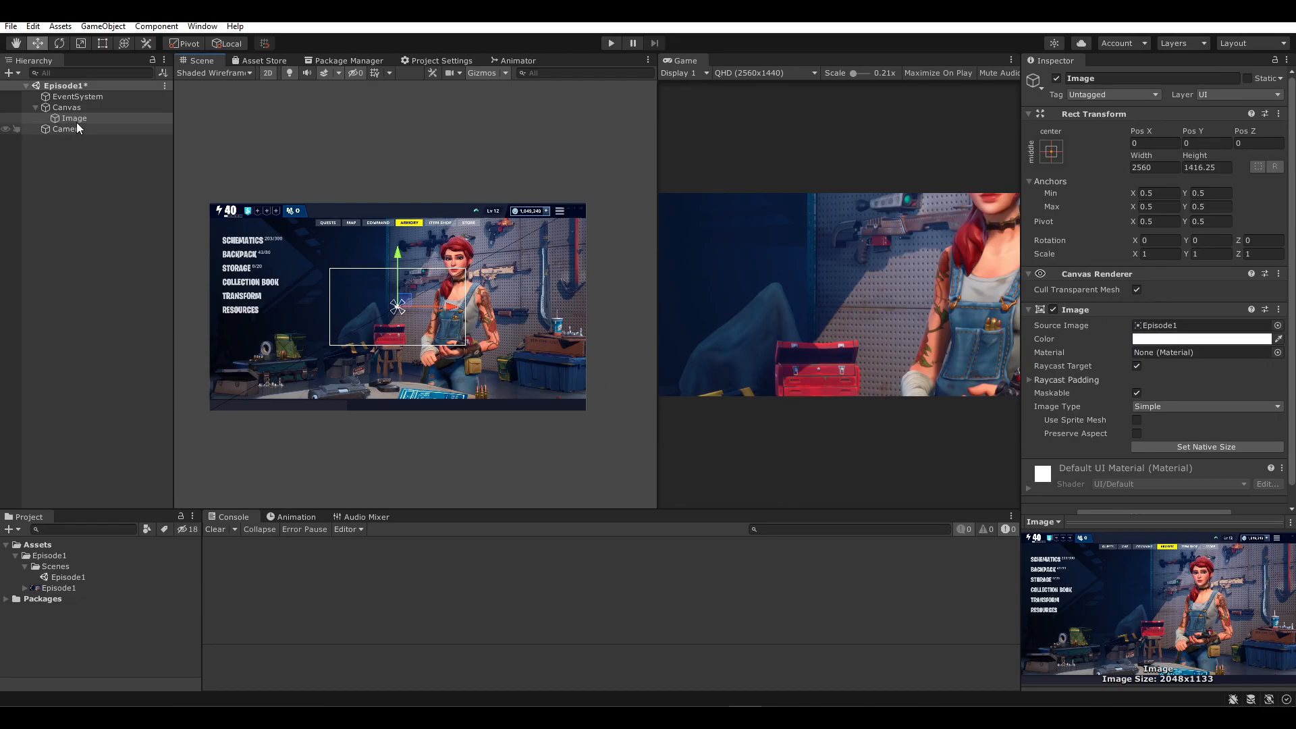
# - Try changing the X and Y reference resolution of the Canvas Scaler, undoing each change
pyautogui.click(67, 107)
pyautogui.moveTo(1135, 443); pyautogui.dragTo(769, 376)
pyautogui.hotkey('ctrl', 'z')
pyautogui.moveTo(1189, 446); pyautogui.dragTo(590, 578)
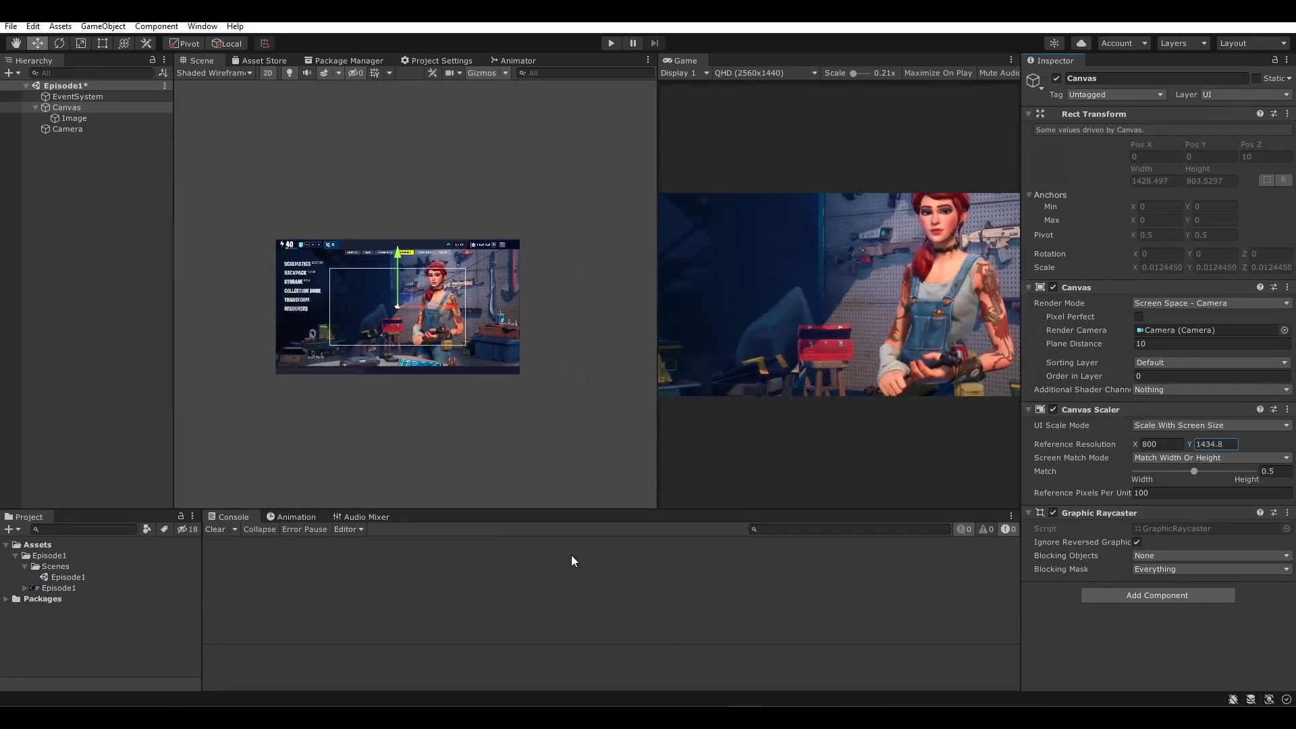
pyautogui.hotkey('ctrl', 'z')
# - Select the Image again and look at its anchor presets
pyautogui.click(86, 118)
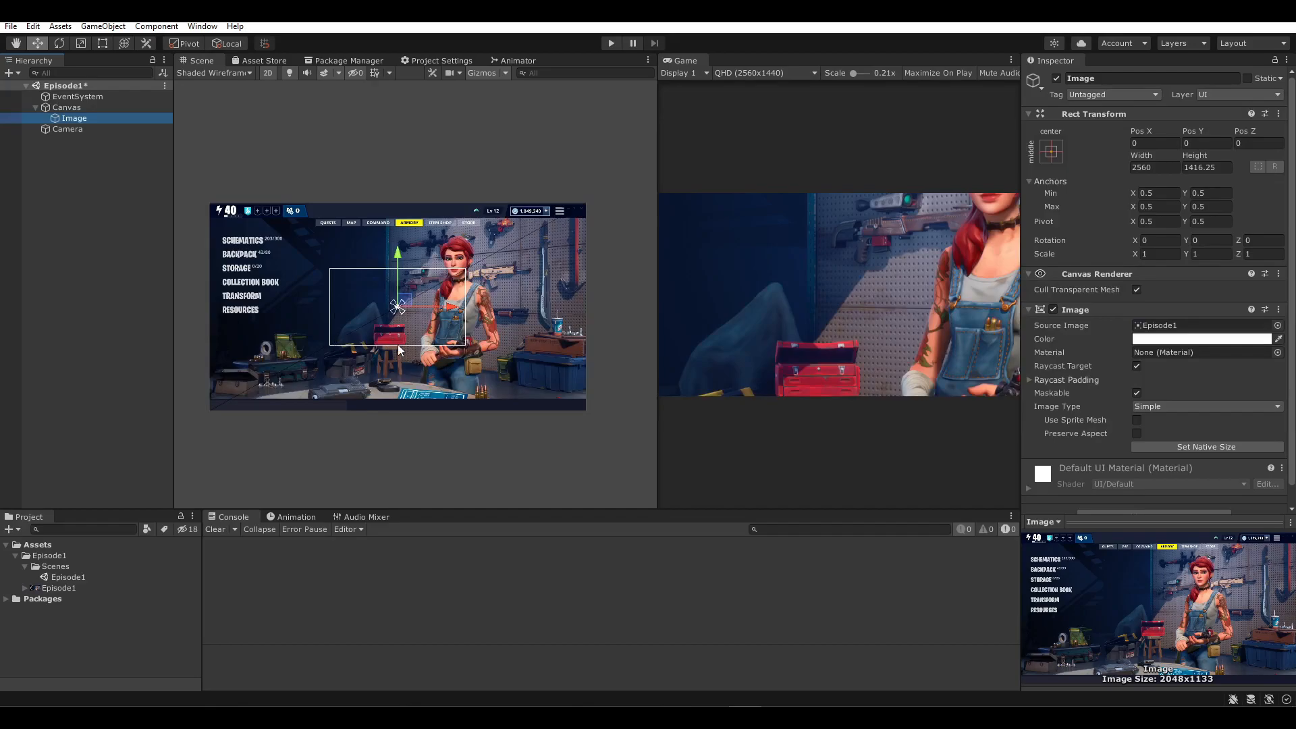
pyautogui.click(1050, 152)
pyautogui.click(937, 174)
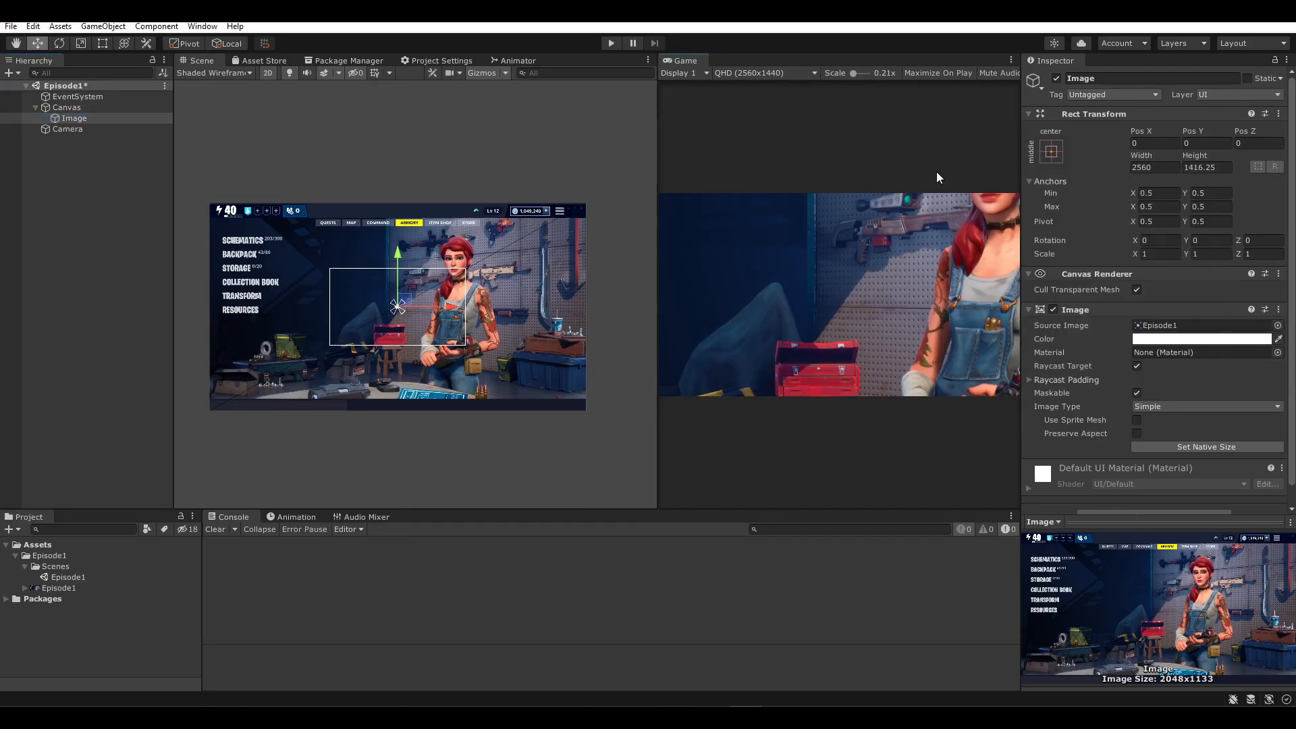
# - Switch to Paint and draw a rectangle about 1143 × 545 px in the middle of the blank canvas
pyautogui.press('super')
pyautogui.write('pain')
pyautogui.press('Return')
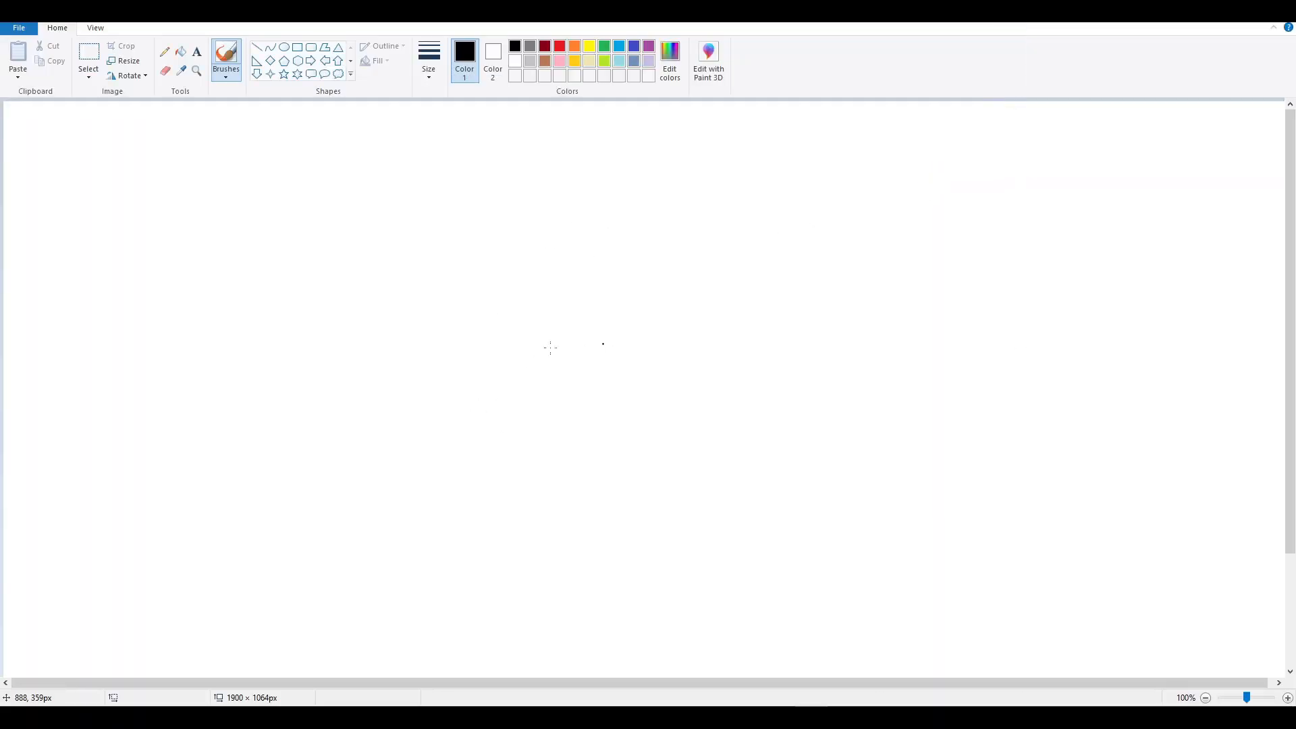
pyautogui.keyDown('ctrl'); pyautogui.scroll(-1, 305, 207); pyautogui.keyUp('ctrl')
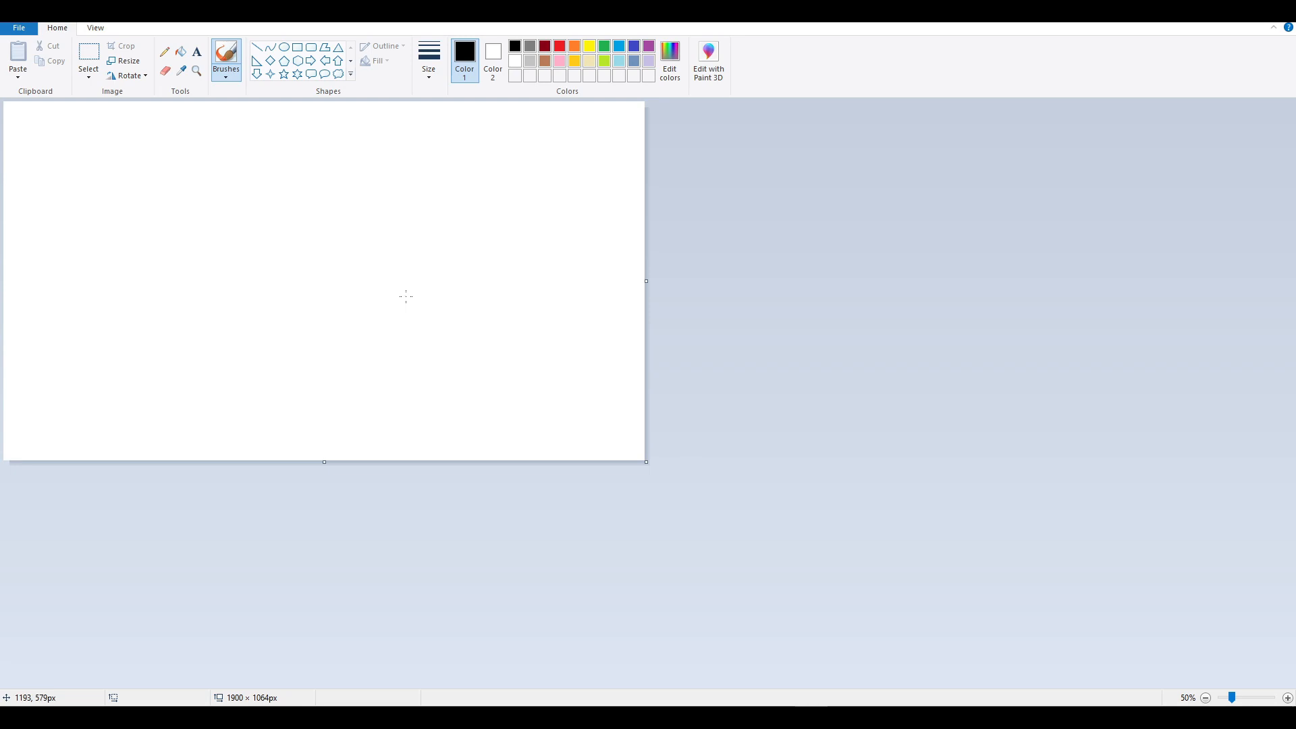
pyautogui.click(297, 47)
pyautogui.moveTo(135, 185); pyautogui.dragTo(521, 369)
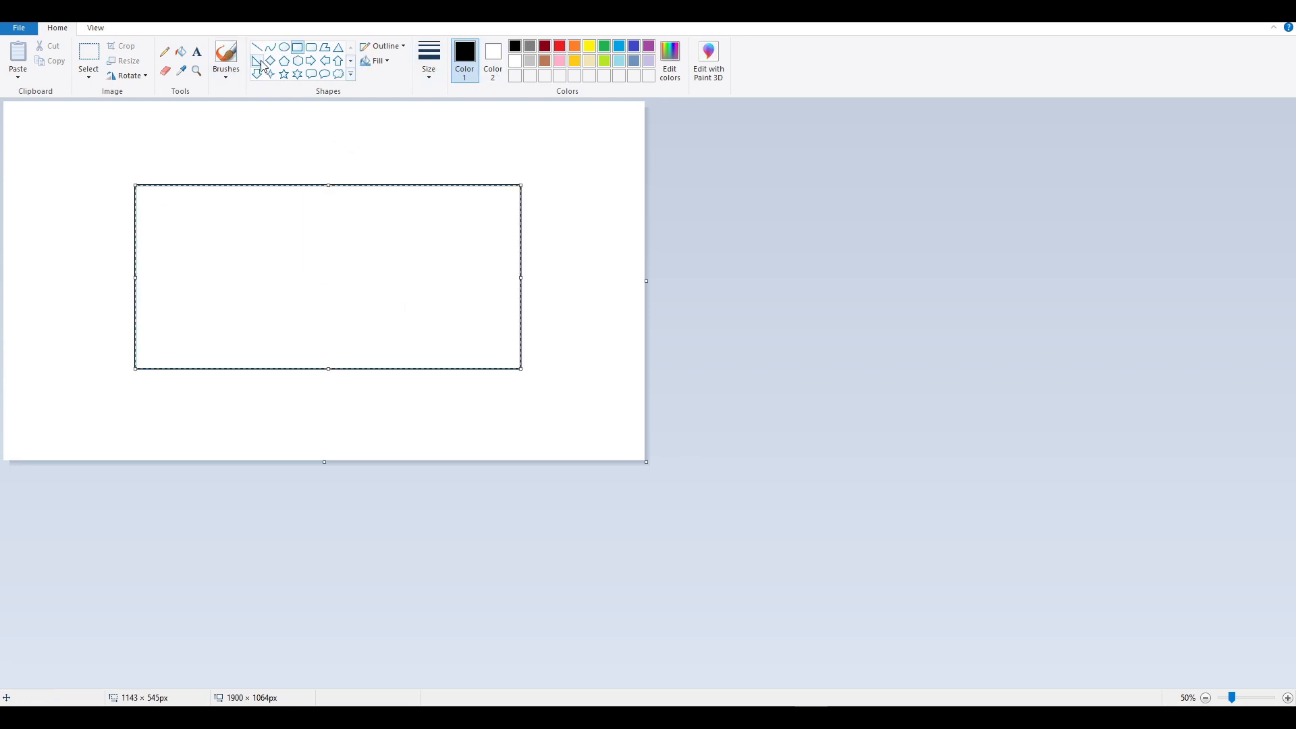
# - Mark the rectangle's centre and its lower-left corner with pencil crosses
pyautogui.click(164, 52)
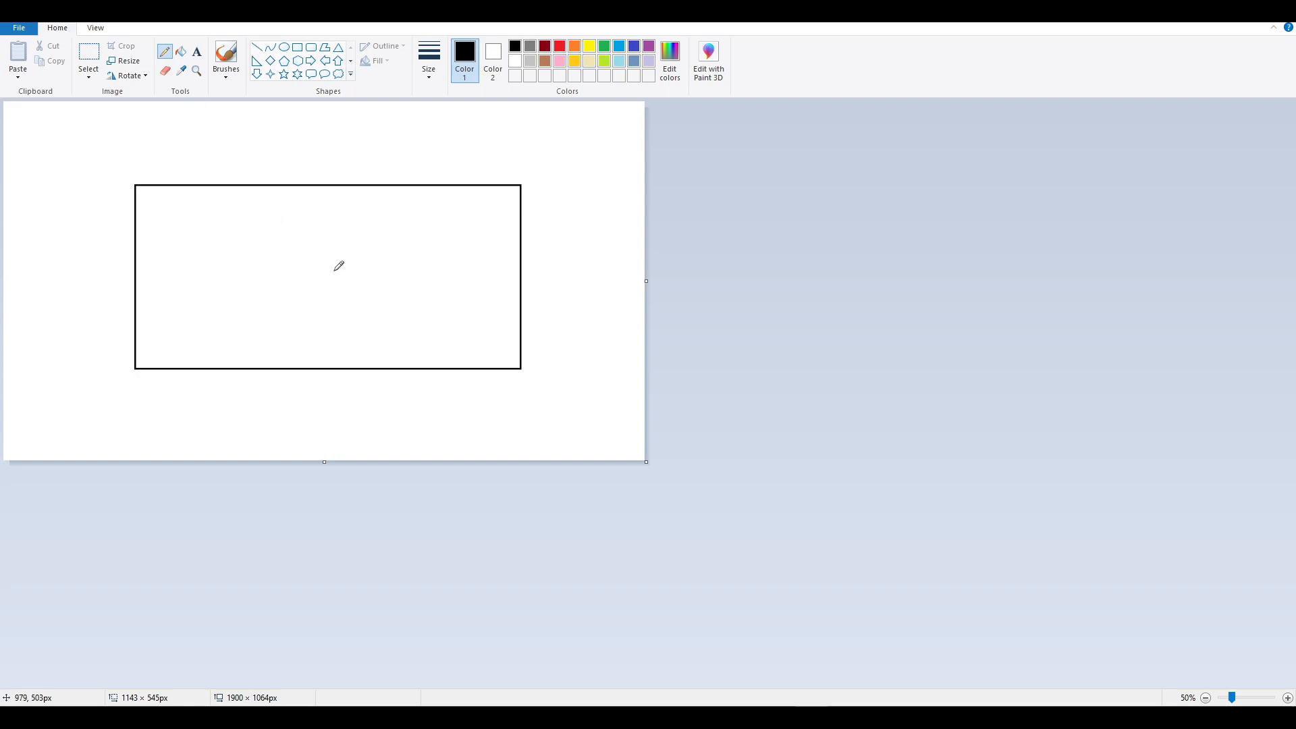
pyautogui.moveTo(340, 264)
pyautogui.mouseDown()
pyautogui.moveTo(331, 281)
pyautogui.moveTo(343, 283)
pyautogui.mouseUp()
pyautogui.moveTo(142, 360)
pyautogui.mouseDown()
pyautogui.moveTo(128, 380)
pyautogui.moveTo(146, 378)
pyautogui.mouseUp()
# - Try drawing rectangles near the corner and centre crosses, cancel both, and switch back to Unity
pyautogui.click(297, 48)
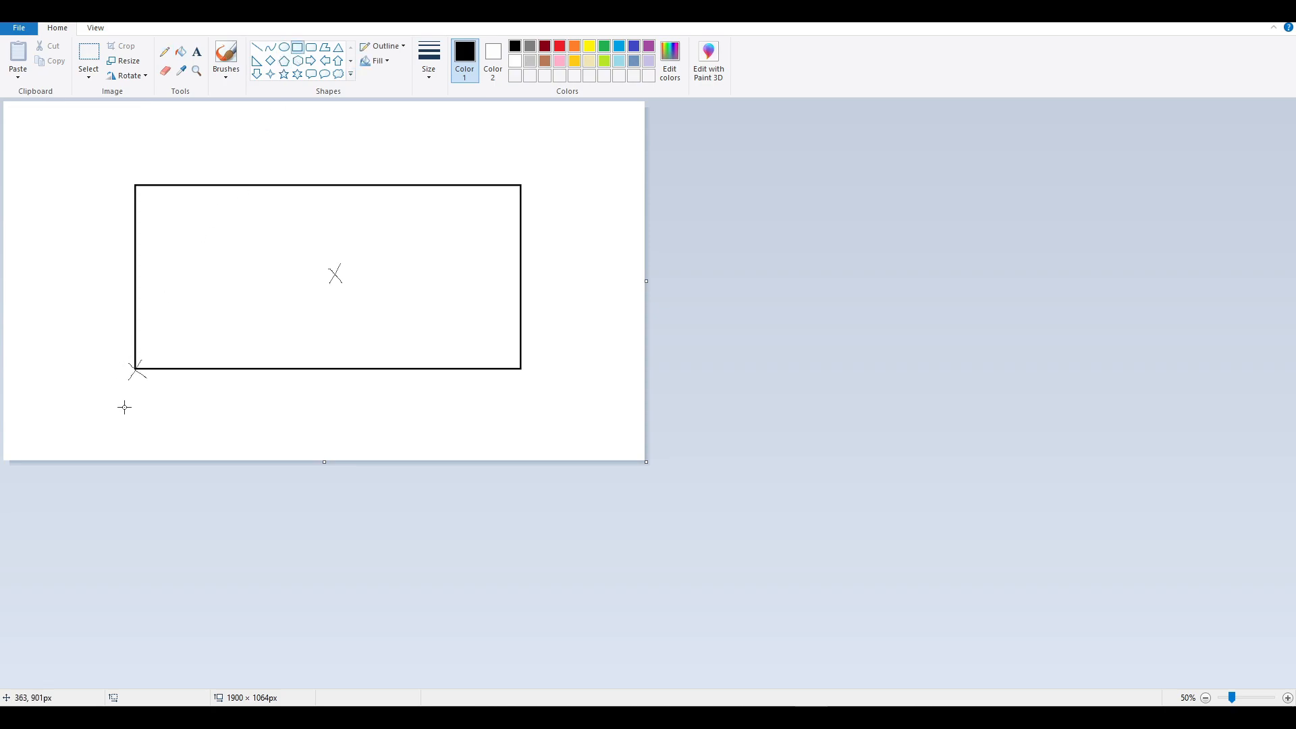
pyautogui.moveTo(128, 431)
pyautogui.mouseDown()
pyautogui.moveTo(230, 400)
pyautogui.moveTo(318, 335)
pyautogui.moveTo(125, 430)
pyautogui.moveTo(362, 313)
pyautogui.moveTo(266, 379)
pyautogui.moveTo(352, 334)
pyautogui.mouseUp()
pyautogui.press('Escape')
pyautogui.moveTo(92, 252)
pyautogui.mouseDown()
pyautogui.moveTo(457, 396)
pyautogui.moveTo(143, 293)
pyautogui.moveTo(356, 376)
pyautogui.moveTo(502, 198)
pyautogui.moveTo(214, 411)
pyautogui.moveTo(301, 350)
pyautogui.moveTo(332, 275)
pyautogui.mouseUp()
pyautogui.press('Escape')
pyautogui.press('Escape')
pyautogui.hotkey('alt', 'Tab')
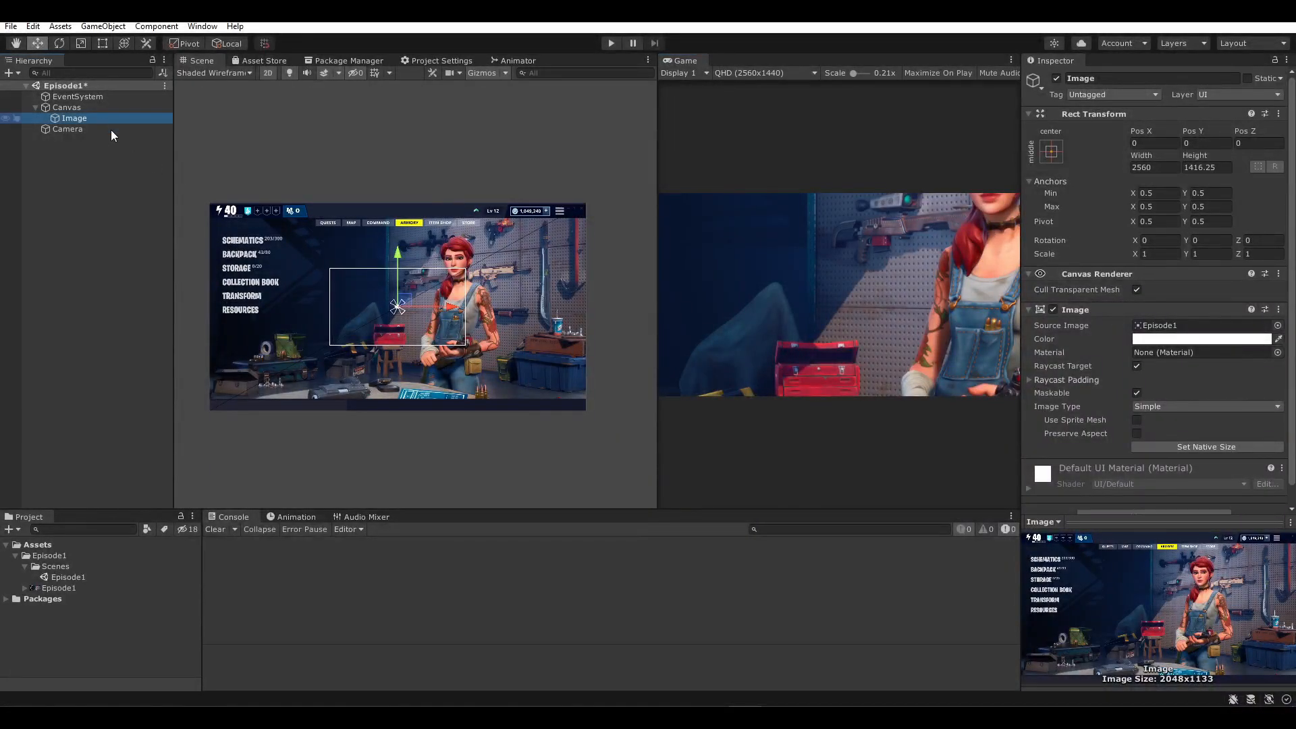
# - Try scaling the Image uniformly down to about 0.78 and undo the scaling
pyautogui.press('r')
pyautogui.moveTo(397, 309)
pyautogui.mouseDown()
pyautogui.moveTo(362, 319)
pyautogui.moveTo(385, 330)
pyautogui.mouseUp()
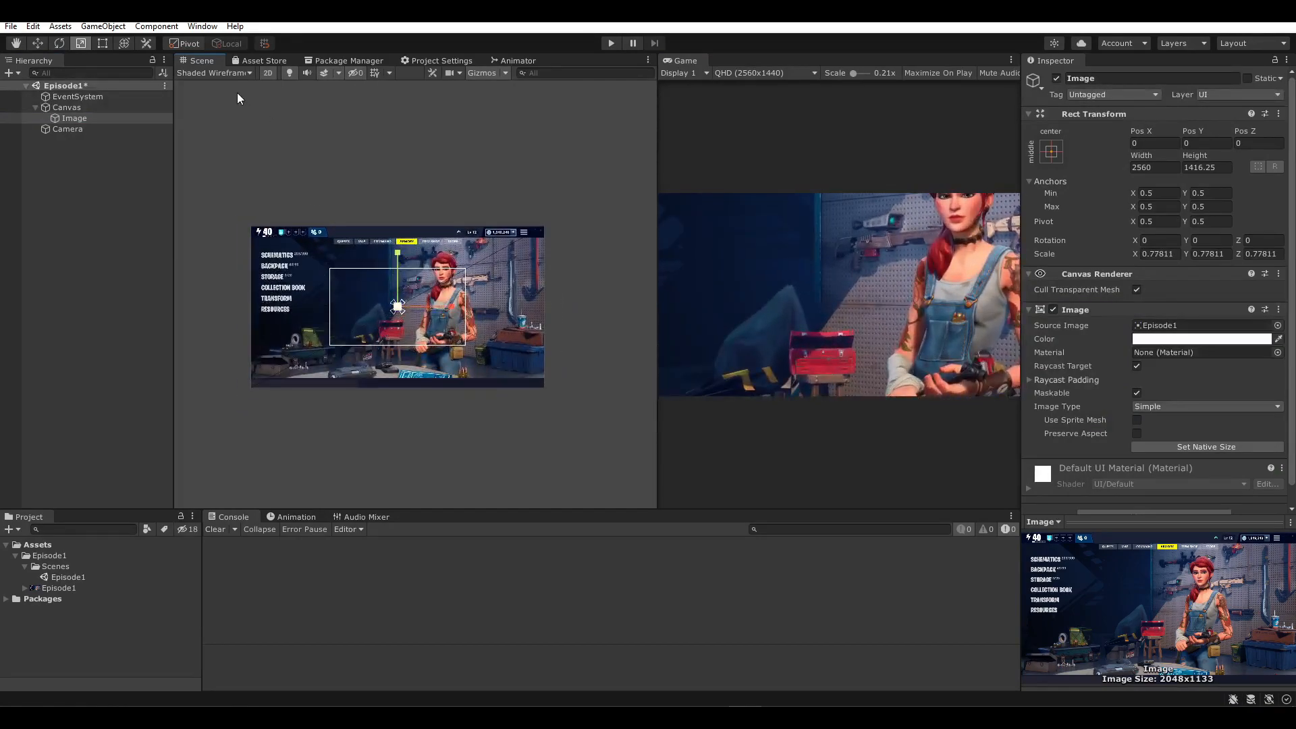
pyautogui.hotkey('ctrl', 'z')
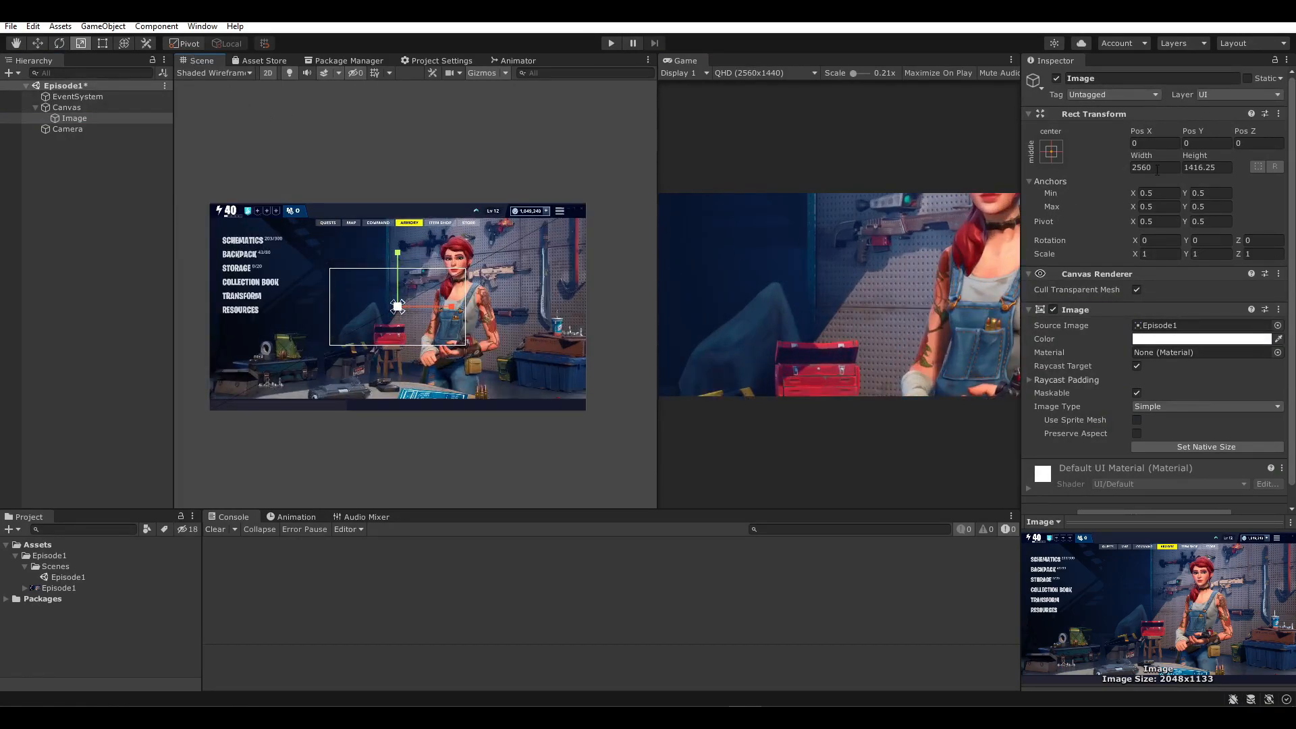
# - Set the Image's minimum and maximum anchors to 0 in both X and Y
pyautogui.press('BackSpace')
pyautogui.press('BackSpace')
pyautogui.press('BackSpace')
pyautogui.write('0')
pyautogui.press('Return')
pyautogui.click(1157, 207)
pyautogui.write('0')
pyautogui.click(1208, 194)
pyautogui.write('0')
pyautogui.click(1206, 208)
pyautogui.write('0')
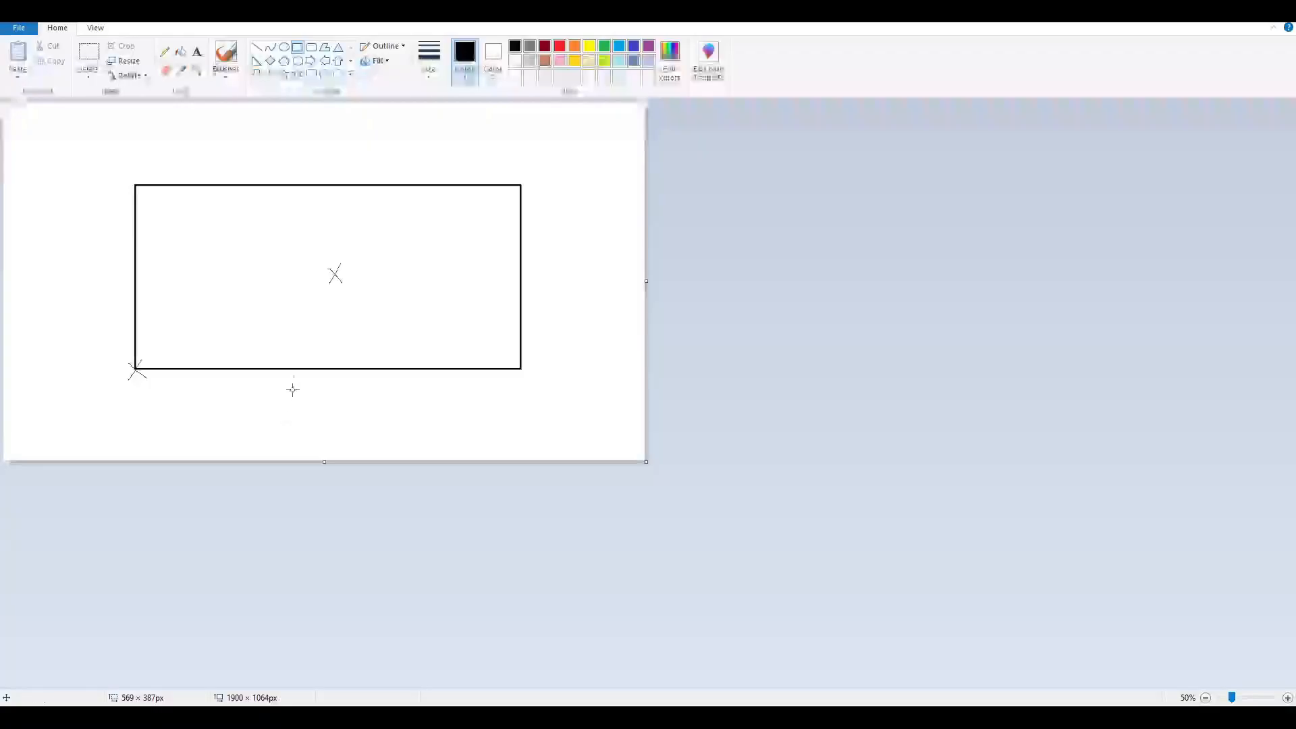
# - Try drawing another rectangle over the lower edge of the Paint sketch and undo it
pyautogui.moveTo(140, 407); pyautogui.dragTo(262, 340)
pyautogui.hotkey('ctrl', 'z')
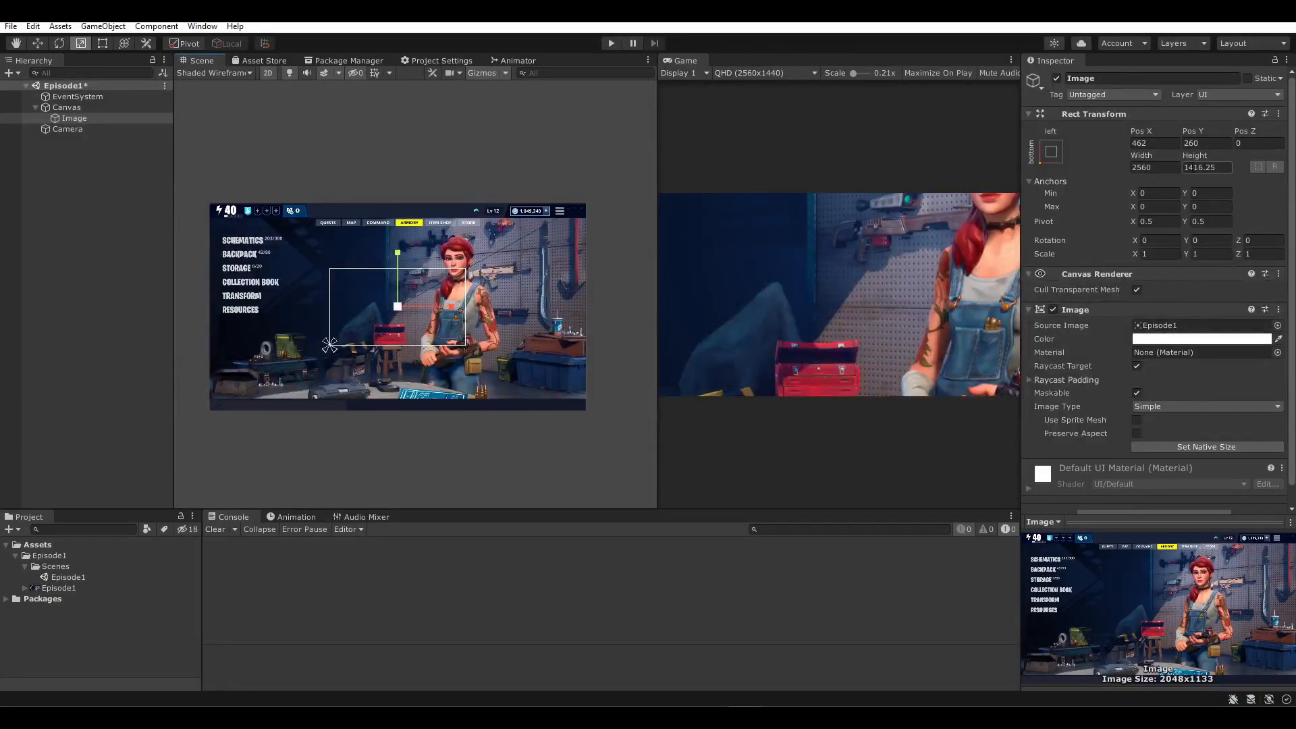
# - Set the Image's minimum and maximum anchors to 0.5 in both X and Y
pyautogui.click(1155, 196)
pyautogui.write('0.5')
pyautogui.click(1156, 206)
pyautogui.write('0.5')
pyautogui.click(1200, 194)
pyautogui.write('0.5')
pyautogui.click(1189, 208)
pyautogui.write('.5')
pyautogui.click(1153, 209)
pyautogui.write('.5')
# - Reset the Image's Rect Transform to its defaults and switch to the Move tool
pyautogui.click(1278, 114)
pyautogui.click(1268, 134)
pyautogui.scroll(3, 459, 324)
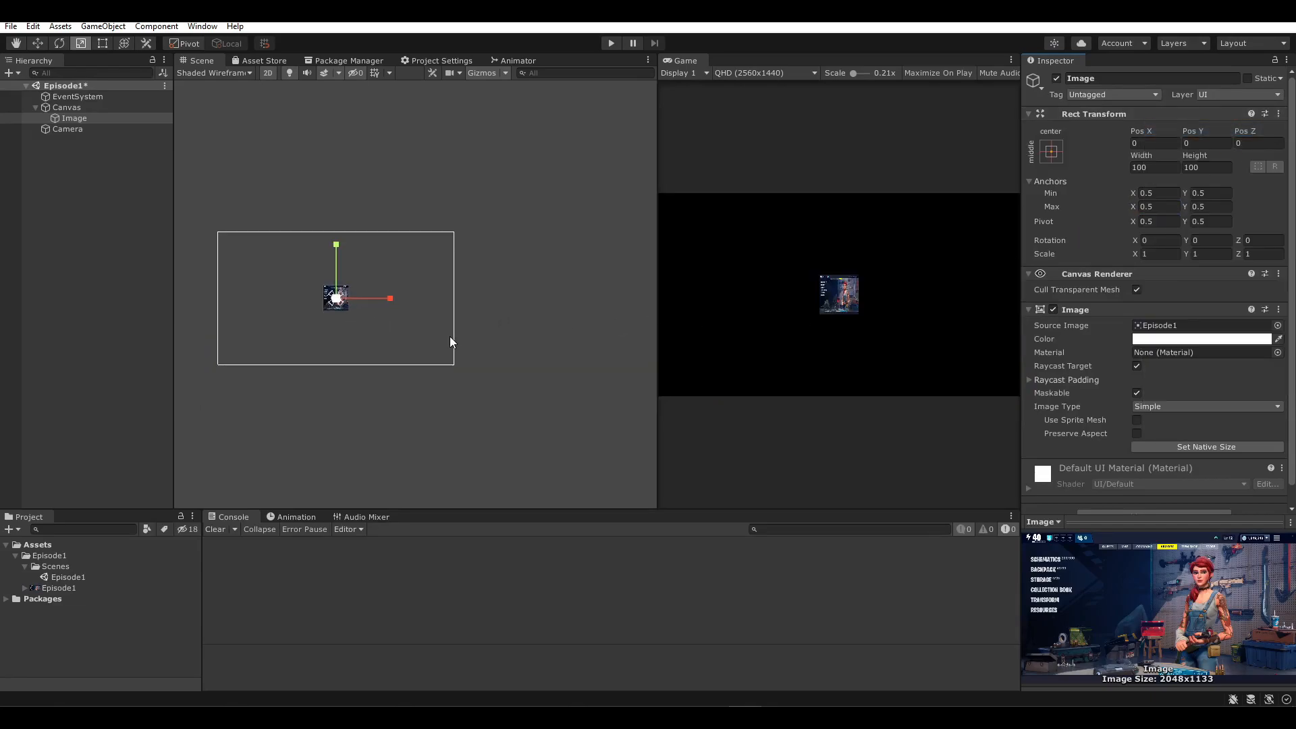
pyautogui.press('w')
pyautogui.scroll(7, 353, 332)
pyautogui.moveTo(339, 320); pyautogui.dragTo(405, 327, button='middle')
pyautogui.scroll(7, 489, 364)
pyautogui.scroll(-2, 406, 328)
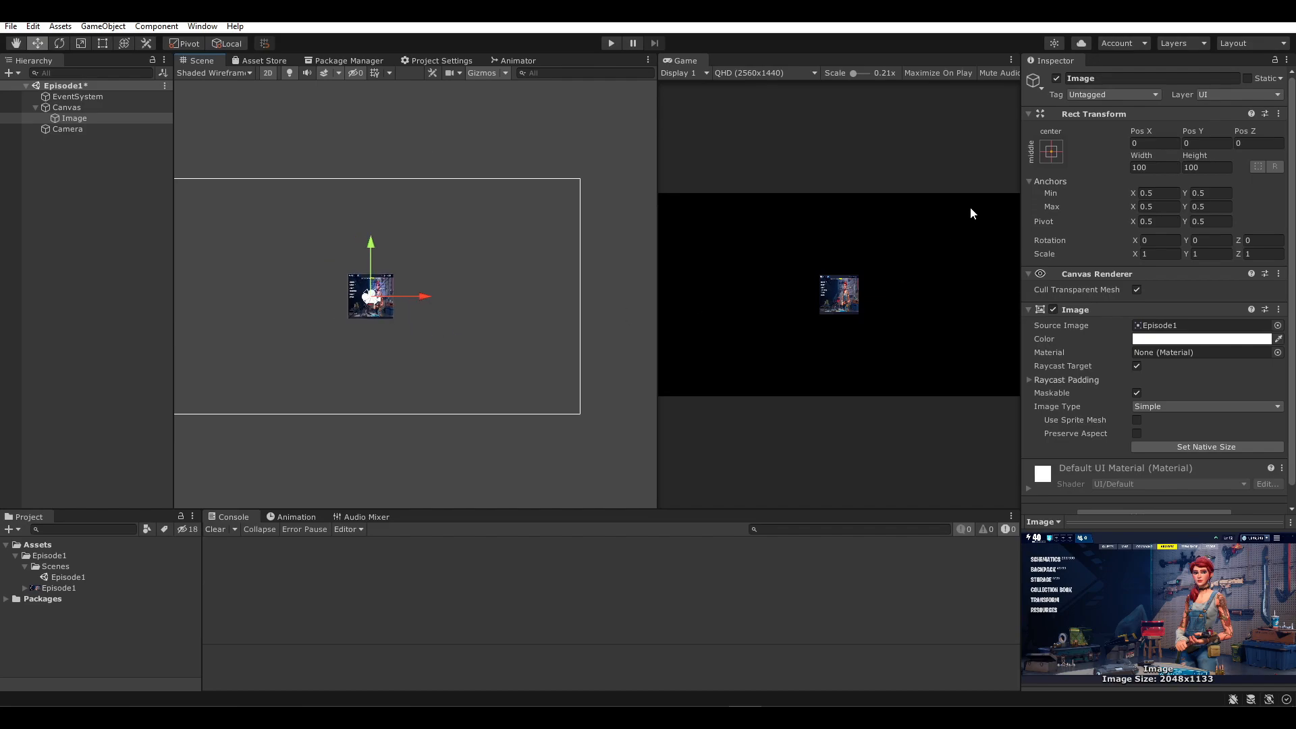
# - Look over the Image's anchor presets and hide the camera's gizmo icon in the Scene view
pyautogui.click(1053, 152)
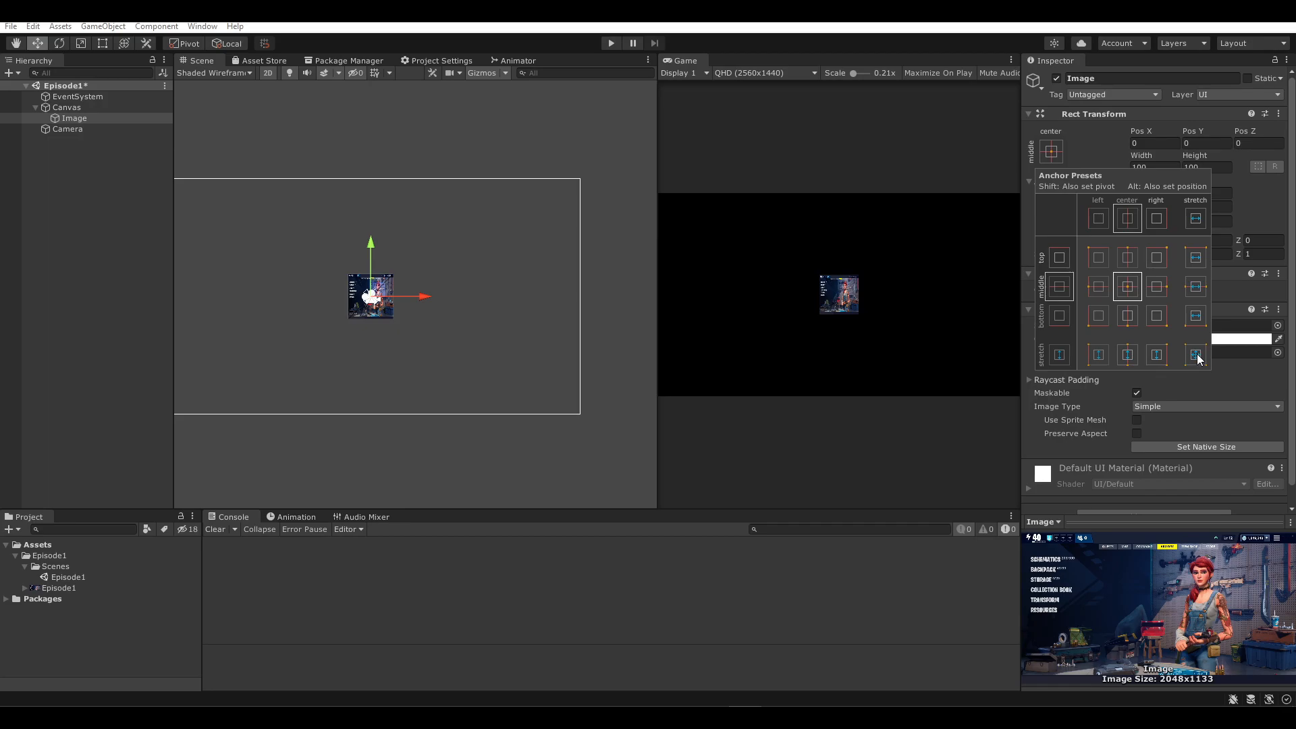
pyautogui.click(987, 180)
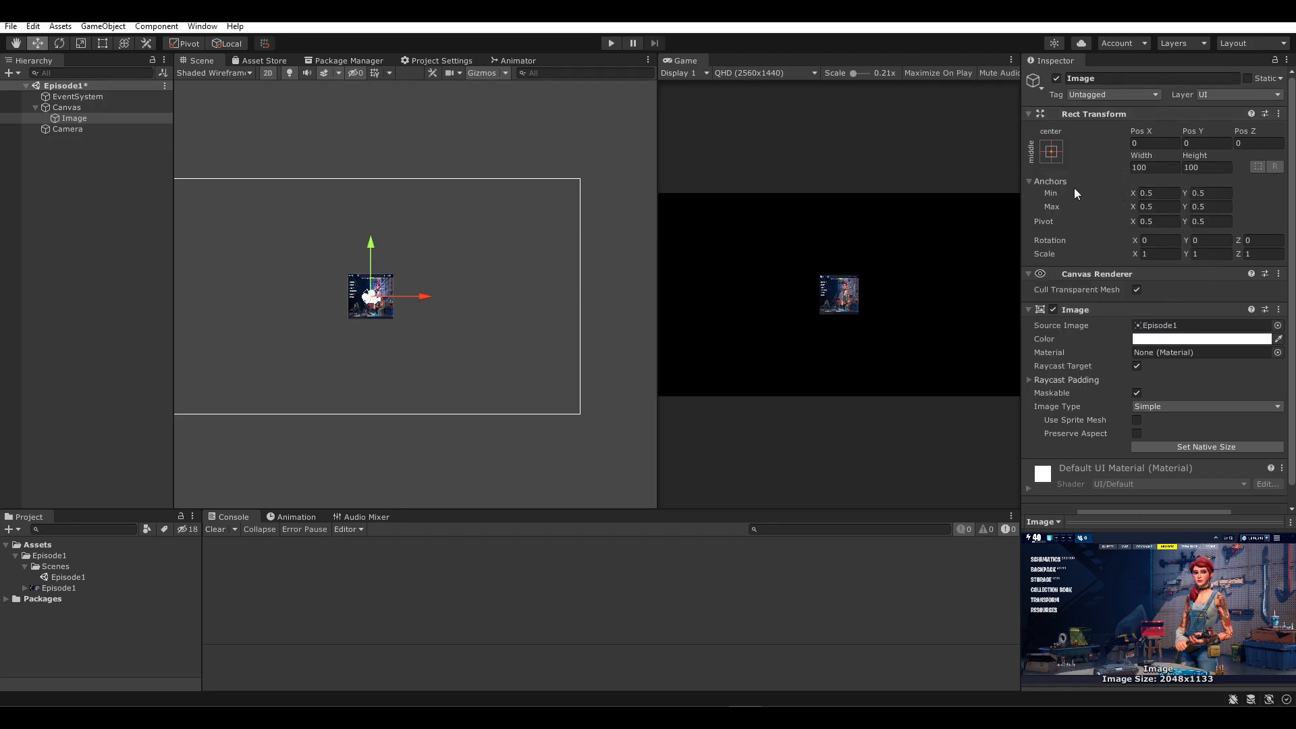
pyautogui.scroll(10, 426, 301)
pyautogui.moveTo(355, 308); pyautogui.dragTo(521, 291, button='middle')
pyautogui.scroll(14, 518, 277)
pyautogui.scroll(-10, 517, 277)
pyautogui.click(502, 74)
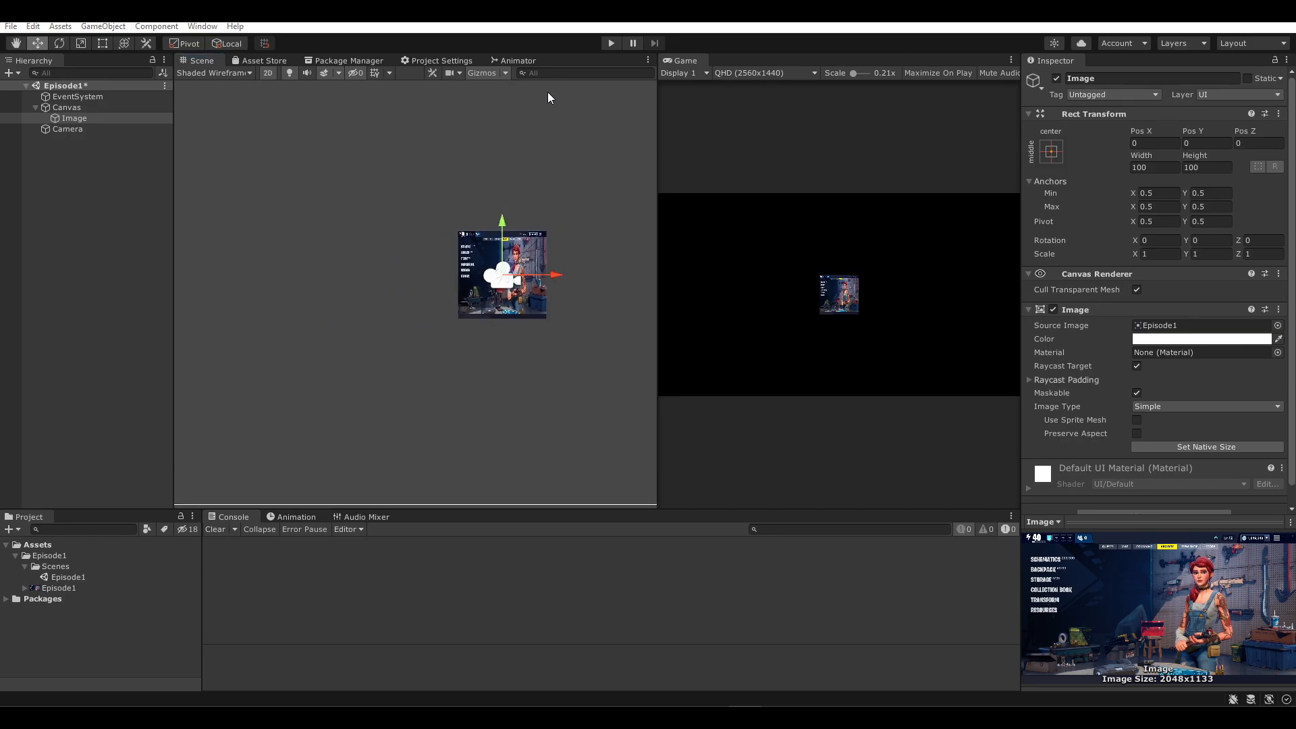
pyautogui.click(557, 42)
# - Set the Image's width to 400 and its height to 200
pyautogui.click(1173, 167)
pyautogui.write('400')
pyautogui.click(1201, 169)
pyautogui.write('200')
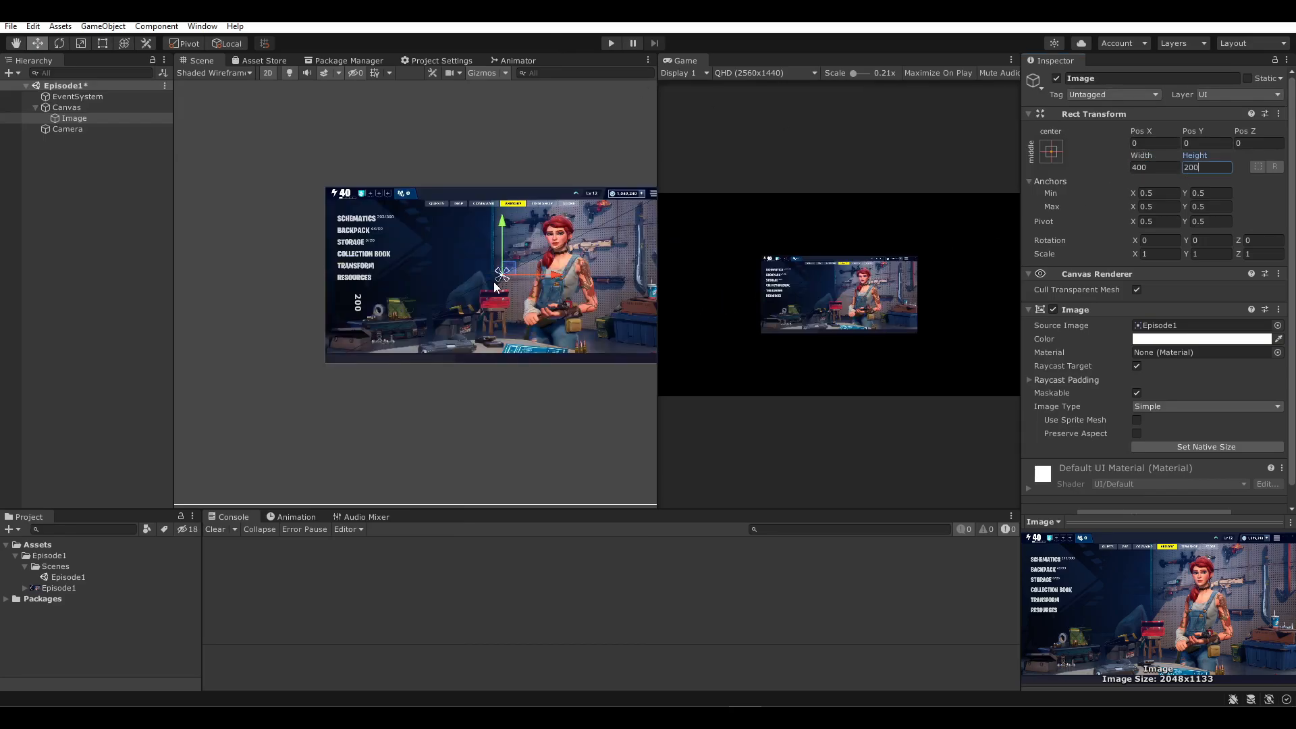
# - Spread the Image's anchor handles apart to about 0.43, 0.38 for the minimum and 0.60, 0.60 for the maximum
pyautogui.moveTo(495, 287); pyautogui.dragTo(562, 228)
pyautogui.moveTo(565, 311); pyautogui.dragTo(585, 330)
pyautogui.moveTo(450, 333); pyautogui.dragTo(411, 330)
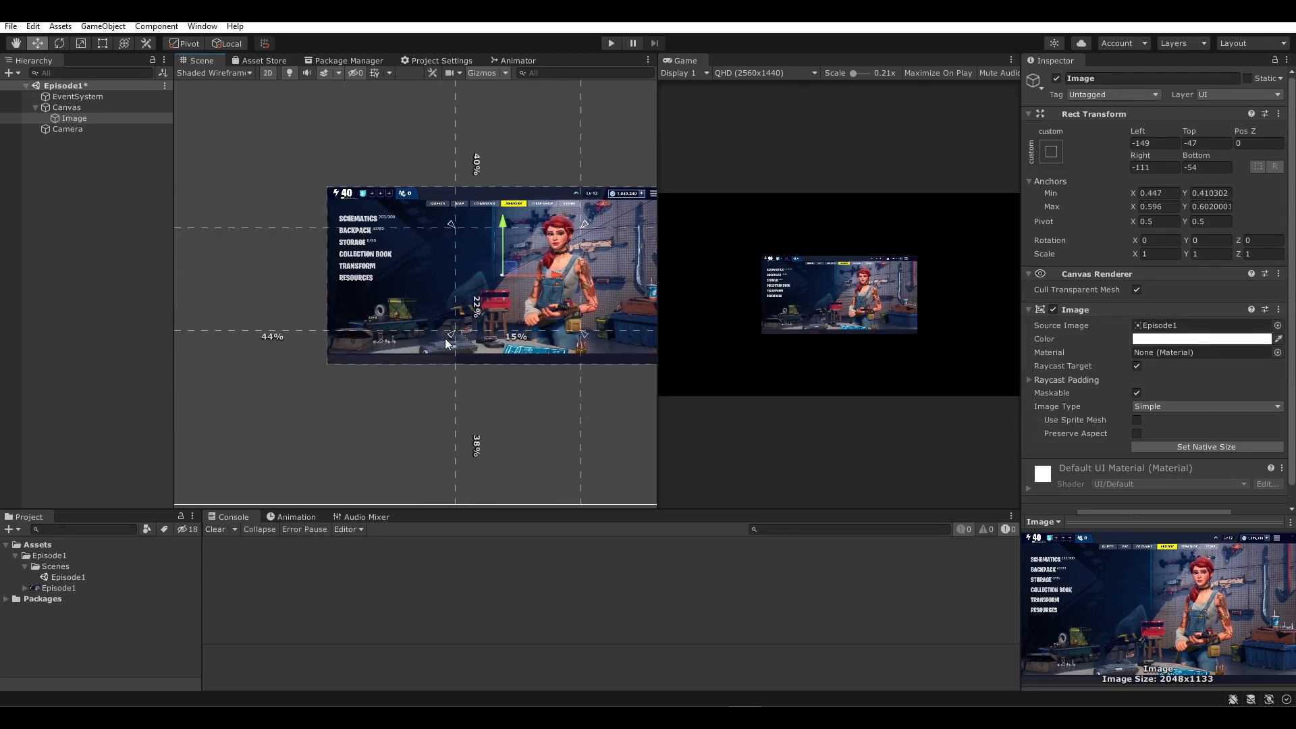
pyautogui.moveTo(523, 360); pyautogui.dragTo(453, 350, button='middle')
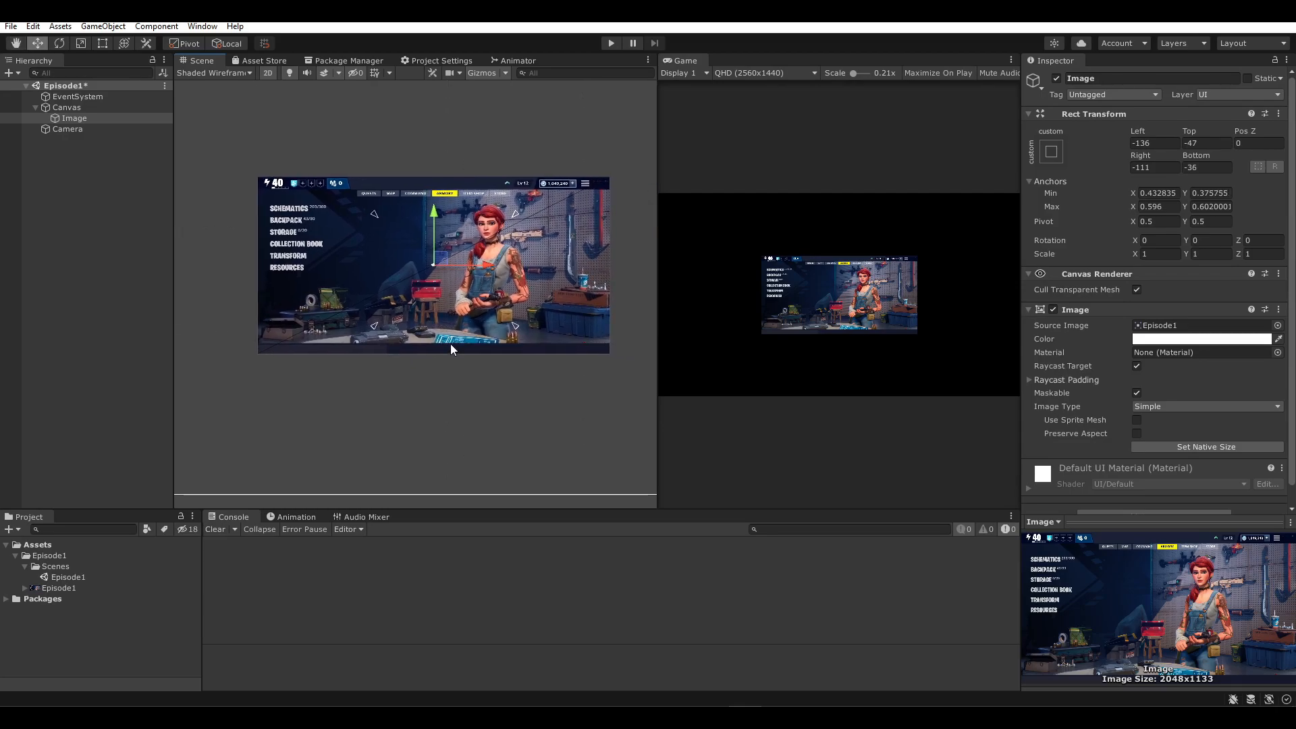
pyautogui.scroll(-3, 513, 321)
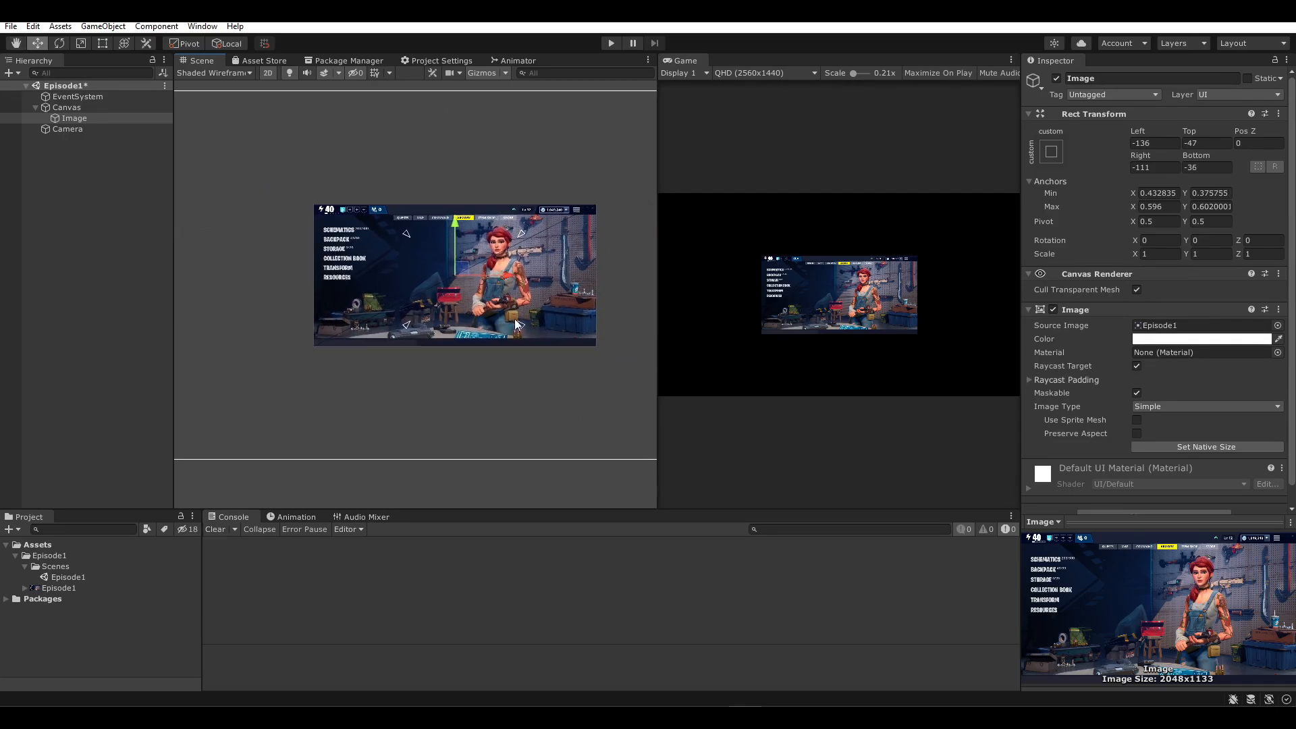
# - Move the Image's anchor handles to the four Canvas corners, giving minimum 0, 0 and maximum 1, 1
pyautogui.moveTo(429, 331); pyautogui.dragTo(218, 440)
pyautogui.moveTo(222, 261); pyautogui.dragTo(216, 145)
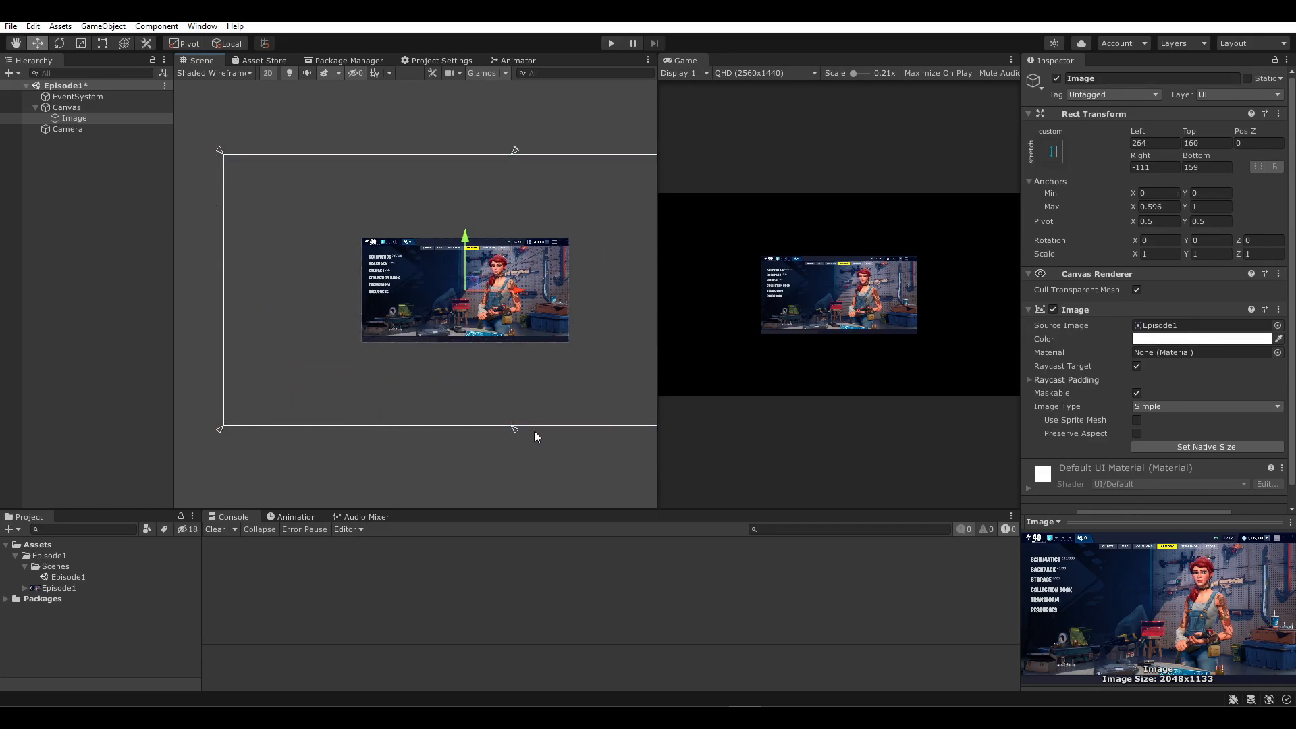
pyautogui.moveTo(533, 436); pyautogui.dragTo(369, 425, button='middle')
pyautogui.moveTo(368, 426); pyautogui.dragTo(579, 437)
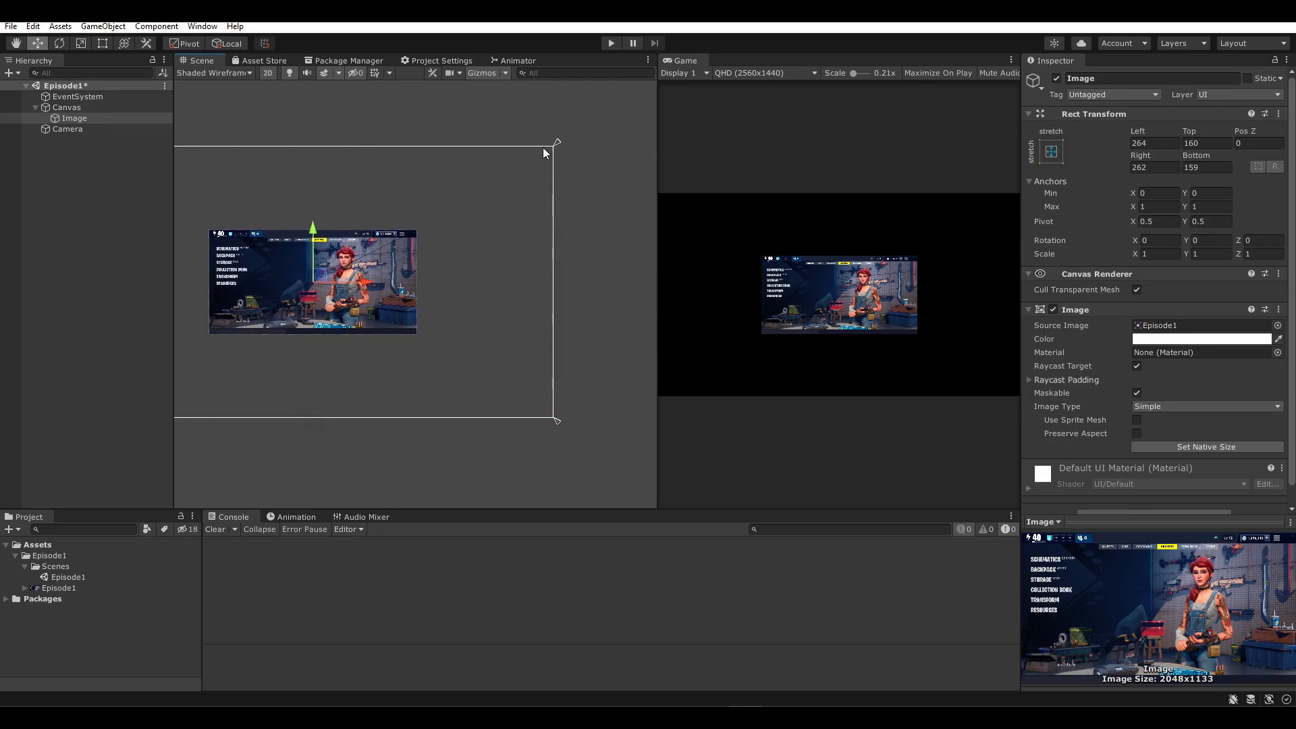
pyautogui.moveTo(406, 222); pyautogui.dragTo(632, 208, button='middle')
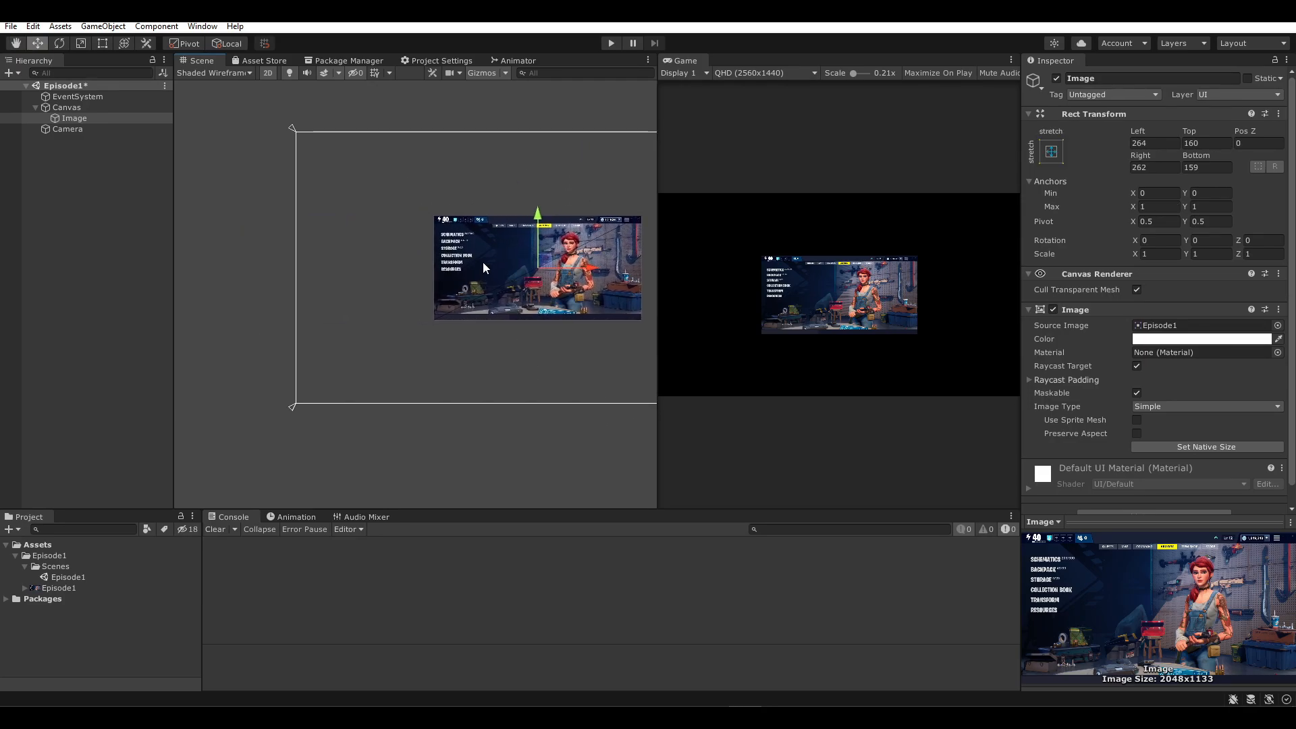
# - Try the top-left and bottom-left anchor presets on the Image
pyautogui.click(1051, 151)
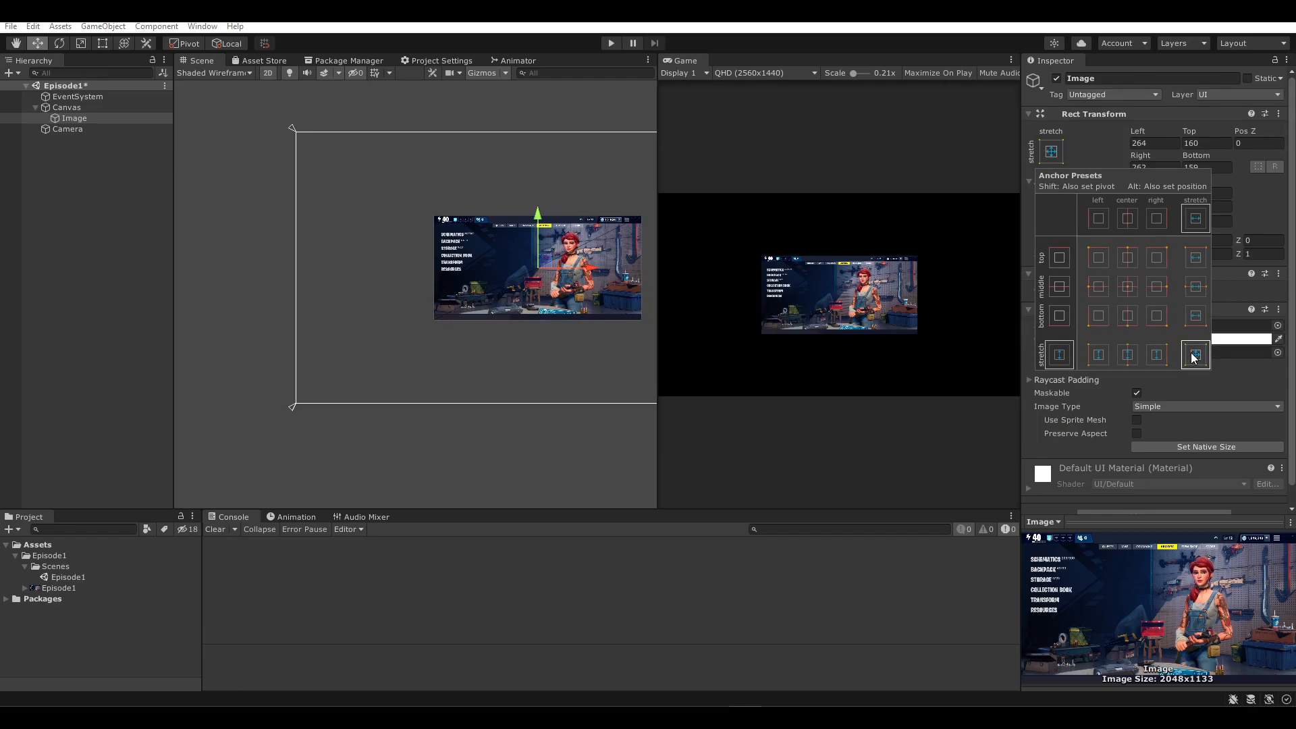
pyautogui.click(1097, 257)
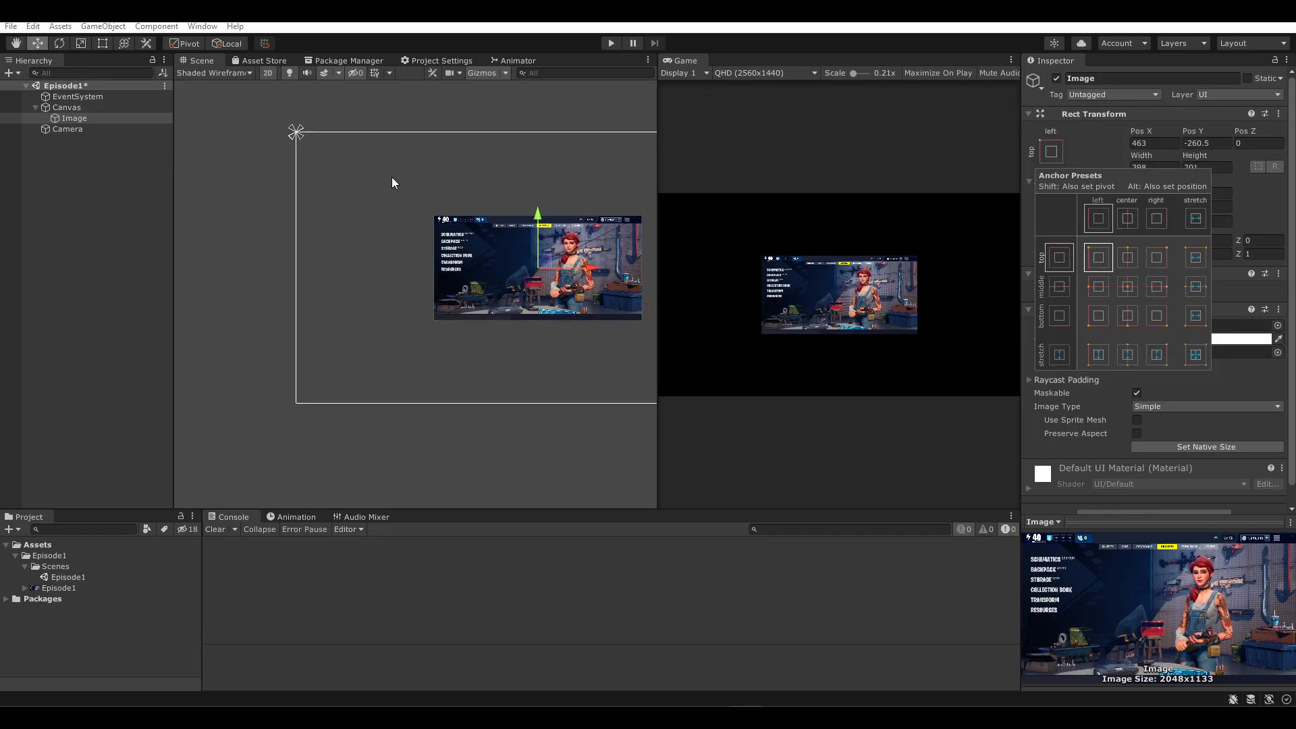
pyautogui.click(1098, 316)
pyautogui.moveTo(438, 332); pyautogui.dragTo(282, 333, button='middle')
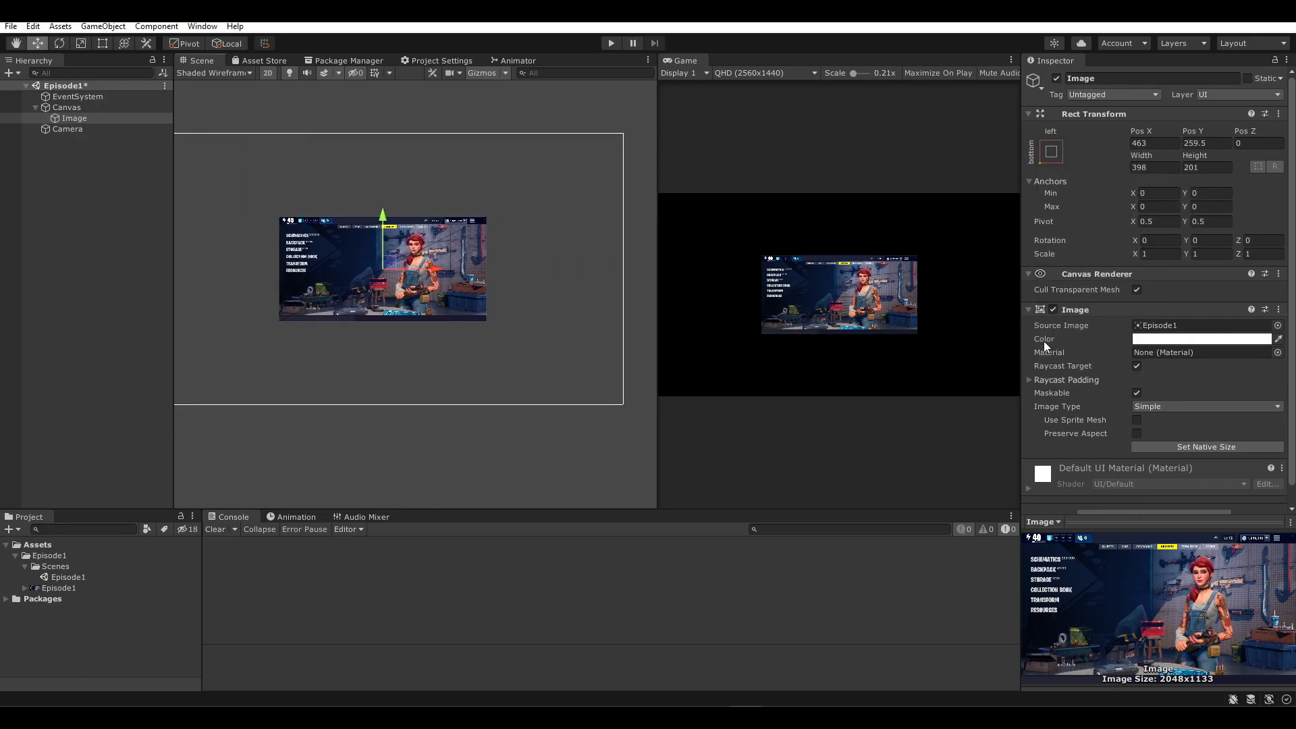
# - Try the middle-left, middle-right and bottom-right anchor presets on the Image
pyautogui.click(1052, 152)
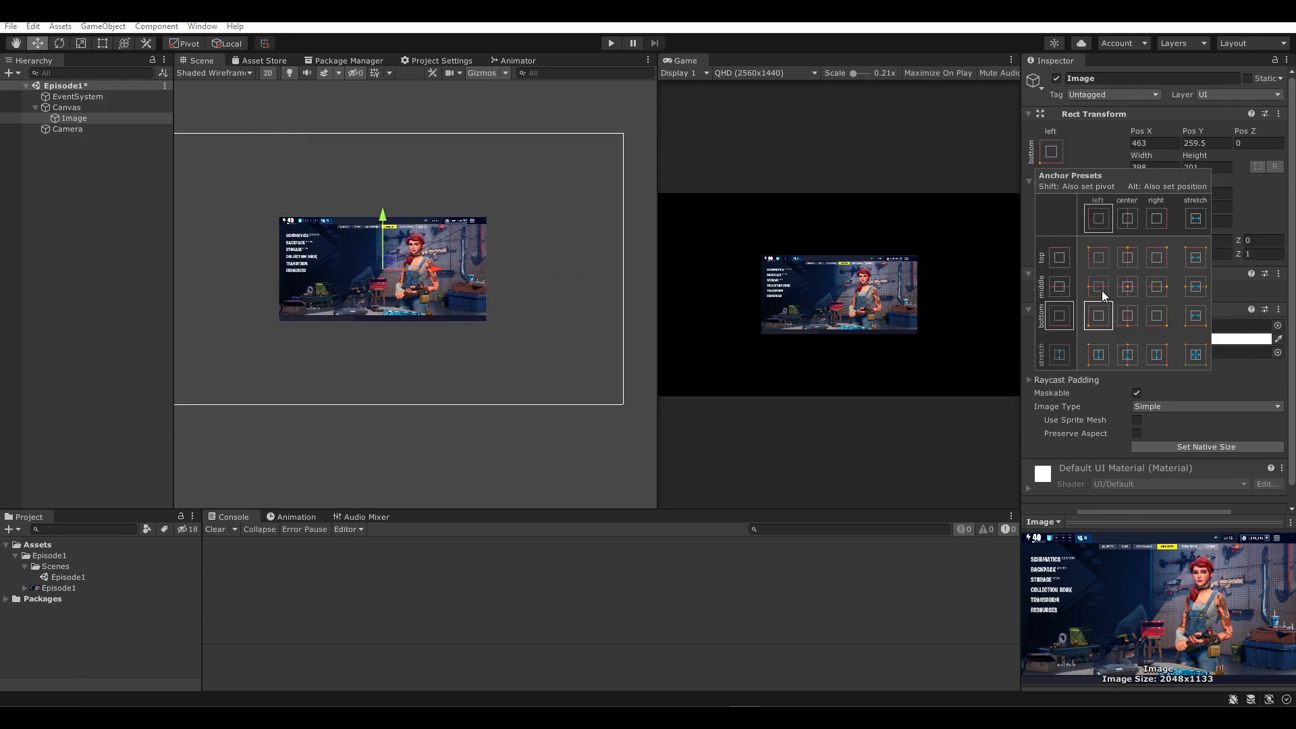
pyautogui.click(1101, 289)
pyautogui.moveTo(486, 340); pyautogui.dragTo(746, 341, button='middle')
pyautogui.click(1051, 152)
pyautogui.click(1148, 290)
pyautogui.click(1059, 317)
pyautogui.moveTo(601, 383); pyautogui.dragTo(391, 356, button='middle')
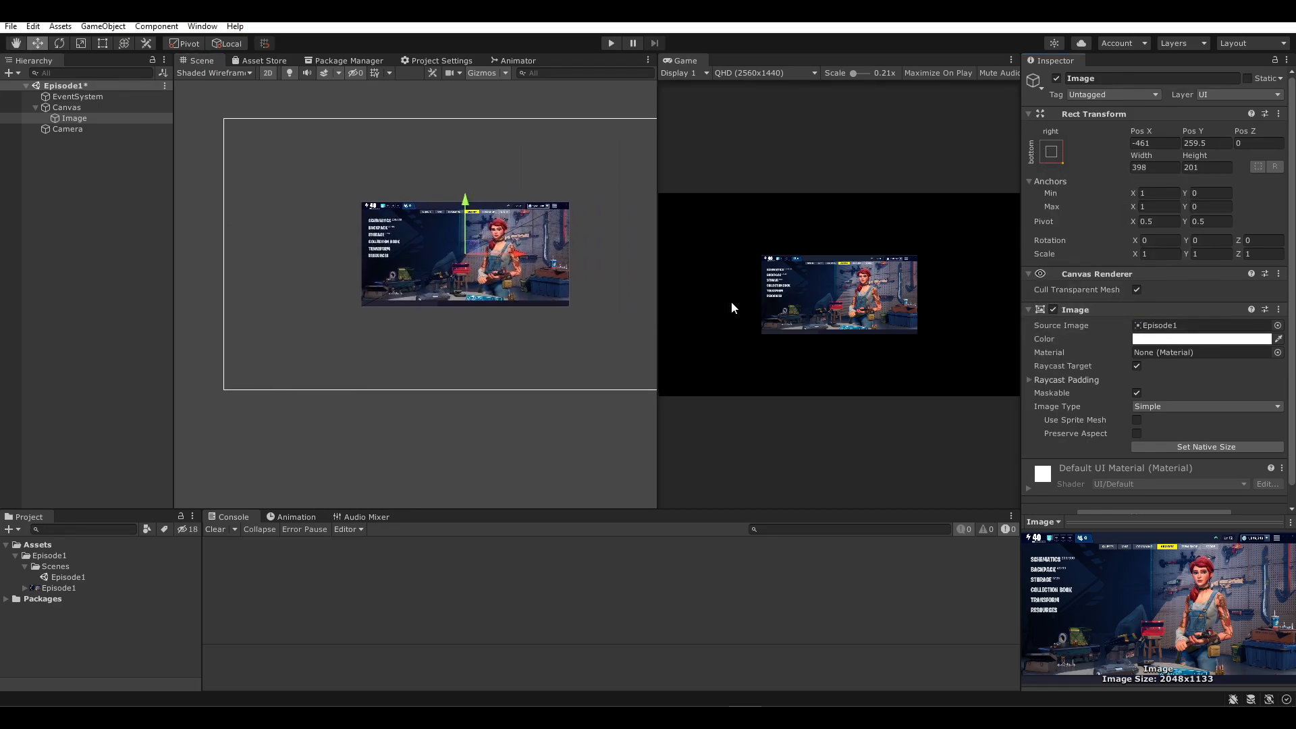
# - Try the bottom anchor preset with horizontal stretch on the Image
pyautogui.click(67, 107)
pyautogui.click(74, 118)
pyautogui.click(1051, 151)
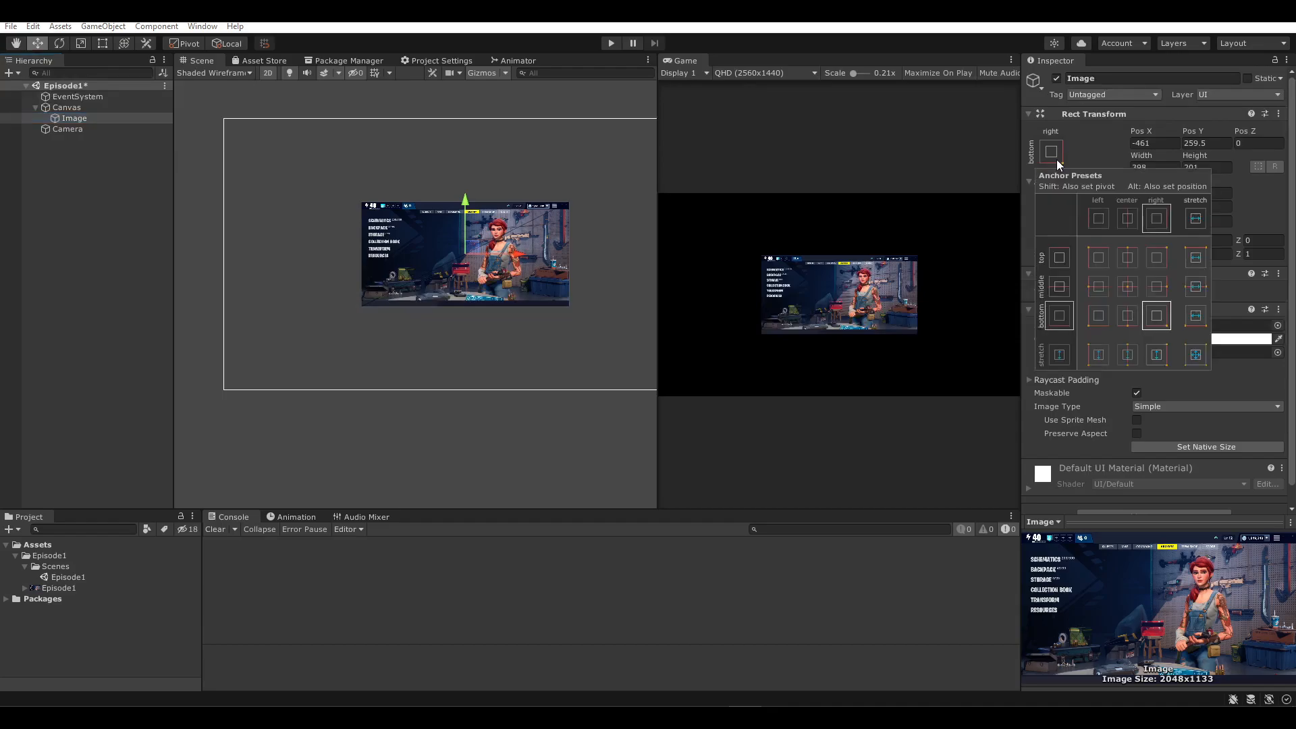
pyautogui.click(1199, 322)
pyautogui.scroll(-3, 320, 398)
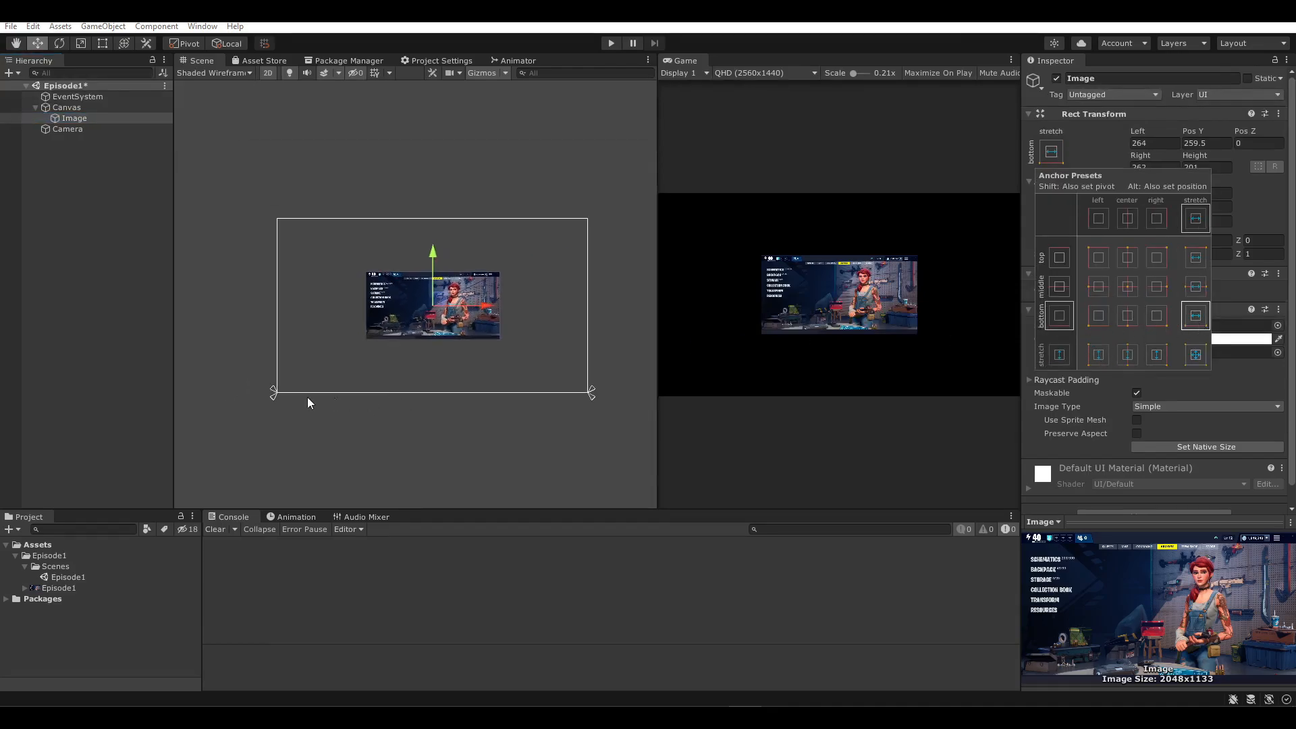
pyautogui.click(1001, 80)
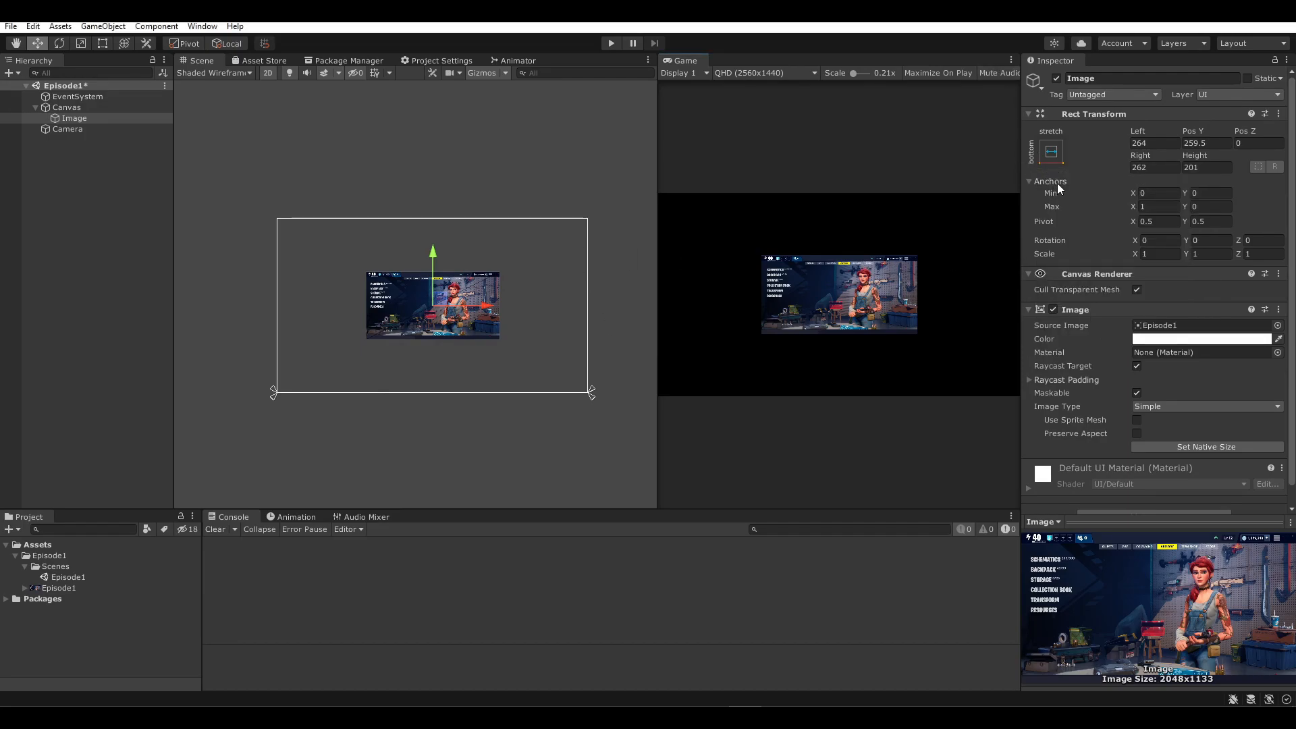
# - Anchor the Image to all four Canvas corners with the preset that stretches horizontally and vertically
pyautogui.click(1052, 156)
pyautogui.click(917, 84)
pyautogui.click(1052, 153)
pyautogui.click(1193, 356)
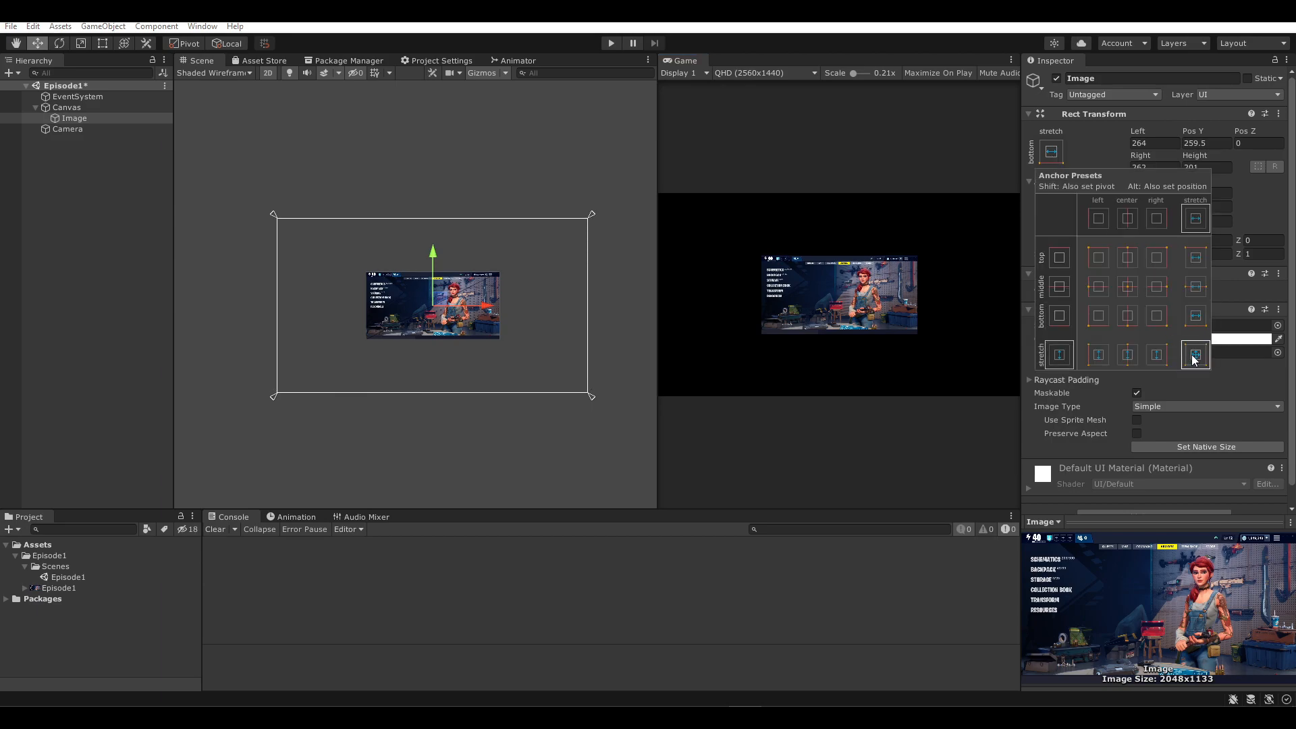
# - Examine the Image's Min and Max anchor values against the matching corner anchors on the Canvas
pyautogui.click(829, 152)
pyautogui.click(1152, 194)
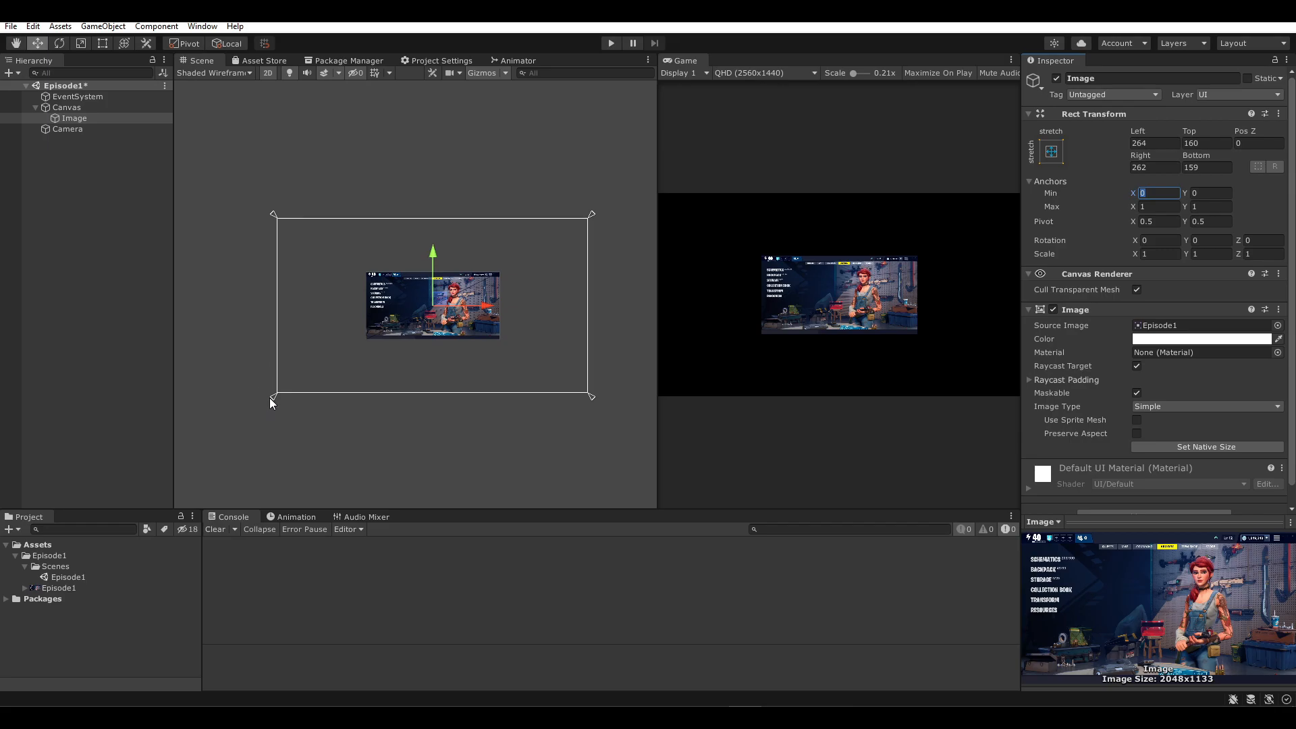
pyautogui.click(1155, 207)
pyautogui.moveTo(593, 399)
pyautogui.mouseDown()
pyautogui.moveTo(565, 391)
pyautogui.moveTo(577, 383)
pyautogui.moveTo(604, 416)
pyautogui.mouseUp()
pyautogui.click(1199, 194)
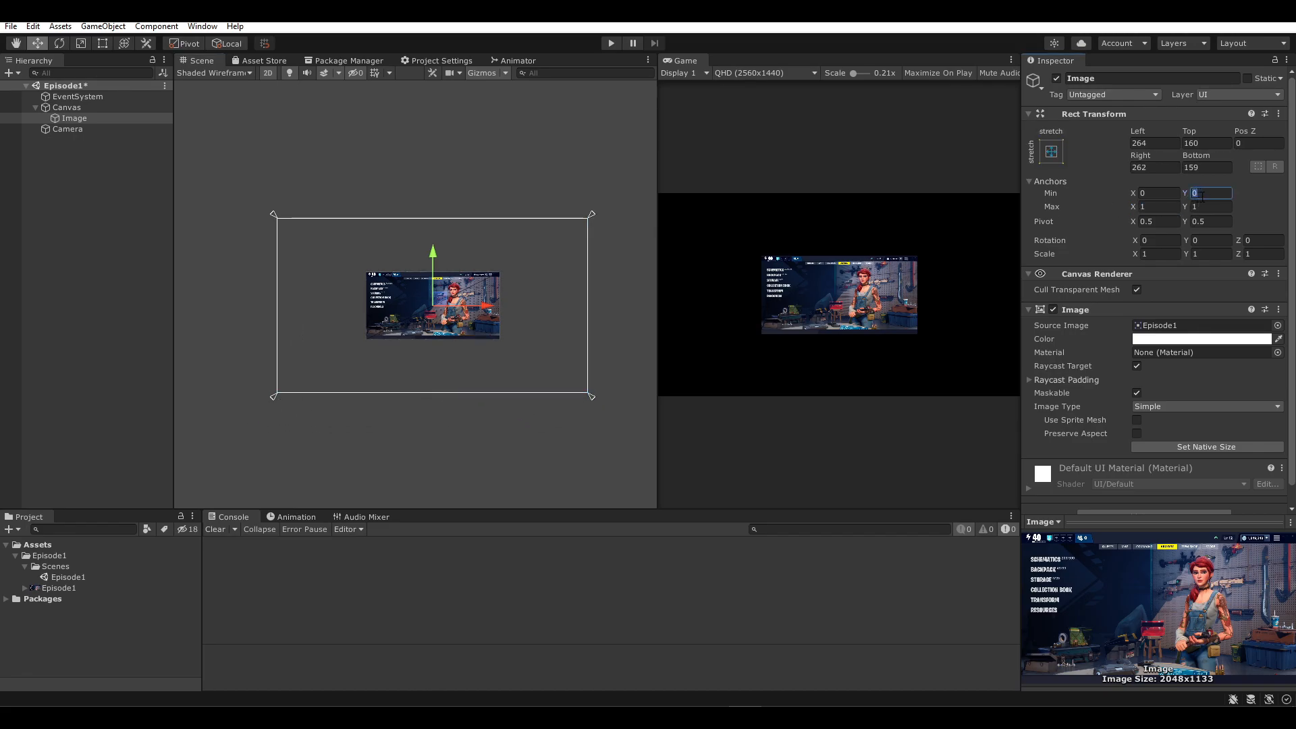
pyautogui.press('Tab')
pyautogui.press('Tab')
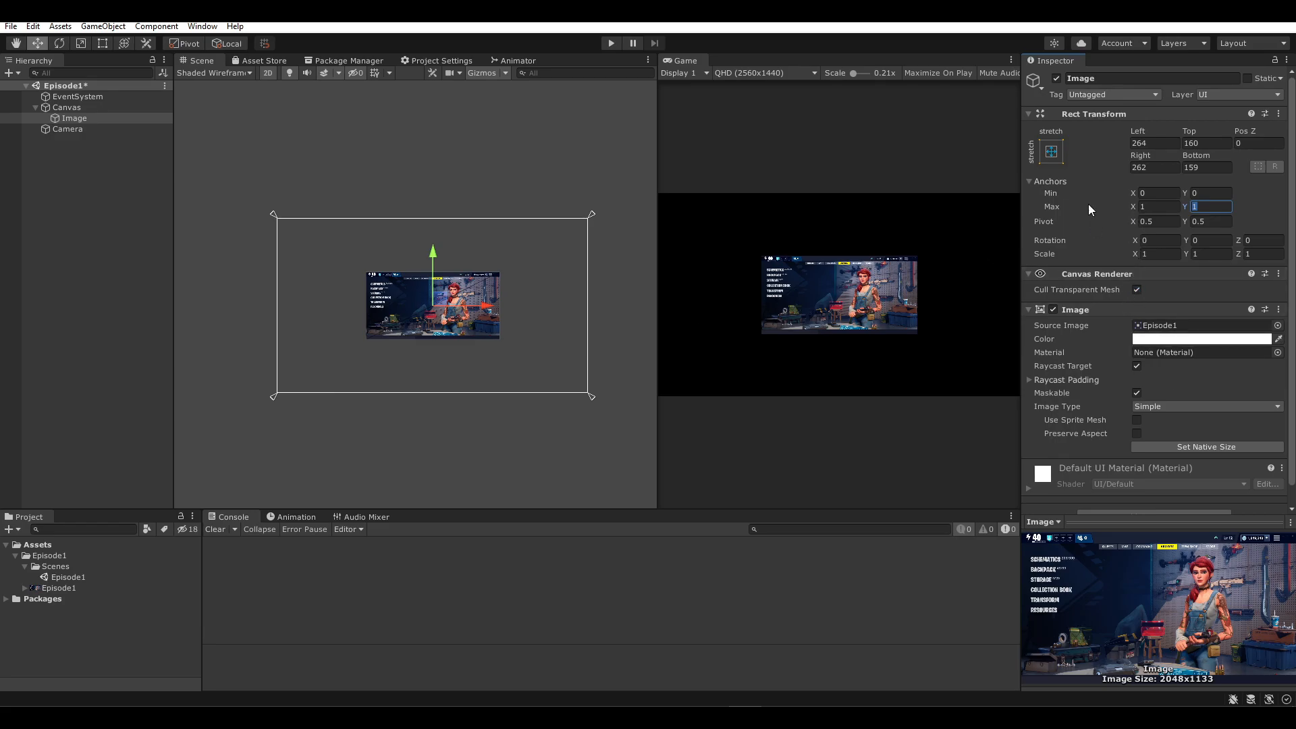
# - Try a Left offset of 0 on the stretched Image, and go back to its original offset
pyautogui.click(1206, 143)
pyautogui.click(1209, 166)
pyautogui.click(1159, 167)
pyautogui.click(1248, 144)
pyautogui.click(1156, 144)
pyautogui.click(1206, 143)
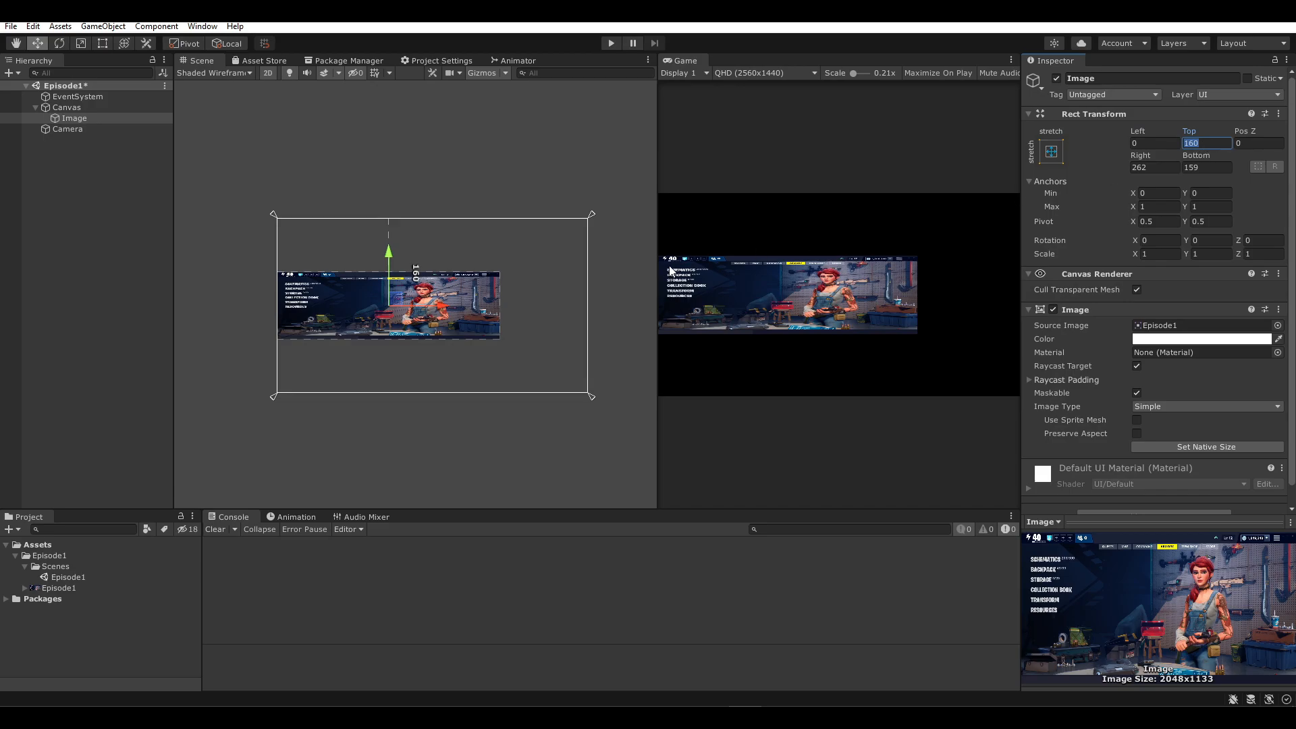
pyautogui.scroll(4, 434, 322)
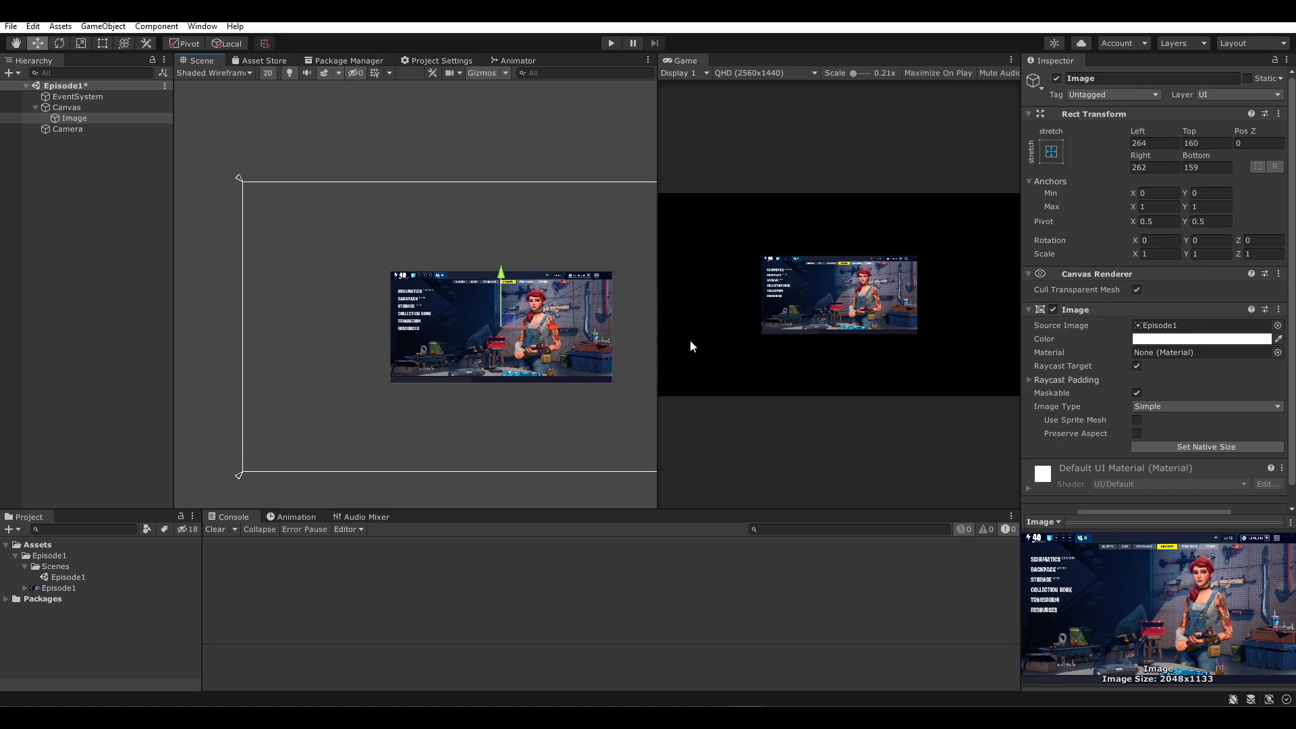
# - Set the Image's Left and Right offsets to 0 so it spans the full Canvas width
pyautogui.click(1140, 145)
pyautogui.doubleClick(1140, 144)
pyautogui.moveTo(1148, 128); pyautogui.dragTo(920, 127)
pyautogui.doubleClick(1172, 147)
pyautogui.write('0')
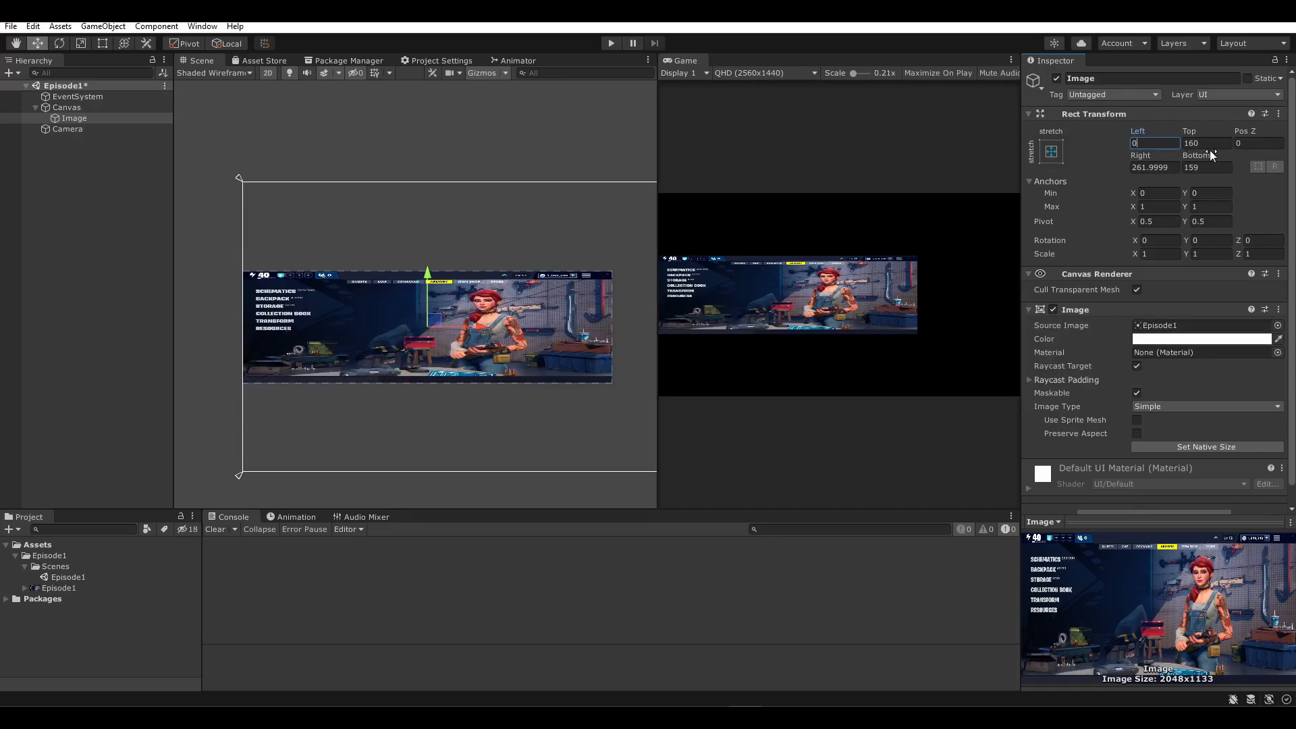
pyautogui.click(1149, 167)
pyautogui.write('0')
pyautogui.press('Return')
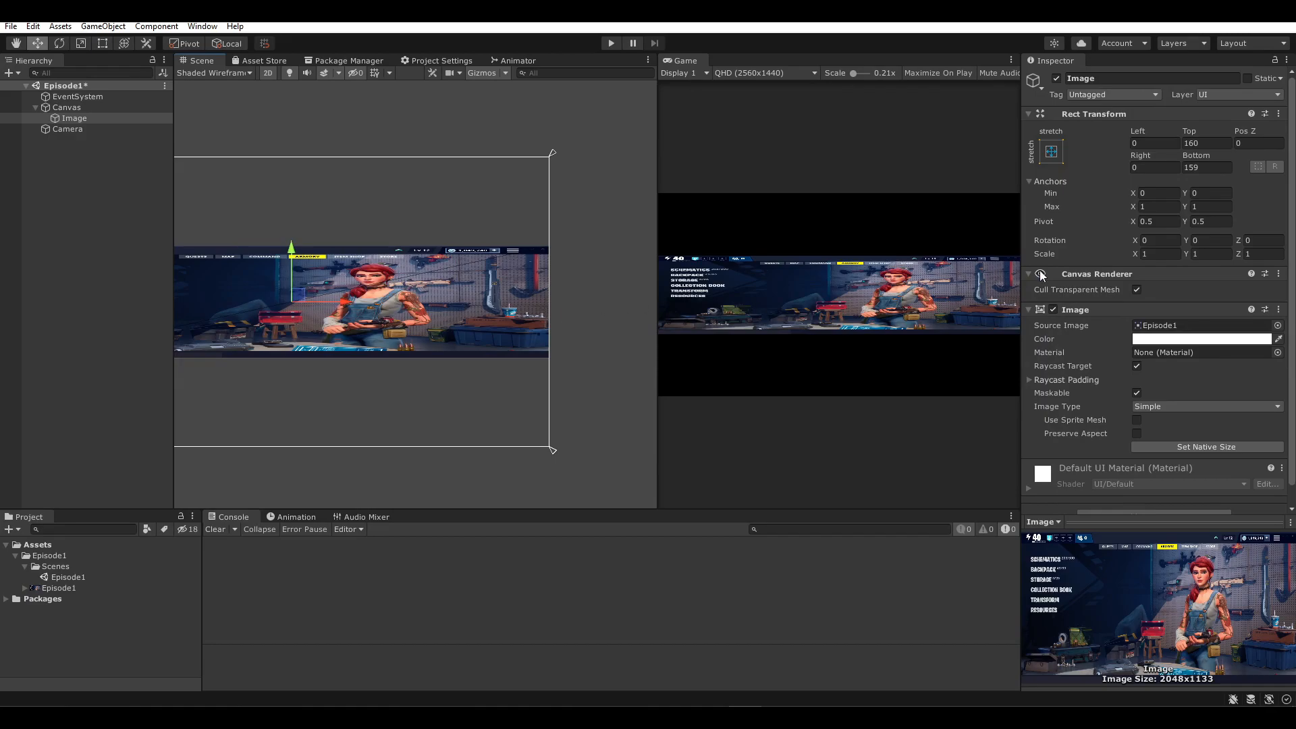
# - Set the Image's Top and Bottom offsets to 0 so it spans the full Canvas height
pyautogui.moveTo(476, 335); pyautogui.dragTo(544, 327, button='middle')
pyautogui.scroll(-4, 462, 325)
pyautogui.click(1208, 143)
pyautogui.write('0')
pyautogui.click(1204, 167)
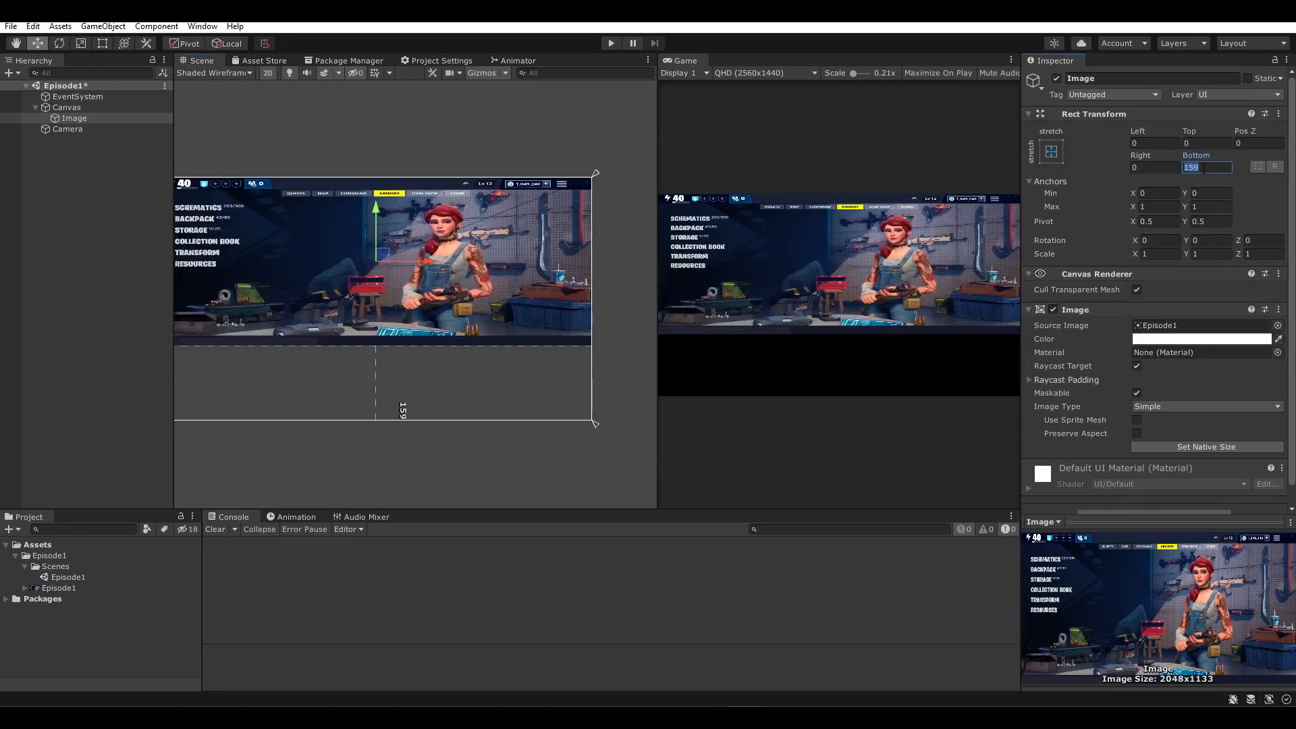
pyautogui.write('0')
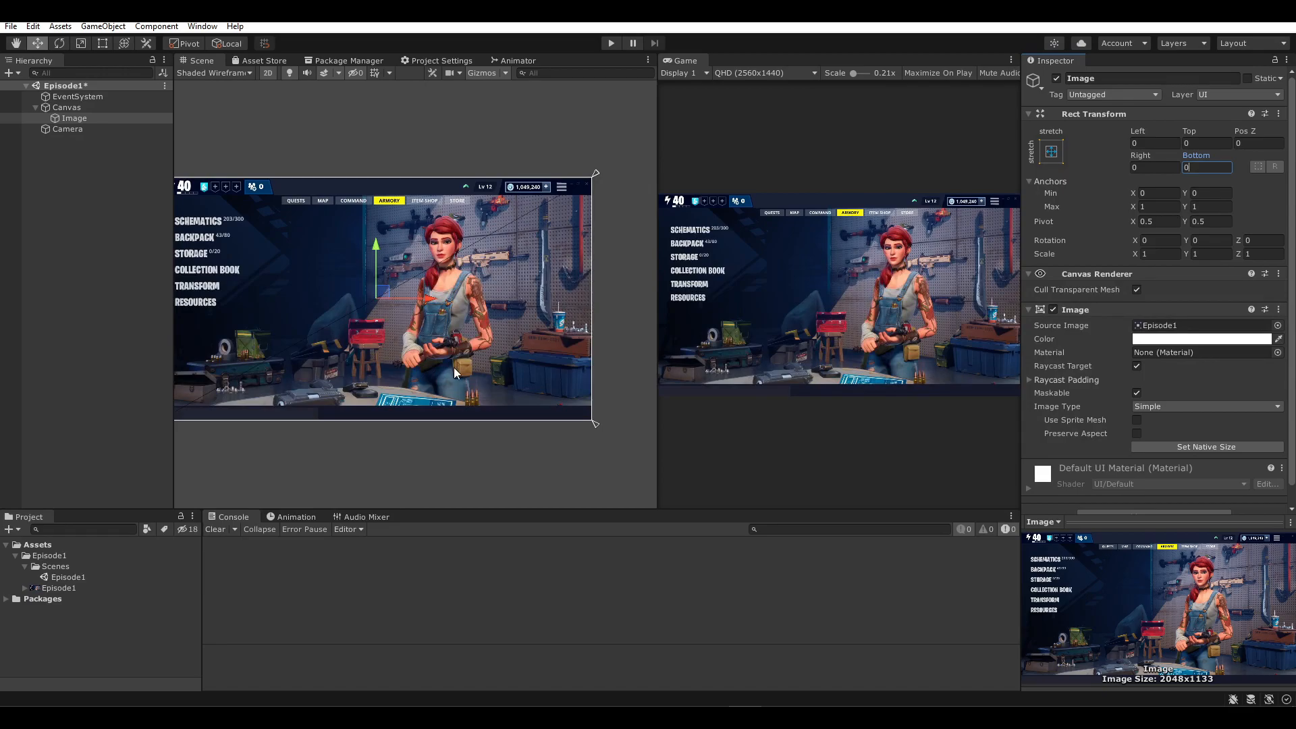
# - Undo the Image's offset changes and return it to the middle-center anchors
pyautogui.hotkey('ctrl', 'z')
pyautogui.hotkey('ctrl', 'z')
pyautogui.hotkey('ctrl', 'z')
pyautogui.hotkey('ctrl', 'z')
pyautogui.click(1051, 151)
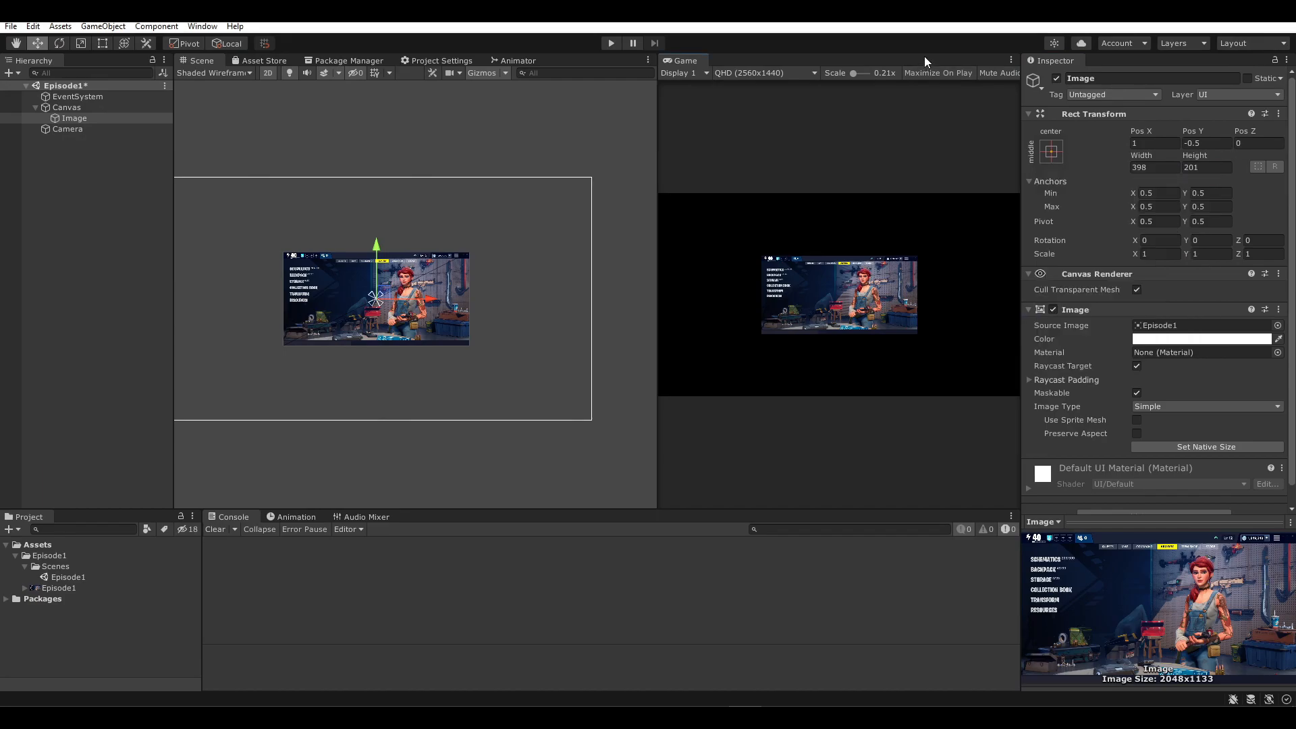
# - Reset the Image's Rect Transform component to its default values
pyautogui.click(1287, 60)
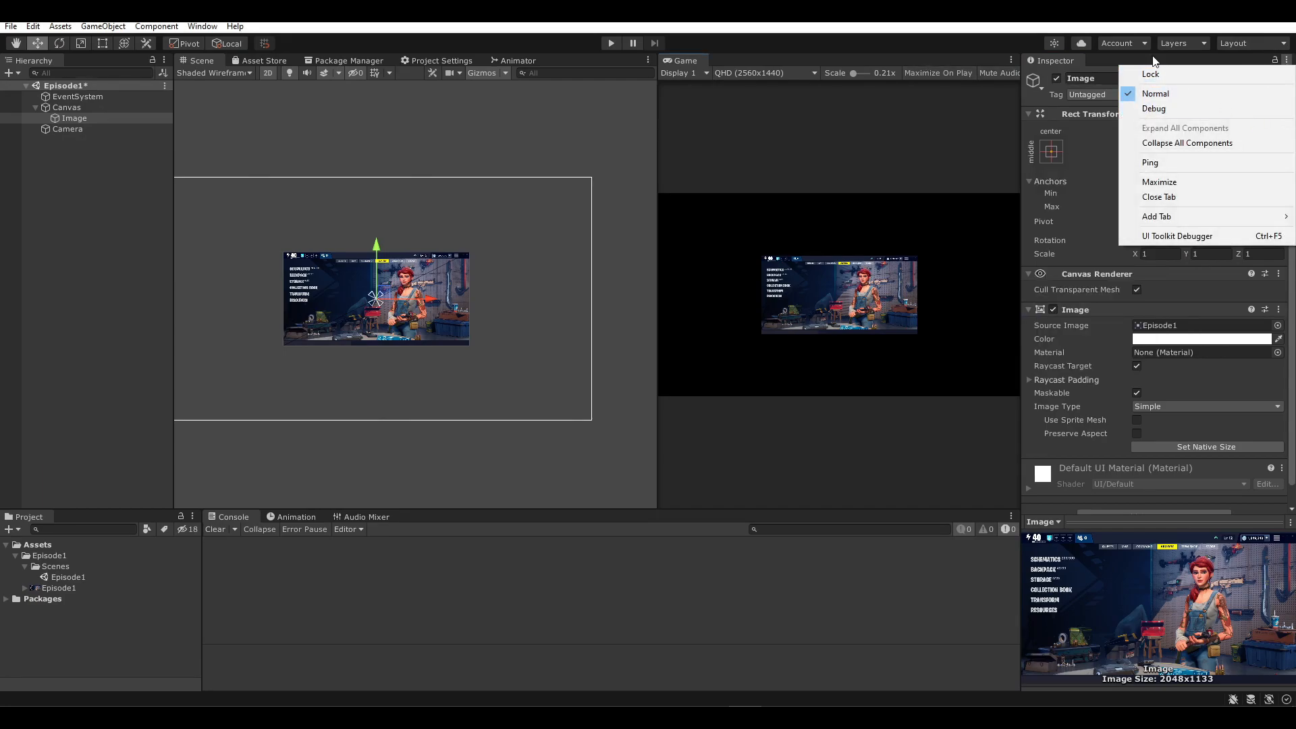
pyautogui.press('Escape')
pyautogui.click(1279, 113)
pyautogui.click(1275, 133)
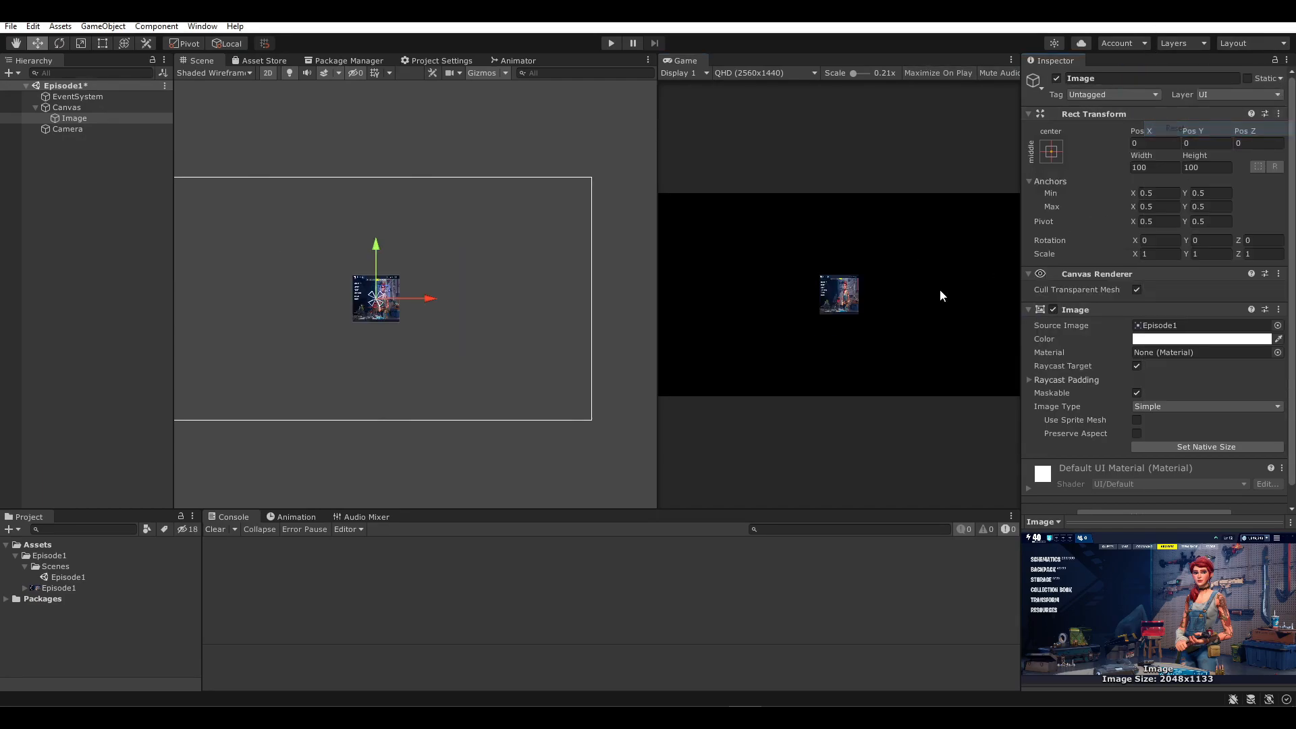
pyautogui.moveTo(470, 340); pyautogui.dragTo(587, 343, button='middle')
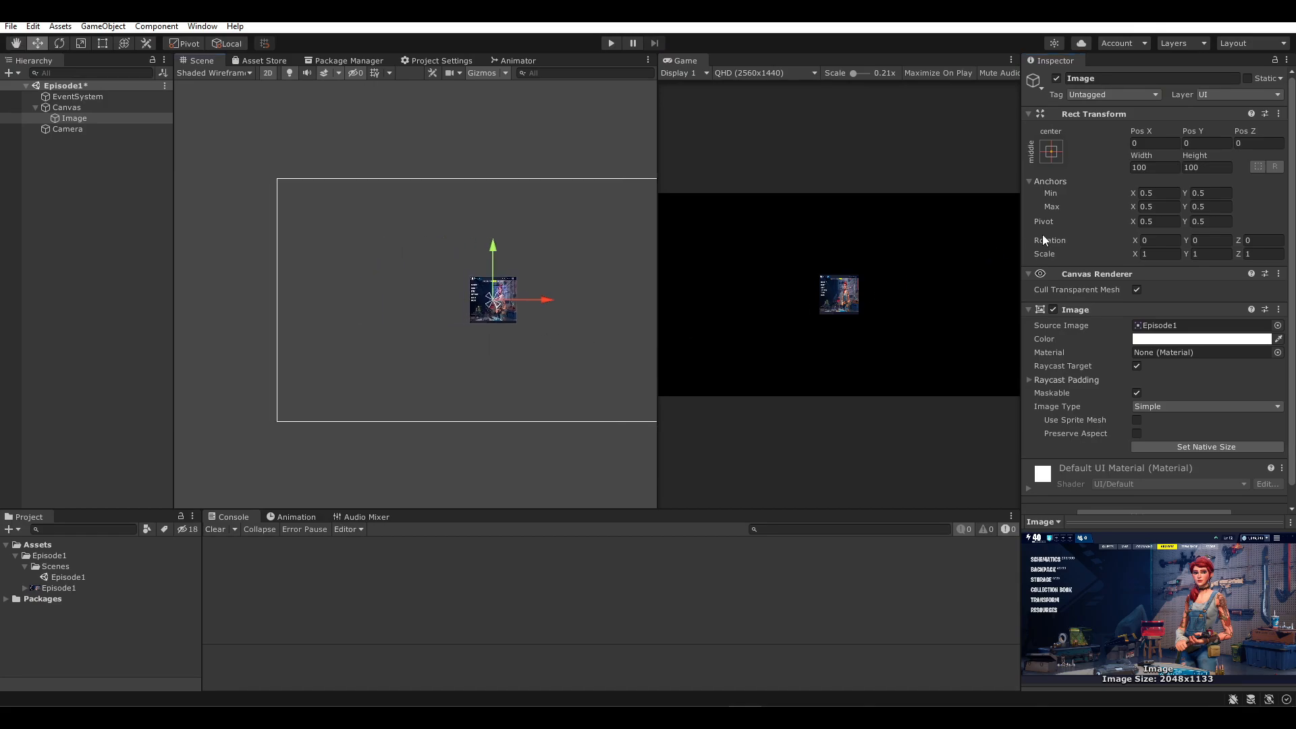
# - Anchor the Image with the top-left preset and set its Pos X and Pos Y to 0
pyautogui.click(1053, 152)
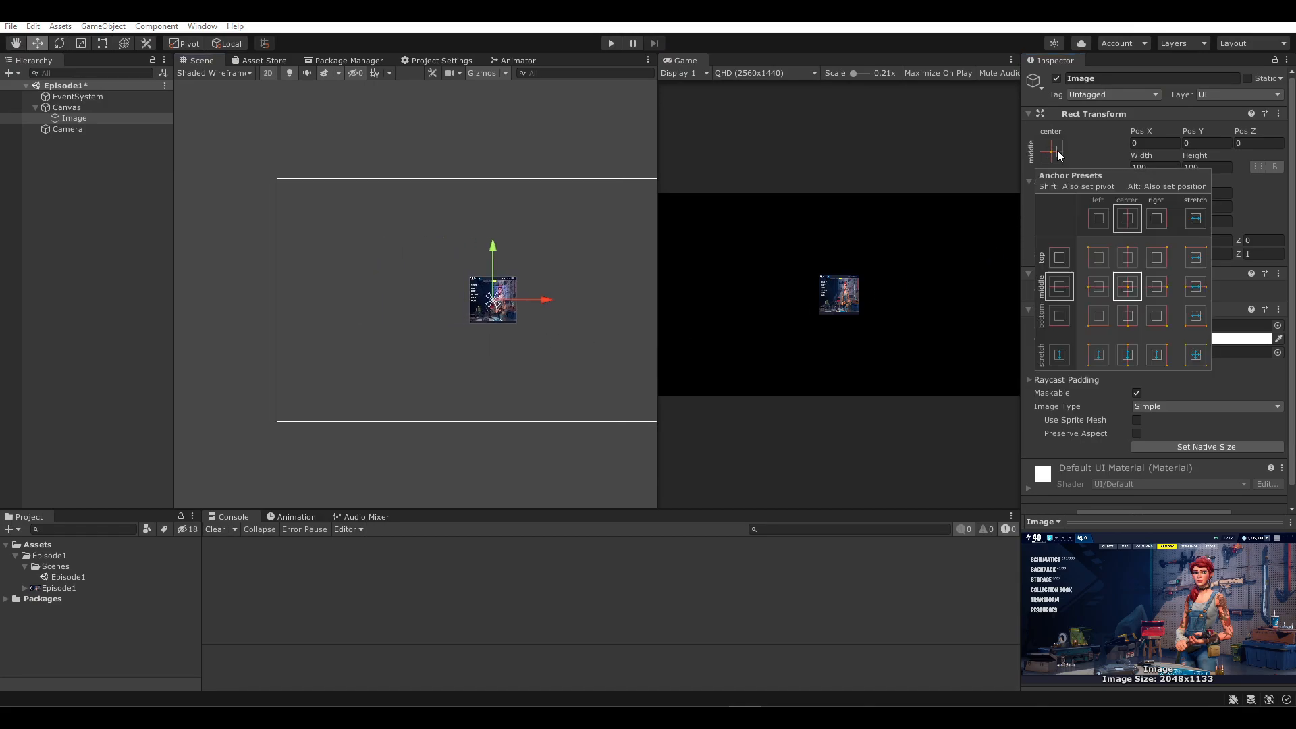
pyautogui.click(1045, 156)
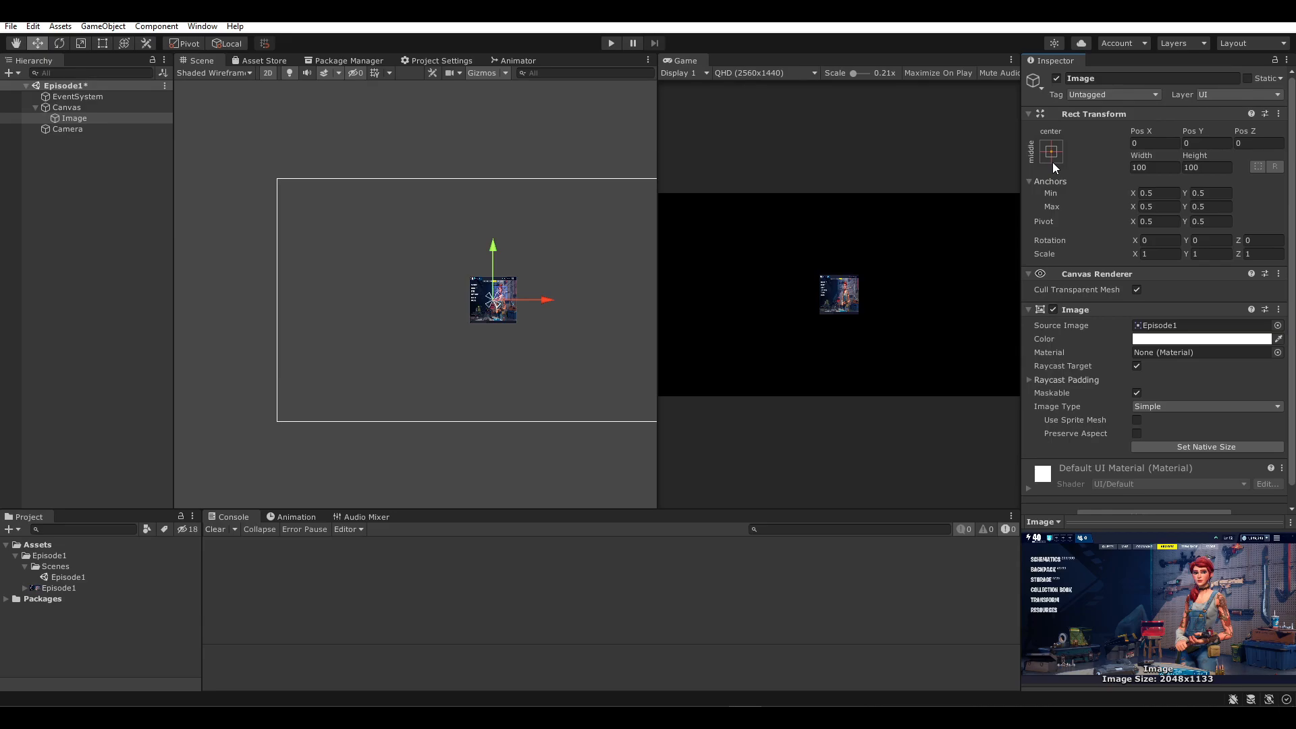
pyautogui.click(1052, 162)
pyautogui.click(1099, 257)
pyautogui.click(976, 169)
pyautogui.doubleClick(1160, 143)
pyautogui.write('0')
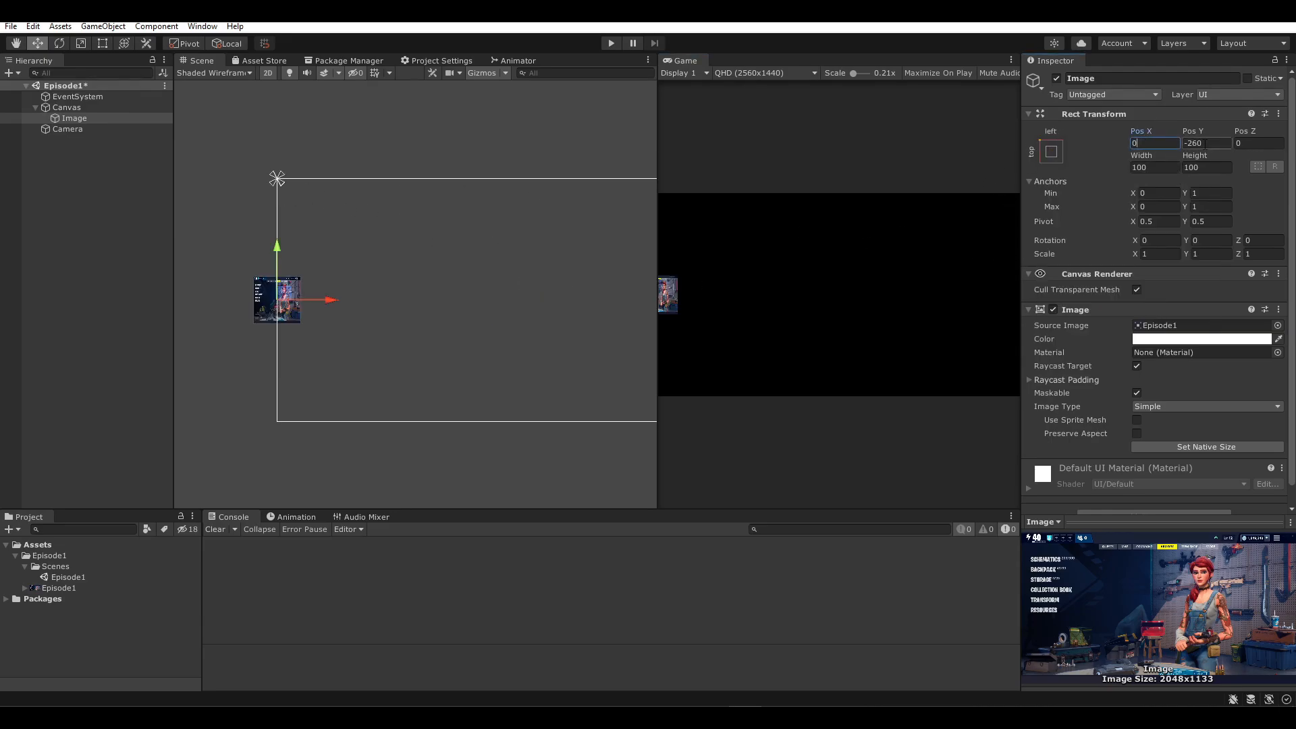
pyautogui.press('Tab')
pyautogui.write('0')
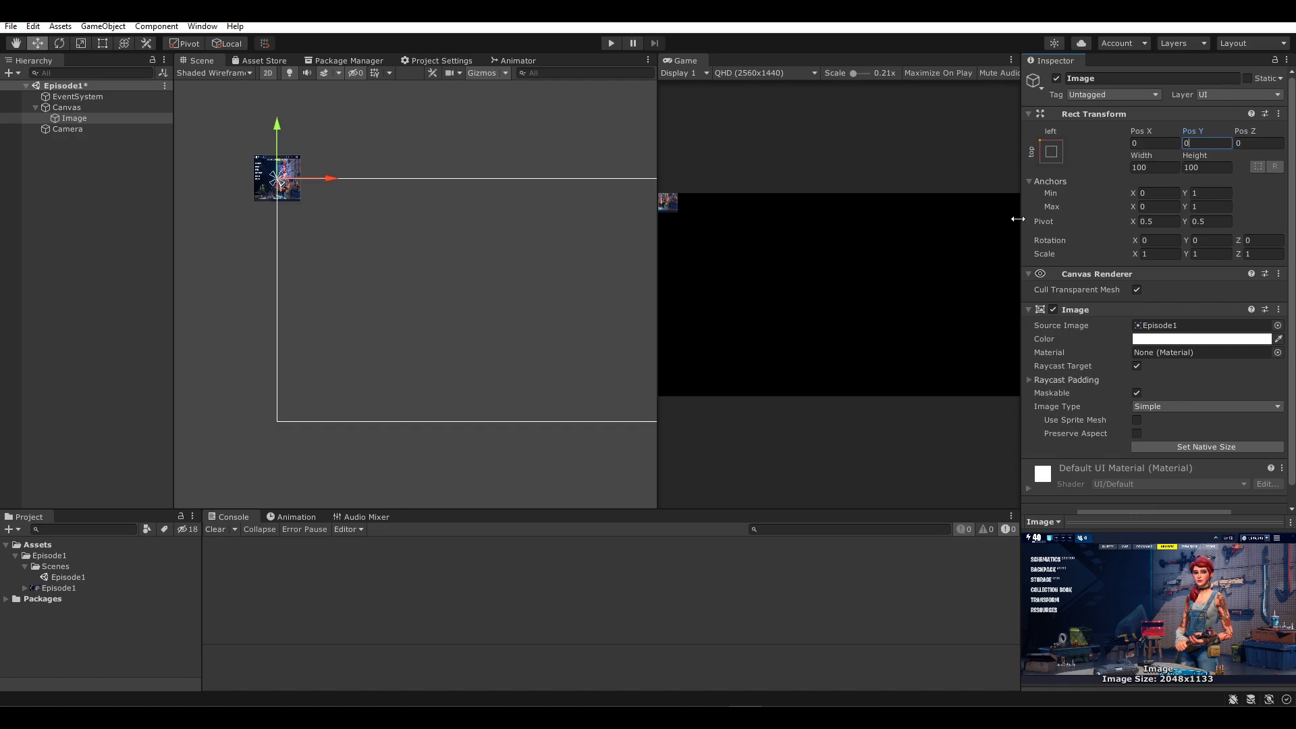
# - Undo the Image's position changes and apply the middle-center anchor preset again
pyautogui.hotkey('ctrl', 'z')
pyautogui.hotkey('ctrl', 'z')
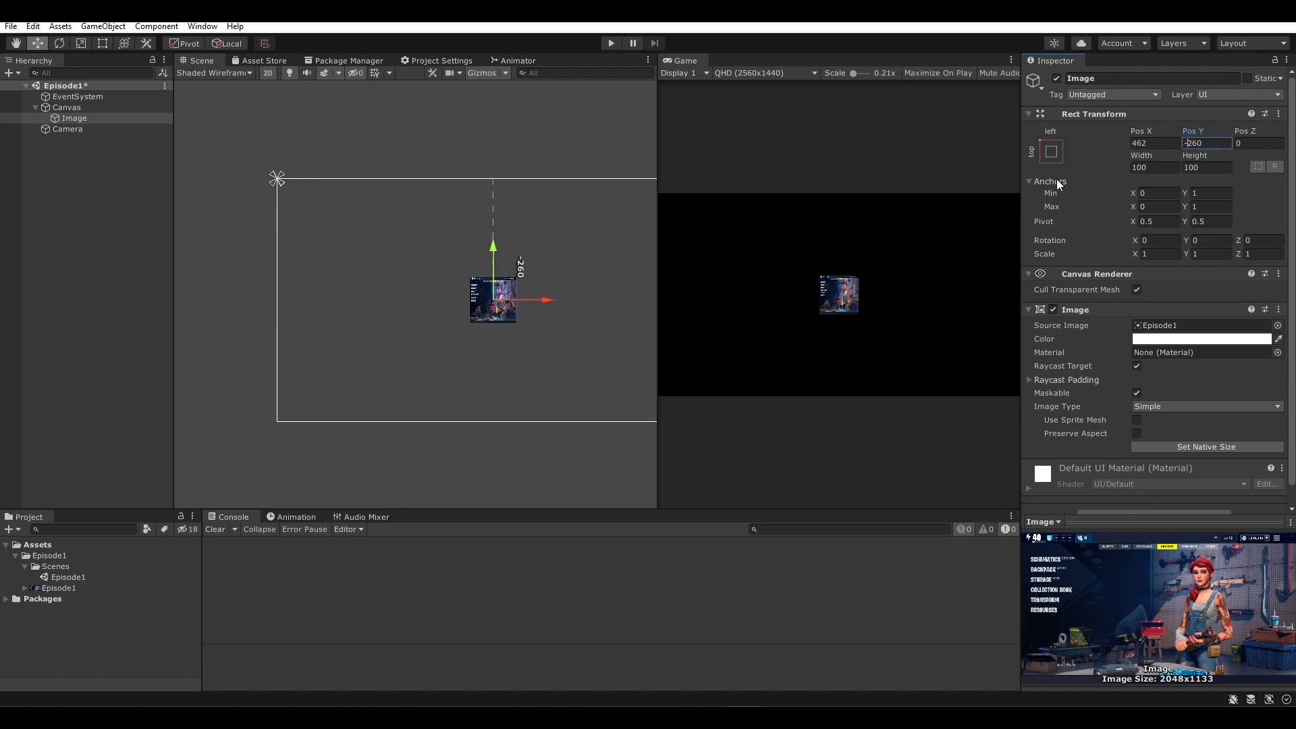
pyautogui.click(1056, 156)
pyautogui.click(1141, 299)
# - Fill the whole Canvas with the Image using the anchor preset that stretches both ways and also sets the position
pyautogui.click(1052, 154)
pyautogui.click(1052, 153)
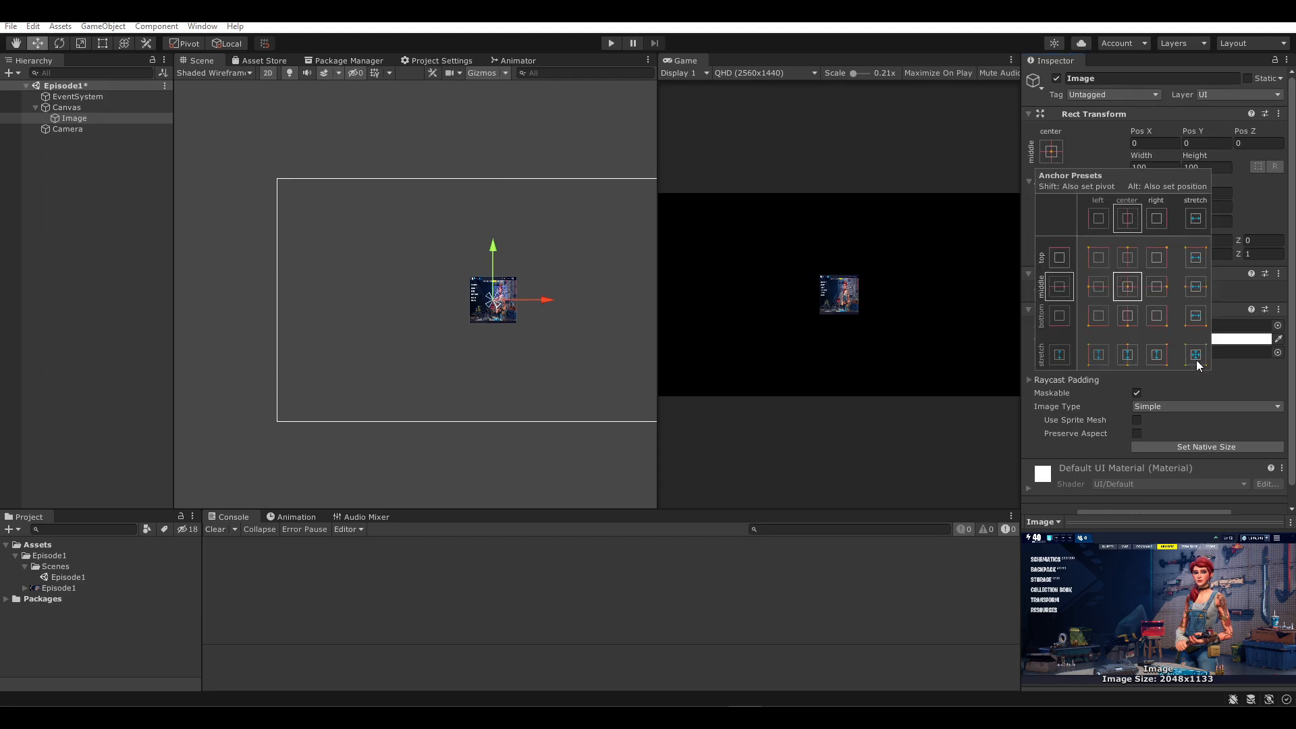
pyautogui.press('alt')
pyautogui.press('alt')
pyautogui.press('alt')
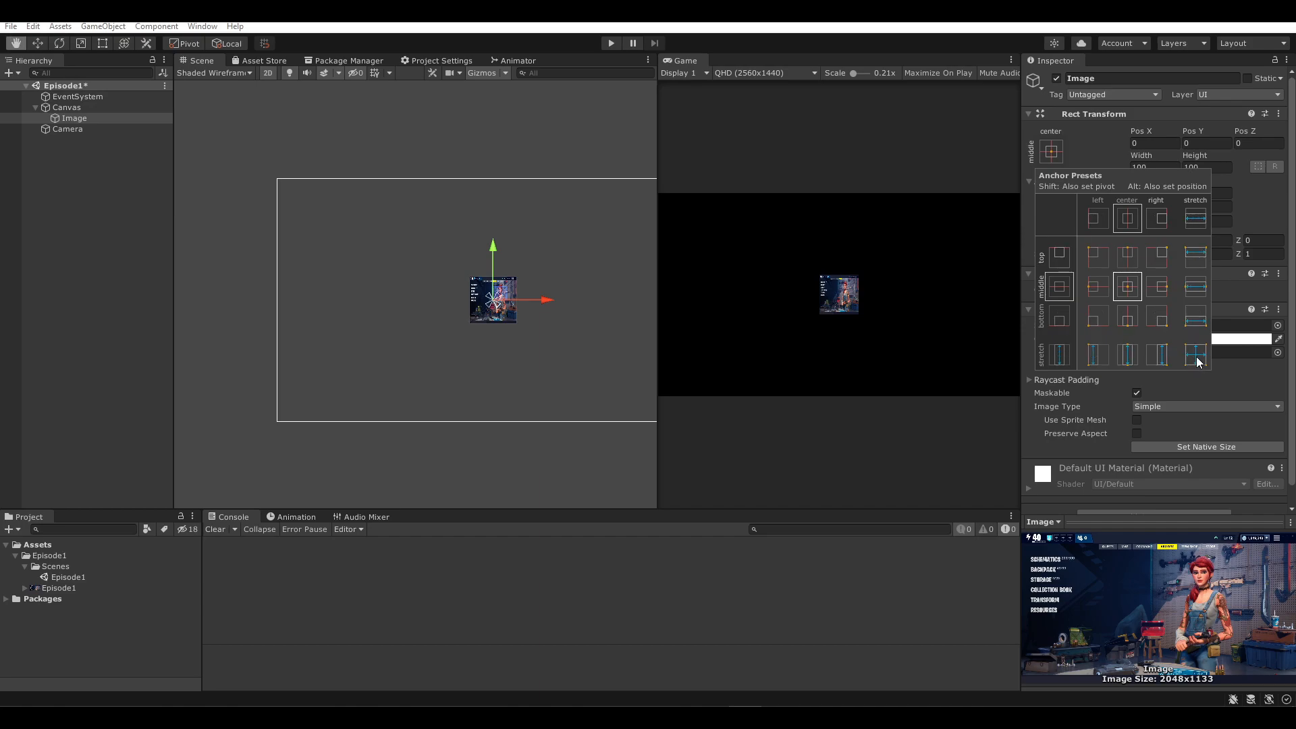
pyautogui.press('alt')
pyautogui.press('alt')
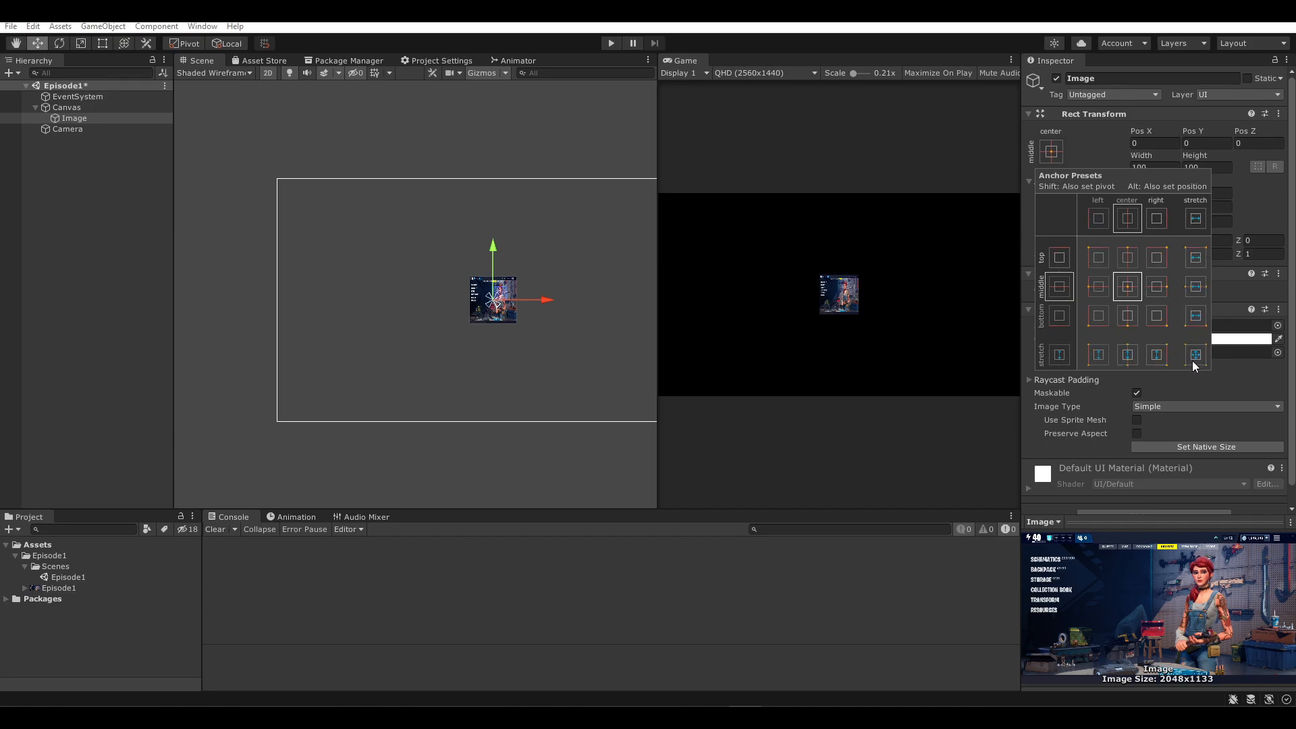
pyautogui.press('alt')
pyautogui.press('alt')
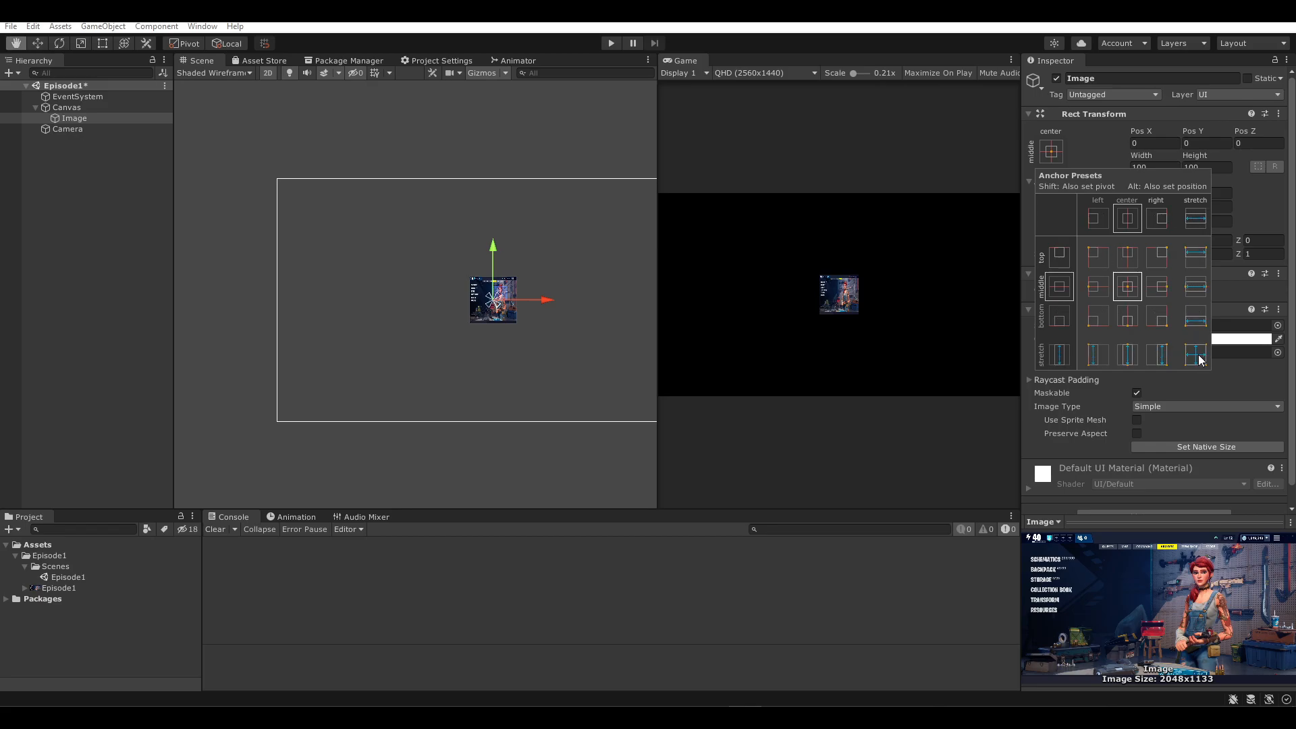
pyautogui.keyDown('alt'); pyautogui.click(1194, 359); pyautogui.keyUp('alt')
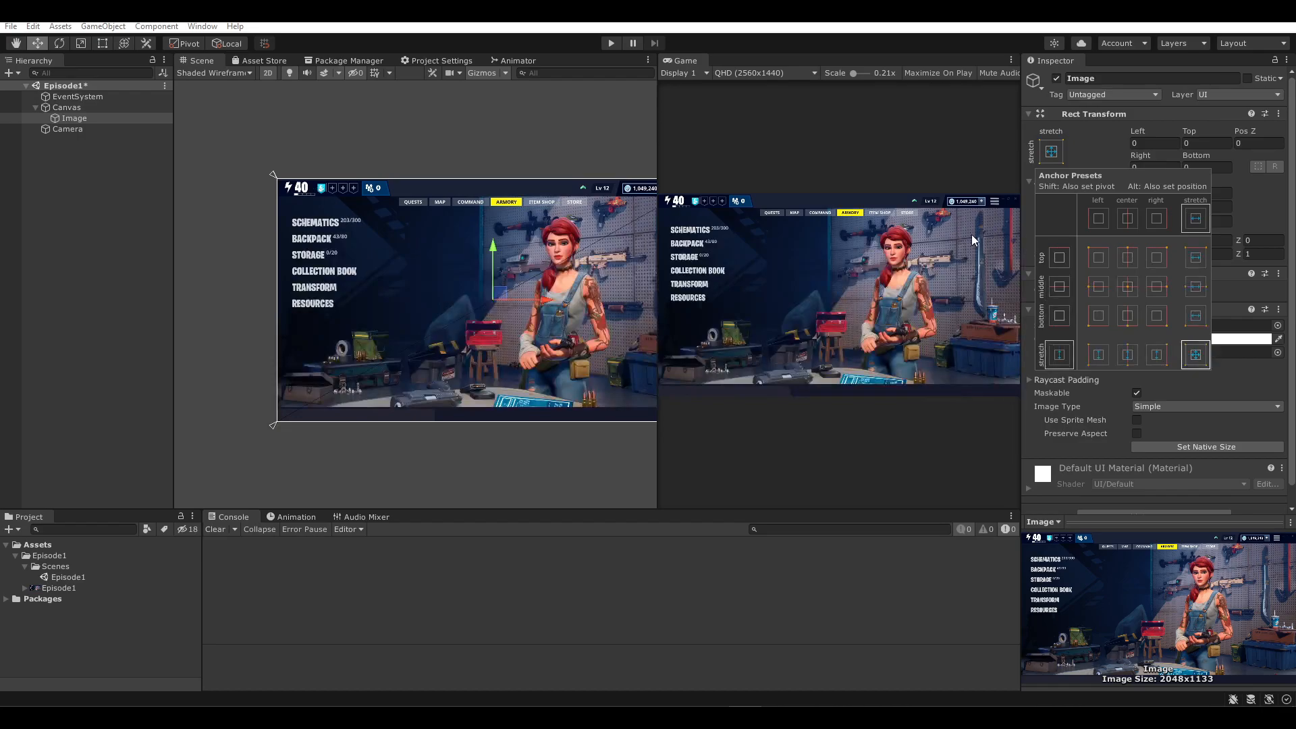
pyautogui.click(1048, 157)
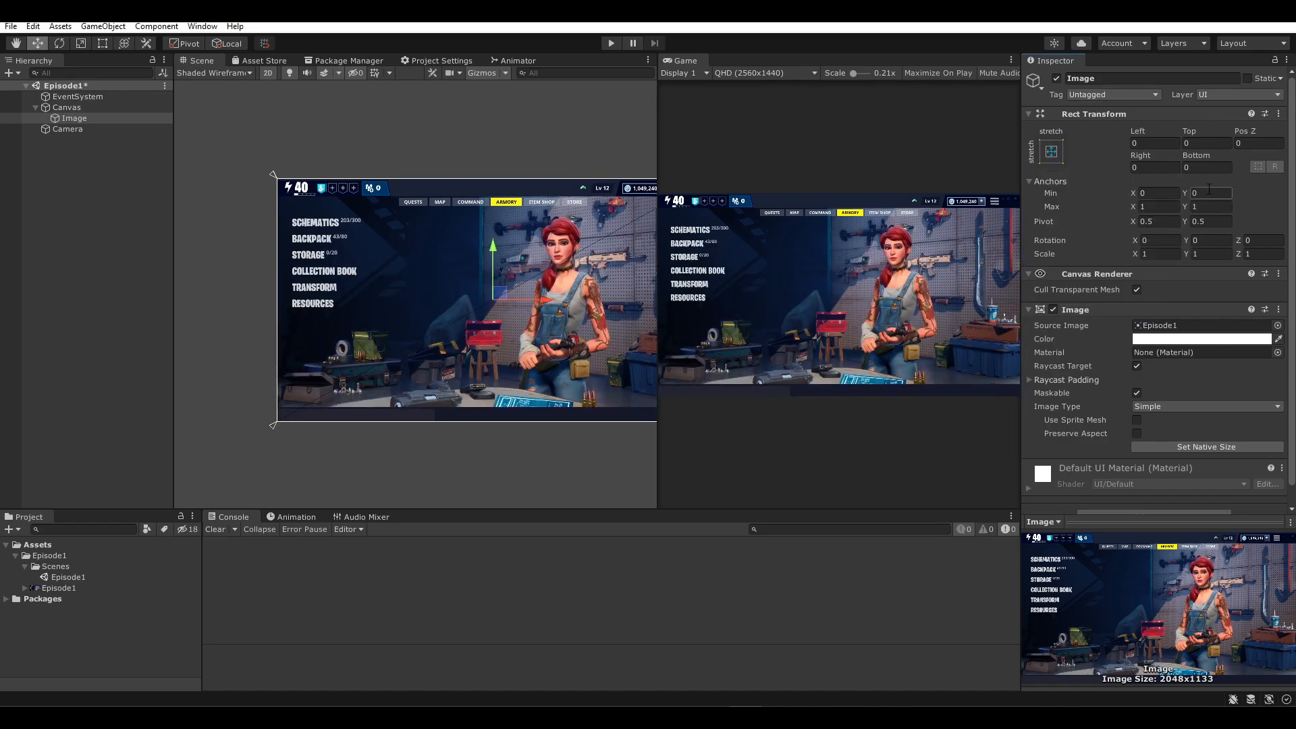
pyautogui.moveTo(585, 307); pyautogui.dragTo(492, 311, button='middle')
pyautogui.scroll(-7, 492, 309)
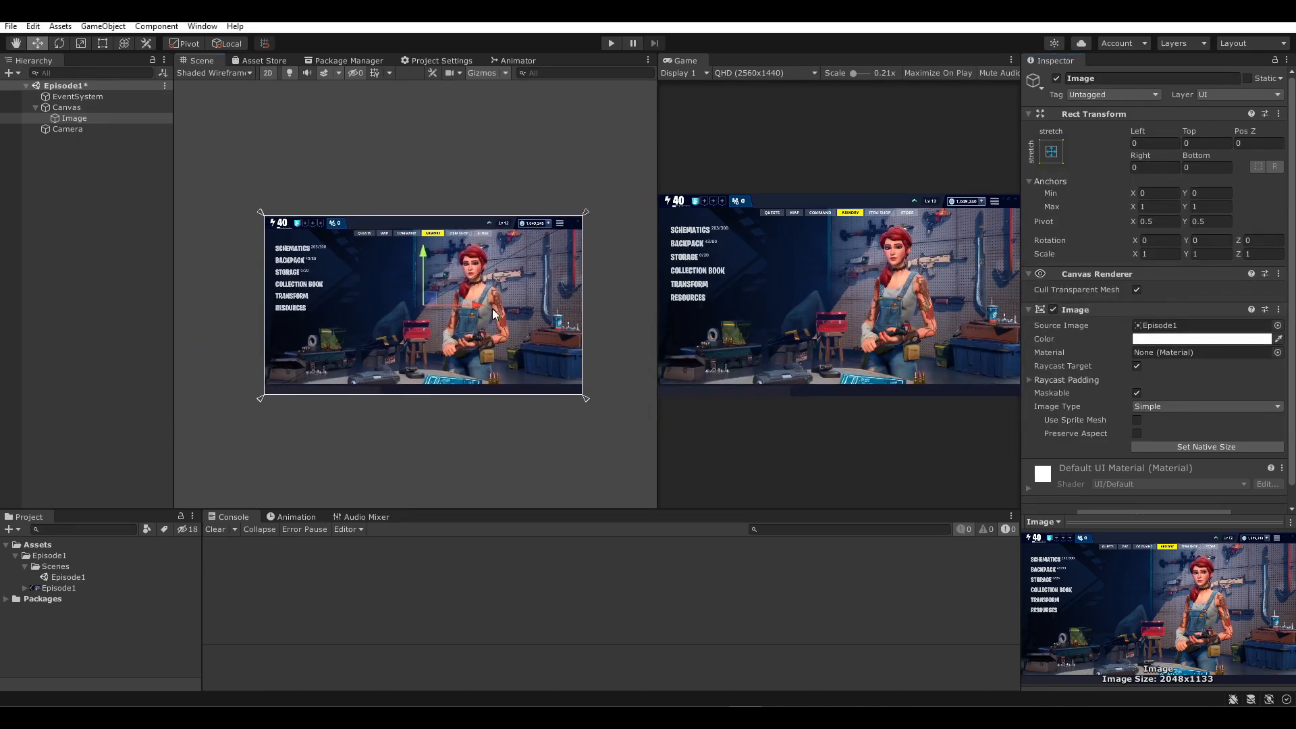
# - Maximize the Game view to inspect the full-screen menu image, and restore the layout
pyautogui.rightClick(691, 62)
pyautogui.click(717, 103)
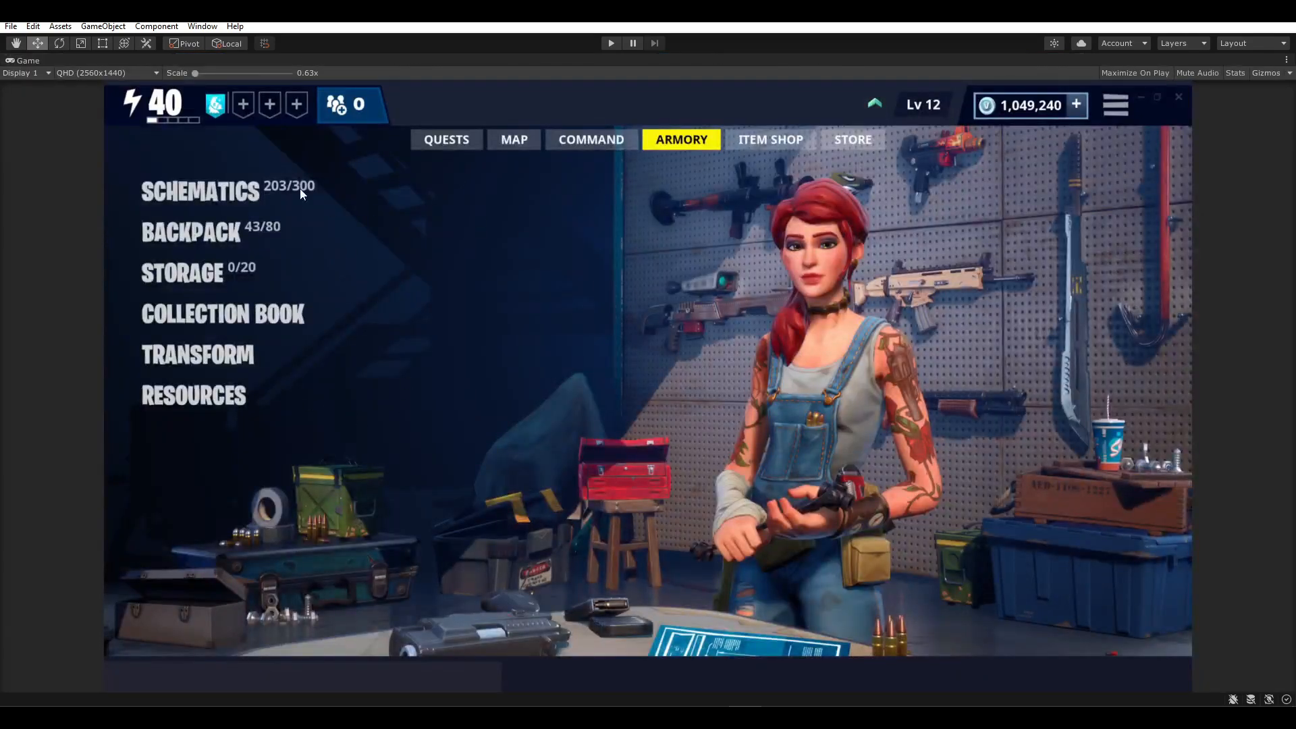
pyautogui.rightClick(35, 64)
pyautogui.click(67, 108)
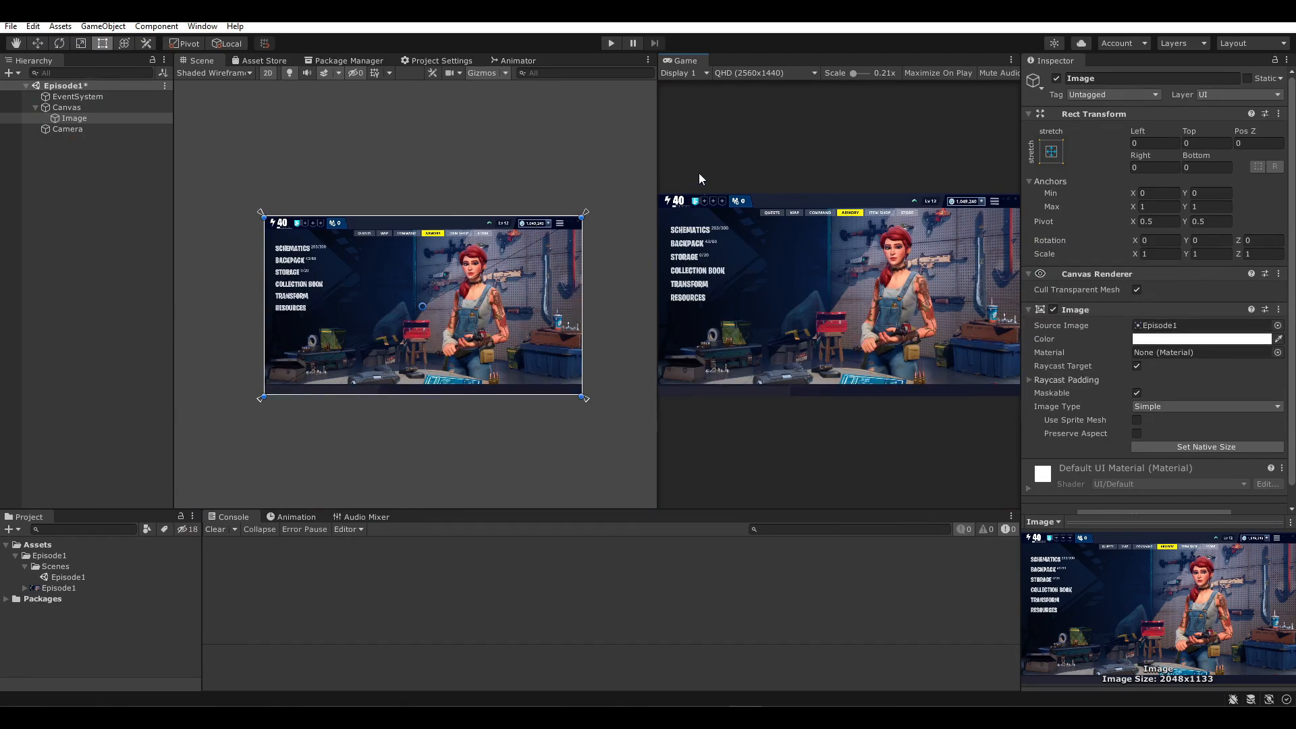
# - Switch the Game view resolution to Portrait (576x1024) and check the stretched Image in a maximized view
pyautogui.click(751, 74)
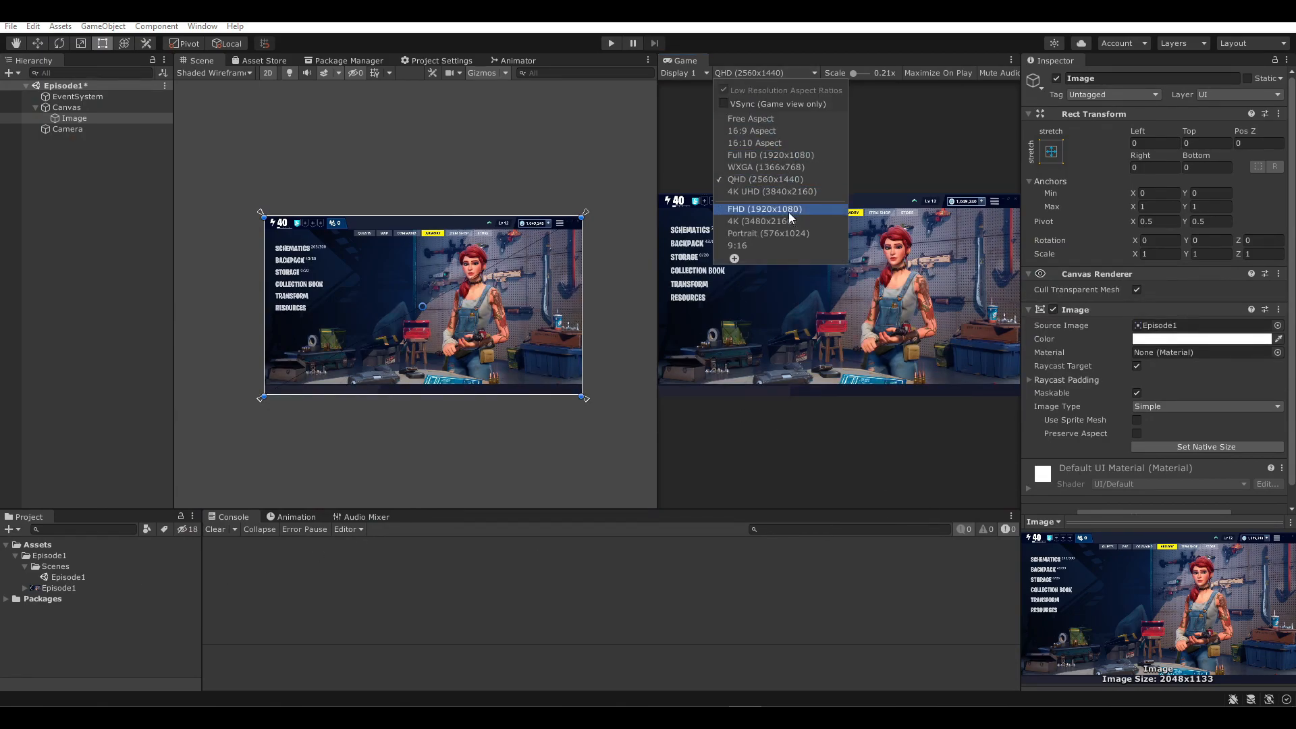
pyautogui.click(757, 233)
pyautogui.rightClick(671, 60)
pyautogui.click(695, 98)
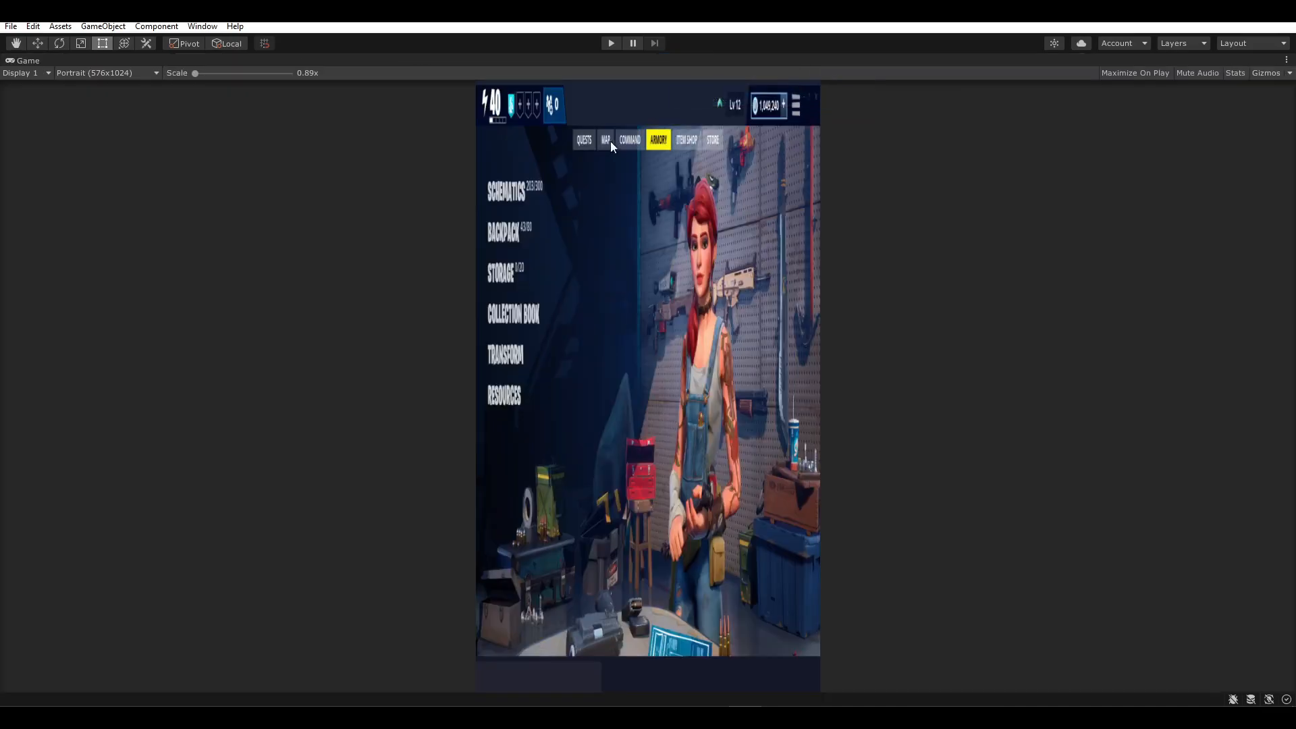
pyautogui.rightClick(47, 62)
pyautogui.click(95, 103)
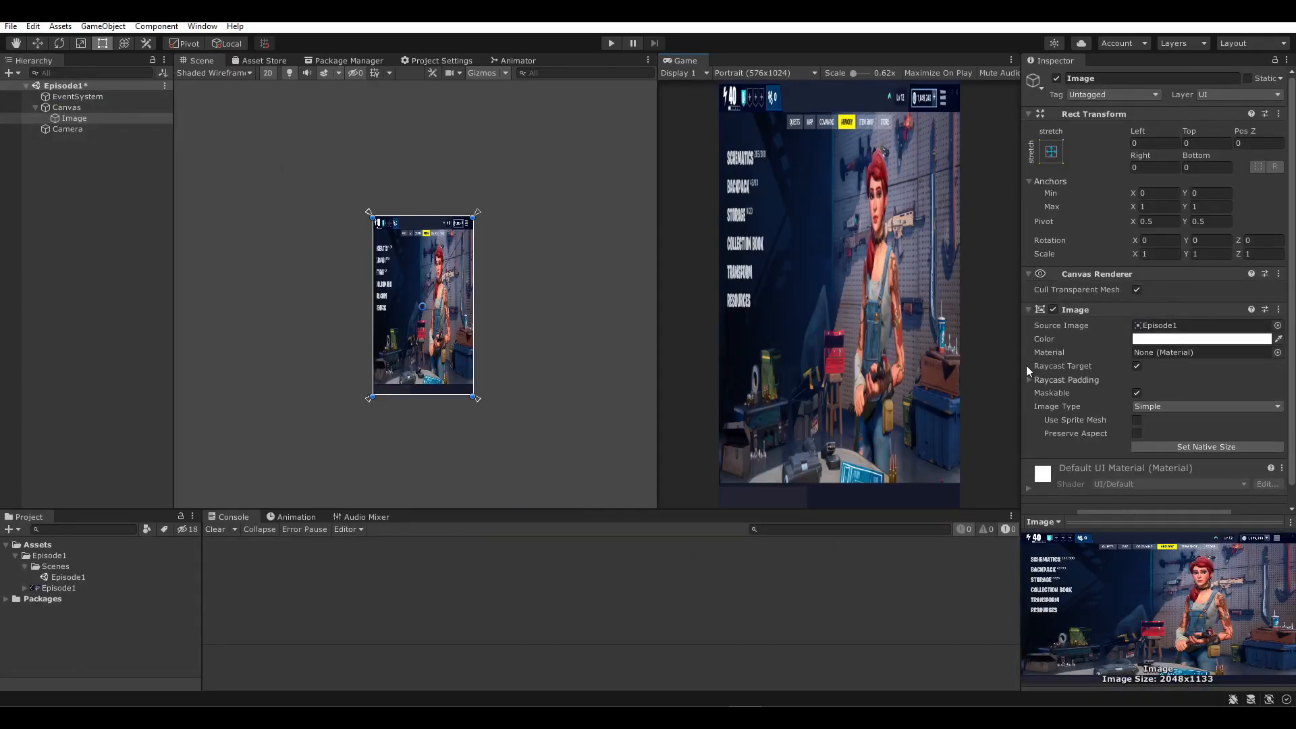
# - Toggle Preserve Aspect on the Image to compare the results, leaving it enabled
pyautogui.click(76, 107)
pyautogui.click(76, 118)
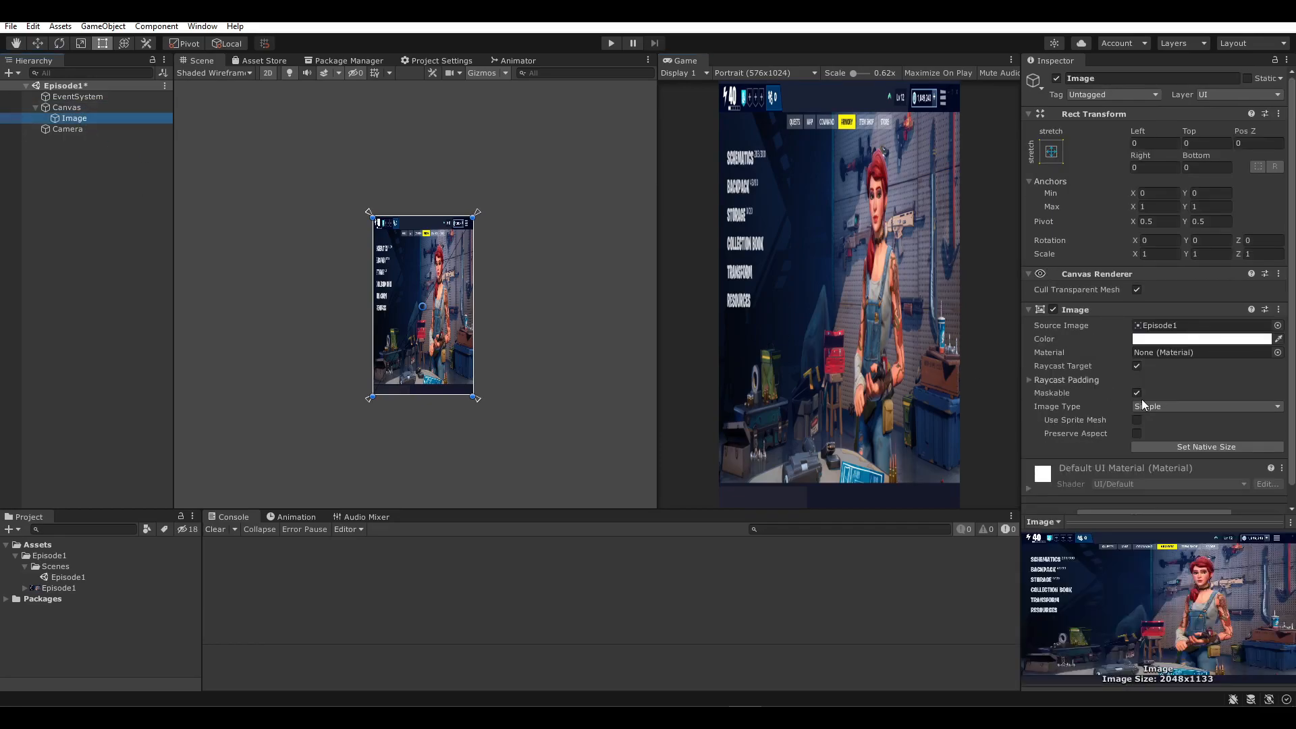
pyautogui.scroll(-1, 1138, 412)
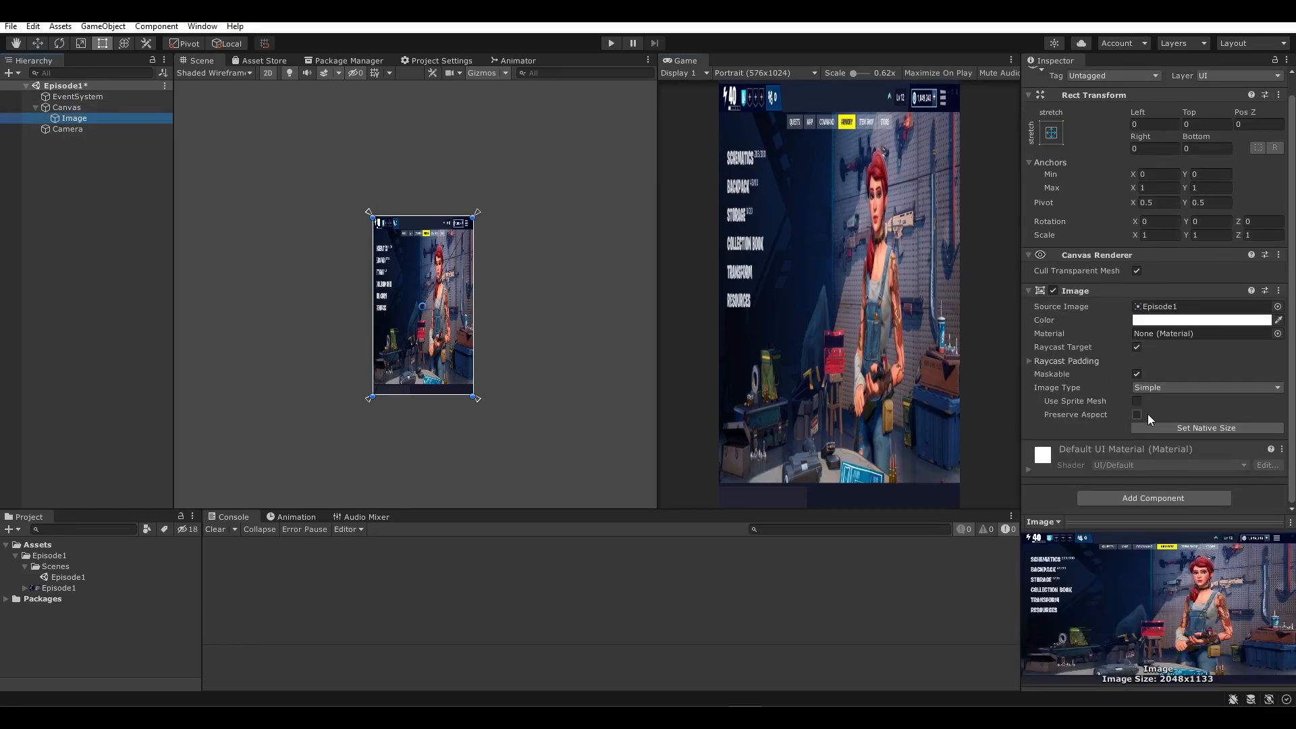
pyautogui.click(1137, 415)
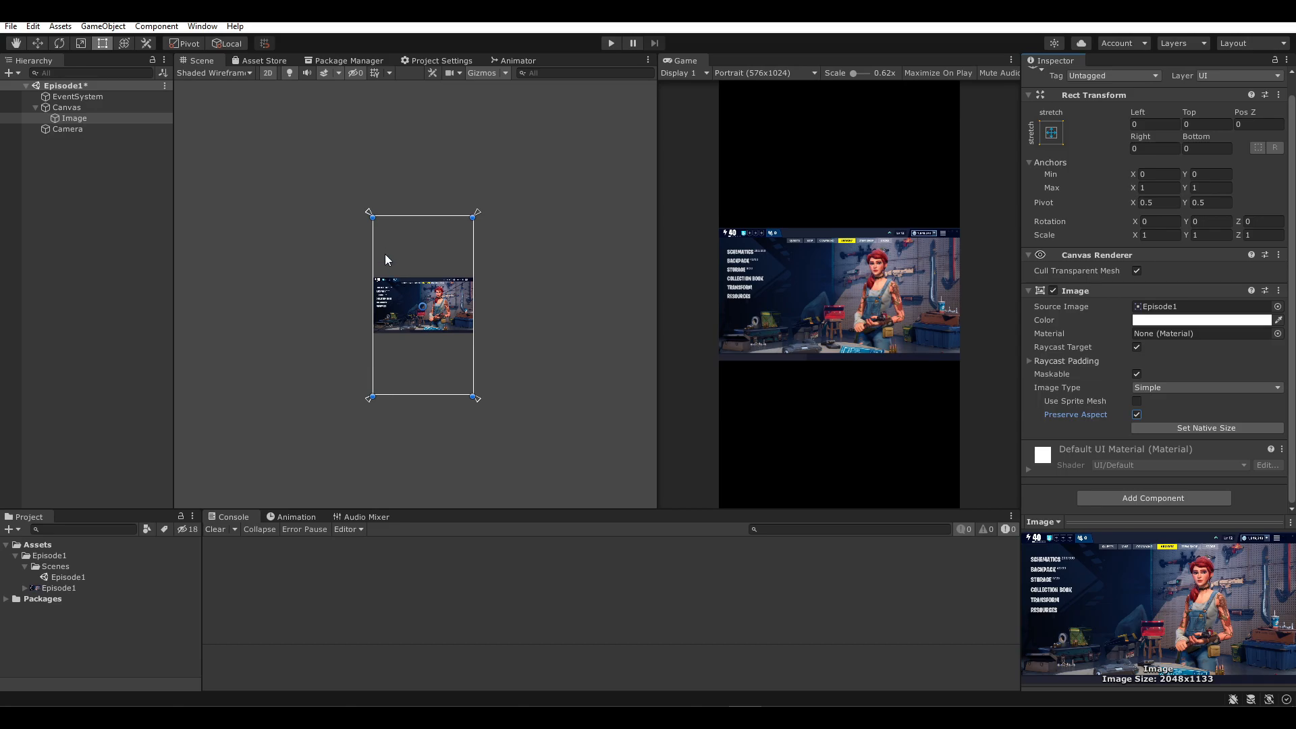
pyautogui.click(1138, 414)
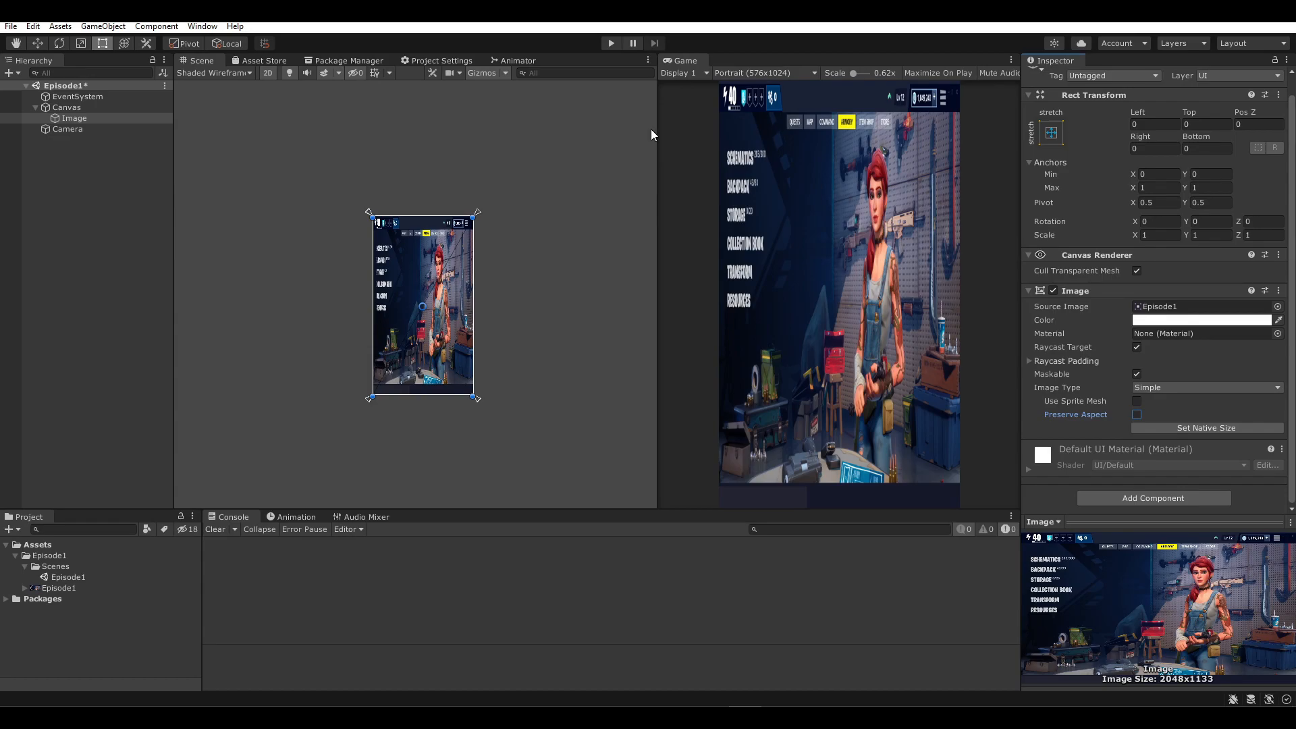
pyautogui.click(1137, 416)
pyautogui.scroll(5, 440, 357)
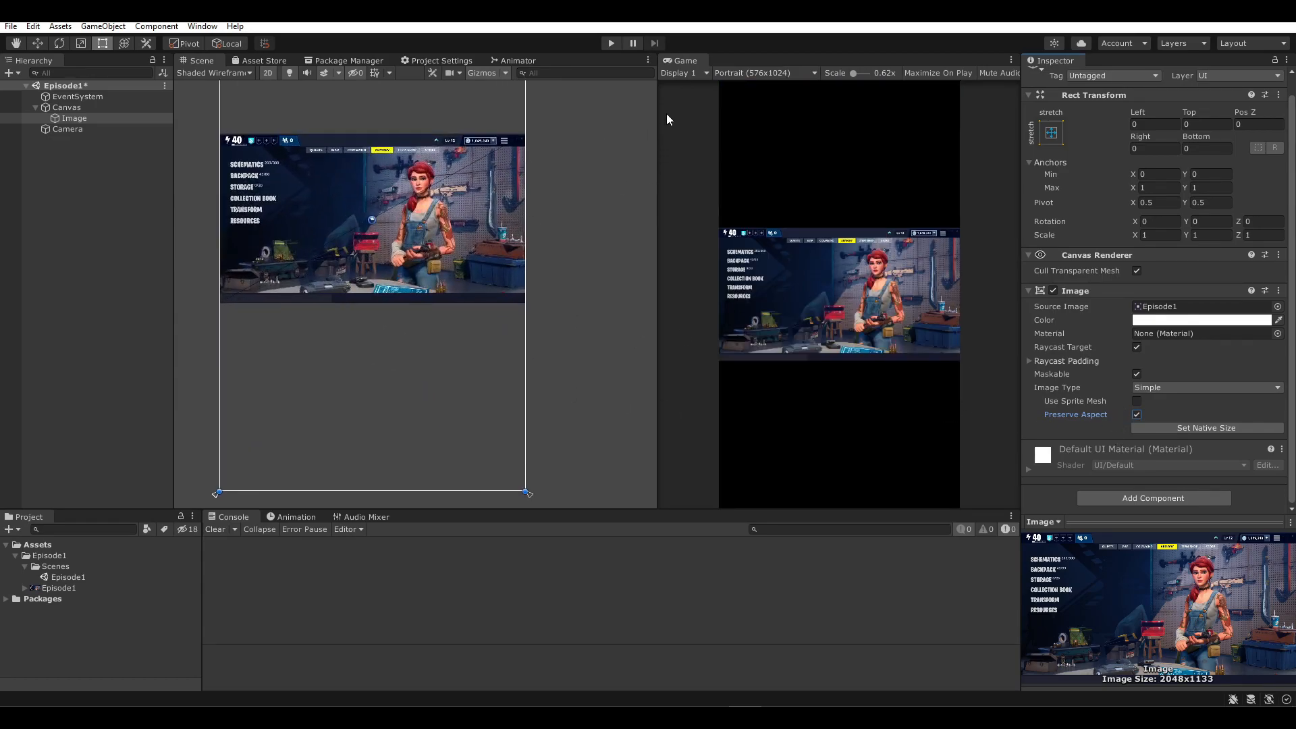
# - Inspect the aspect-preserved Image in a maximized portrait Game view, restore the layout, and switch the Game view to 16:9 Aspect
pyautogui.rightClick(669, 60)
pyautogui.click(695, 98)
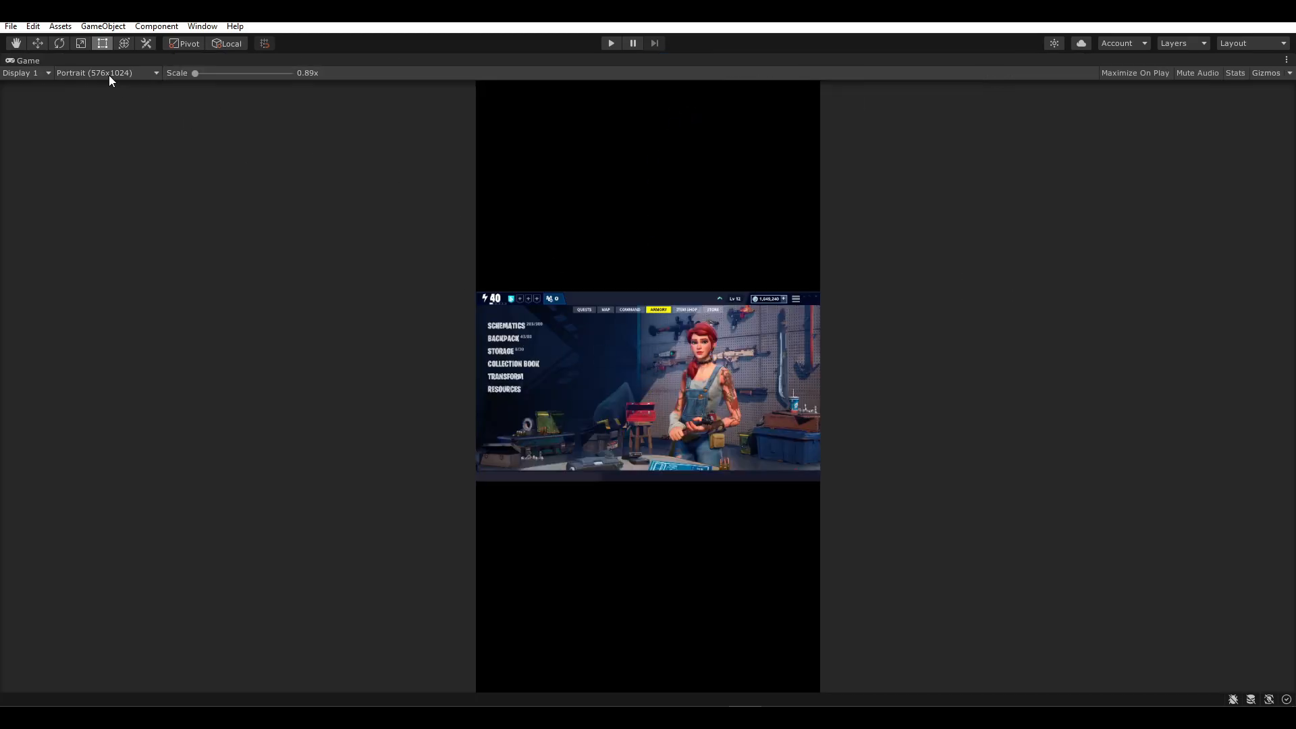
pyautogui.rightClick(26, 59)
pyautogui.click(54, 100)
pyautogui.click(723, 73)
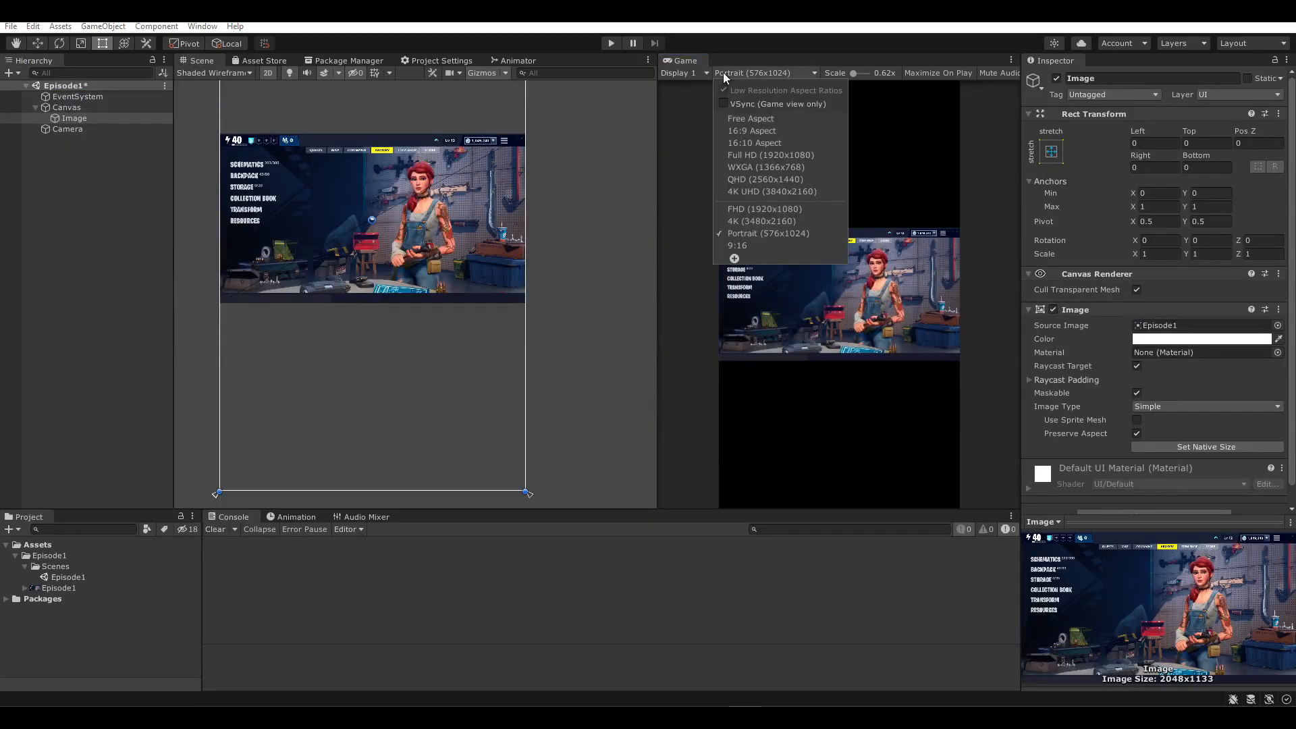
pyautogui.click(759, 129)
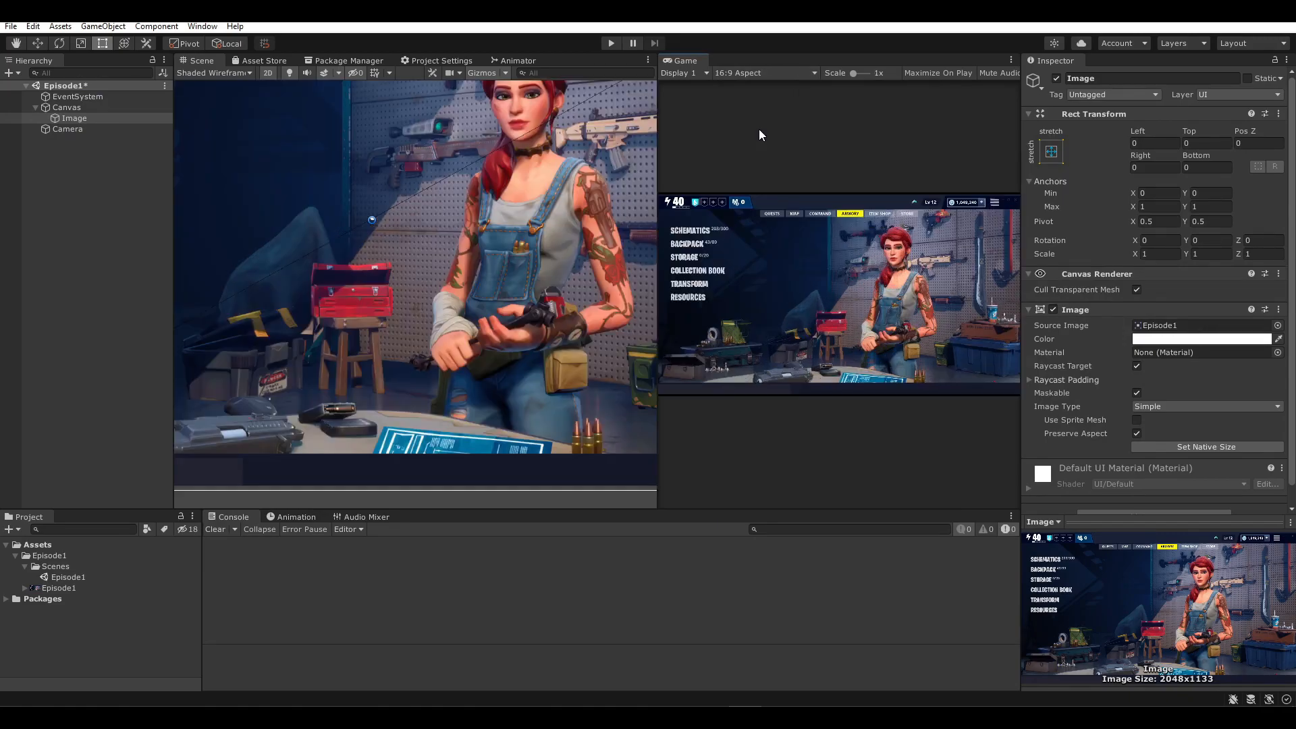
# - Turn off Preserve Aspect on the Image and deselect it with the whole Canvas framed in the Scene view
pyautogui.click(1137, 434)
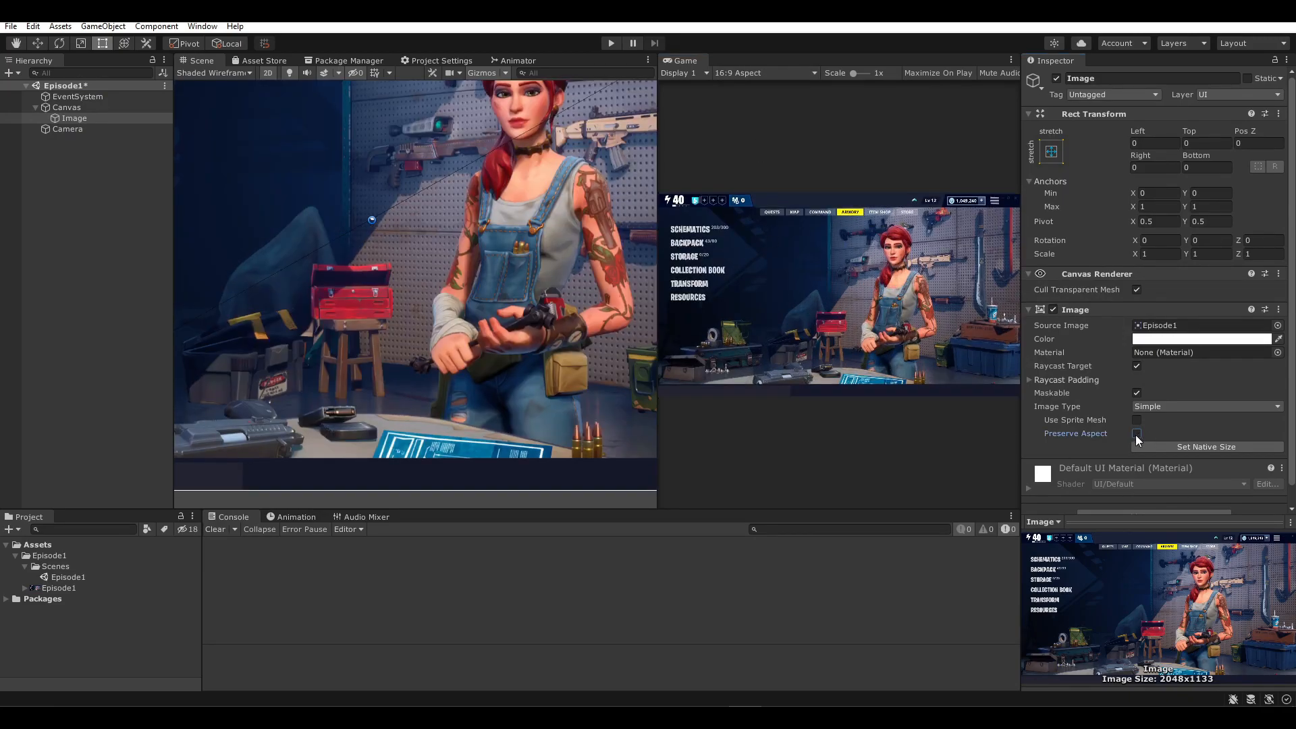
pyautogui.click(1137, 434)
pyautogui.scroll(-6, 438, 338)
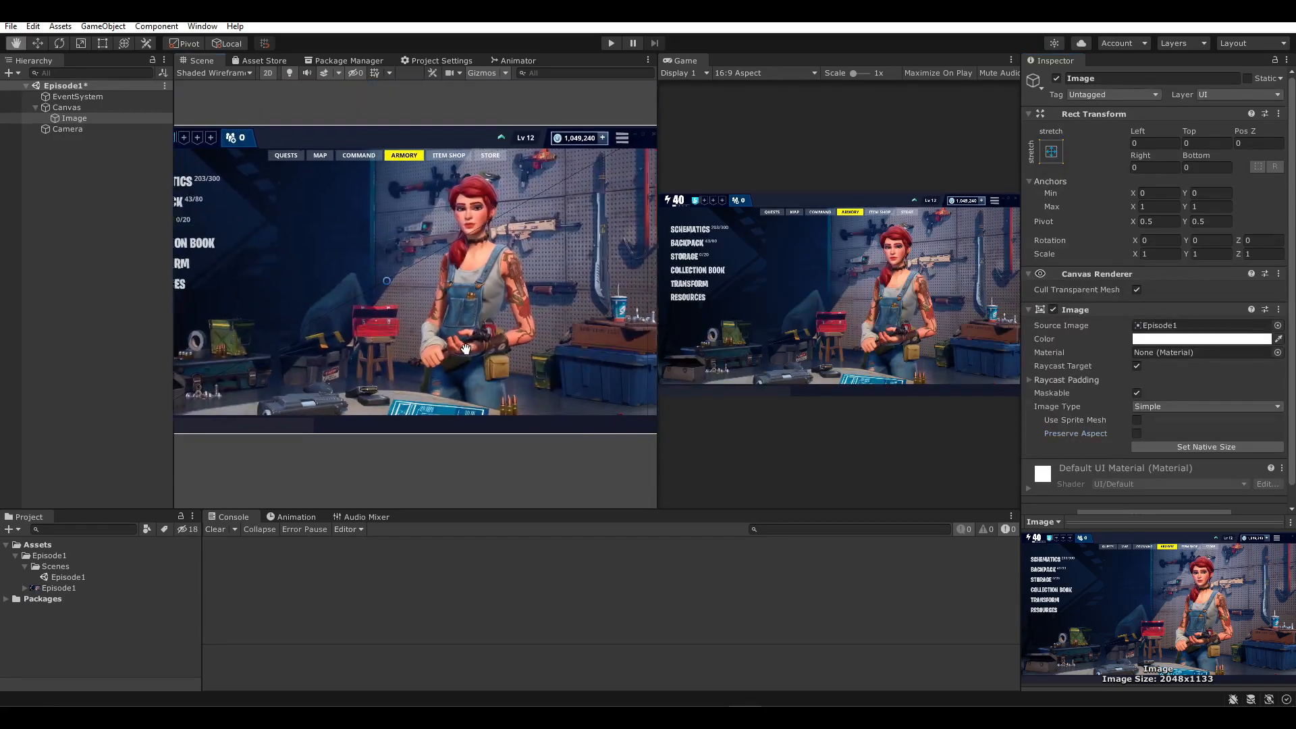
pyautogui.scroll(1, 438, 337)
pyautogui.click(475, 433)
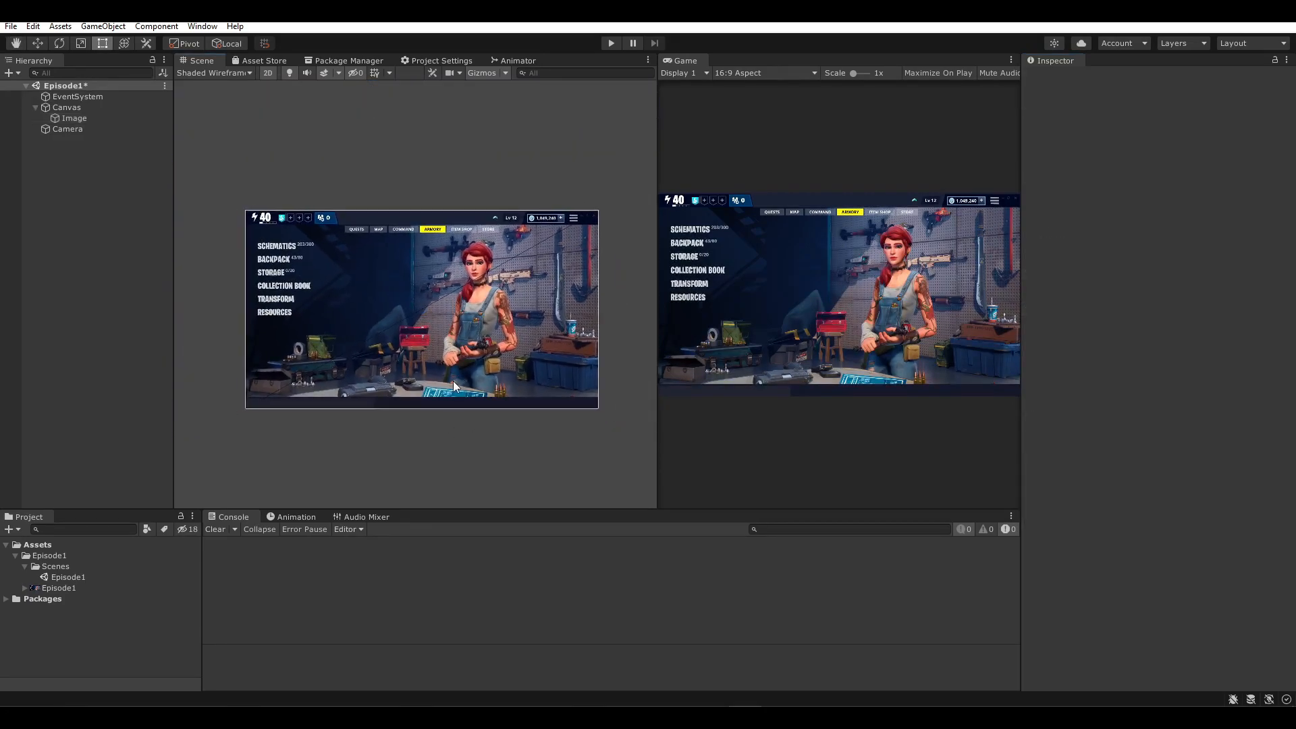
# - Rename the Image object under the Canvas as PreviewImage and save the scene
pyautogui.click(85, 117)
pyautogui.click(83, 118)
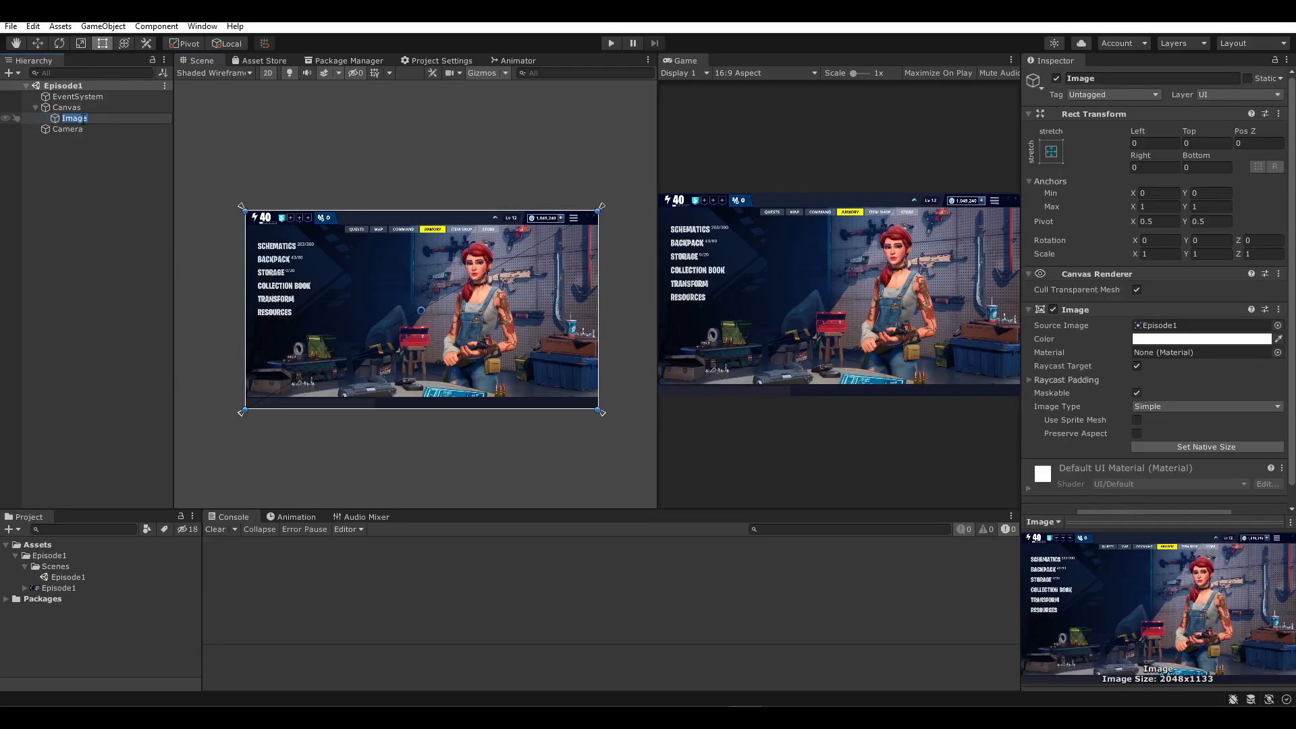
pyautogui.write('O')
pyautogui.write('revie')
pyautogui.write('wImage')
pyautogui.press('Return')
pyautogui.hotkey('ctrl', 's')
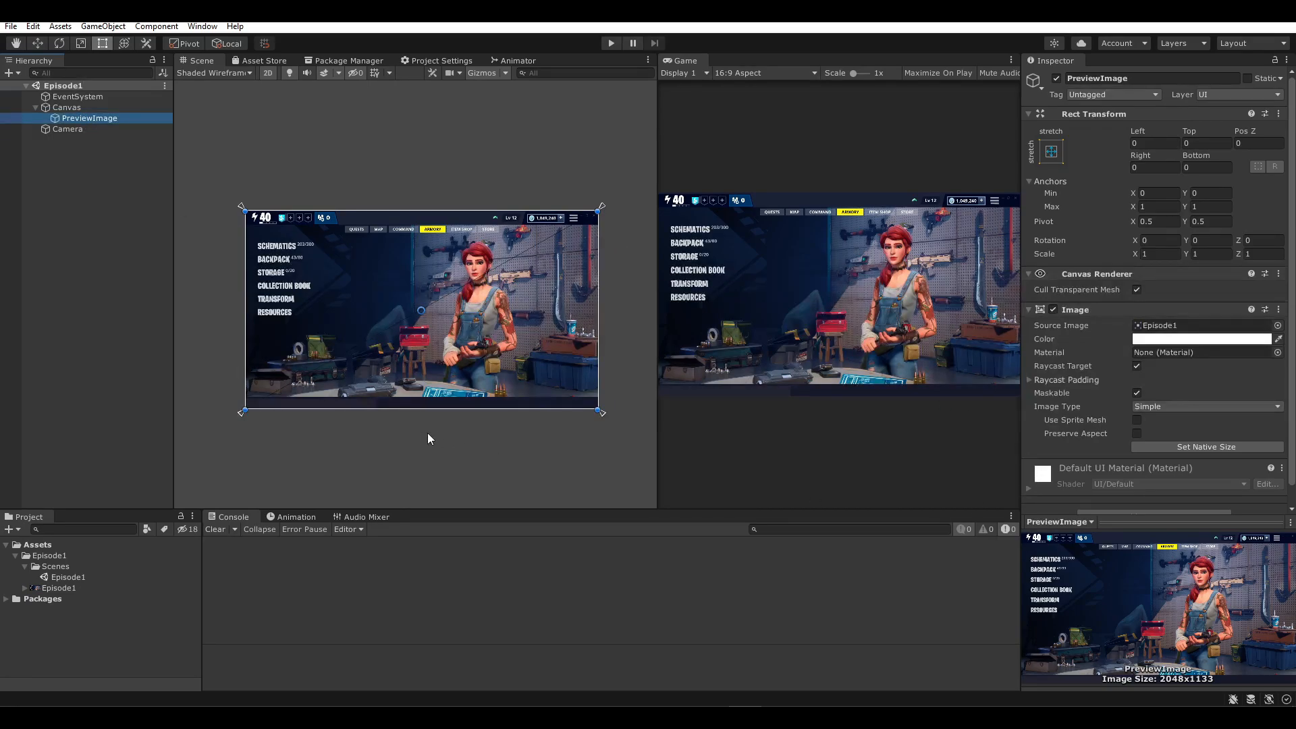
# - Widen the Game view slightly and recentre the Canvas in the Scene view with nothing selected
pyautogui.moveTo(658, 363); pyautogui.dragTo(622, 363)
pyautogui.moveTo(557, 348); pyautogui.dragTo(552, 326, button='middle')
pyautogui.click(549, 423)
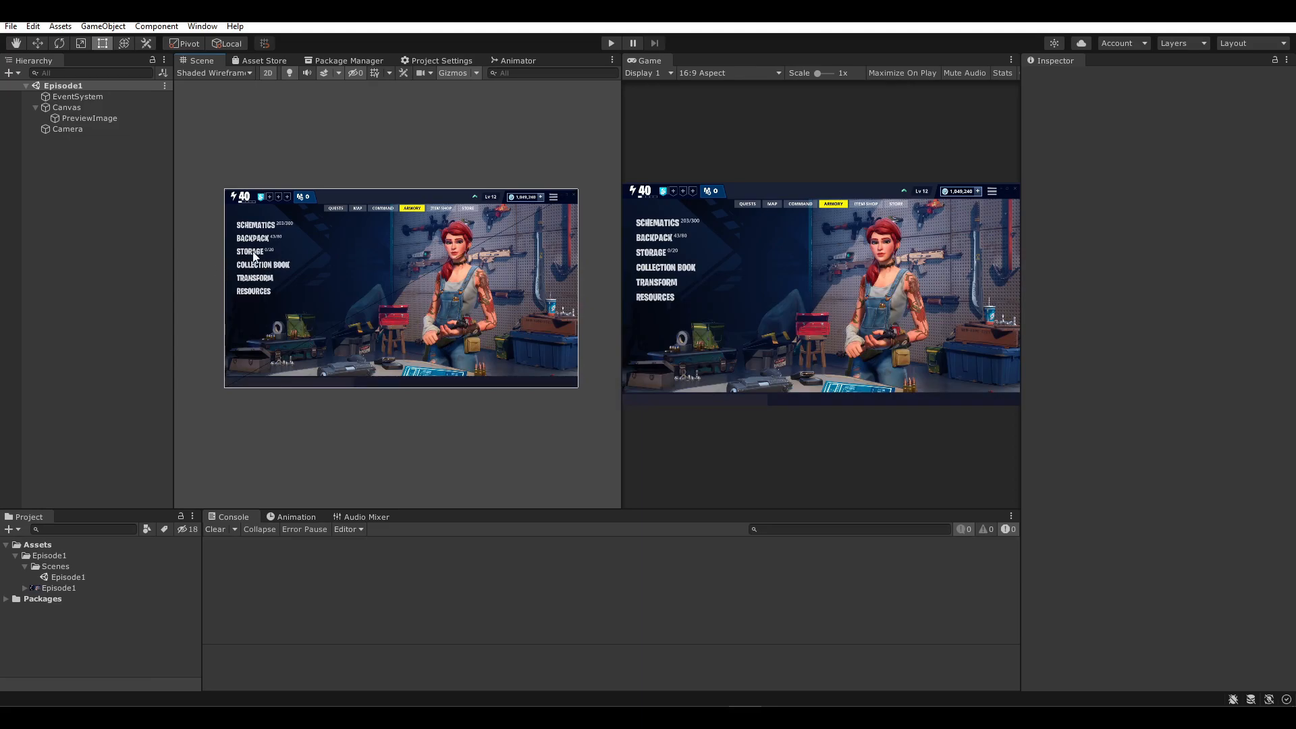
# - Toggle the Scene visibility of PreviewImage off and on to compare the Scene and Game views, leaving it shown
pyautogui.click(99, 118)
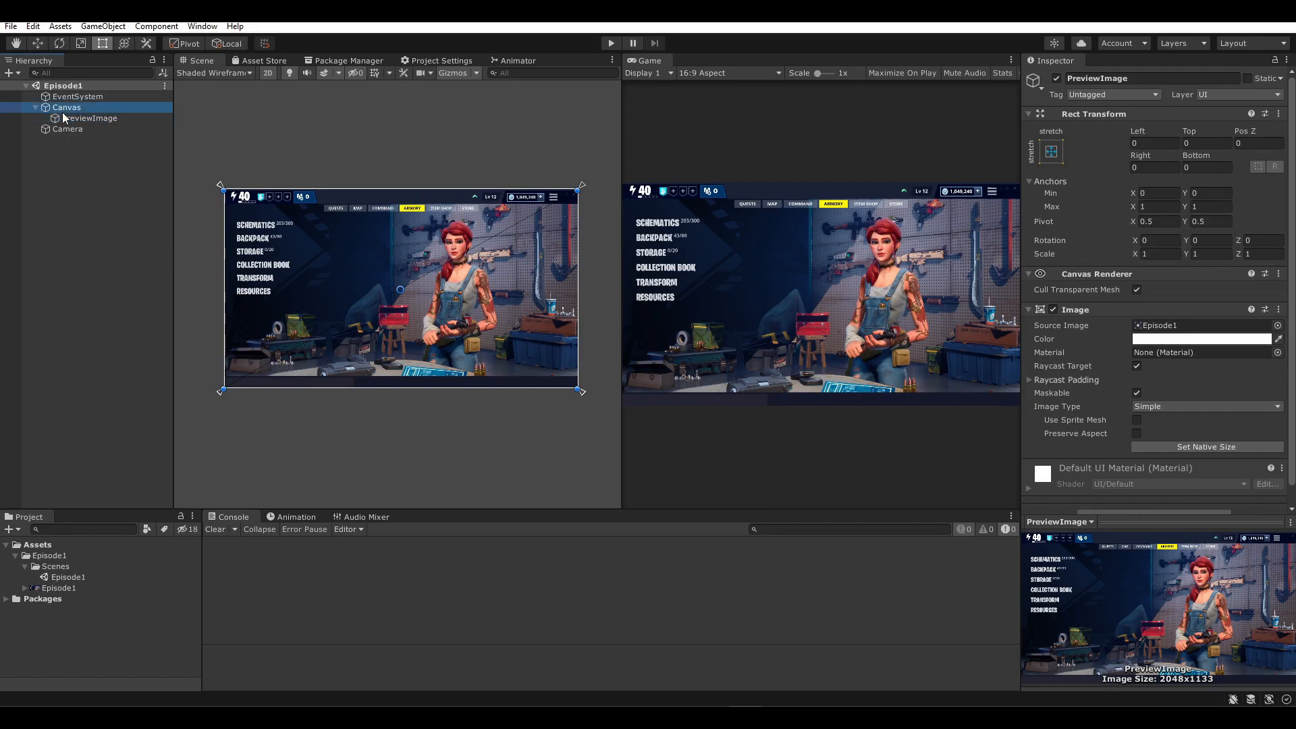
pyautogui.click(6, 119)
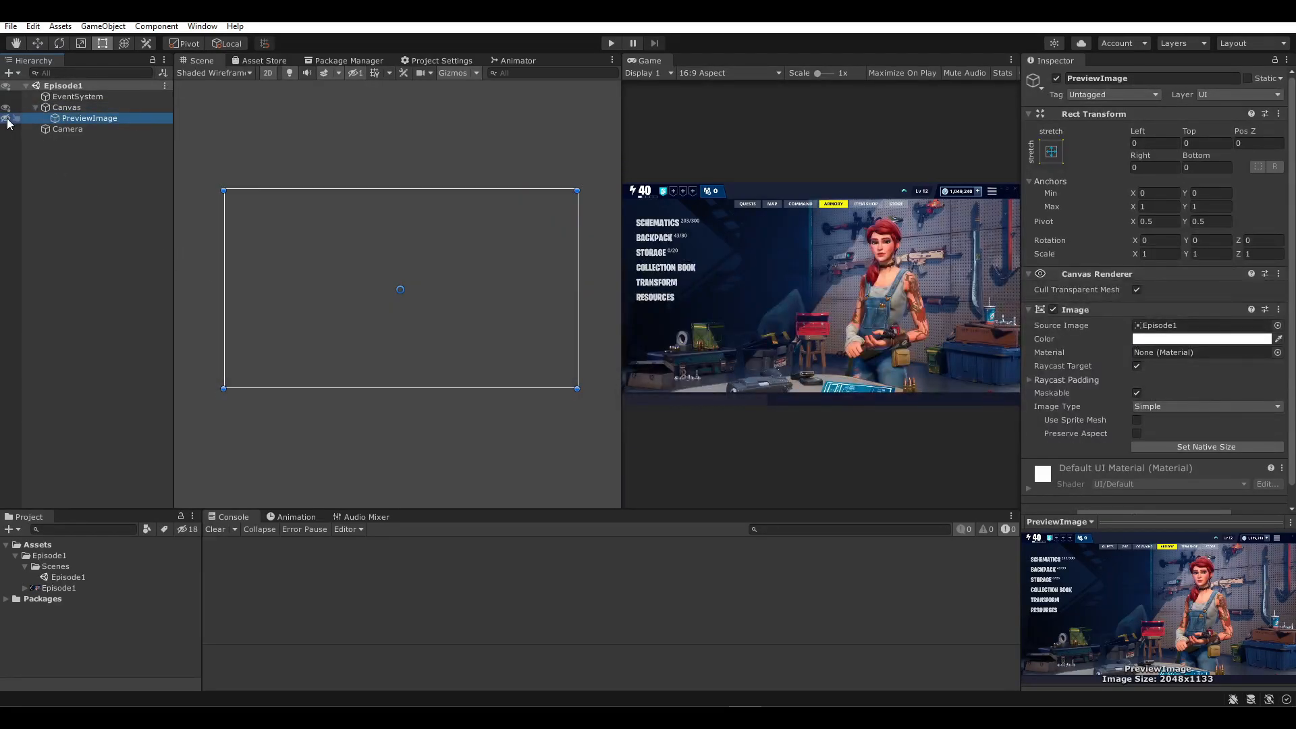
pyautogui.click(6, 119)
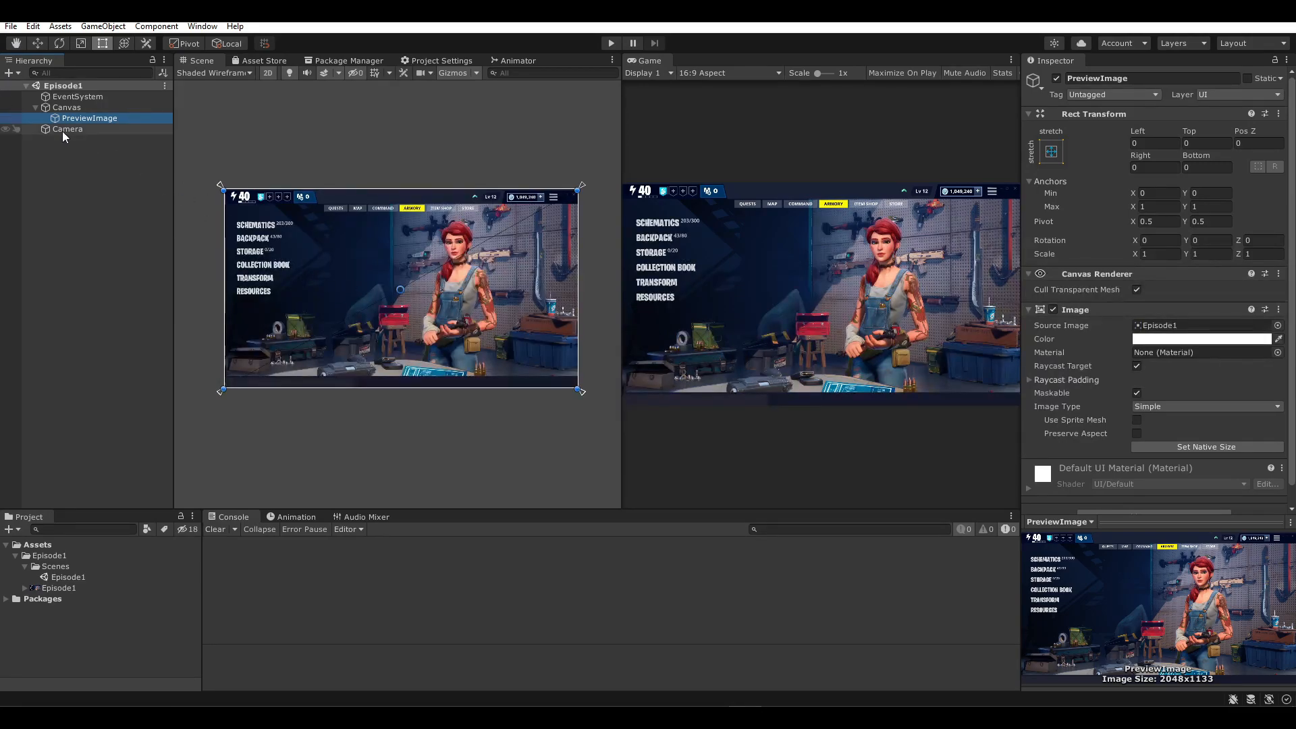
pyautogui.scroll(4, 361, 290)
pyautogui.click(22, 118)
pyautogui.click(6, 118)
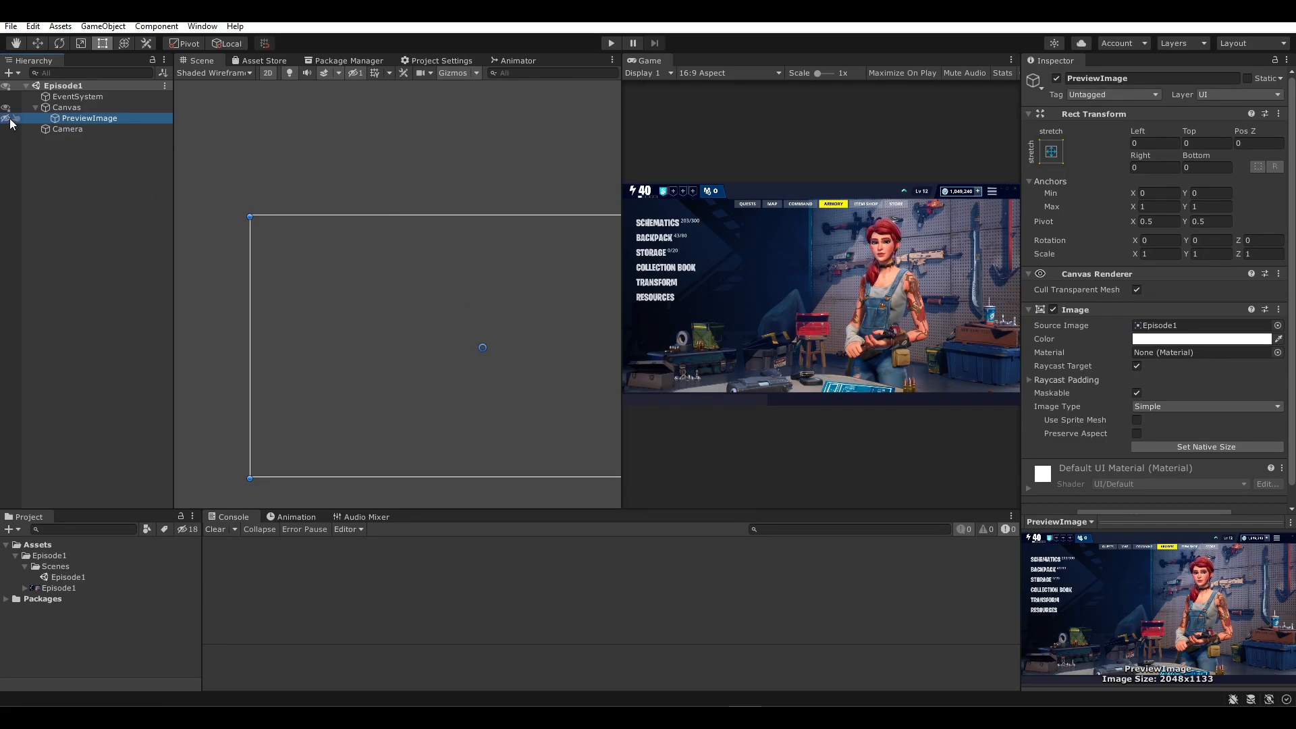
pyautogui.scroll(-3, 513, 379)
pyautogui.moveTo(495, 376); pyautogui.dragTo(357, 347, button='middle')
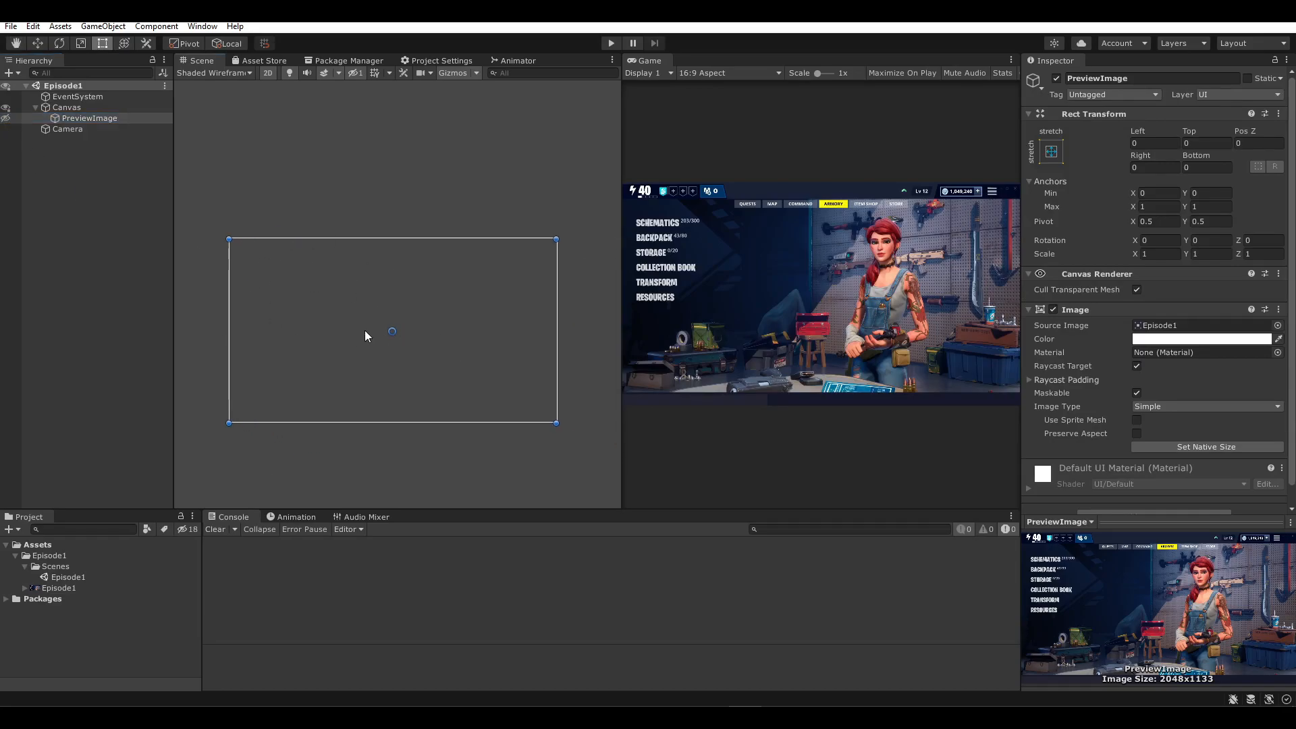
pyautogui.click(329, 277)
pyautogui.click(72, 120)
pyautogui.click(5, 119)
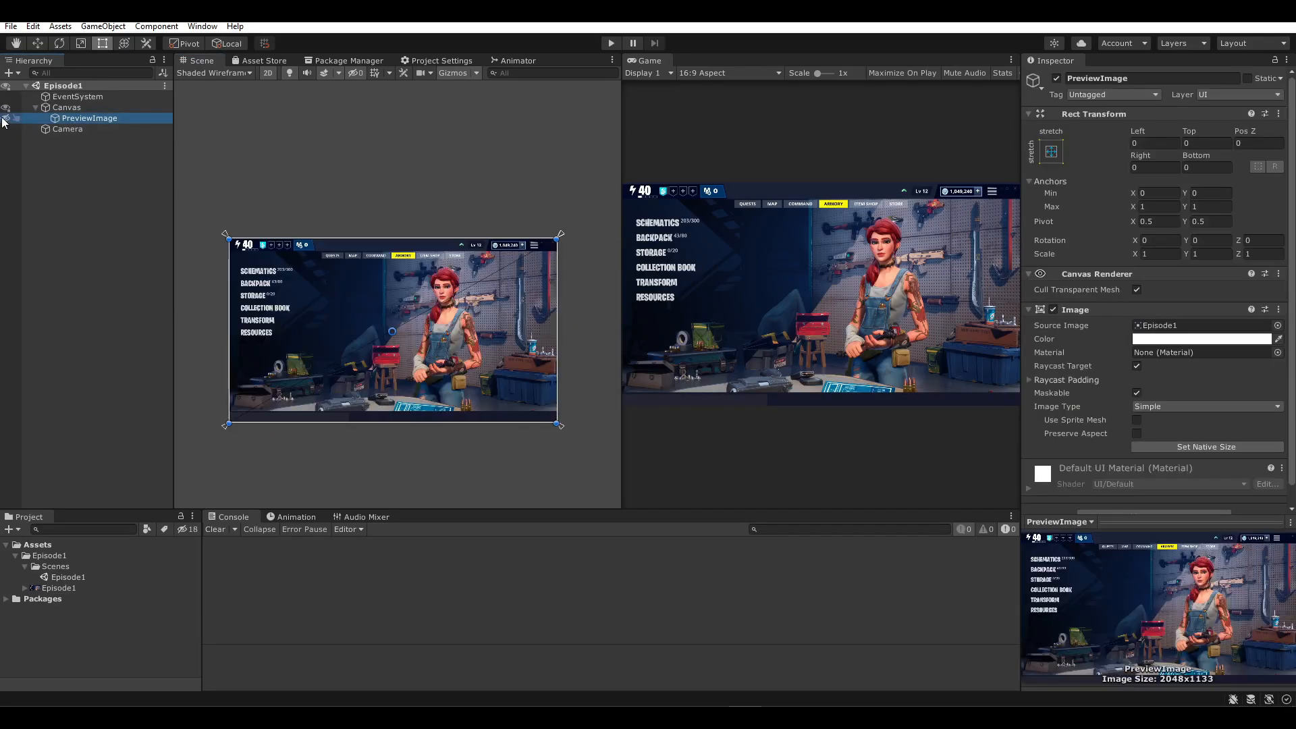
# - Widen the Game view further, fit the Canvas in the Scene view, and hide PreviewImage in the Scene view only
pyautogui.moveTo(619, 346)
pyautogui.mouseDown()
pyautogui.moveTo(642, 346)
pyautogui.moveTo(600, 346)
pyautogui.mouseUp()
pyautogui.moveTo(543, 329); pyautogui.dragTo(533, 262, button='middle')
pyautogui.click(495, 347)
pyautogui.moveTo(507, 352); pyautogui.dragTo(540, 405, button='middle')
pyautogui.scroll(3, 522, 373)
pyautogui.scroll(1, 538, 399)
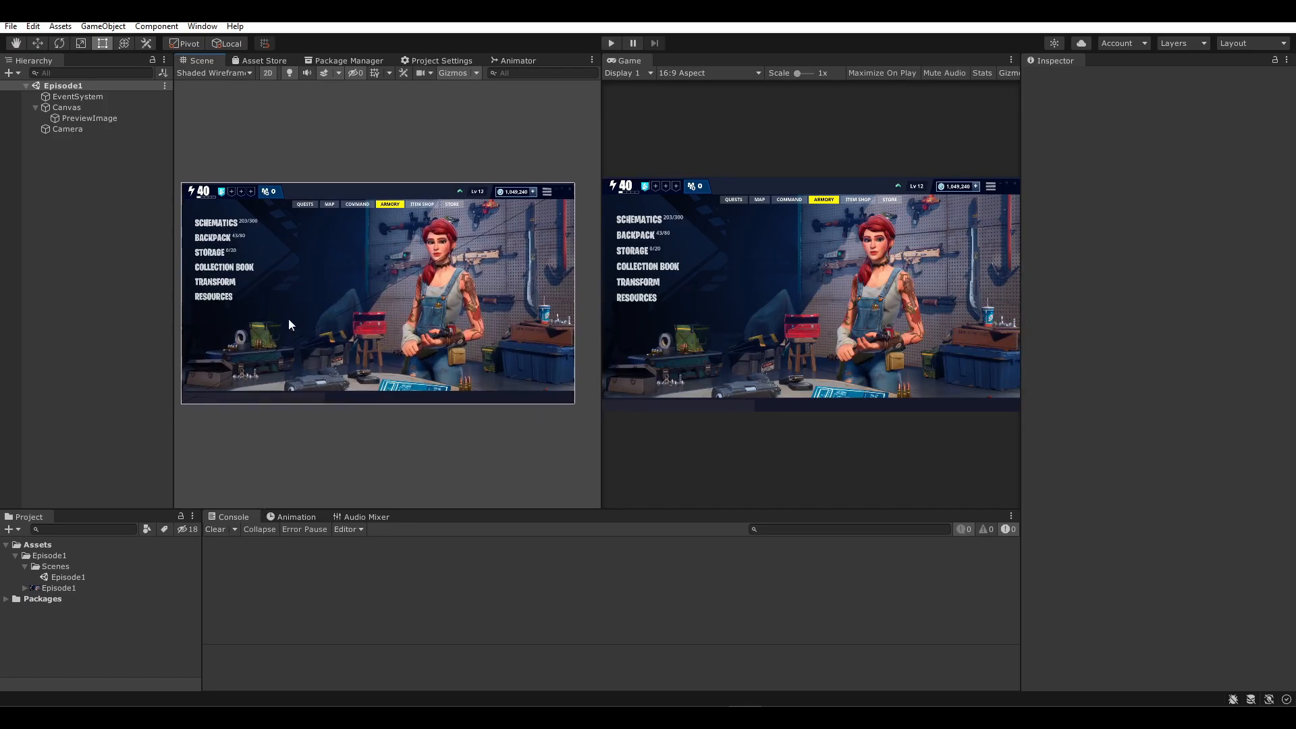
pyautogui.click(47, 118)
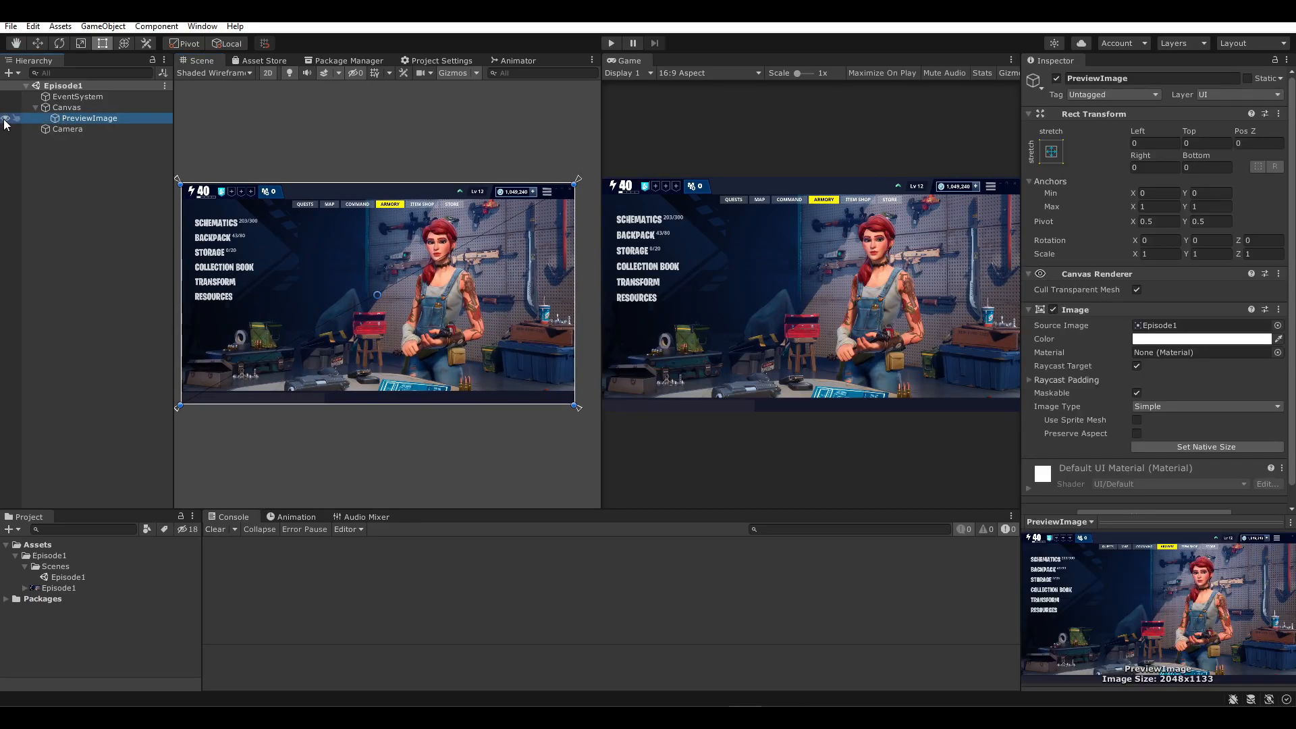
pyautogui.click(5, 118)
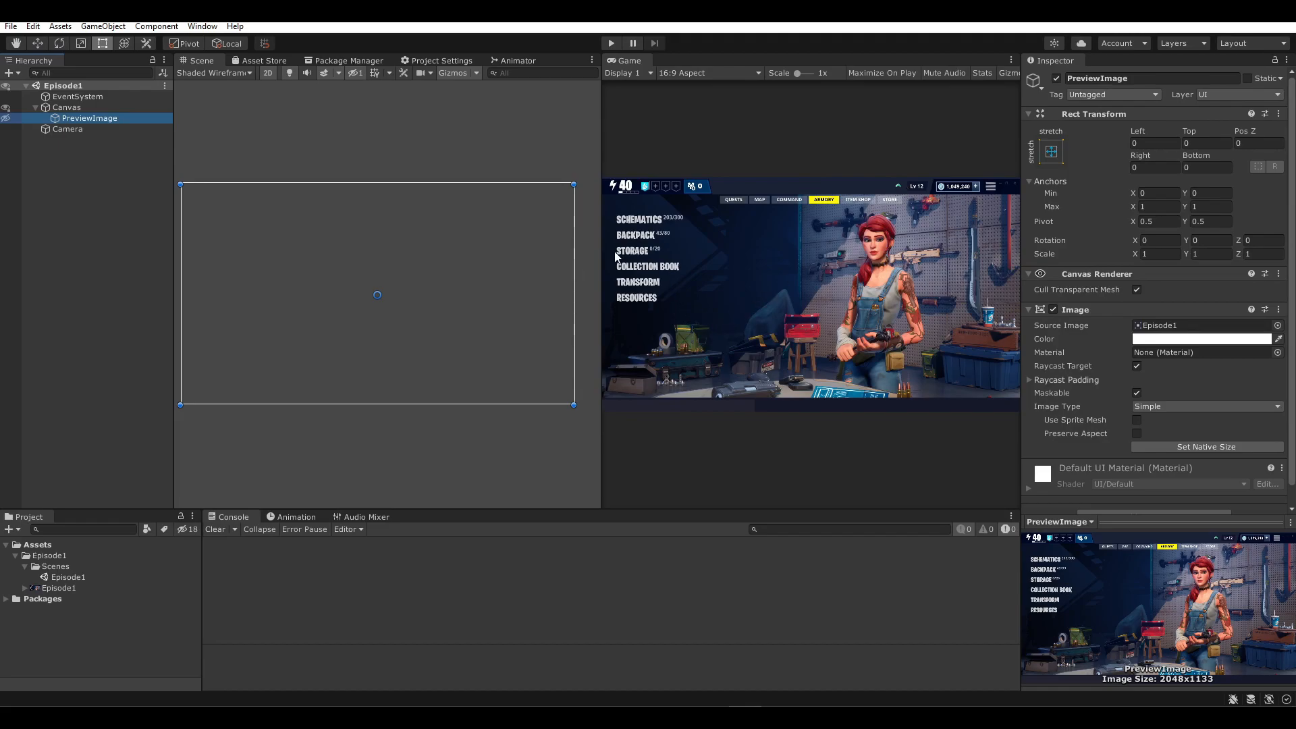
# - Maximize the Game view to examine the layout of the reference menu, and restore the editor layout
pyautogui.rightClick(625, 62)
pyautogui.click(648, 106)
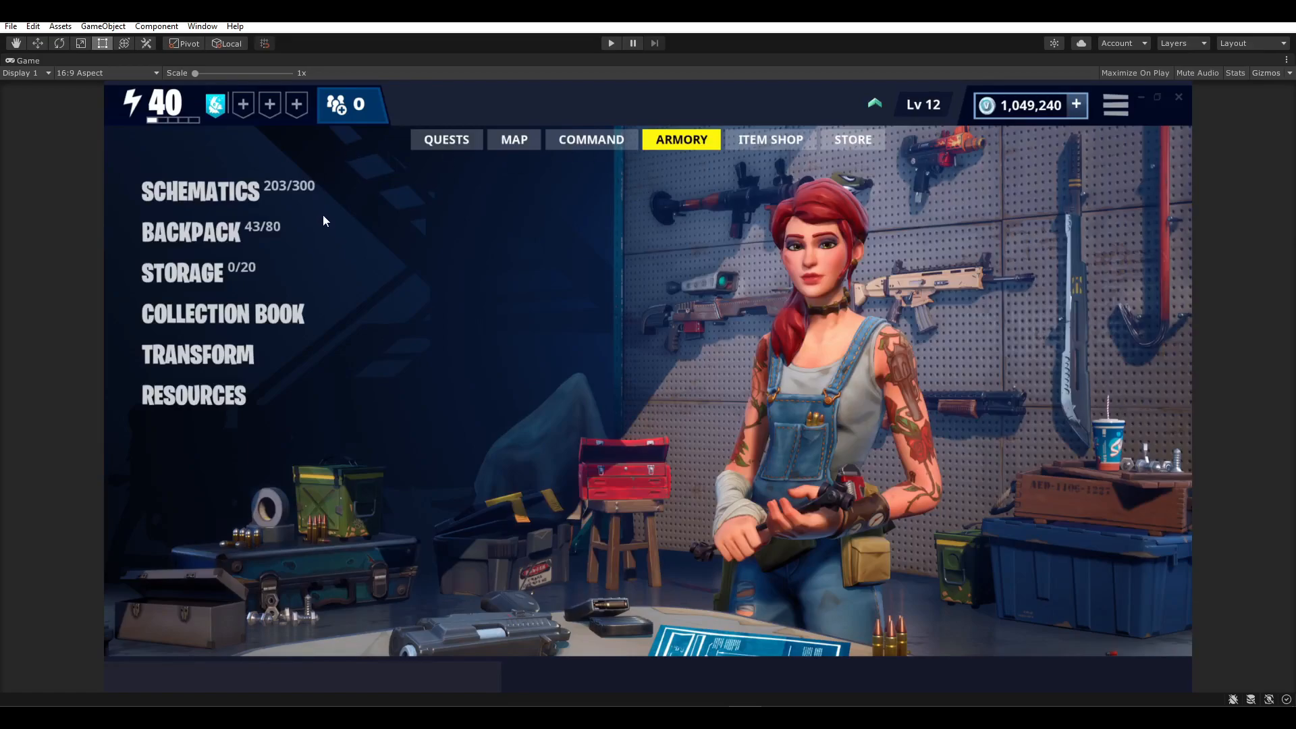
pyautogui.rightClick(24, 62)
pyautogui.click(54, 106)
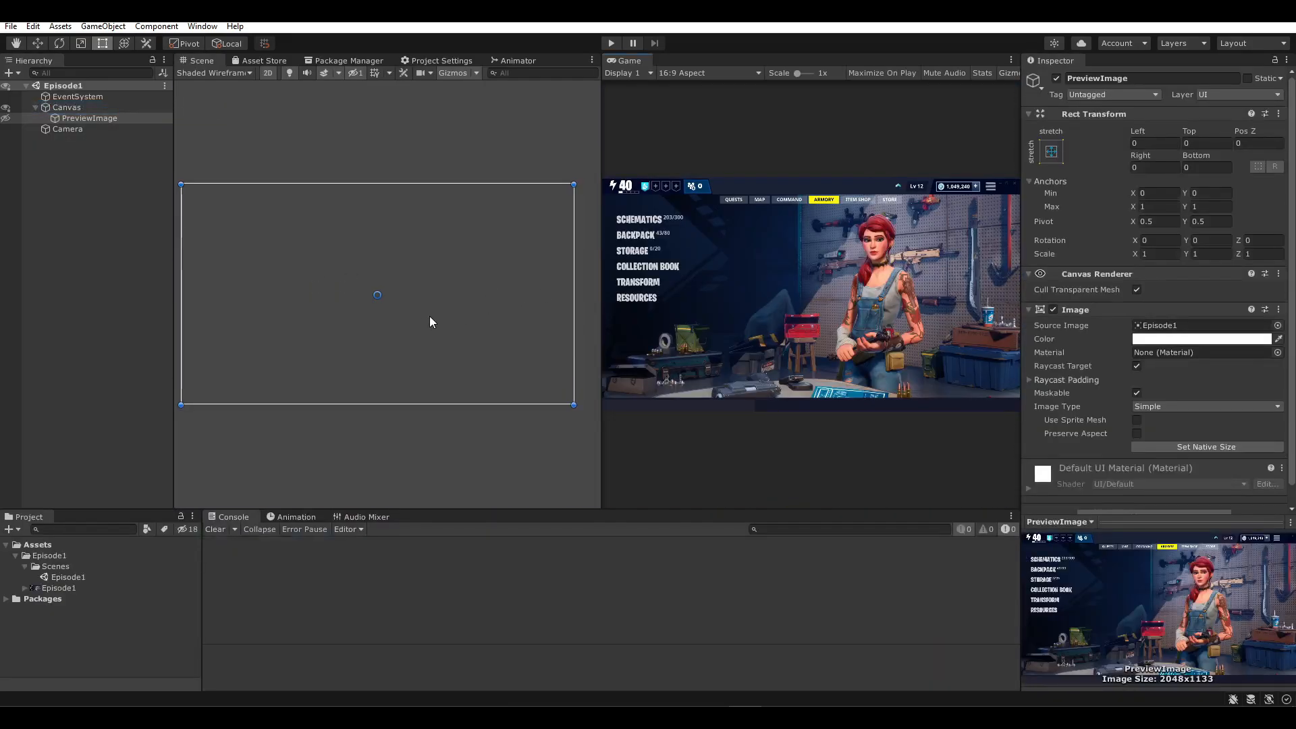
pyautogui.click(84, 120)
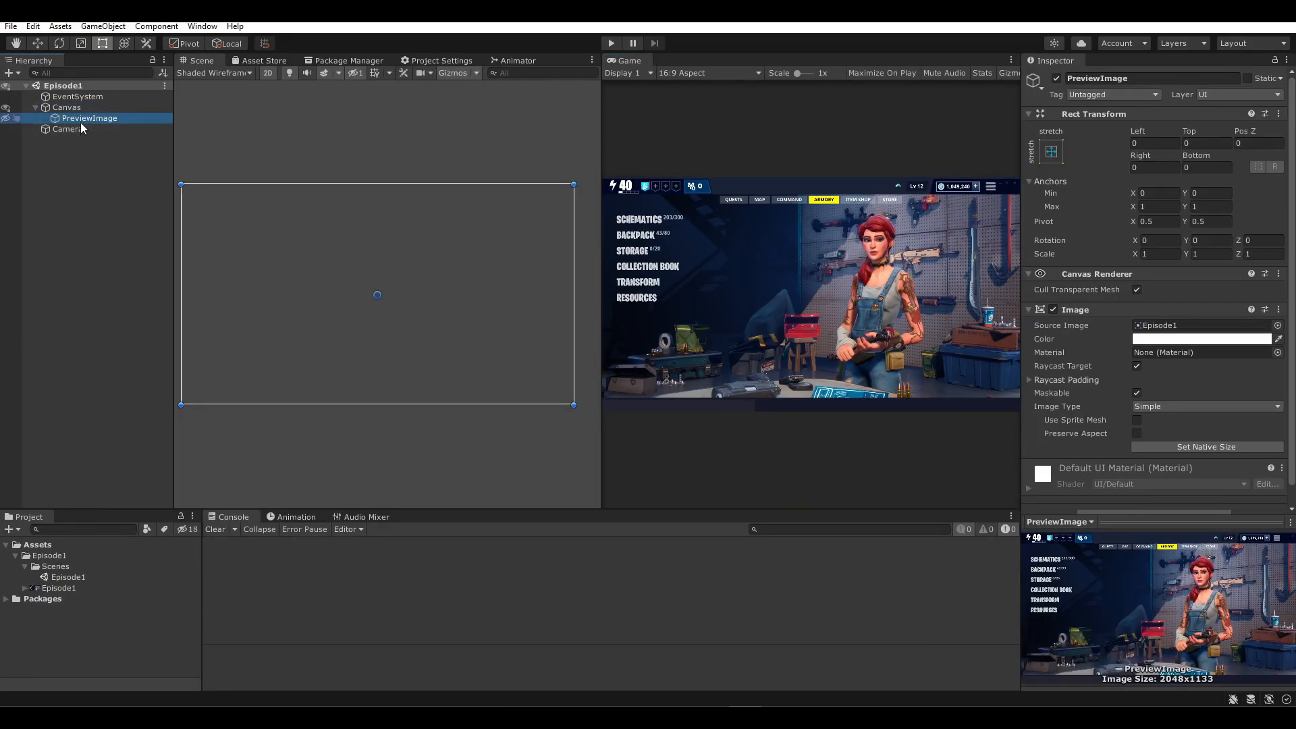
pyautogui.click(66, 112)
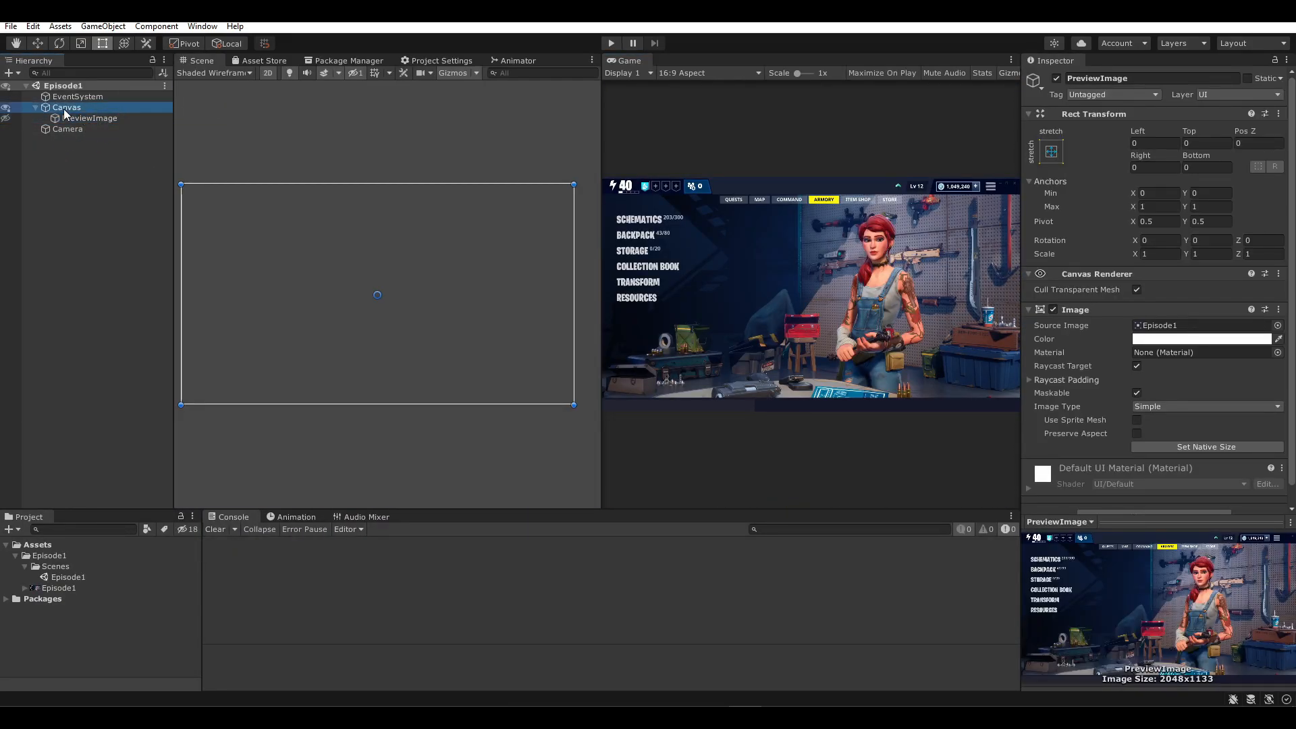
pyautogui.rightClick(65, 112)
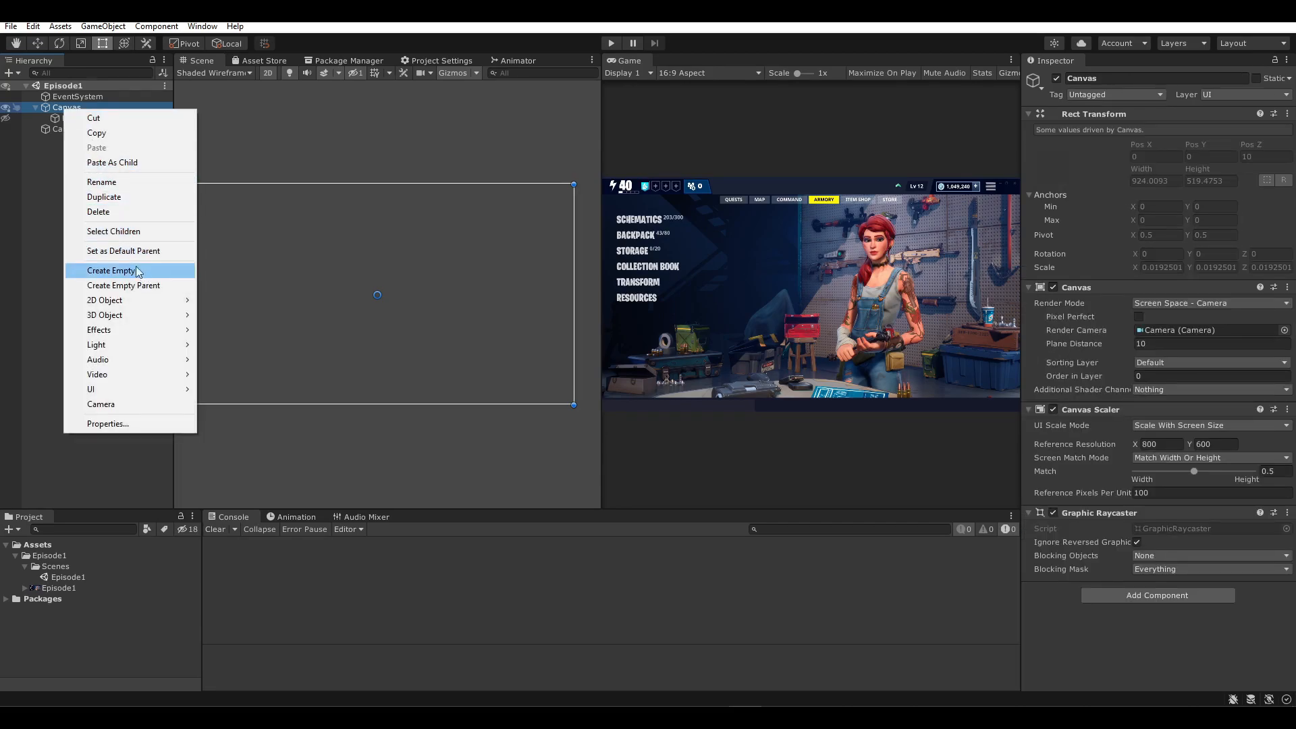
pyautogui.click(31, 147)
pyautogui.click(65, 117)
pyautogui.click(70, 109)
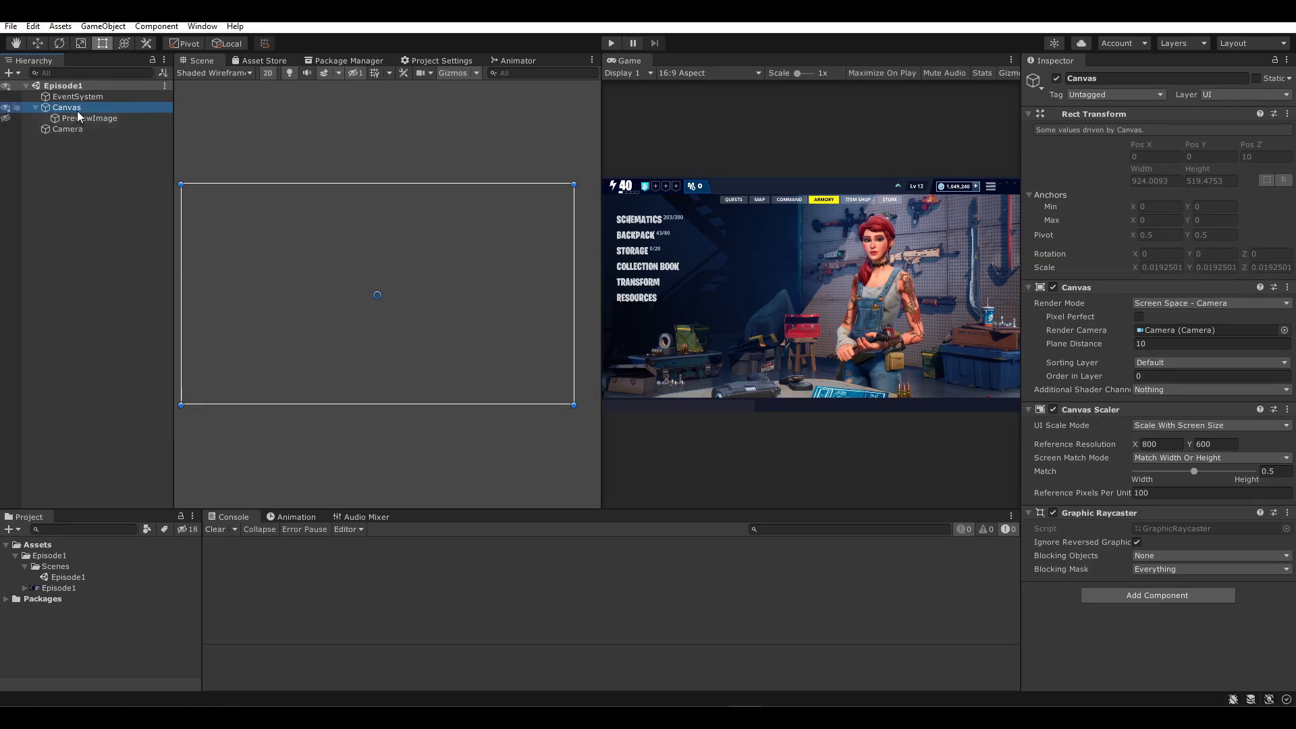
# - Create an empty object under the Canvas, duplicate it 13 times, and delete the original with all its copies
pyautogui.rightClick(76, 109)
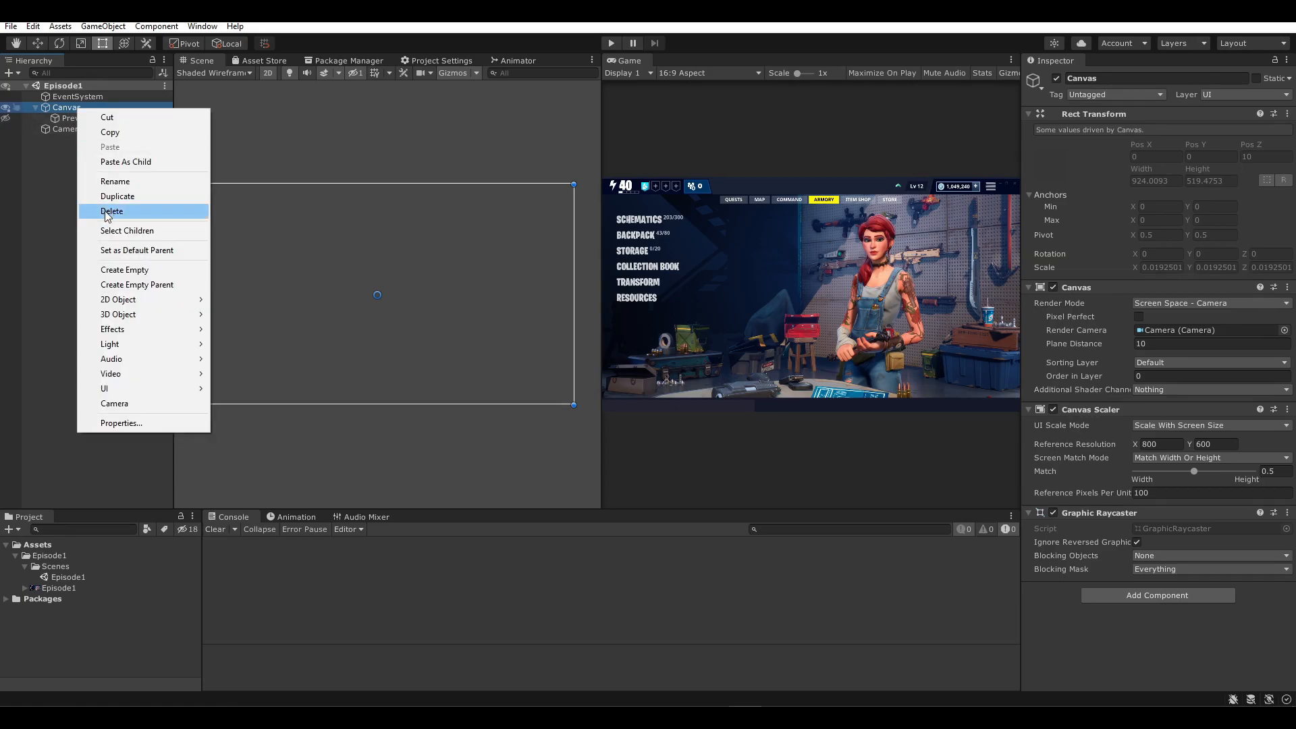
pyautogui.click(140, 271)
pyautogui.hotkey('ctrl', 'd')
pyautogui.hotkey('ctrl', 'd')
pyautogui.hotkey('ctrl', 'd')
pyautogui.hotkey('ctrl', 'd')
pyautogui.hotkey('ctrl', 'd')
pyautogui.hotkey('ctrl', 'd')
pyautogui.hotkey('ctrl', 'd')
pyautogui.hotkey('ctrl', 'd')
pyautogui.hotkey('ctrl', 'd')
pyautogui.hotkey('ctrl', 'd')
pyautogui.hotkey('ctrl', 'd')
pyautogui.hotkey('ctrl', 'd')
pyautogui.hotkey('ctrl', 'd')
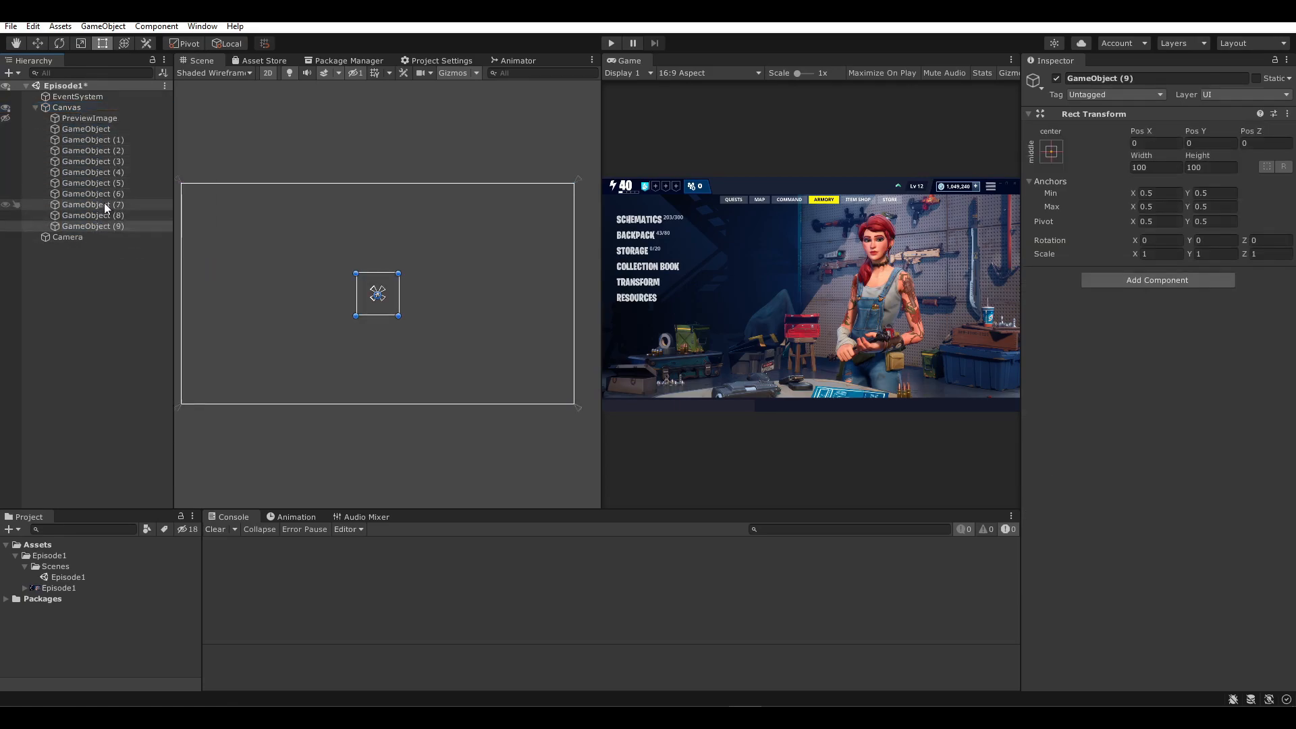
pyautogui.keyDown('shift'); pyautogui.click(87, 127); pyautogui.keyUp('shift')
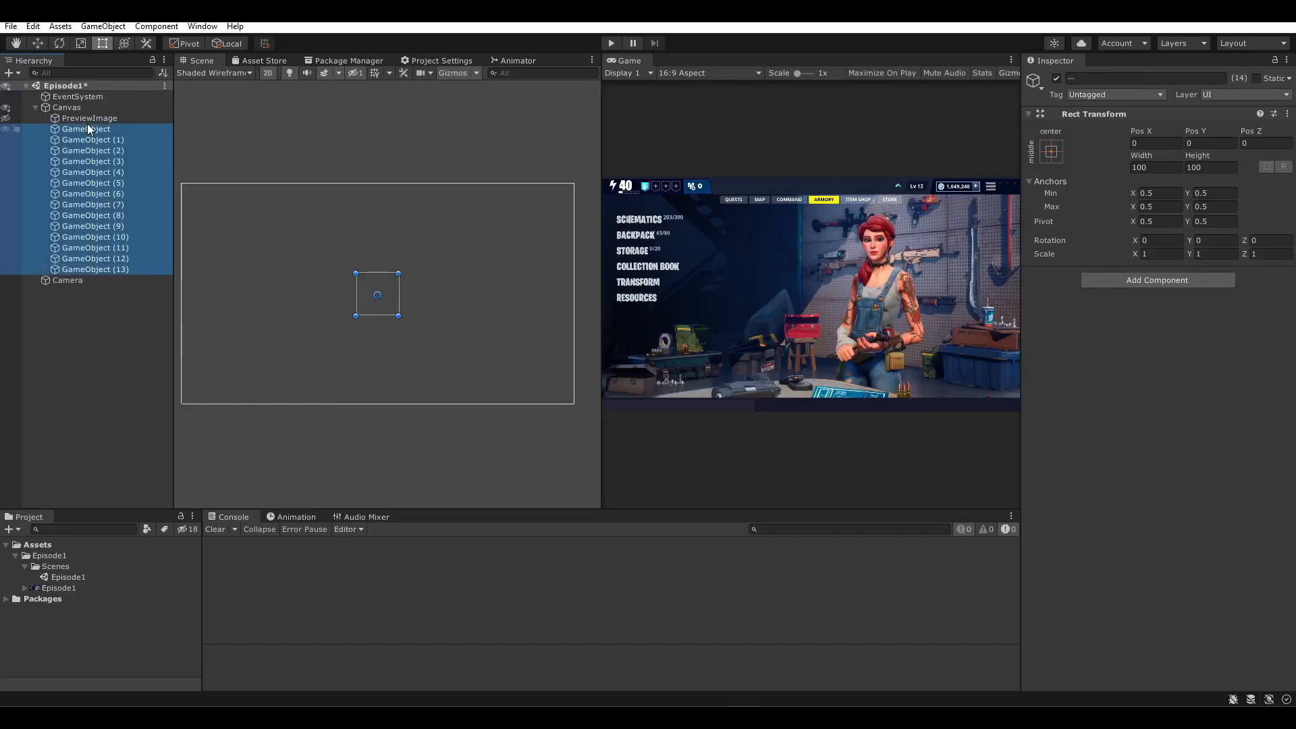
pyautogui.press('Delete')
# - Create an empty child object under the Canvas and name it LeftPanel
pyautogui.click(79, 109)
pyautogui.rightClick(79, 111)
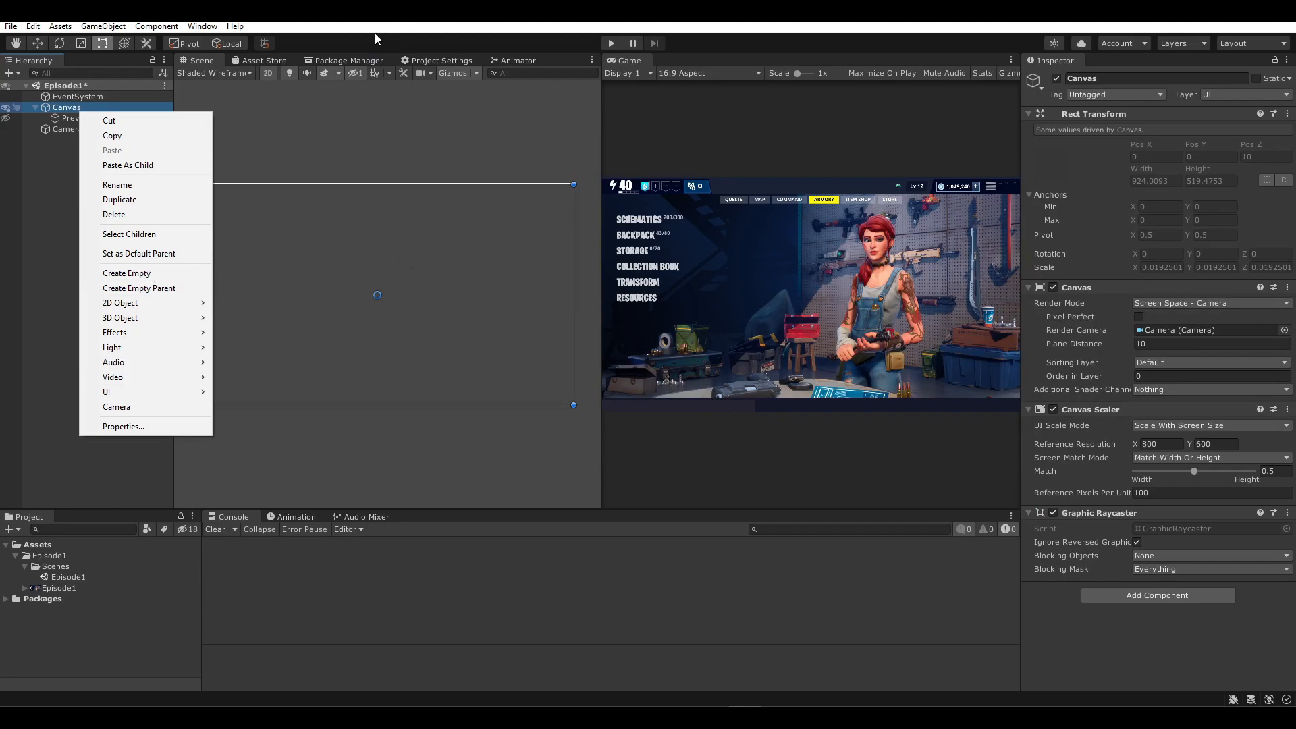
pyautogui.click(160, 276)
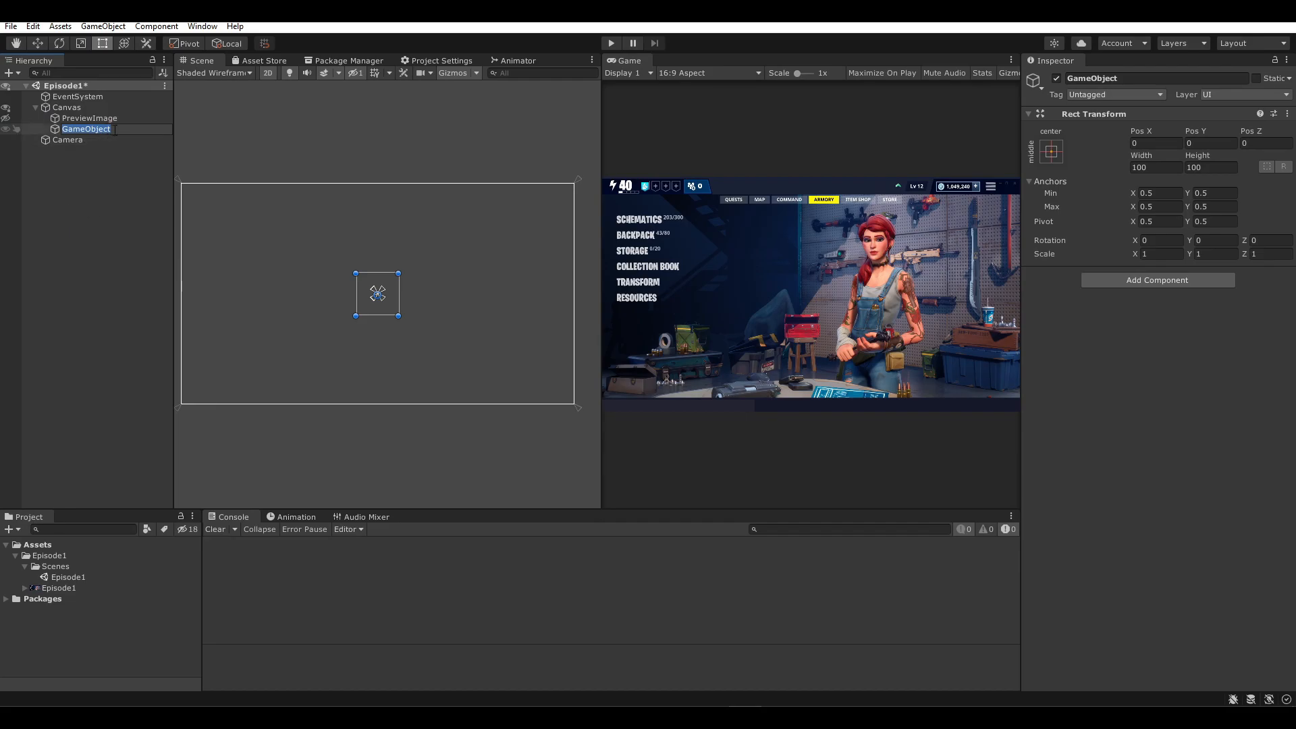
pyautogui.write('Side')
pyautogui.press('BackSpace')
pyautogui.press('BackSpace')
pyautogui.press('BackSpace')
pyautogui.press('BackSpace')
pyautogui.write('LeftPanel')
pyautogui.press('Return')
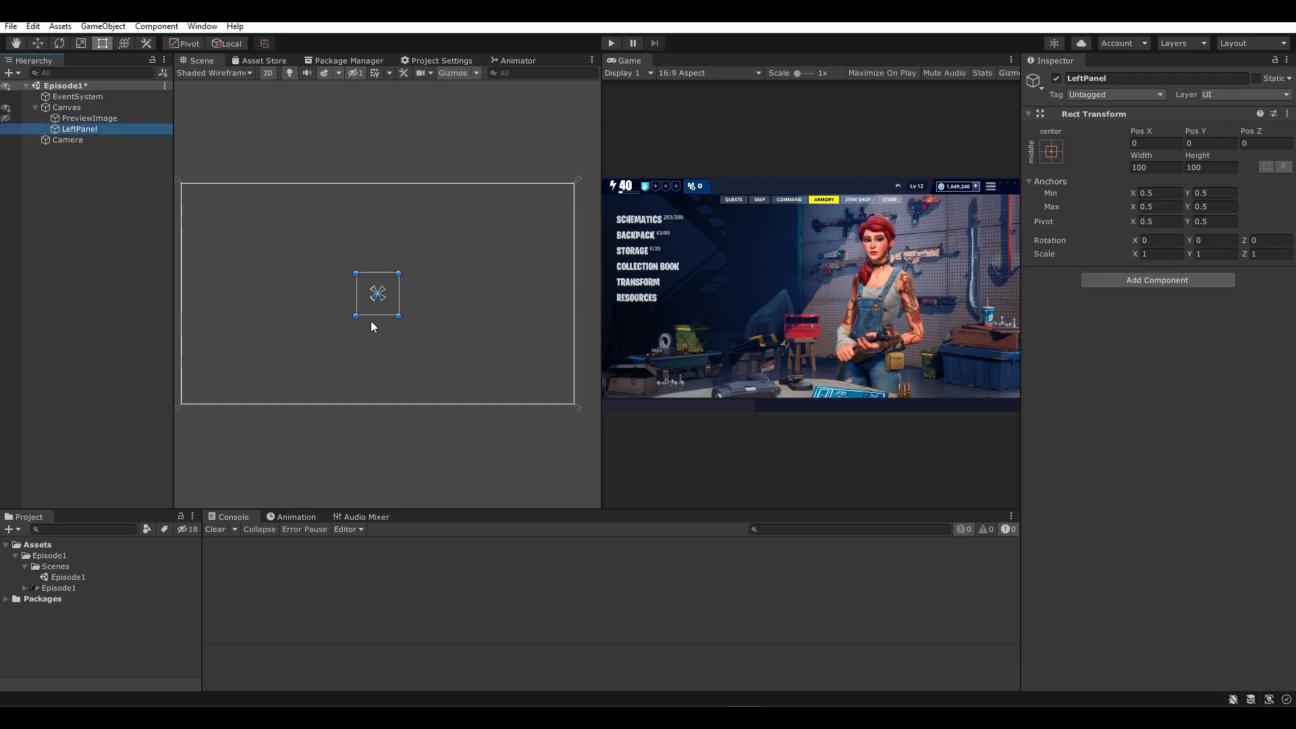
# - Resize LeftPanel to about 218 by 275 against the Canvas's left edge, around the area of the reference menu list
pyautogui.moveTo(331, 325); pyautogui.dragTo(367, 326, button='middle')
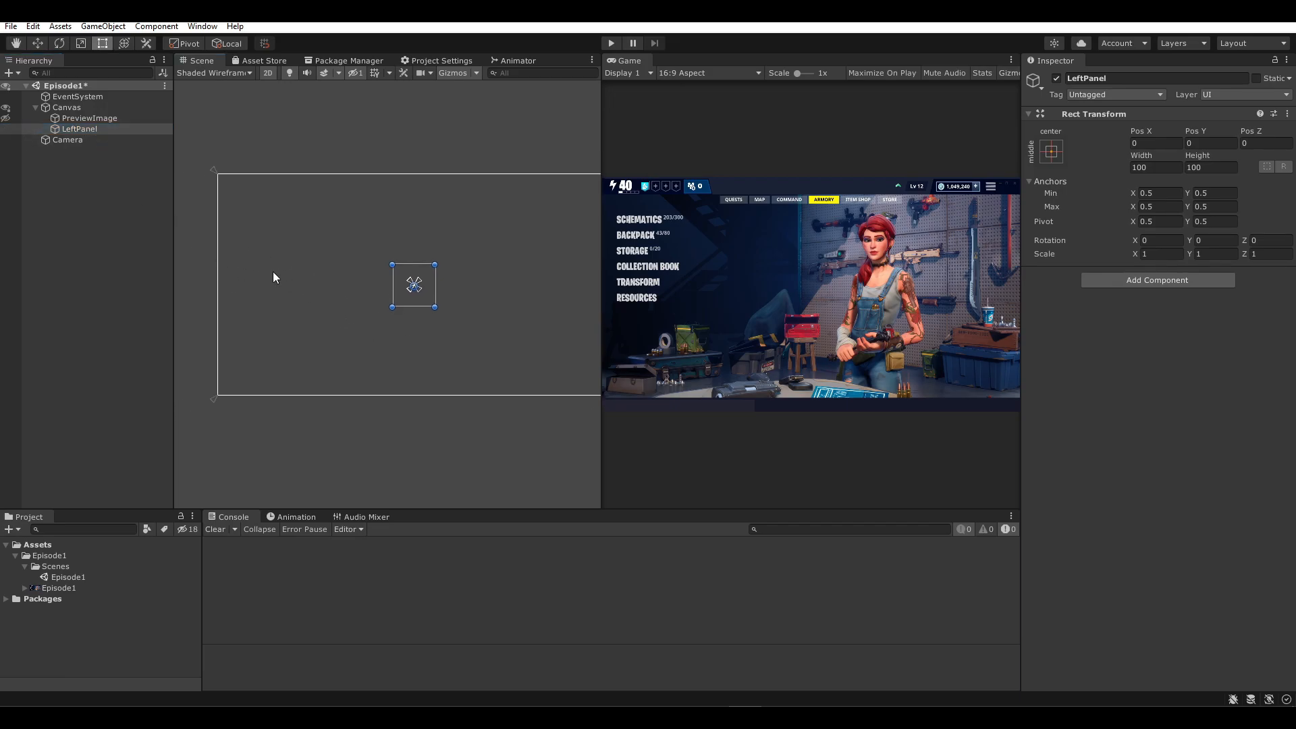
pyautogui.click(75, 129)
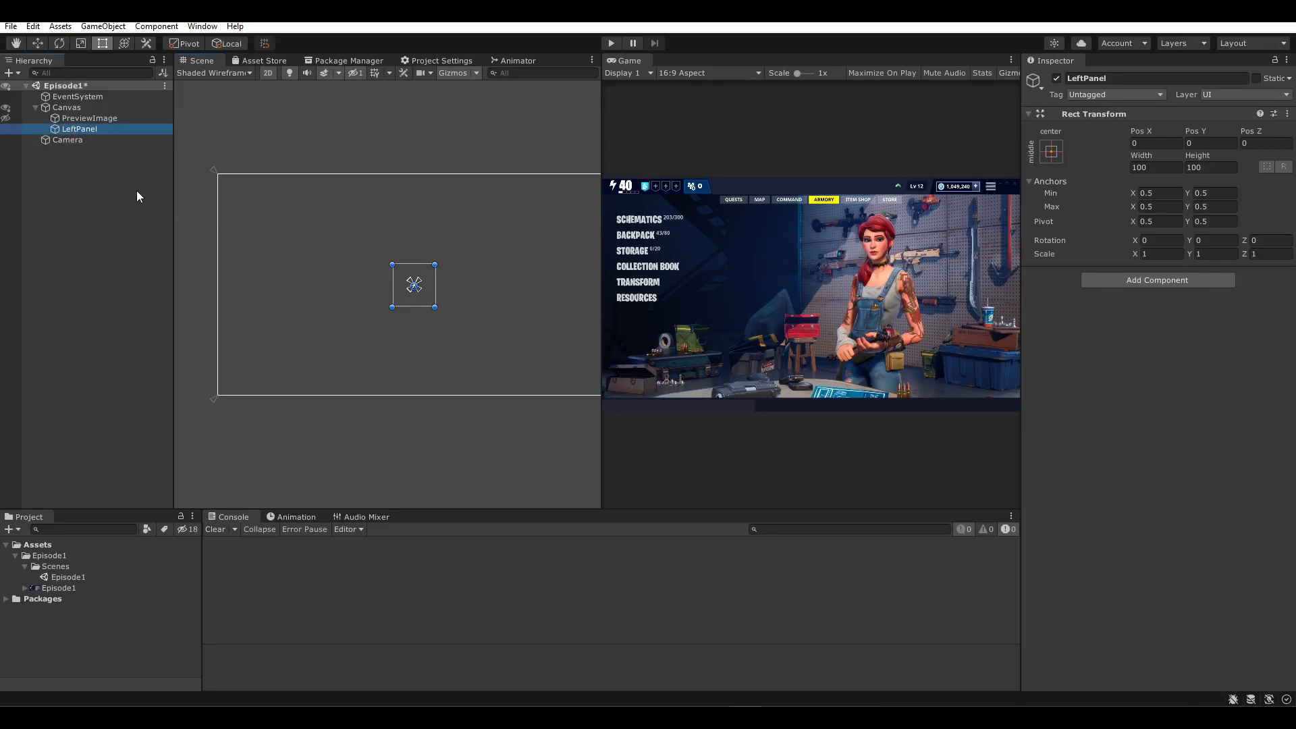
pyautogui.click(76, 108)
pyautogui.click(78, 131)
pyautogui.moveTo(390, 306); pyautogui.dragTo(219, 306)
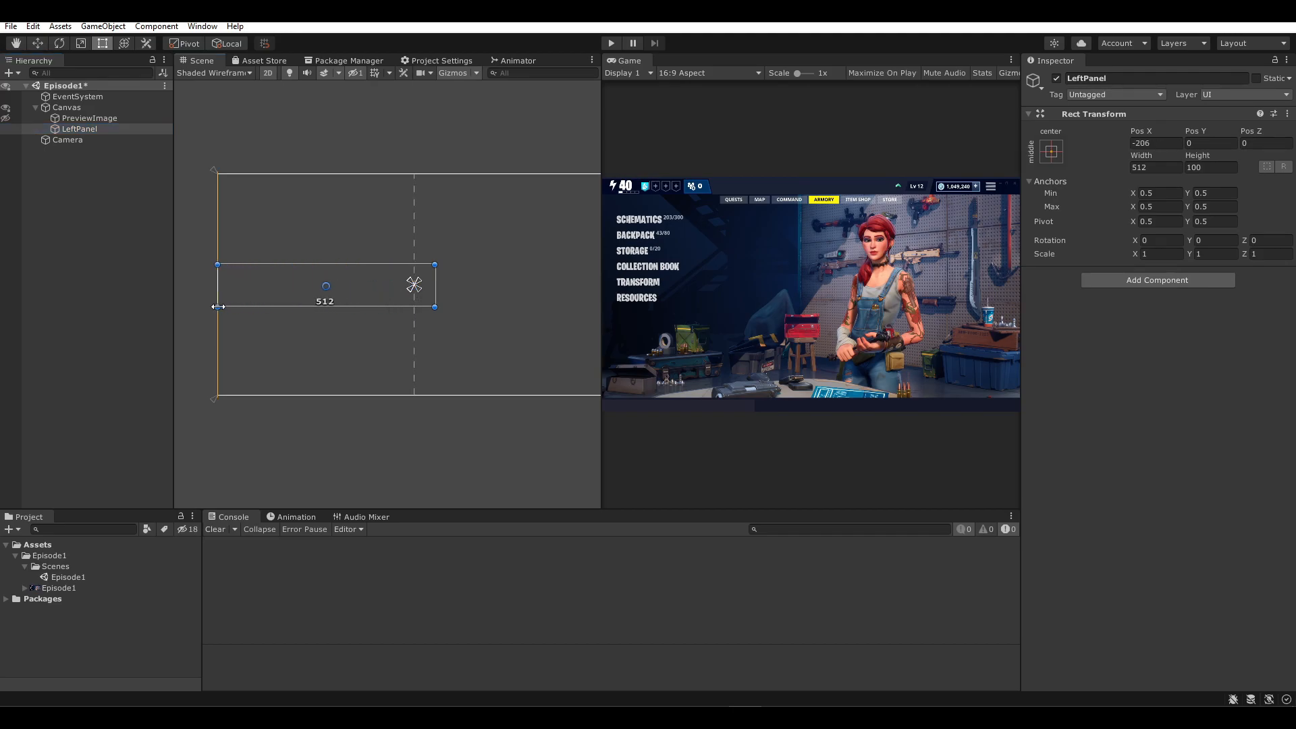
pyautogui.moveTo(435, 286); pyautogui.dragTo(440, 286)
pyautogui.moveTo(288, 265); pyautogui.dragTo(297, 191)
pyautogui.moveTo(440, 289); pyautogui.dragTo(310, 289)
# - Switch the Game view to 16:10 Aspect to check how the centre-anchored LeftPanel sits in the Canvas
pyautogui.click(716, 72)
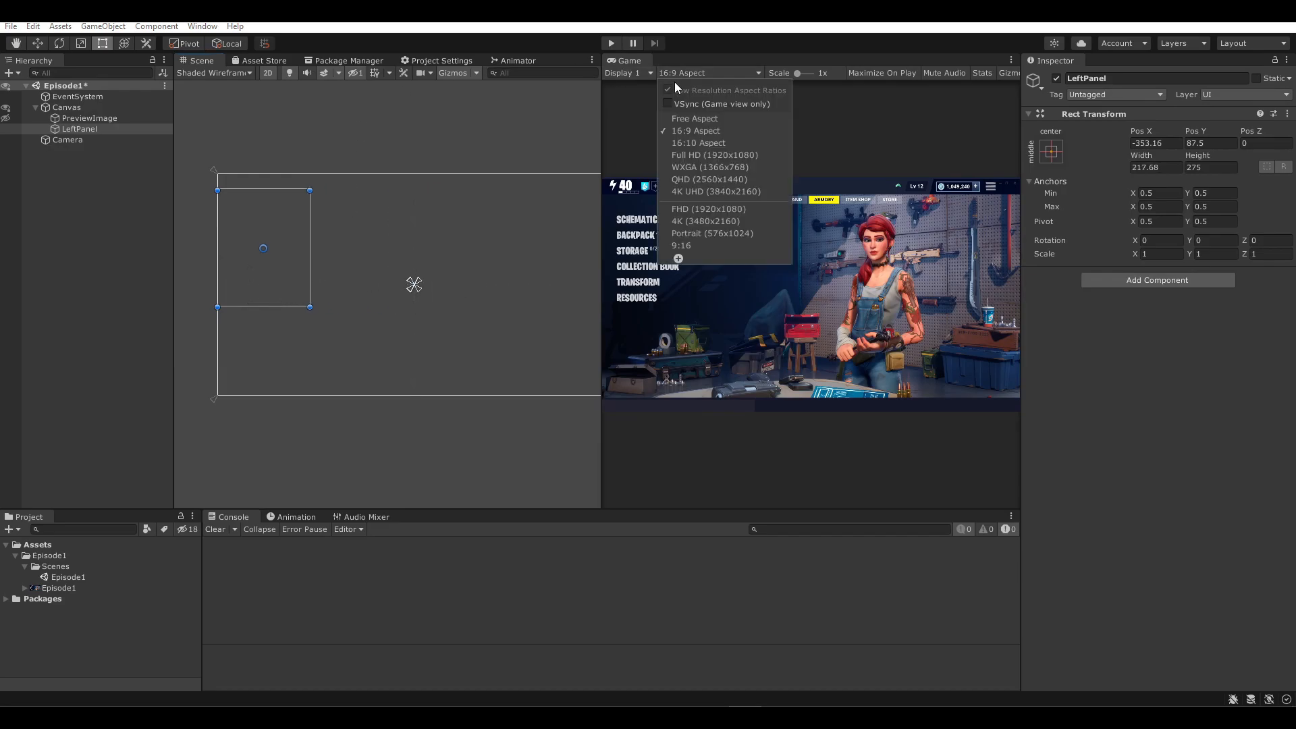
pyautogui.click(717, 144)
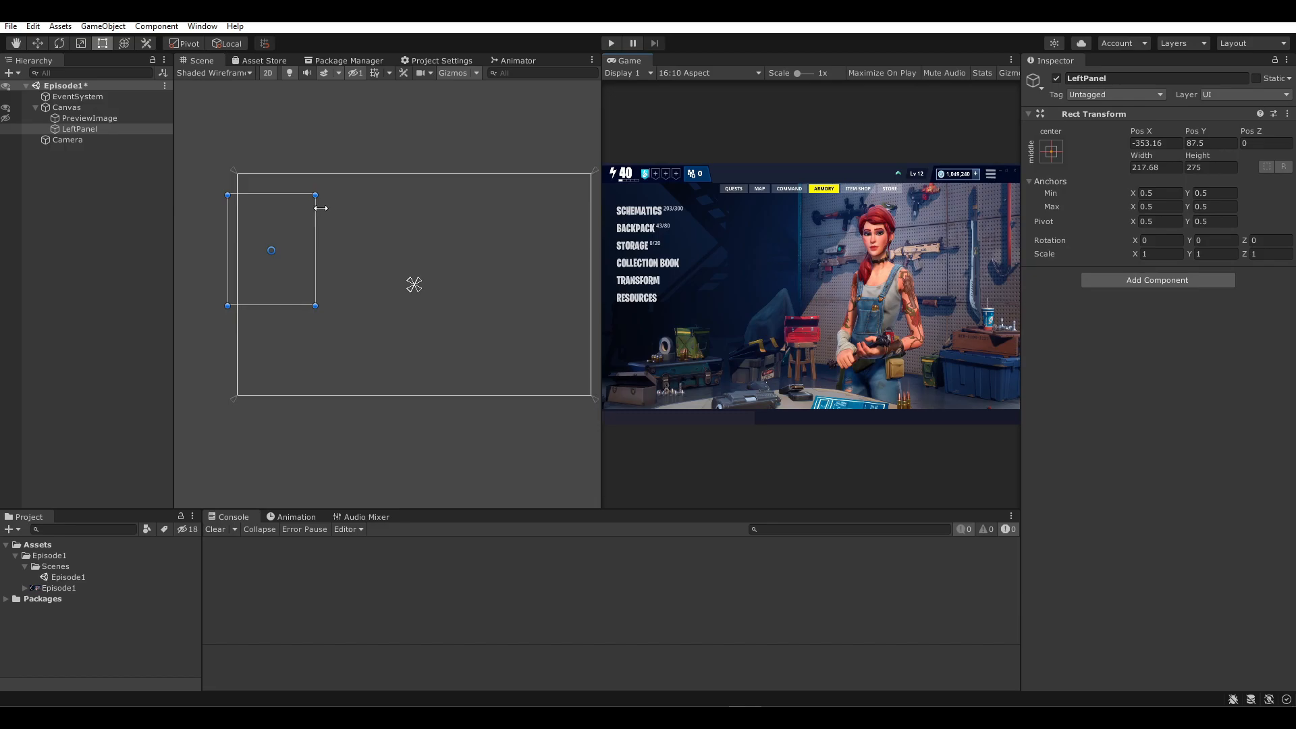
# - Switch the Game view to 16:9 Aspect and back to 16:10 Aspect to compare LeftPanel's placement in the Canvas
pyautogui.click(699, 71)
pyautogui.click(709, 128)
pyautogui.scroll(3, 322, 229)
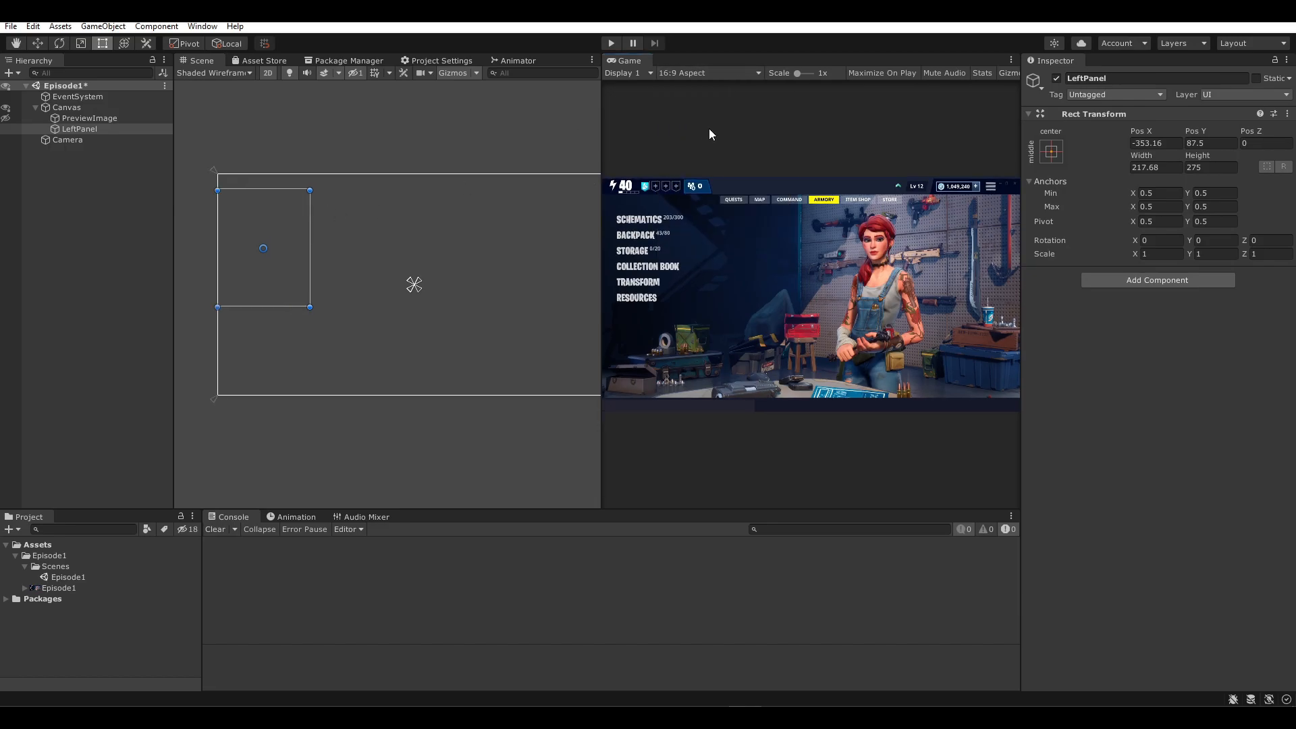
pyautogui.moveTo(322, 229); pyautogui.dragTo(507, 238, button='middle')
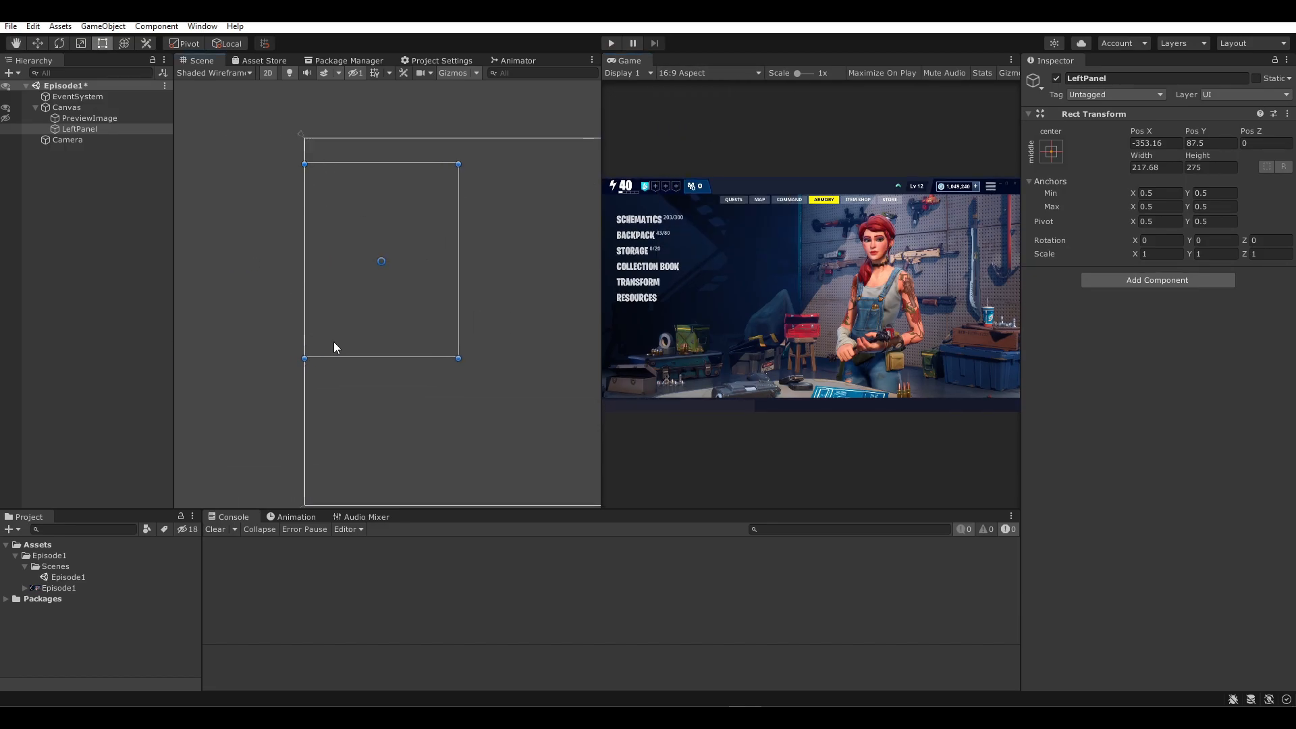
pyautogui.click(679, 75)
pyautogui.click(699, 141)
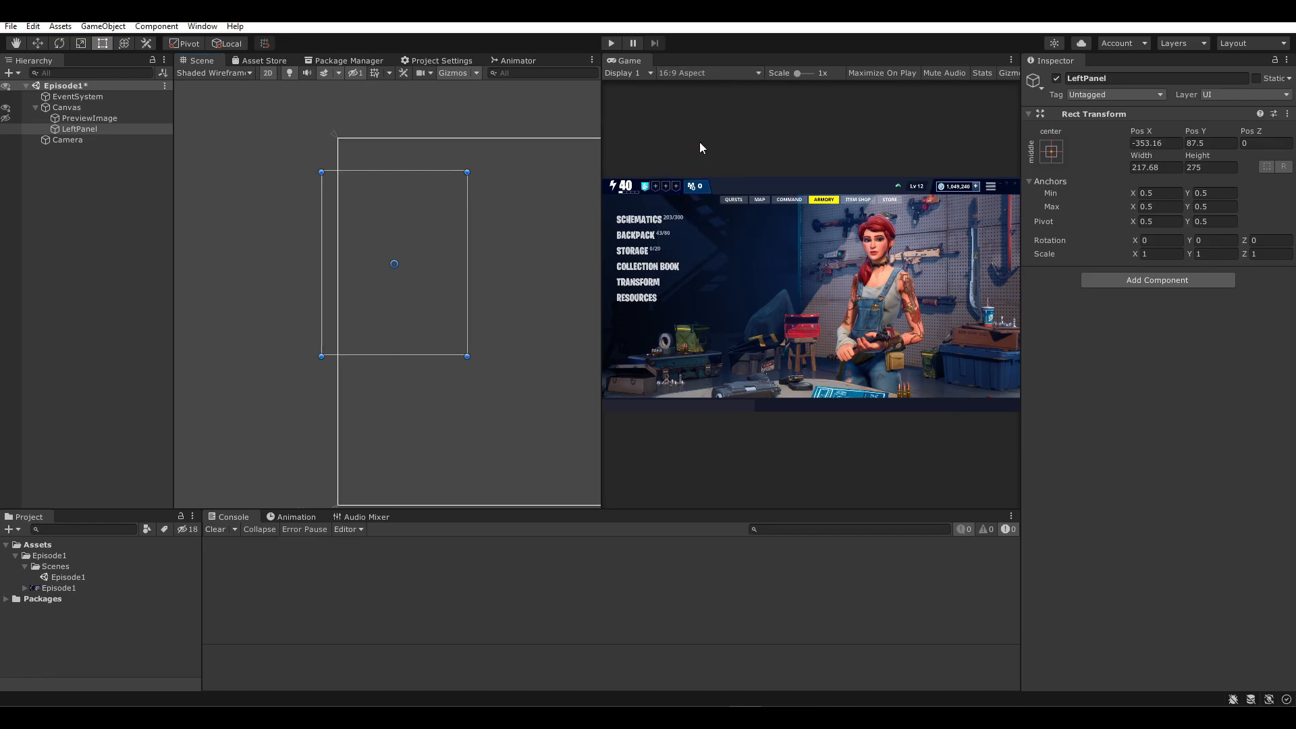
# - Move LeftPanel to about X -329, Y 100 along the Canvas's left edge and return the Game view to 16:9 Aspect
pyautogui.moveTo(372, 233)
pyautogui.mouseDown()
pyautogui.moveTo(412, 229)
pyautogui.moveTo(399, 235)
pyautogui.mouseUp()
pyautogui.click(682, 73)
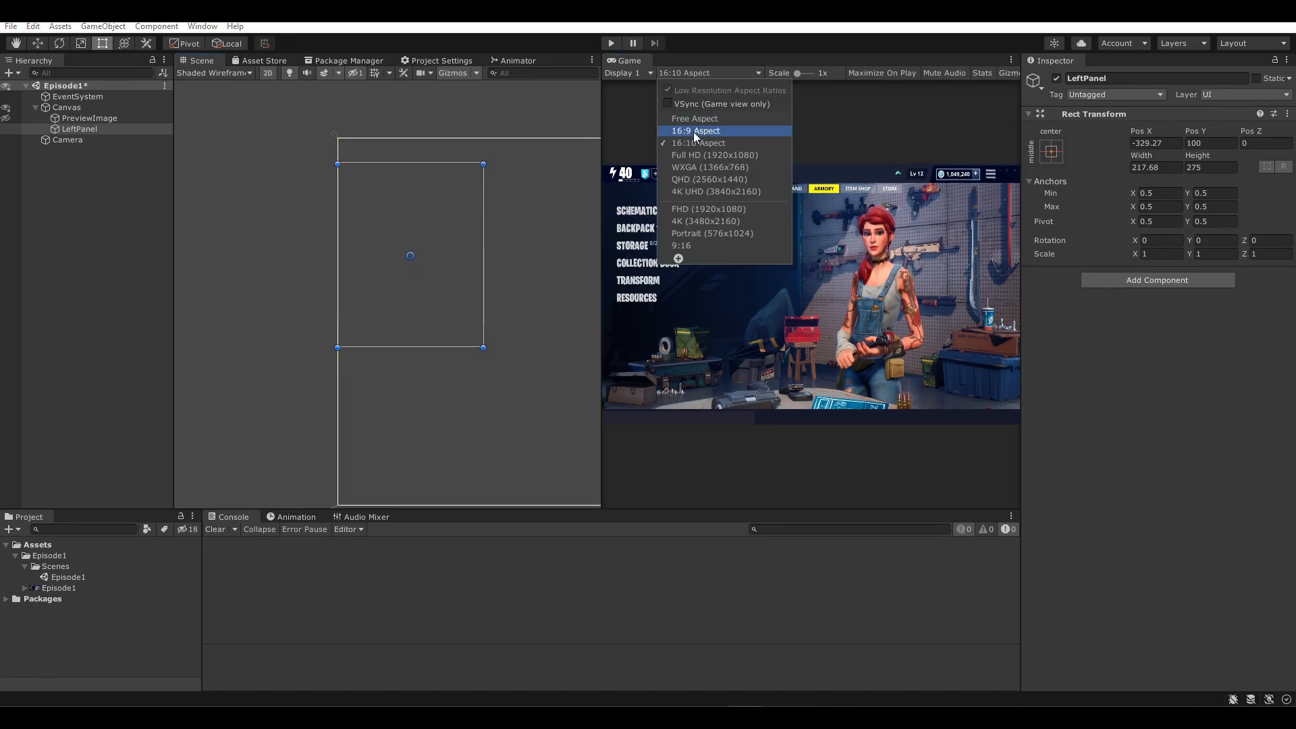
pyautogui.click(694, 132)
pyautogui.moveTo(527, 287); pyautogui.dragTo(394, 270, button='middle')
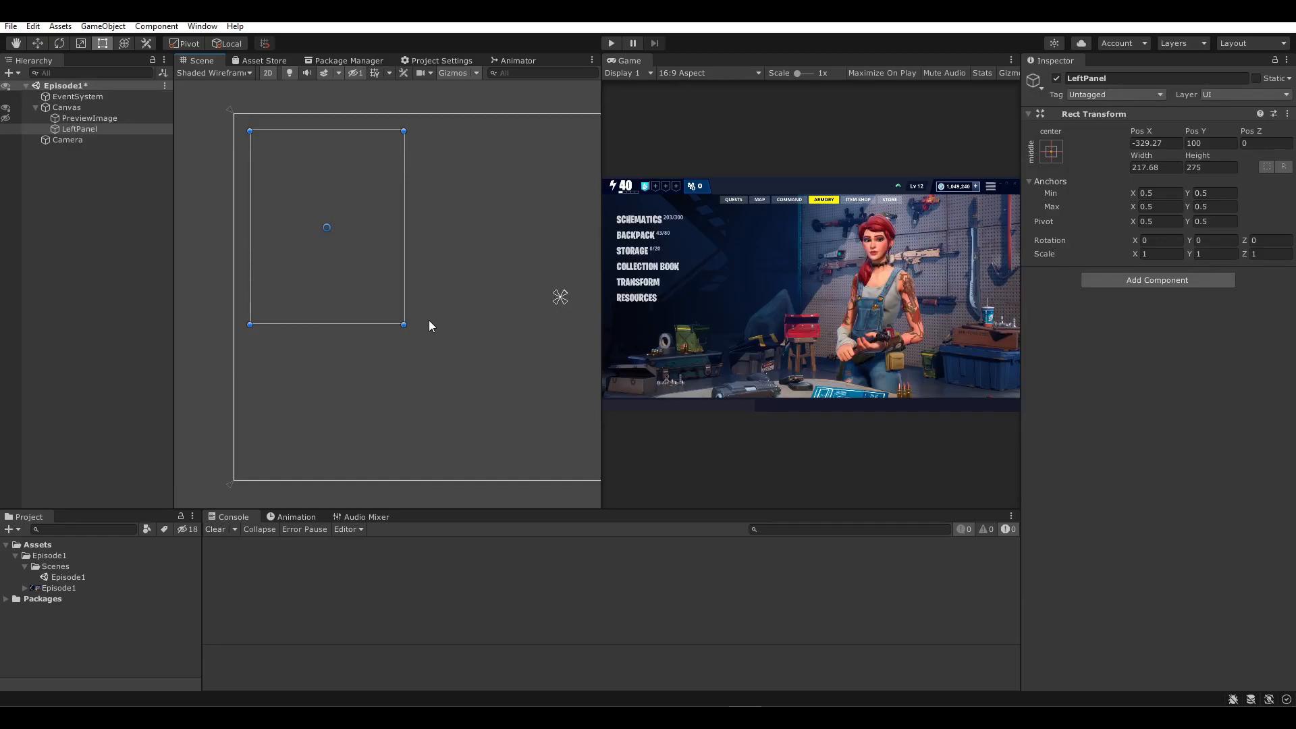
pyautogui.click(1158, 196)
pyautogui.moveTo(475, 292); pyautogui.dragTo(466, 298, button='middle')
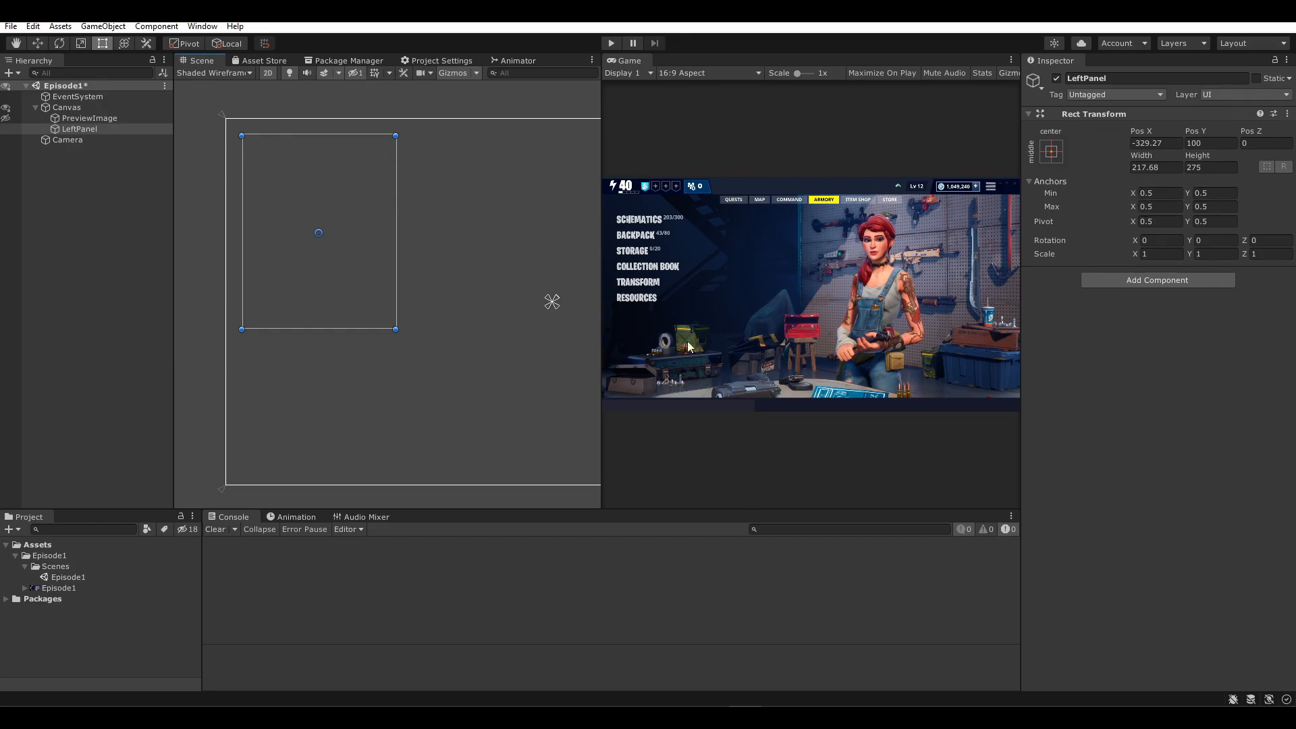
pyautogui.moveTo(602, 253); pyautogui.dragTo(569, 267)
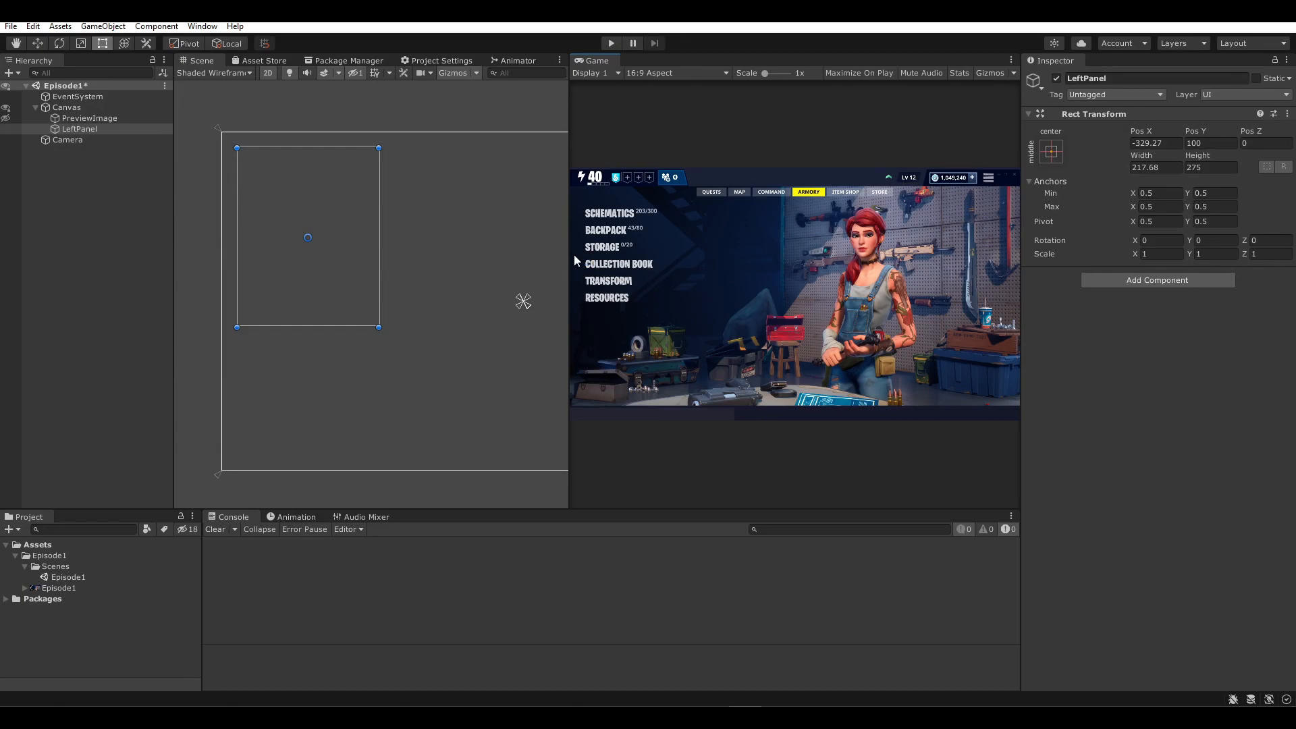
# - Set LeftPanel's horizontal anchors to minimum X 0 and maximum X 0.2
pyautogui.click(1147, 193)
pyautogui.click(132, 139)
pyautogui.click(128, 130)
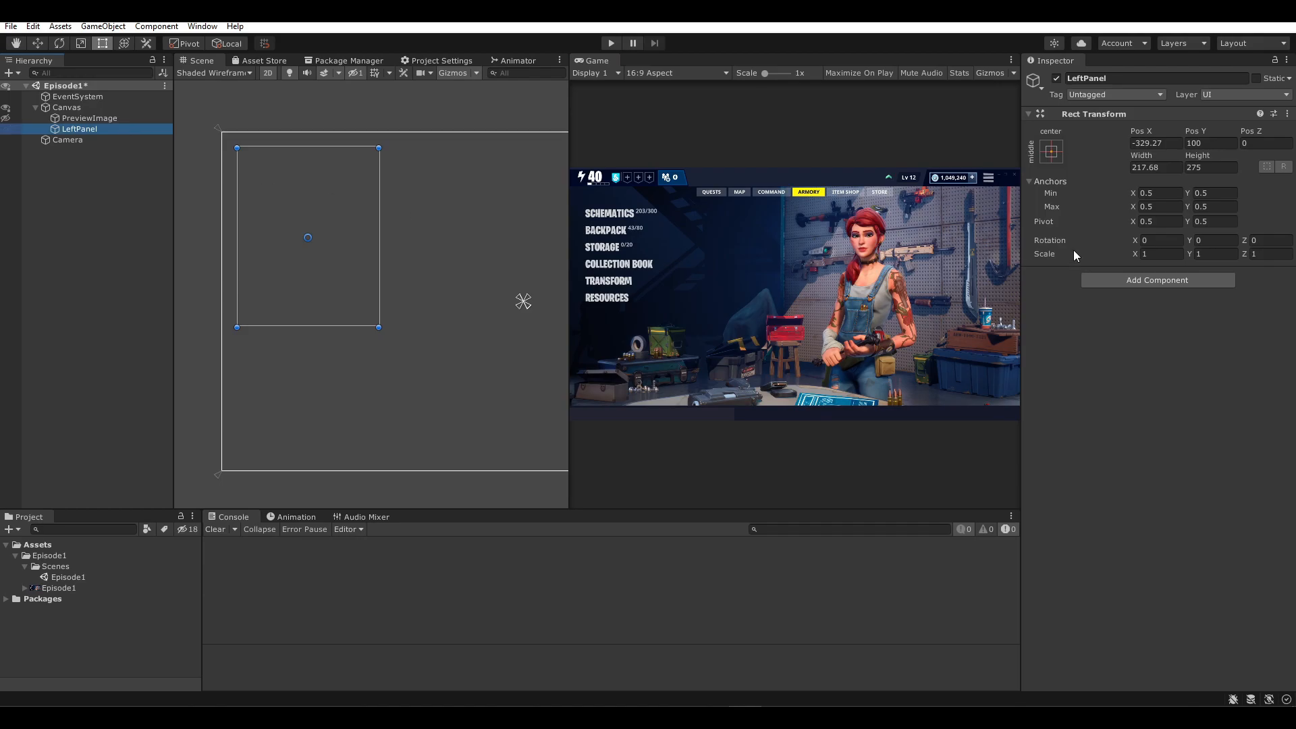
pyautogui.click(1175, 193)
pyautogui.write('0')
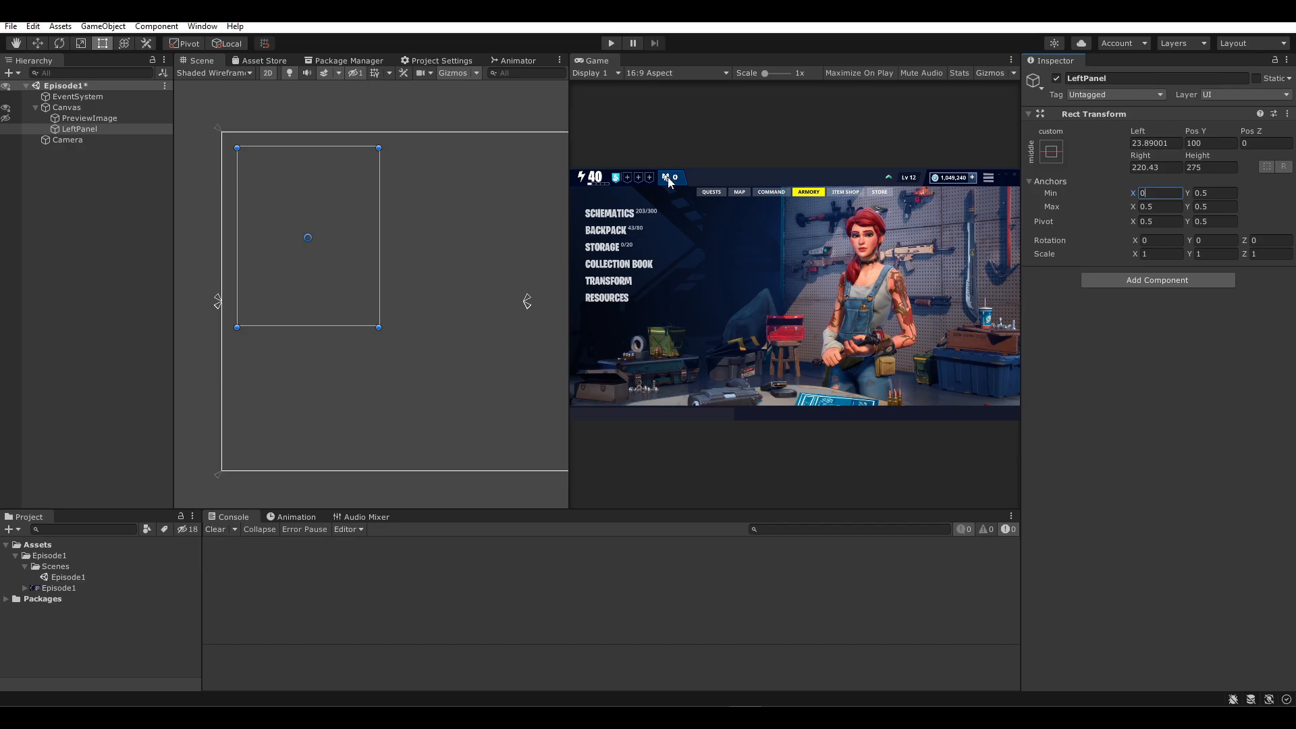
pyautogui.click(1153, 207)
pyautogui.write('.2')
pyautogui.press('Return')
pyautogui.scroll(-3, 409, 240)
pyautogui.moveTo(399, 241); pyautogui.dragTo(307, 236, button='middle')
pyautogui.scroll(-2, 349, 240)
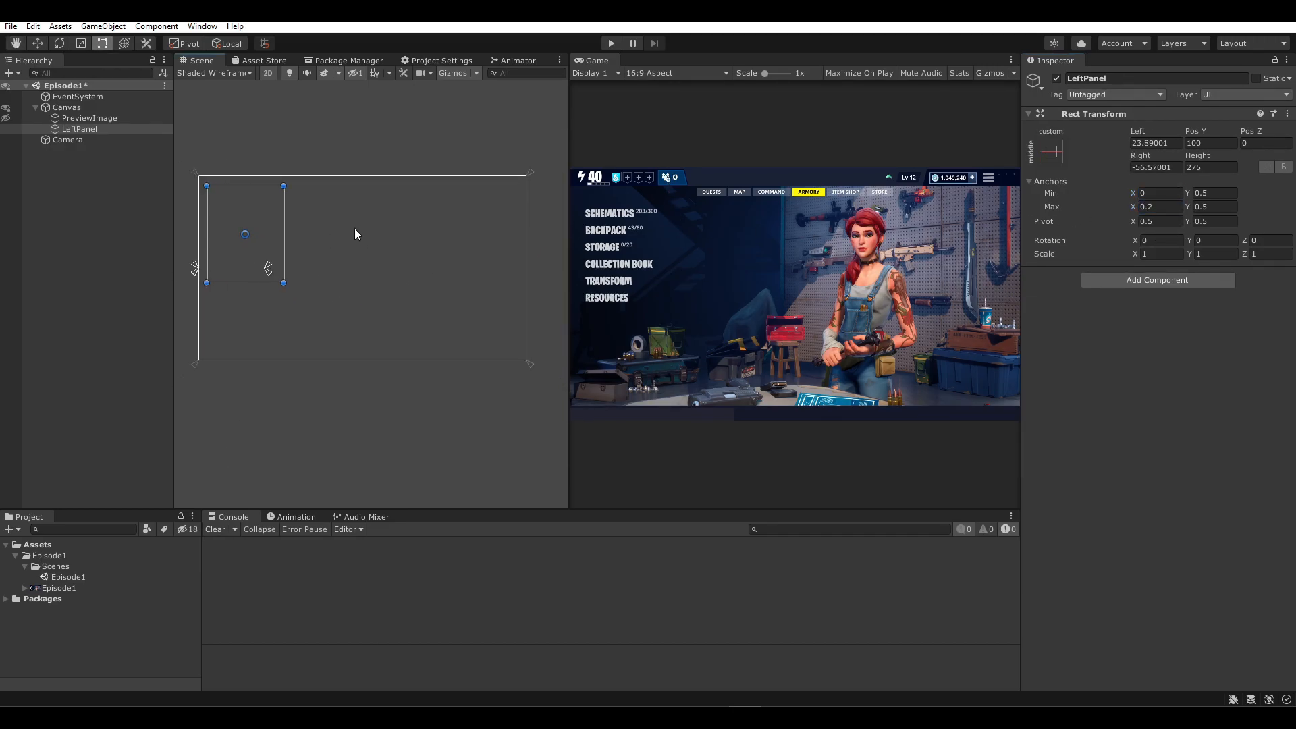
# - Set LeftPanel's maximum X anchor to 0.3
pyautogui.click(1144, 207)
pyautogui.write('1')
pyautogui.press('BackSpace')
pyautogui.write('.2')
pyautogui.press('BackSpace')
pyautogui.write('3')
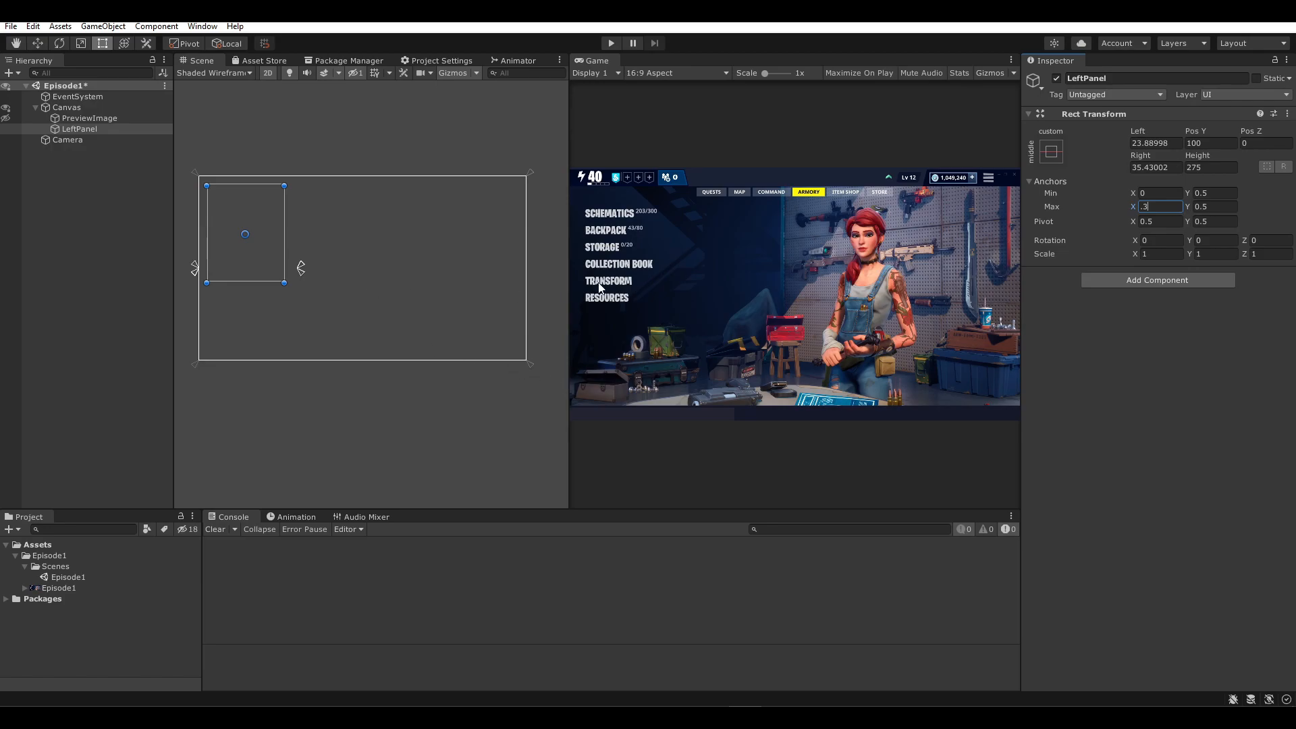
pyautogui.moveTo(256, 307); pyautogui.dragTo(336, 319, button='middle')
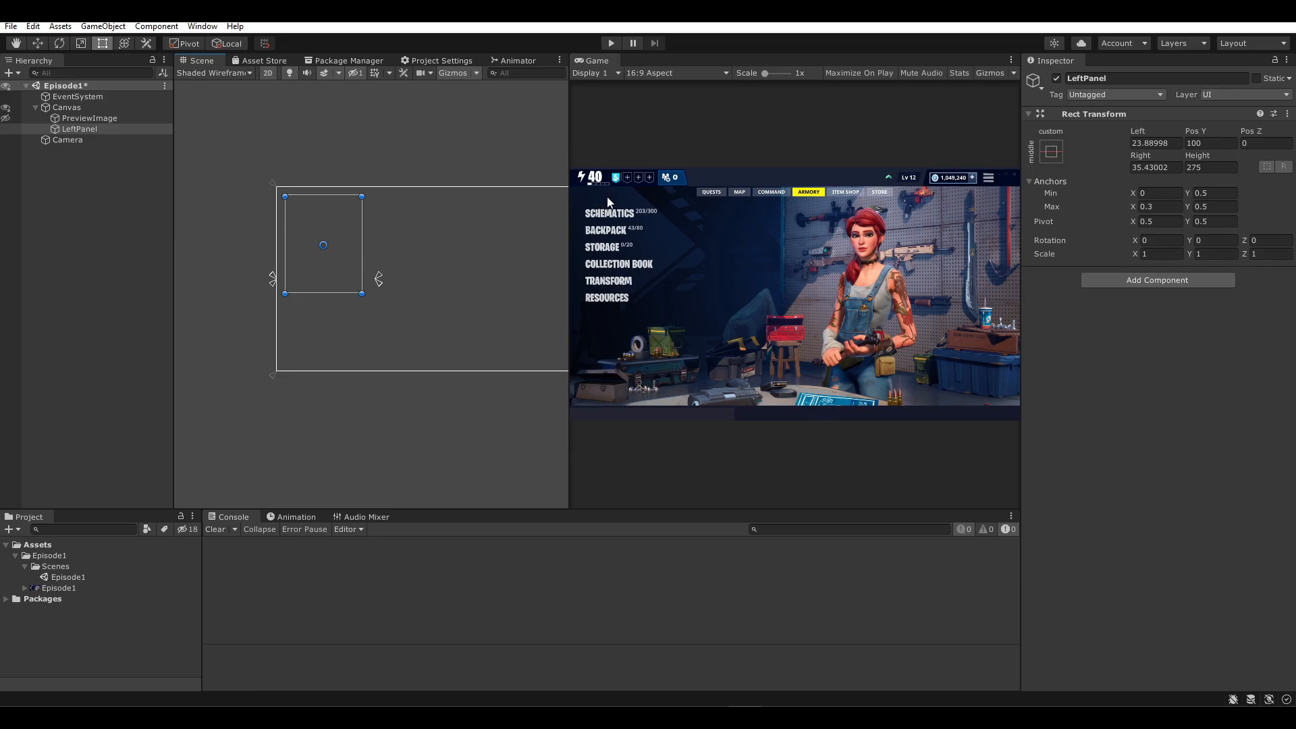
# - Set LeftPanel's vertical anchors to minimum Y 0.4 and maximum Y 0.85
pyautogui.click(1213, 193)
pyautogui.write('.5')
pyautogui.scroll(1, 277, 279)
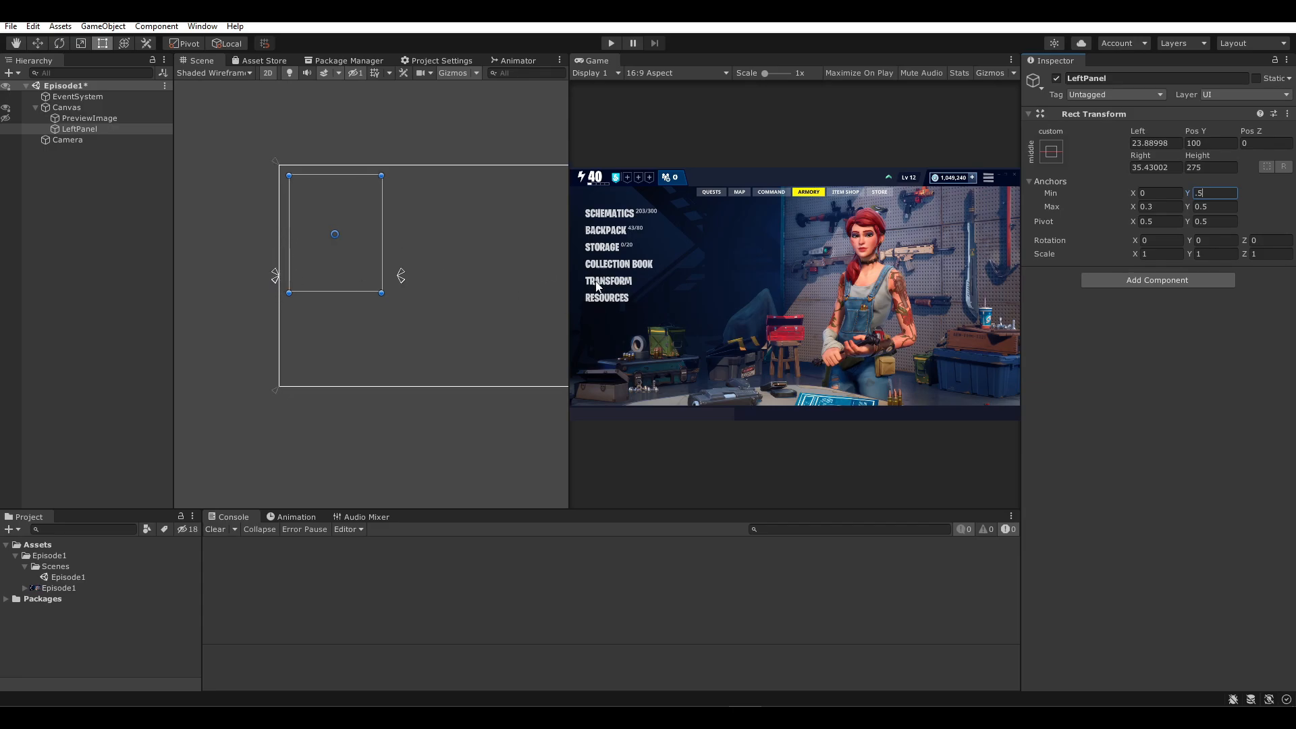
pyautogui.press('BackSpace')
pyautogui.write('4')
pyautogui.click(1208, 208)
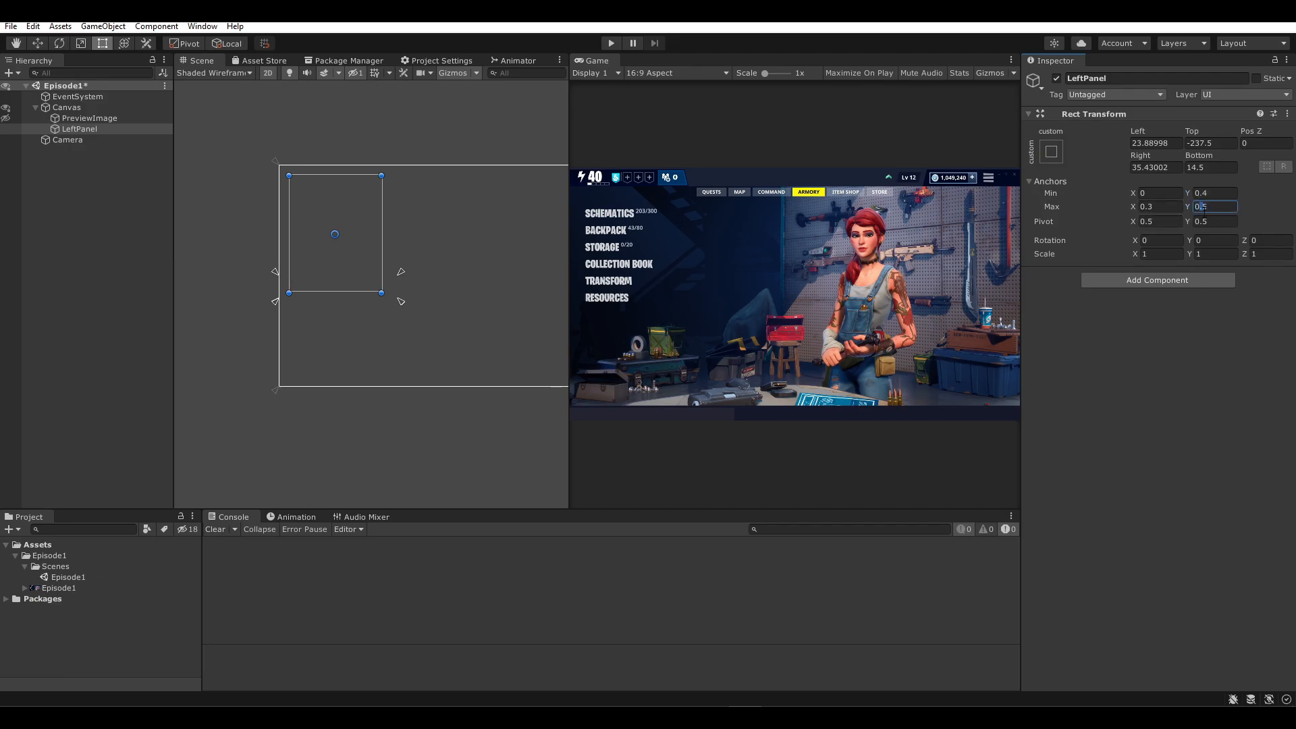
pyautogui.press('BackSpace')
pyautogui.write('9')
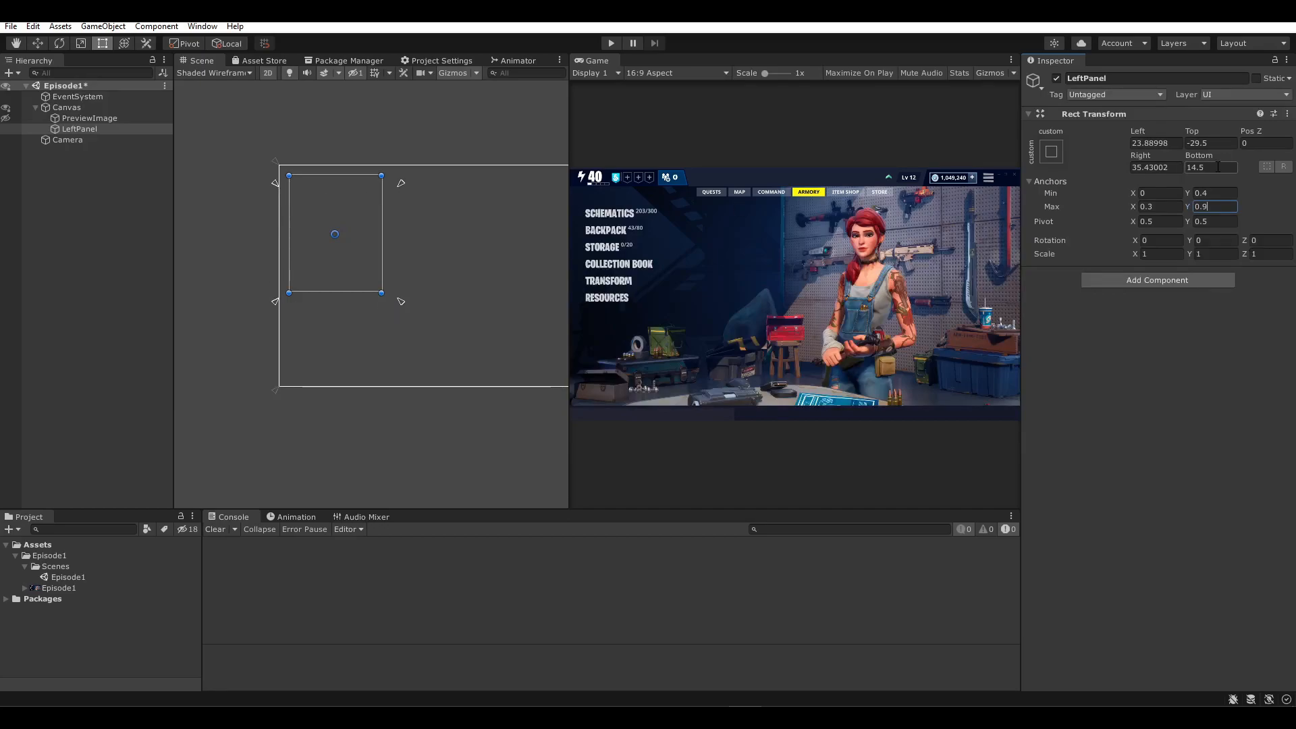
pyautogui.click(1215, 208)
pyautogui.write('0.85')
pyautogui.scroll(3, 379, 304)
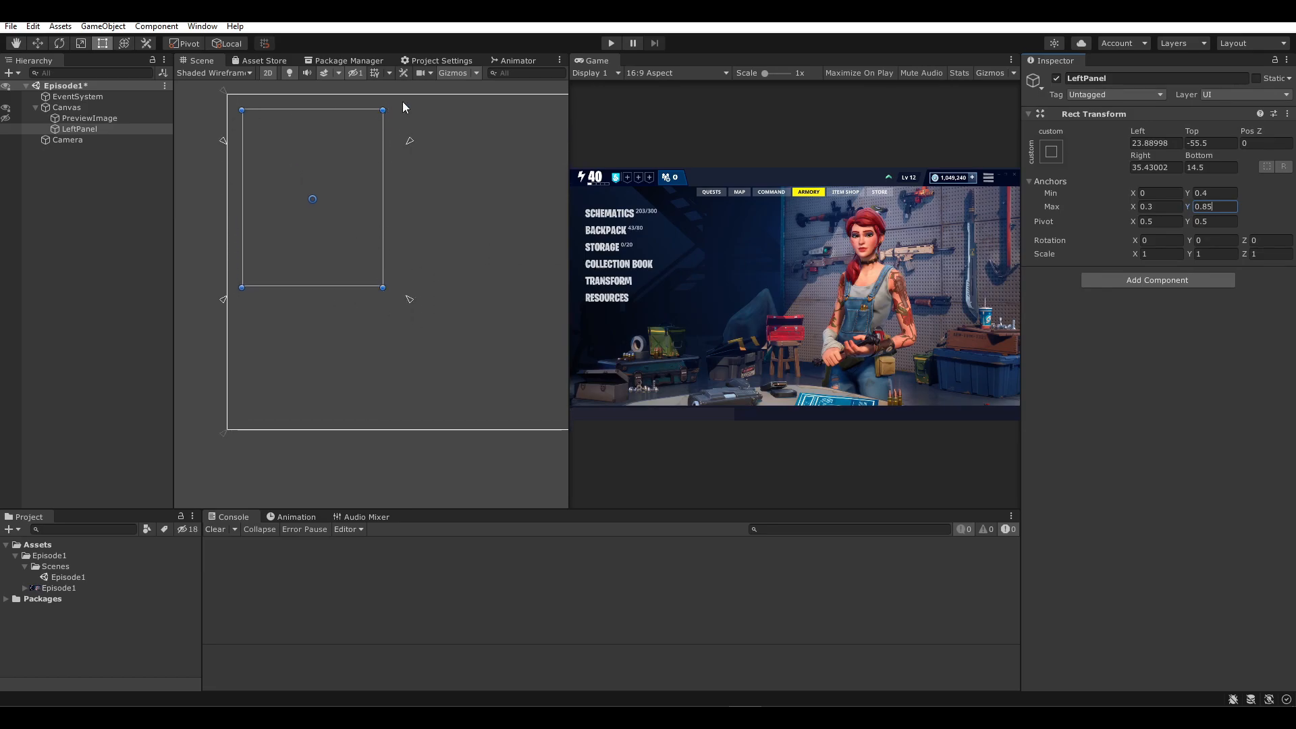
# - Show PreviewImage in the Scene view as a guide and set LeftPanel's maximum X anchor to 0.25
pyautogui.moveTo(285, 295); pyautogui.dragTo(279, 301, button='middle')
pyautogui.click(5, 118)
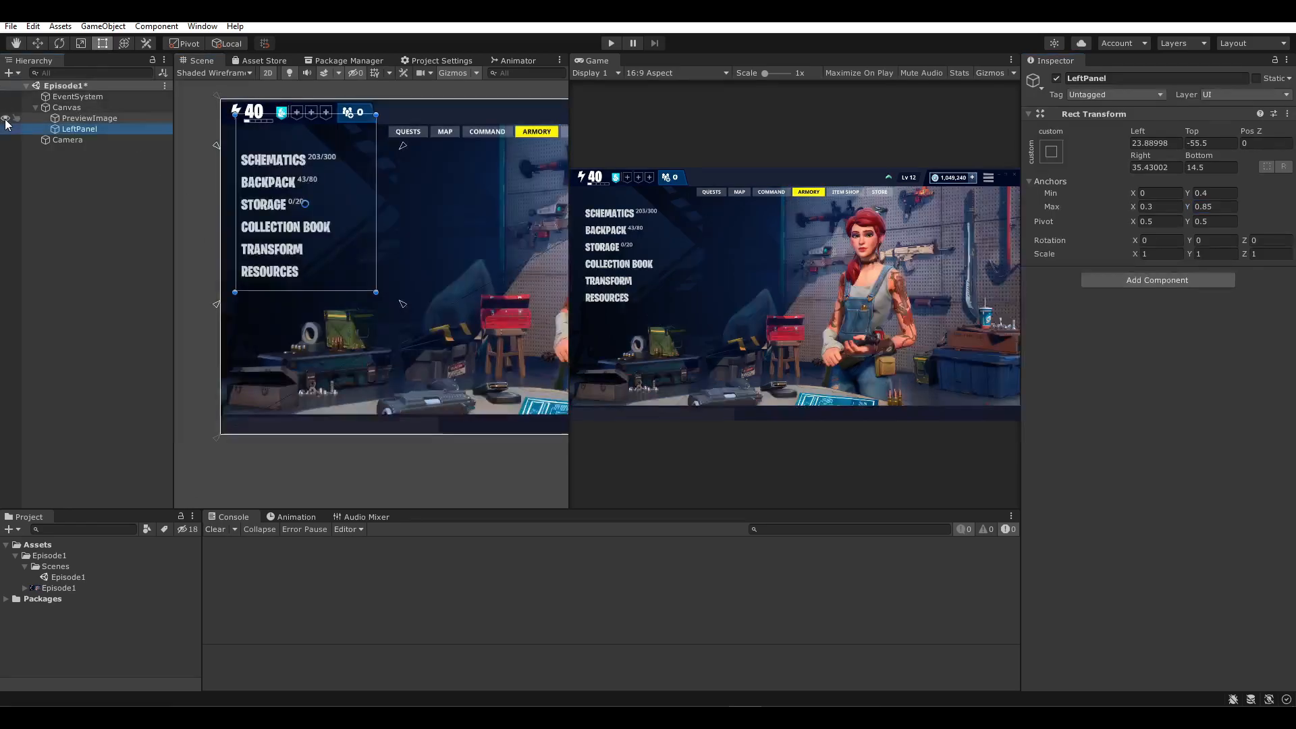
pyautogui.scroll(2, 300, 269)
pyautogui.scroll(1, 300, 269)
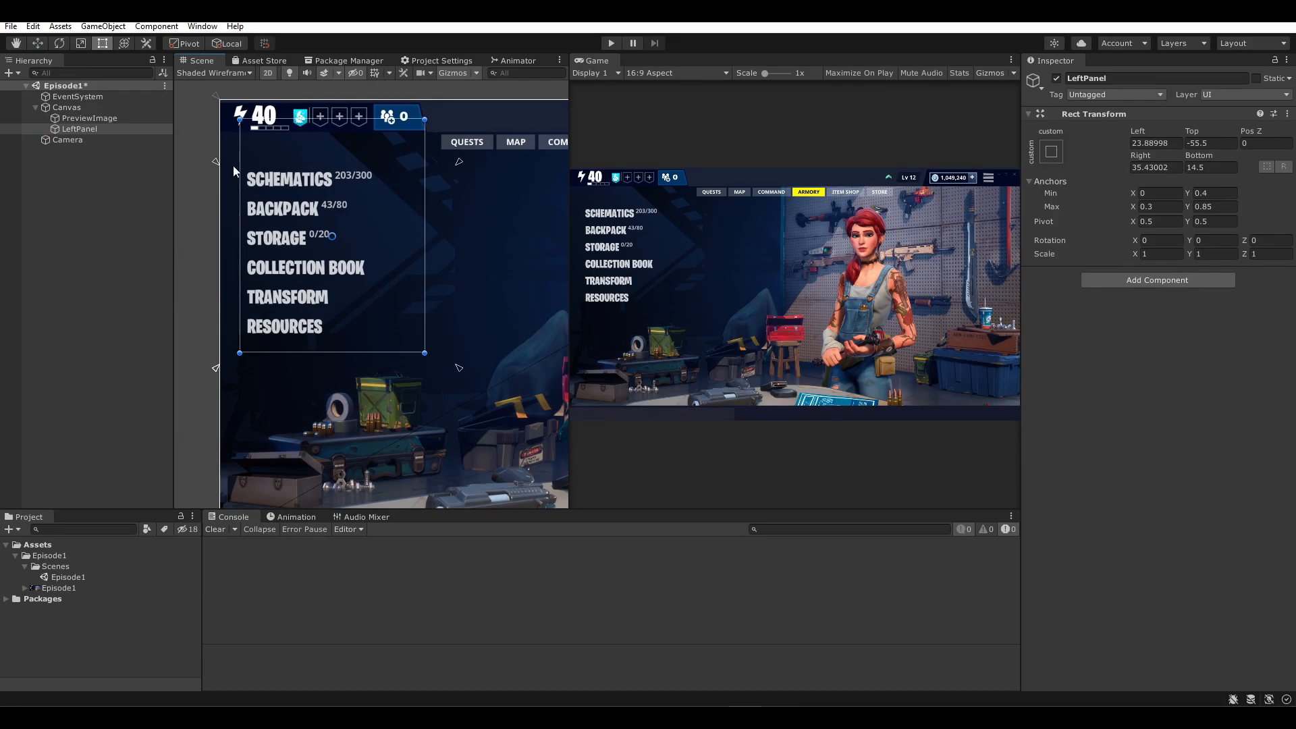
pyautogui.click(1160, 207)
pyautogui.write('0.25')
# - Reposition LeftPanel's anchors by hand in the Scene to about X 0.024 to 0.211 and Y 0.43 to 0.852
pyautogui.moveTo(421, 160); pyautogui.dragTo(388, 166)
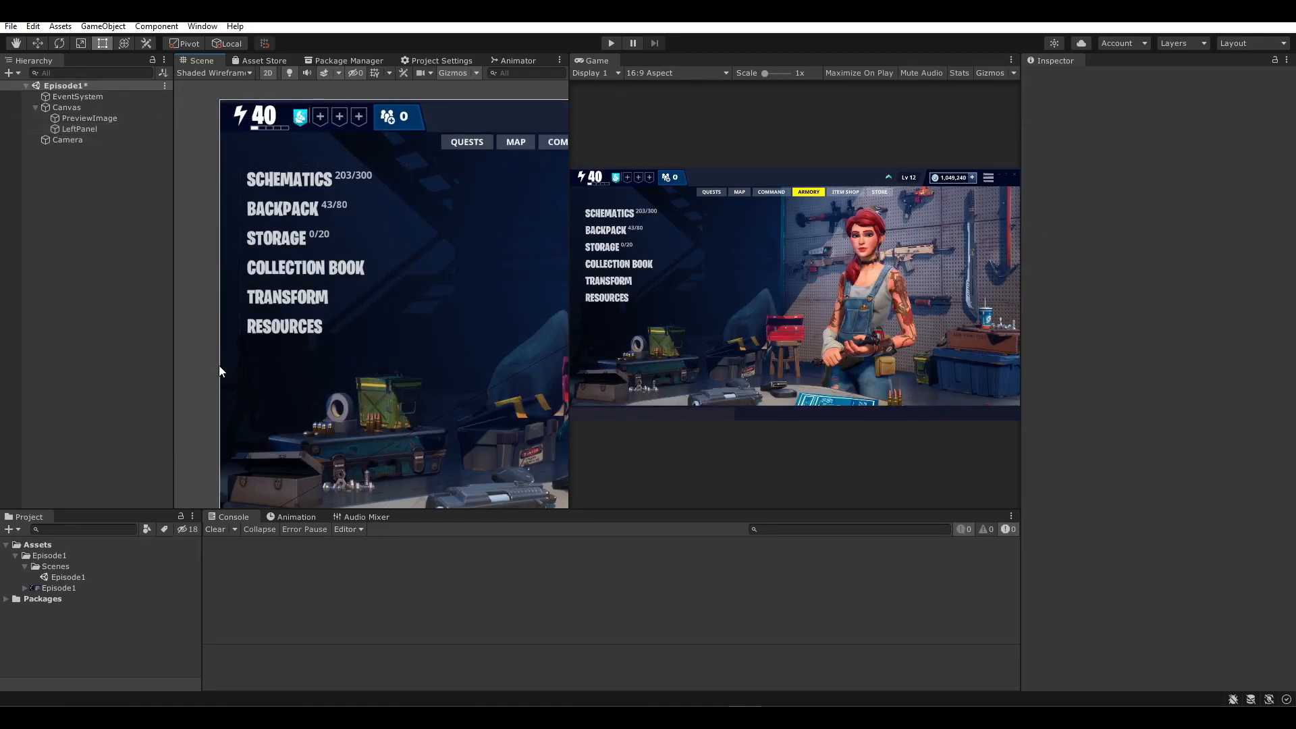
pyautogui.click(101, 130)
pyautogui.moveTo(218, 374); pyautogui.dragTo(237, 363)
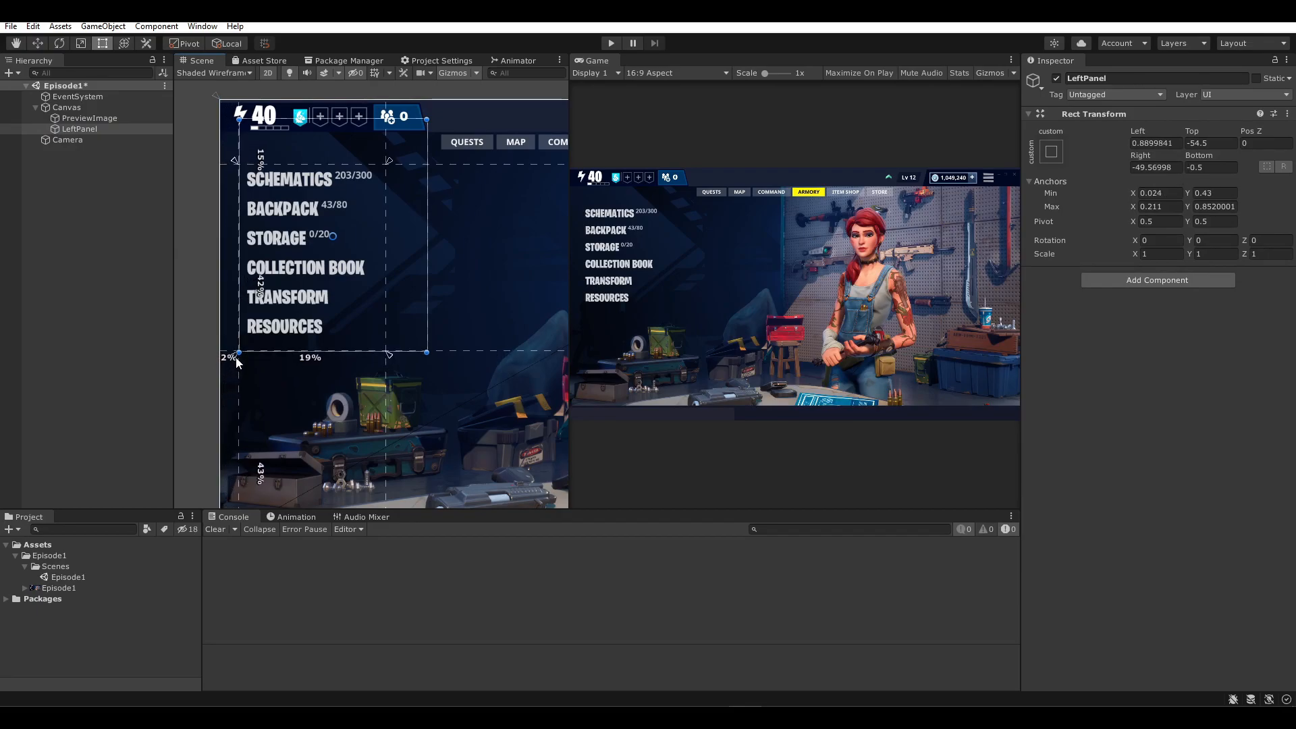
pyautogui.moveTo(237, 363); pyautogui.dragTo(237, 362)
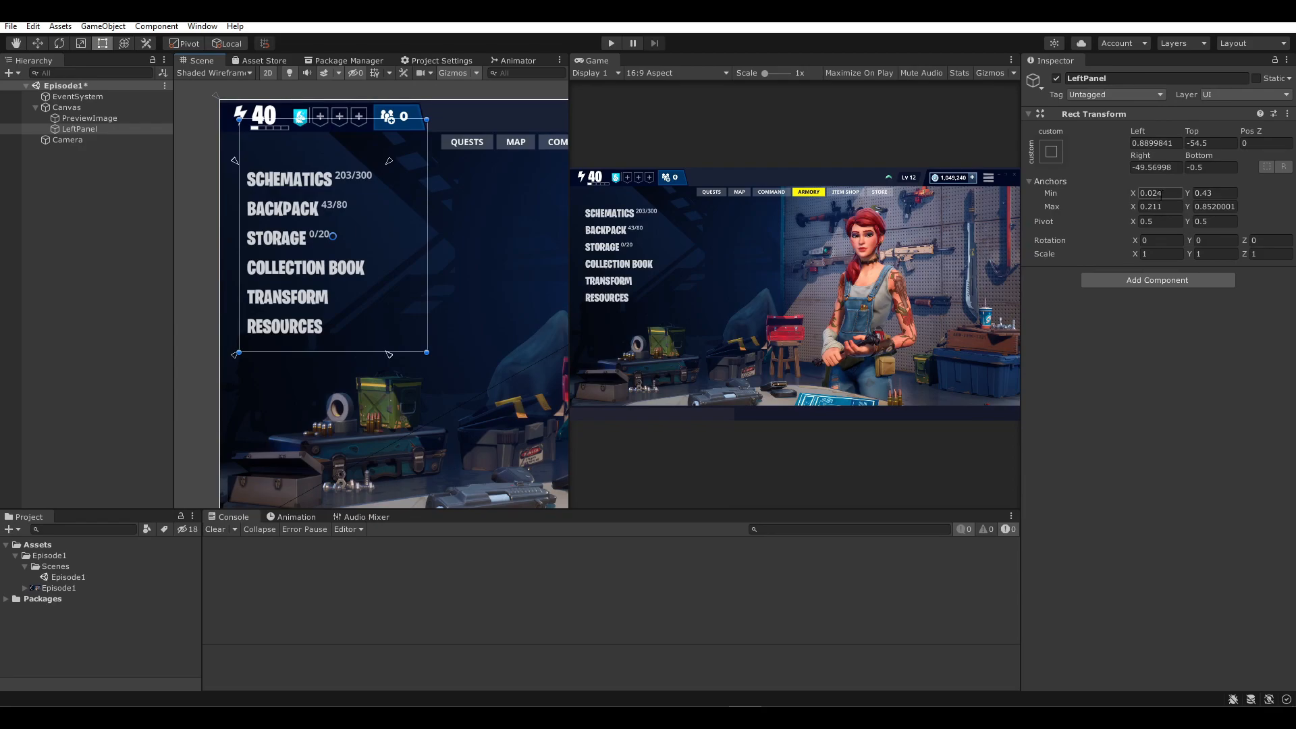
# - Set LeftPanel's anchors to minimum X 0.02, Y 0.4 and maximum X 0.25, Y 0.85
pyautogui.click(1169, 194)
pyautogui.press('BackSpace')
pyautogui.write('.02')
pyautogui.click(1167, 208)
pyautogui.write('.25')
pyautogui.click(1212, 193)
pyautogui.write('.4')
pyautogui.click(1215, 206)
pyautogui.write('.')
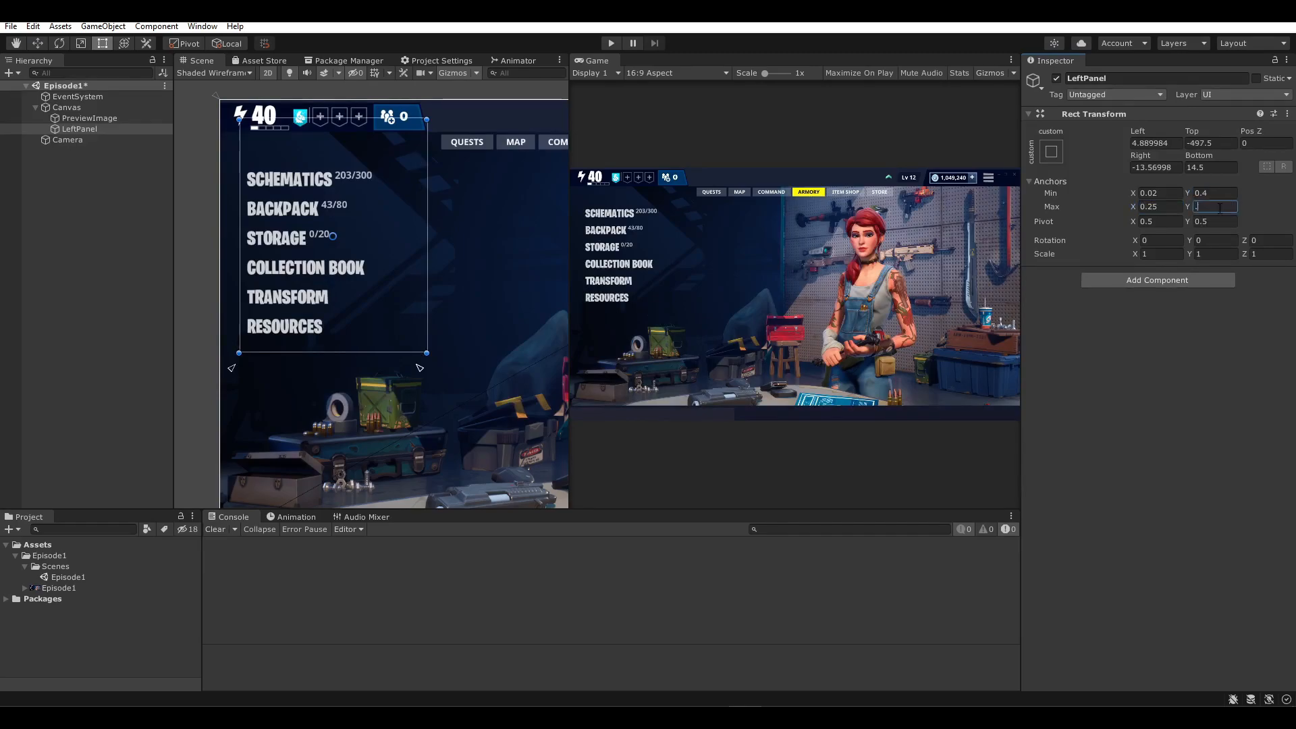
pyautogui.write('85')
pyautogui.click(1158, 144)
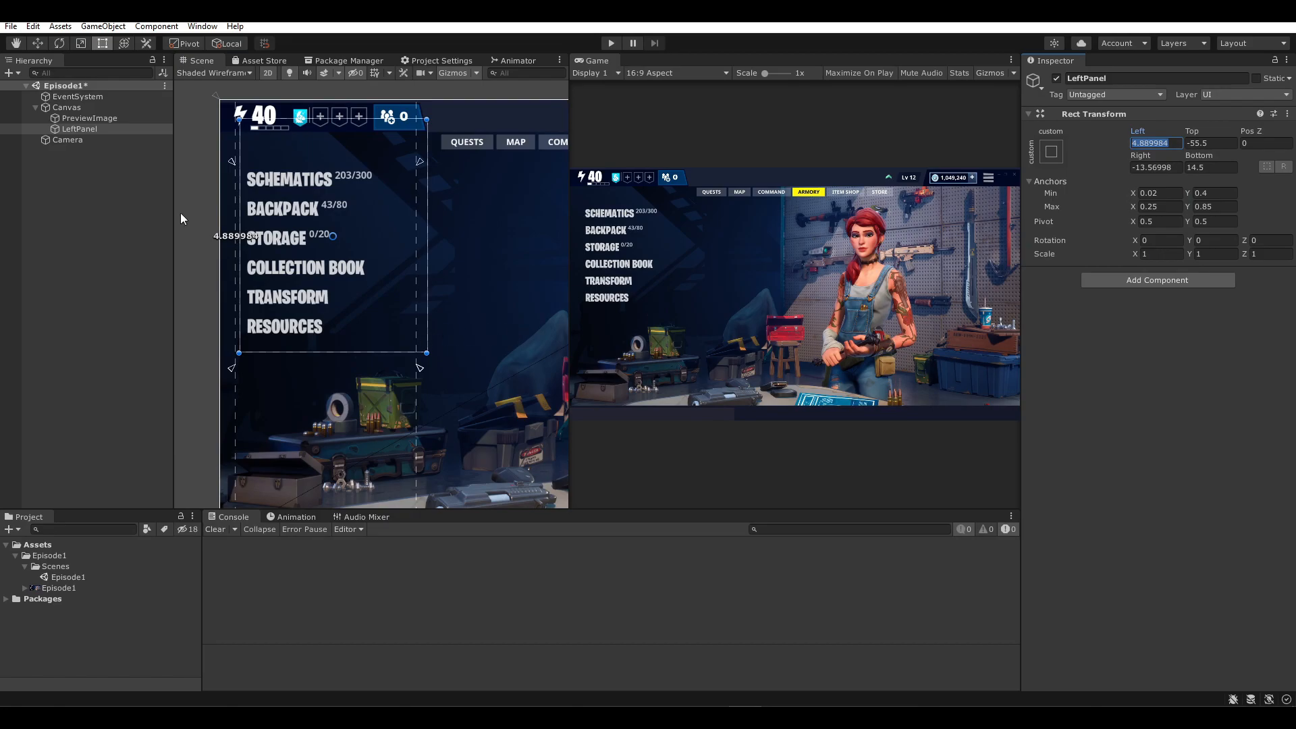
# - Add a UI Image as a child of LeftPanel and stretch it to fill the whole panel
pyautogui.rightClick(86, 131)
pyautogui.moveTo(162, 410)
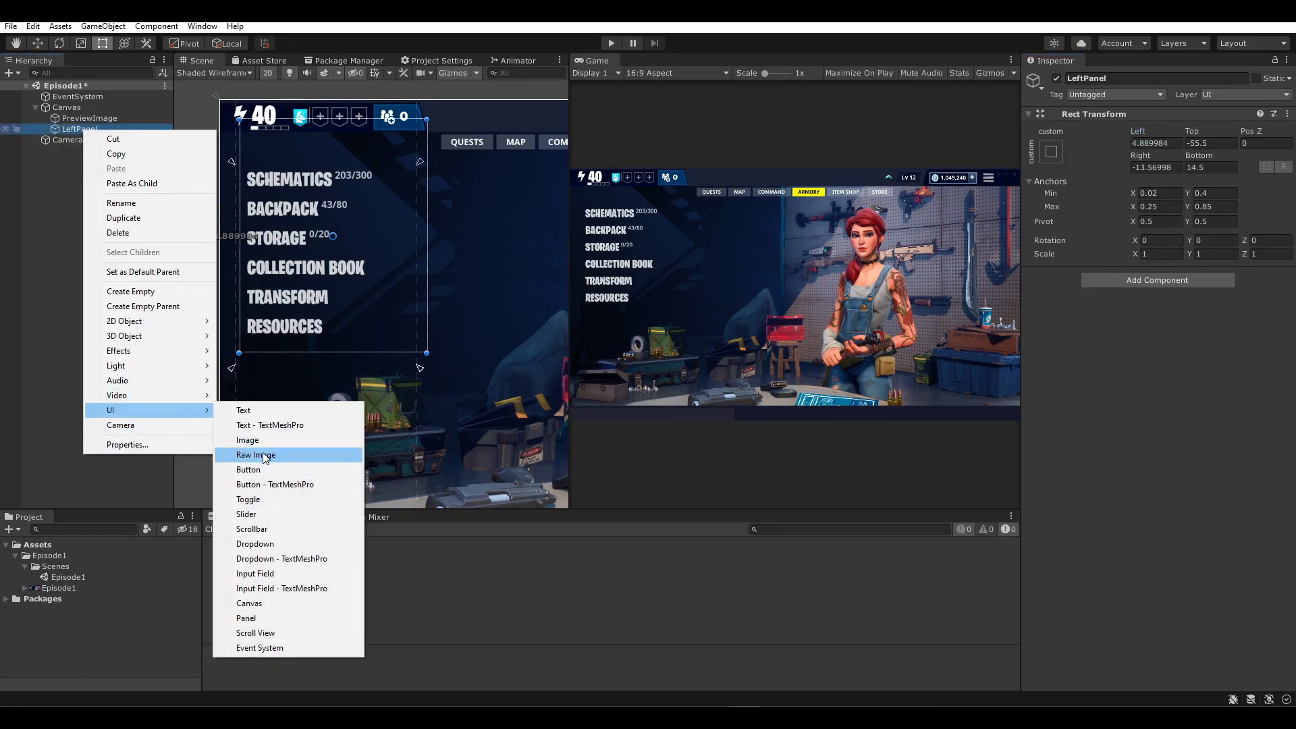
pyautogui.click(247, 440)
pyautogui.click(1051, 151)
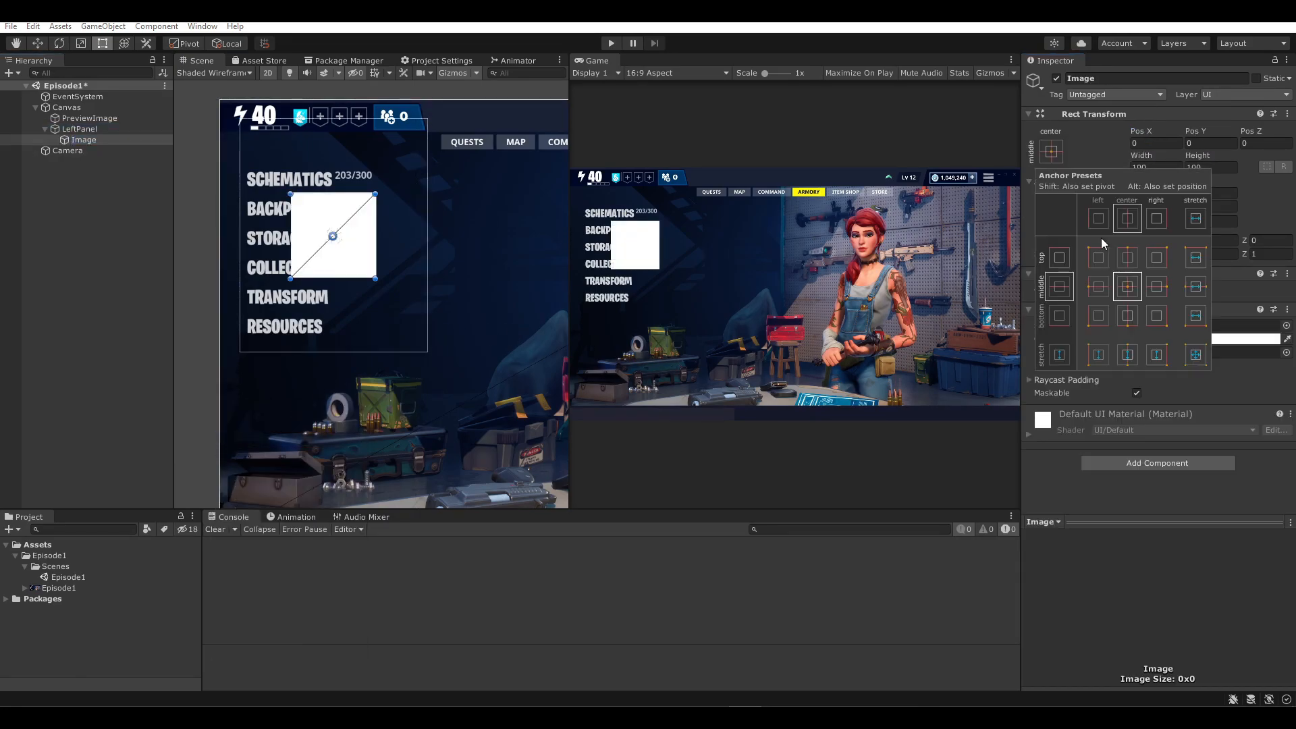
pyautogui.keyDown('alt'); pyautogui.click(1195, 354); pyautogui.keyUp('alt')
# - Make LeftPanel's child Image semi-transparent by lowering its color alpha to about 0.47
pyautogui.click(77, 129)
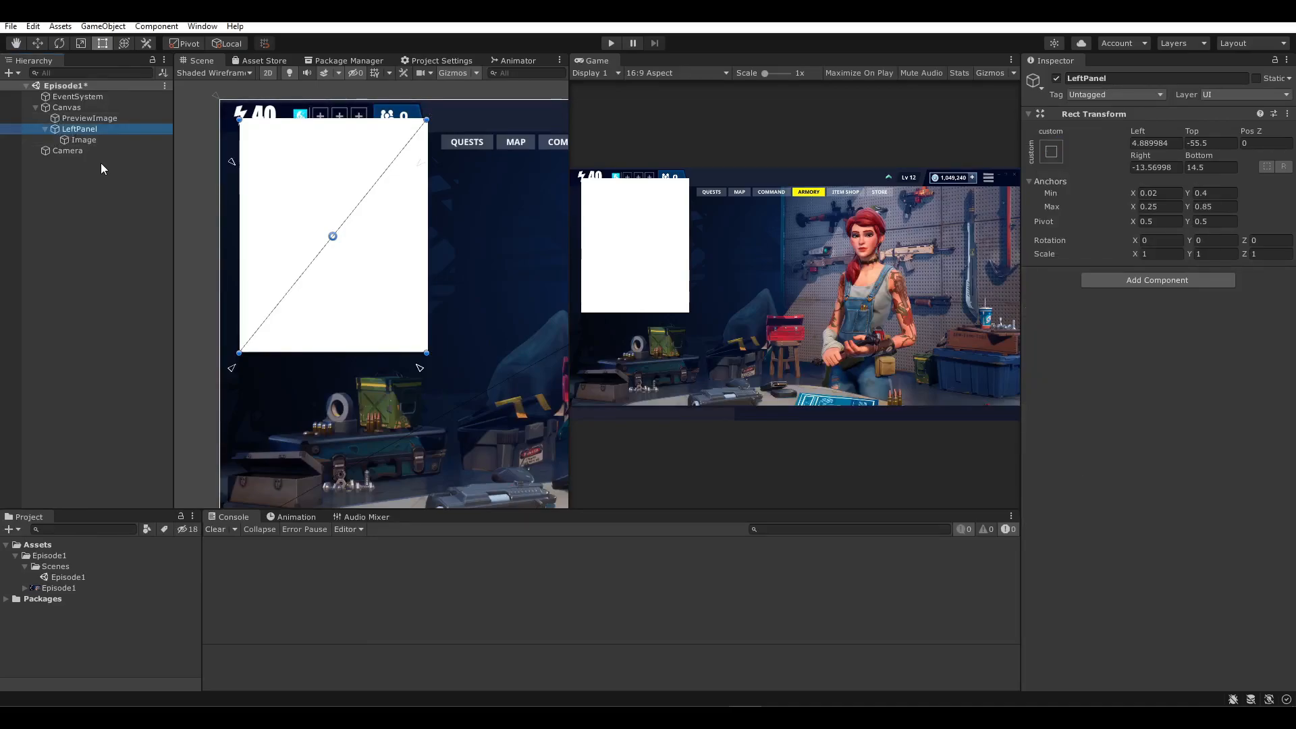
pyautogui.click(91, 140)
pyautogui.click(92, 130)
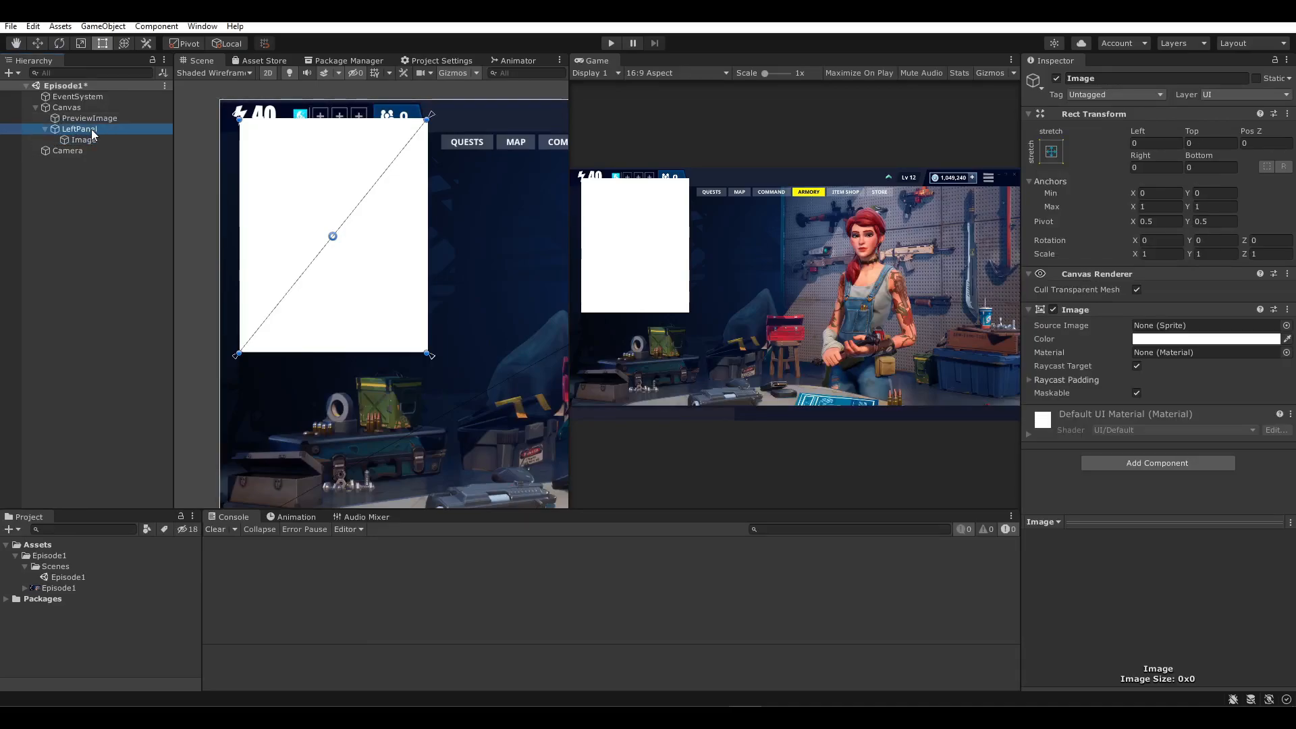
pyautogui.click(82, 141)
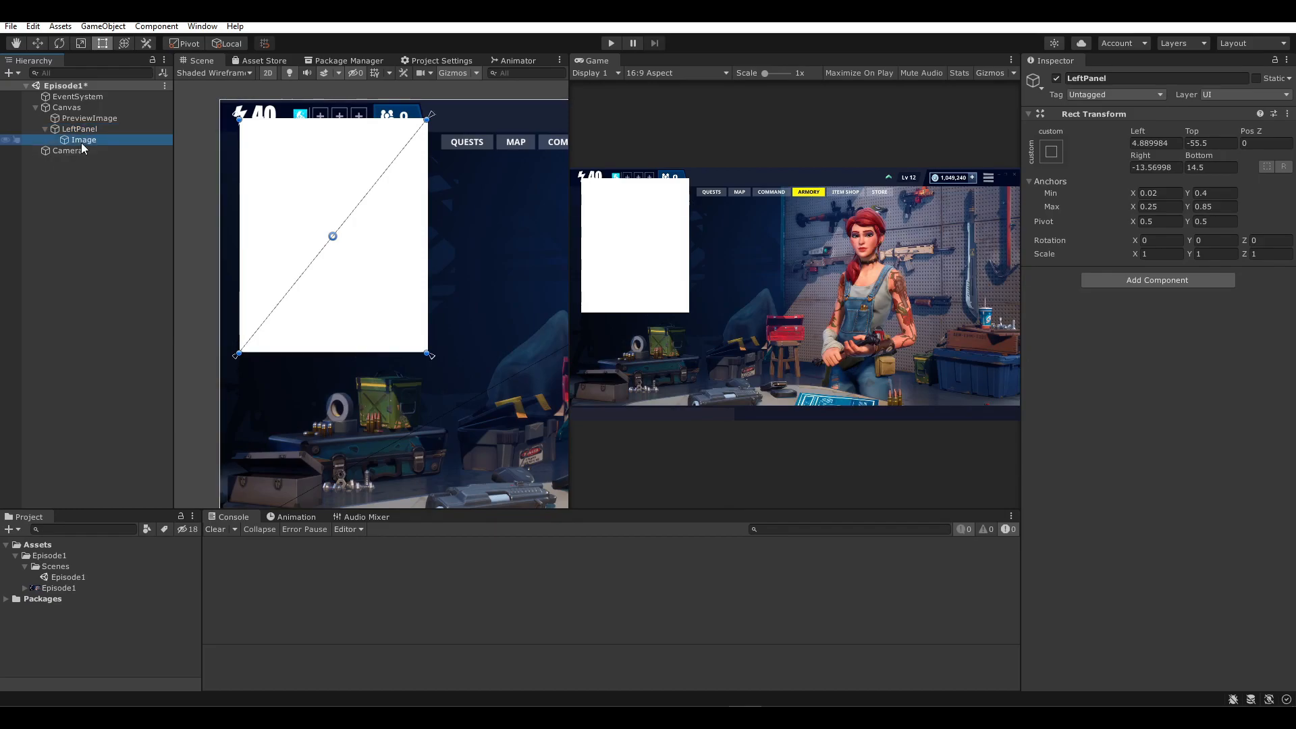
pyautogui.click(1164, 339)
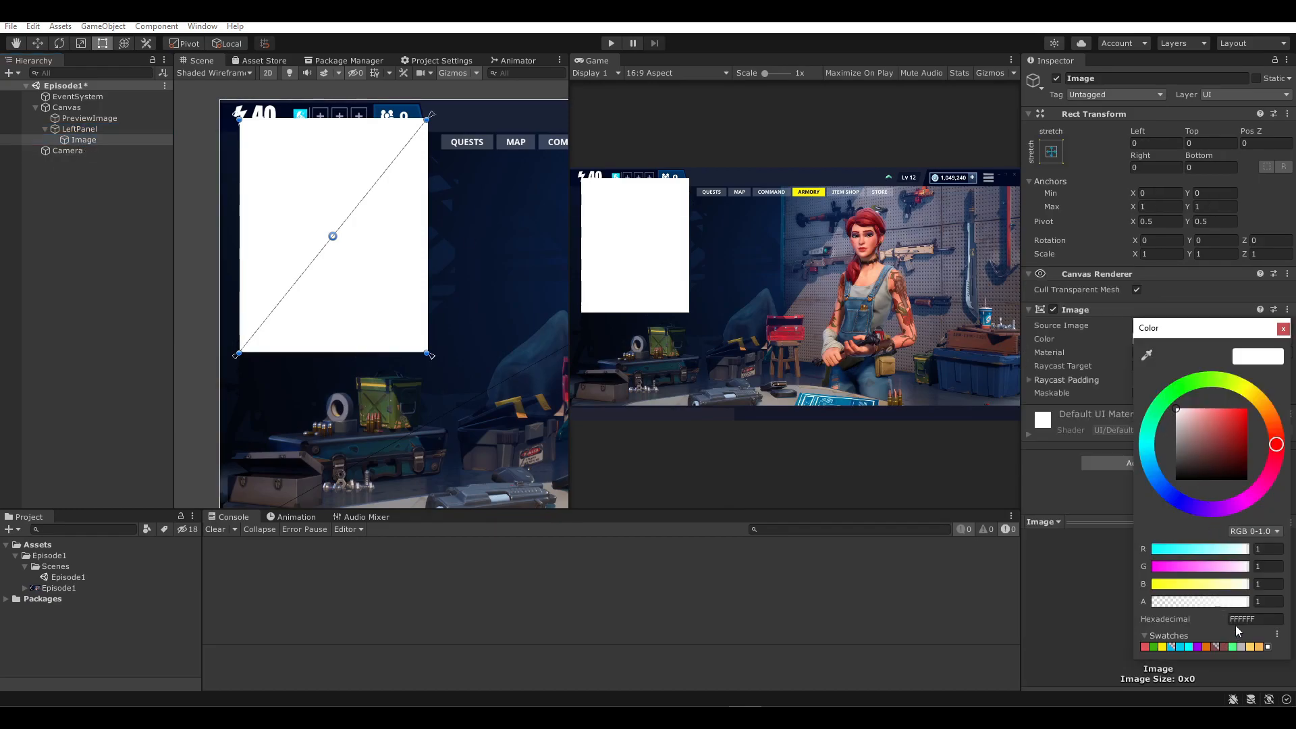
pyautogui.moveTo(1242, 603); pyautogui.dragTo(1197, 603)
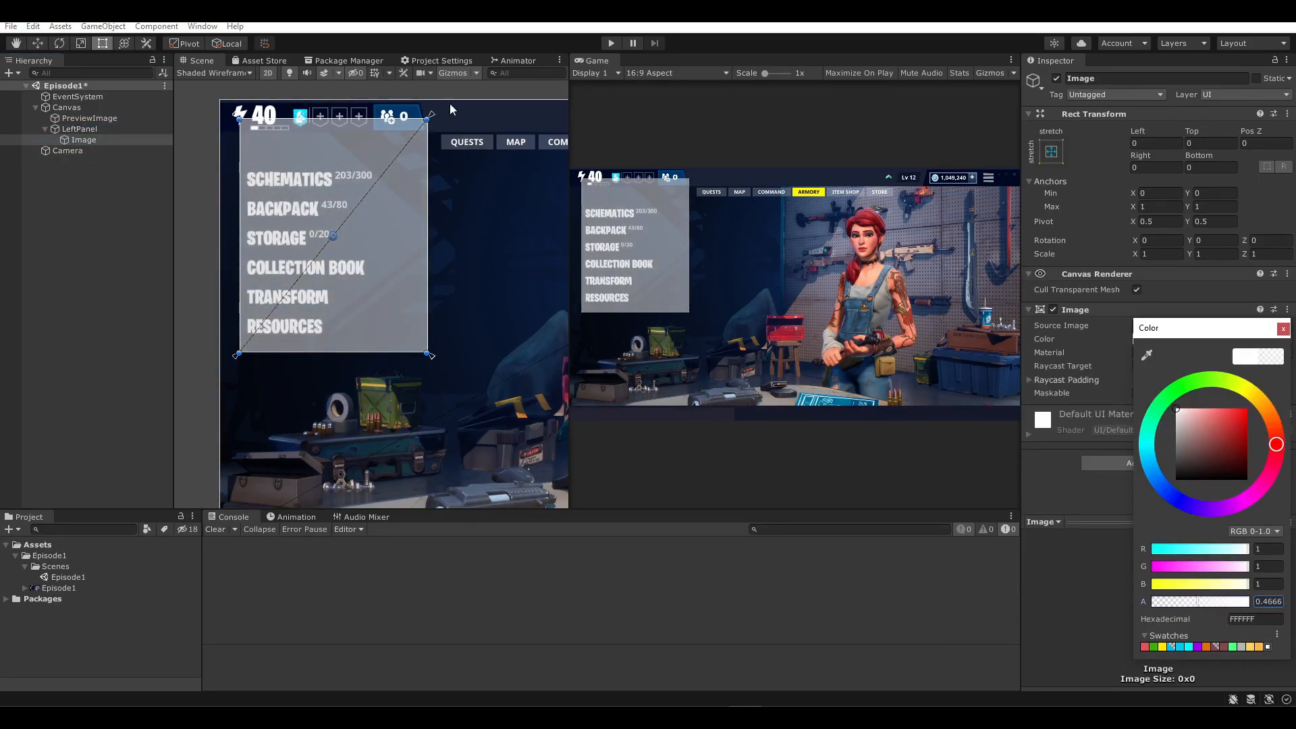
pyautogui.click(50, 101)
# - Set LeftPanel's Left, Top, Right and Bottom offsets to 0 so the panel fits its anchors exactly
pyautogui.click(61, 127)
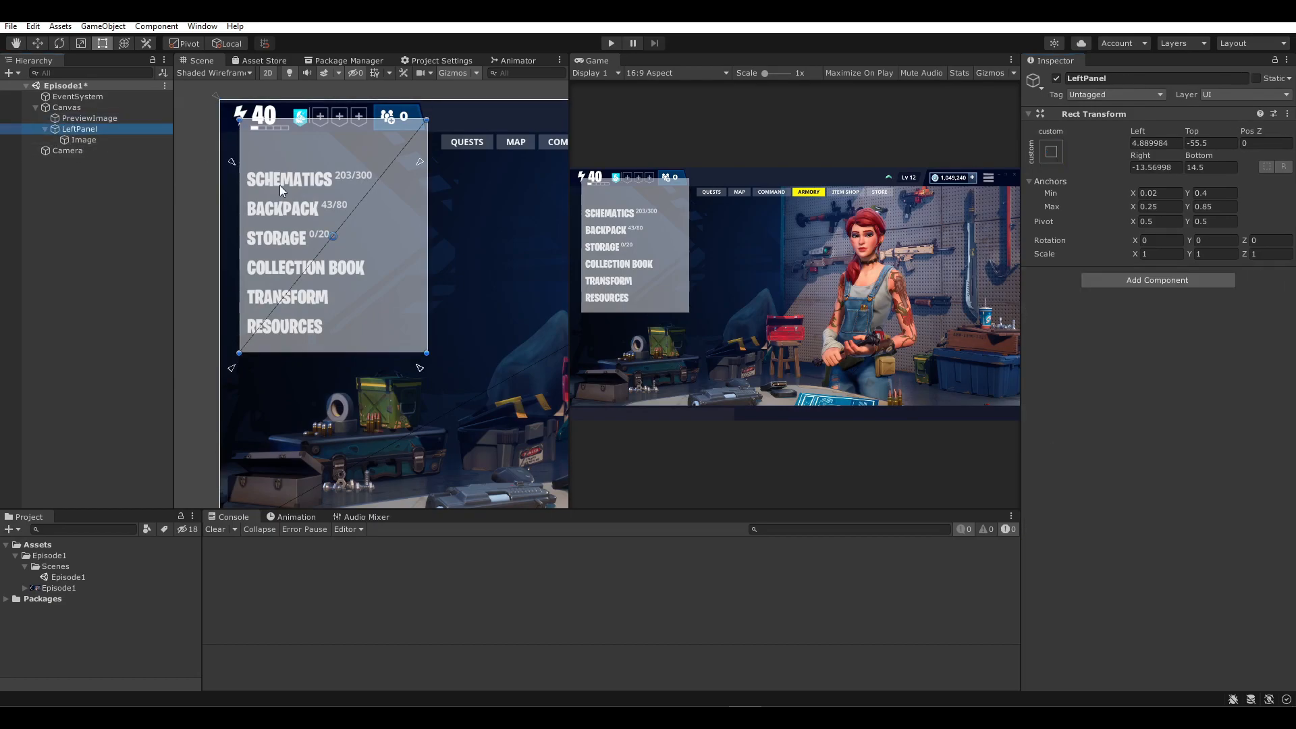
pyautogui.scroll(2, 270, 155)
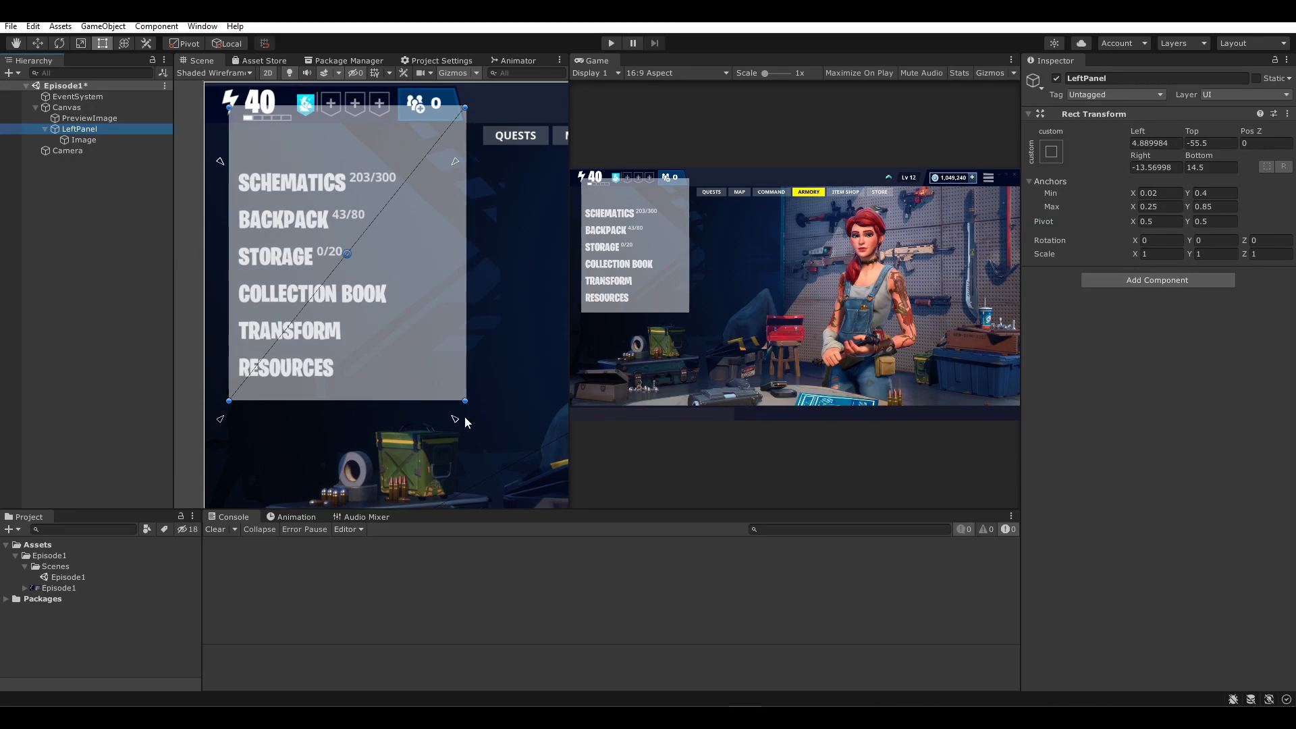
pyautogui.moveTo(1175, 143); pyautogui.dragTo(1128, 166)
pyautogui.write('0')
pyautogui.click(1209, 145)
pyautogui.write('0')
pyautogui.click(1205, 168)
pyautogui.write('0')
pyautogui.click(1157, 164)
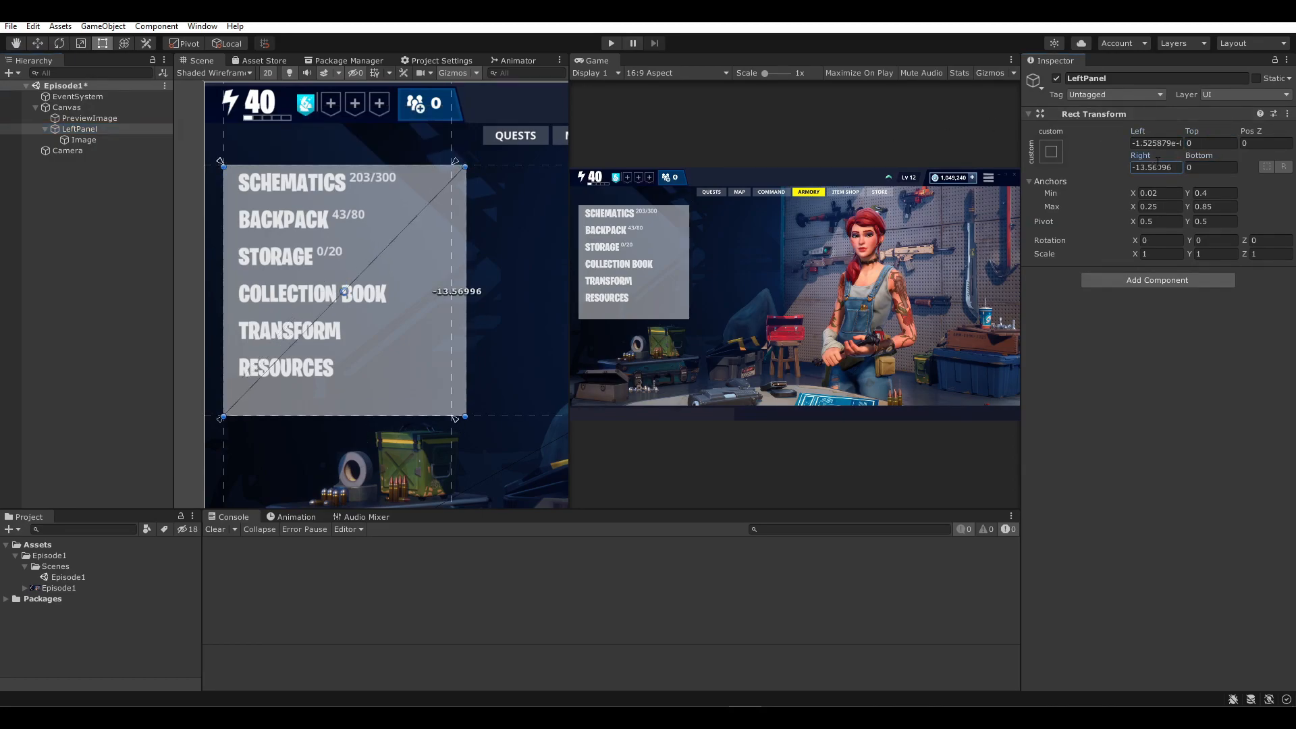
pyautogui.write('0')
pyautogui.click(1158, 143)
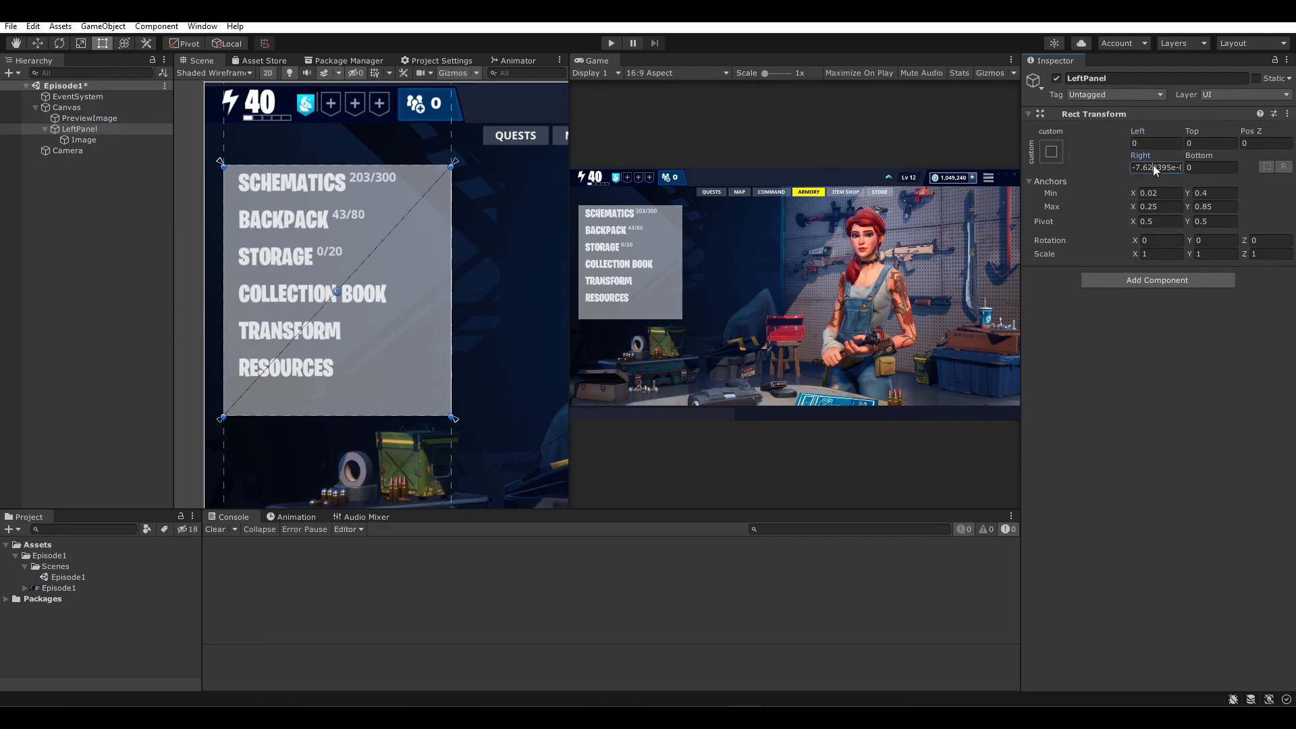
pyautogui.write('0')
pyautogui.click(1157, 143)
# - Delete the Image object under LeftPanel
pyautogui.click(67, 138)
pyautogui.rightClick(77, 141)
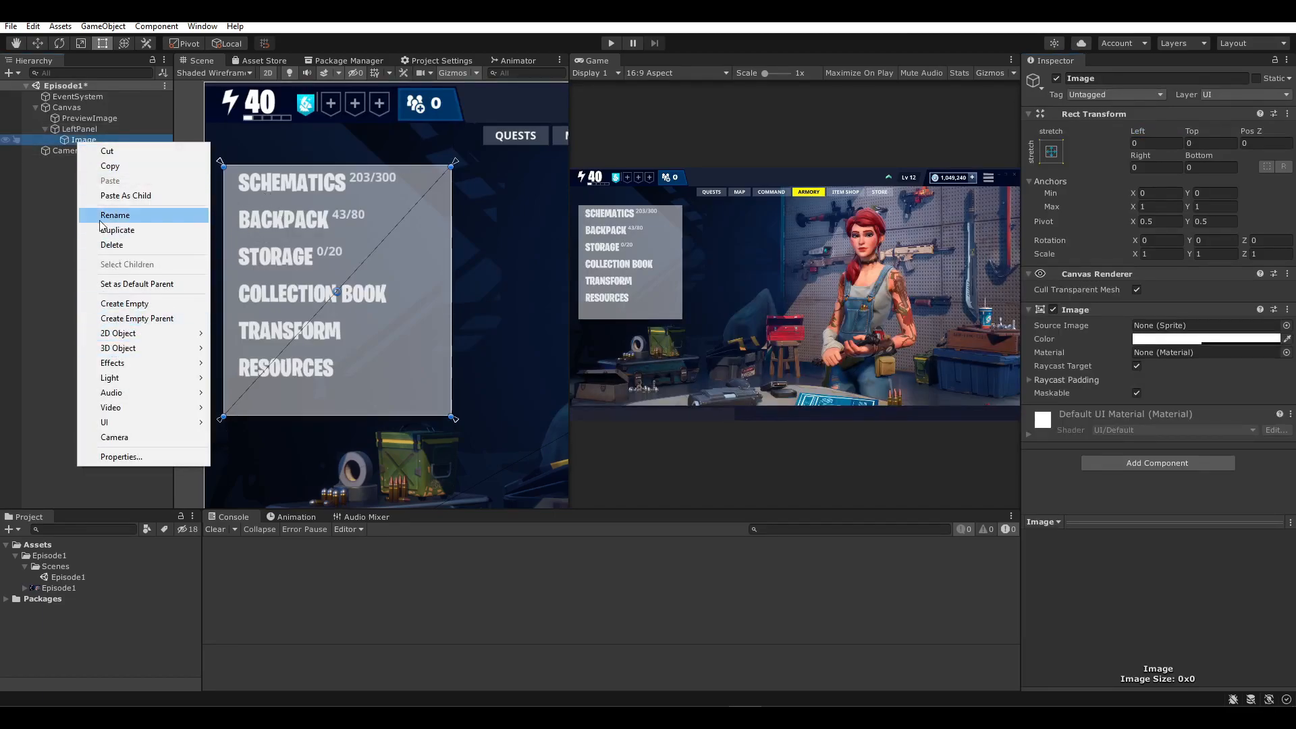
pyautogui.click(112, 244)
# - Add a new UI Image as a child of LeftPanel and stretch it to fill the whole panel, setting its pivot and position too
pyautogui.click(79, 130)
pyautogui.rightClick(79, 130)
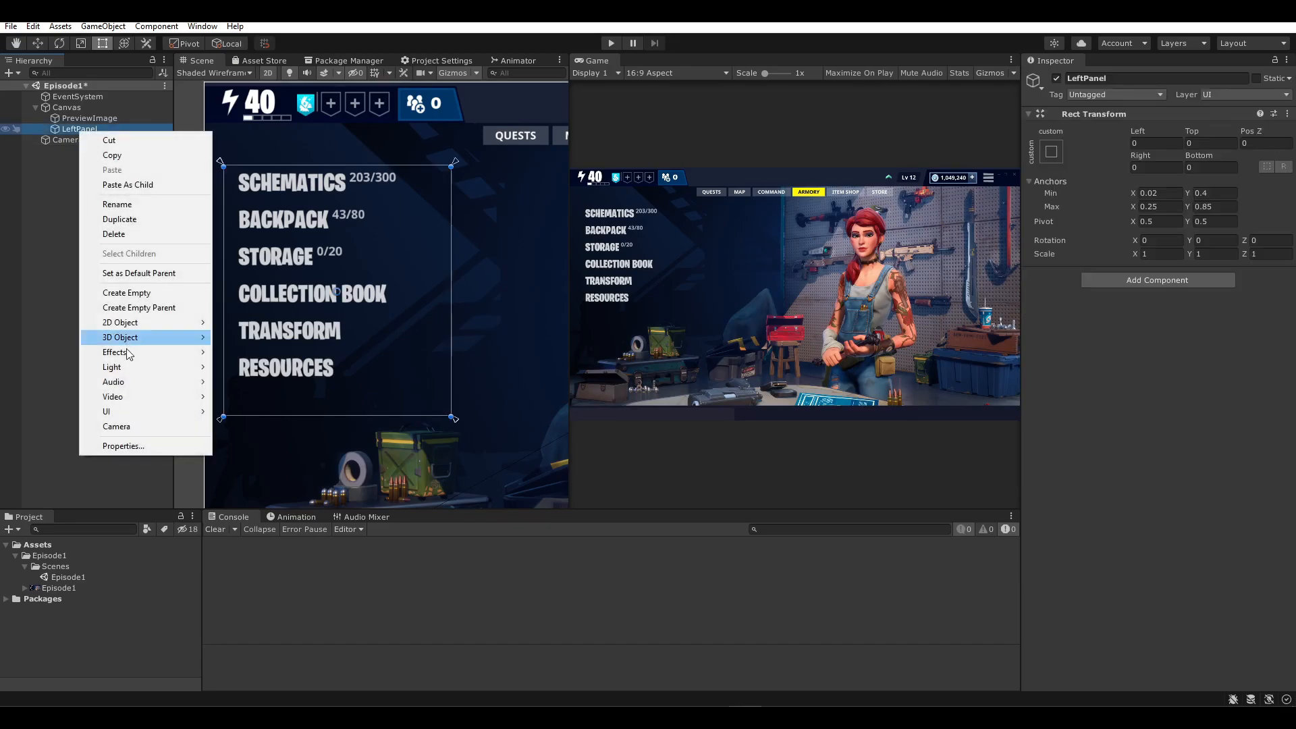
pyautogui.moveTo(142, 411)
pyautogui.click(240, 442)
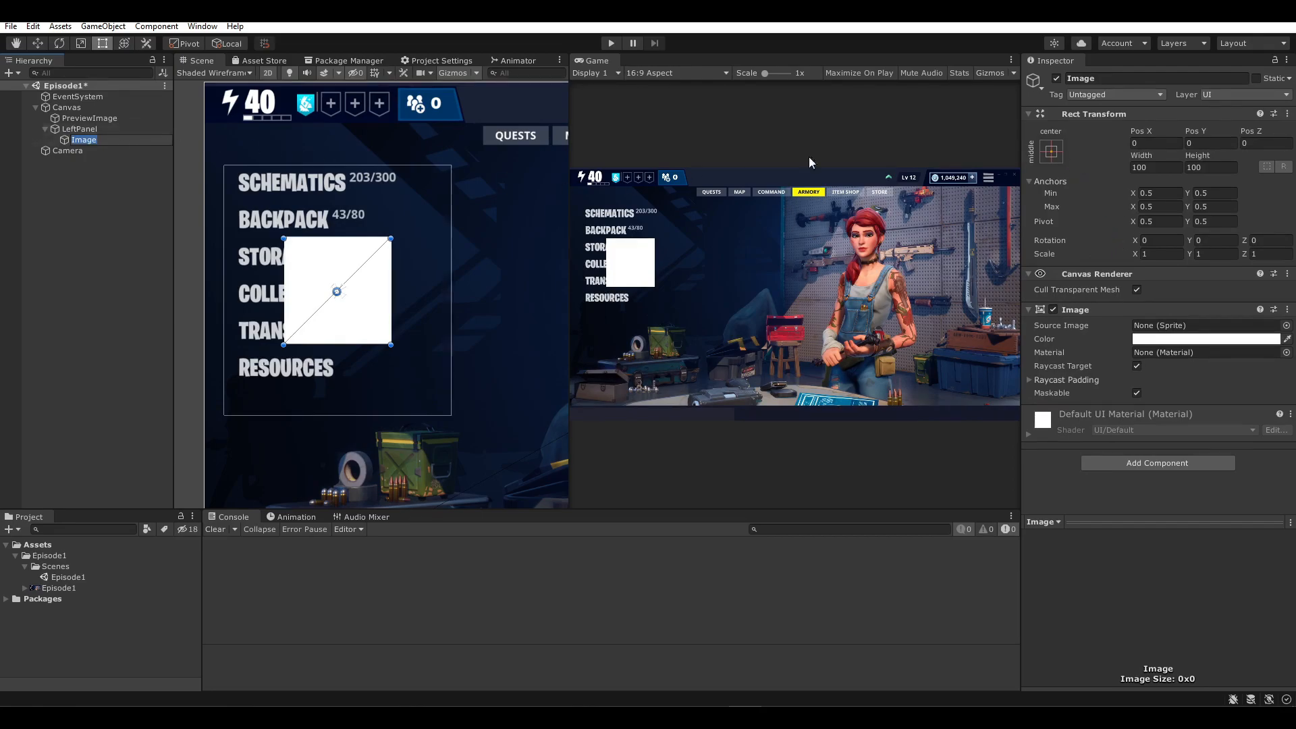
pyautogui.click(1048, 156)
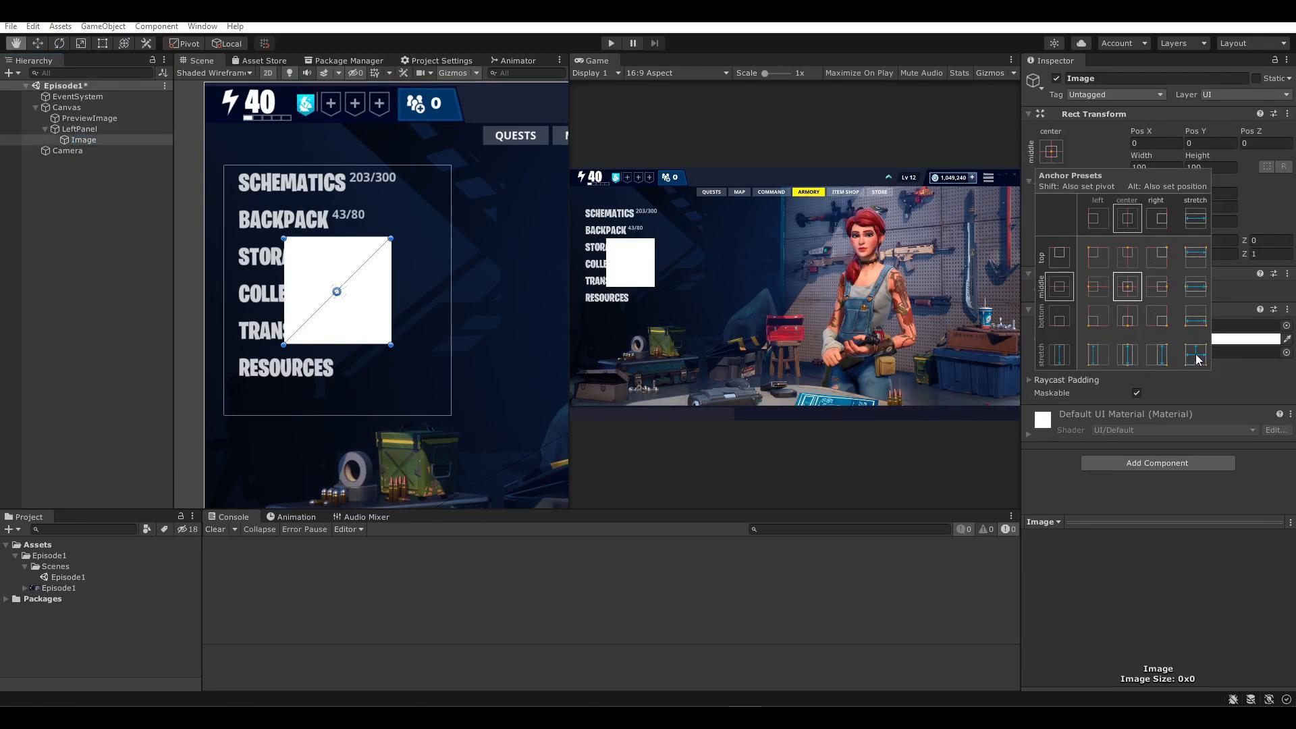
pyautogui.keyDown('alt'); pyautogui.keyDown('shift'); pyautogui.click(1195, 355); pyautogui.keyUp('shift'); pyautogui.keyUp('alt')
# - Make LeftPanel's new child Image semi-transparent by lowering the alpha of its color
pyautogui.press('t')
pyautogui.click(1245, 339)
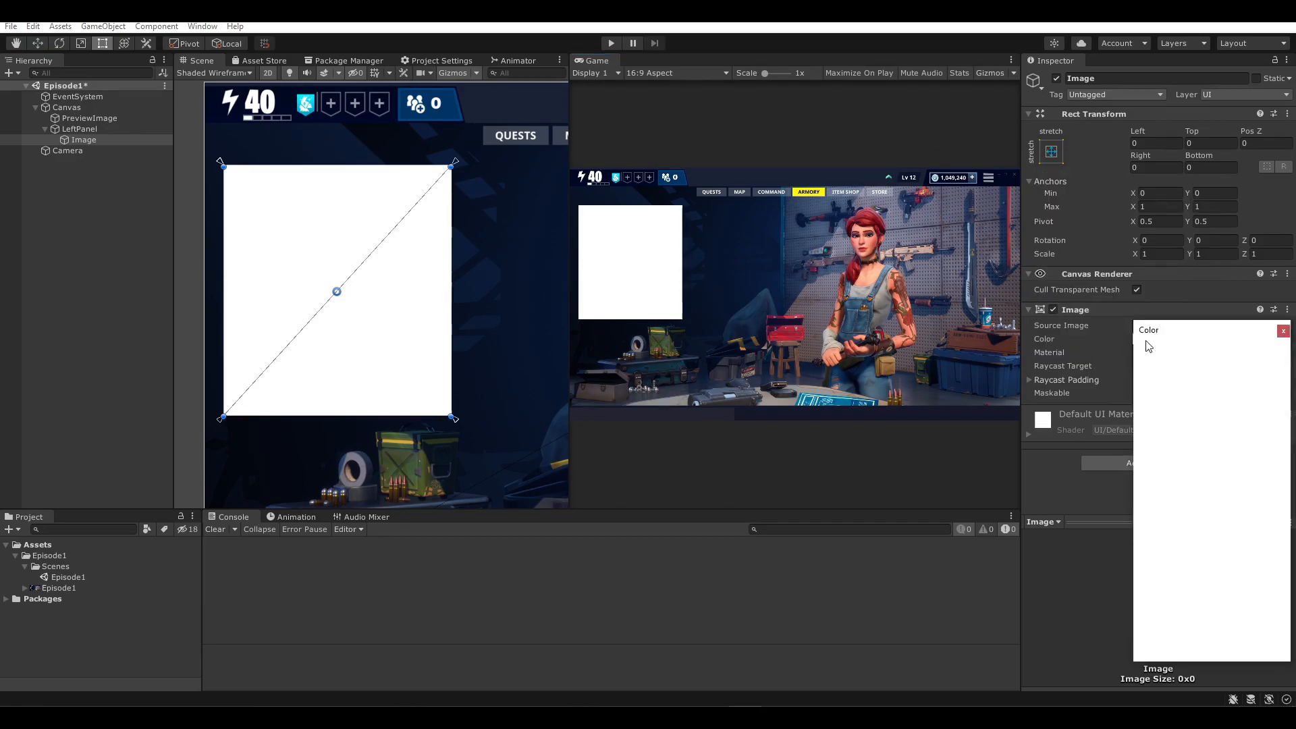
pyautogui.moveTo(1242, 596); pyautogui.dragTo(1201, 598)
pyautogui.click(1284, 332)
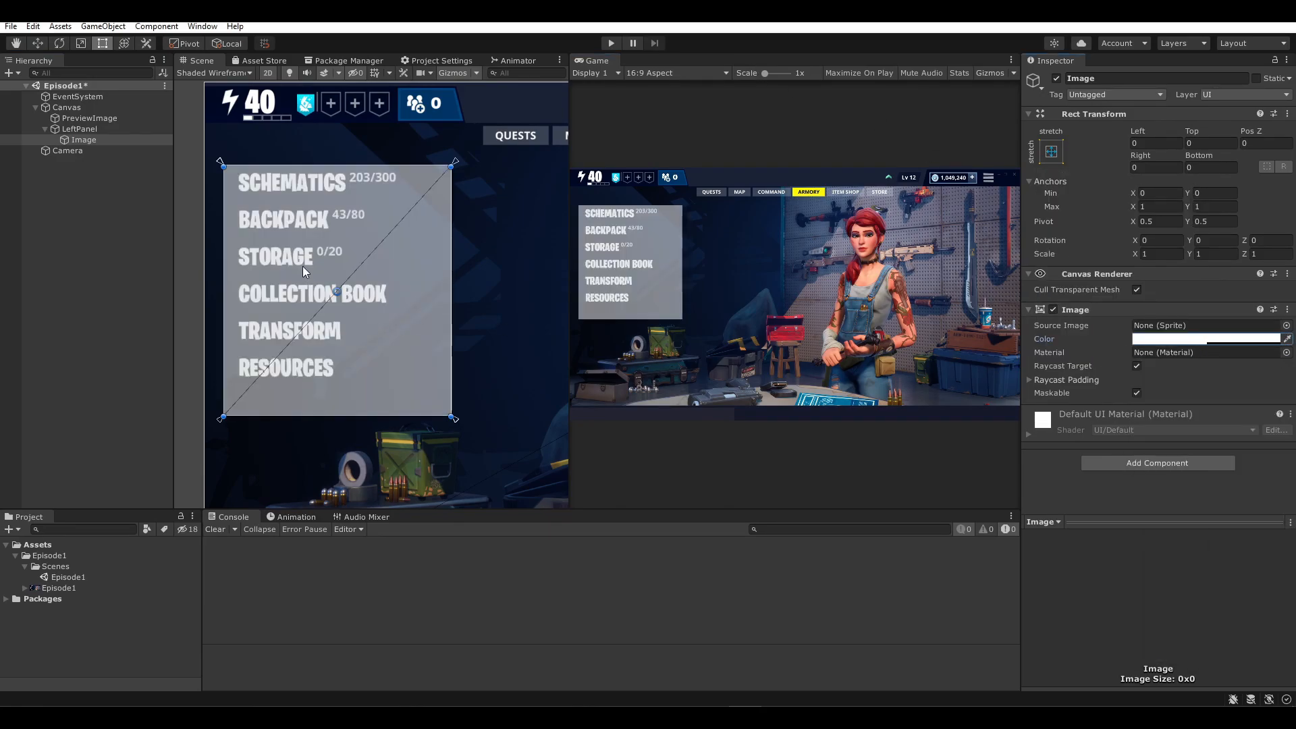
# - Move LeftPanel with the Move tool by about 104 units horizontally and 33.5 units down, then undo the move
pyautogui.click(71, 130)
pyautogui.press('w')
pyautogui.moveTo(343, 293); pyautogui.dragTo(459, 319)
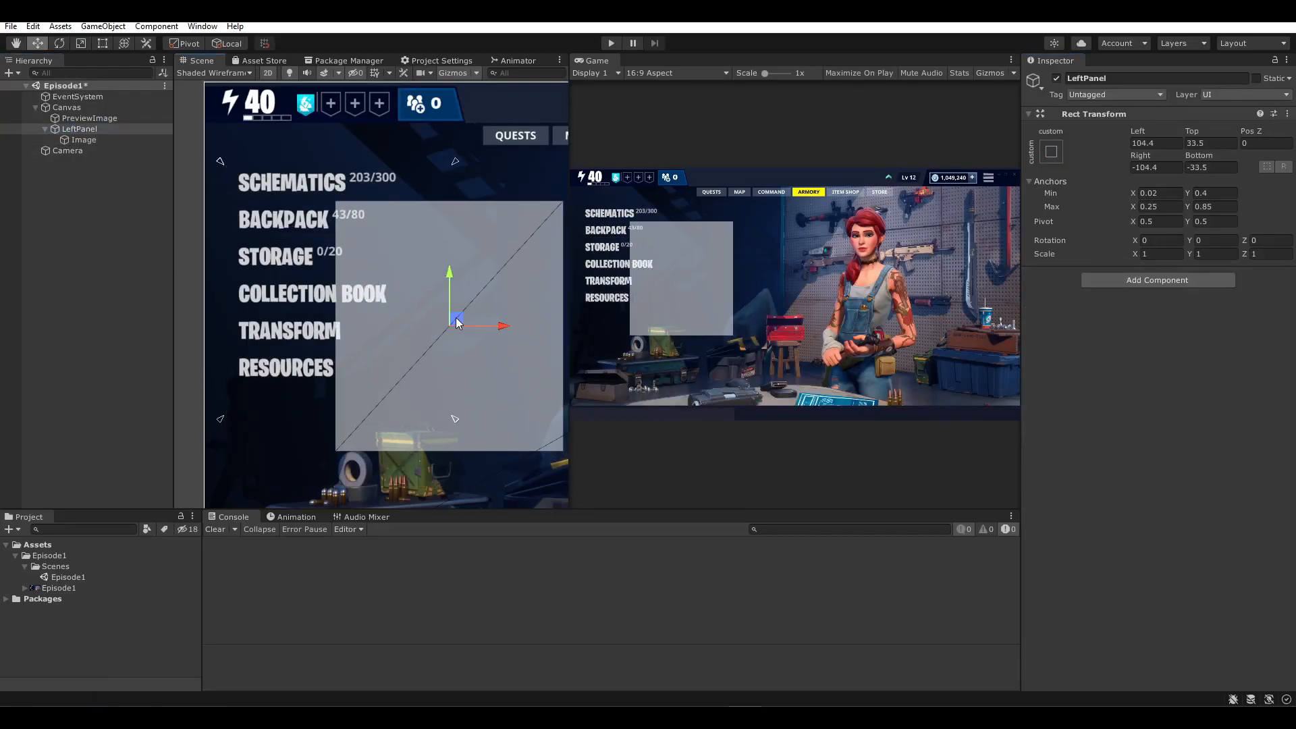
pyautogui.hotkey('ctrl', 'z')
# - Delete the semi-transparent Image from LeftPanel and select LeftPanel itself
pyautogui.click(87, 144)
pyautogui.press('Delete')
pyautogui.click(92, 128)
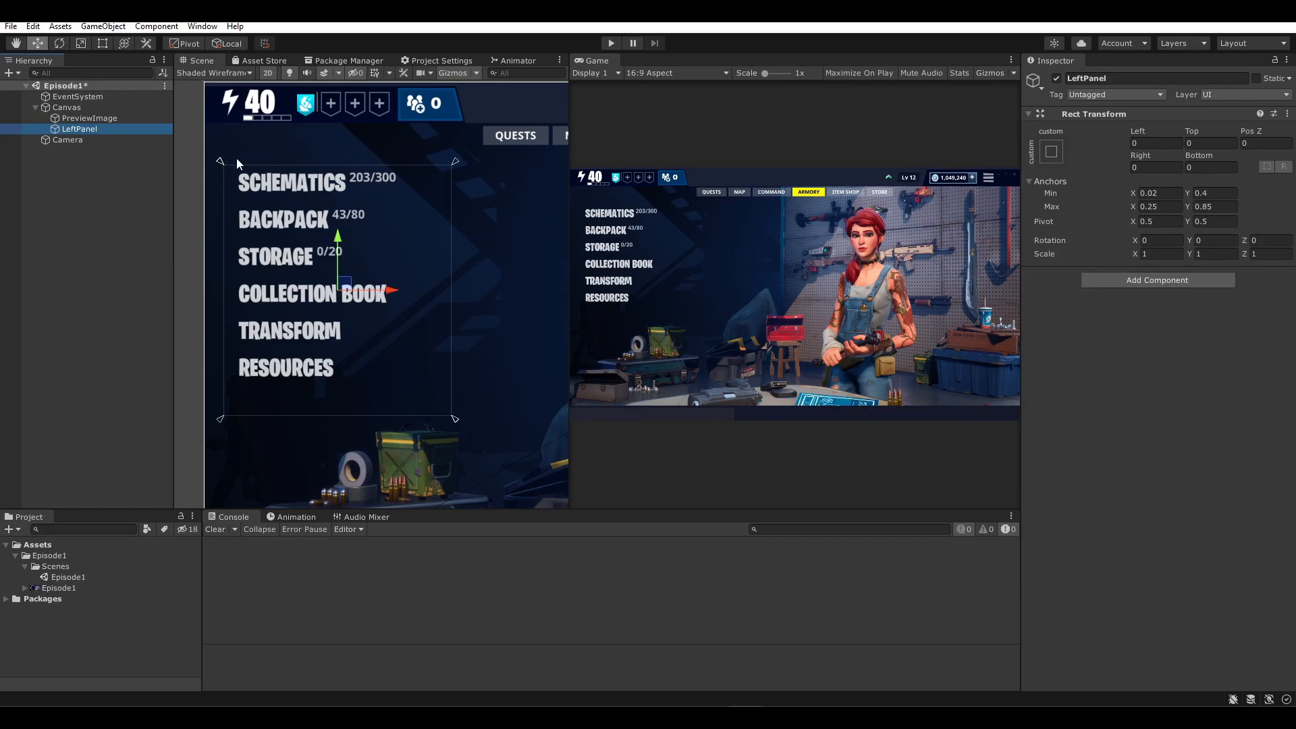
# - Preview LeftPanel's layout in the Game view at 16:10 Aspect and at Free Aspect
pyautogui.rightClick(90, 129)
pyautogui.click(78, 120)
pyautogui.click(84, 131)
pyautogui.click(631, 74)
pyautogui.click(658, 141)
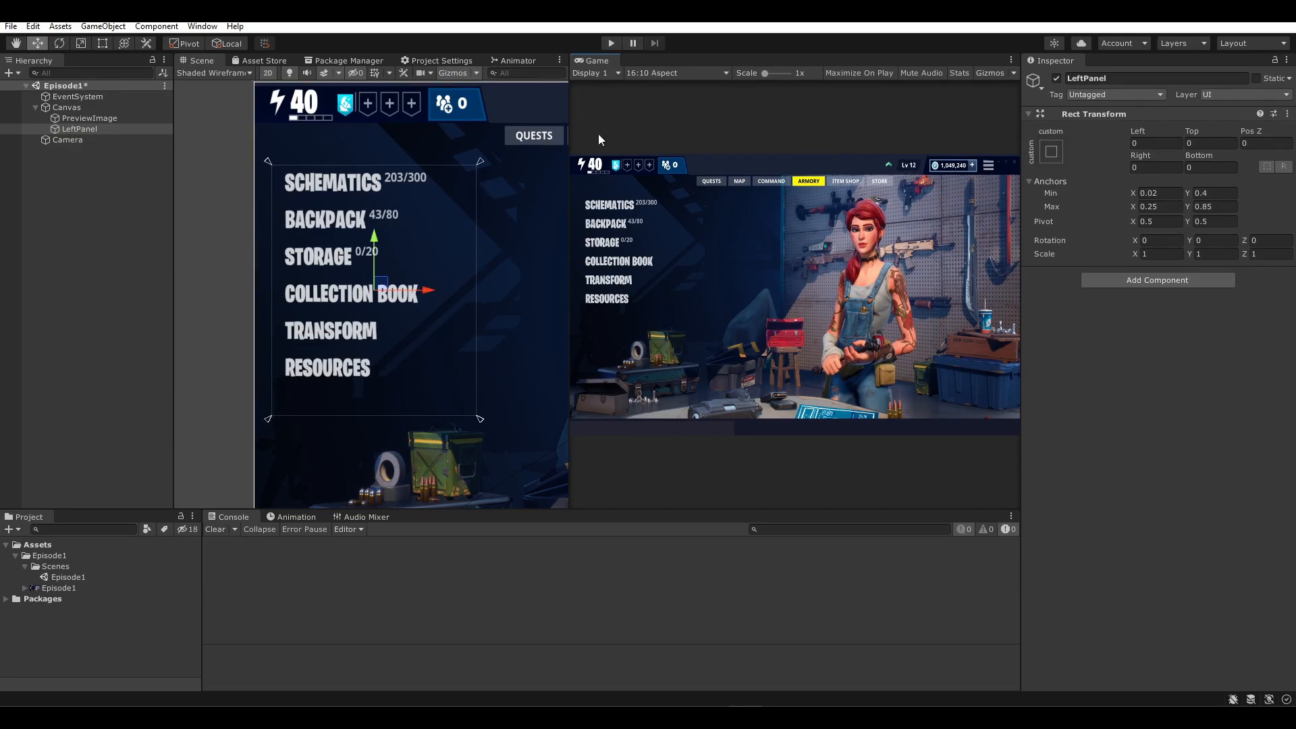
pyautogui.click(651, 74)
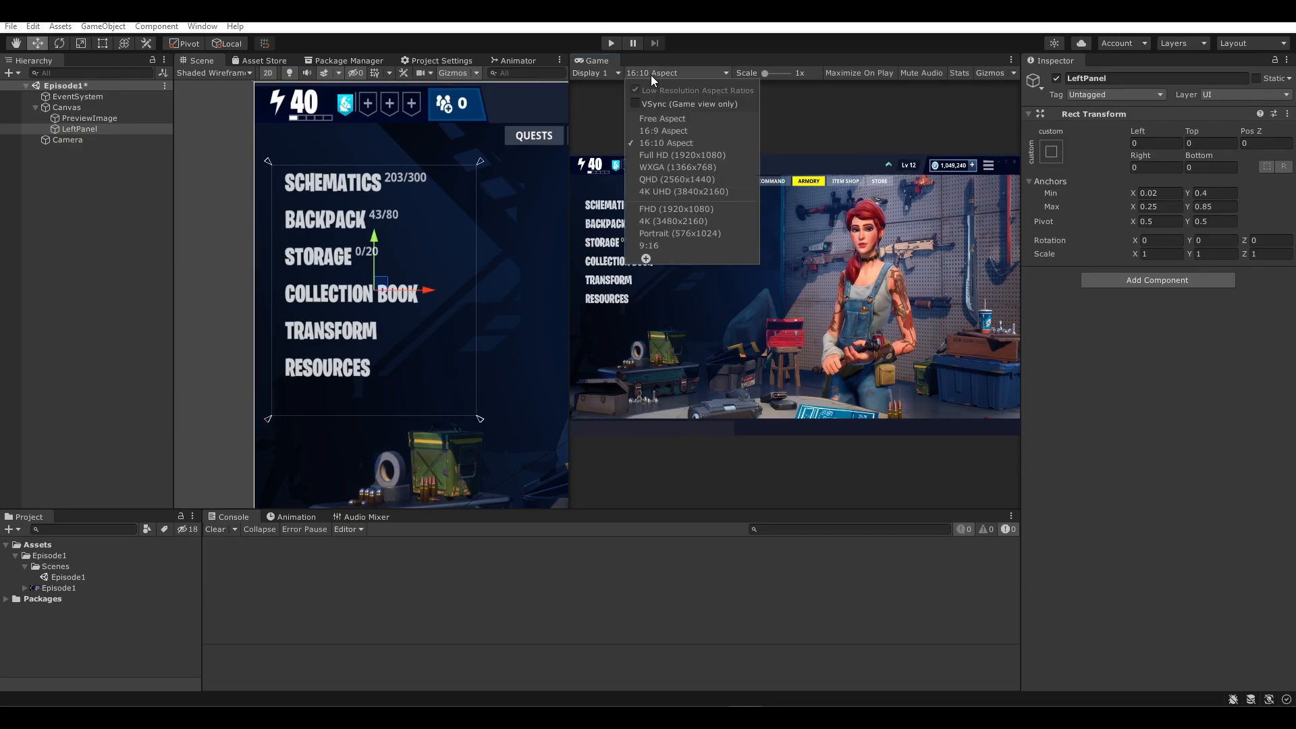
pyautogui.click(673, 120)
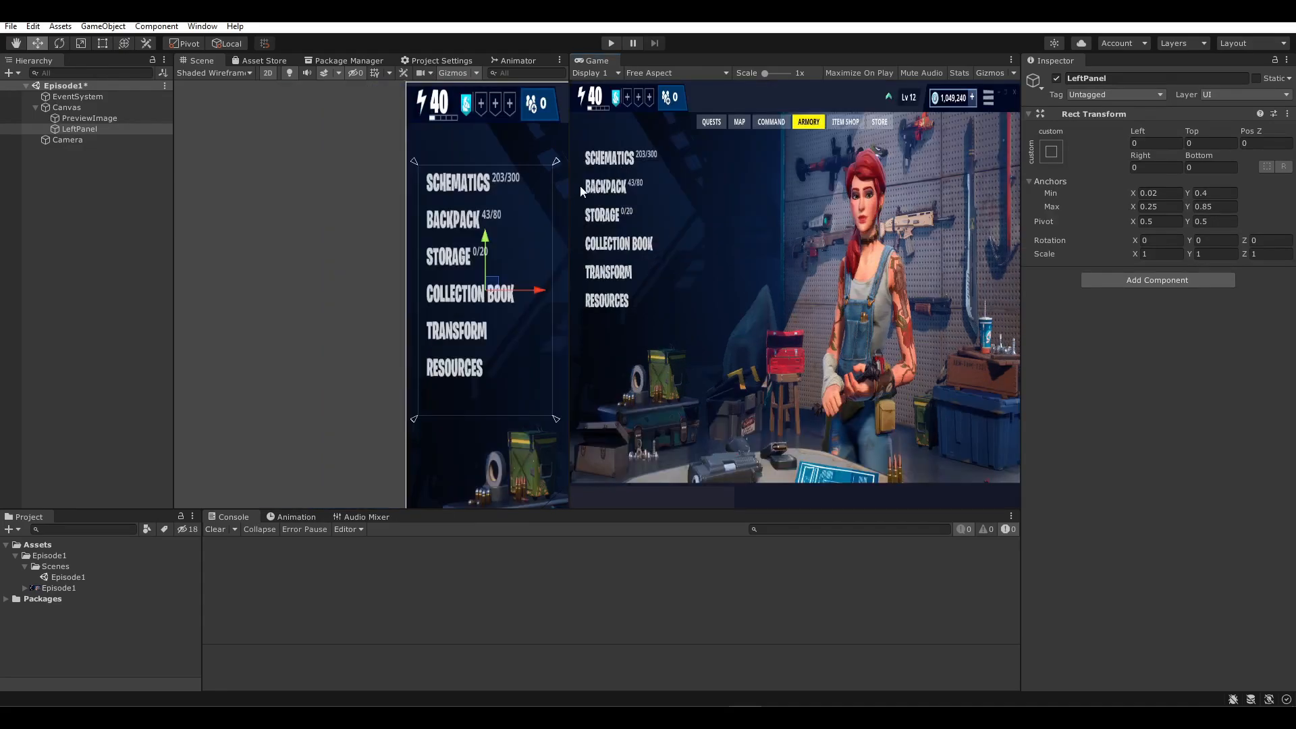
# - Resize the Game view wider and shorter to examine how the layout adapts at Free Aspect
pyautogui.moveTo(571, 187); pyautogui.dragTo(622, 190)
pyautogui.moveTo(473, 219); pyautogui.dragTo(355, 227, button='middle')
pyautogui.scroll(-4, 399, 224)
pyautogui.moveTo(618, 266); pyautogui.dragTo(371, 304)
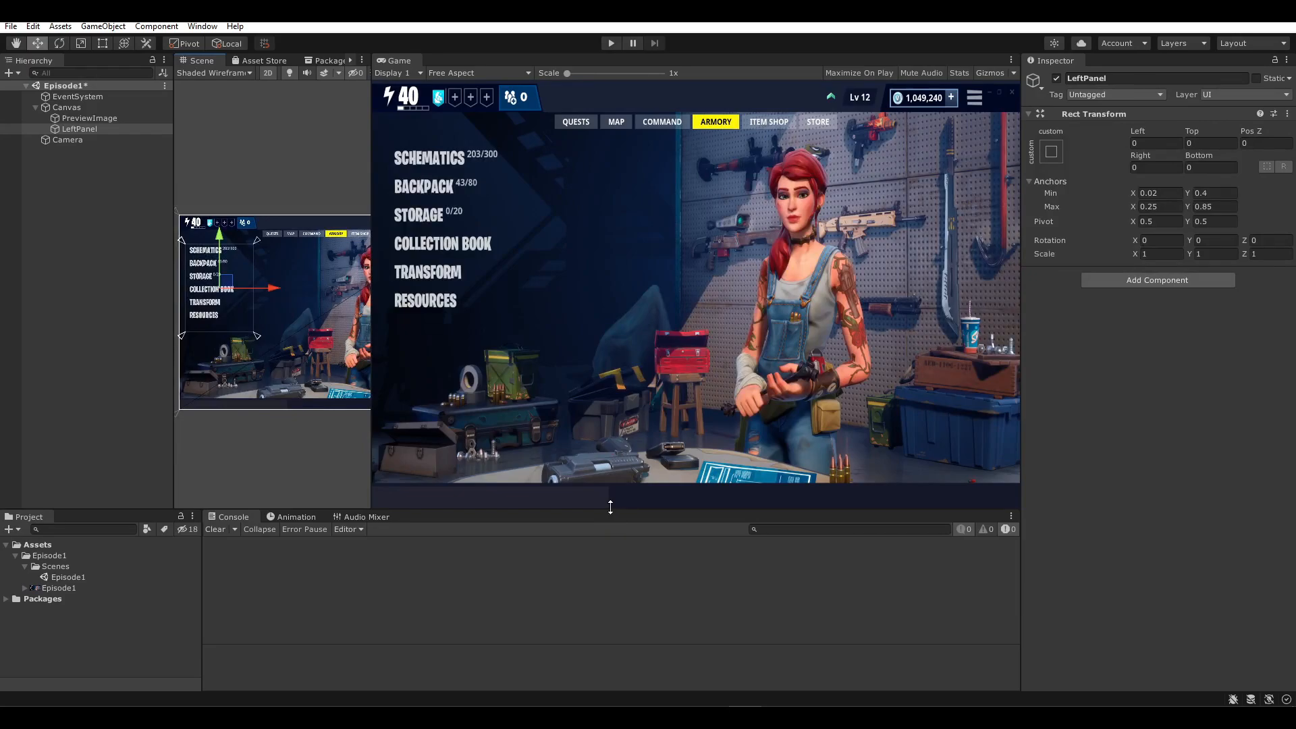
pyautogui.moveTo(535, 508); pyautogui.dragTo(473, 376)
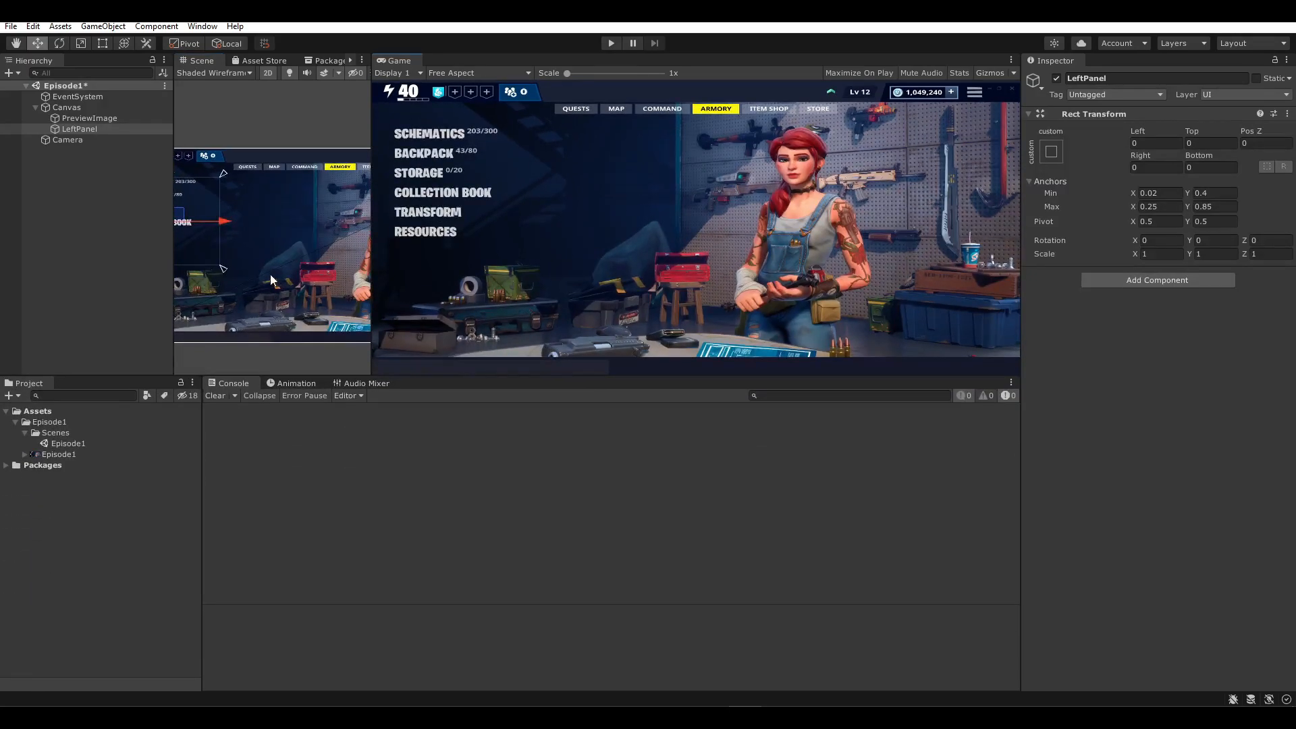
pyautogui.moveTo(270, 278); pyautogui.dragTo(350, 290, button='middle')
# - Set the Game view to 16:9 Aspect and restore the taller, more evenly split Scene and Game views
pyautogui.click(476, 72)
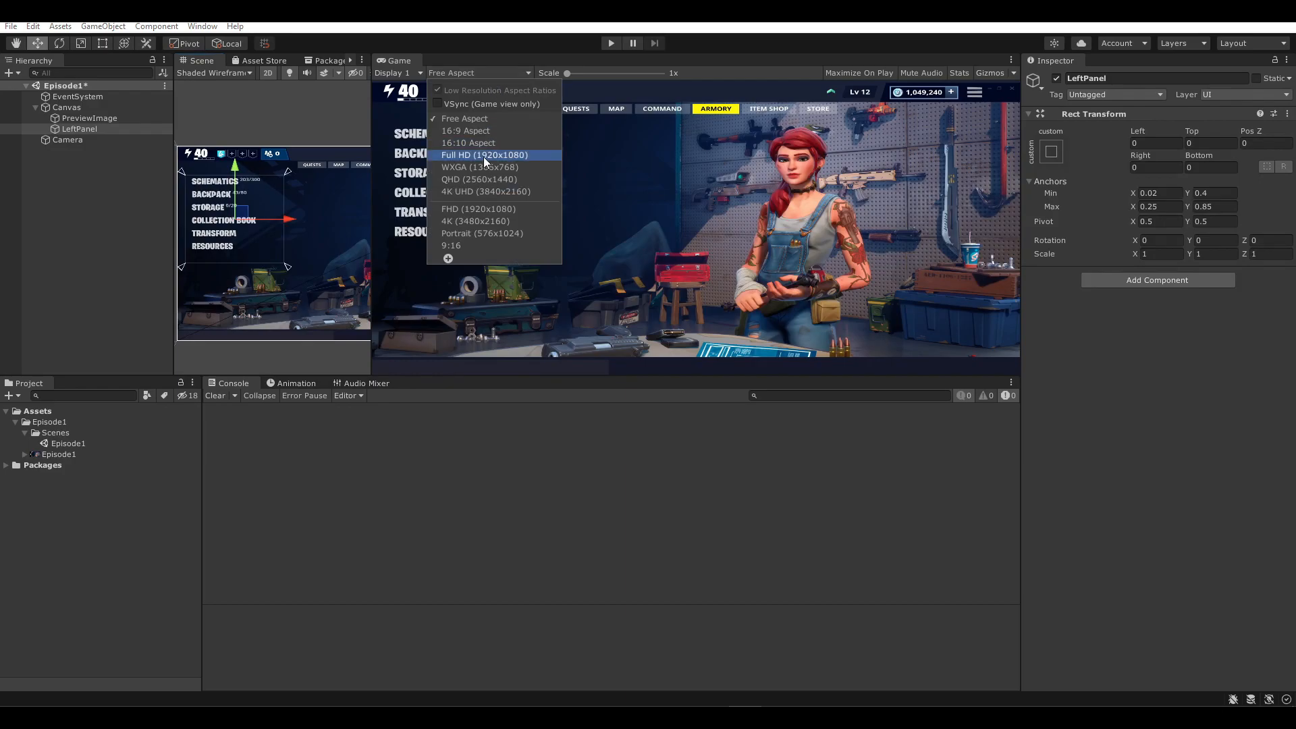
pyautogui.click(483, 132)
pyautogui.moveTo(452, 374); pyautogui.dragTo(398, 508)
pyautogui.moveTo(376, 457); pyautogui.dragTo(598, 449)
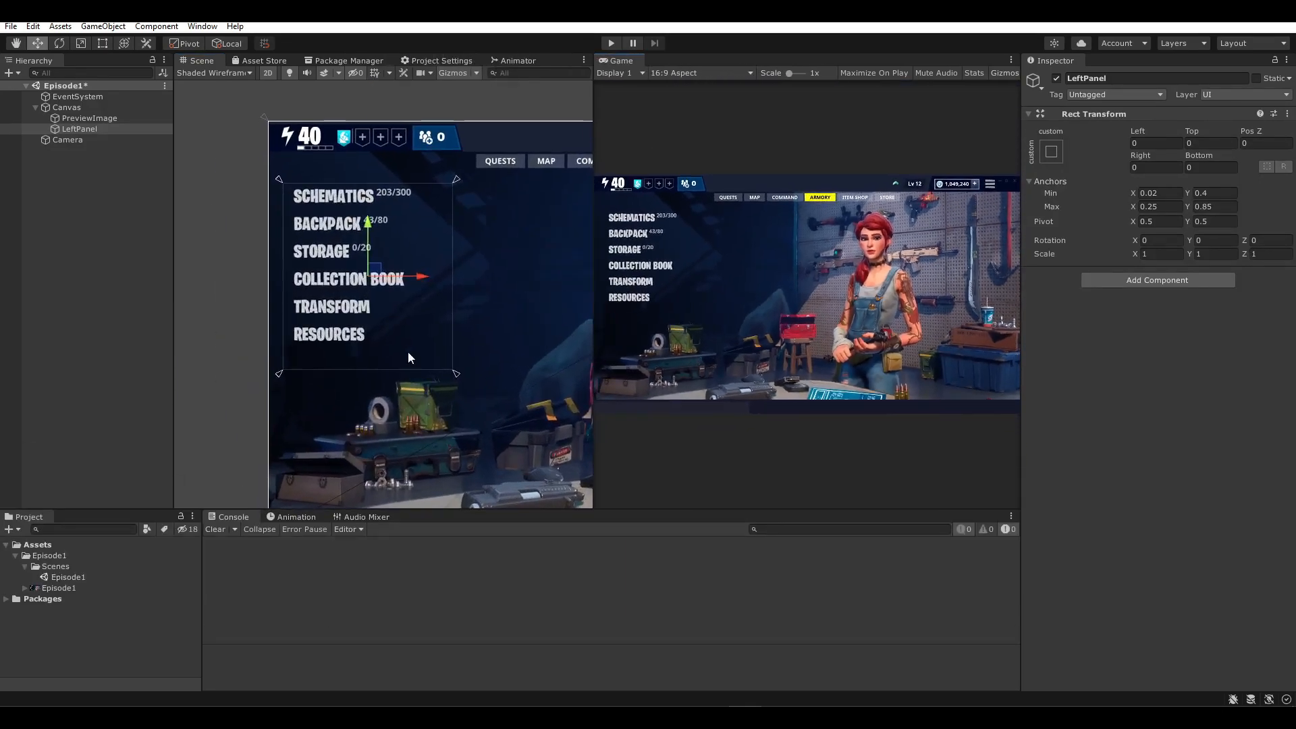
pyautogui.scroll(-7, 376, 350)
pyautogui.moveTo(479, 345); pyautogui.dragTo(359, 274, button='middle')
pyautogui.scroll(-7, 338, 327)
pyautogui.scroll(9, 284, 309)
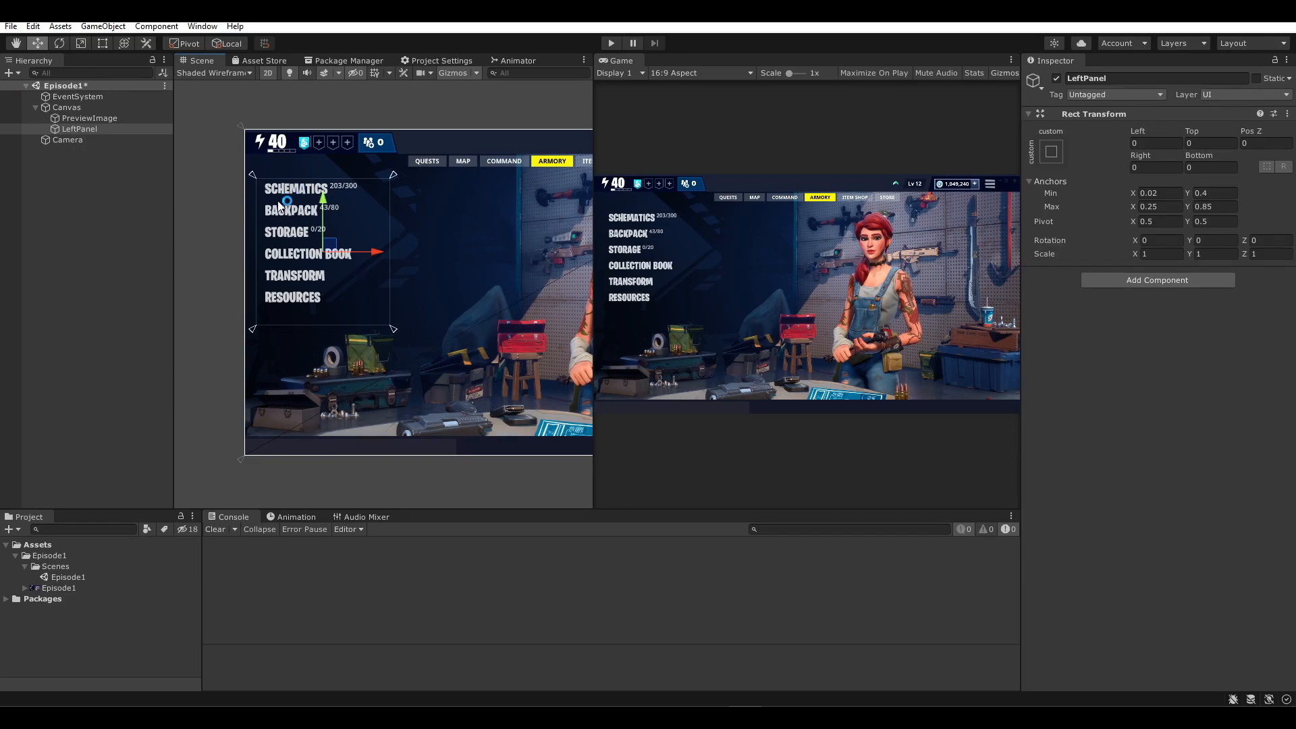
# - Add a TextMeshPro text object as a child of LeftPanel and import the TMP Essentials resources
pyautogui.click(86, 132)
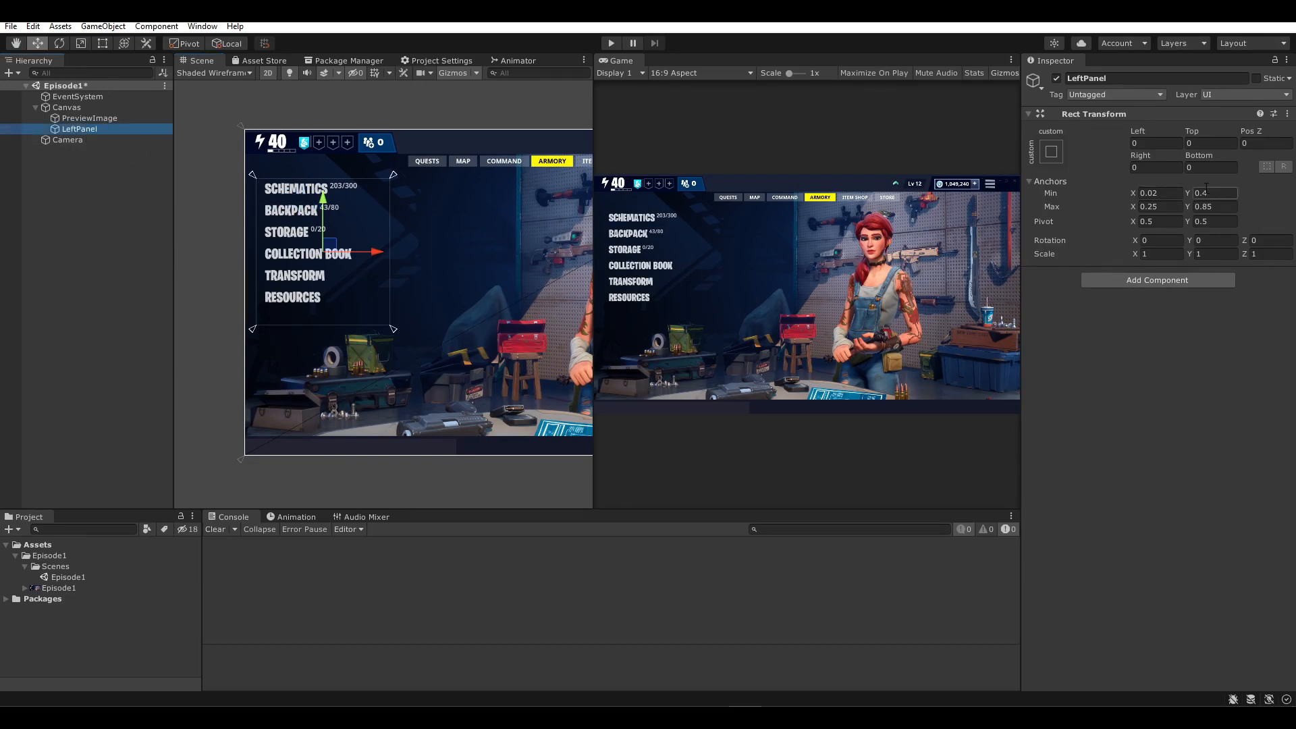
pyautogui.rightClick(99, 131)
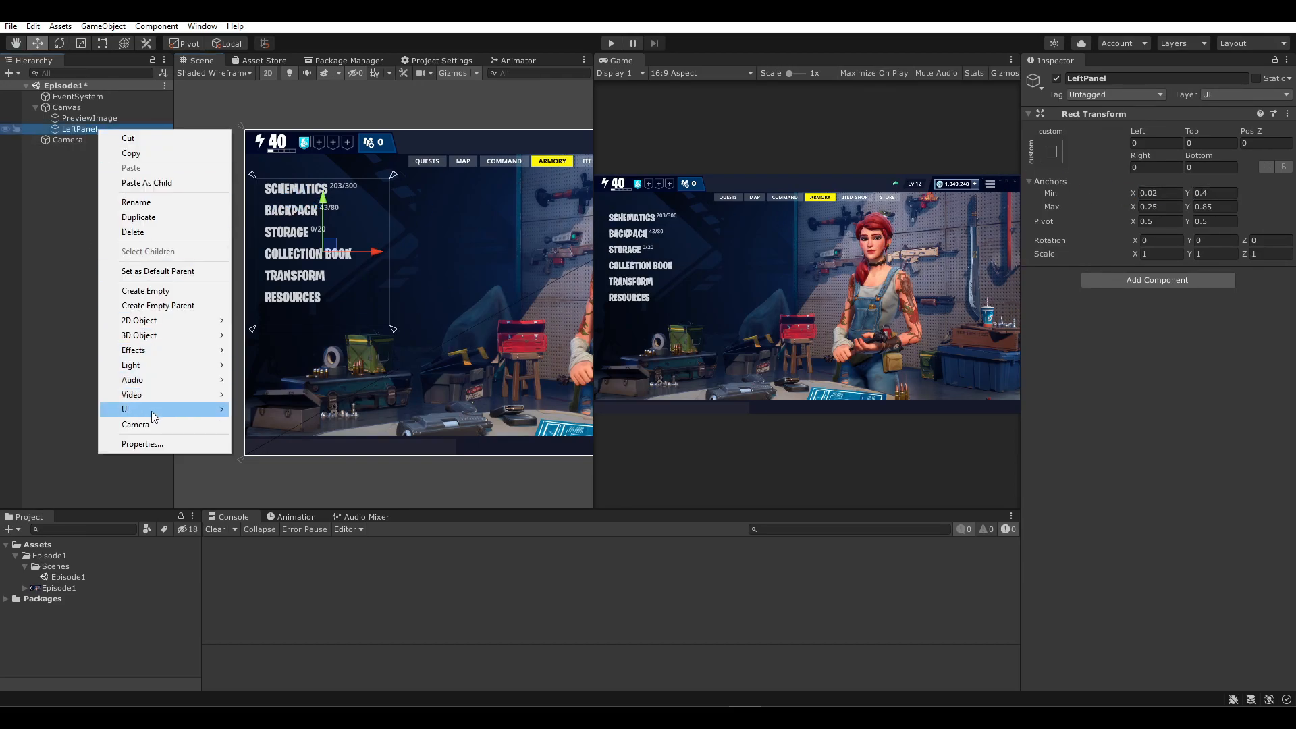
pyautogui.moveTo(182, 415)
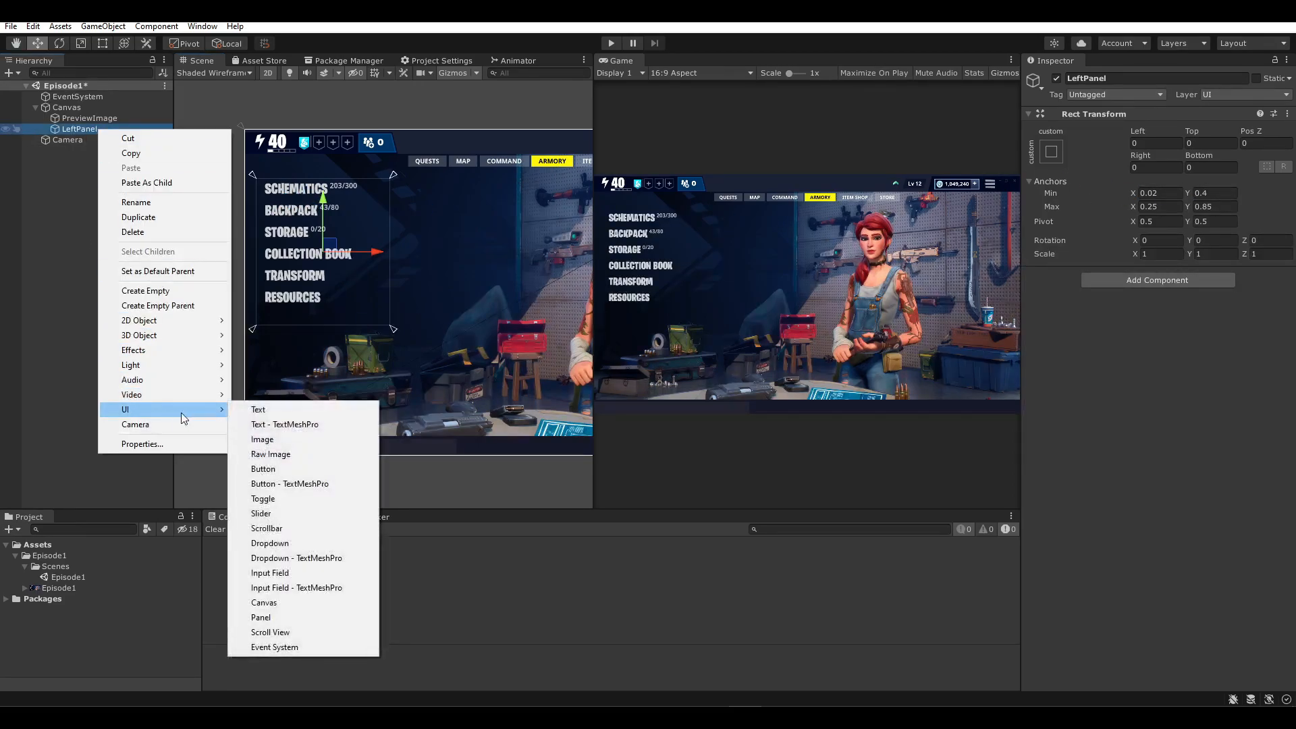
pyautogui.click(282, 425)
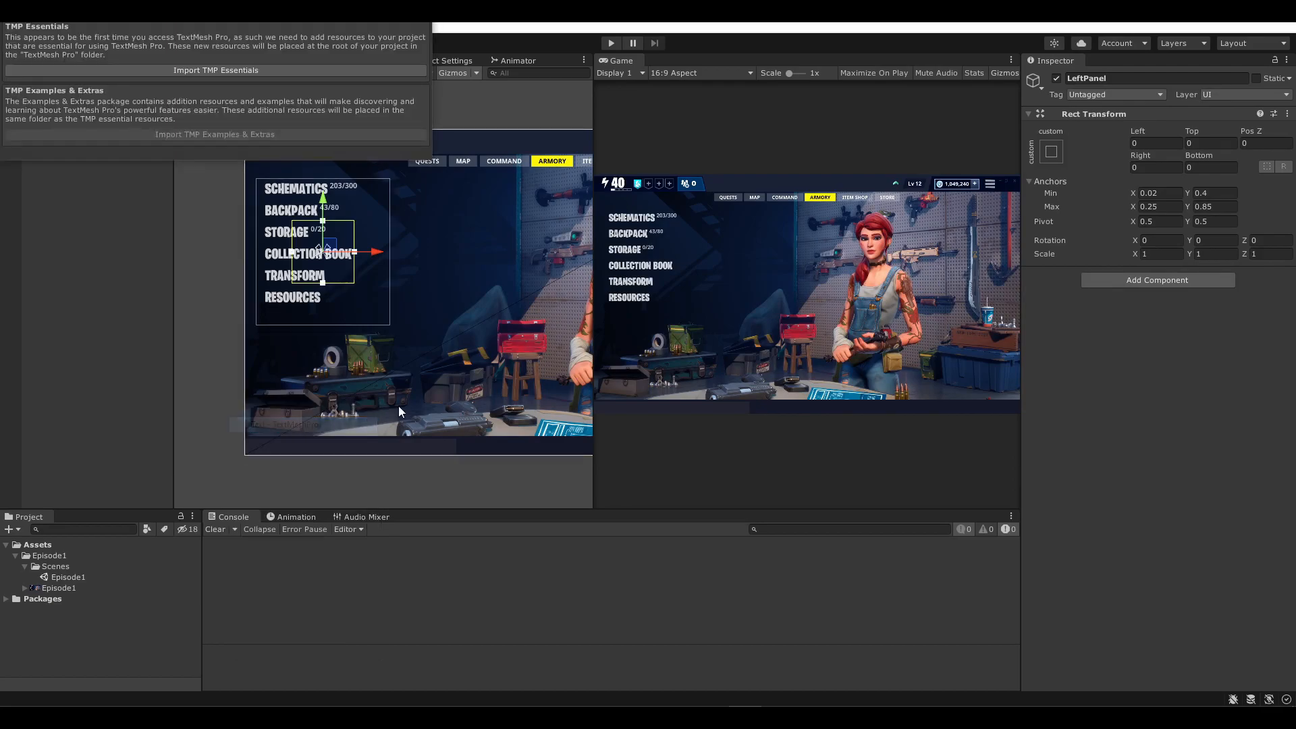
pyautogui.click(211, 73)
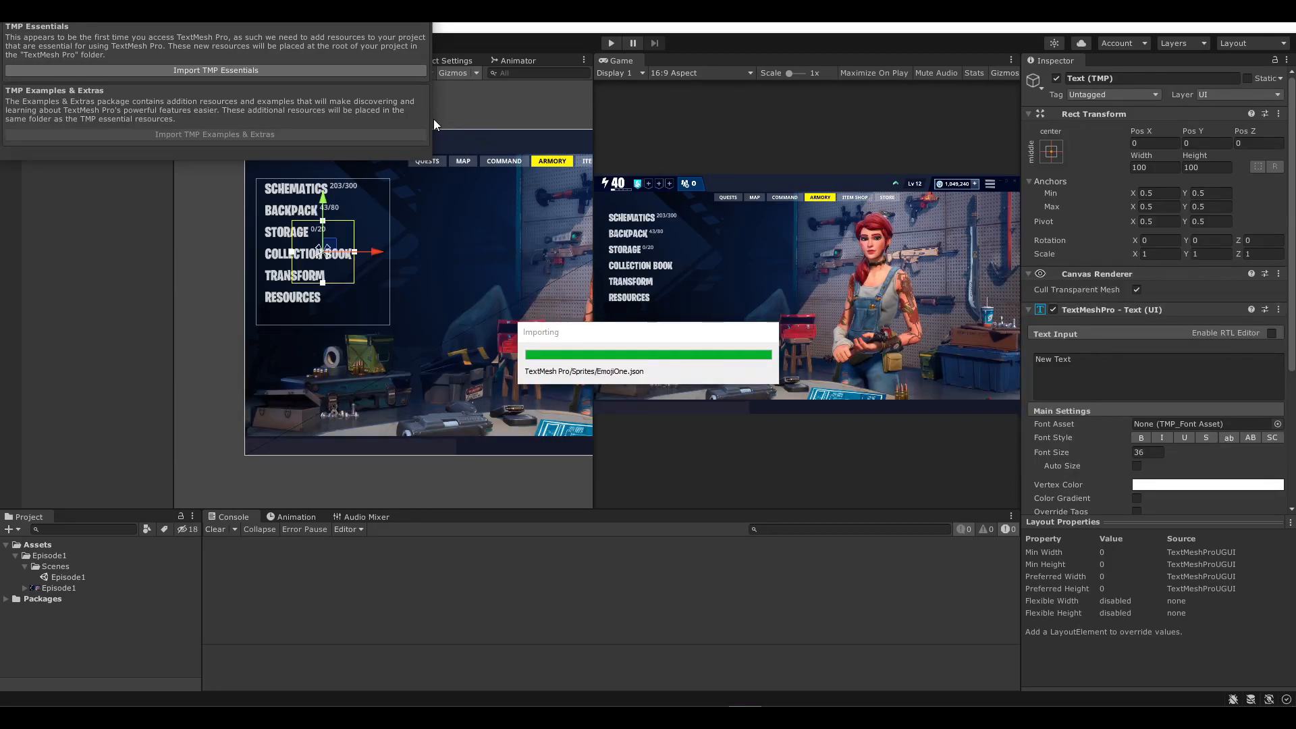
pyautogui.click(421, 14)
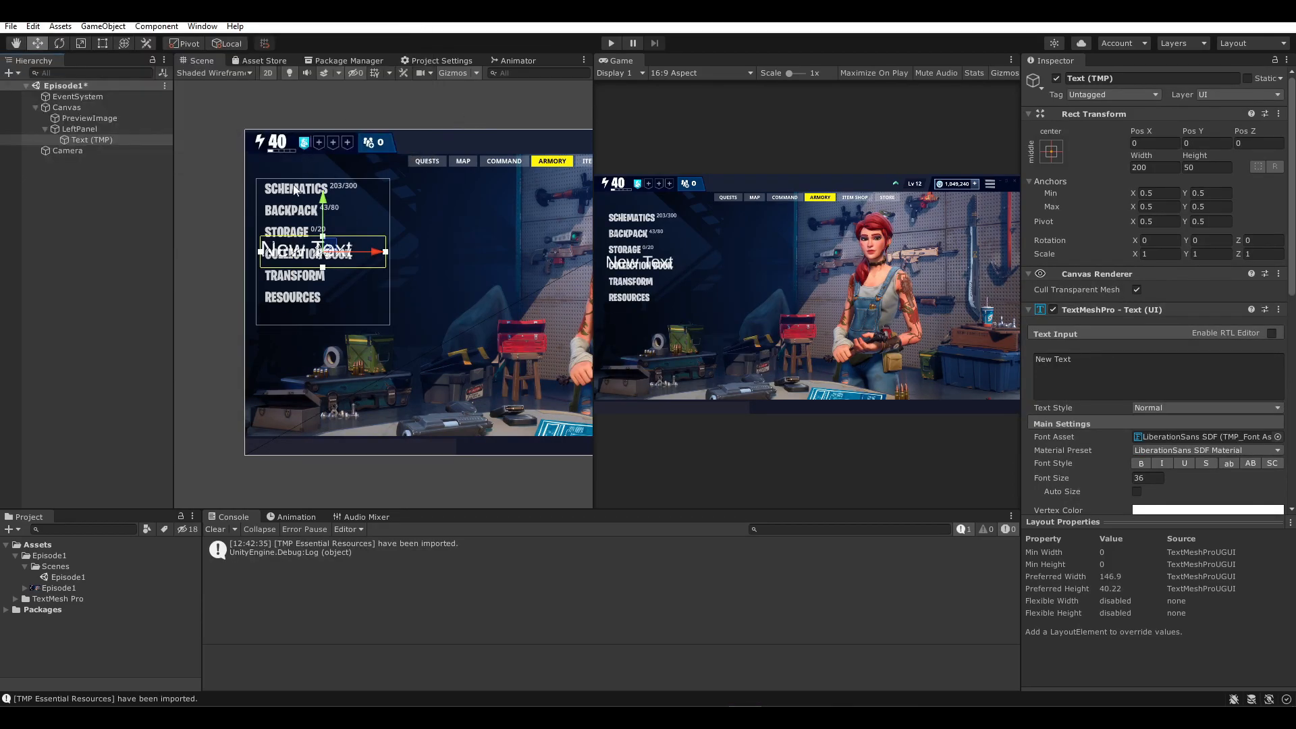
# - Rename the new text object Button1 and move it up over the SCHEMATICS entry, at about Pos Y 94.2
pyautogui.click(76, 139)
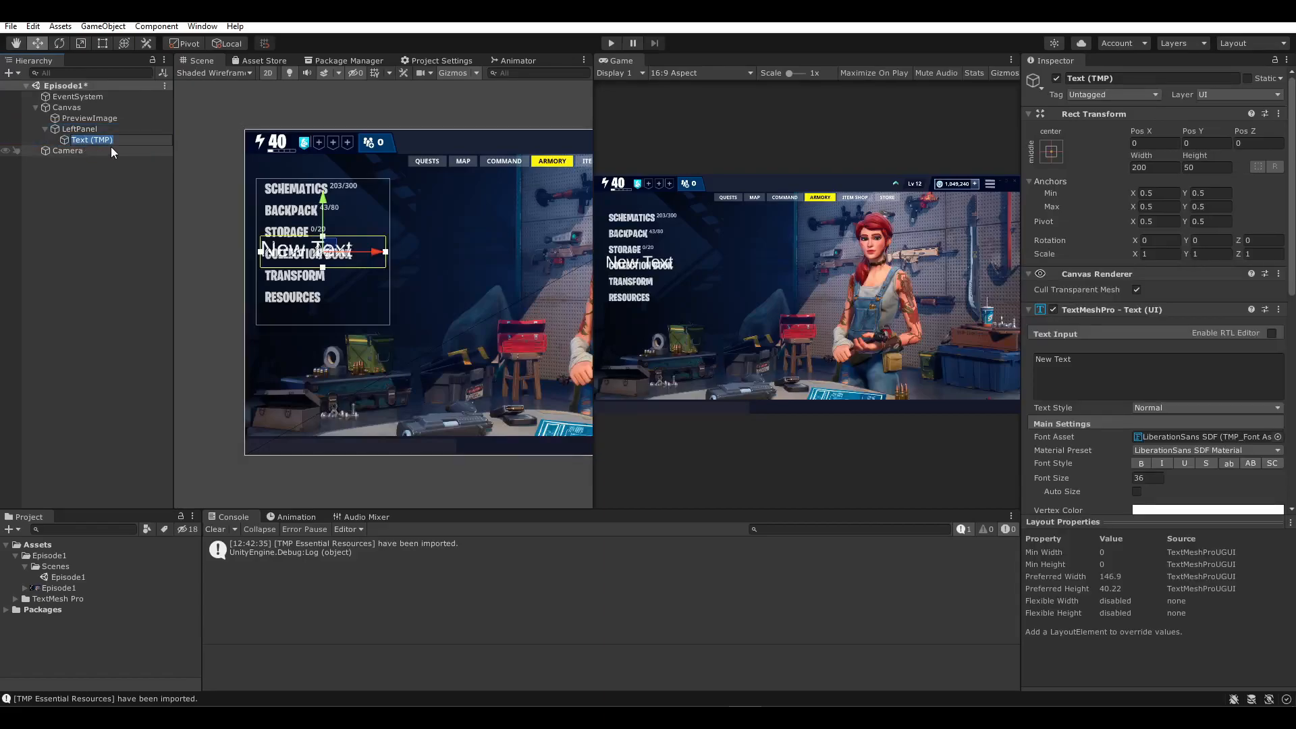
pyautogui.write('Button1')
pyautogui.press('Return')
pyautogui.scroll(3, 369, 298)
pyautogui.moveTo(369, 298)
pyautogui.mouseDown(button='middle')
pyautogui.moveTo(361, 268)
pyautogui.moveTo(386, 283)
pyautogui.mouseUp(button='middle')
pyautogui.moveTo(332, 214); pyautogui.dragTo(341, 125)
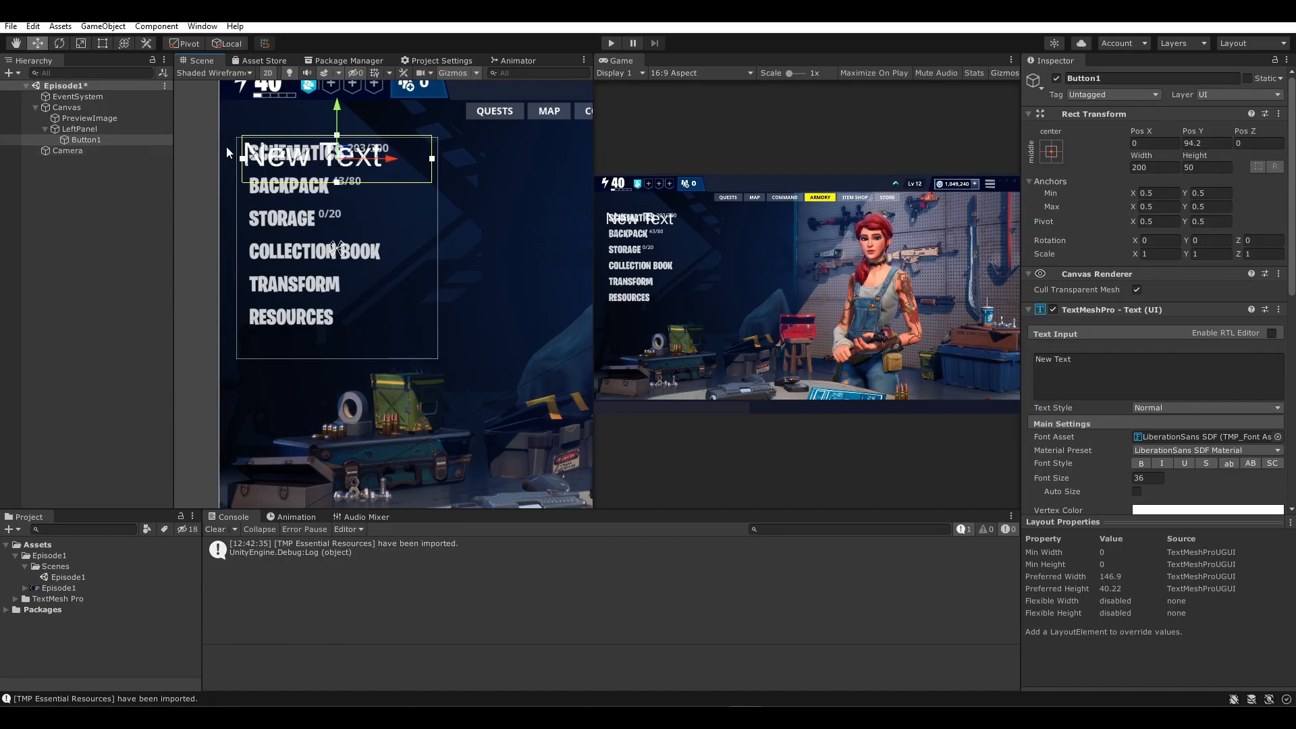
# - Duplicate Button1 three times and space the copies down the panel over the reference menu entries
pyautogui.click(107, 139)
pyautogui.hotkey('ctrl', 'd')
pyautogui.moveTo(336, 104); pyautogui.dragTo(337, 260)
pyautogui.hotkey('ctrl', 'd')
pyautogui.hotkey('ctrl', 'd')
# - Preview the layout in the Game view at 16:10 Aspect and return it to 16:9 Aspect
pyautogui.click(100, 140)
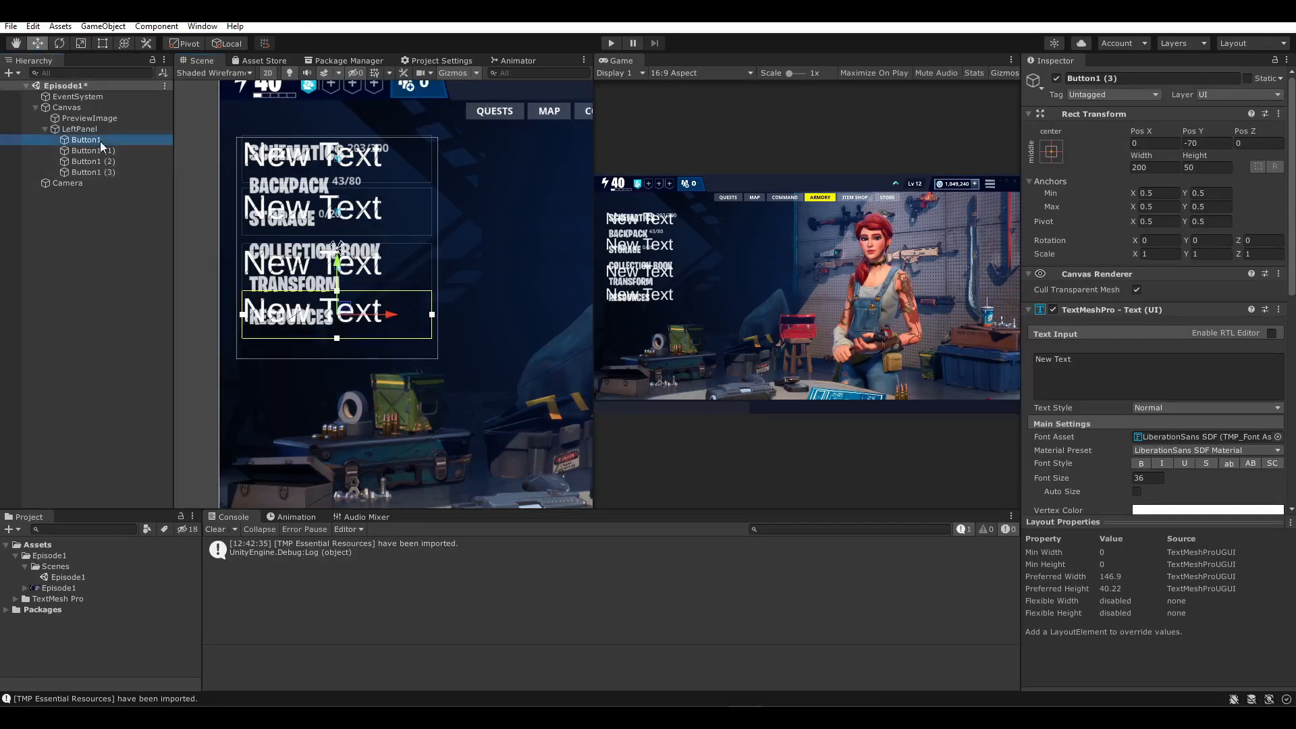
pyautogui.click(683, 76)
pyautogui.click(683, 142)
pyautogui.click(687, 76)
pyautogui.click(687, 131)
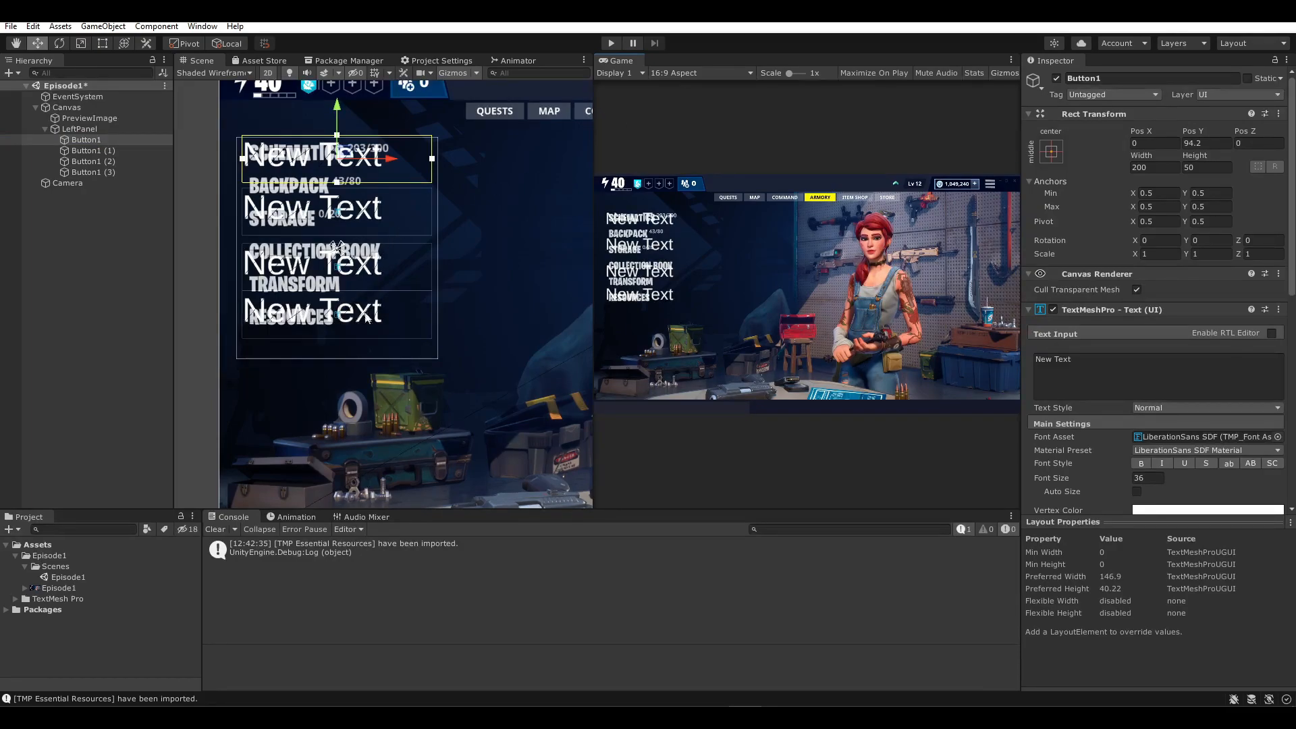
# - Duplicate the lowest text copy and place the new one beneath it, at about Pos Y -117
pyautogui.click(79, 129)
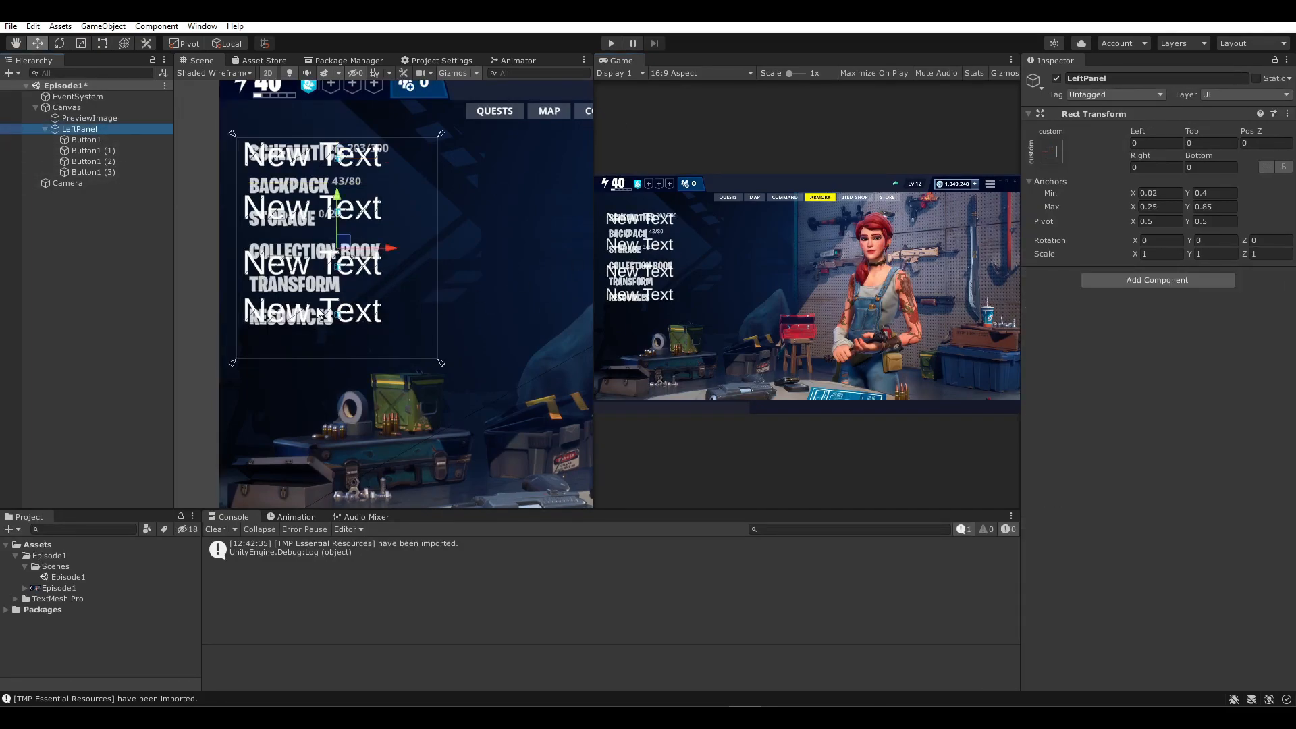
pyautogui.click(119, 162)
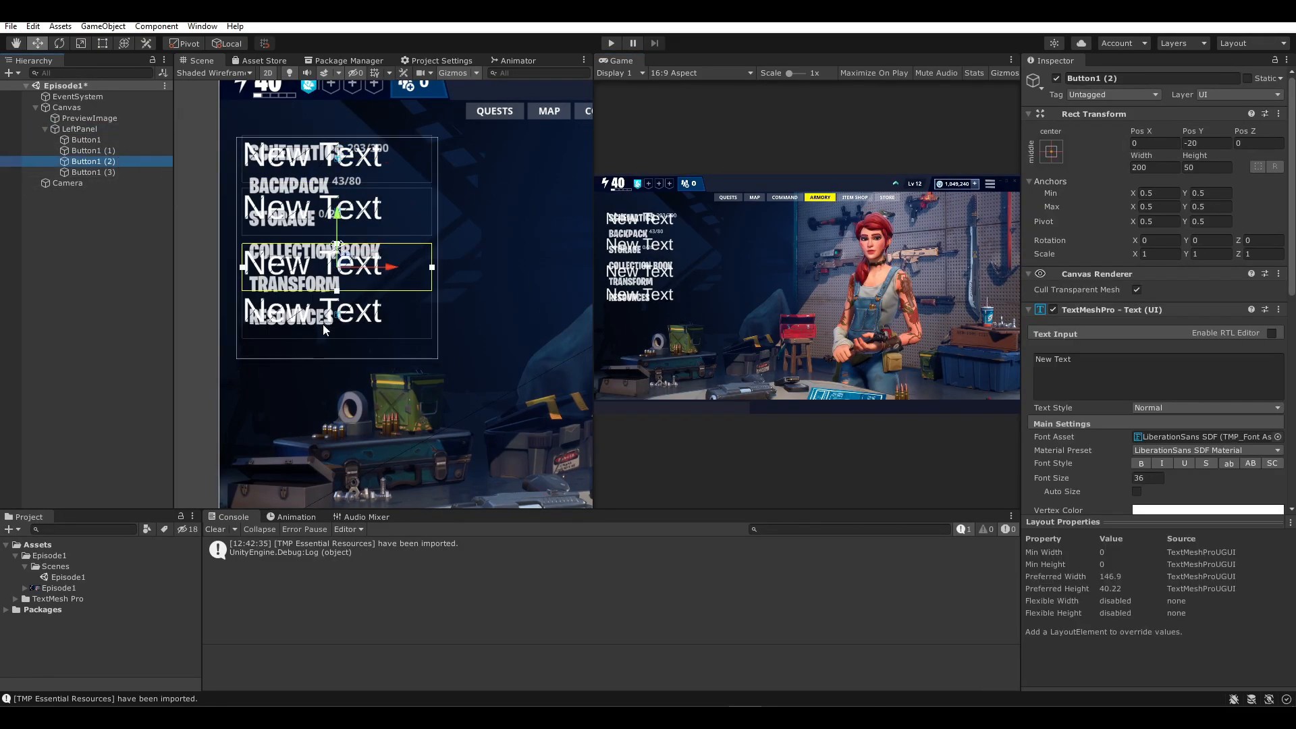
pyautogui.click(101, 172)
pyautogui.hotkey('ctrl', 'd')
pyautogui.moveTo(343, 272); pyautogui.dragTo(346, 316)
# - Check how the text objects behave in the Game view at Portrait (576x1024), and restore 16:9 Aspect
pyautogui.click(727, 72)
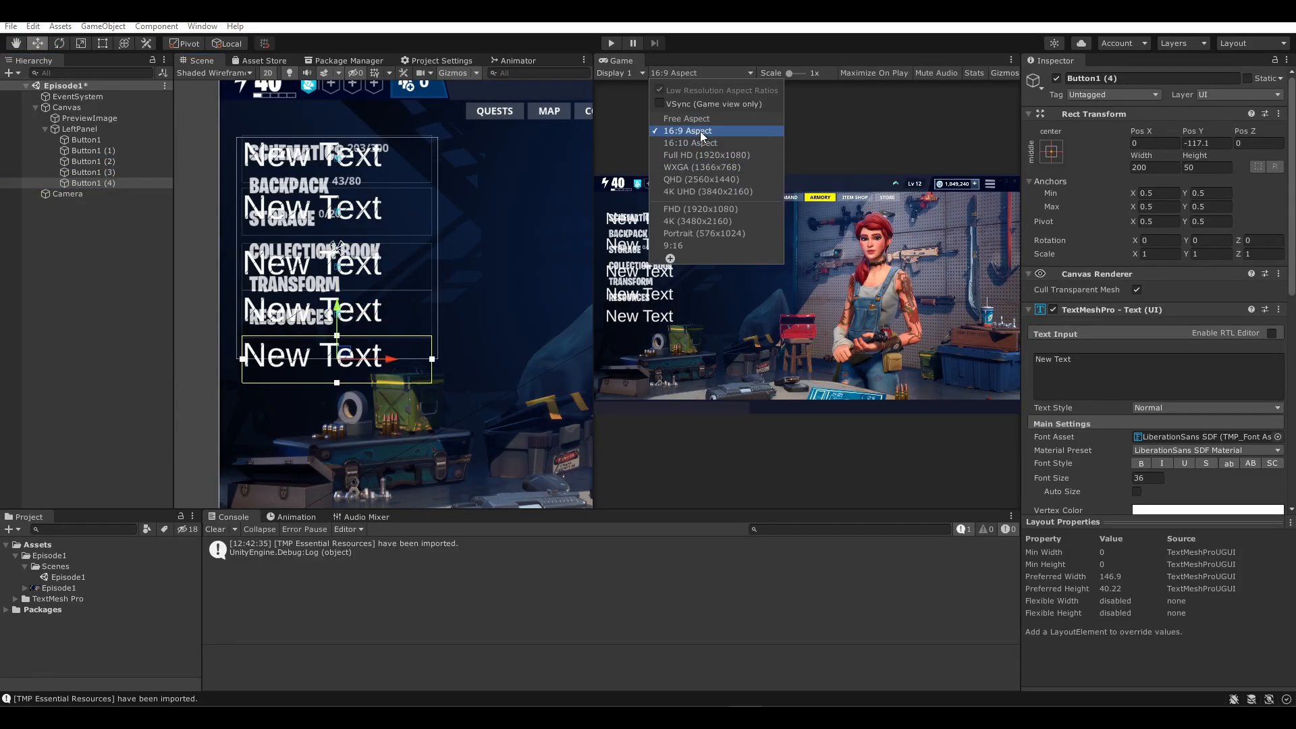
pyautogui.click(710, 234)
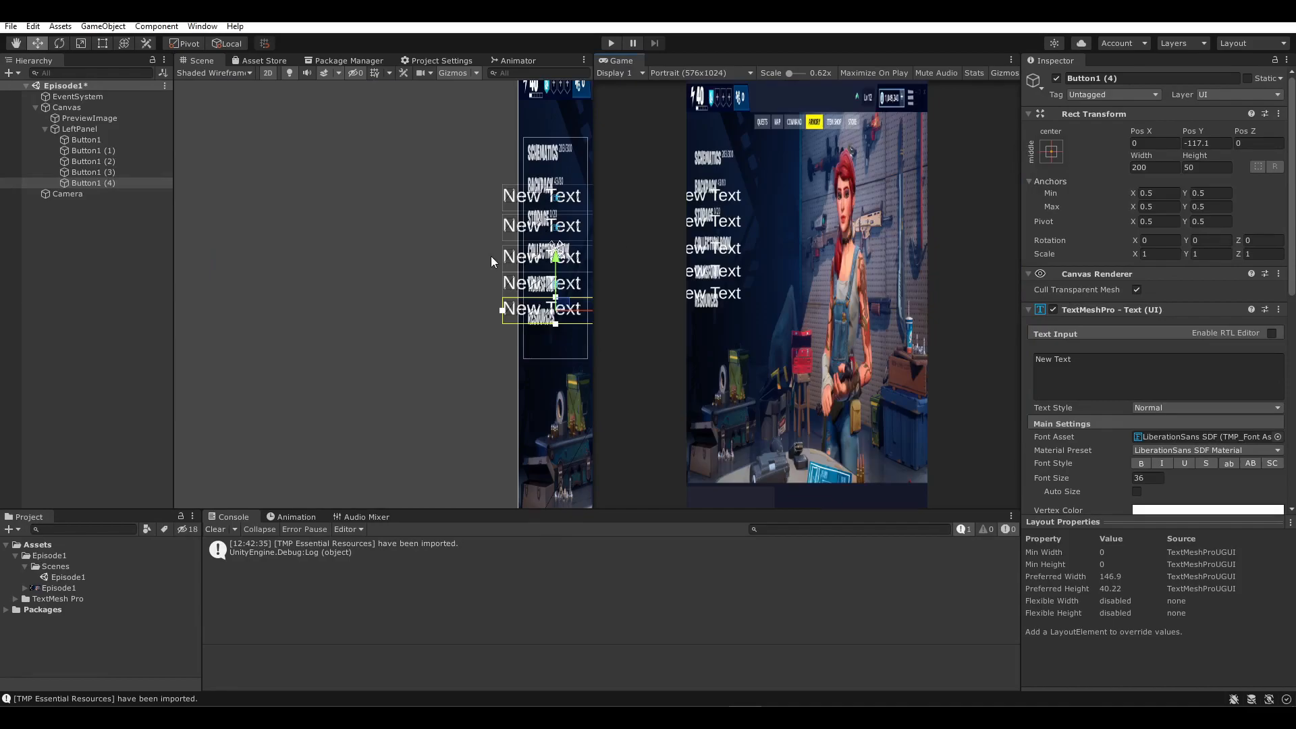
pyautogui.scroll(4, 490, 256)
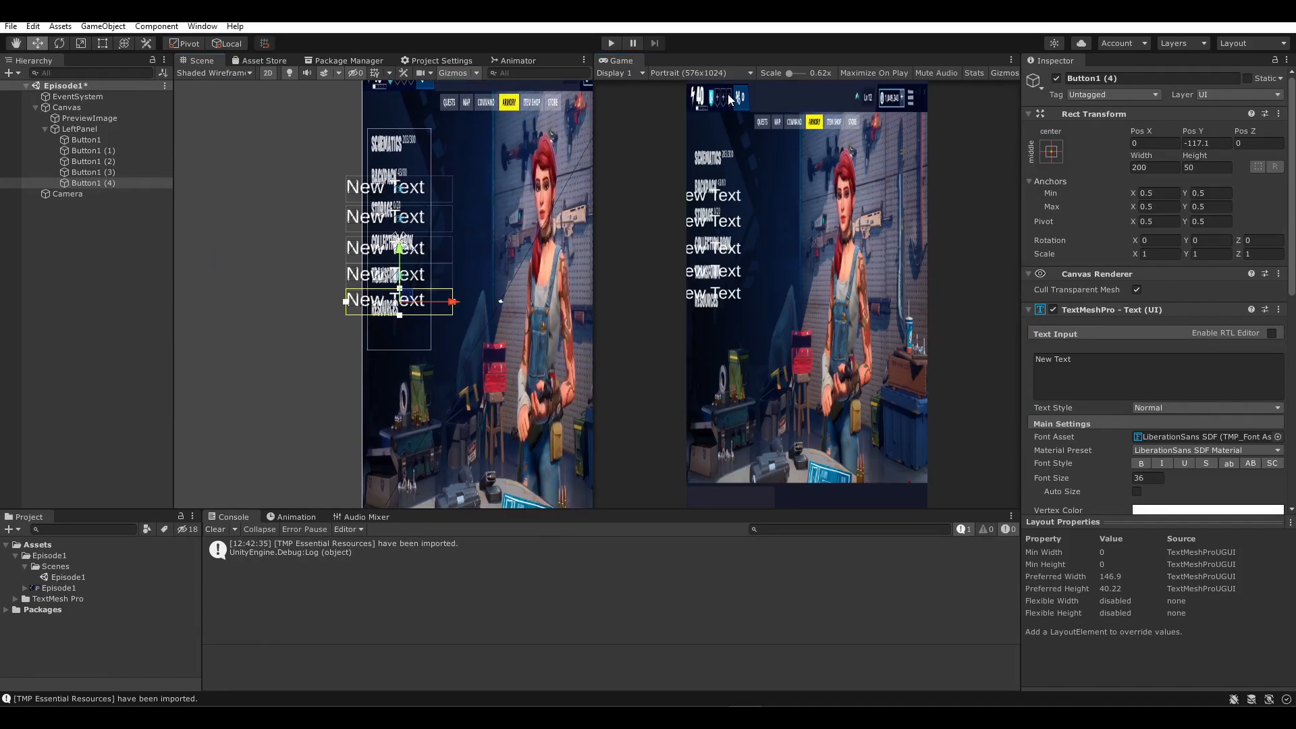
pyautogui.click(721, 75)
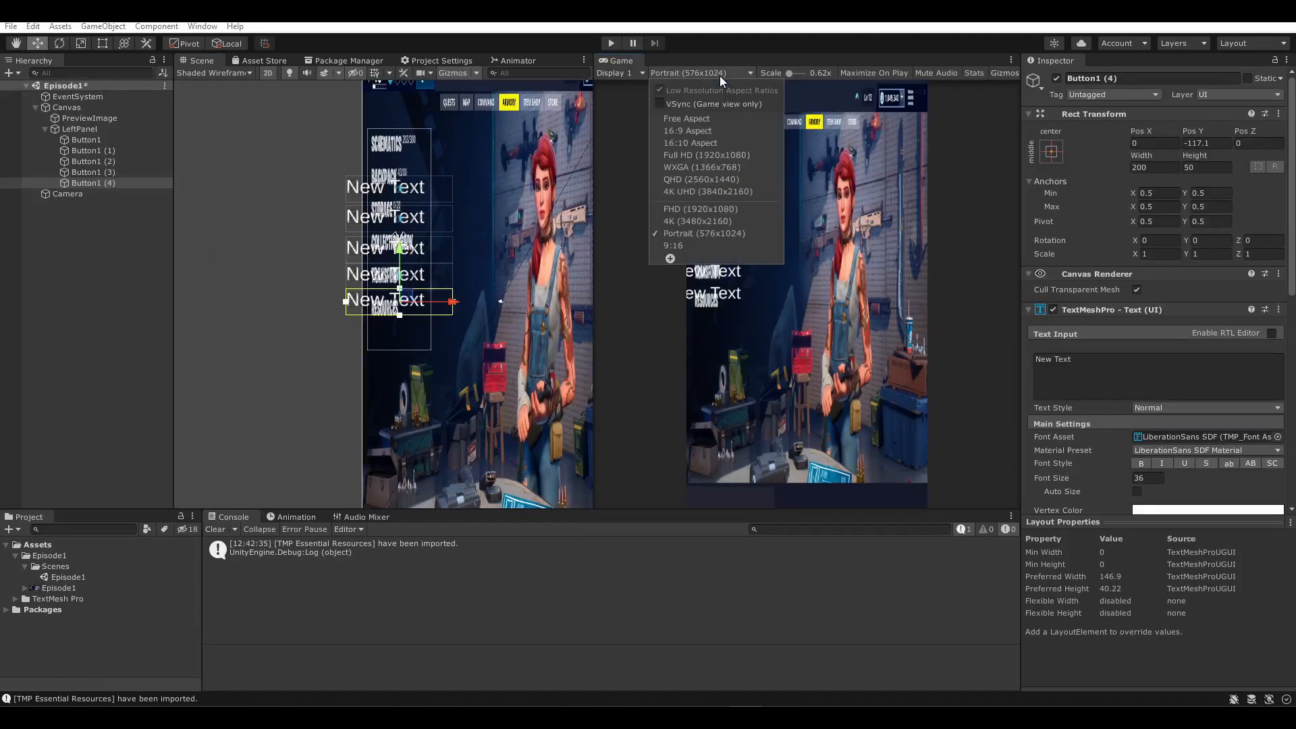
pyautogui.click(707, 133)
# - Delete the four duplicated text objects from LeftPanel, keeping only Button1 selected
pyautogui.click(104, 182)
pyautogui.keyDown('shift'); pyautogui.click(103, 140); pyautogui.keyUp('shift')
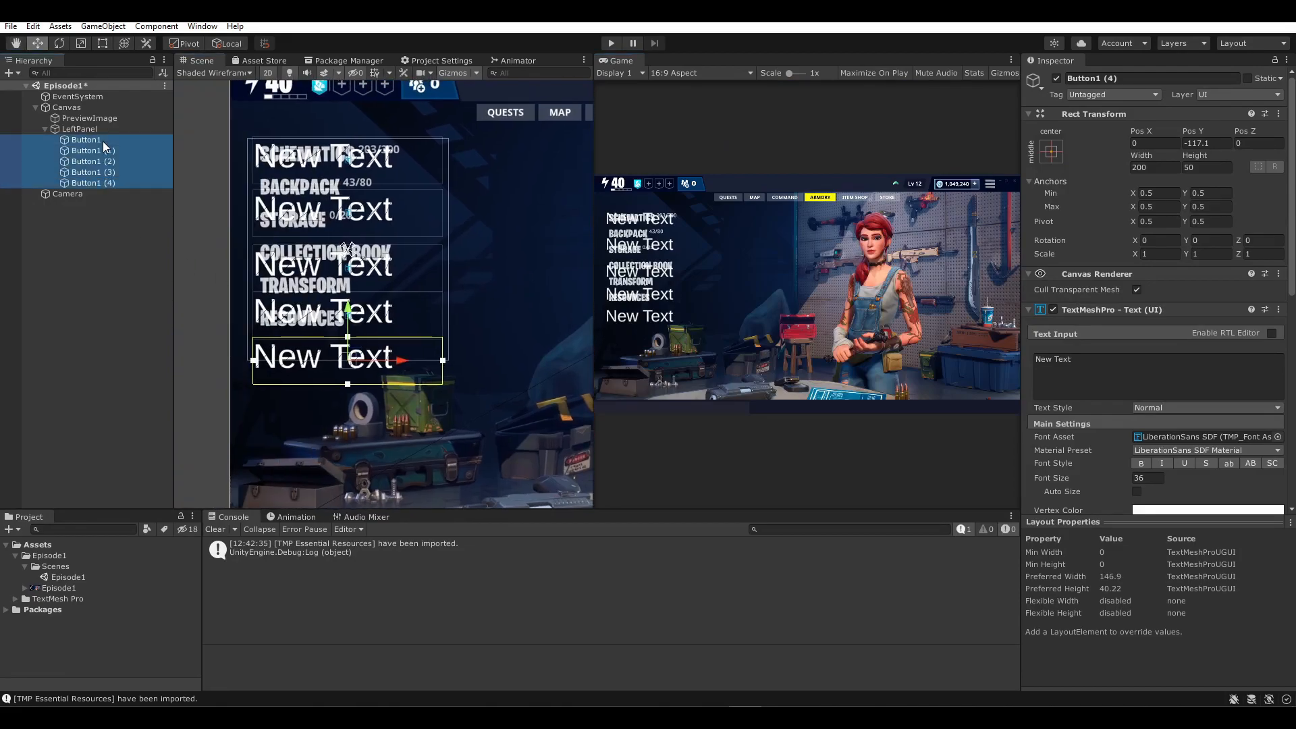
pyautogui.click(91, 151)
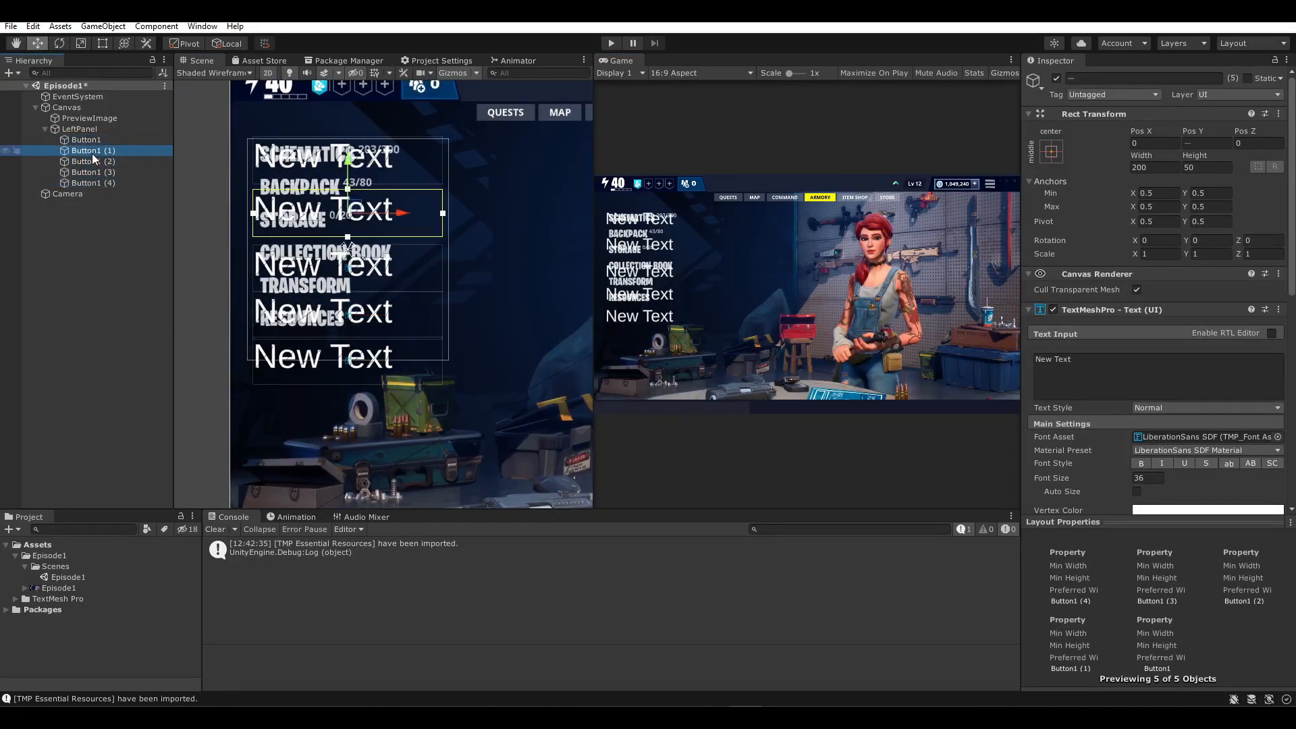
pyautogui.keyDown('shift'); pyautogui.click(104, 183); pyautogui.keyUp('shift')
pyautogui.press('Delete')
pyautogui.click(91, 139)
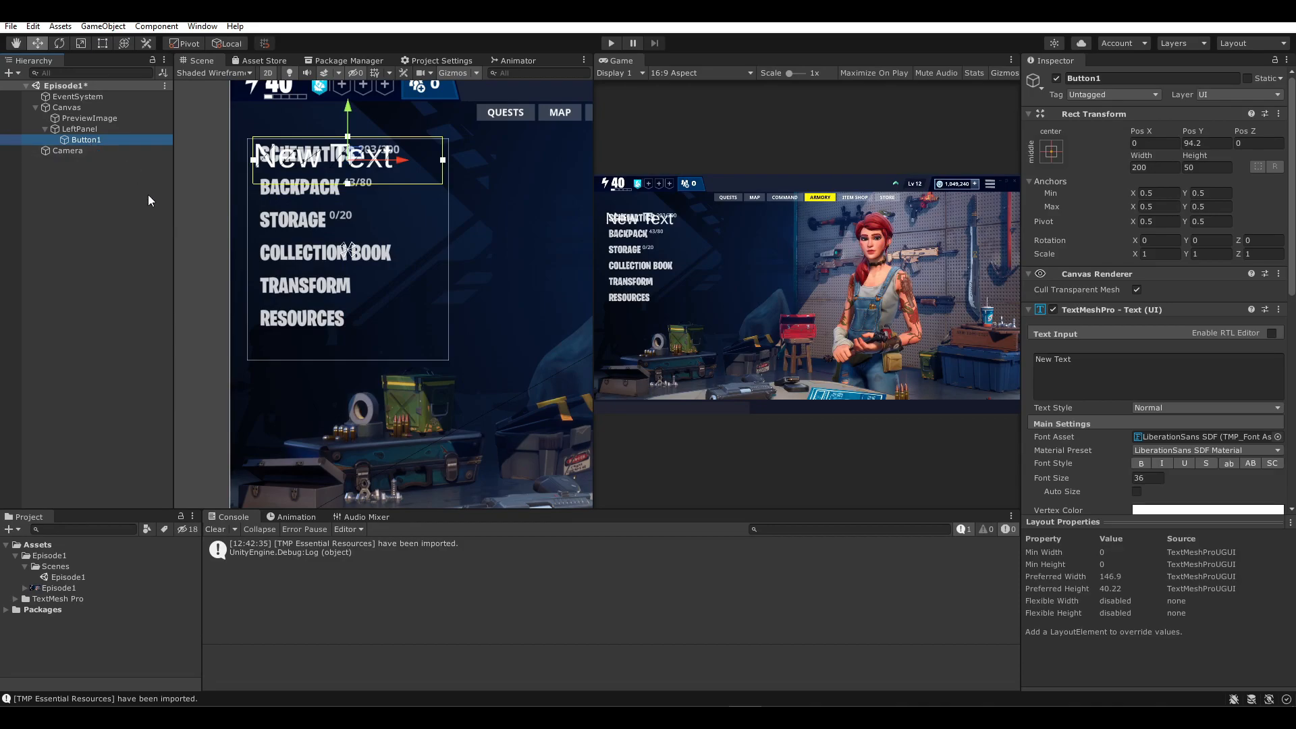
# - Hide PreviewImage in the Scene view and nudge Button1 to about Pos X 1.8, Pos Y 80.1
pyautogui.scroll(2, 340, 231)
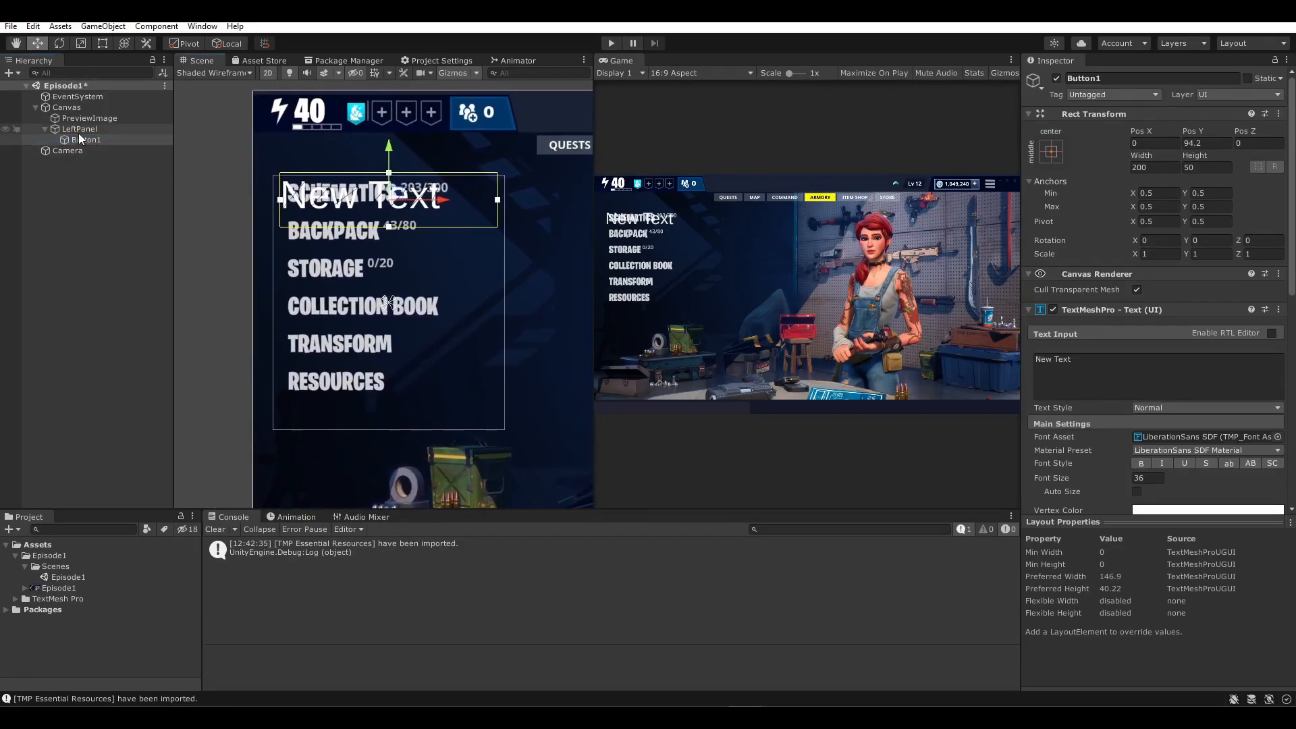
pyautogui.click(6, 118)
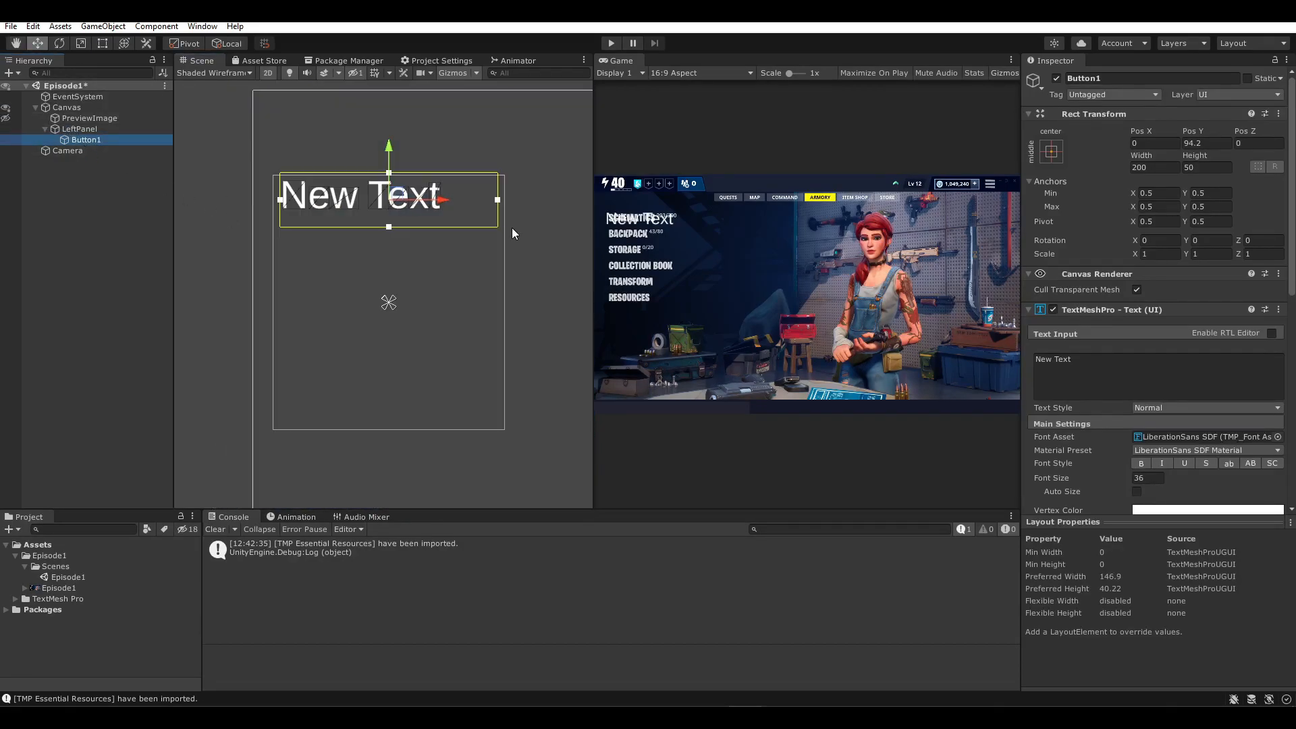
pyautogui.scroll(5, 415, 230)
pyautogui.moveTo(407, 236); pyautogui.dragTo(396, 293, button='middle')
pyautogui.scroll(-2, 396, 293)
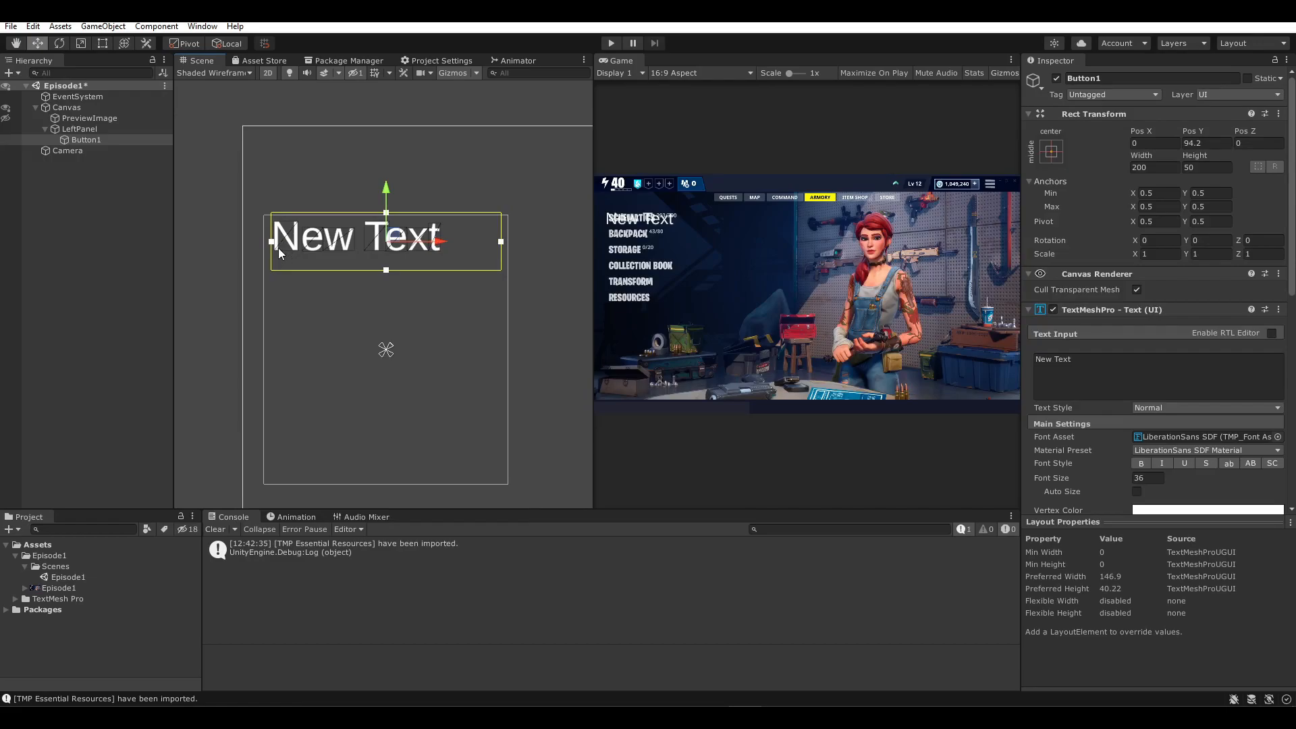
pyautogui.moveTo(392, 241)
pyautogui.mouseDown()
pyautogui.moveTo(347, 265)
pyautogui.moveTo(401, 274)
pyautogui.moveTo(393, 249)
pyautogui.moveTo(439, 251)
pyautogui.moveTo(298, 246)
pyautogui.moveTo(400, 250)
pyautogui.mouseUp()
pyautogui.scroll(-3, 380, 310)
# - Examine the LeftPanel rectangle in relation to the whole Canvas in the Scene view
pyautogui.click(104, 128)
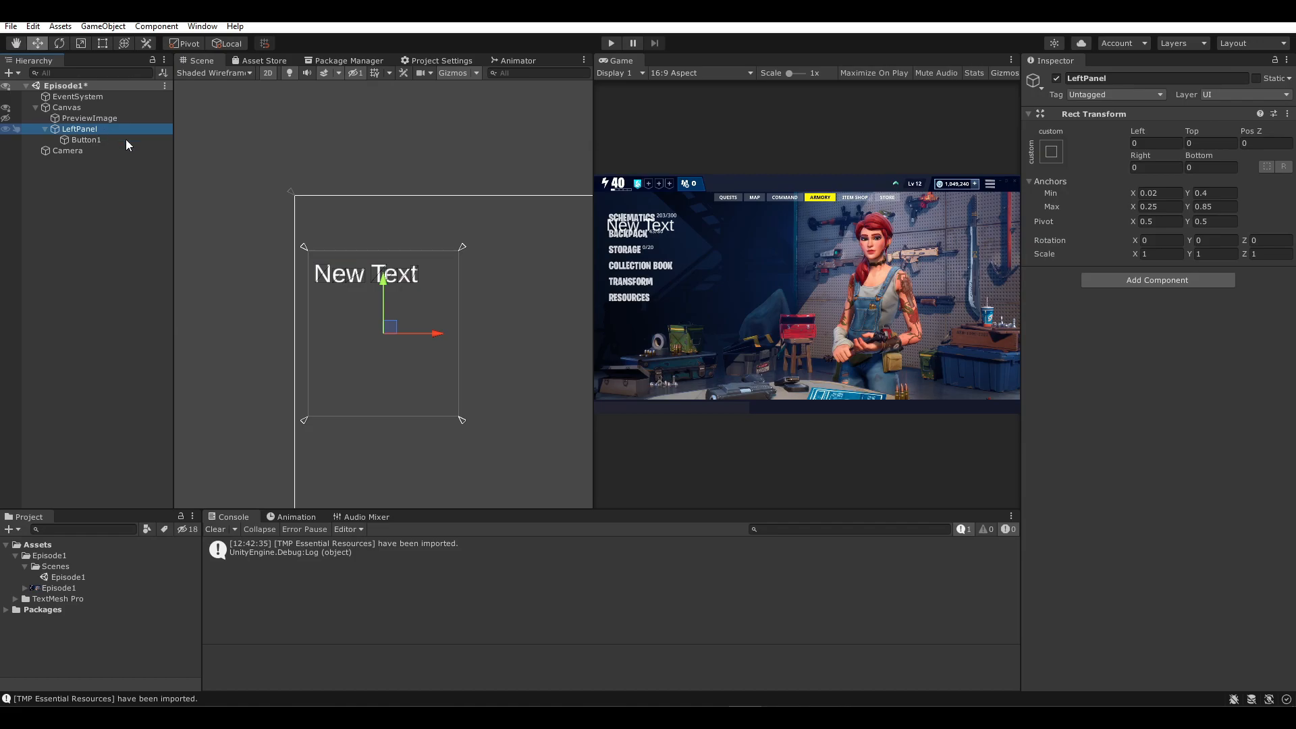
pyautogui.click(87, 130)
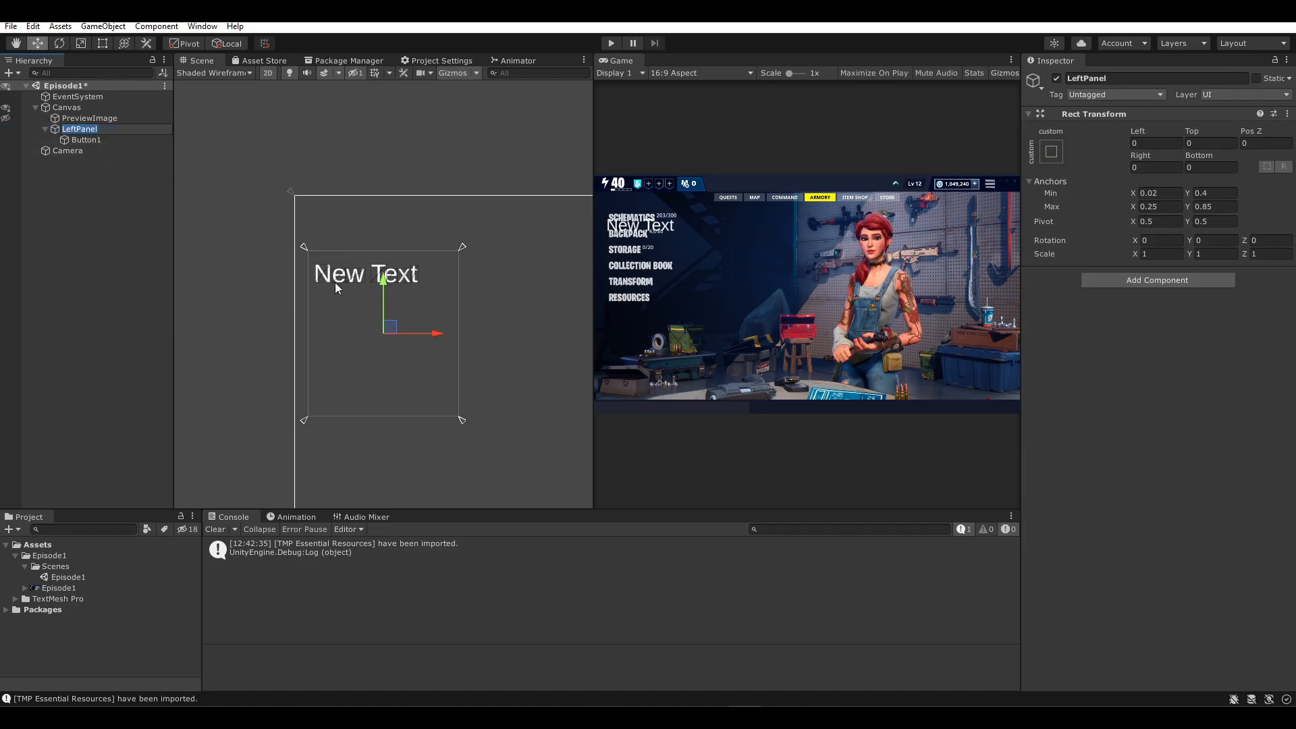
pyautogui.scroll(-3, 428, 351)
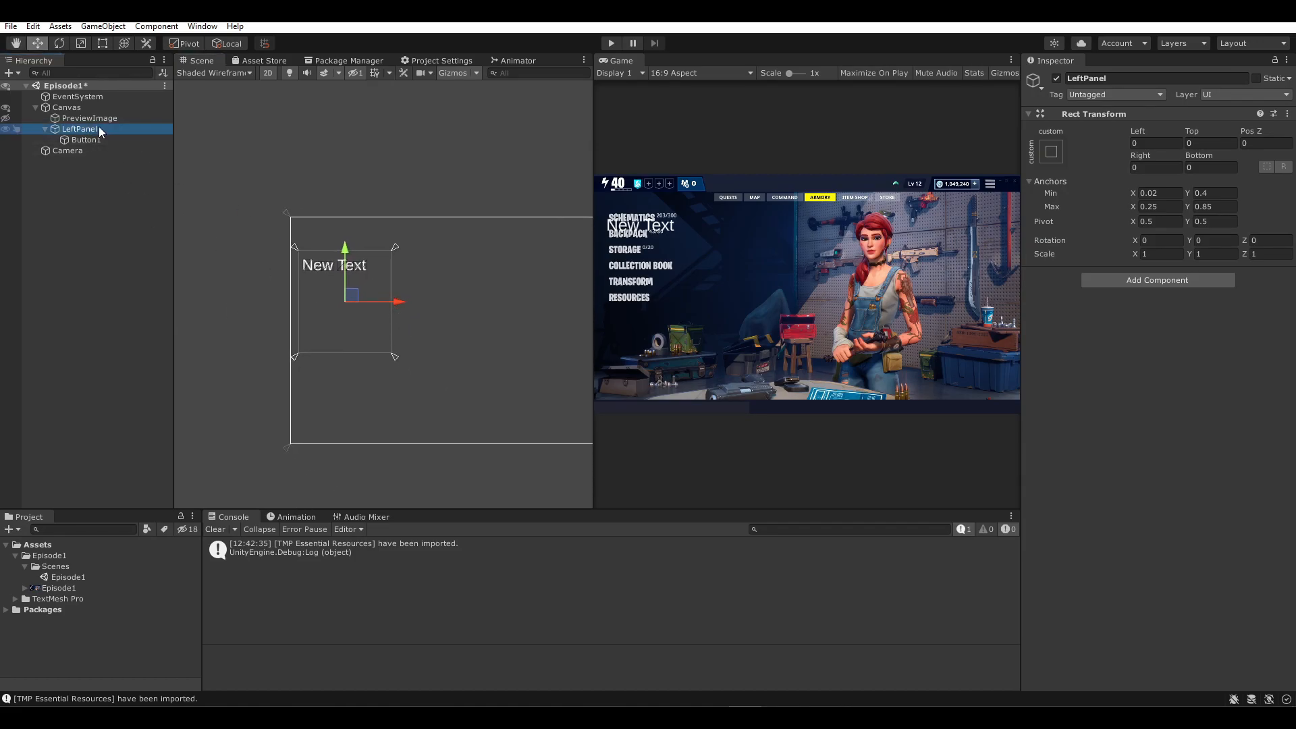
pyautogui.click(108, 107)
pyautogui.press('f')
pyautogui.scroll(-1, 275, 275)
pyautogui.moveTo(281, 249); pyautogui.dragTo(340, 261, button='middle')
pyautogui.scroll(-2, 395, 253)
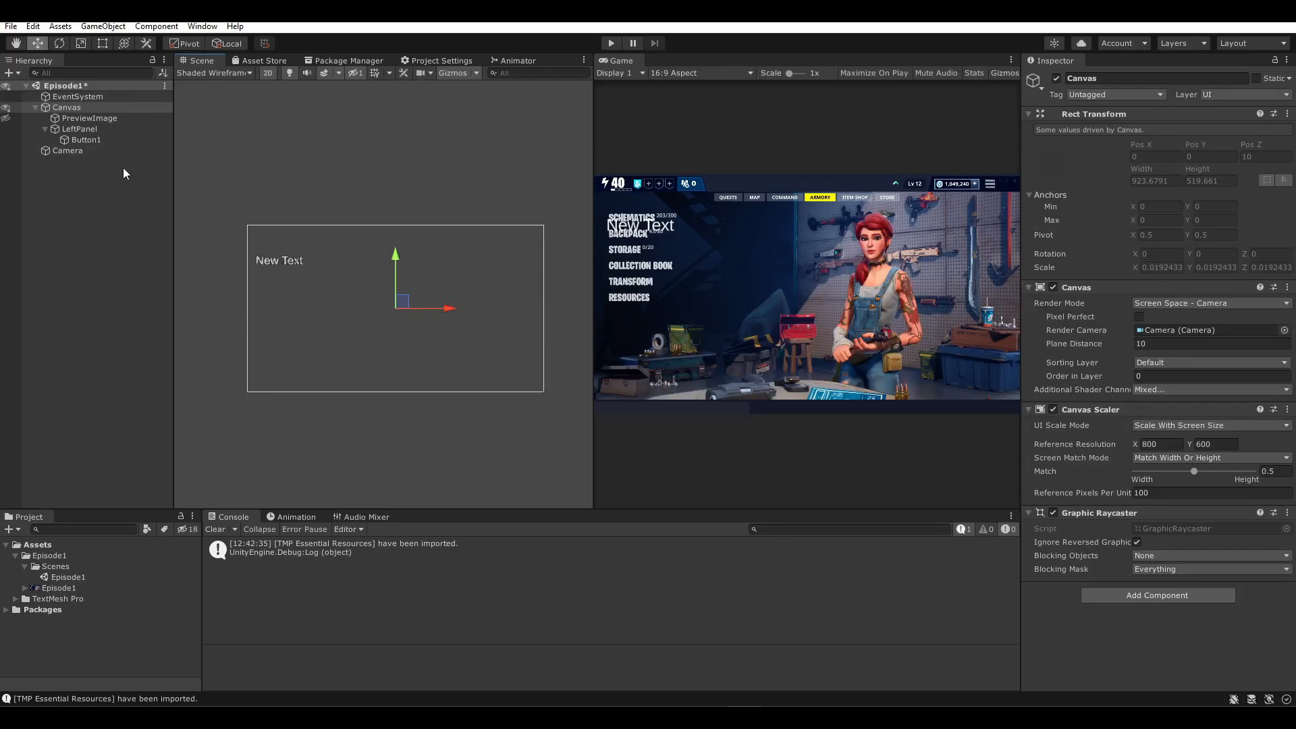
# - Compare the bounds of Canvas, LeftPanel and Button1 to see how each child relates to its parent
pyautogui.click(93, 130)
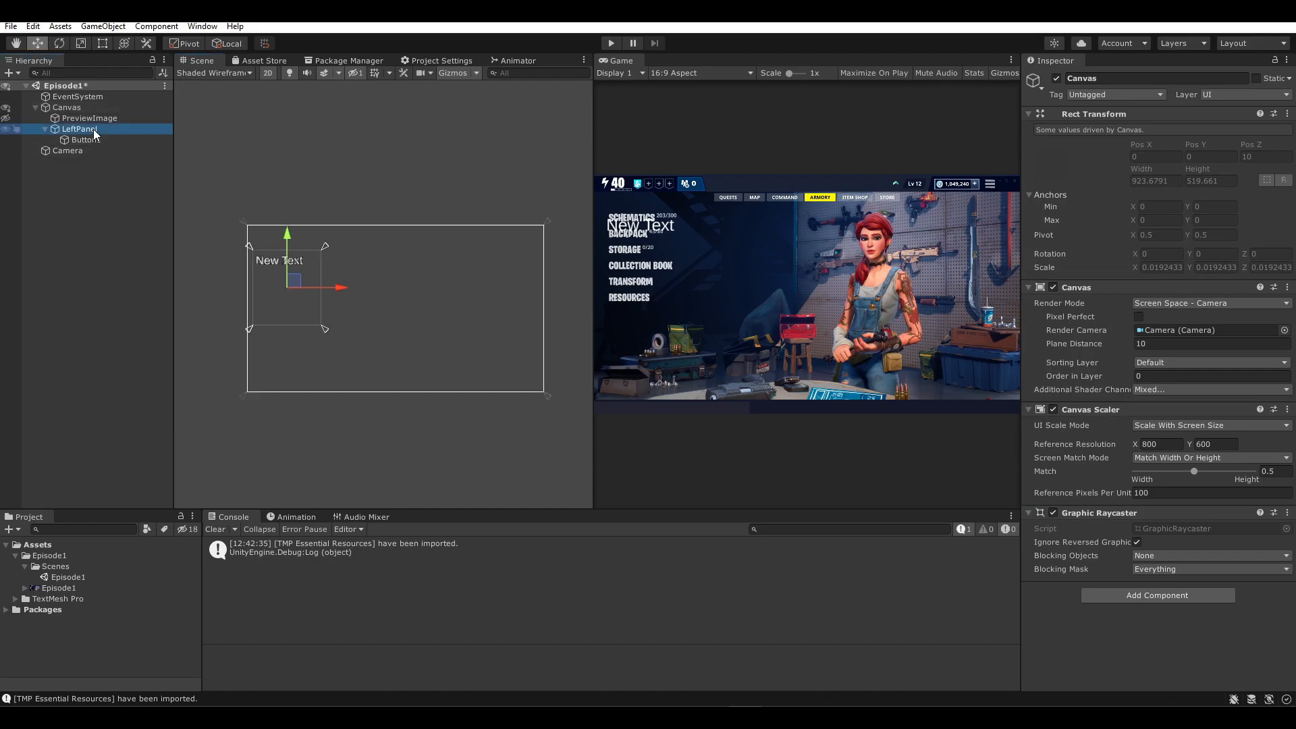
pyautogui.click(75, 109)
pyautogui.click(72, 129)
pyautogui.moveTo(288, 262); pyautogui.dragTo(392, 268, button='middle')
pyautogui.scroll(5, 391, 271)
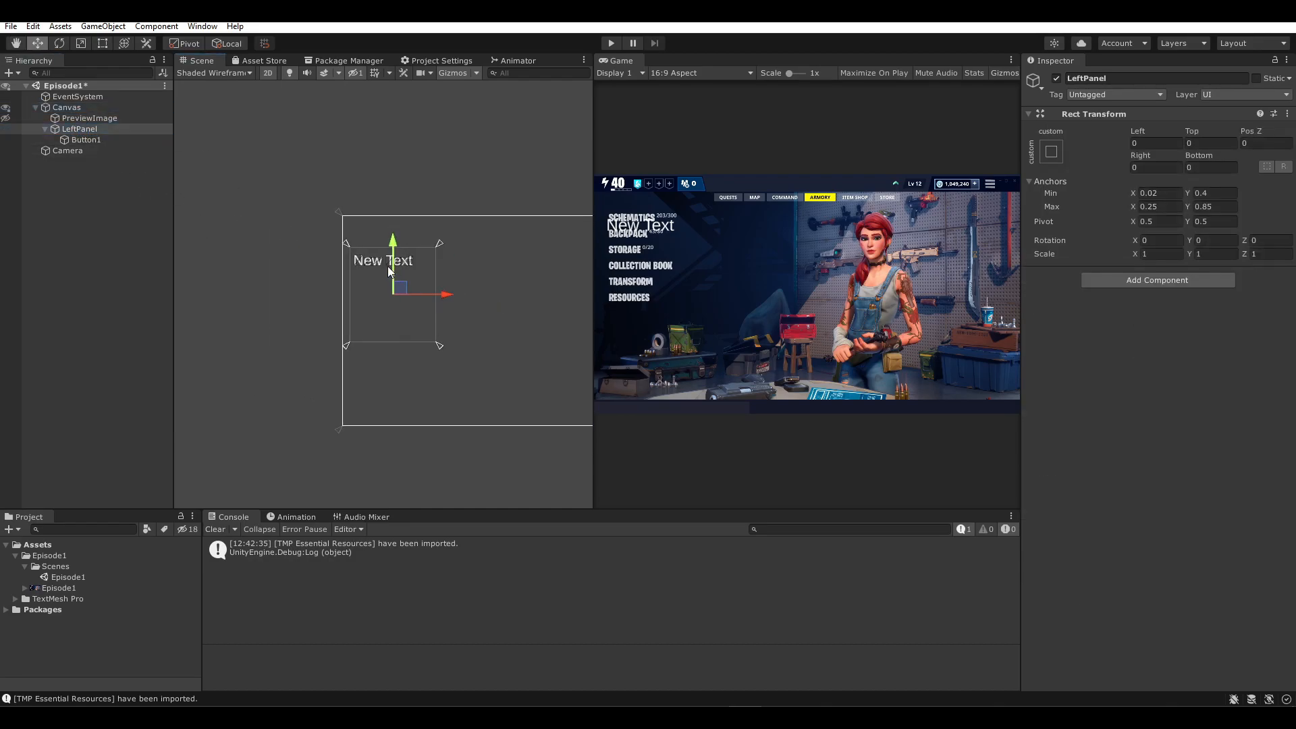
pyautogui.click(79, 106)
pyautogui.click(85, 141)
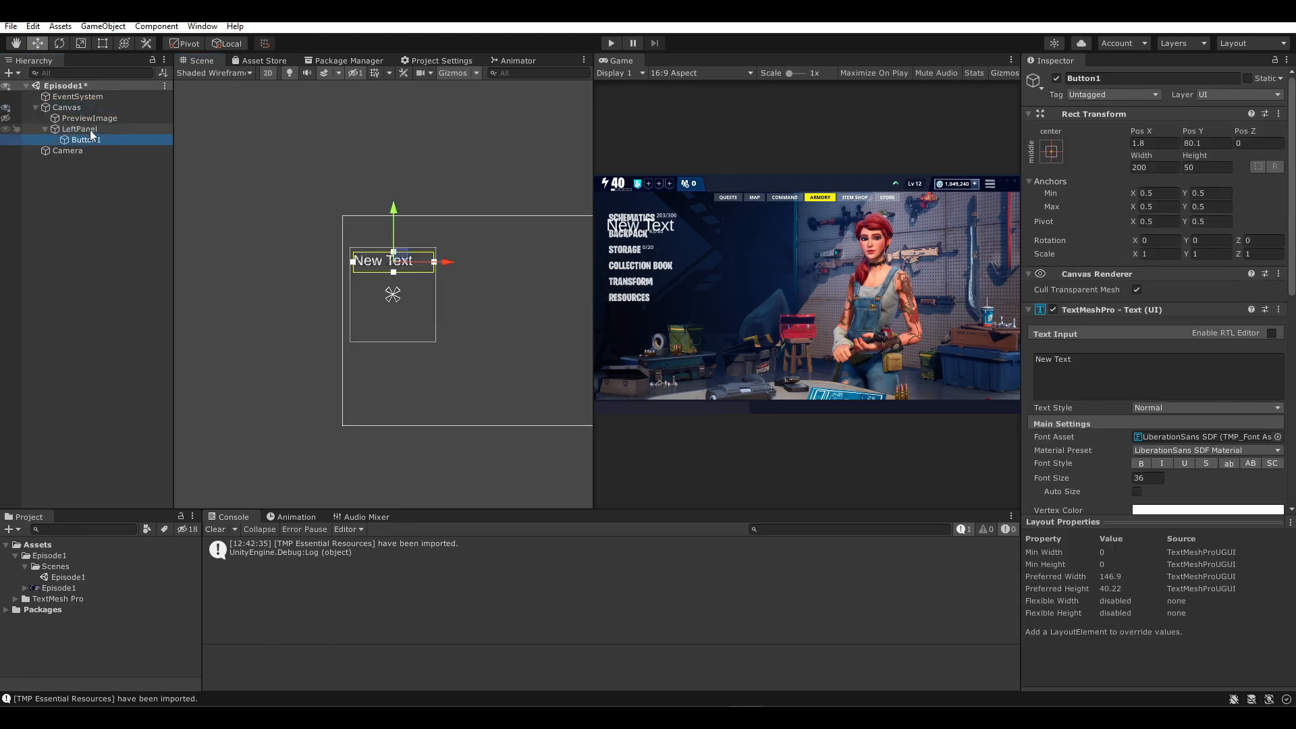
pyautogui.click(81, 129)
pyautogui.click(88, 139)
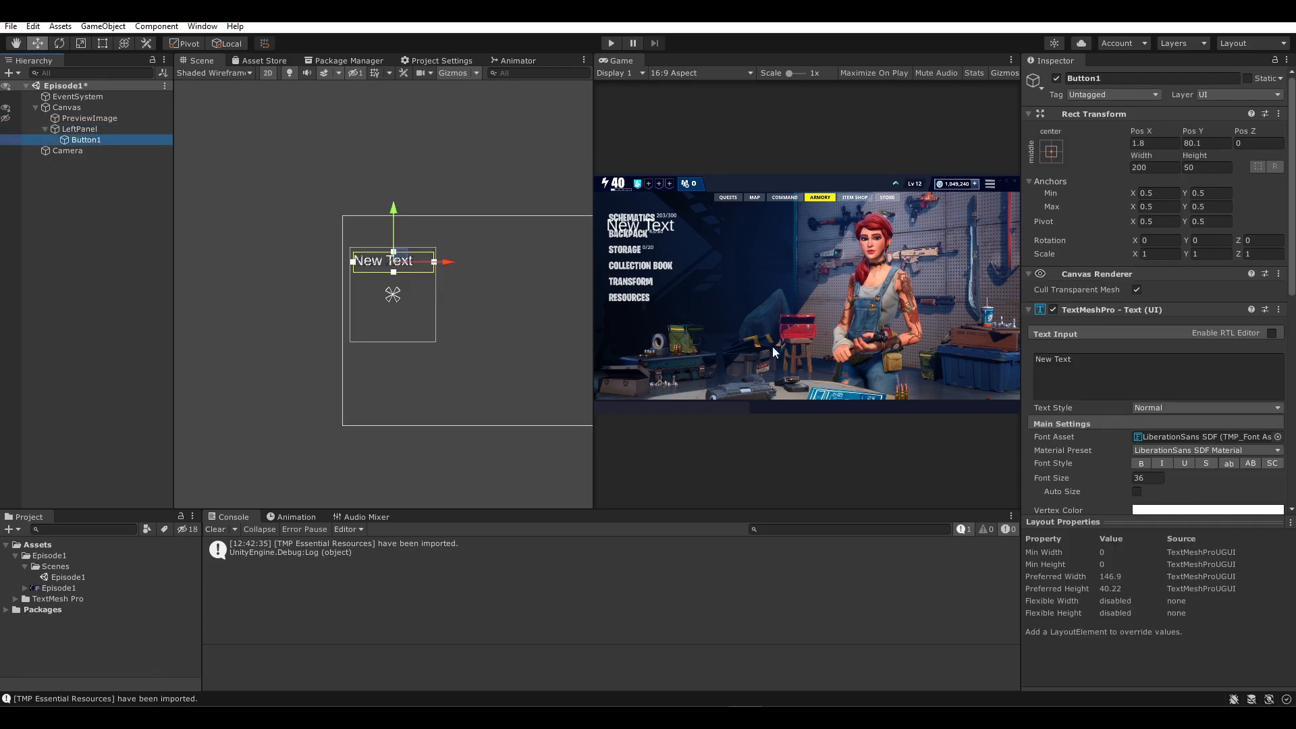
pyautogui.scroll(5, 532, 322)
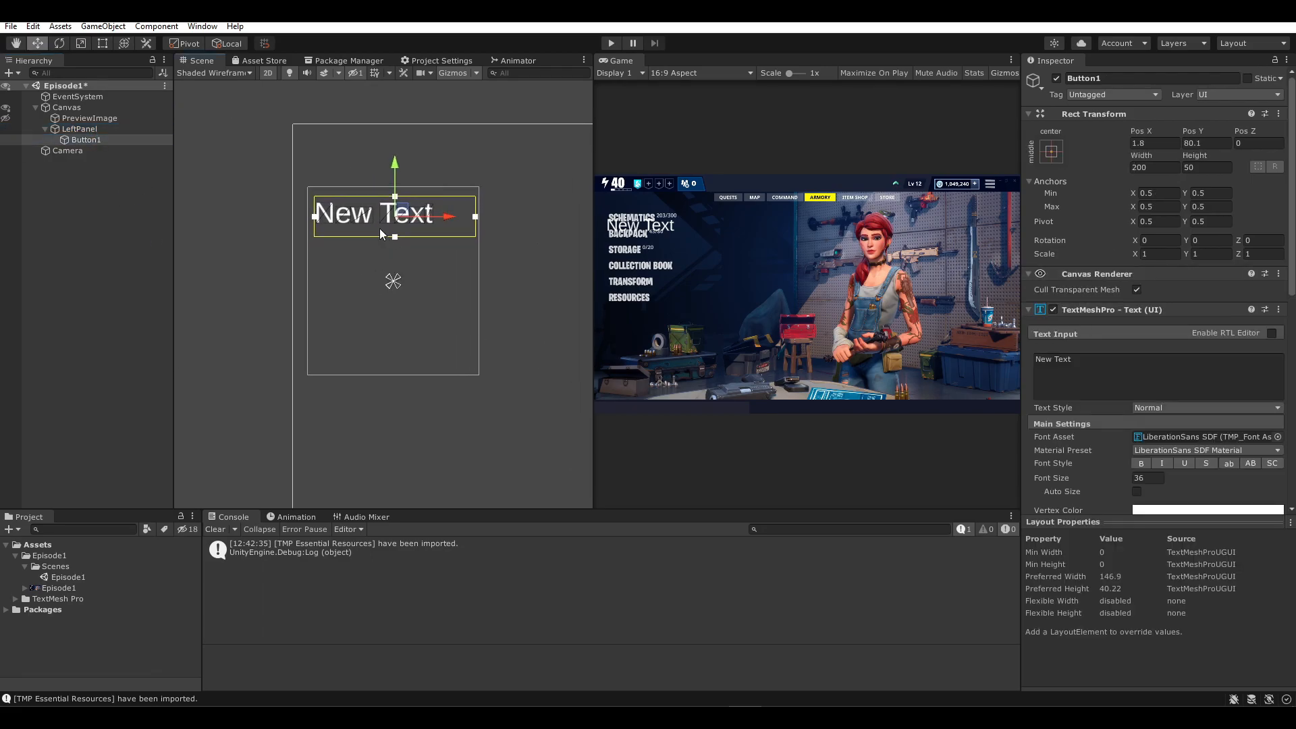
pyautogui.click(87, 129)
pyautogui.click(119, 108)
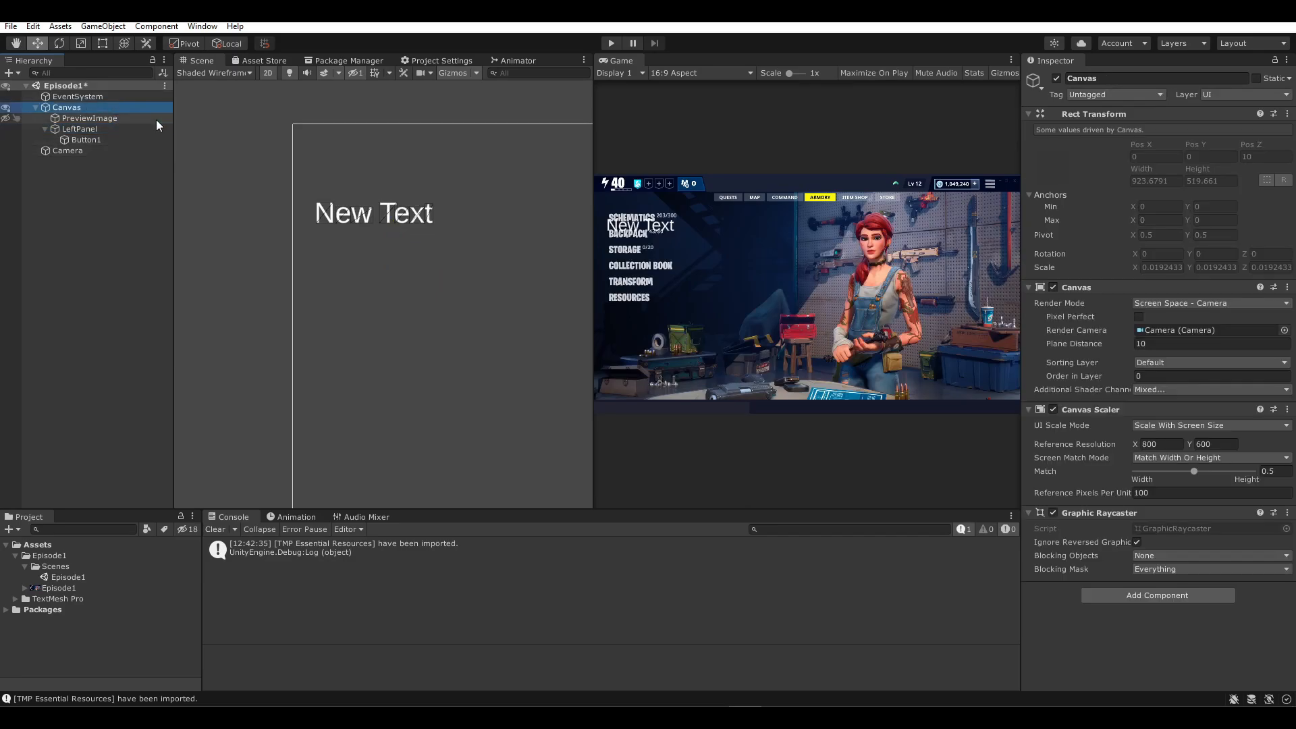
# - Apply the full stretch anchor preset to Button1, also setting its position so it fills LeftPanel
pyautogui.click(144, 140)
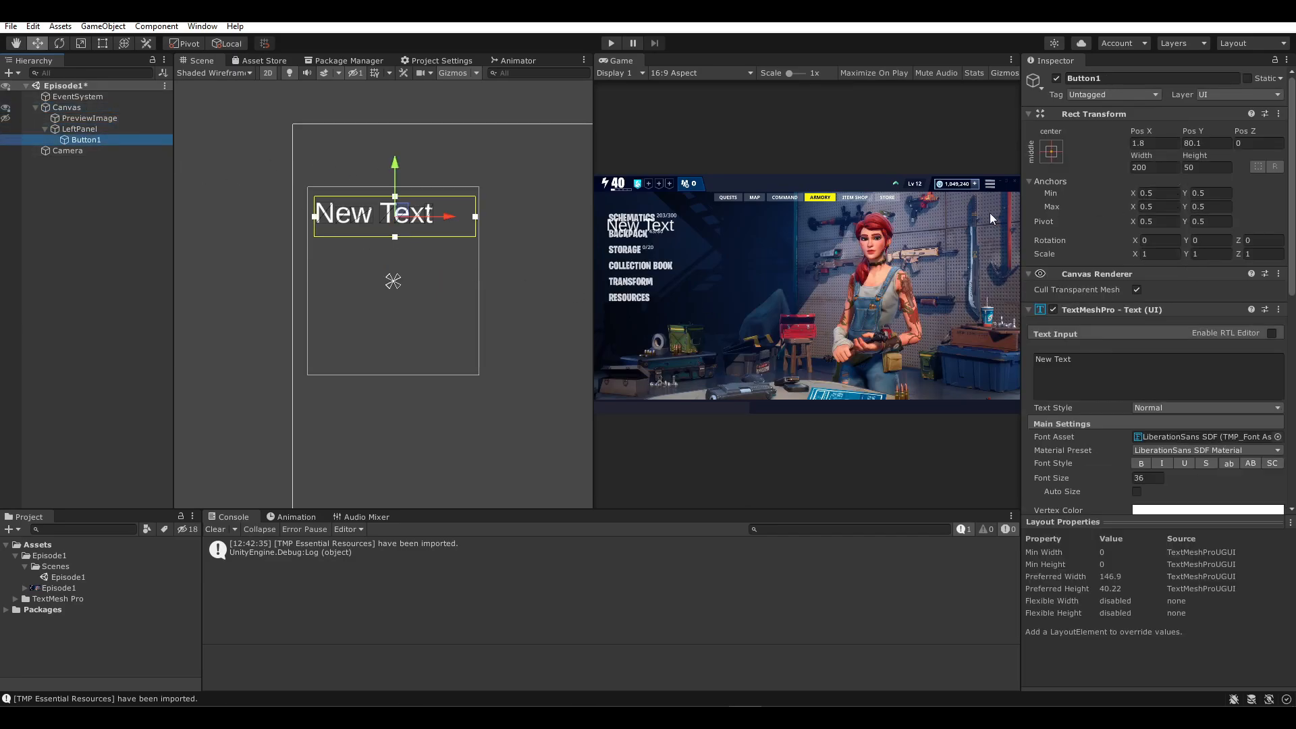
pyautogui.click(1051, 151)
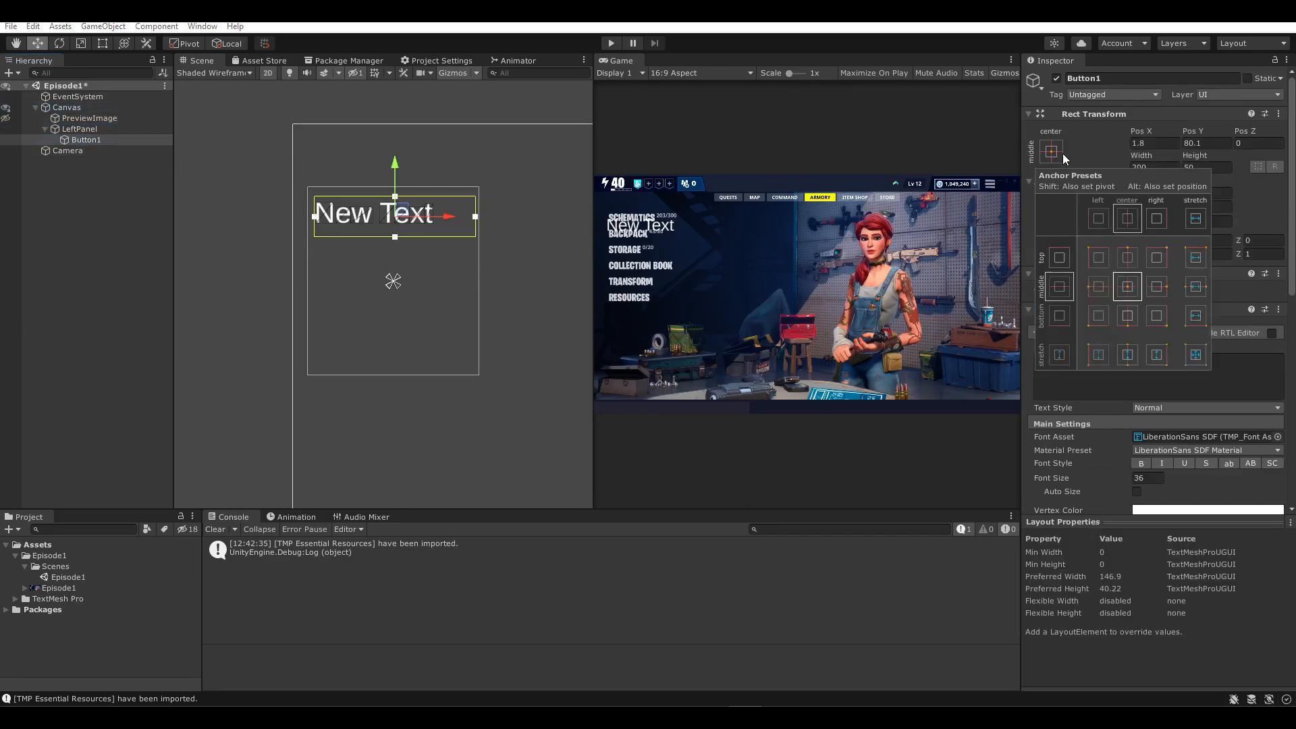
pyautogui.keyDown('alt'); pyautogui.click(1195, 360); pyautogui.keyUp('alt')
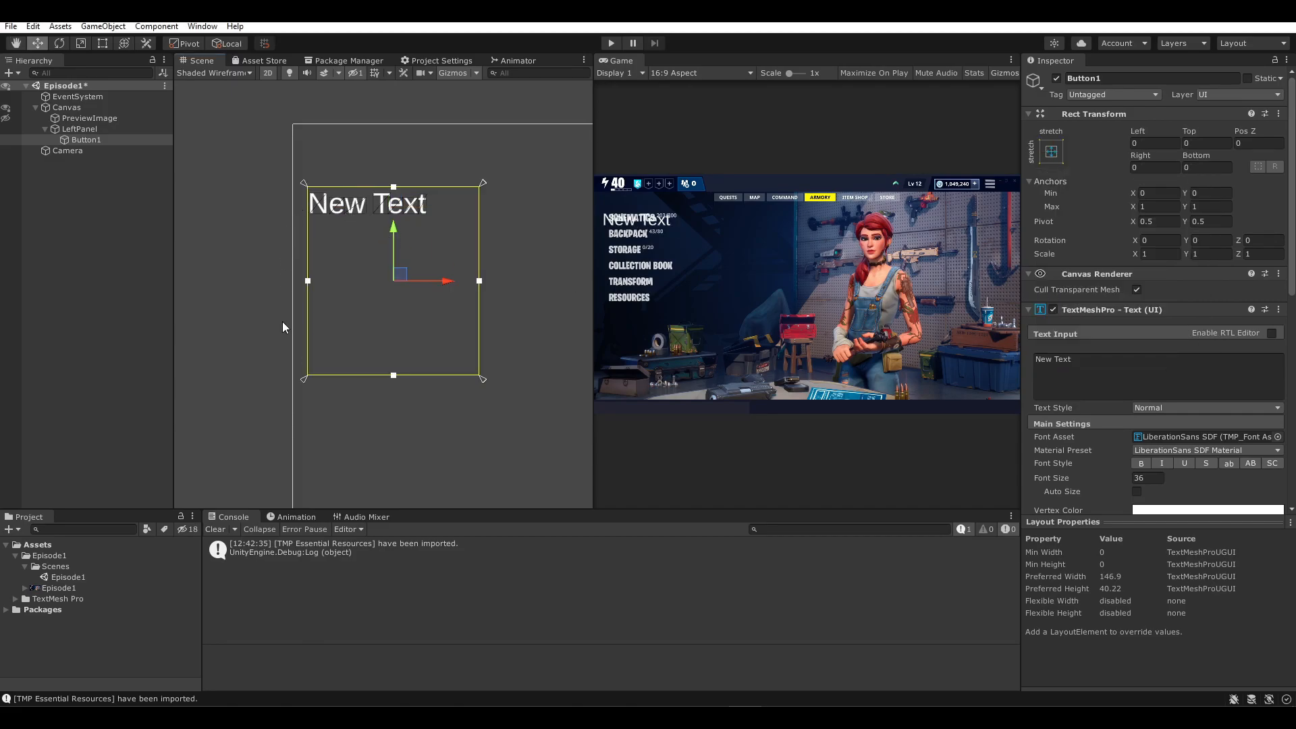
# - Try moving Button1 out of LeftPanel into Canvas with the full stretch anchor preset, then undo both changes
pyautogui.moveTo(86, 140); pyautogui.dragTo(95, 124)
pyautogui.click(1048, 152)
pyautogui.keyDown('alt'); pyautogui.click(1188, 359); pyautogui.keyUp('alt')
pyautogui.scroll(-10, 407, 251)
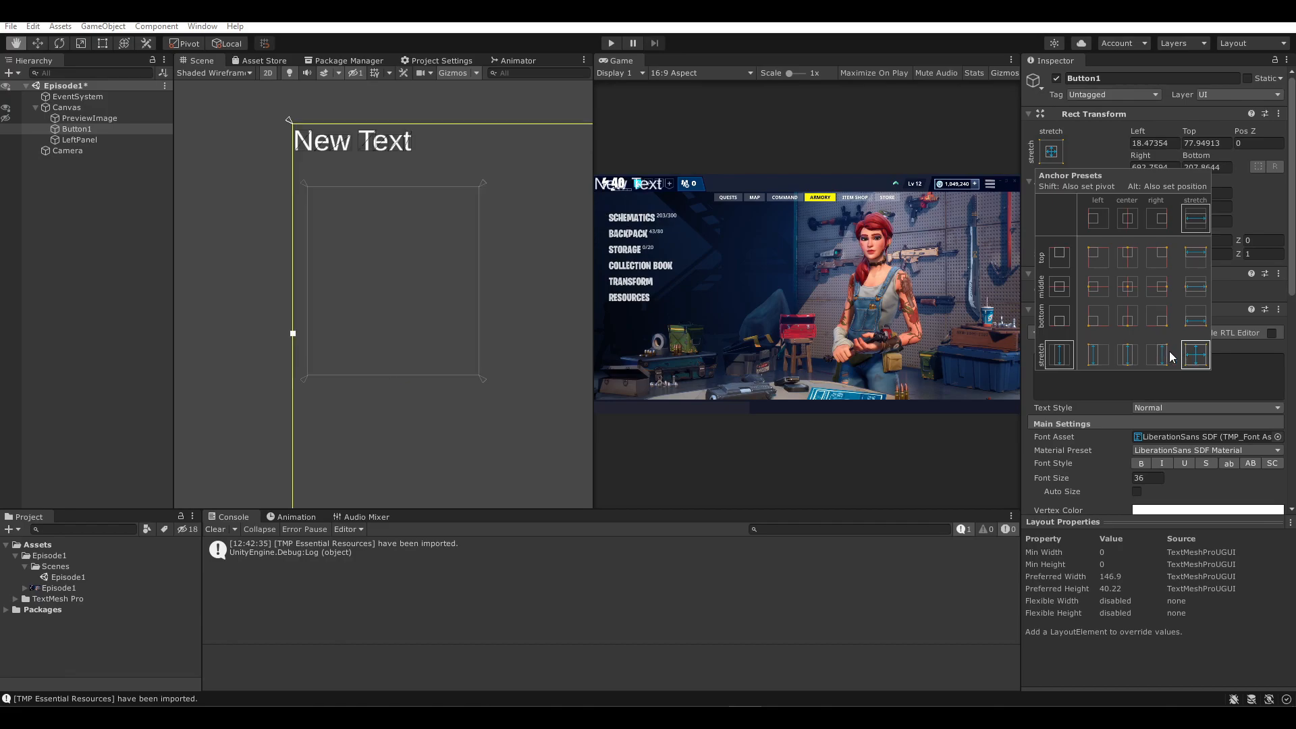
pyautogui.moveTo(442, 284); pyautogui.dragTo(501, 234, button='middle')
pyautogui.hotkey('ctrl', 'z')
pyautogui.hotkey('ctrl', 'z')
pyautogui.scroll(3, 400, 230)
pyautogui.scroll(3, 400, 224)
pyautogui.moveTo(399, 225); pyautogui.dragTo(436, 289, button='middle')
pyautogui.scroll(3, 435, 289)
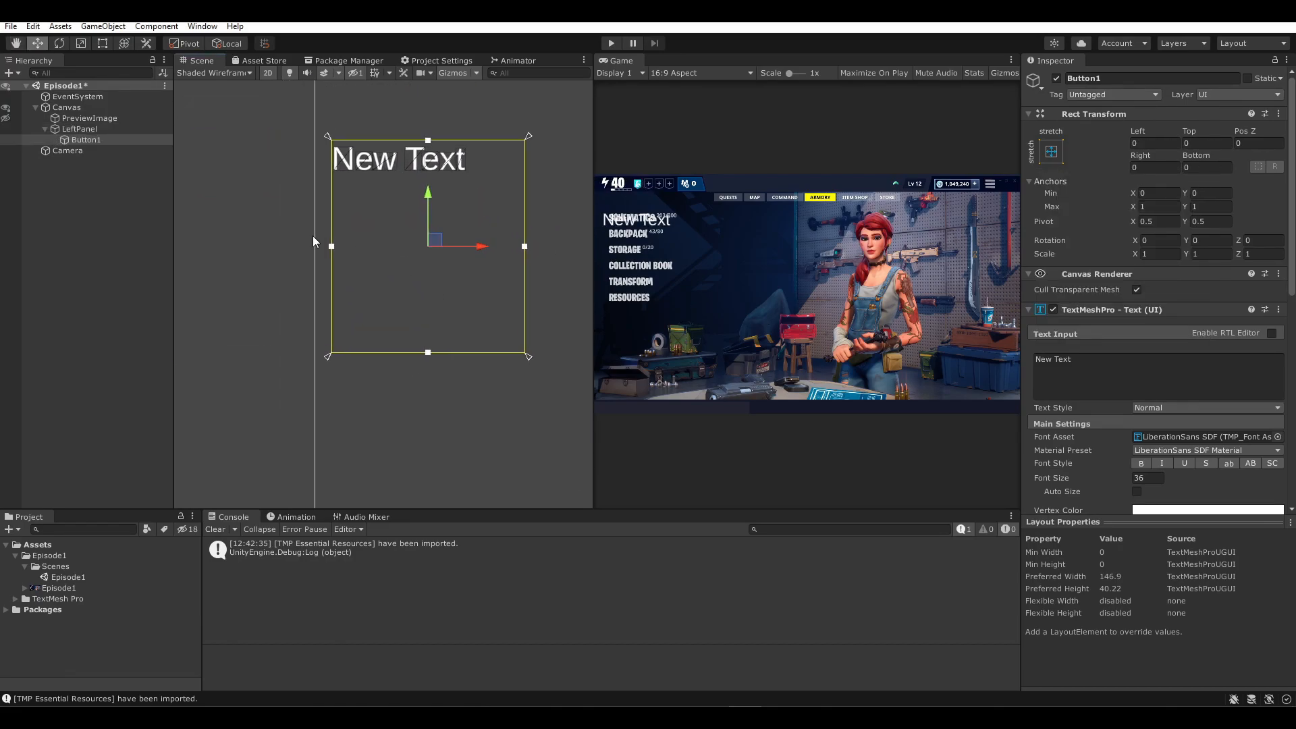
# - Return Button1 to middle-center anchors inside LeftPanel at Pos X 1.8, Pos Y 80.1, sized 200 by 50
pyautogui.click(1051, 151)
pyautogui.click(1114, 284)
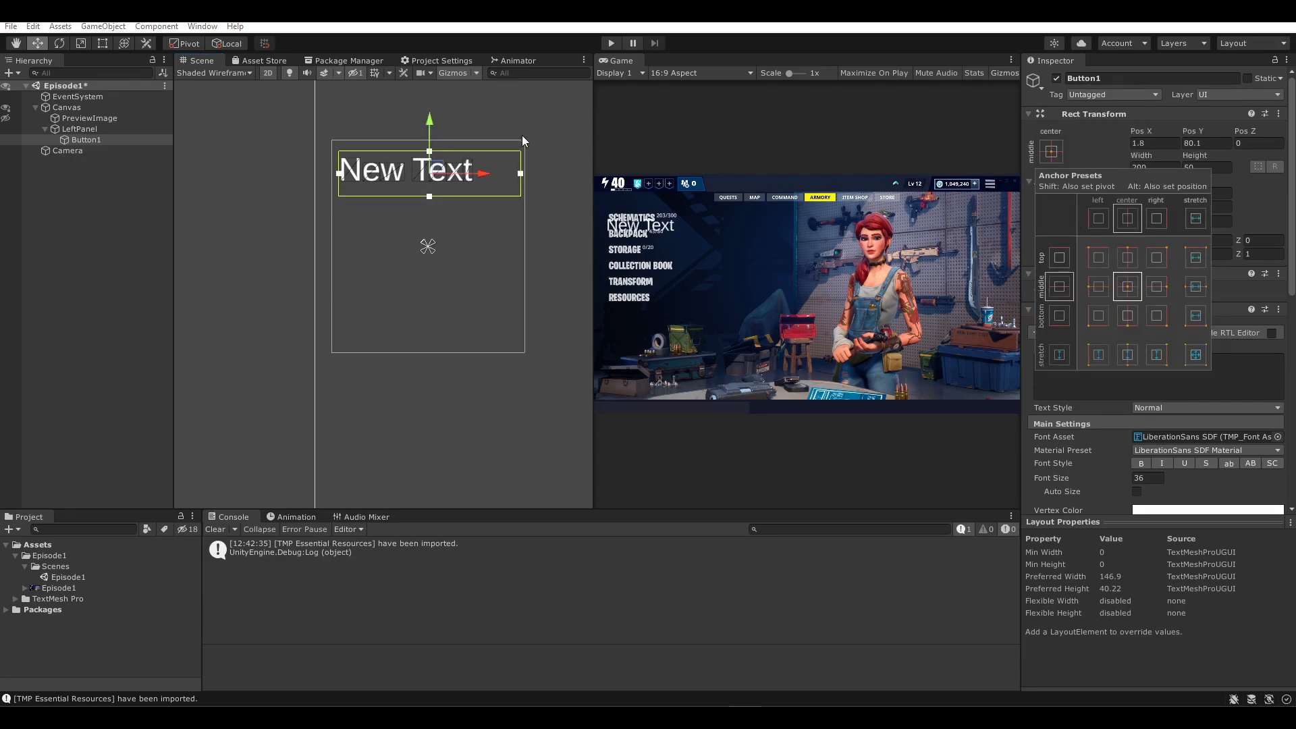
pyautogui.click(153, 128)
pyautogui.click(160, 139)
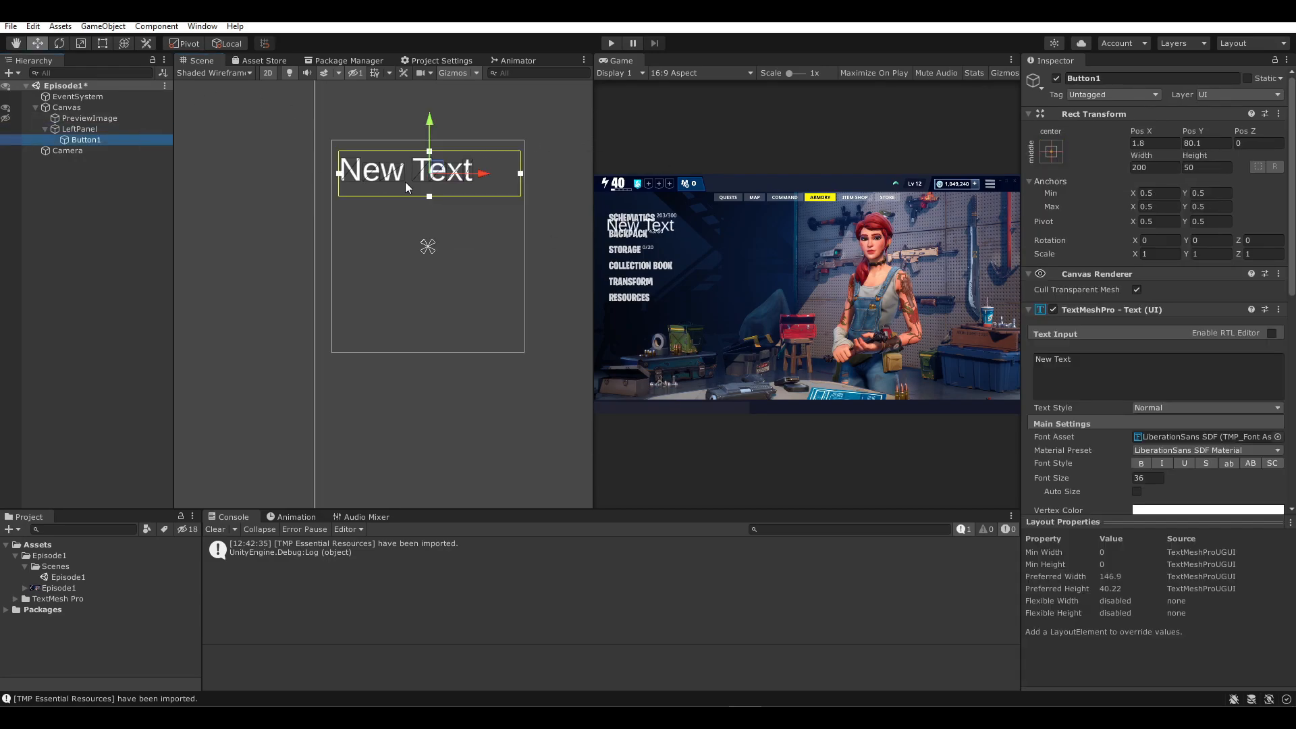
pyautogui.moveTo(405, 181); pyautogui.dragTo(382, 198, button='middle')
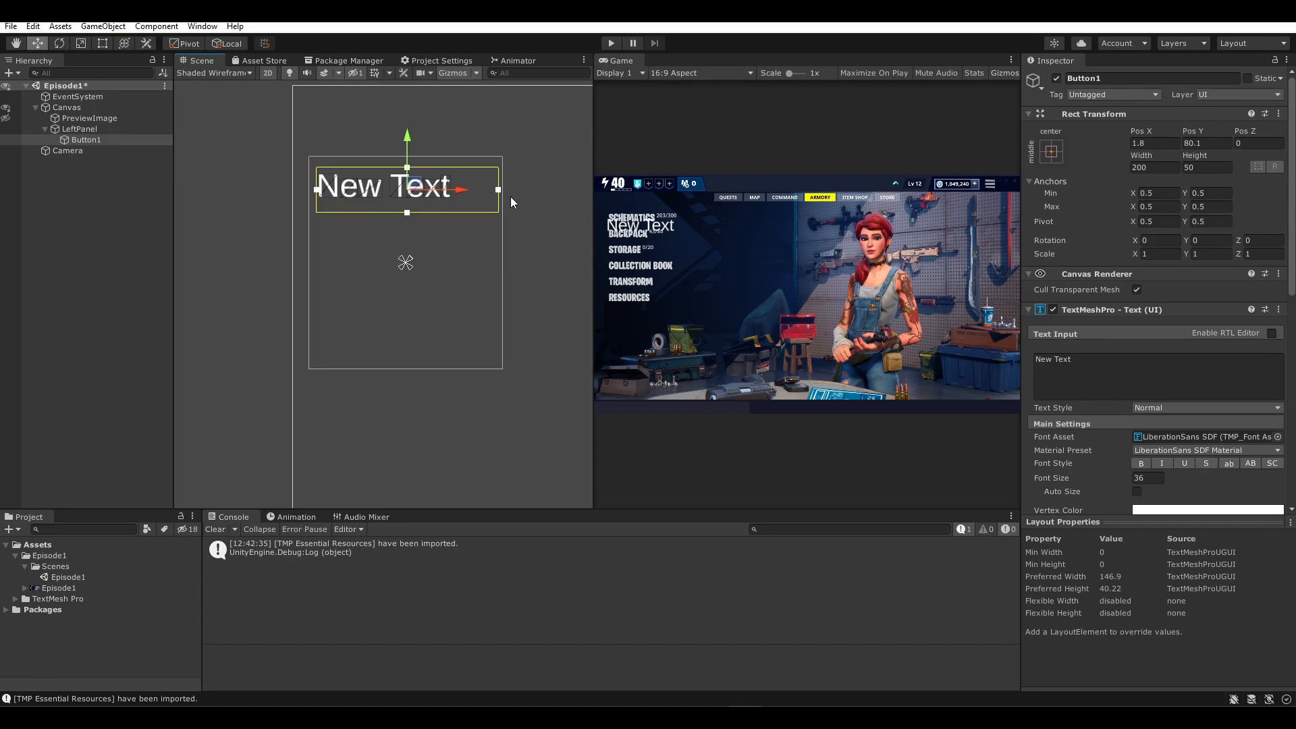
# - Set Button1's horizontal anchors to Min X 0 and Max X 1 so they span LeftPanel's width
pyautogui.click(1155, 192)
pyautogui.scroll(2, 329, 192)
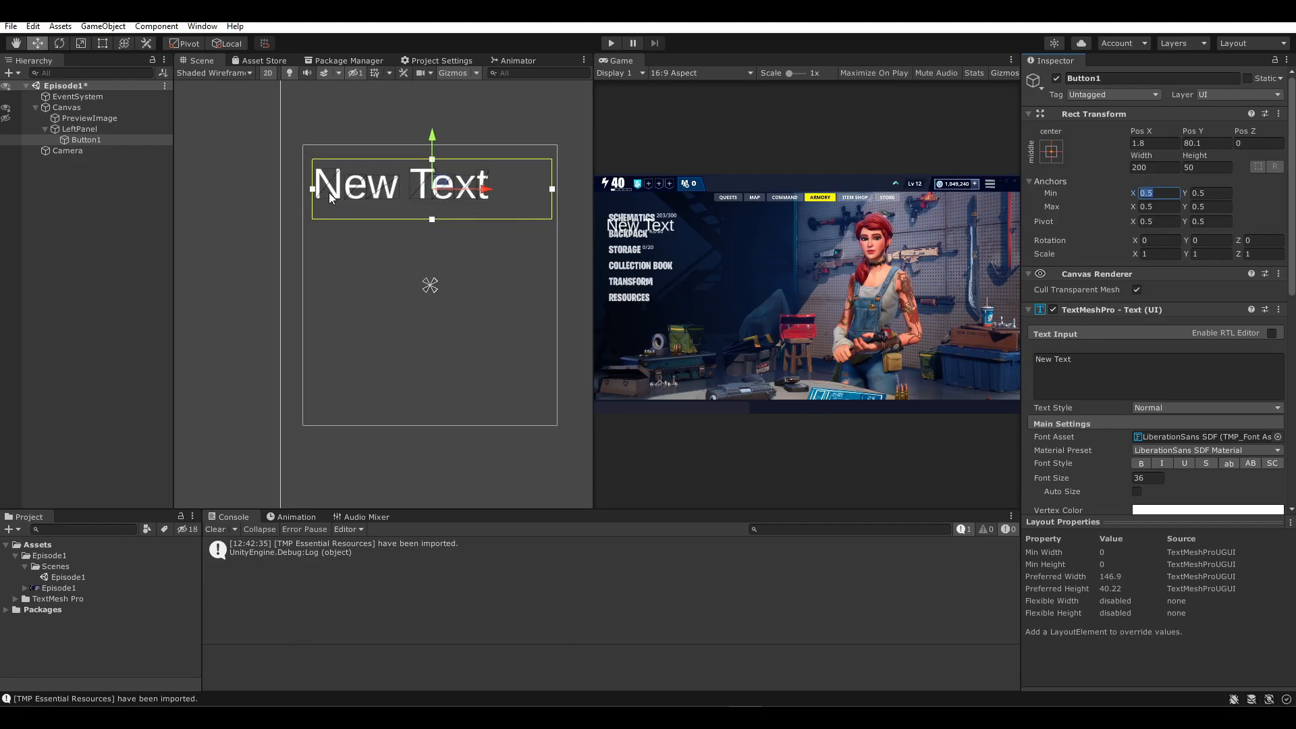
pyautogui.scroll(1, 419, 193)
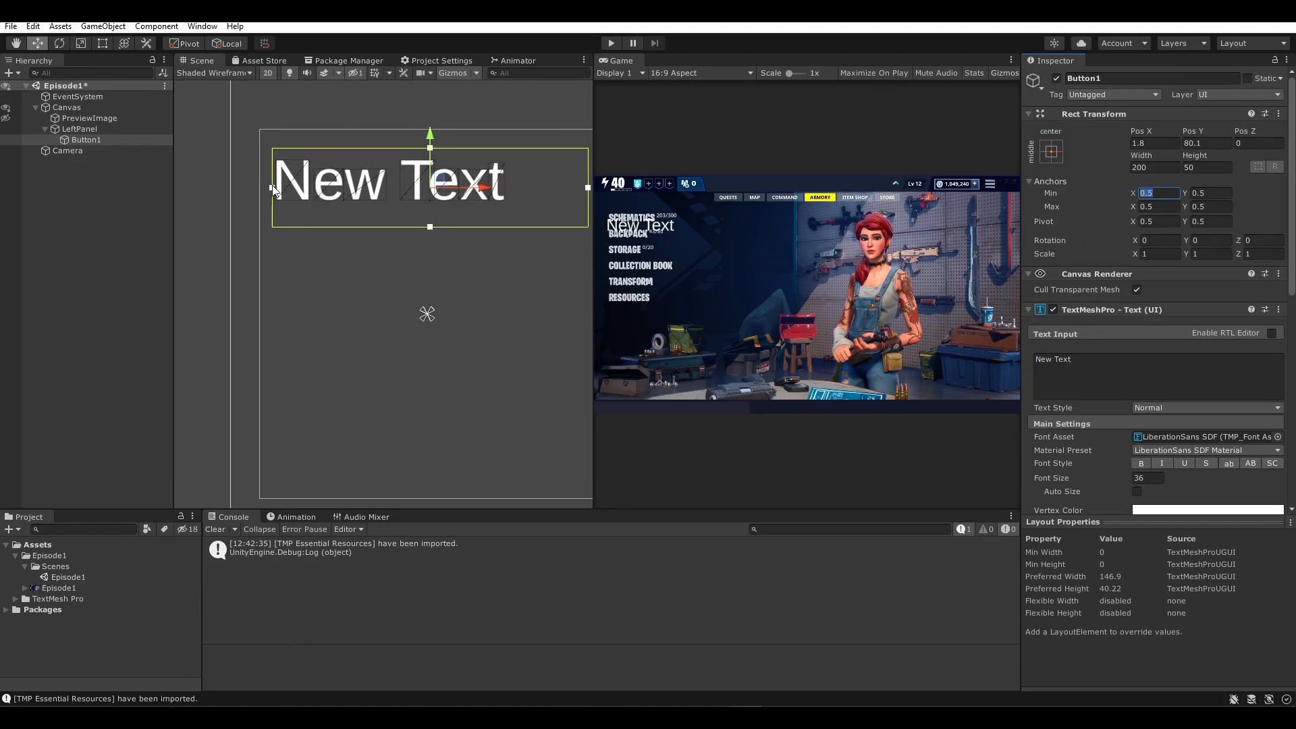
pyautogui.moveTo(432, 215); pyautogui.dragTo(359, 215, button='middle')
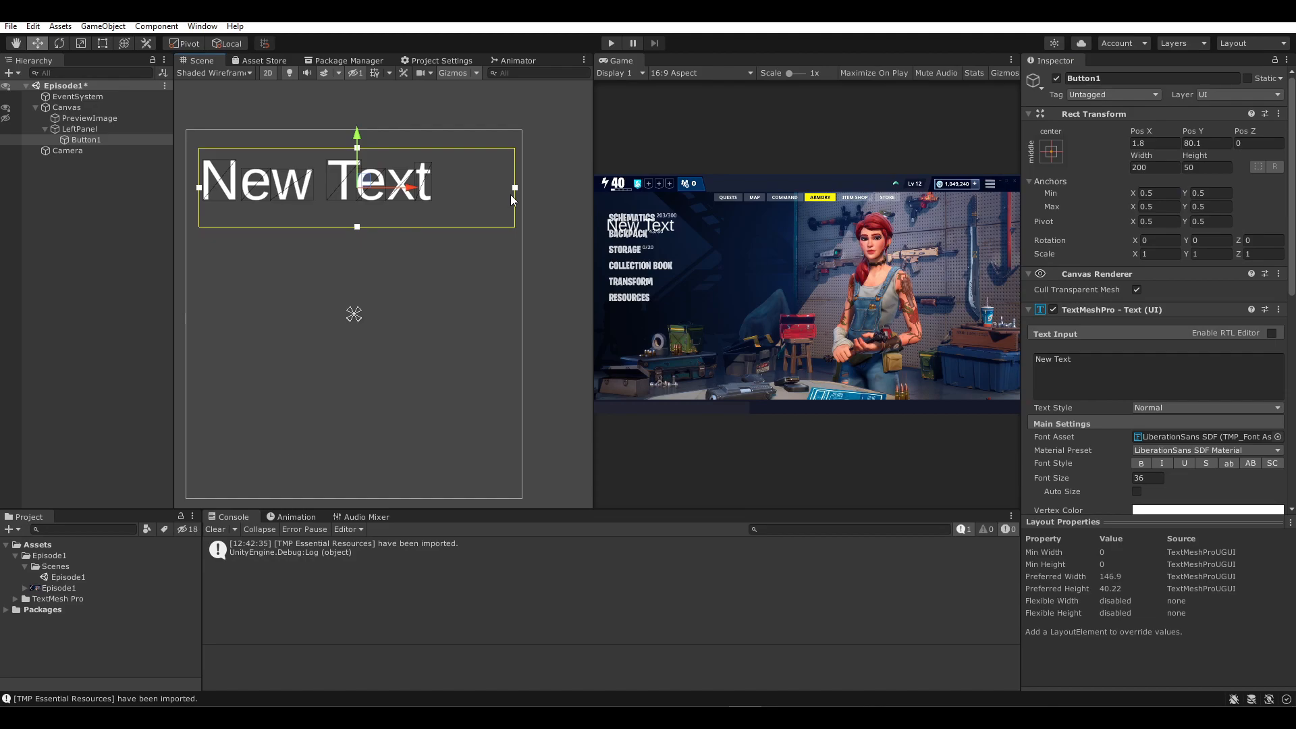
pyautogui.click(1159, 193)
pyautogui.write('0')
pyautogui.click(1159, 207)
pyautogui.write('1')
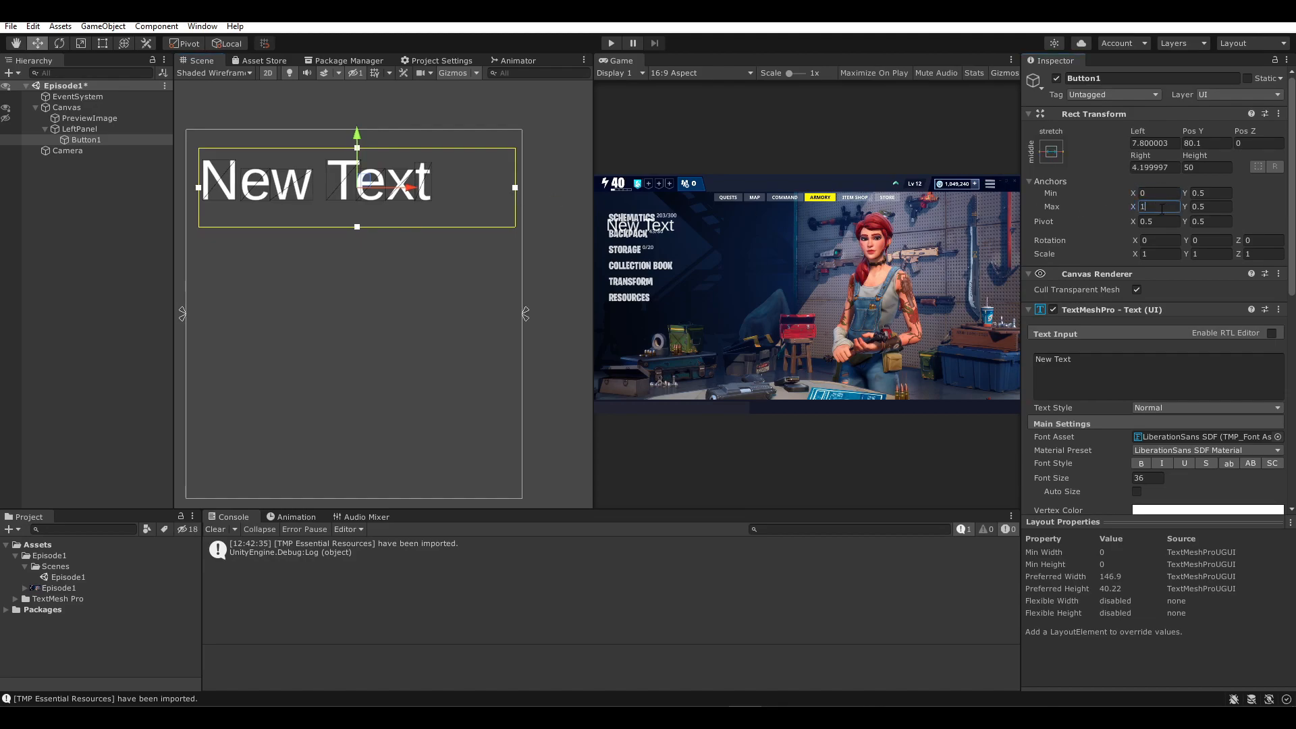
pyautogui.moveTo(288, 293); pyautogui.dragTo(398, 302, button='middle')
pyautogui.moveTo(294, 327); pyautogui.dragTo(355, 378)
pyautogui.hotkey('ctrl', 'z')
pyautogui.moveTo(530, 300); pyautogui.dragTo(430, 312, button='middle')
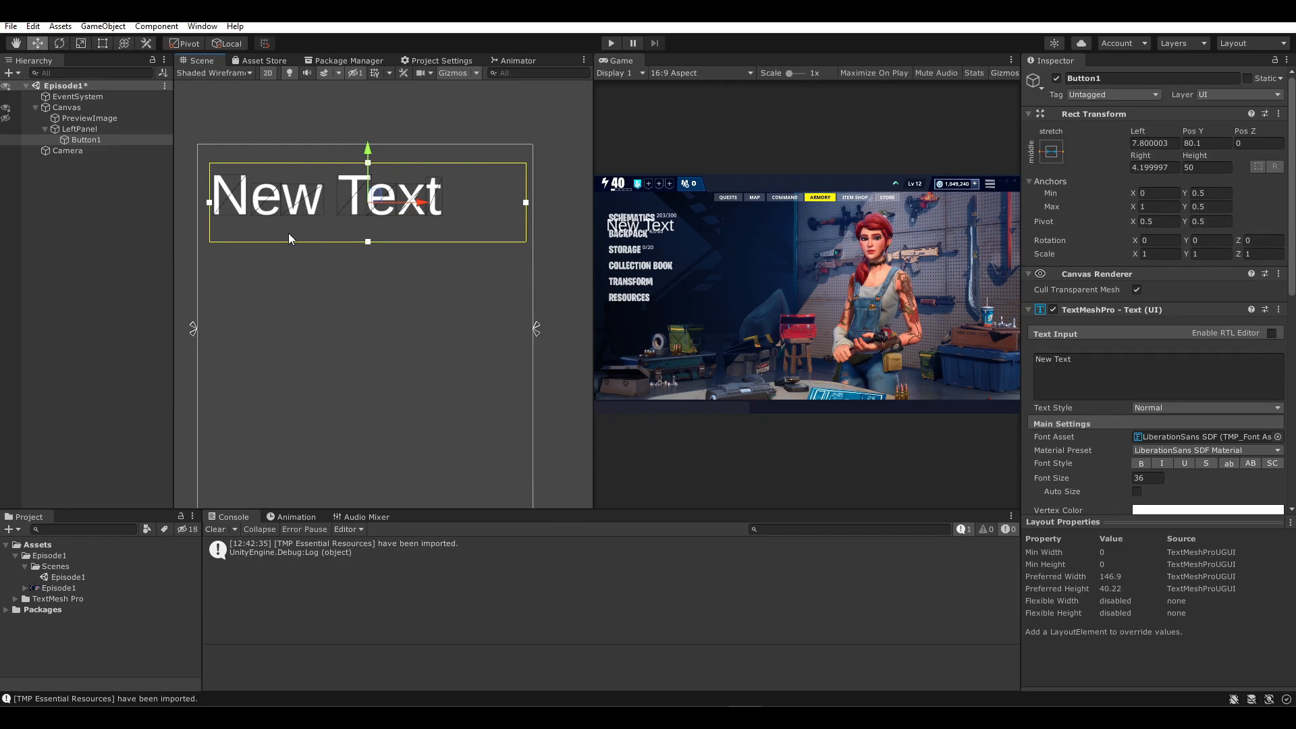
pyautogui.scroll(-4, 315, 350)
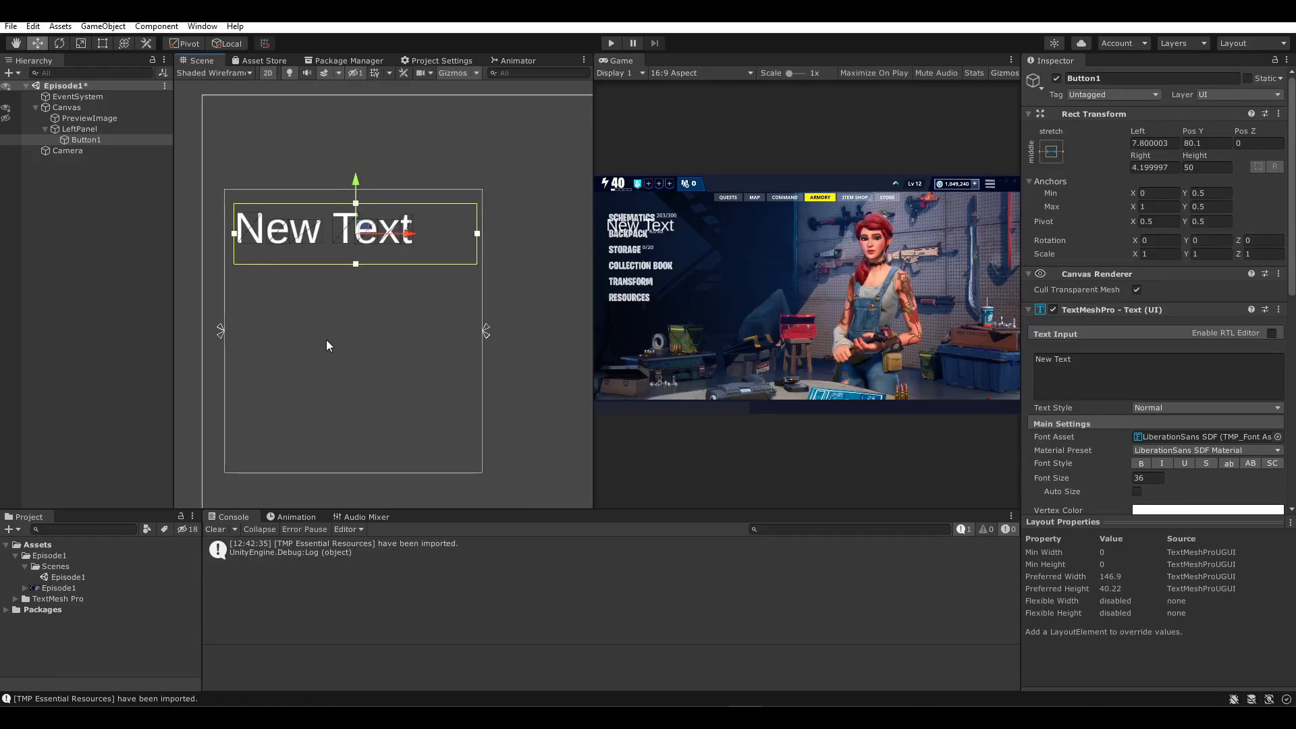
# - Add a Vertical Layout Group component to LeftPanel
pyautogui.click(92, 129)
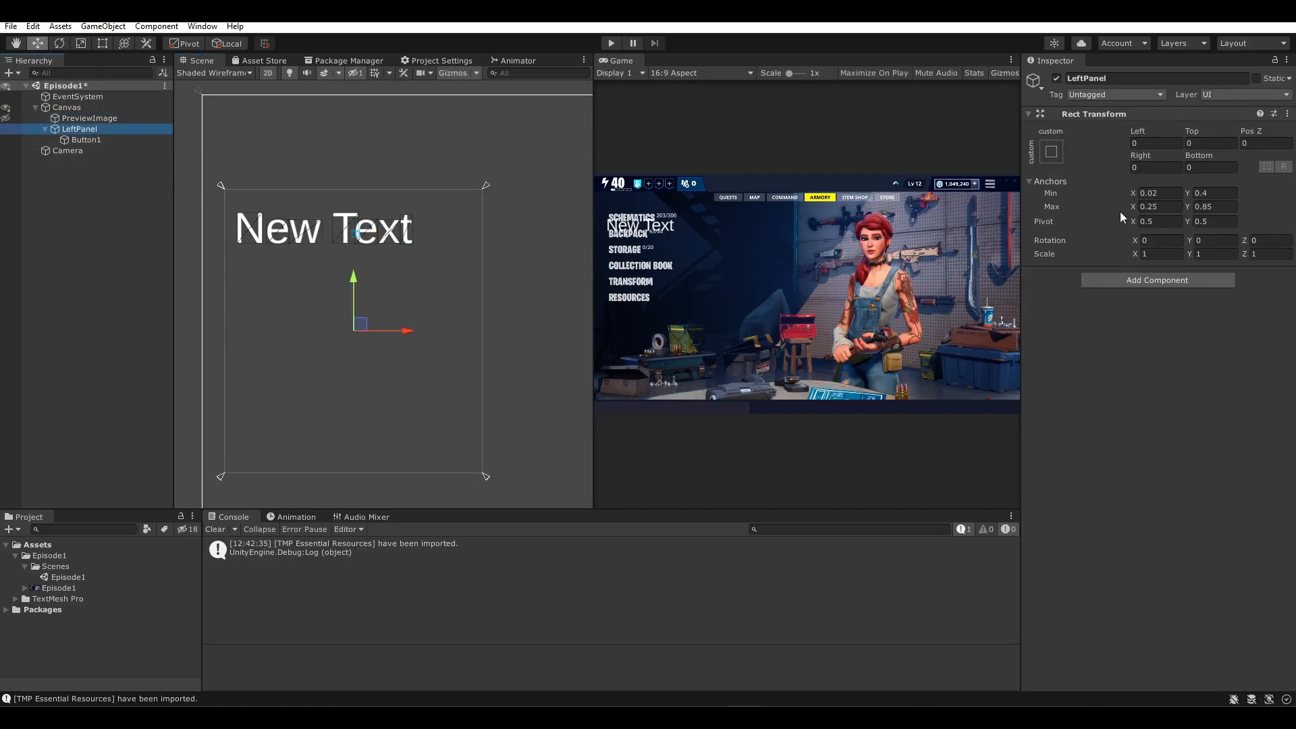
pyautogui.click(1138, 282)
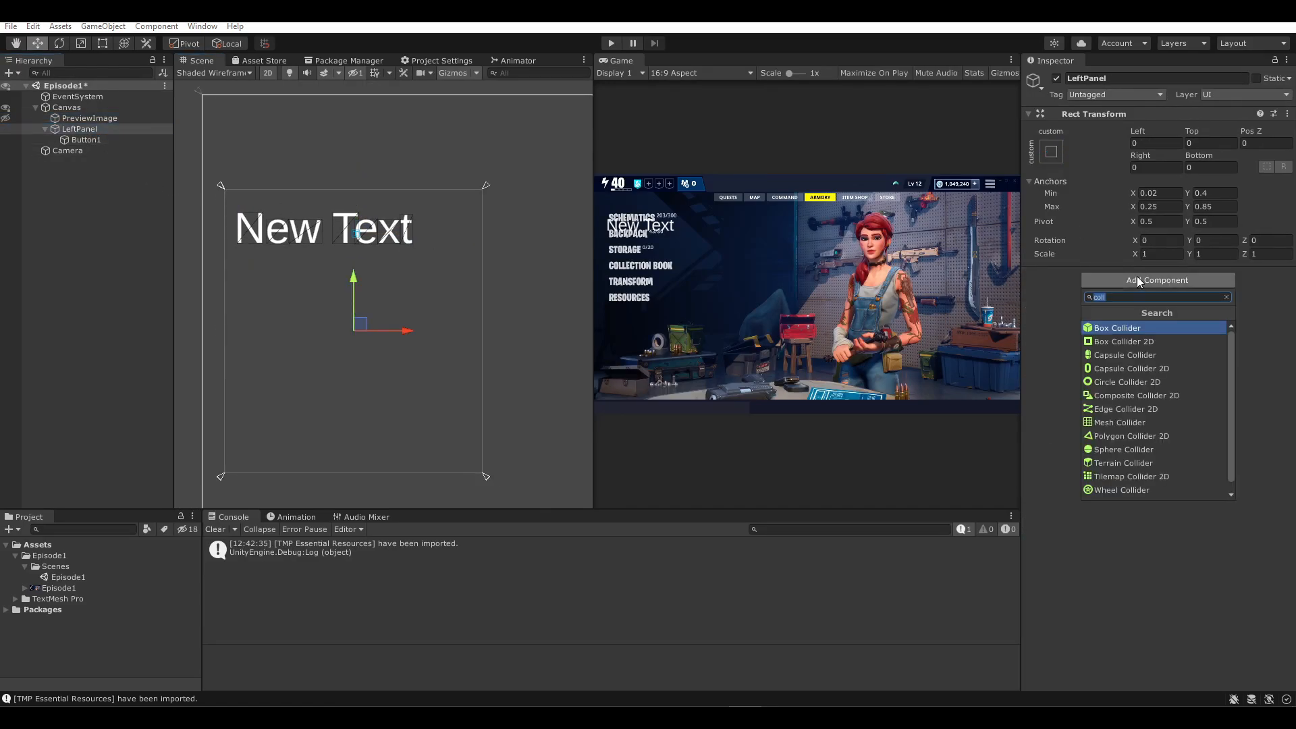
pyautogui.write('ver')
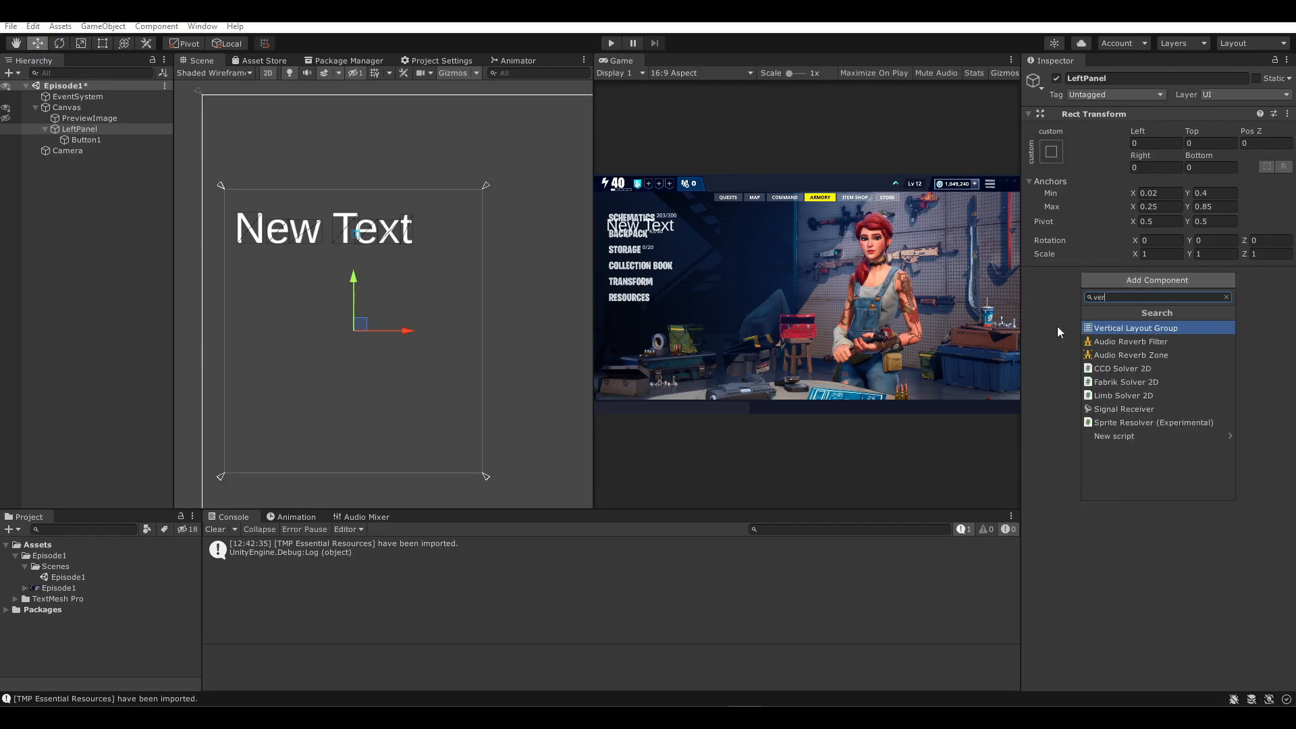
pyautogui.click(1057, 326)
pyautogui.click(106, 128)
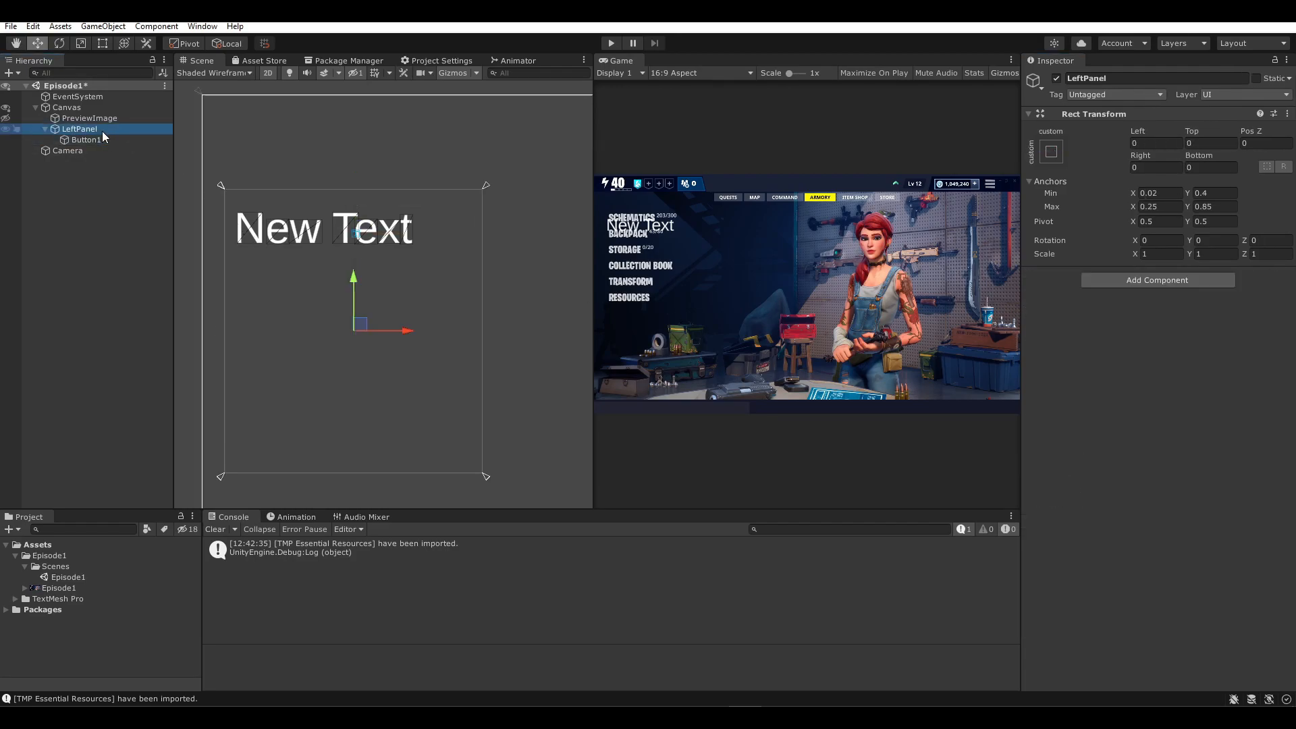
pyautogui.click(101, 140)
pyautogui.click(96, 130)
pyautogui.click(1133, 282)
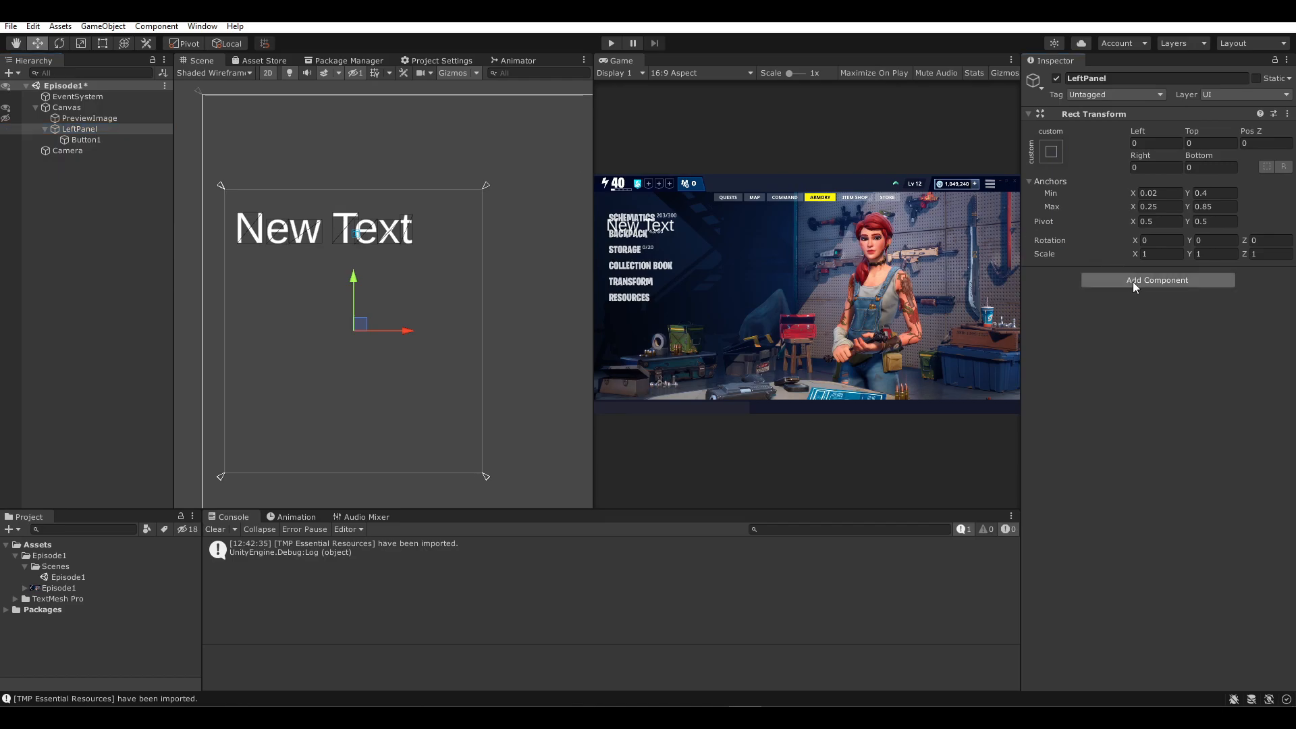
pyautogui.click(1123, 326)
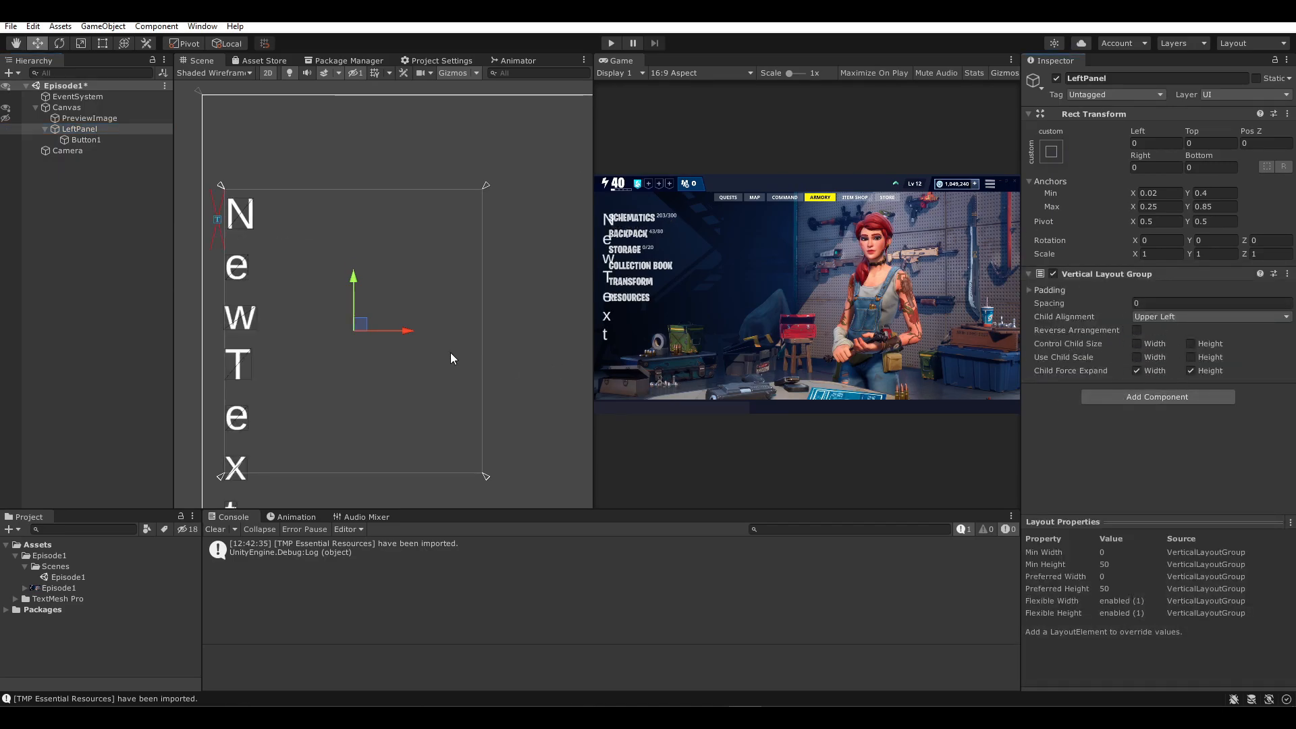
# - Try duplicating Button1 twice inside LeftPanel, then undo both copies
pyautogui.click(106, 140)
pyautogui.hotkey('ctrl', 'd')
pyautogui.hotkey('ctrl', 'd')
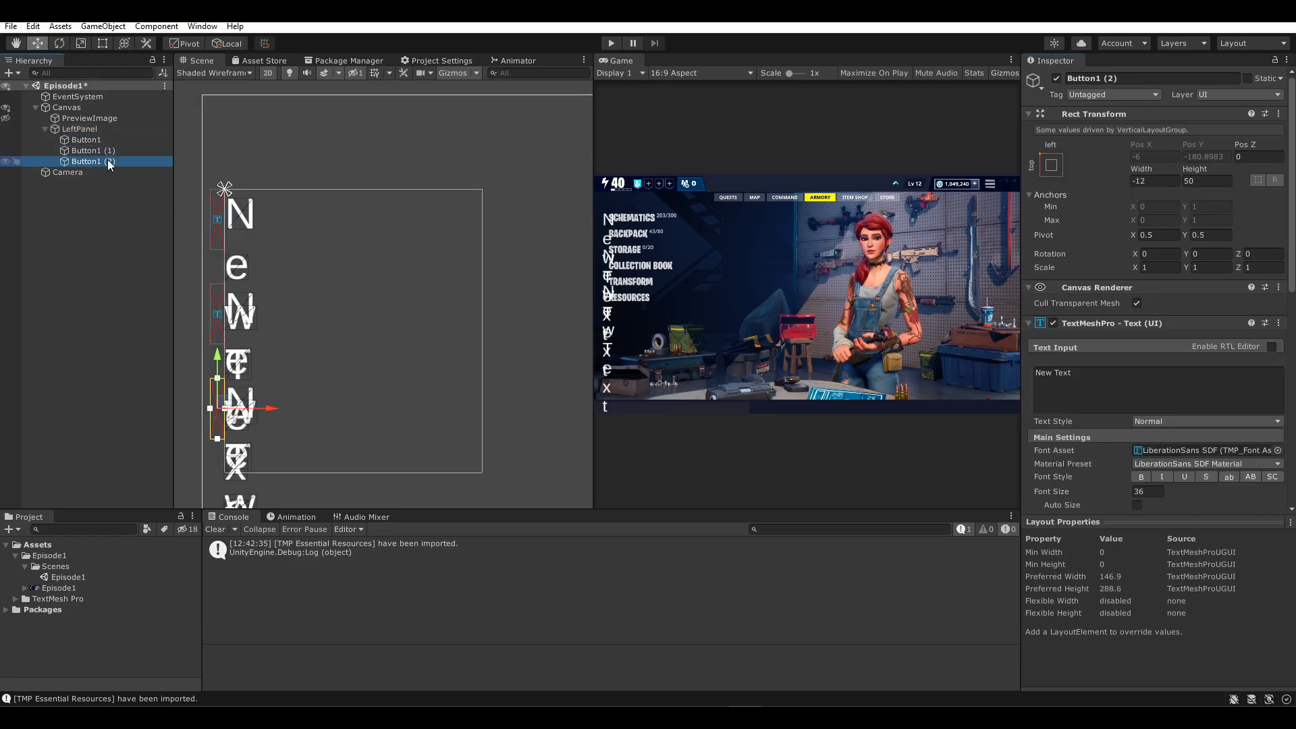
pyautogui.hotkey('ctrl', 'z')
pyautogui.hotkey('ctrl', 'z')
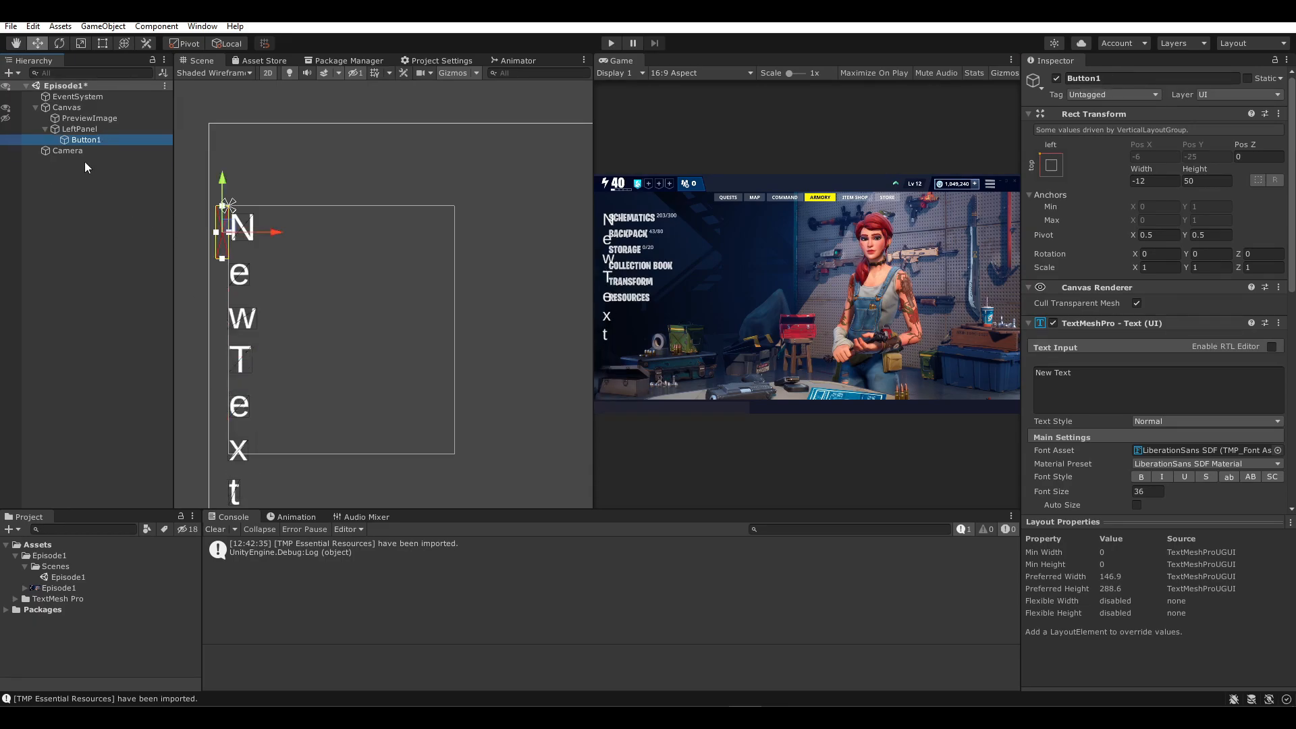
# - Try Upper Center and Lower Right child alignment on LeftPanel's Vertical Layout Group, then return it to Upper Left
pyautogui.click(80, 129)
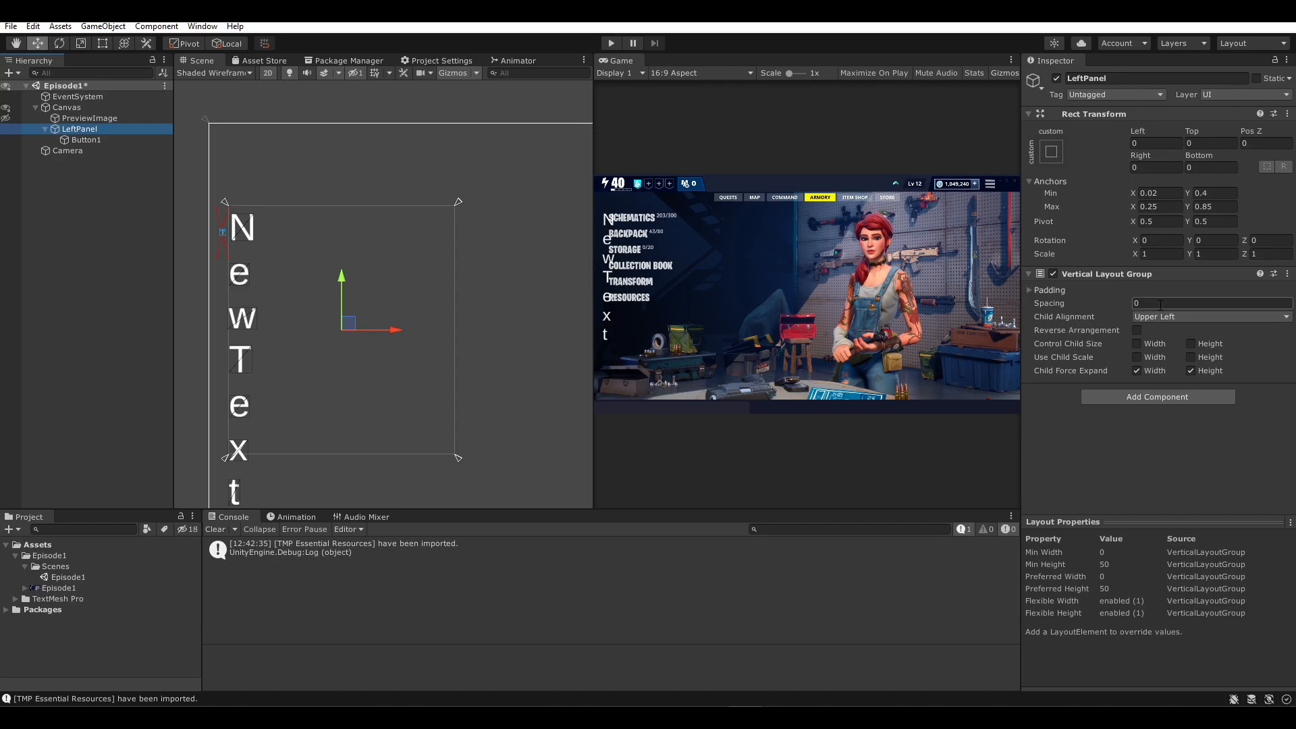
pyautogui.click(1040, 291)
pyautogui.click(1053, 290)
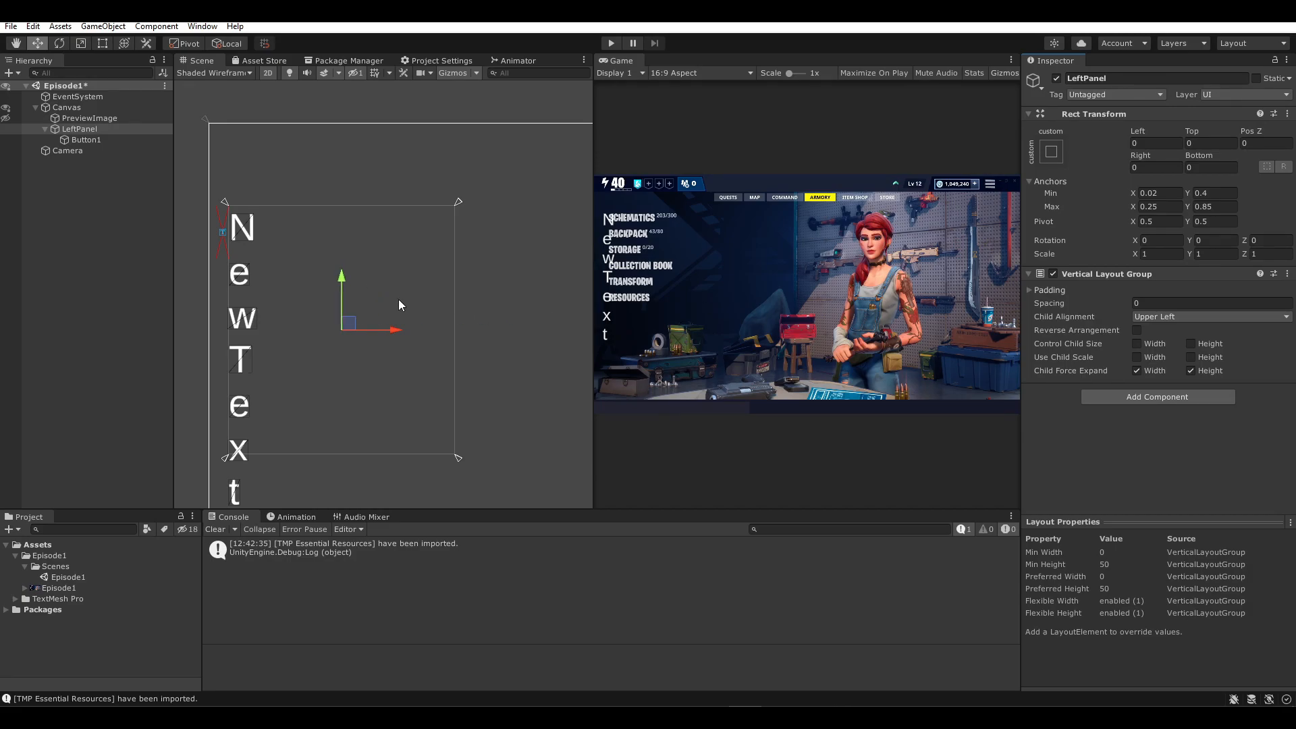
pyautogui.click(1164, 316)
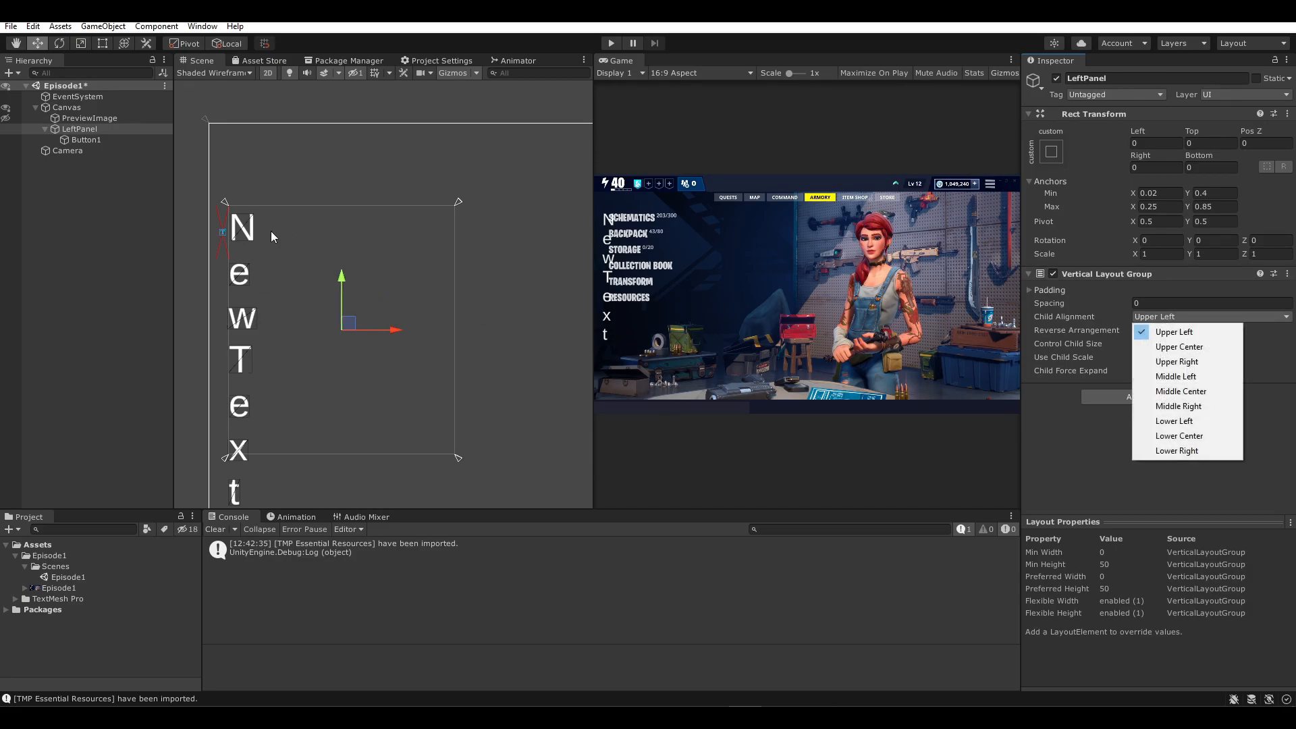
pyautogui.click(1178, 346)
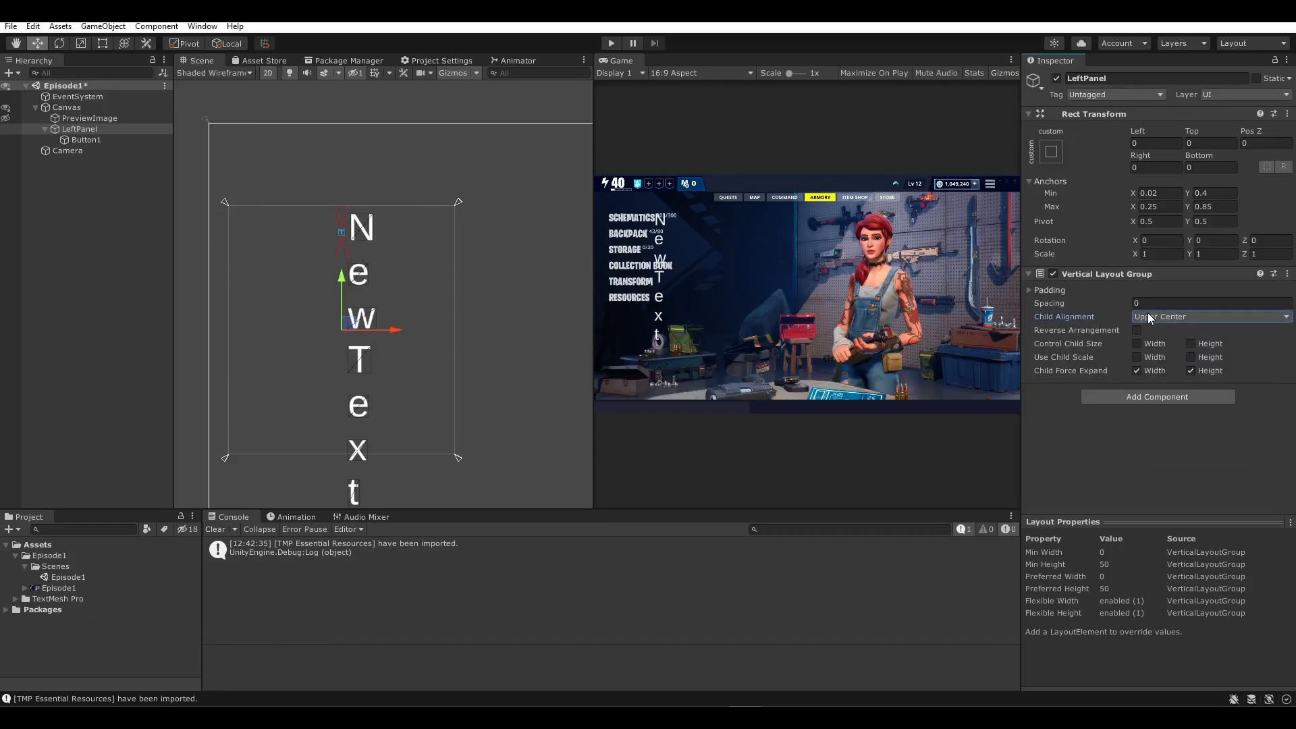
pyautogui.click(1182, 317)
pyautogui.click(1177, 454)
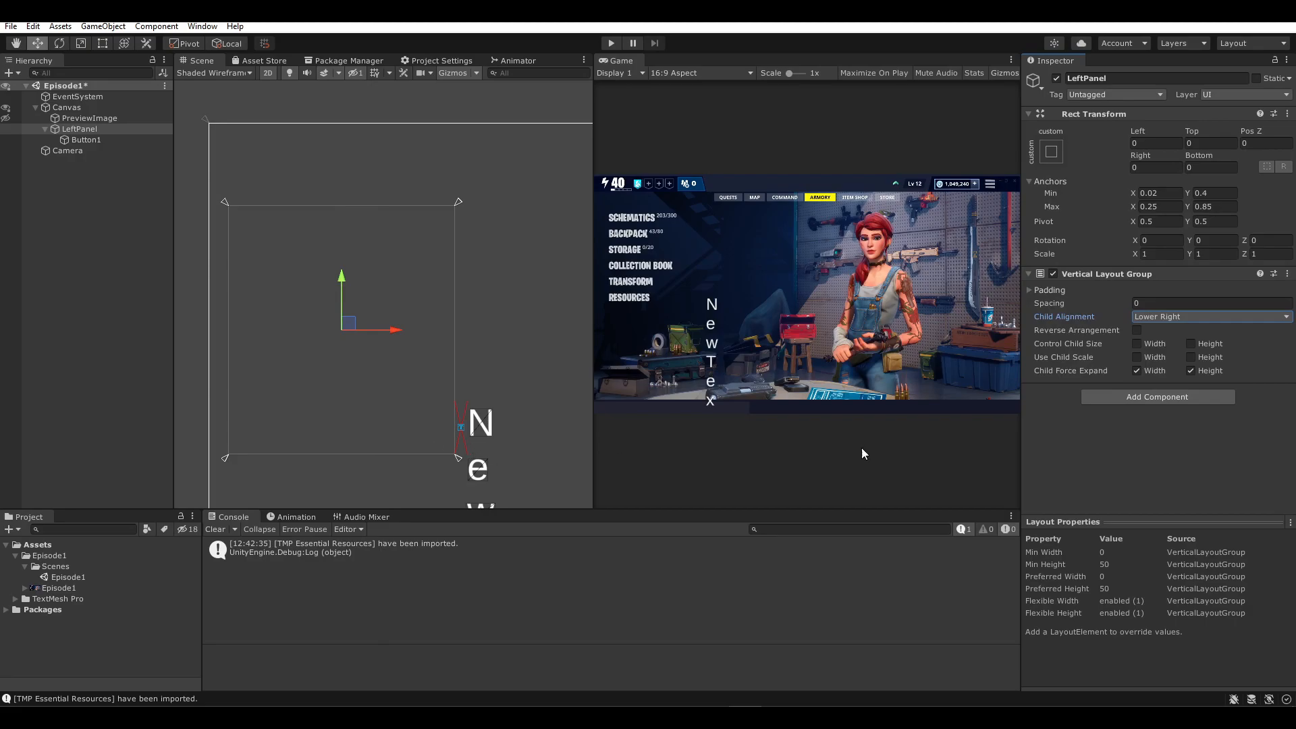
pyautogui.click(1160, 318)
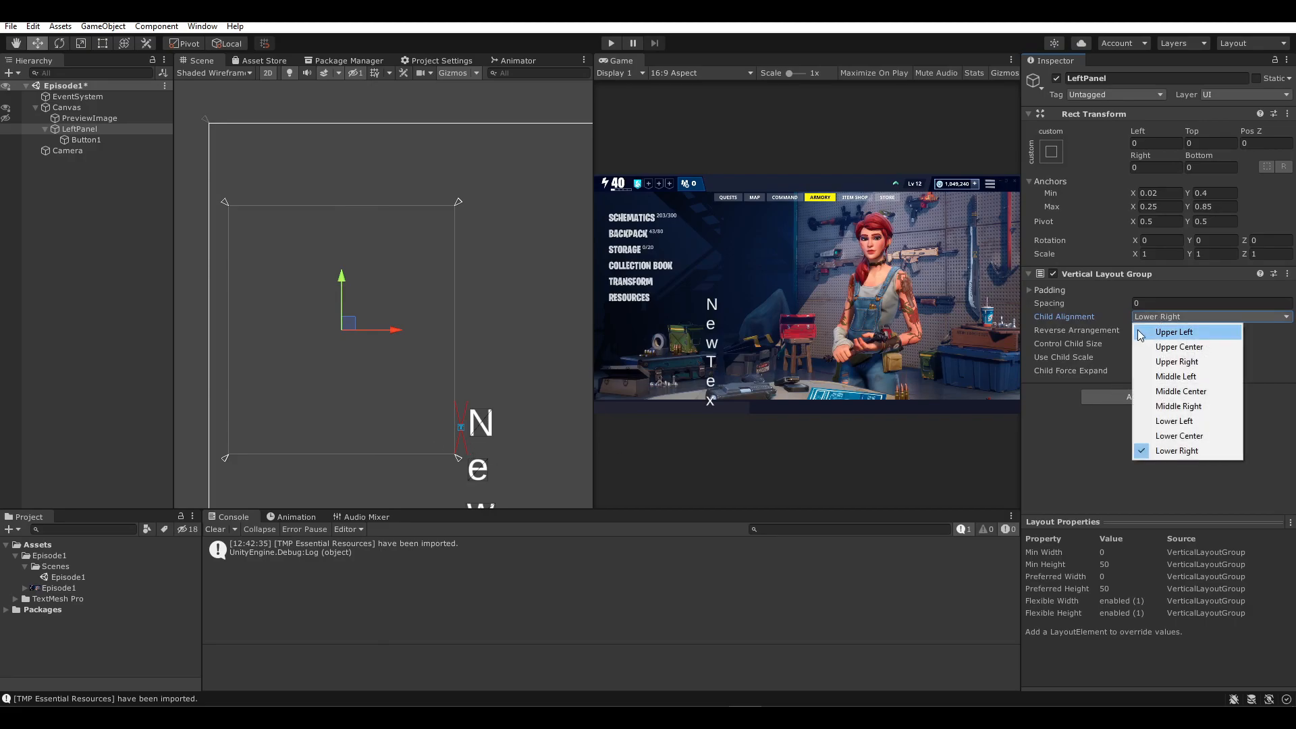
pyautogui.click(614, 225)
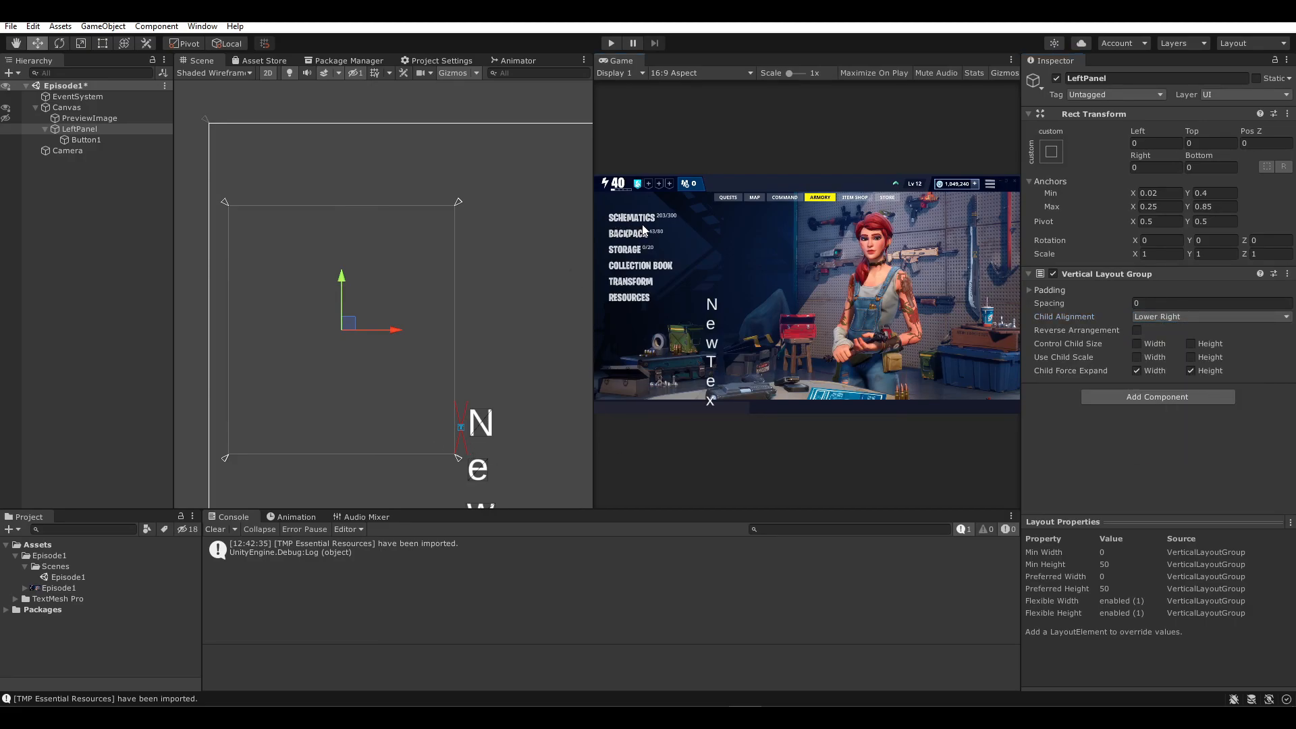
pyautogui.click(1187, 316)
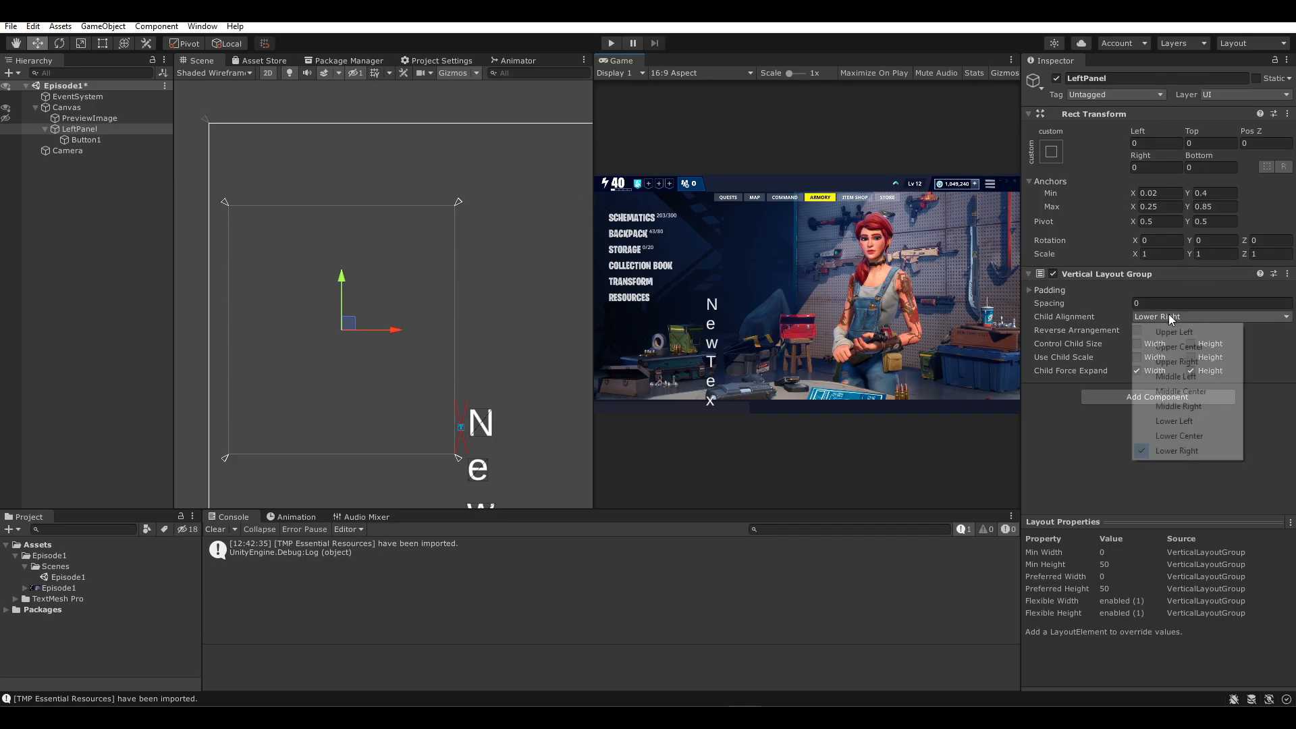
pyautogui.click(1189, 333)
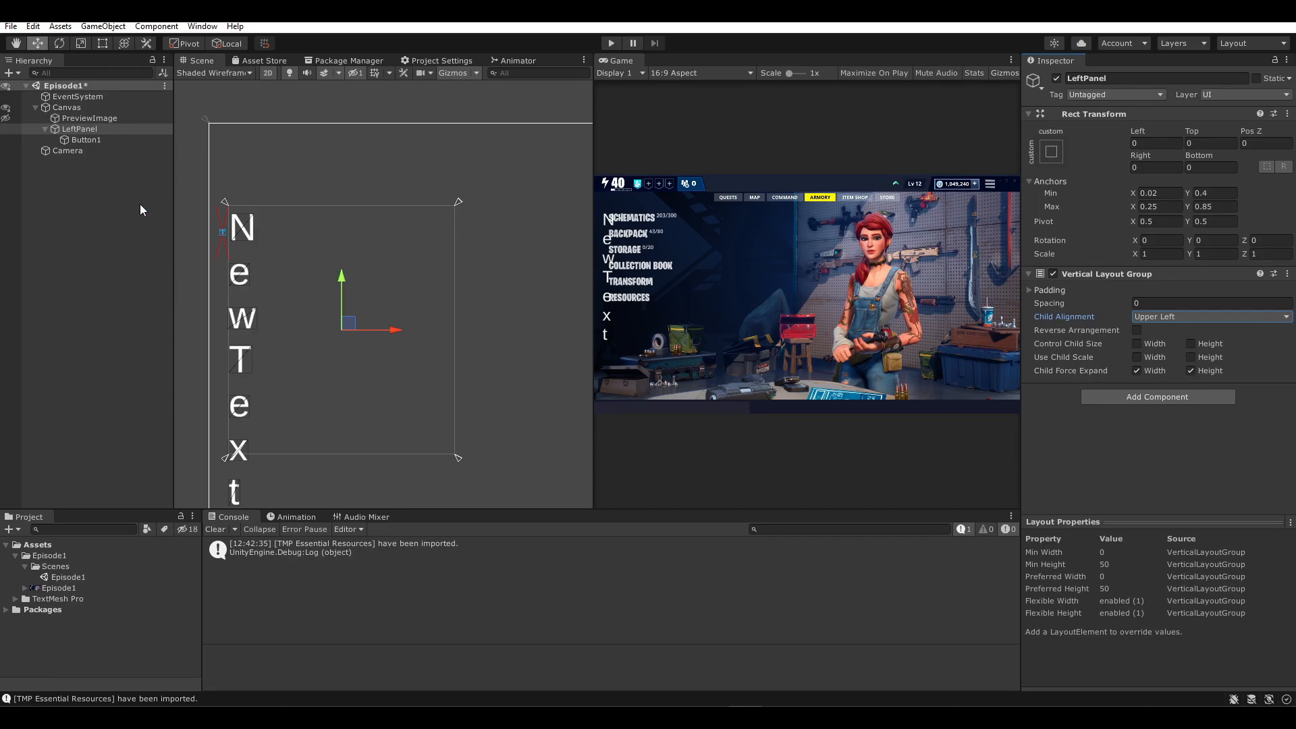
# - Stop LeftPanel's Vertical Layout Group from driving Button1's position and anchors
pyautogui.click(88, 141)
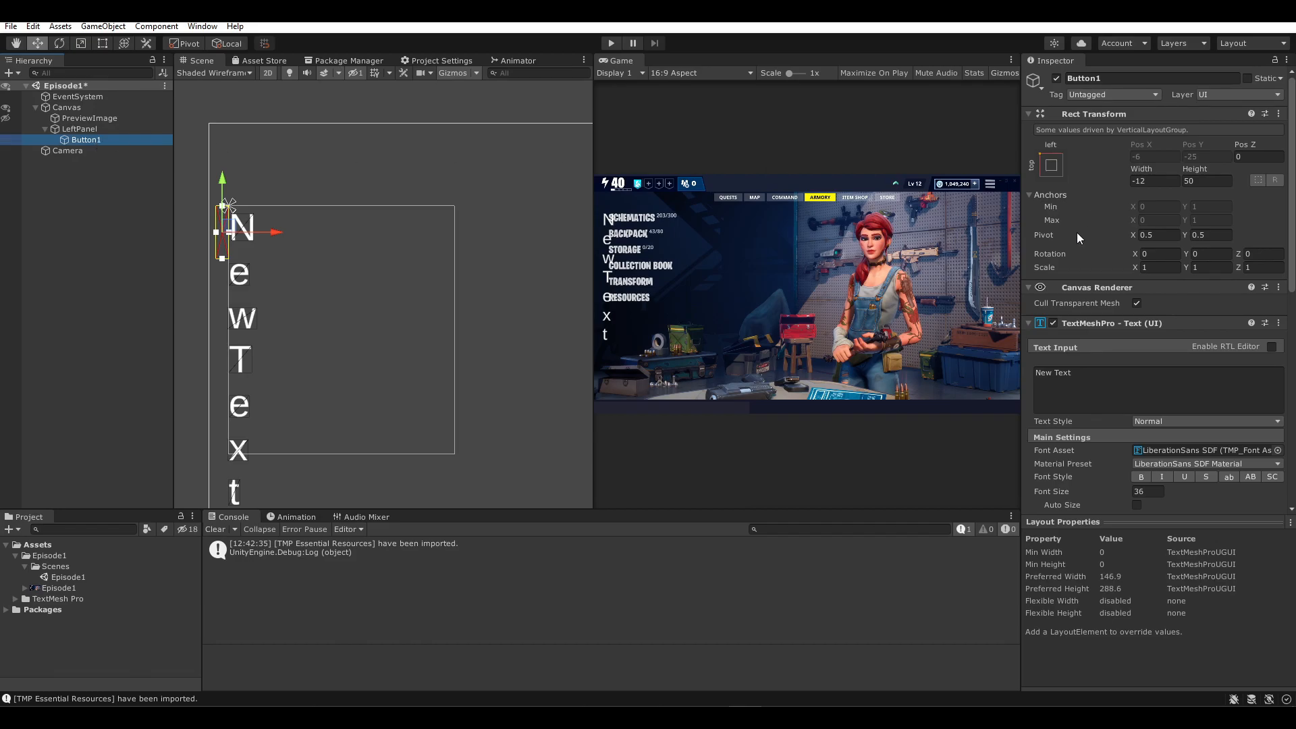
pyautogui.click(76, 131)
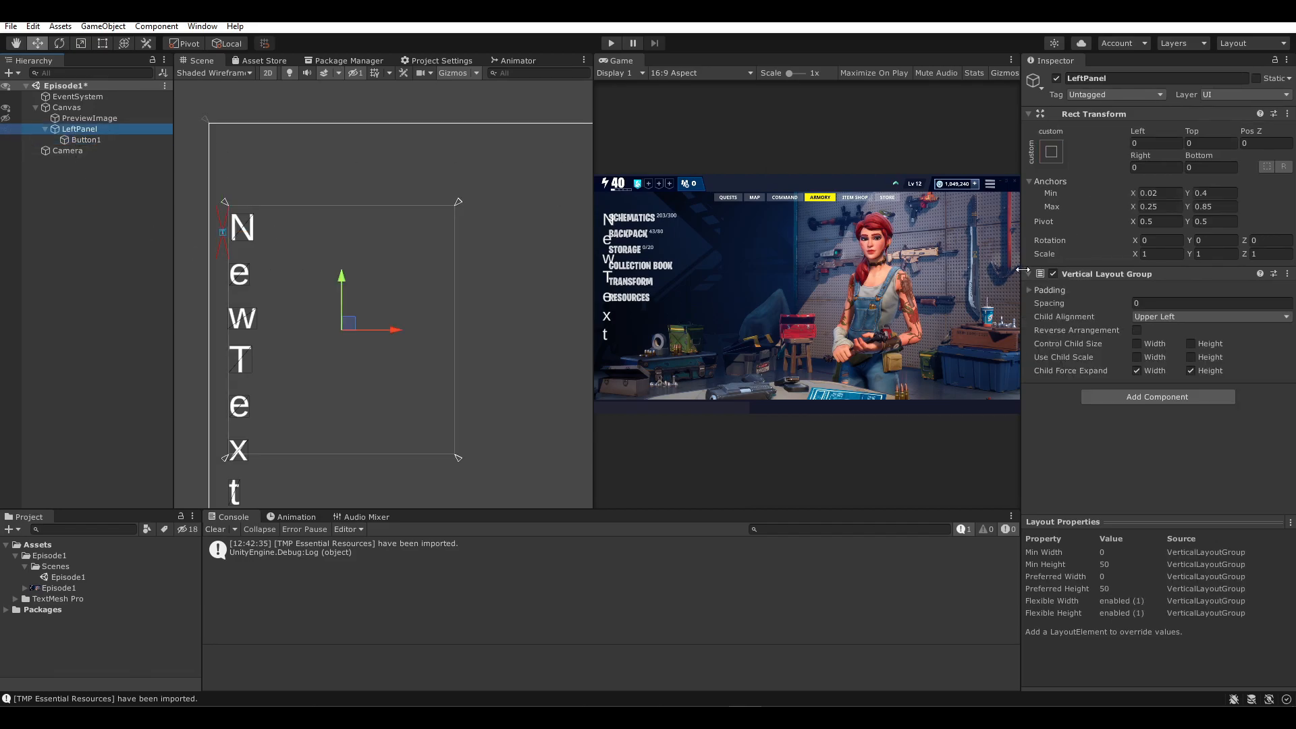
pyautogui.click(154, 140)
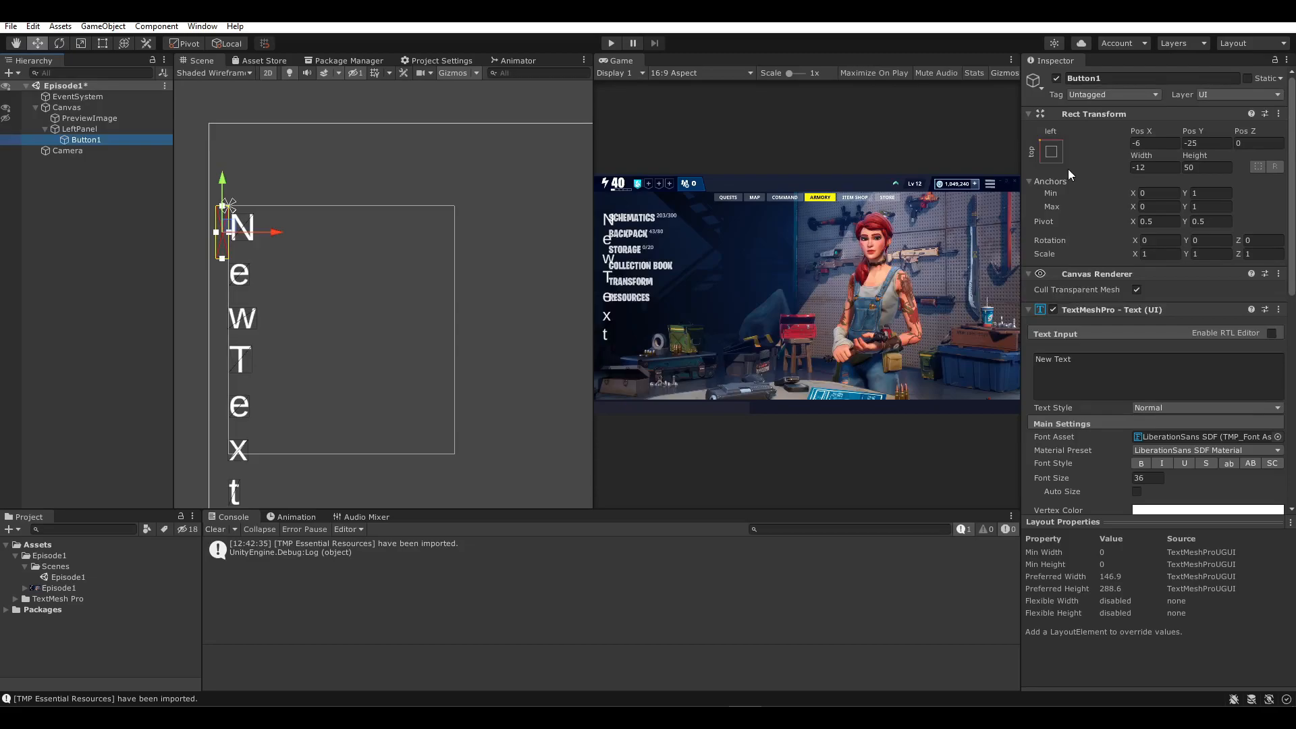
# - Apply the middle-center anchor preset to Button1, including its position, and reset its Rect Transform
pyautogui.click(1051, 151)
pyautogui.keyDown('alt'); pyautogui.click(1092, 291); pyautogui.keyUp('alt')
pyautogui.click(1154, 143)
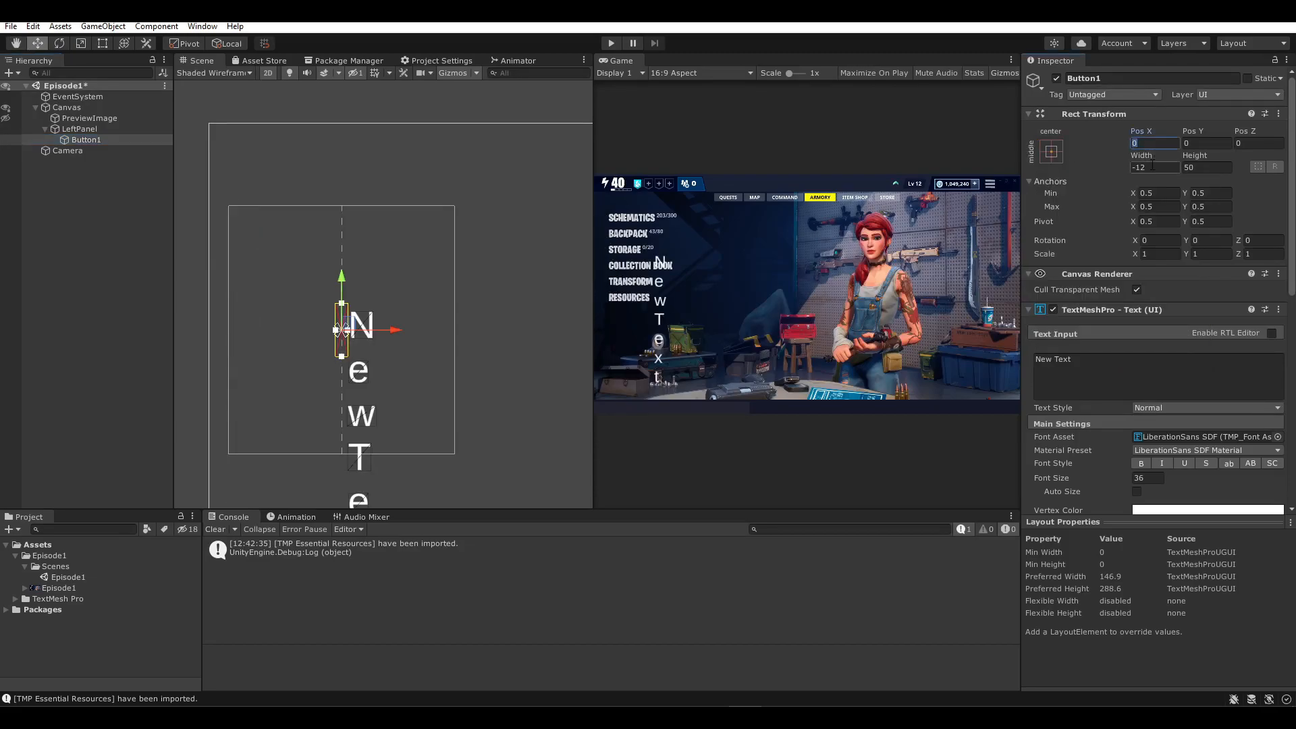
pyautogui.click(1279, 114)
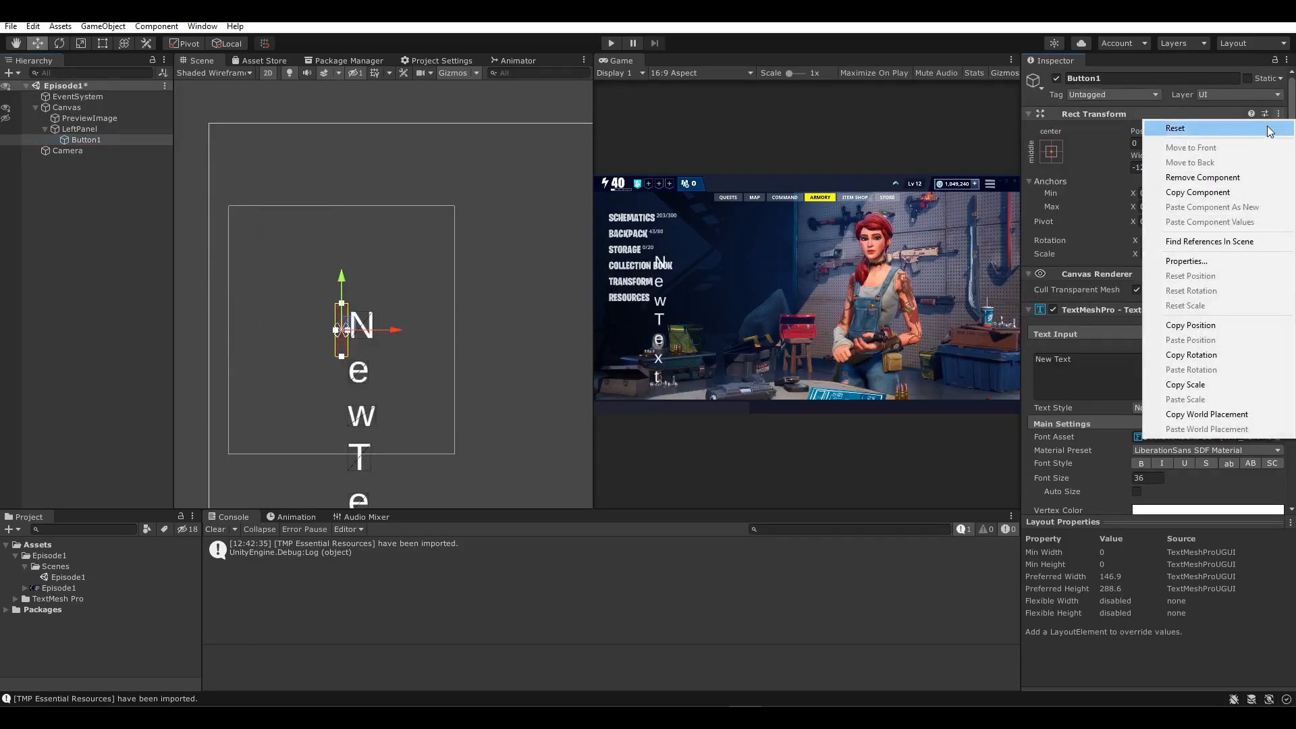
pyautogui.click(1270, 131)
# - Set Button1's width to 200 and height to 50
pyautogui.click(1145, 168)
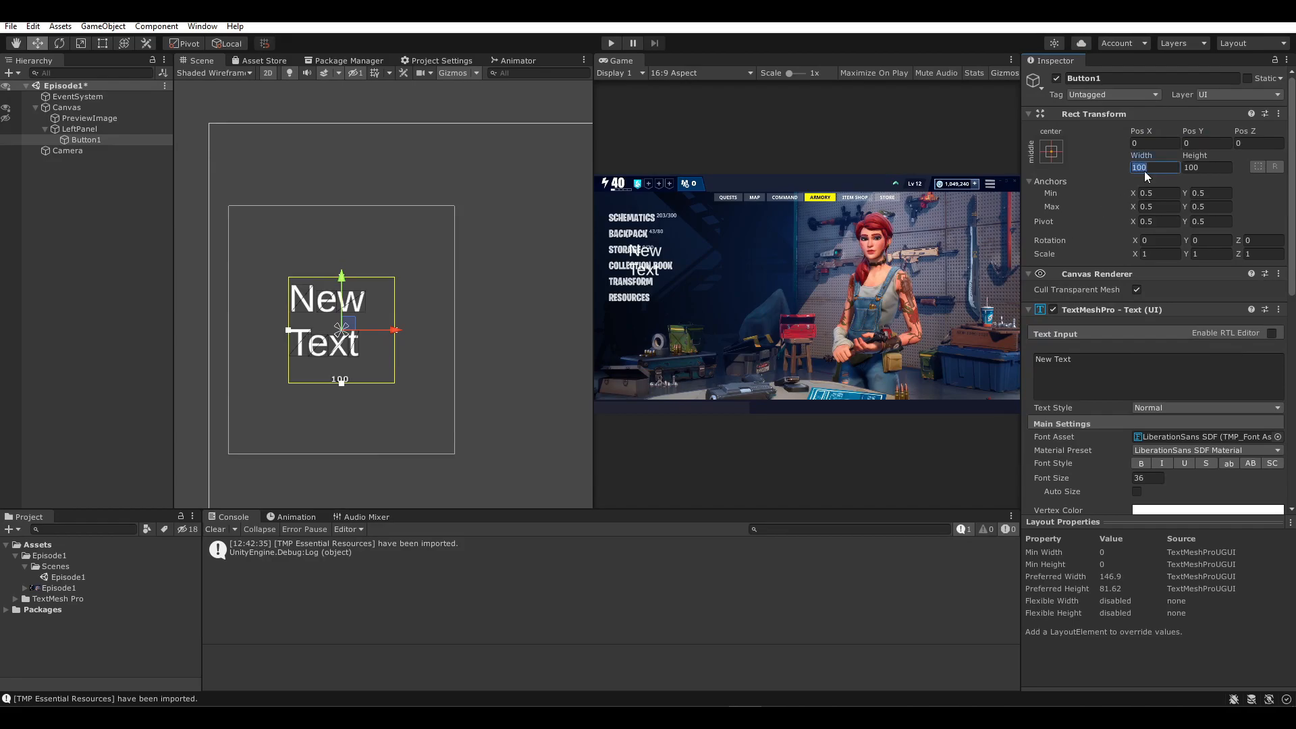
pyautogui.write('200')
pyautogui.click(1205, 168)
pyautogui.write('50')
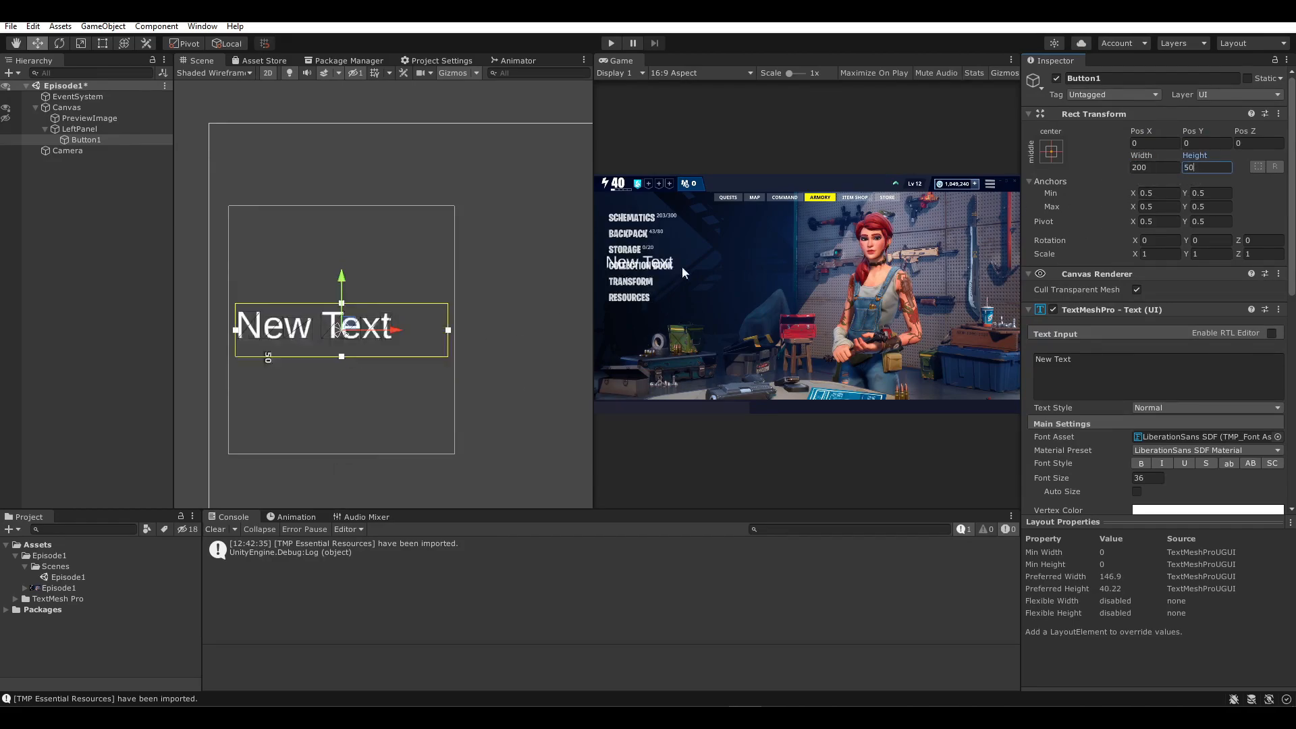
# - Move Button1 up inside LeftPanel to a Pos Y of about 78.4
pyautogui.moveTo(351, 327); pyautogui.dragTo(365, 294, button='middle')
pyautogui.moveTo(358, 246); pyautogui.dragTo(358, 163)
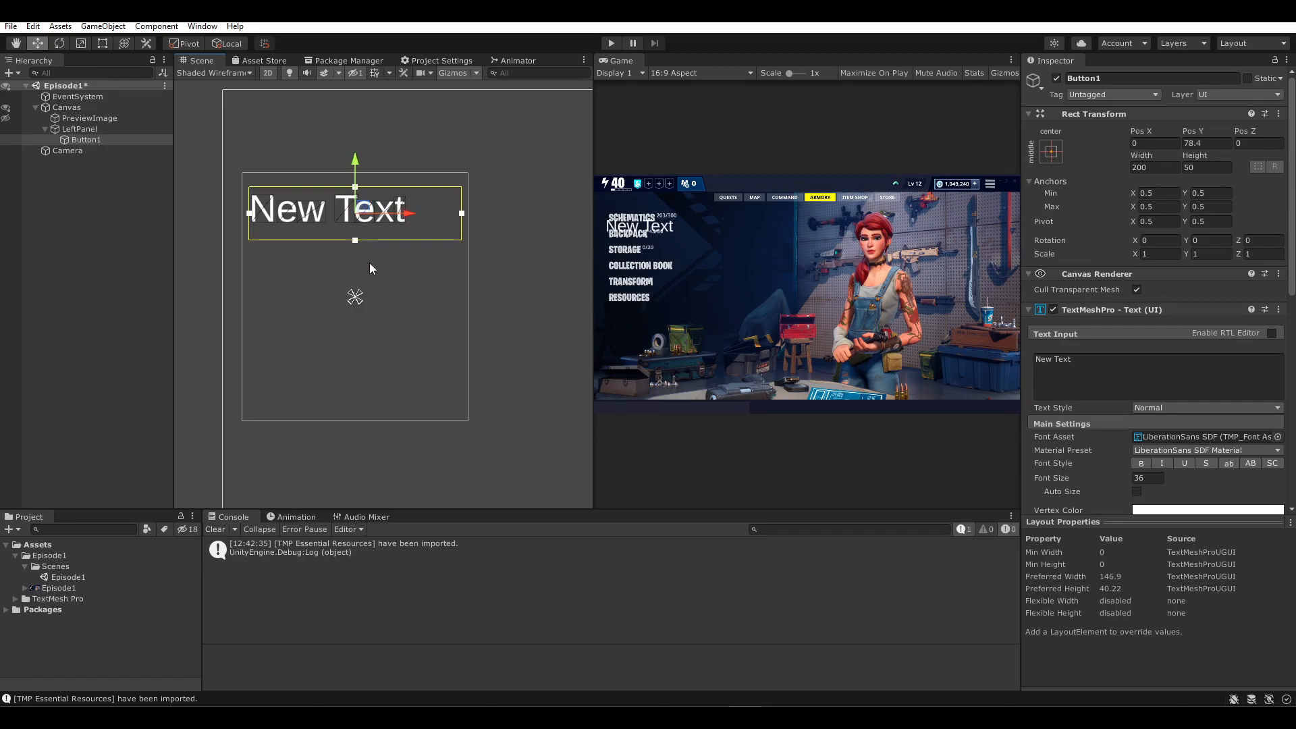
pyautogui.scroll(1, 439, 247)
pyautogui.scroll(4, 358, 241)
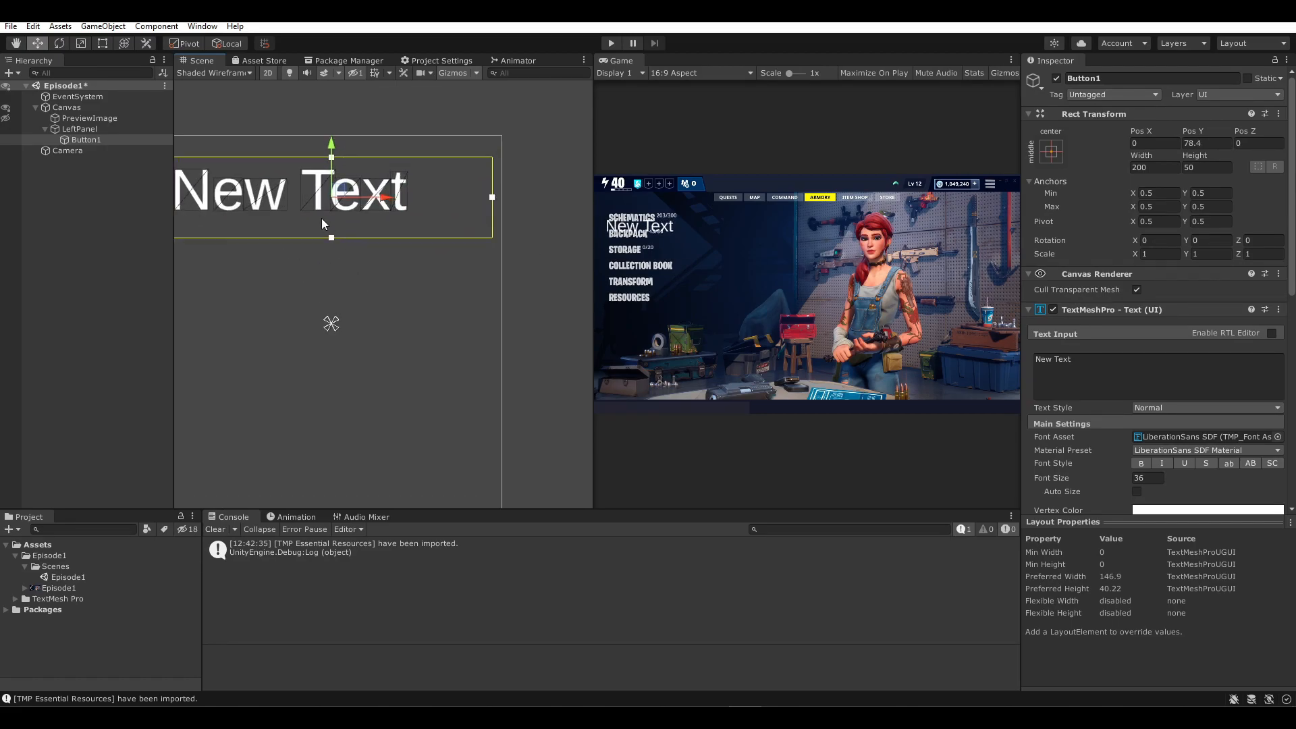
pyautogui.moveTo(322, 218); pyautogui.dragTo(382, 229, button='middle')
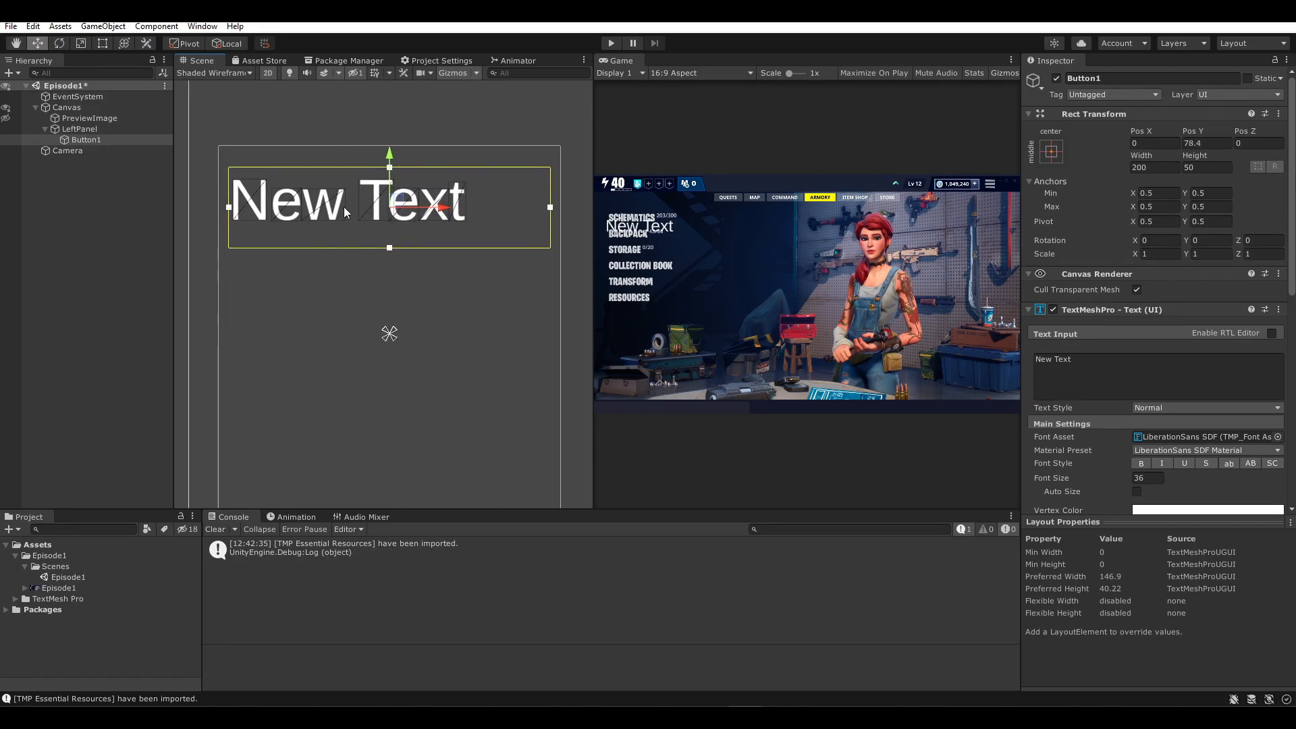
# - Show PreviewImage in the scene, align Button1 over the reference SCHEMATICS label, and set its height to 25
pyautogui.click(6, 118)
pyautogui.click(1202, 167)
pyautogui.write('40')
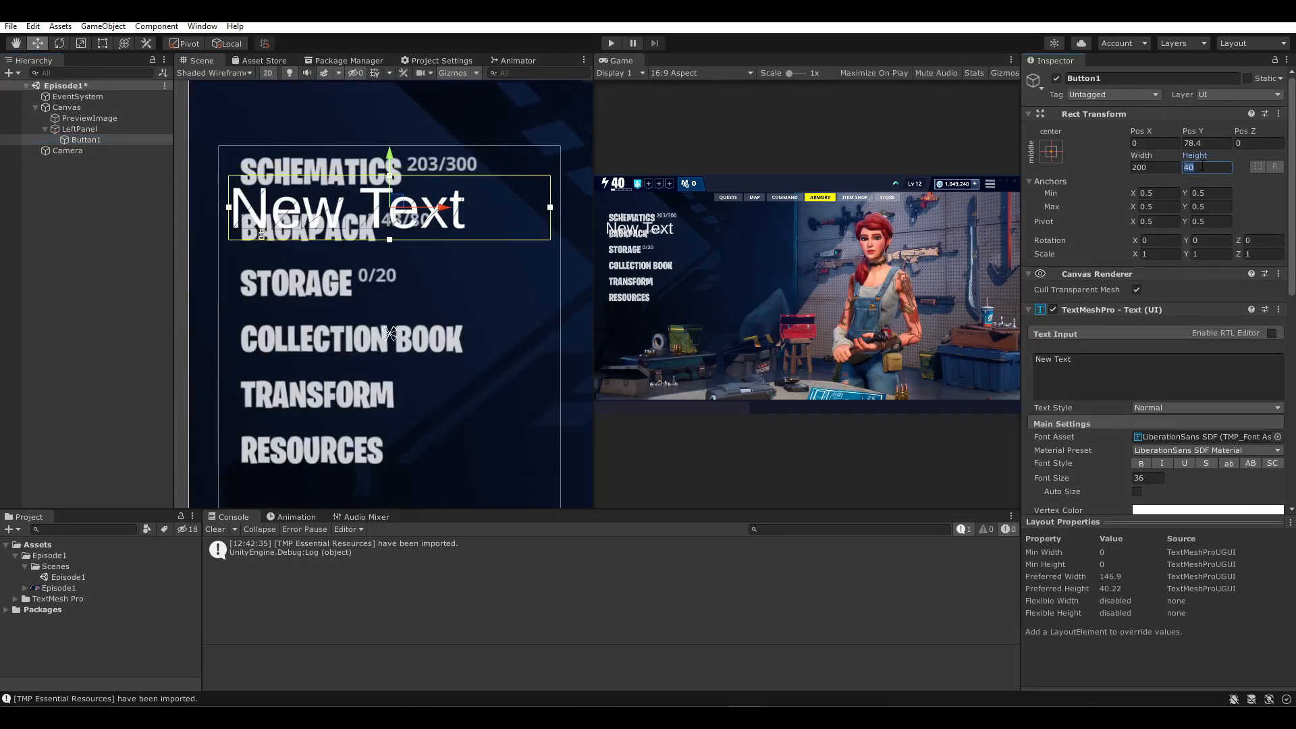
pyautogui.write('20')
pyautogui.moveTo(397, 201); pyautogui.dragTo(392, 170)
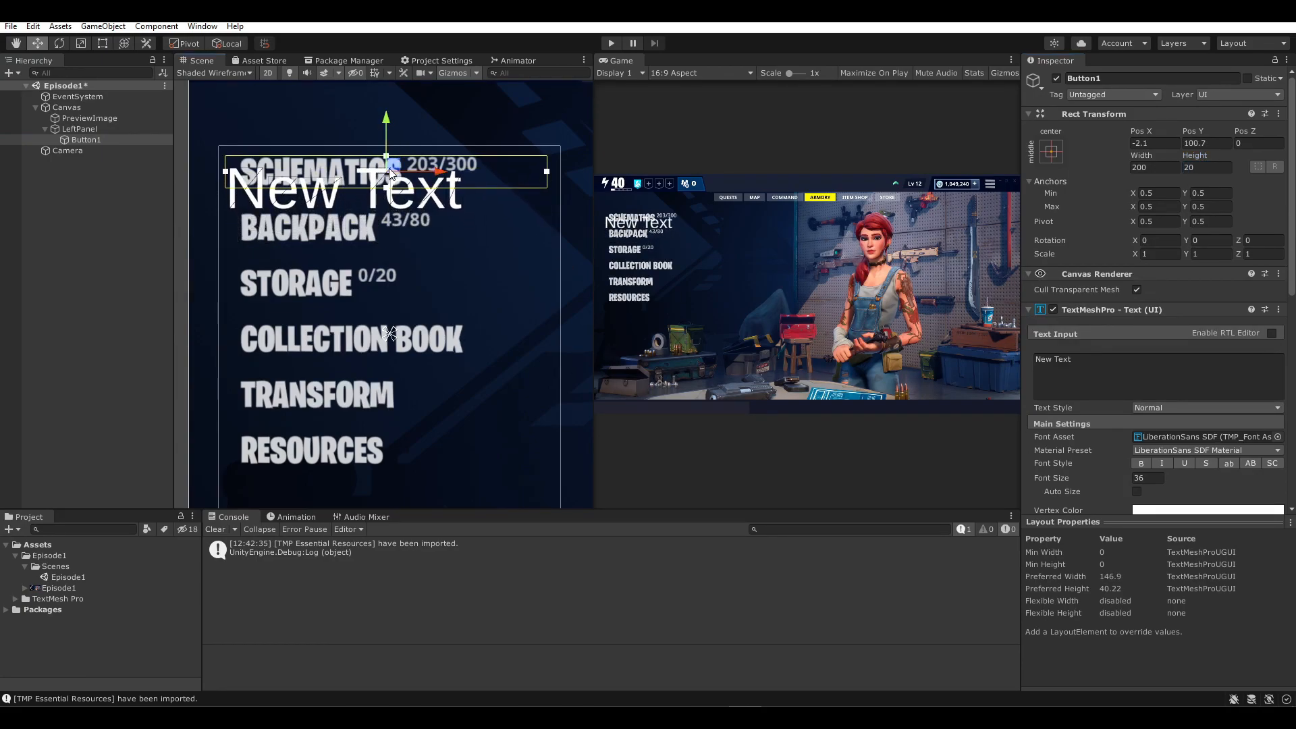
pyautogui.click(1207, 167)
pyautogui.write('25')
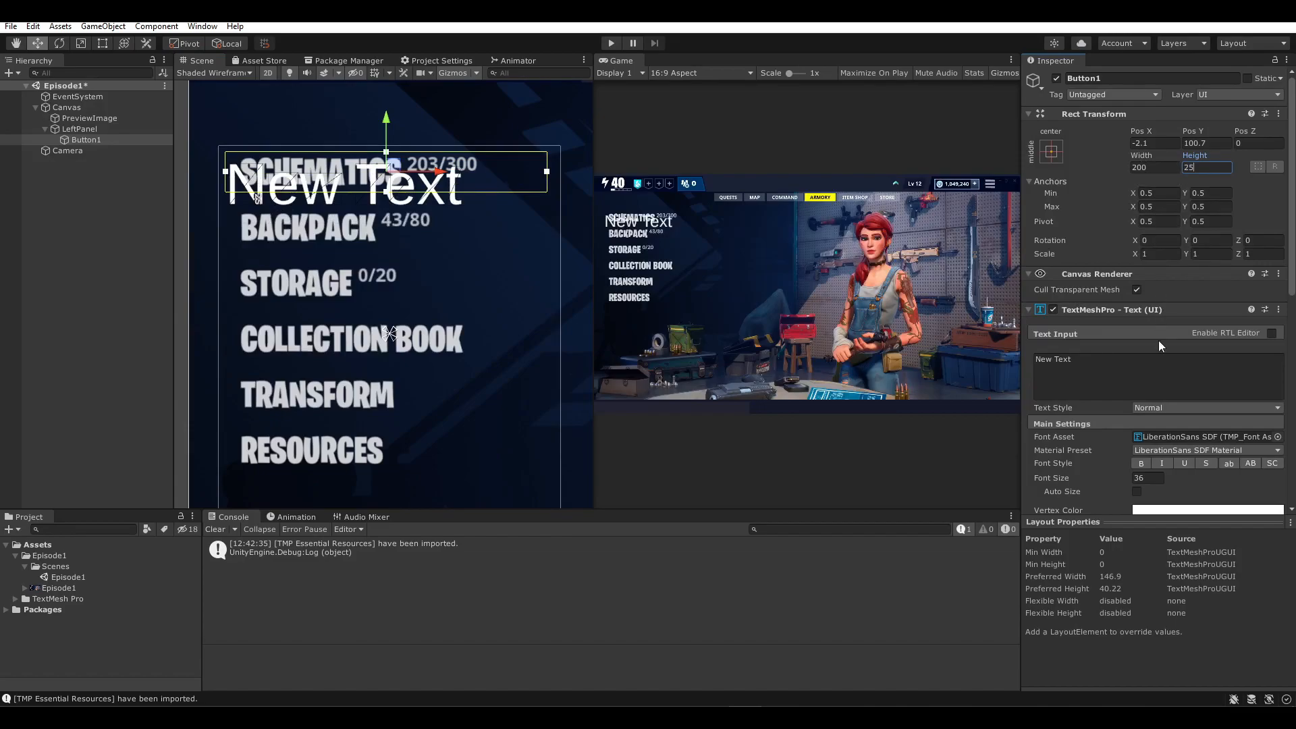
# - Set Button1's font size to 24 and make its text bold
pyautogui.click(1147, 478)
pyautogui.write('20')
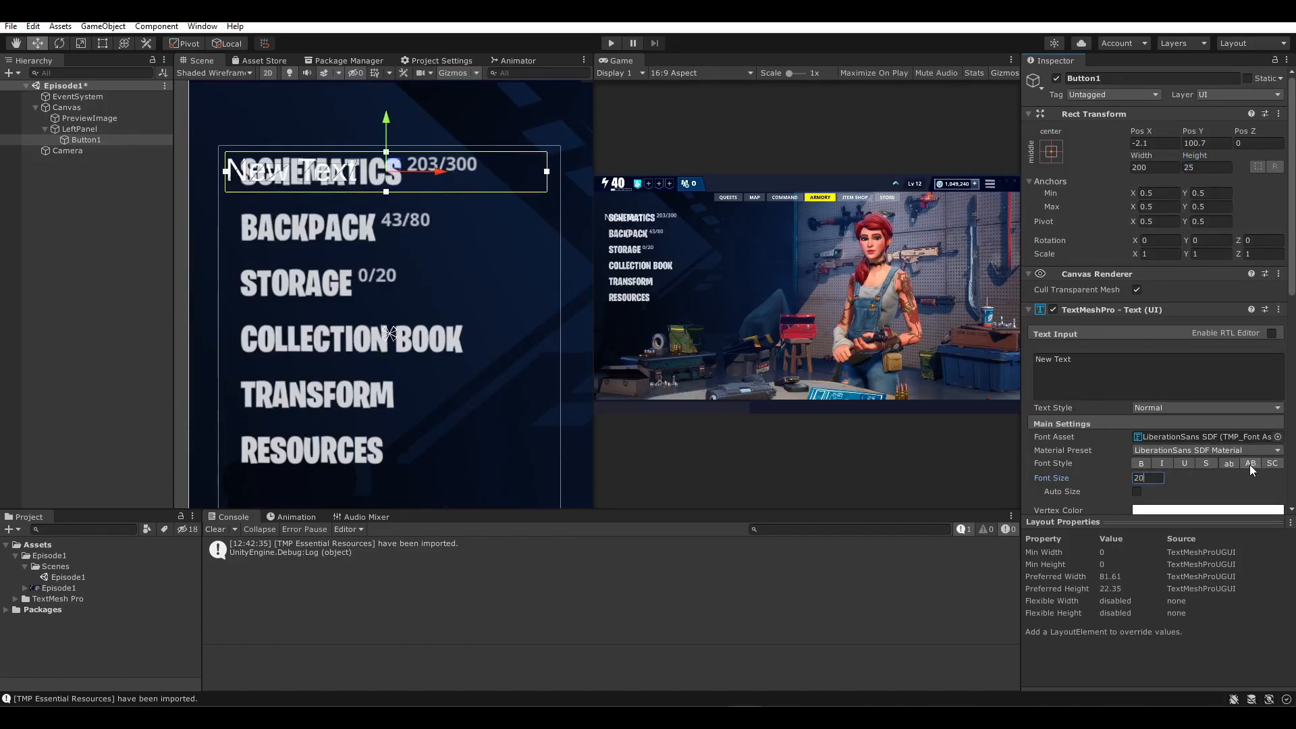
pyautogui.write('24')
pyautogui.press('Tab')
pyautogui.click(1141, 475)
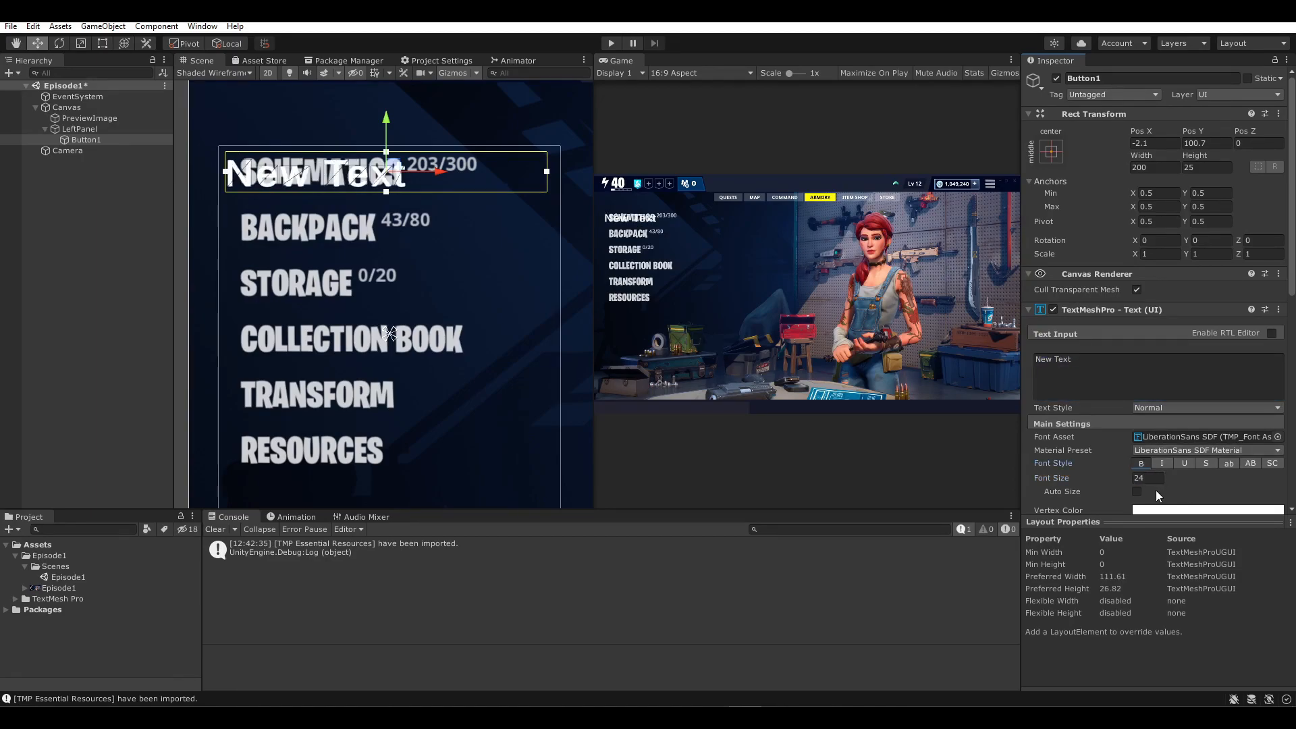
# - Move Button1 over the reference BACKPACK label and change its text to SCHEMATICS without bold
pyautogui.moveTo(388, 172); pyautogui.dragTo(397, 224)
pyautogui.click(1084, 365)
pyautogui.press('BackSpace')
pyautogui.write('SCHEMATICS')
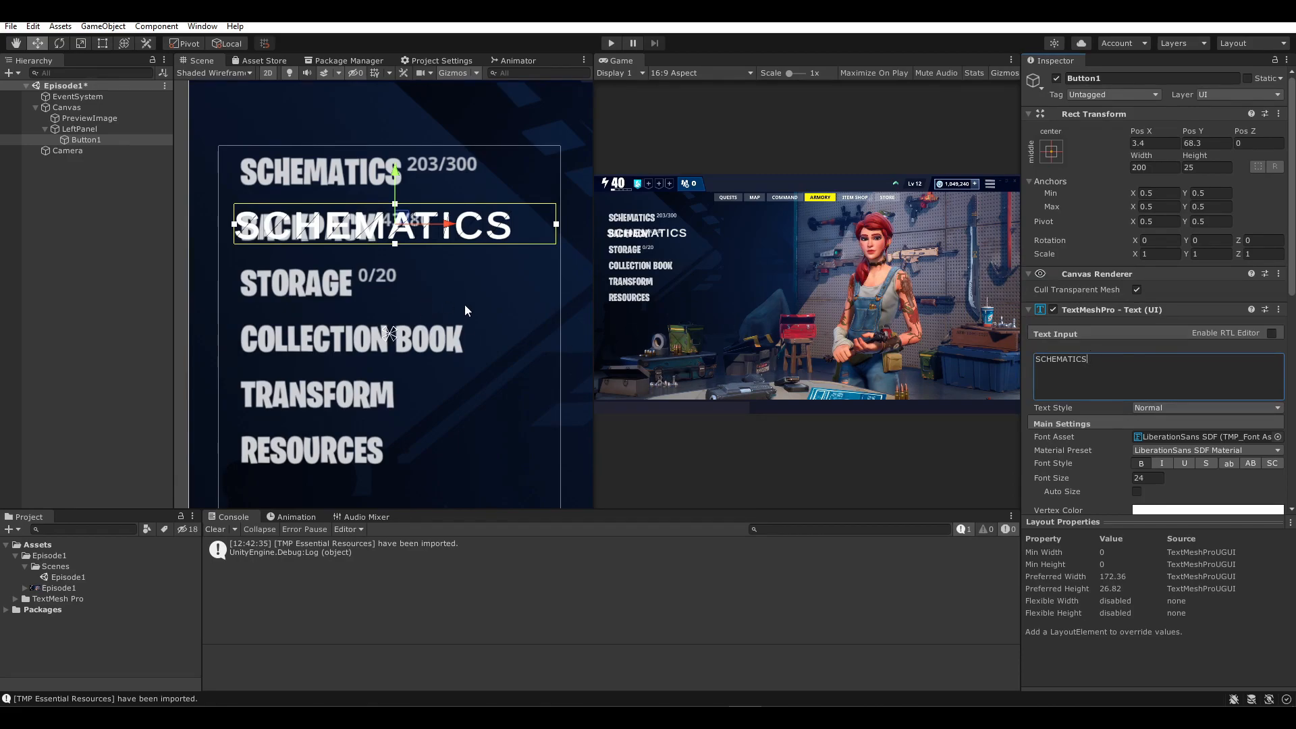
pyautogui.click(1141, 463)
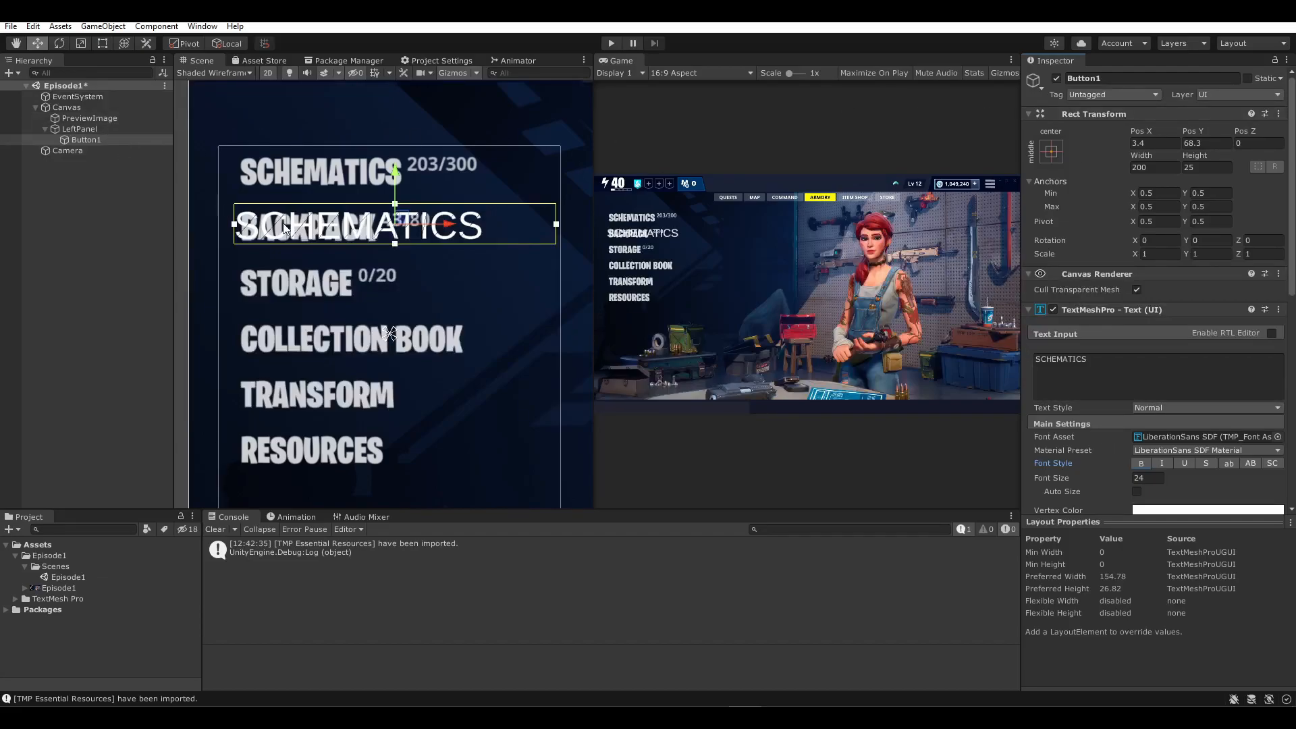
# - Hide PreviewImage in the scene and move Button1 up to about Pos X 1.3, Pos Y 93.1
pyautogui.click(6, 118)
pyautogui.moveTo(397, 206); pyautogui.dragTo(394, 166)
pyautogui.scroll(-5, 1087, 419)
pyautogui.scroll(5, 1087, 318)
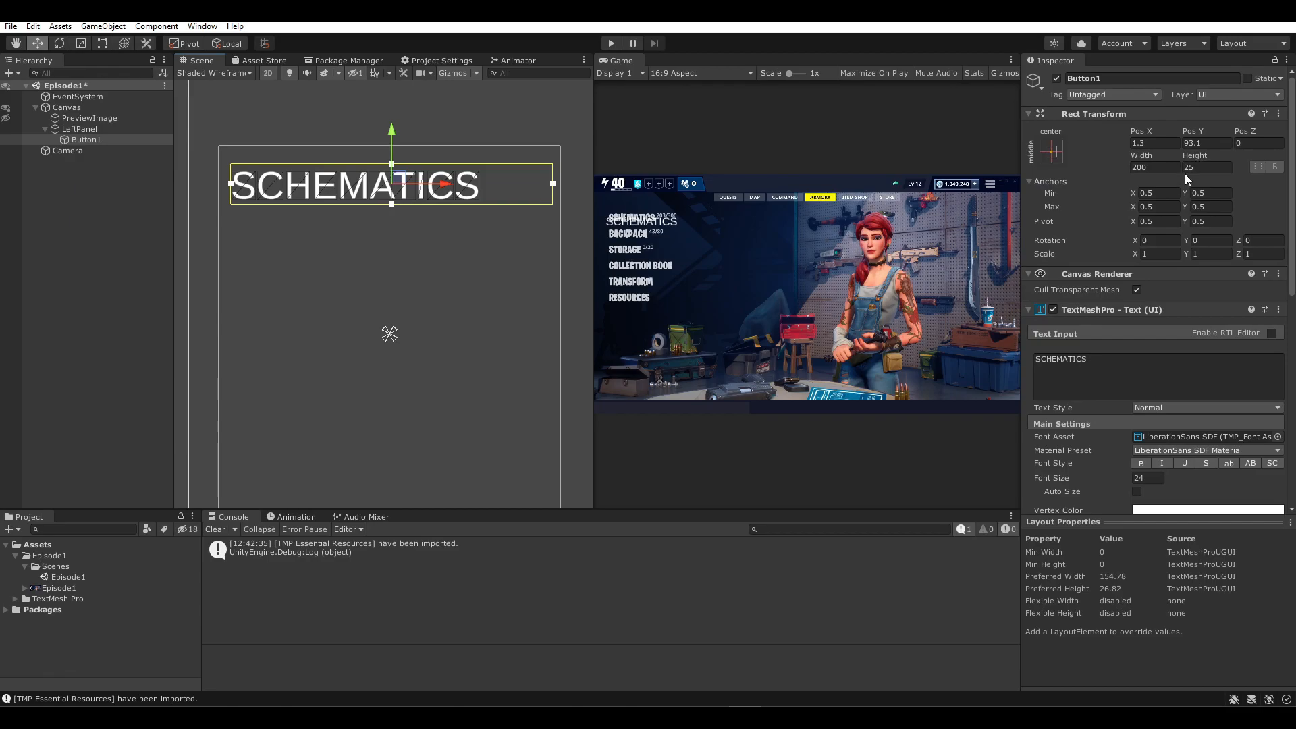
# - Try centered horizontal alignment on Button1's text, return it to left, and set its vertical alignment to Middle
pyautogui.scroll(-3, 1114, 353)
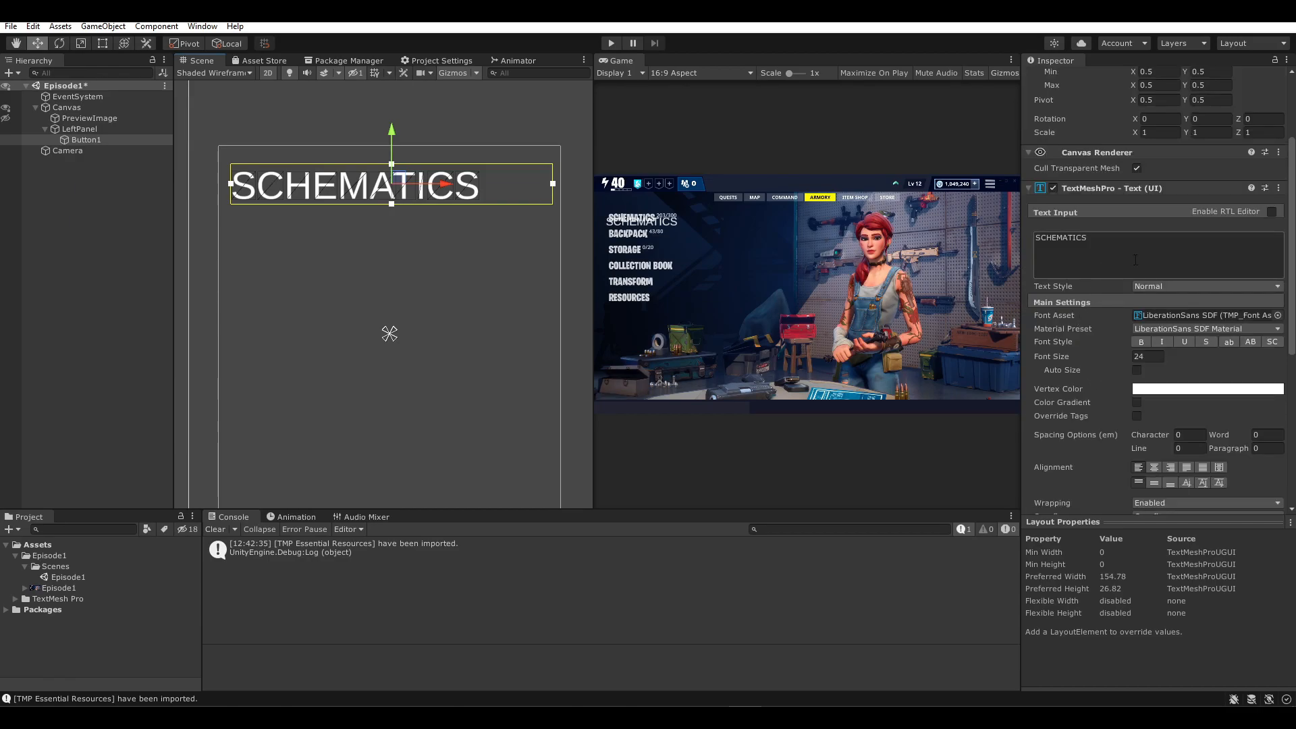
pyautogui.scroll(-3, 1100, 284)
pyautogui.click(1154, 347)
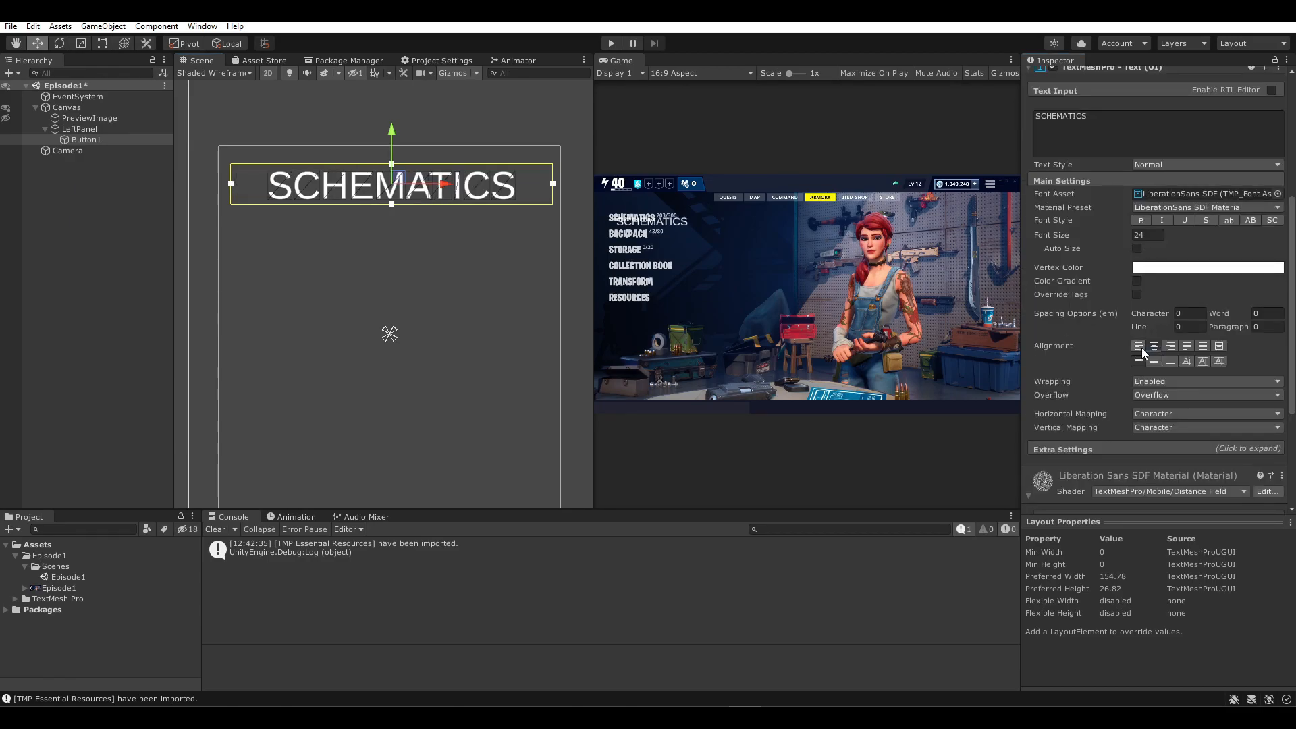
pyautogui.click(1140, 347)
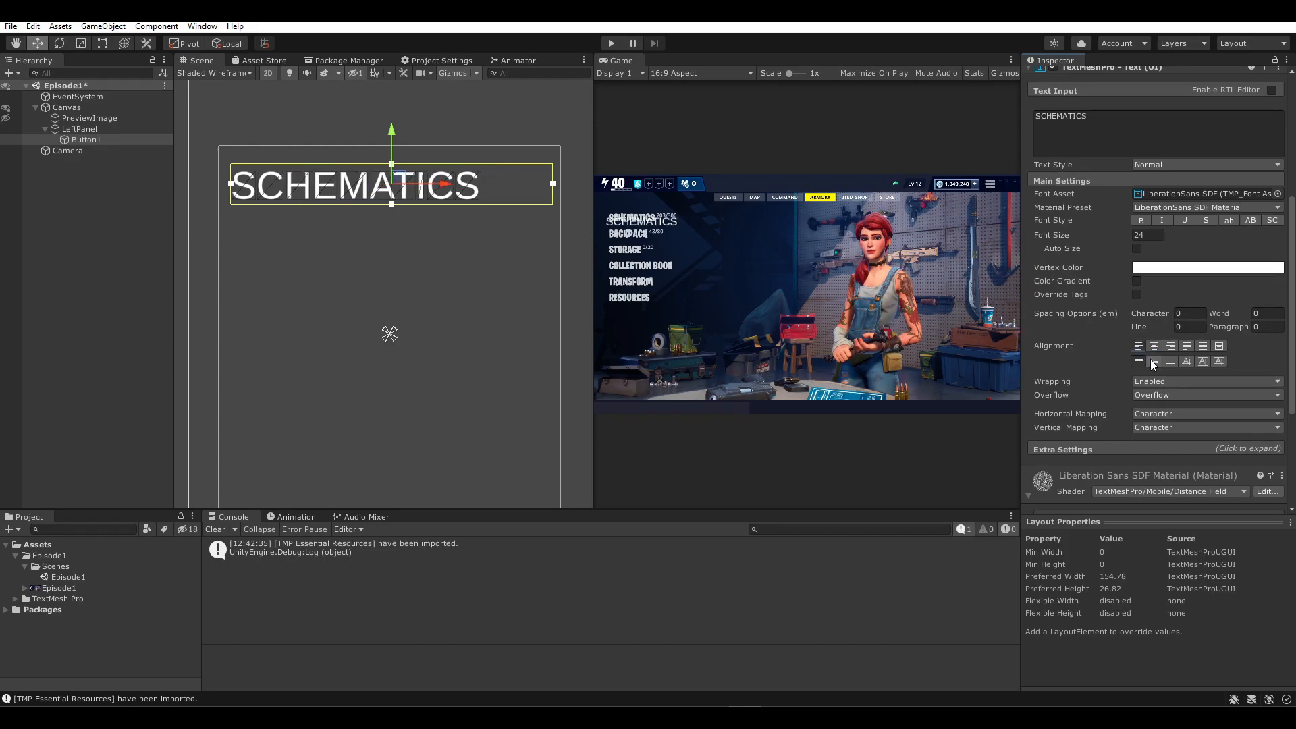
pyautogui.click(1154, 363)
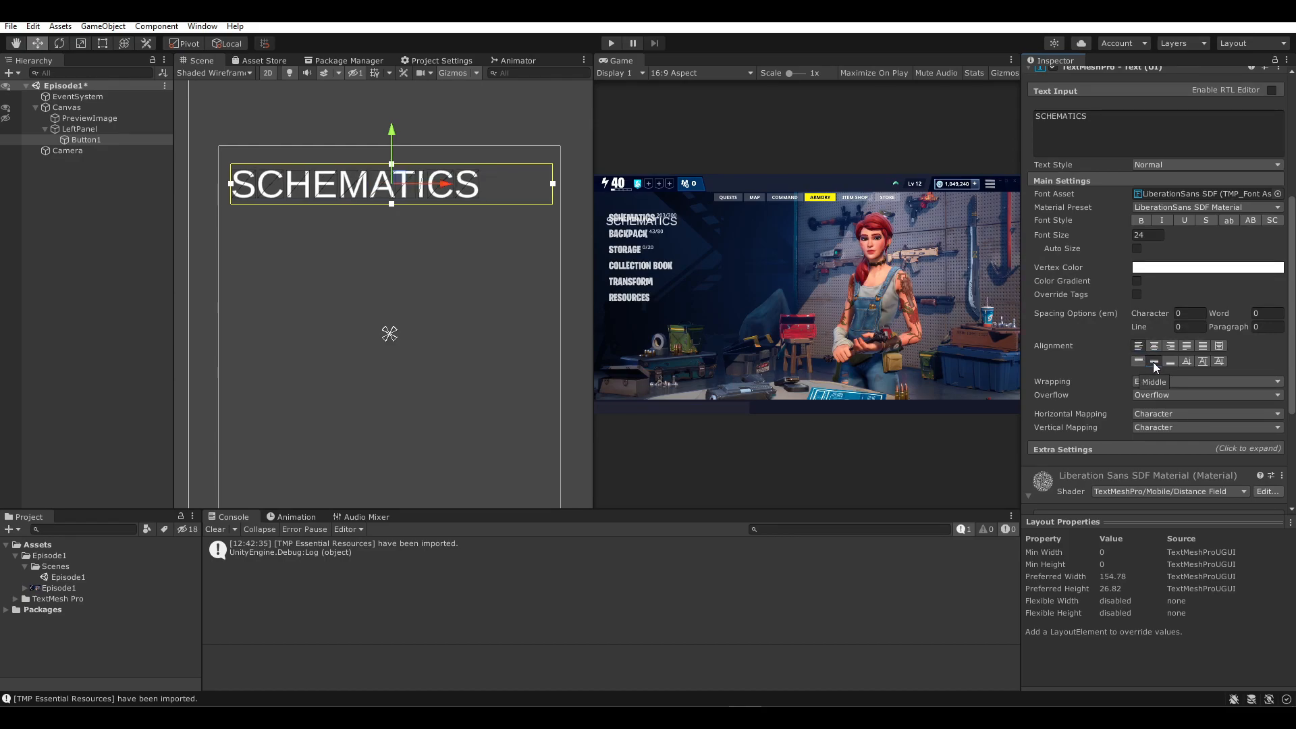
pyautogui.moveTo(397, 265); pyautogui.dragTo(407, 276, button='middle')
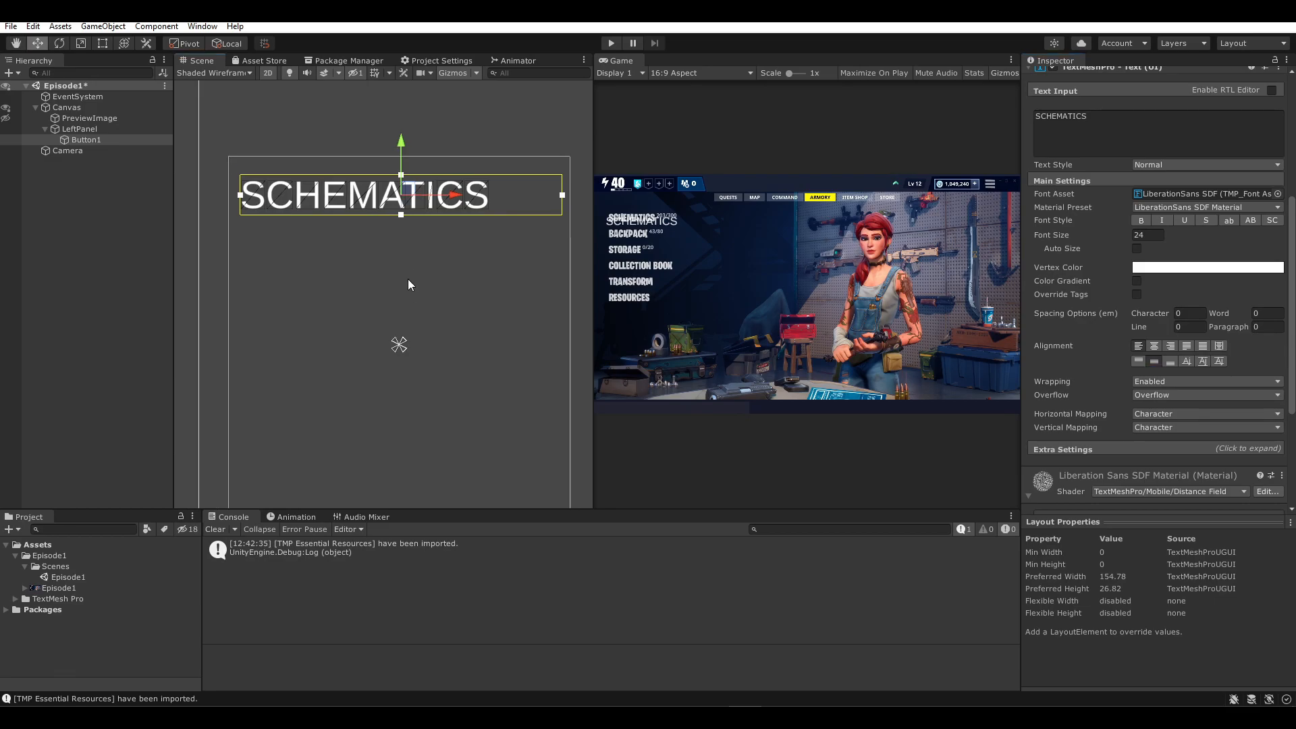
pyautogui.moveTo(458, 223); pyautogui.dragTo(453, 234, button='middle')
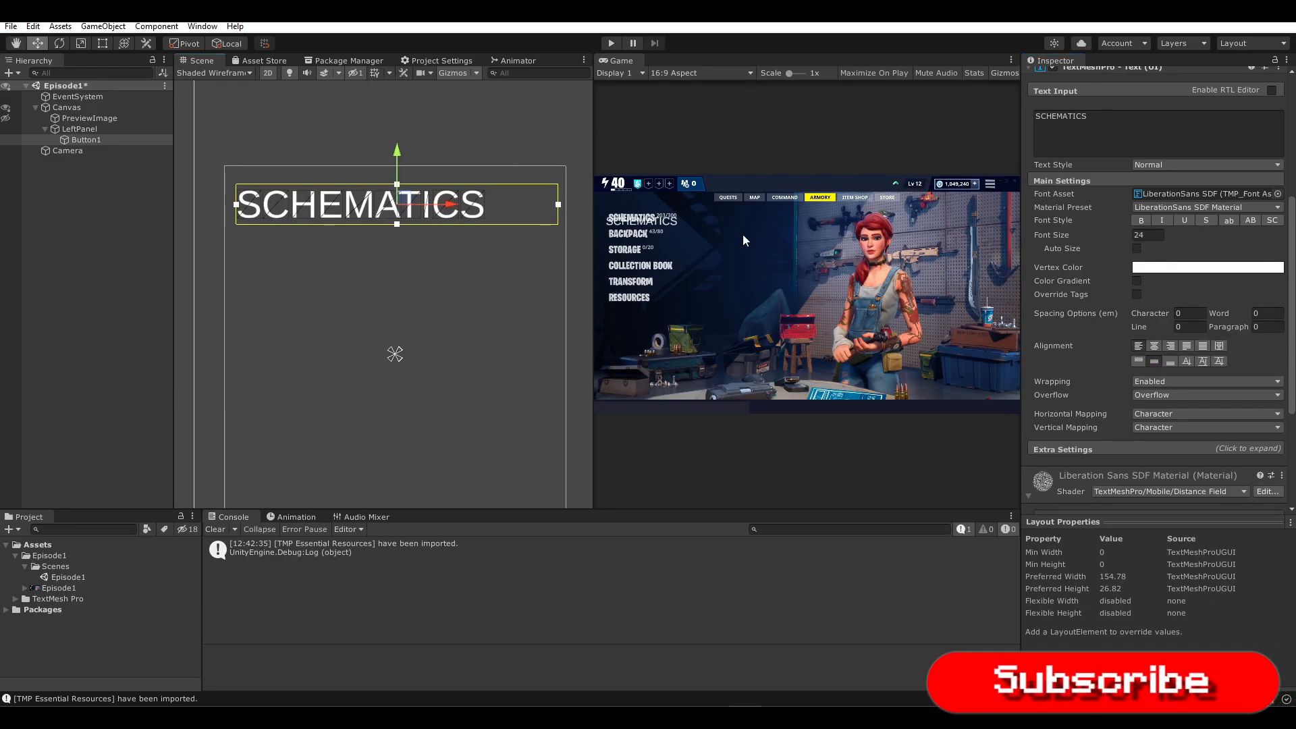
# - Enable LeftPanel's Vertical Layout Group and make it control the child width, checking the effect on Button1
pyautogui.click(79, 129)
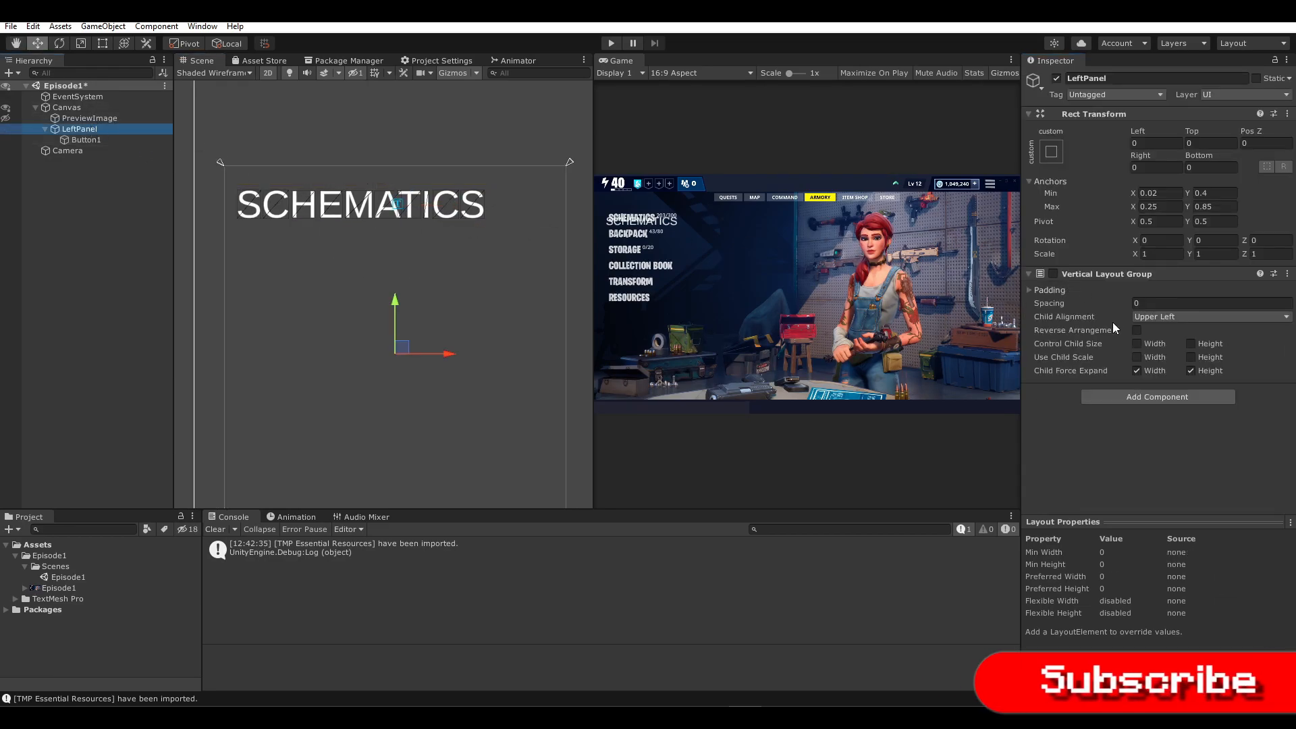
pyautogui.click(1053, 274)
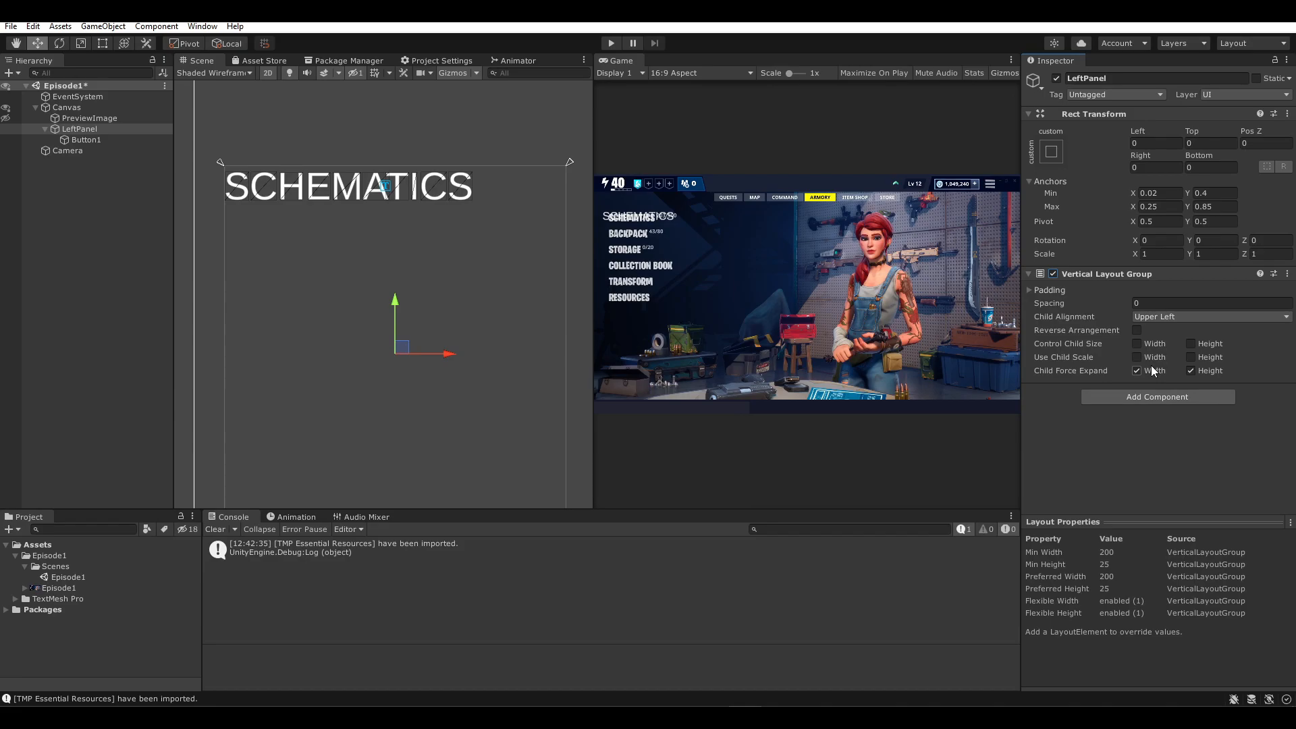
pyautogui.click(87, 140)
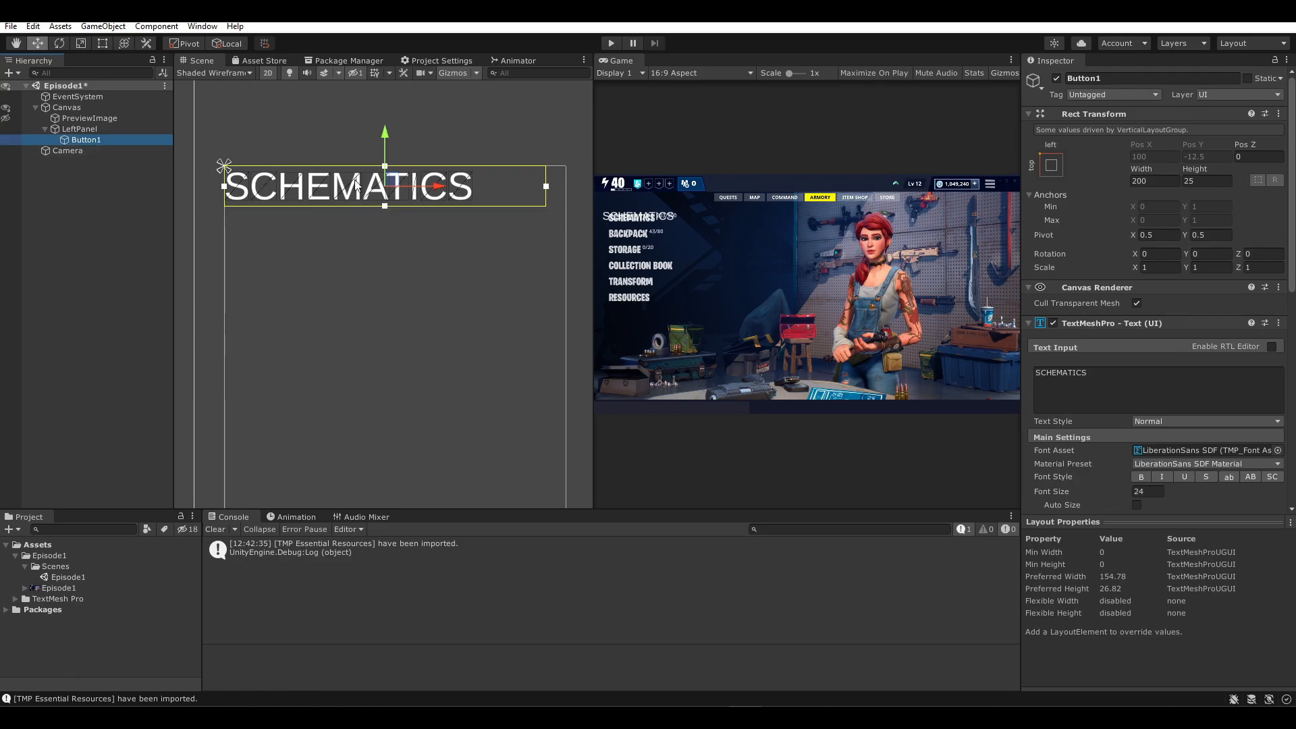
pyautogui.click(101, 129)
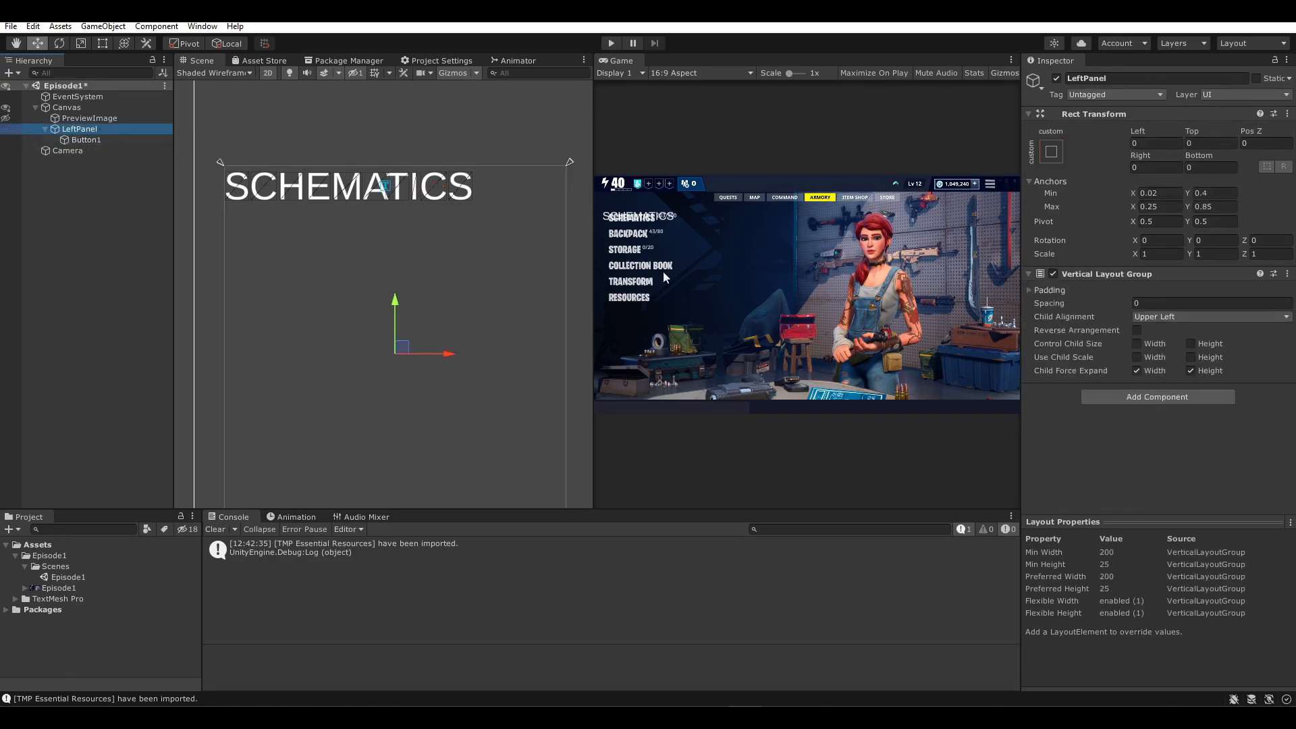
pyautogui.click(1137, 344)
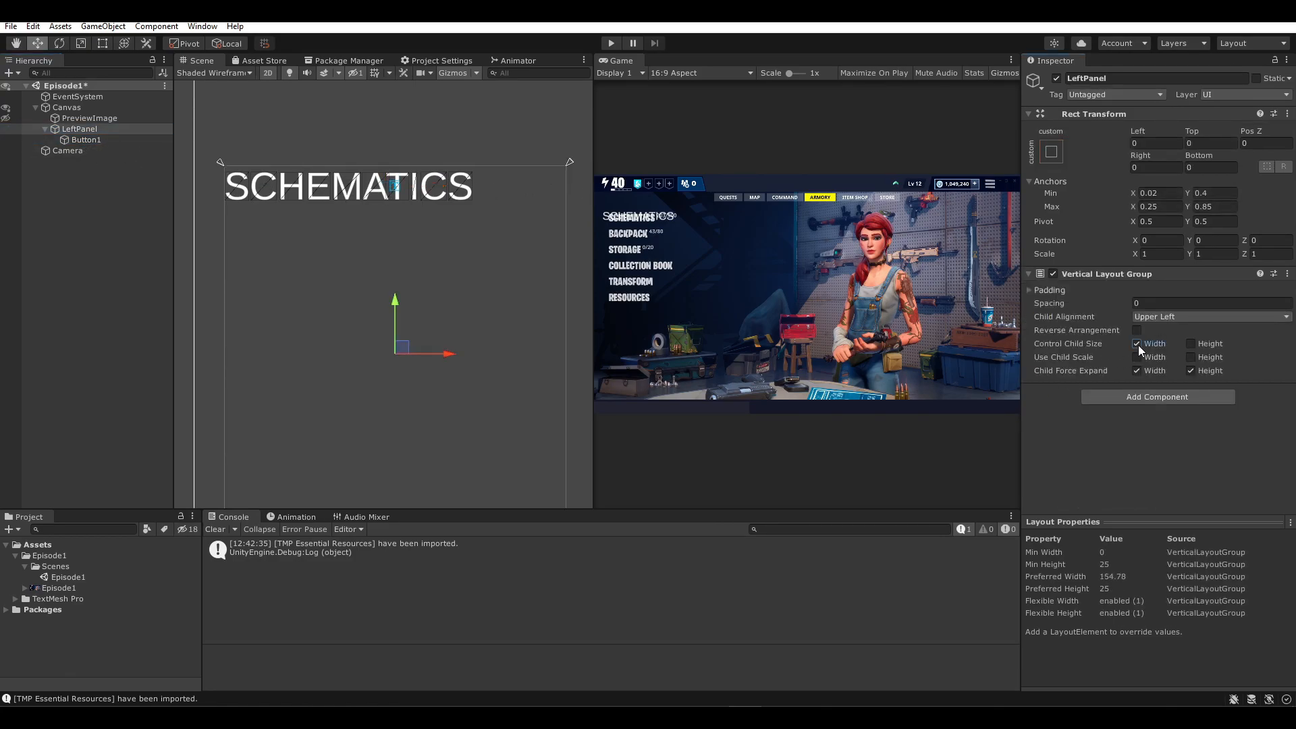
pyautogui.click(123, 140)
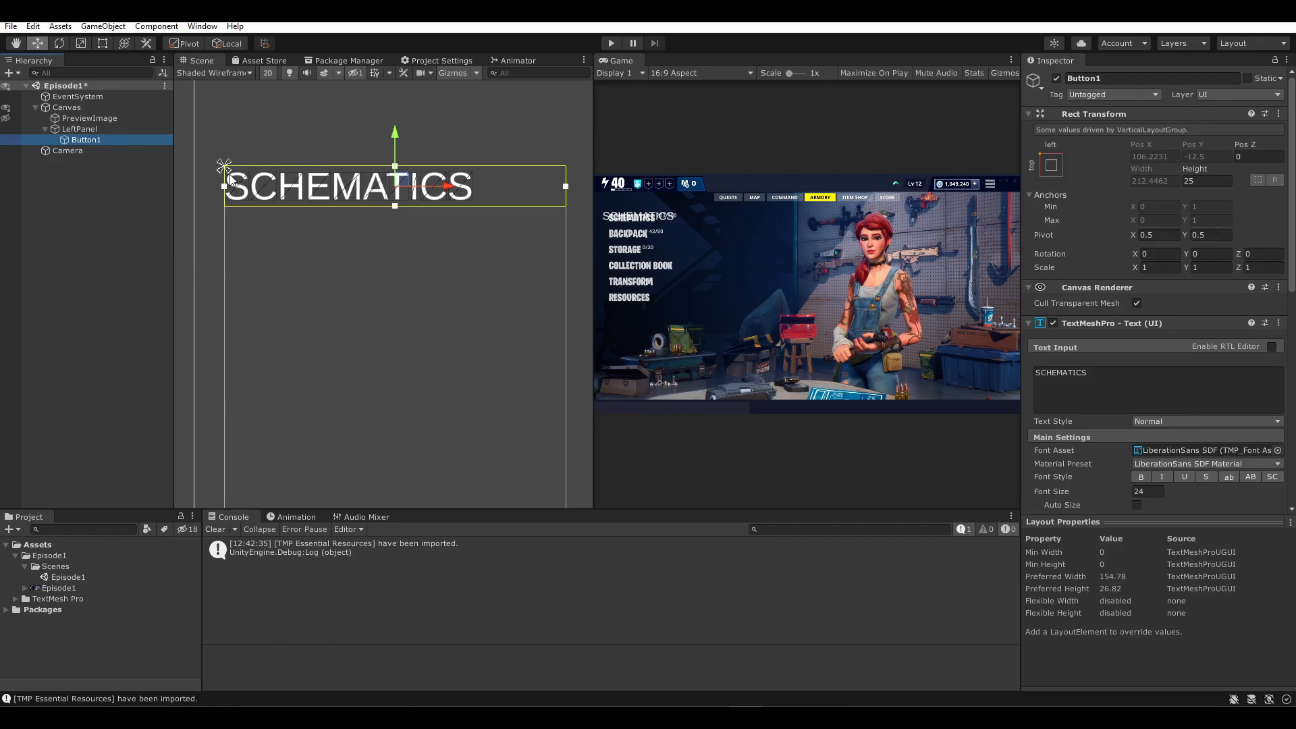
pyautogui.click(84, 129)
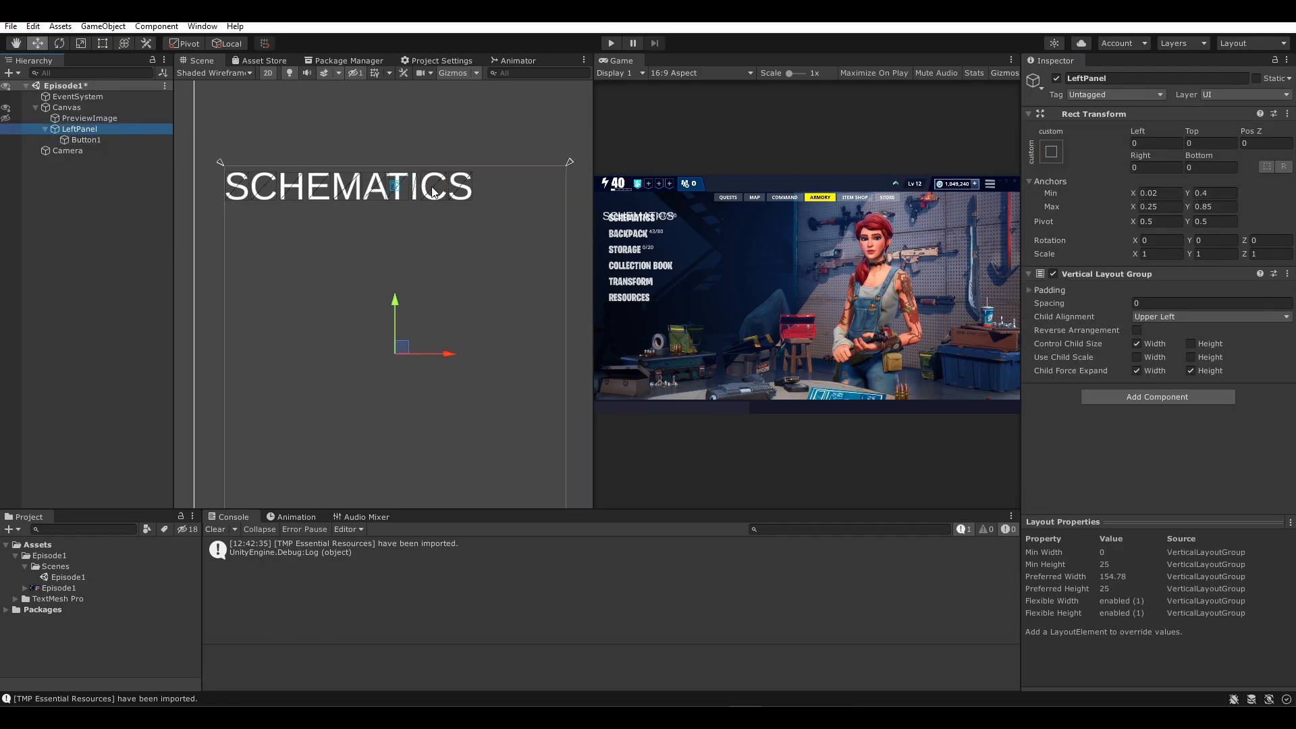
# - Try a Right offset of 35.1 on LeftPanel to test Button1's width control, and undo the change
pyautogui.press('f')
pyautogui.moveTo(1145, 156); pyautogui.dragTo(524, 197)
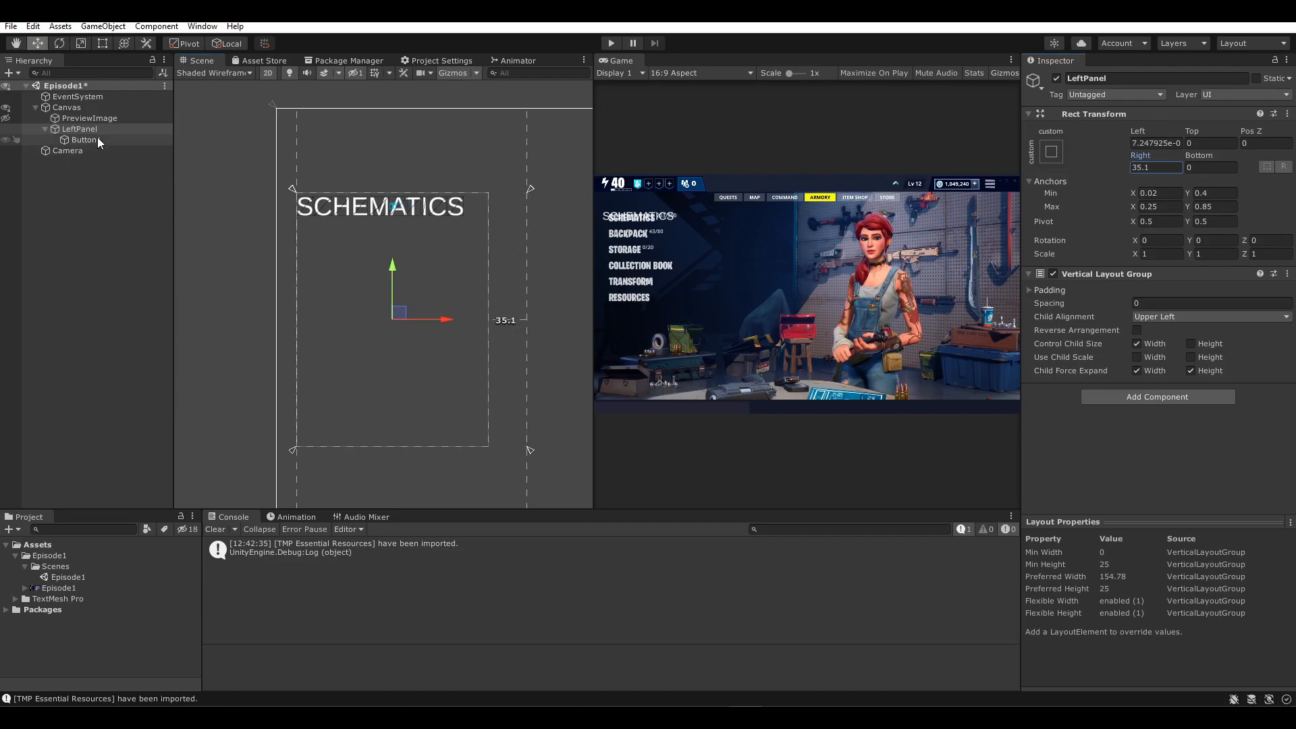
pyautogui.click(95, 139)
pyautogui.hotkey('ctrl', 'z')
pyautogui.hotkey('ctrl', 'z')
pyautogui.click(79, 139)
pyautogui.click(79, 130)
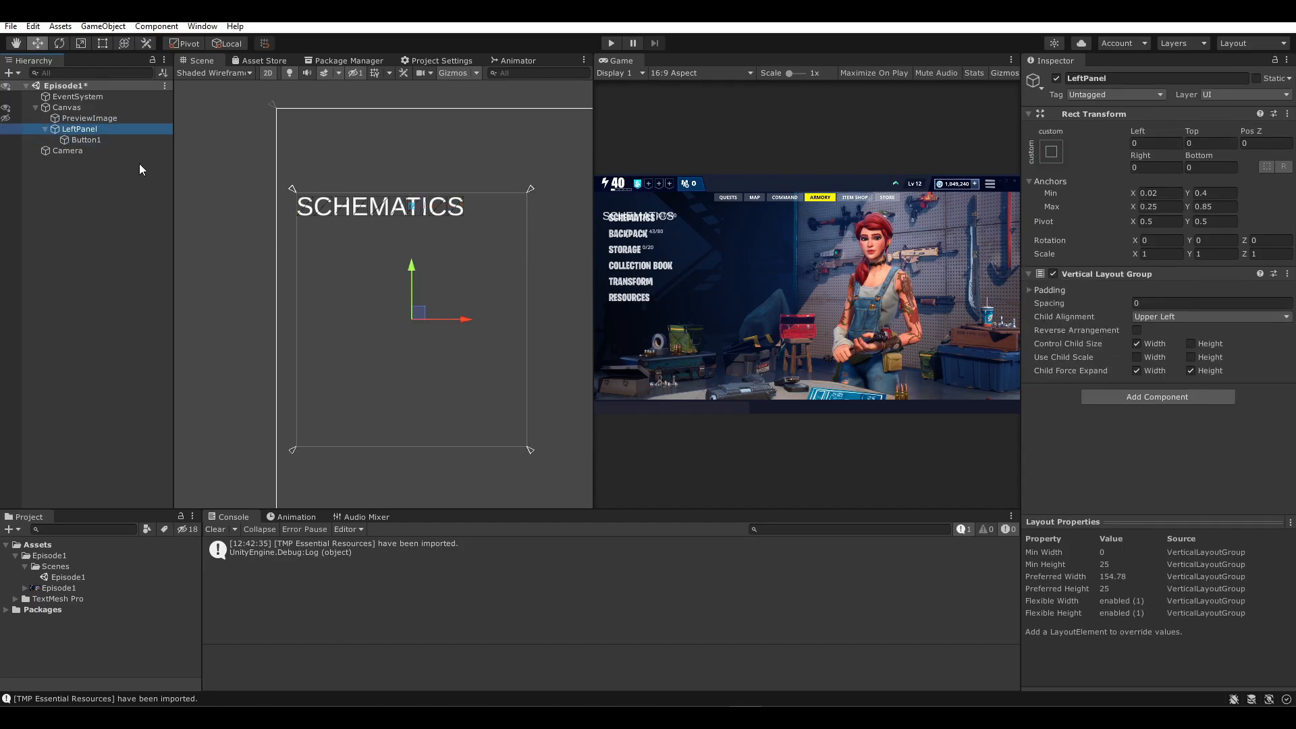
# - Try Control Child Size Height on LeftPanel's Vertical Layout Group, inspect Button1, and turn the option off again
pyautogui.click(116, 140)
pyautogui.click(79, 129)
pyautogui.click(1191, 343)
pyautogui.click(90, 140)
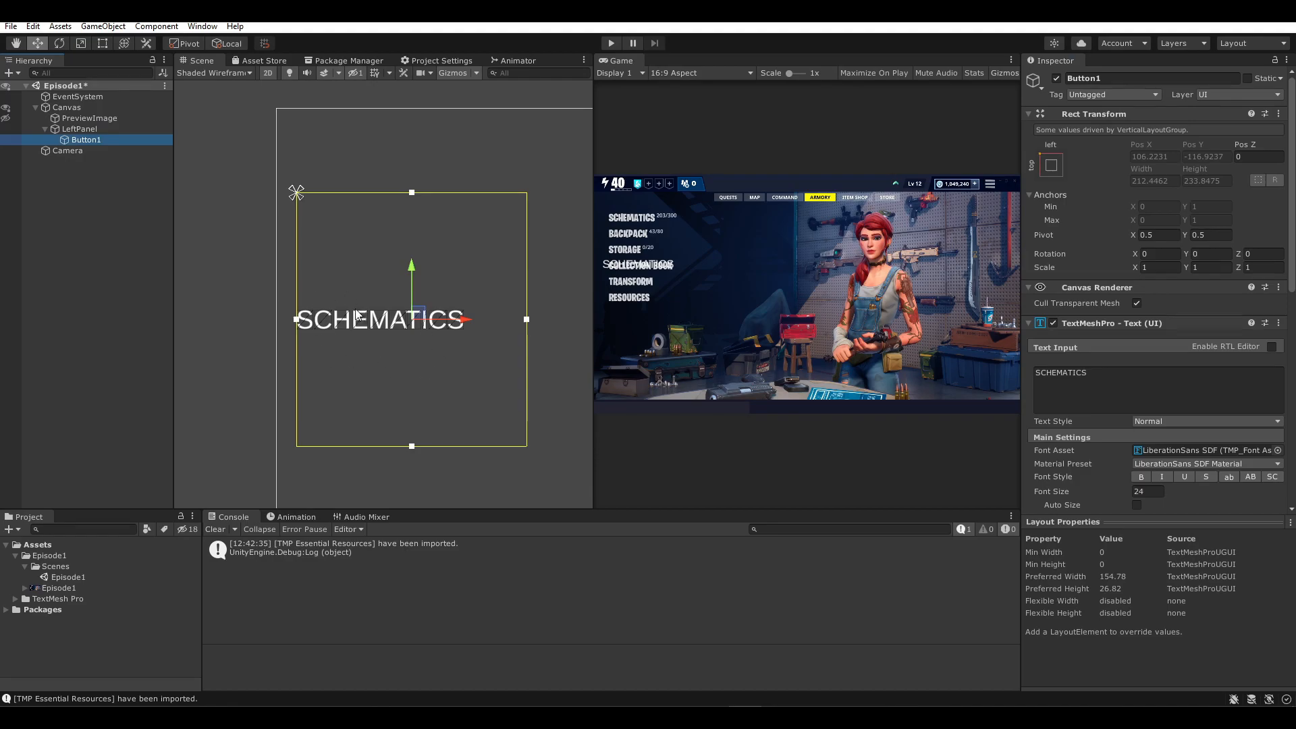
pyautogui.click(85, 130)
pyautogui.click(1188, 346)
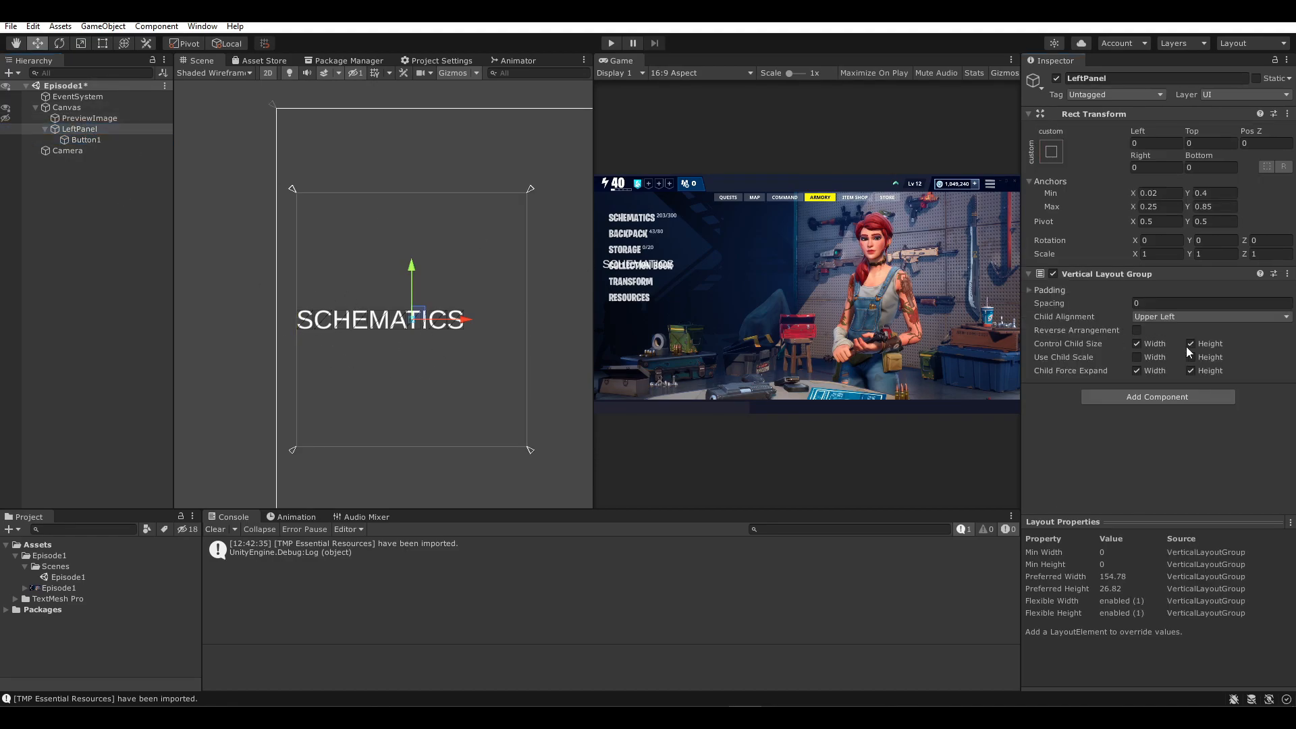
pyautogui.click(1191, 344)
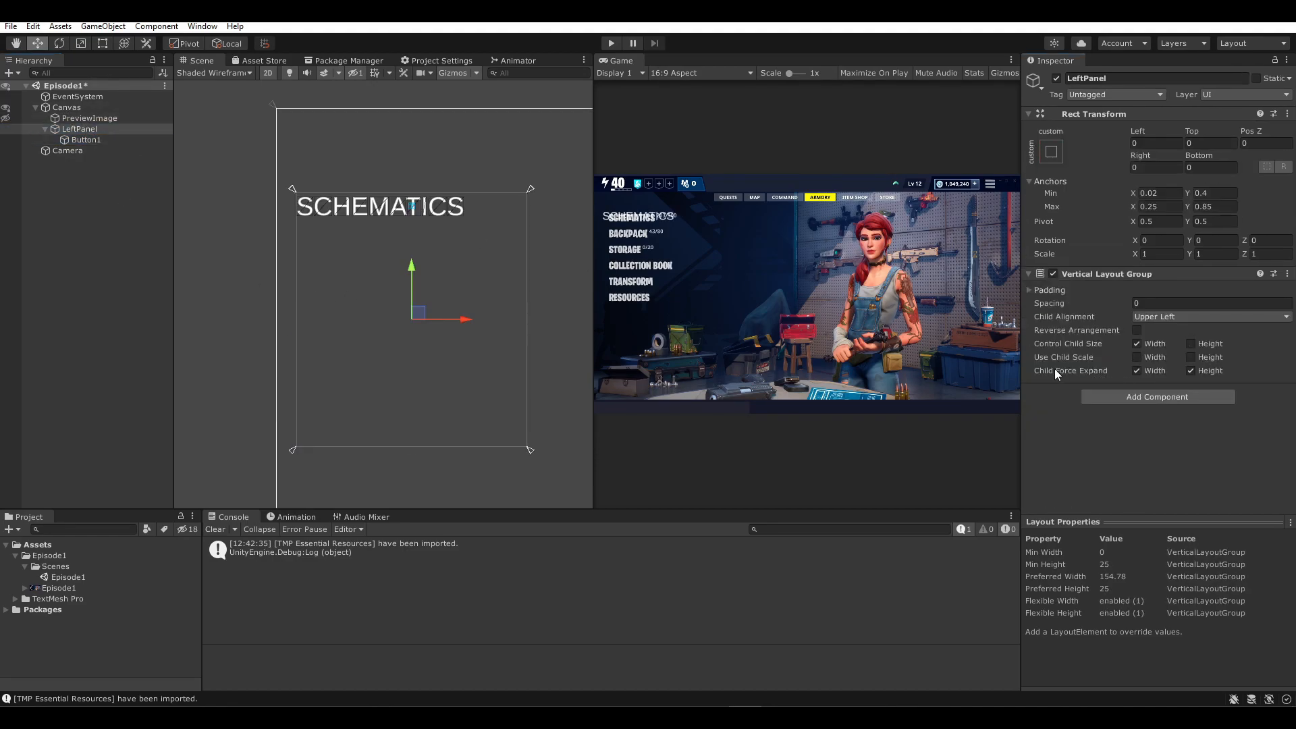
# - Duplicate Button1 four times inside LeftPanel
pyautogui.click(101, 140)
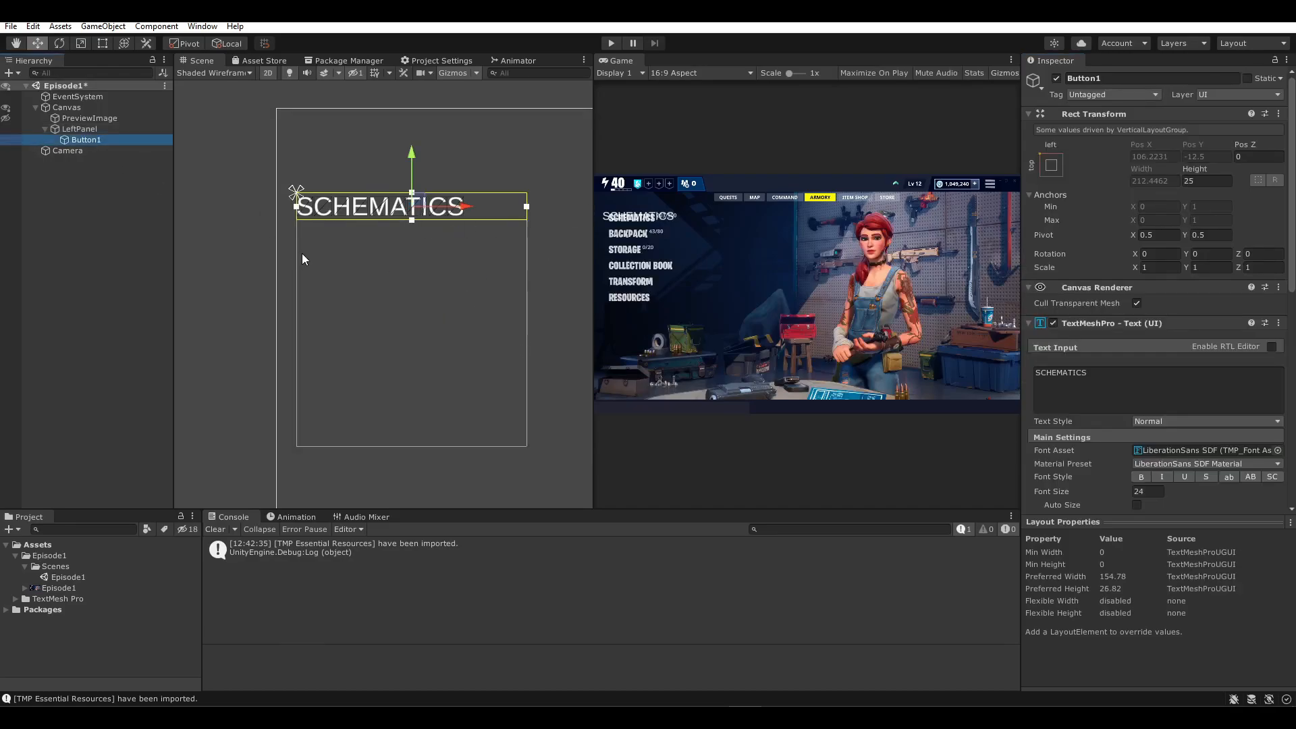
pyautogui.click(83, 130)
pyautogui.click(82, 139)
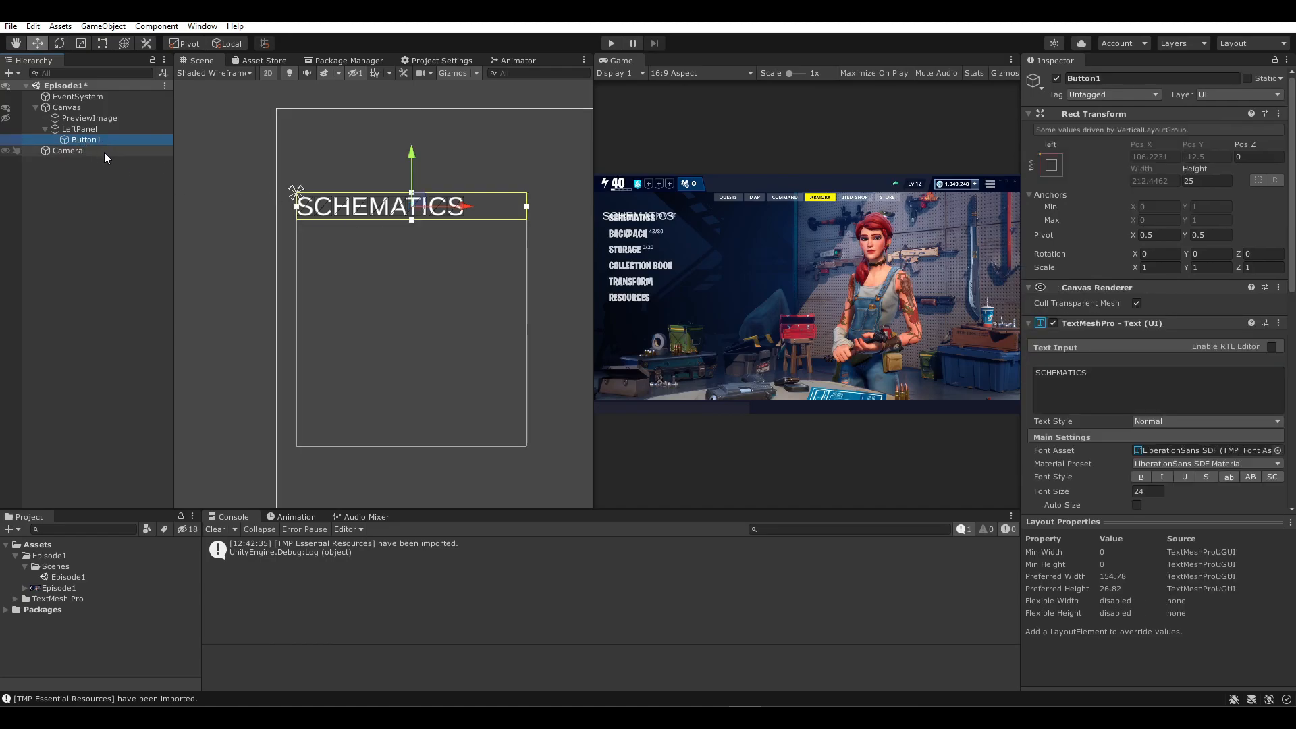
pyautogui.rightClick(82, 140)
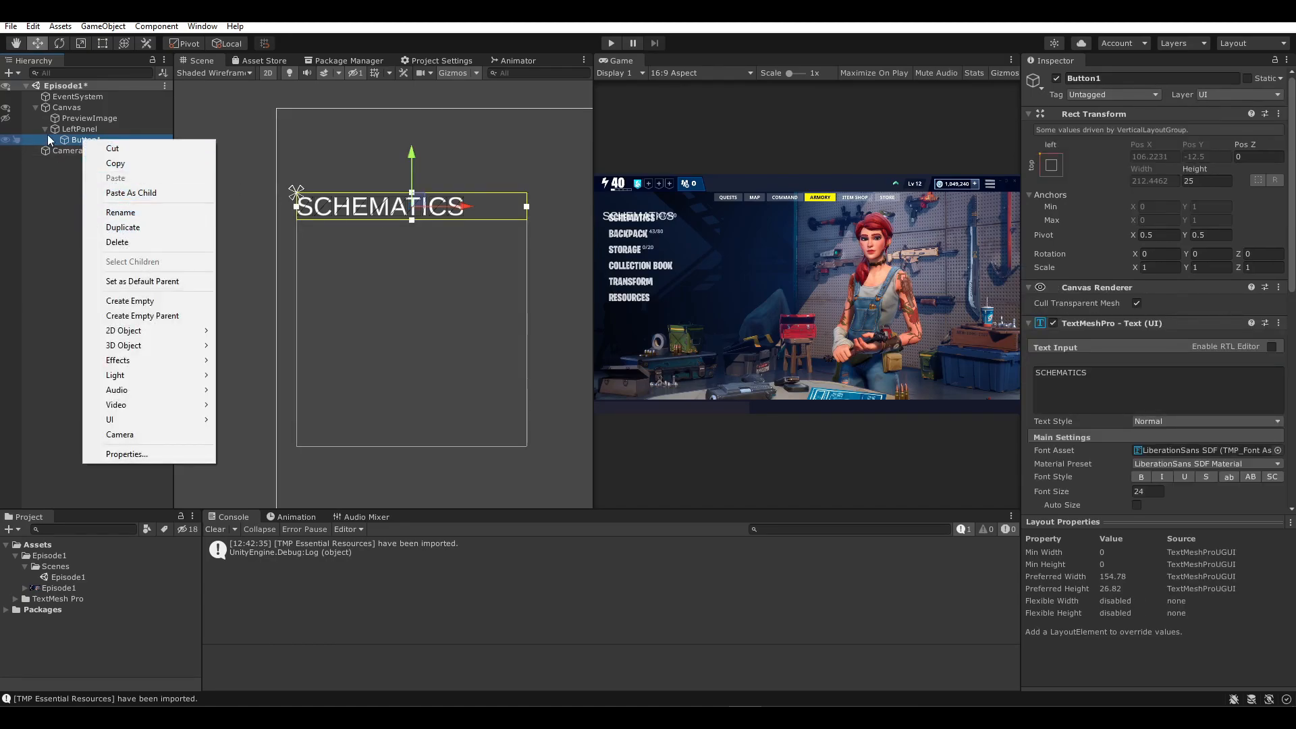
pyautogui.click(61, 131)
pyautogui.click(67, 139)
pyautogui.hotkey('ctrl', 'd')
pyautogui.hotkey('ctrl', 'd')
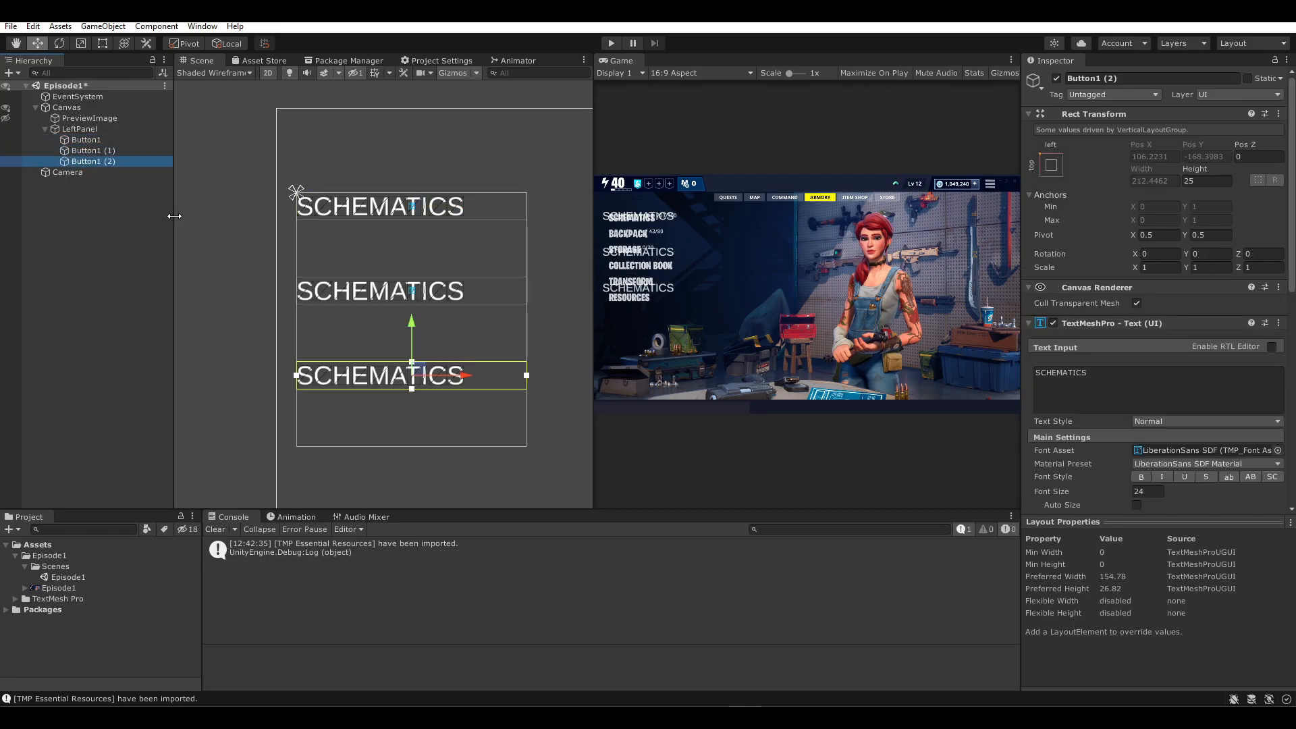
pyautogui.hotkey('ctrl', 'd')
pyautogui.hotkey('ctrl', 'd')
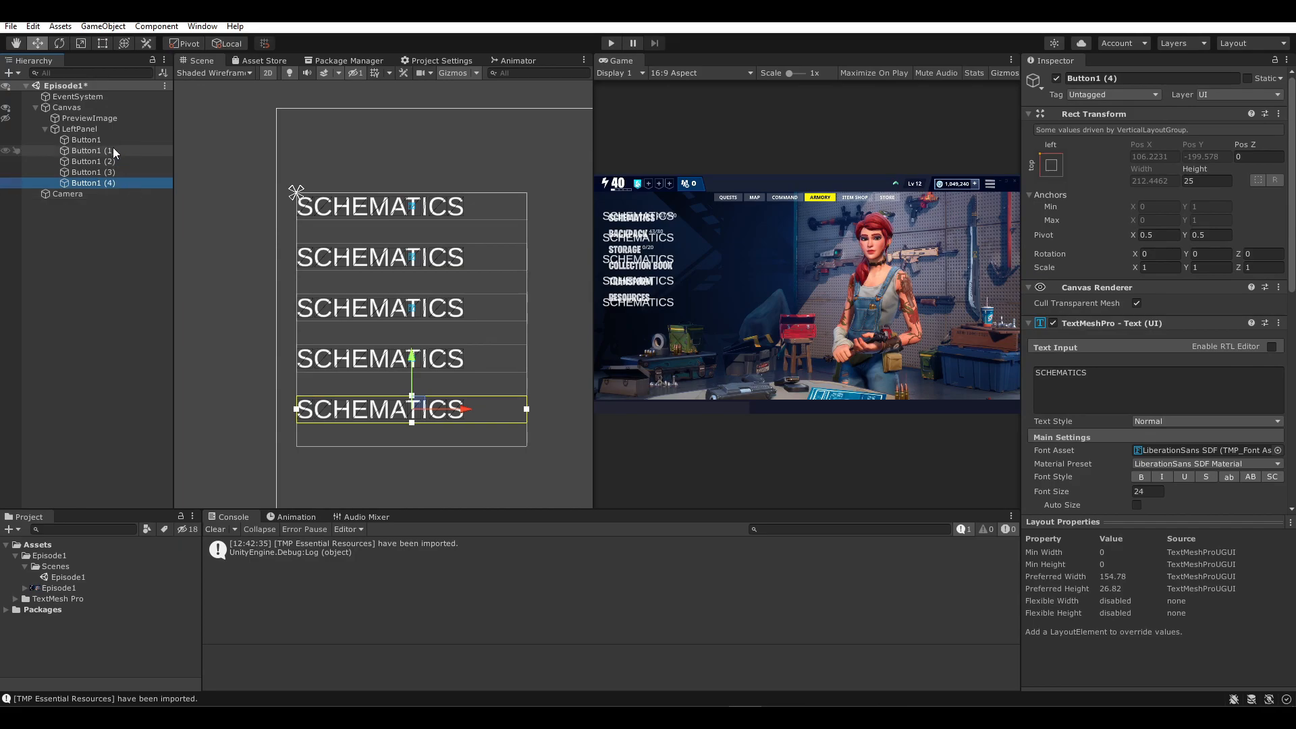
# - Select LeftPanel and examine how its Vertical Layout Group distributes the buttons
pyautogui.click(103, 129)
pyautogui.scroll(1, 678, 244)
pyautogui.scroll(-1, 622, 263)
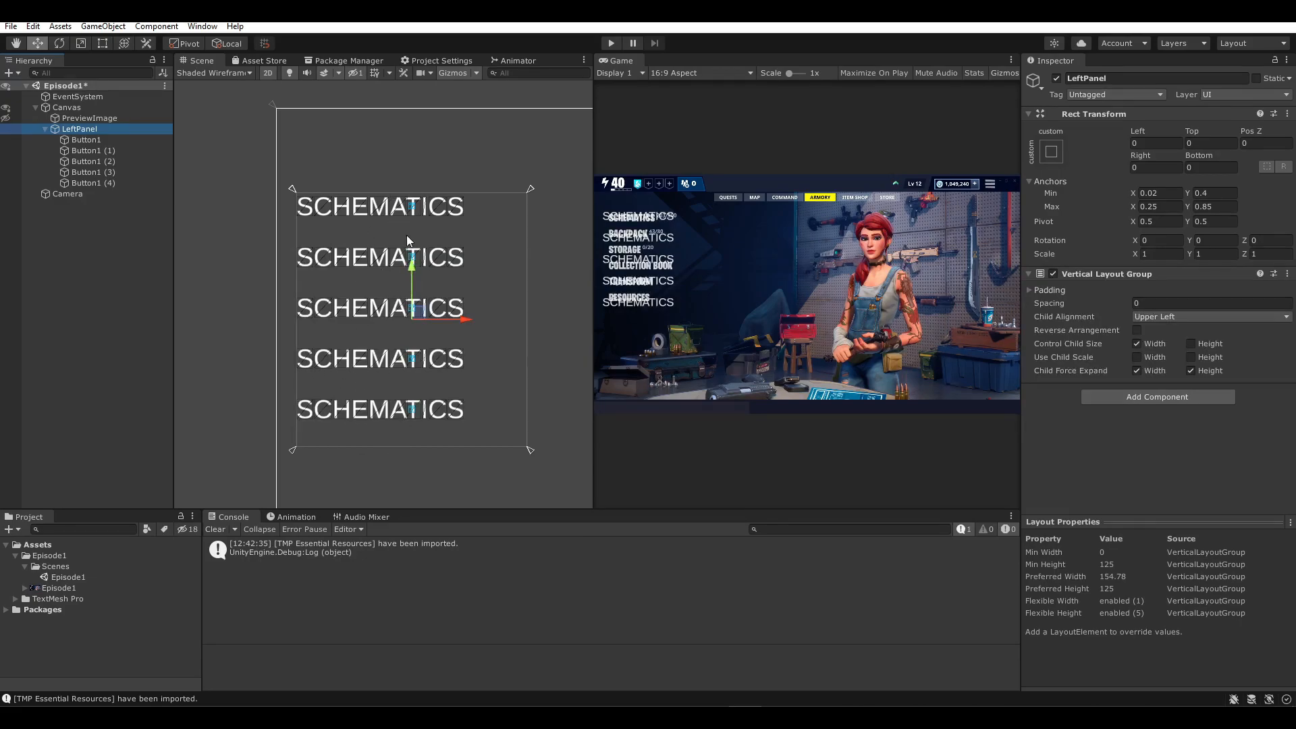
# - Compare Child Force Expand Height on and off in LeftPanel's Vertical Layout Group, leaving the option disabled
pyautogui.click(1191, 371)
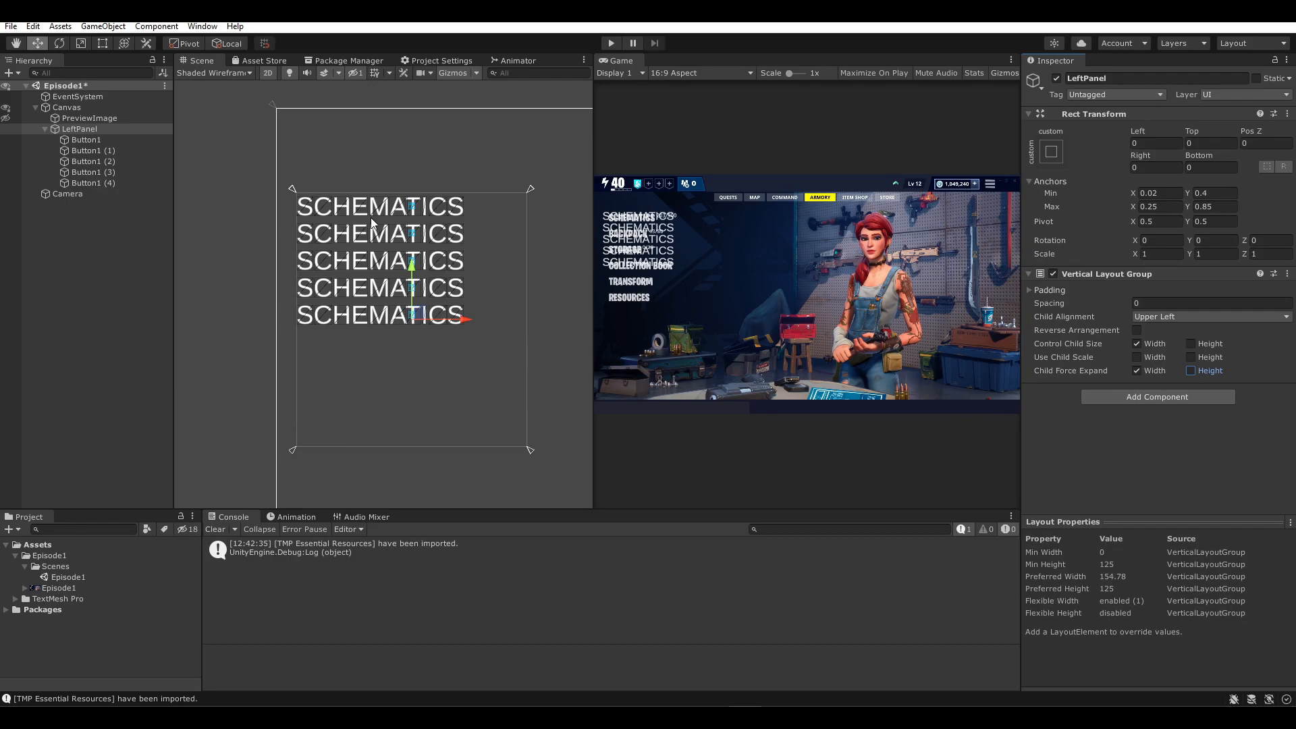
pyautogui.click(133, 182)
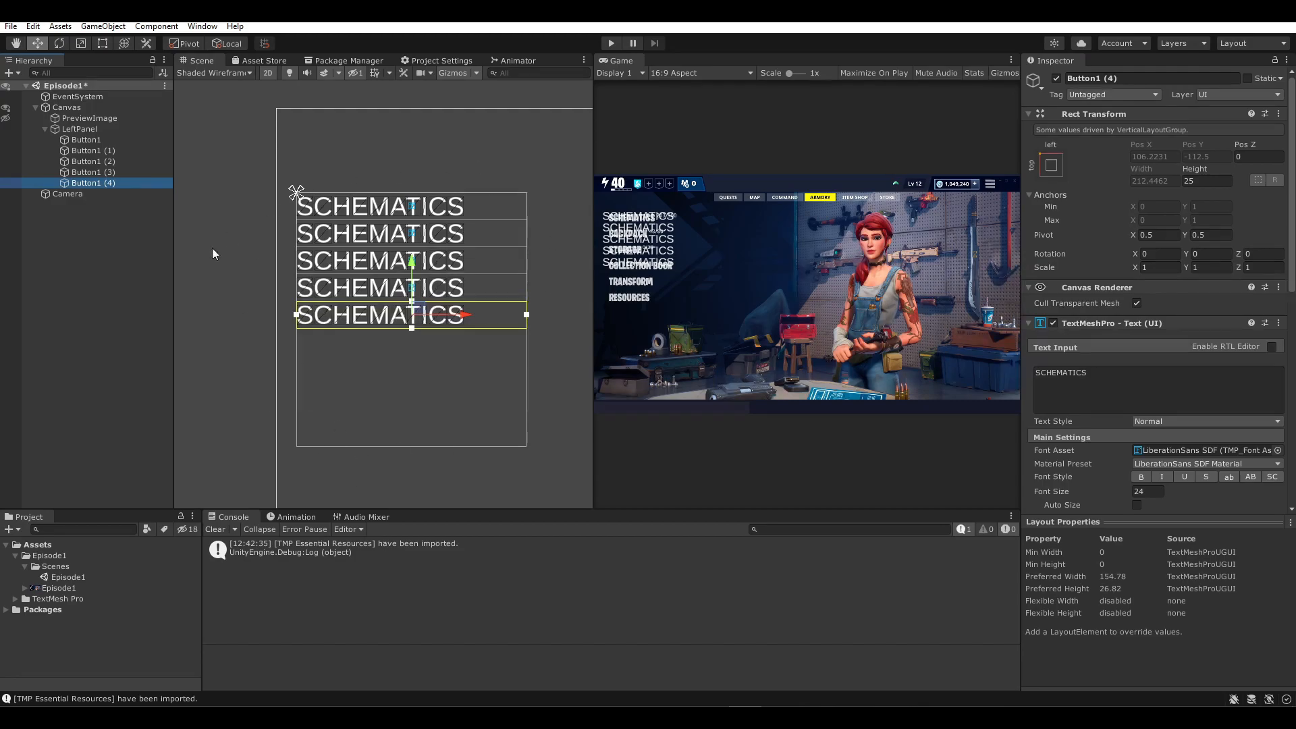
pyautogui.click(80, 129)
pyautogui.click(1197, 371)
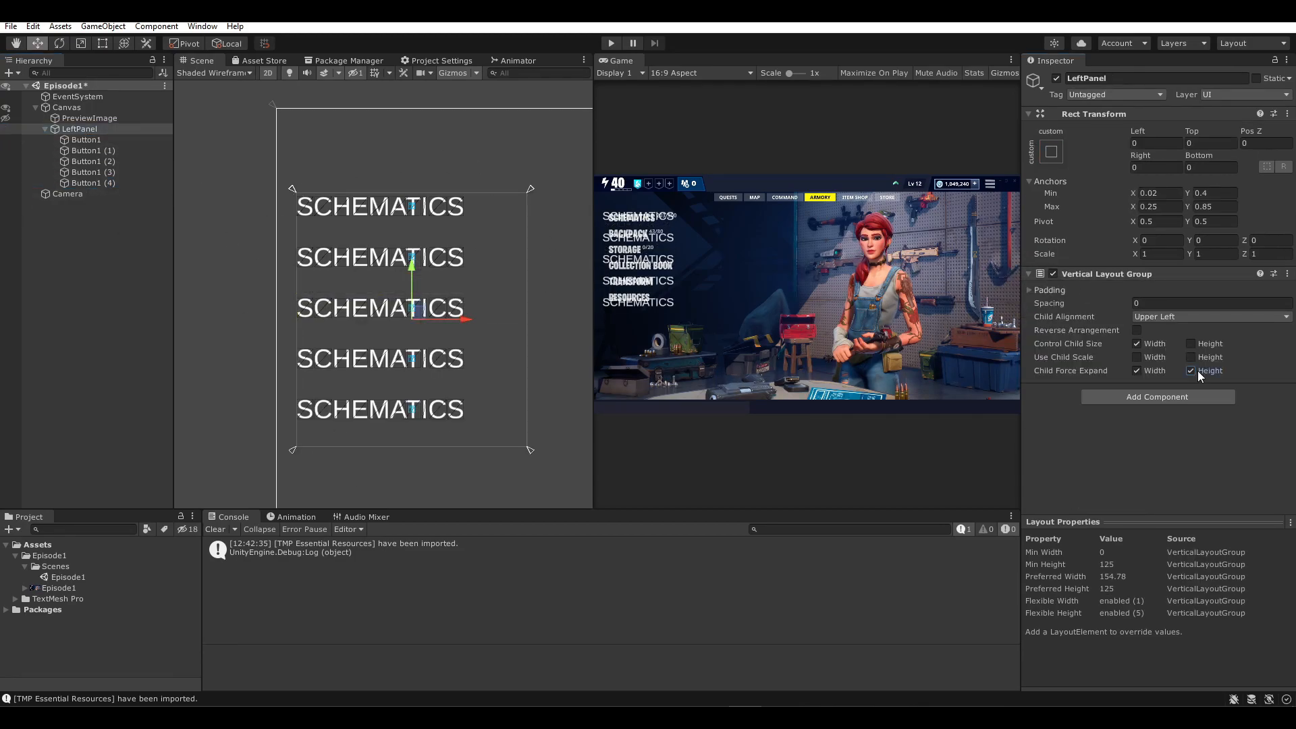
pyautogui.click(1191, 371)
pyautogui.click(1190, 371)
pyautogui.click(1196, 371)
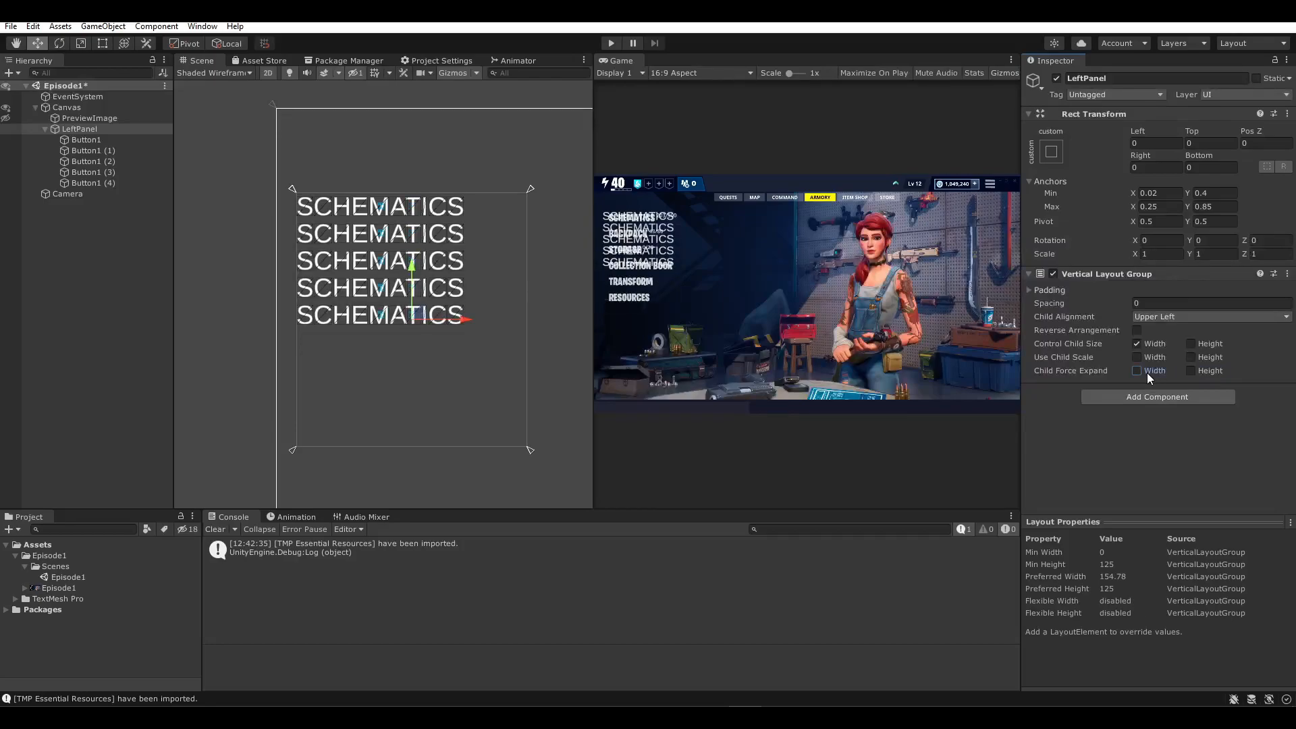
pyautogui.click(1198, 371)
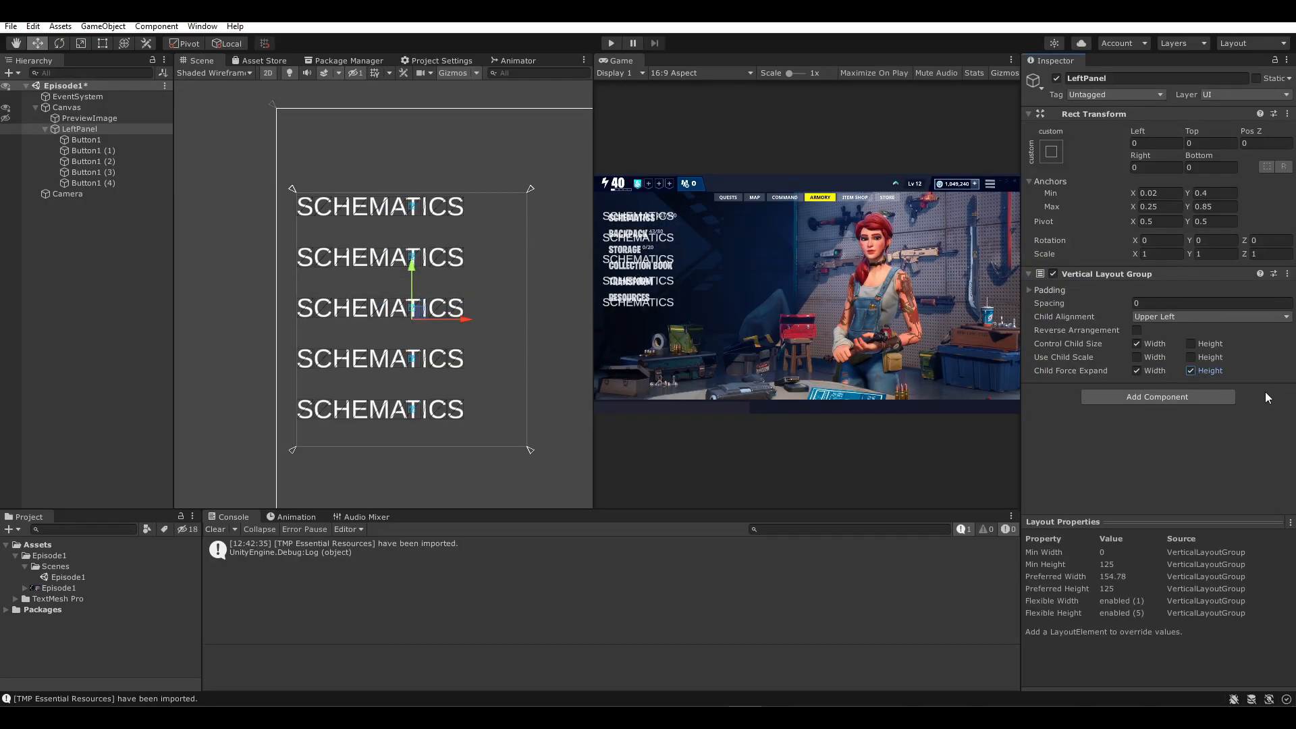
pyautogui.click(1196, 371)
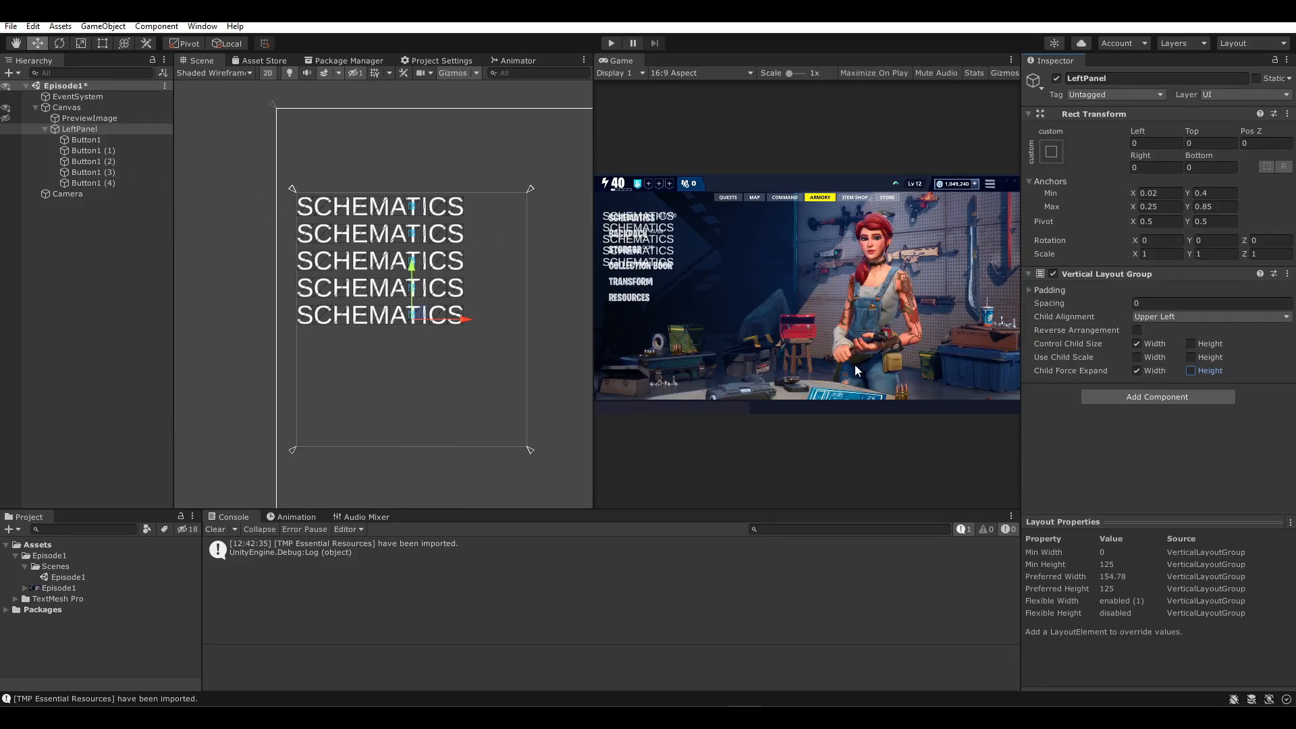
# - Make PreviewImage visible in the Scene view behind LeftPanel's buttons
pyautogui.scroll(3, 399, 316)
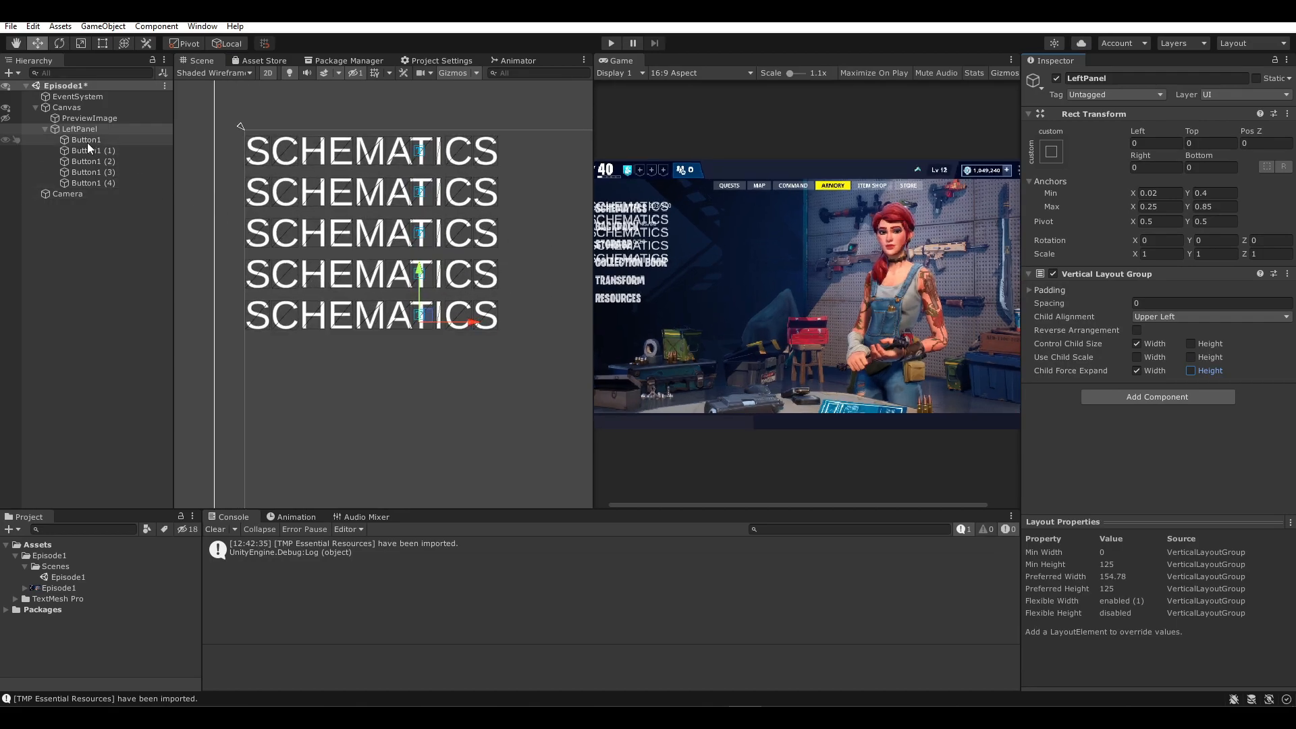
pyautogui.scroll(-4, 340, 272)
pyautogui.scroll(-2, 602, 305)
pyautogui.click(5, 121)
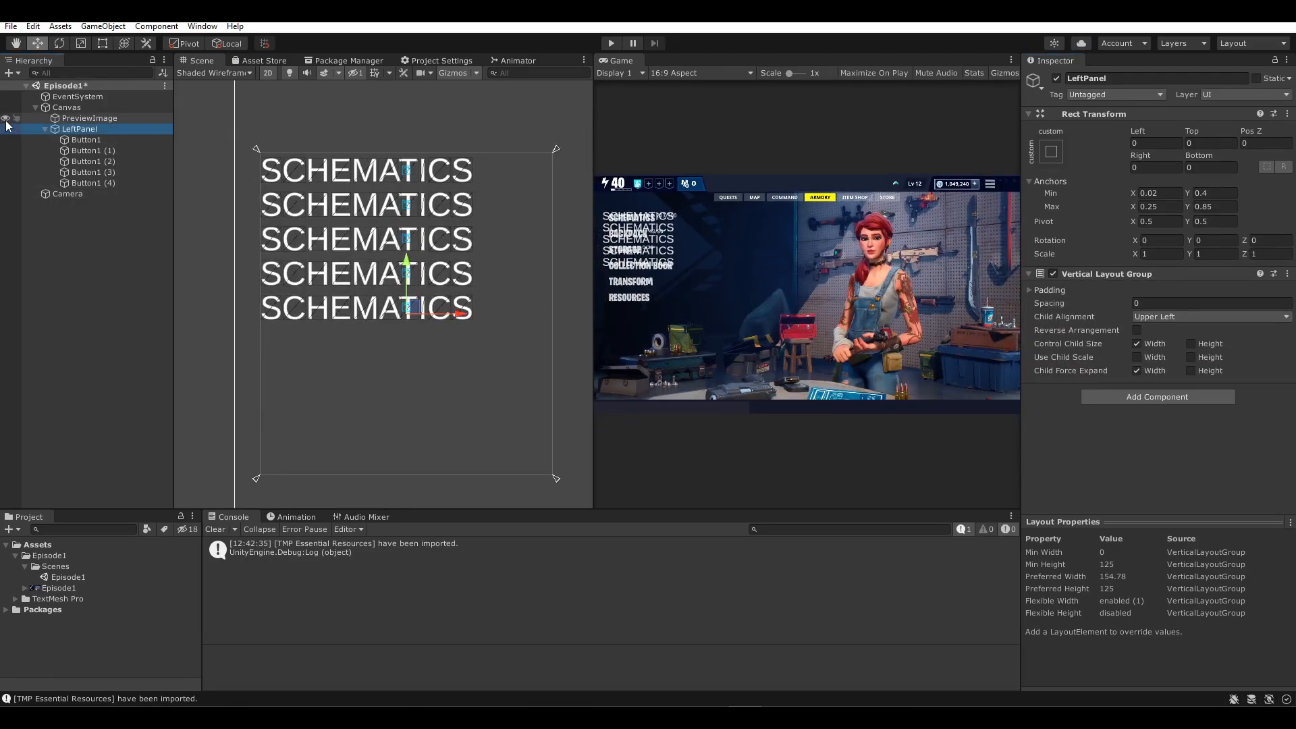
pyautogui.click(6, 119)
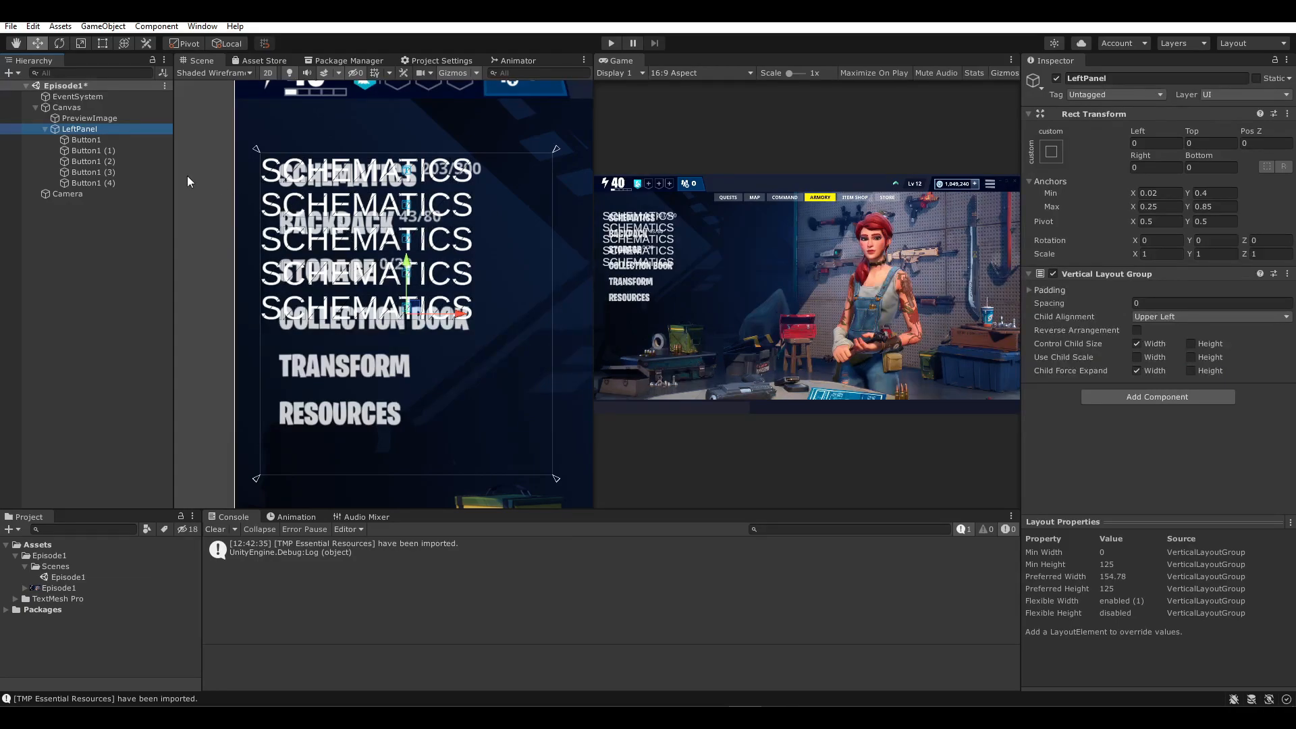
# - Set the Spacing of LeftPanel's Vertical Layout Group to 10, after trying 12 against the reference image
pyautogui.click(1152, 304)
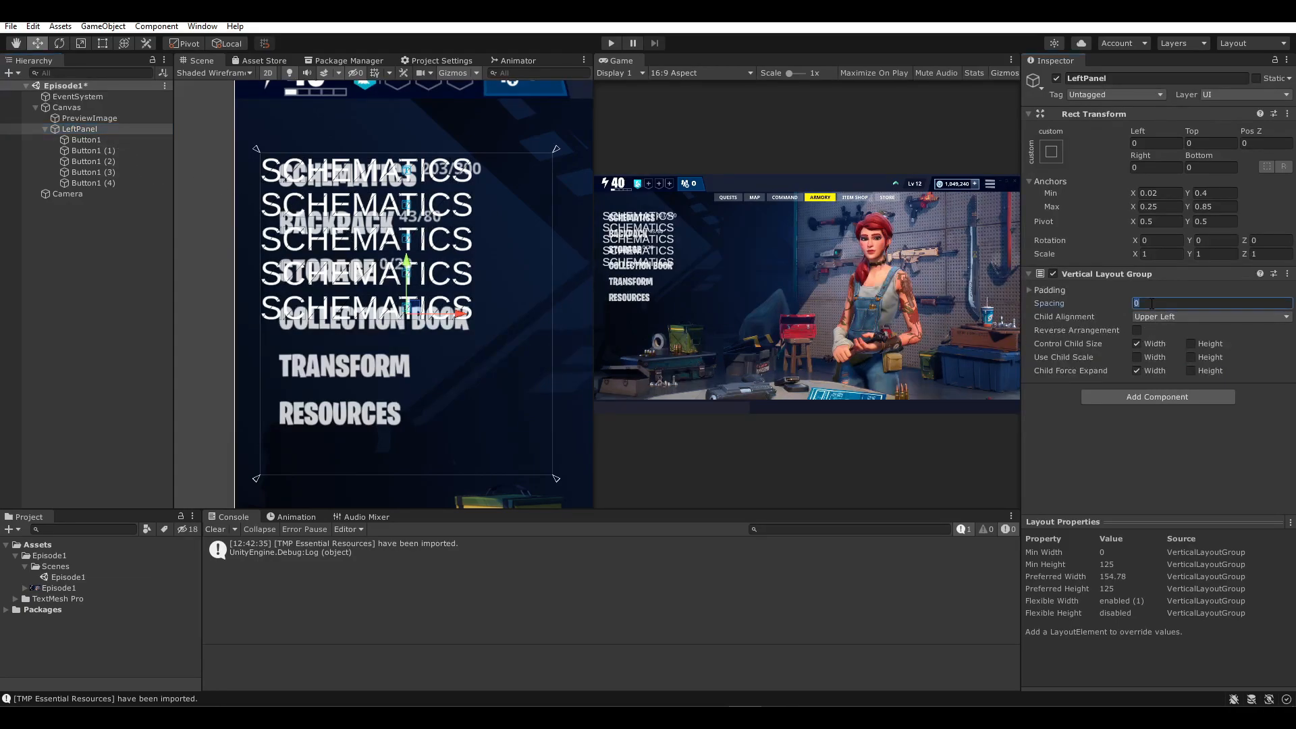
pyautogui.doubleClick(1146, 303)
pyautogui.write('10')
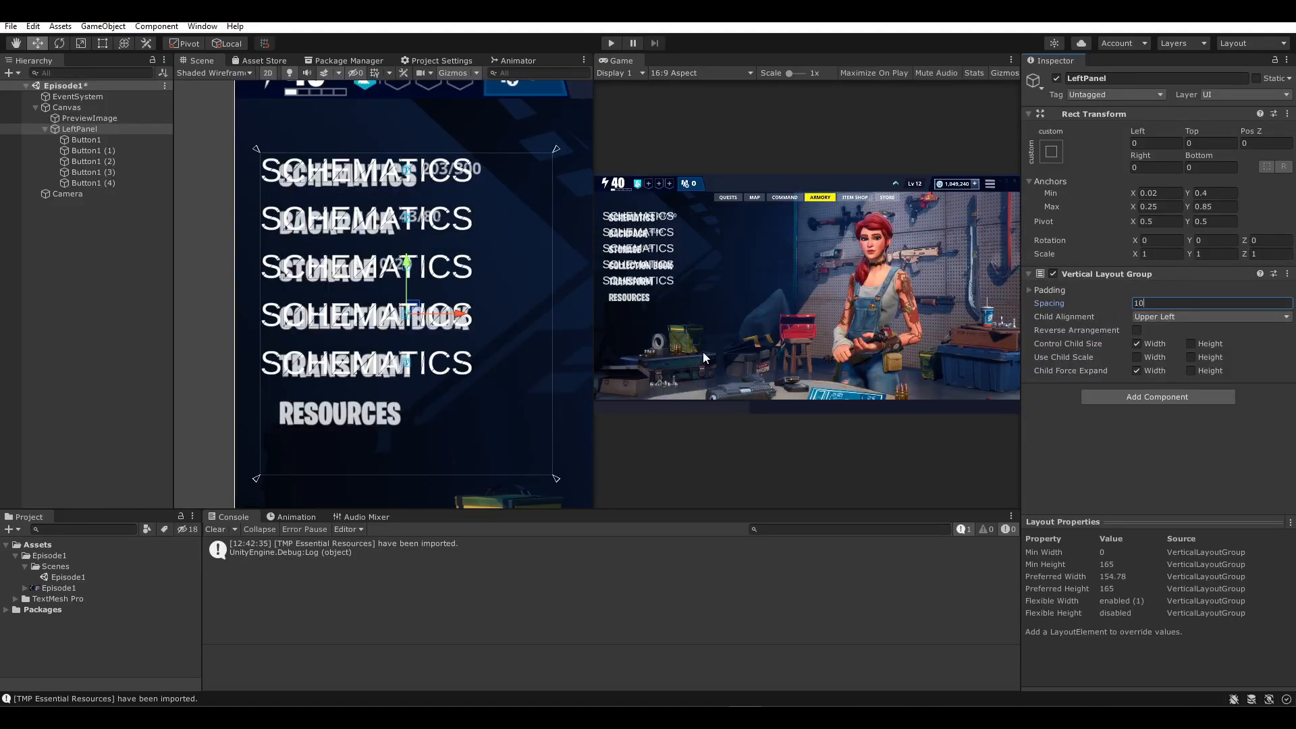
pyautogui.write('12')
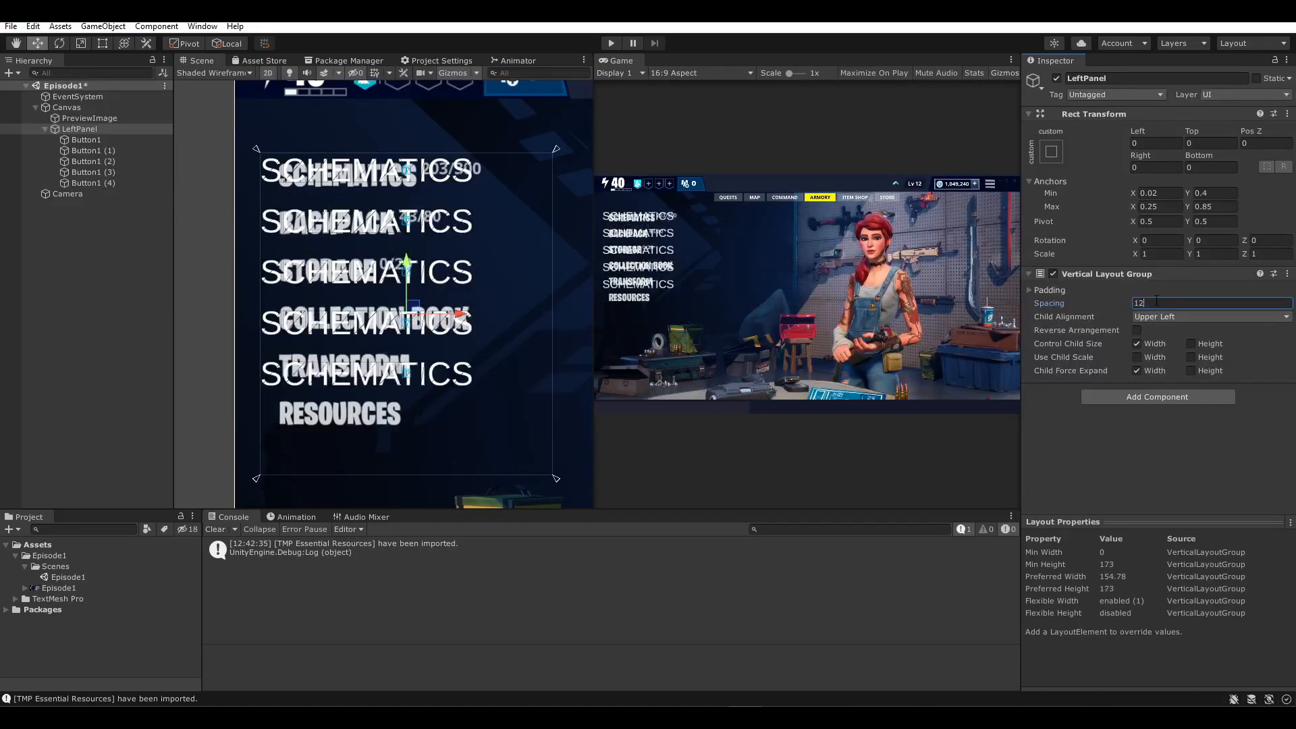
pyautogui.press('BackSpace')
pyautogui.write('0')
# - Duplicate Button1 (4) inside LeftPanel to add a sixth menu button
pyautogui.click(102, 183)
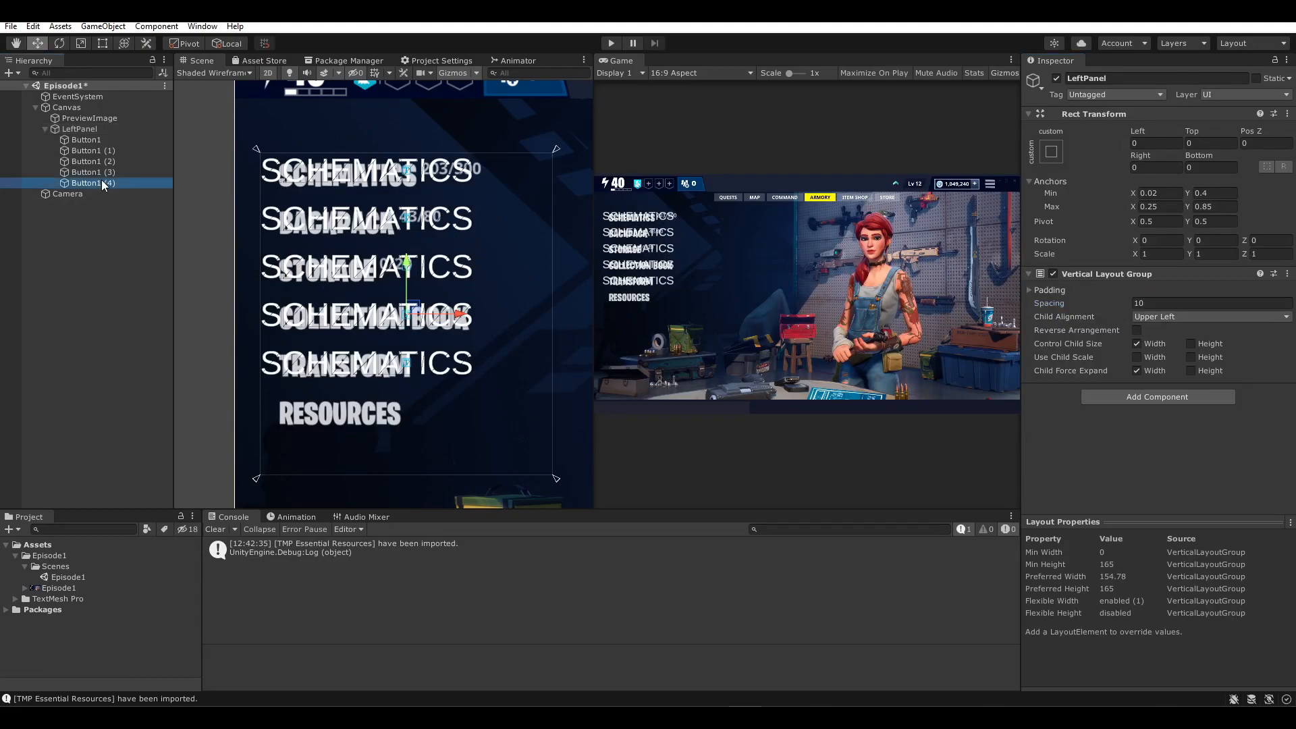
pyautogui.hotkey('ctrl', 'd')
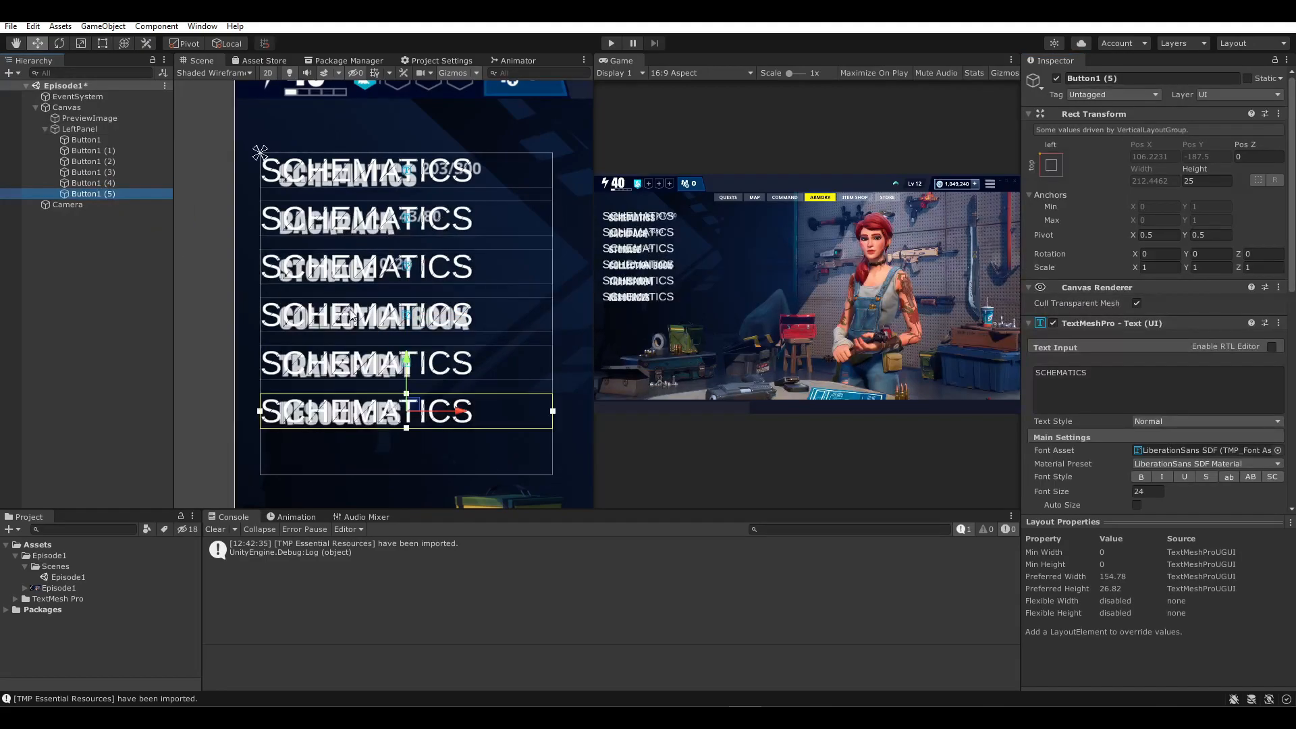
pyautogui.click(132, 140)
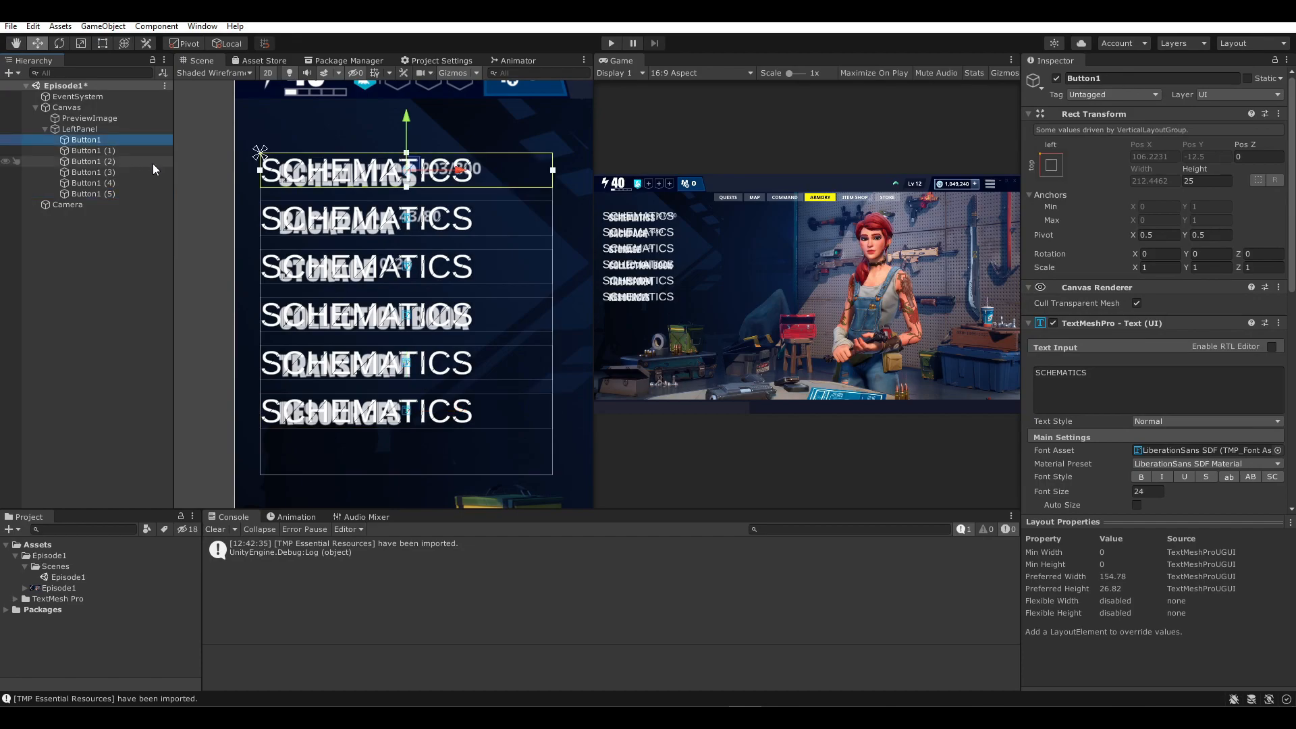
# - Rename the second button Button2 and set its text to BACKPACK, matching the reference image
pyautogui.click(120, 149)
pyautogui.press('F2')
pyautogui.write('Button2')
pyautogui.press('Return')
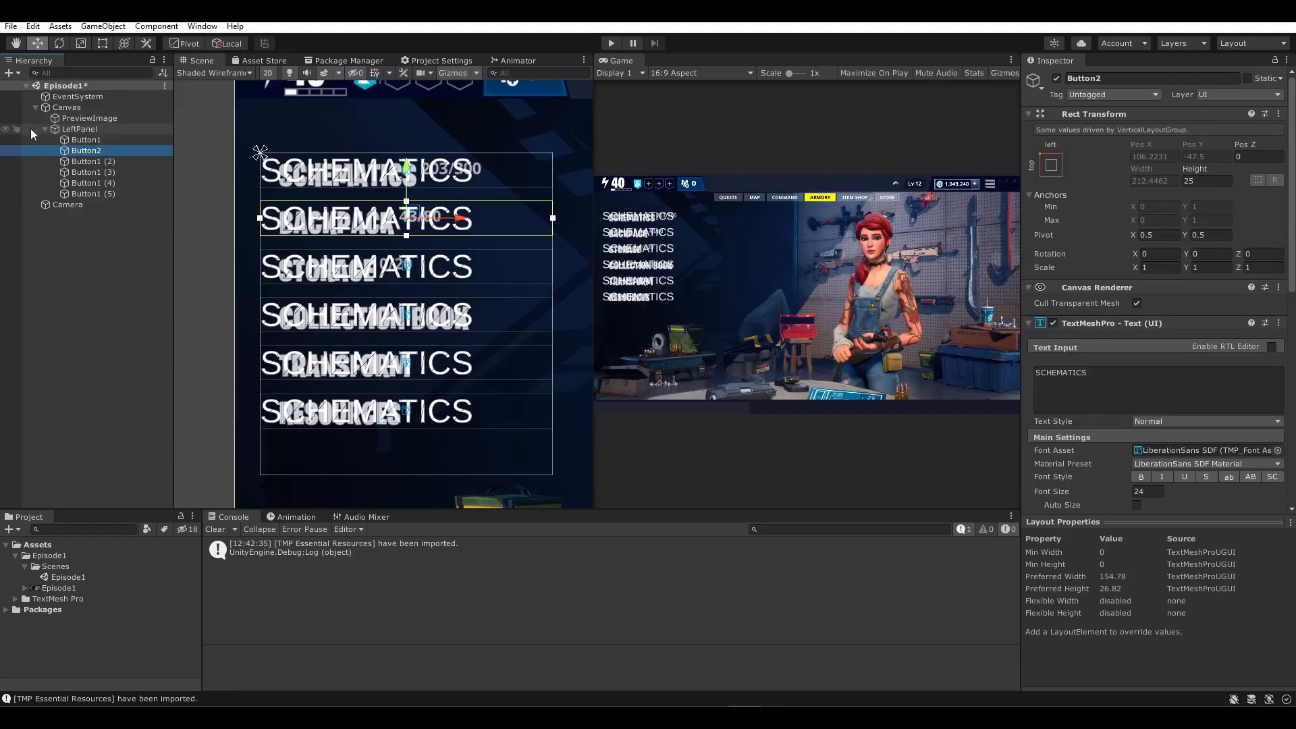
pyautogui.click(6, 129)
pyautogui.click(5, 129)
pyautogui.doubleClick(1082, 375)
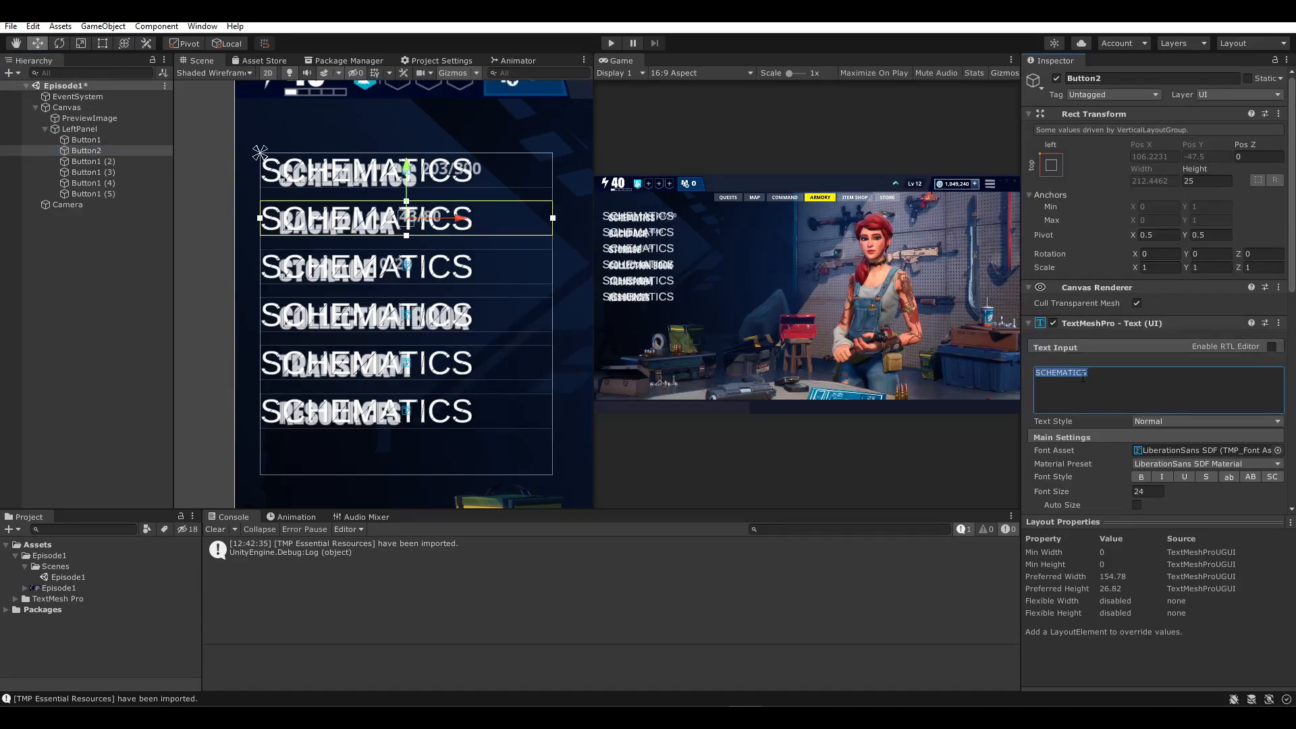
pyautogui.write('BACKPACK')
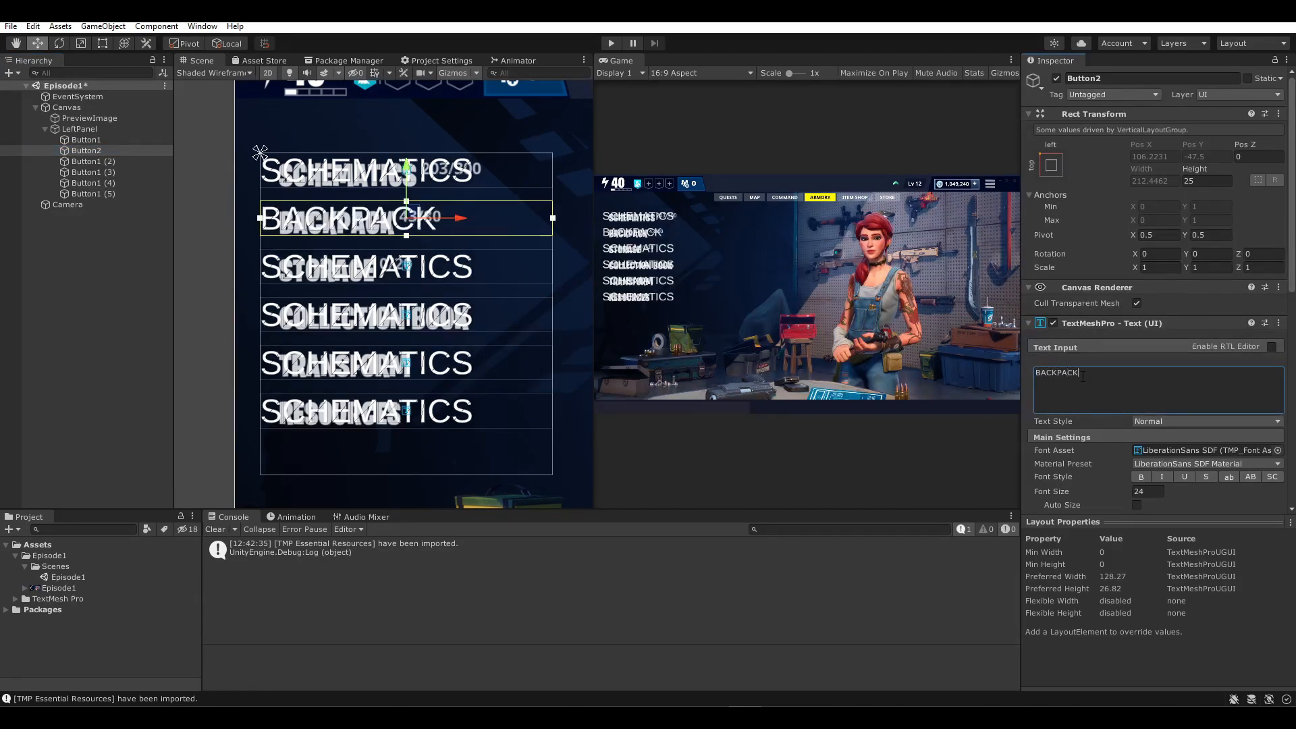
# - Set the text of Button1 (2) to STORAGE, checking the label in the reference image
pyautogui.click(86, 163)
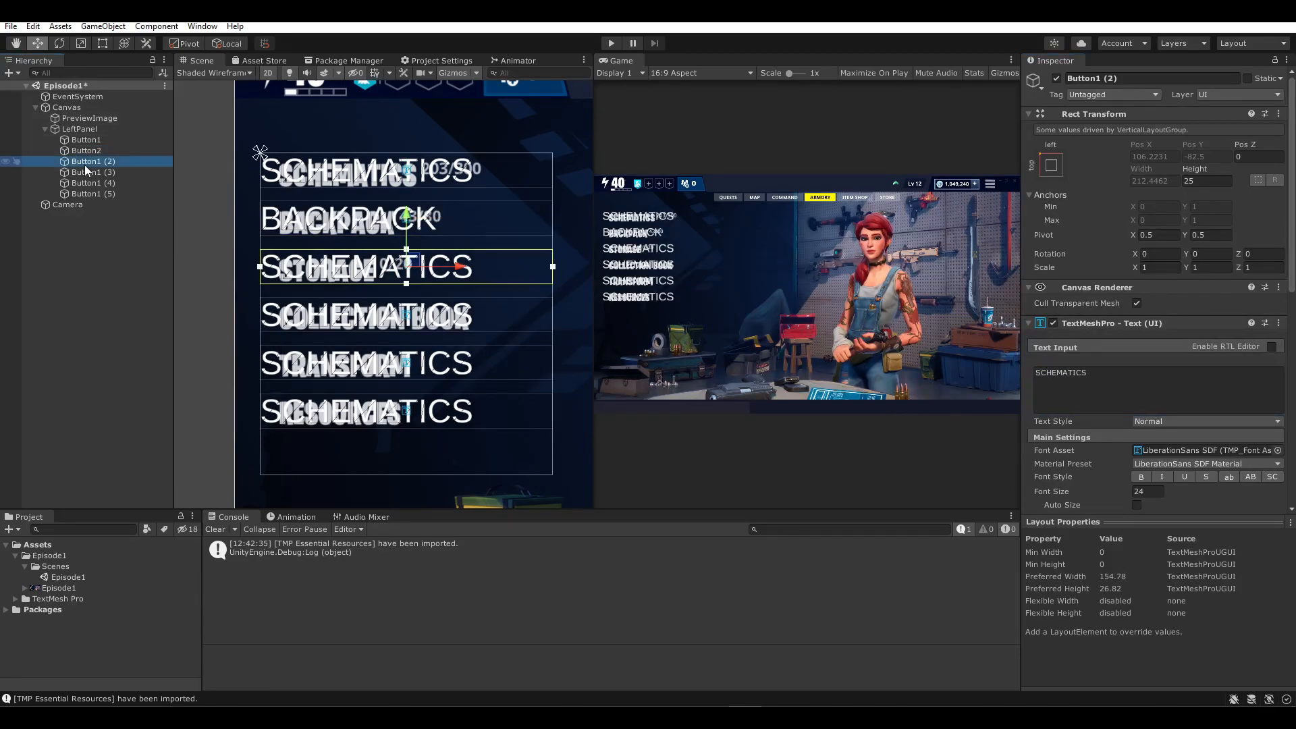
pyautogui.click(7, 161)
pyautogui.click(6, 161)
pyautogui.doubleClick(1098, 403)
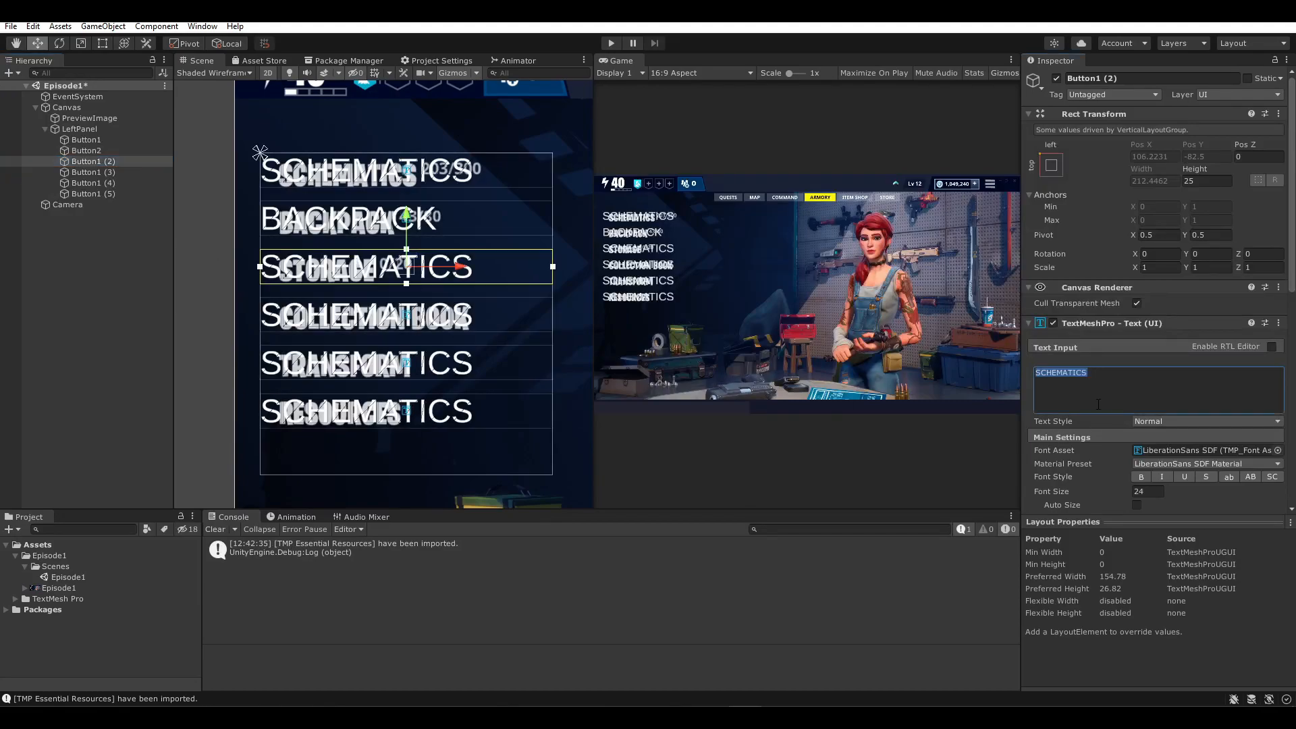
pyautogui.write('STORAGE')
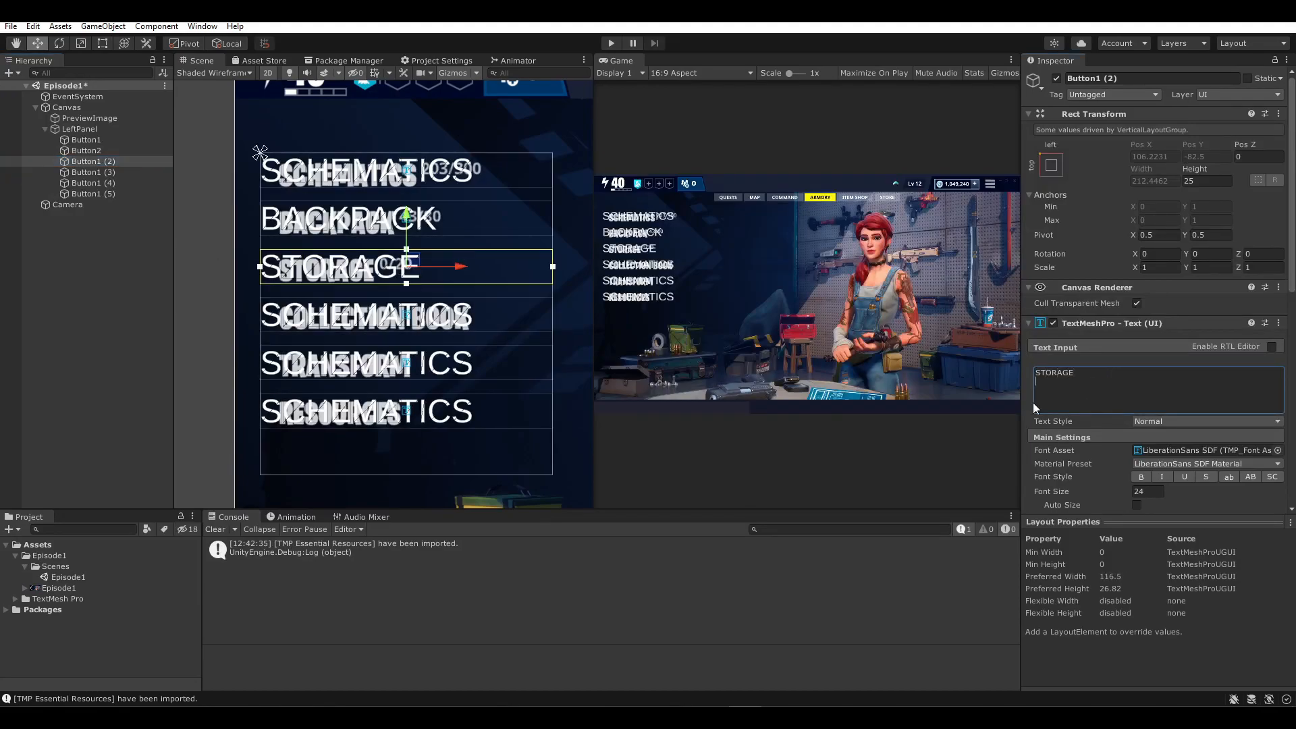
# - Set the text of Button1 (3) to COLLECTION BOOK, checking the label in the reference image
pyautogui.click(94, 173)
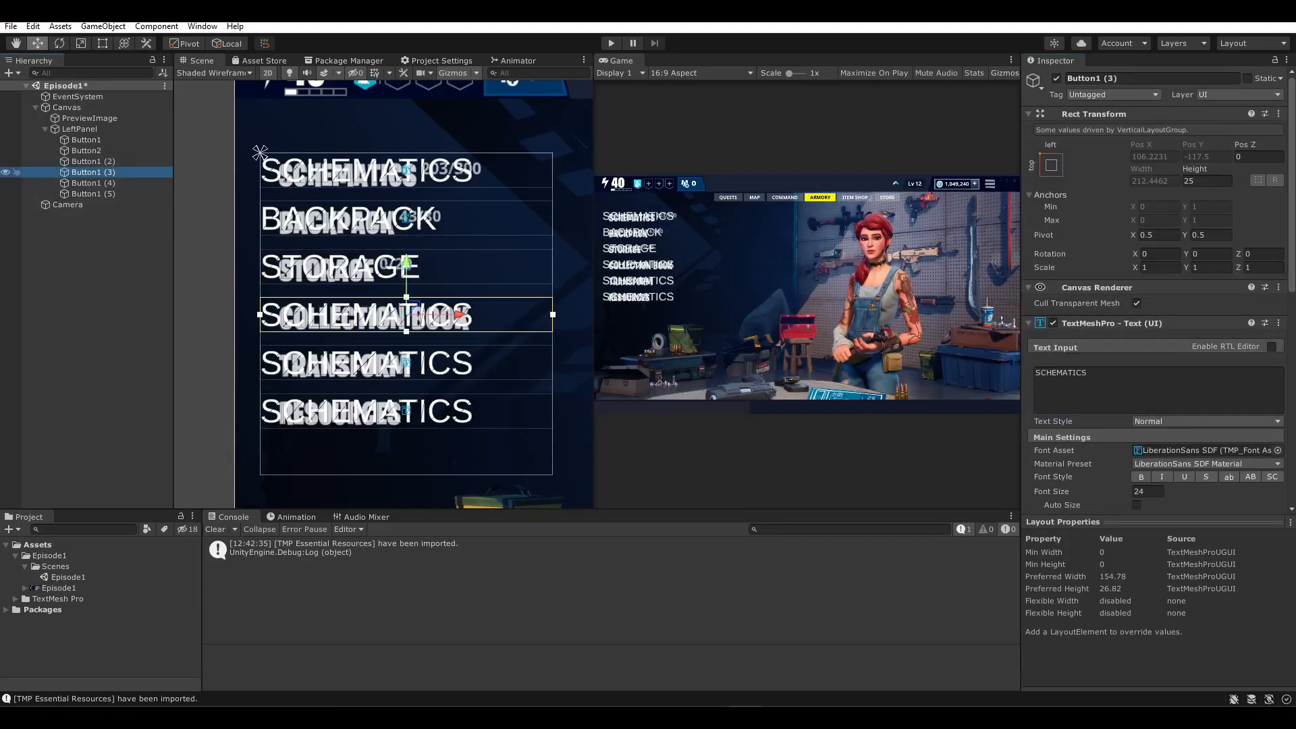
pyautogui.click(6, 172)
pyautogui.click(6, 172)
pyautogui.doubleClick(1113, 373)
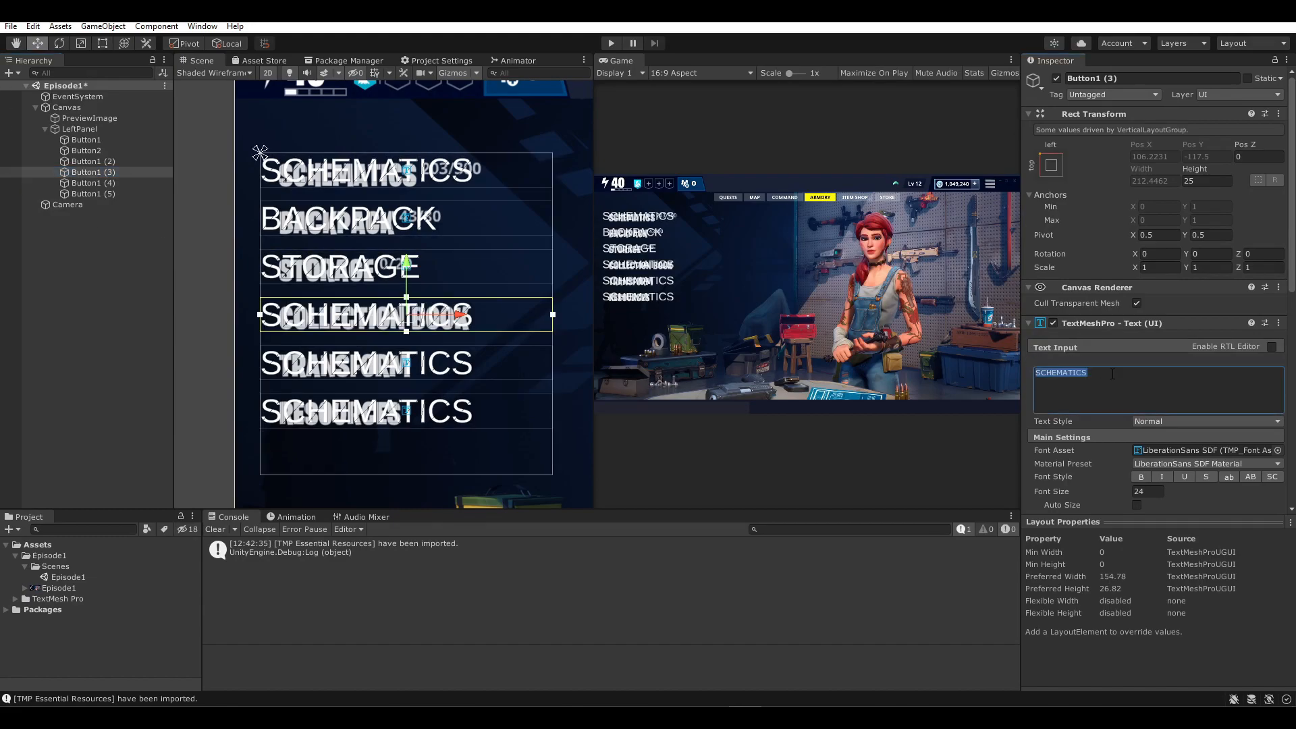
pyautogui.write('COLLEC')
pyautogui.write('BOOK')
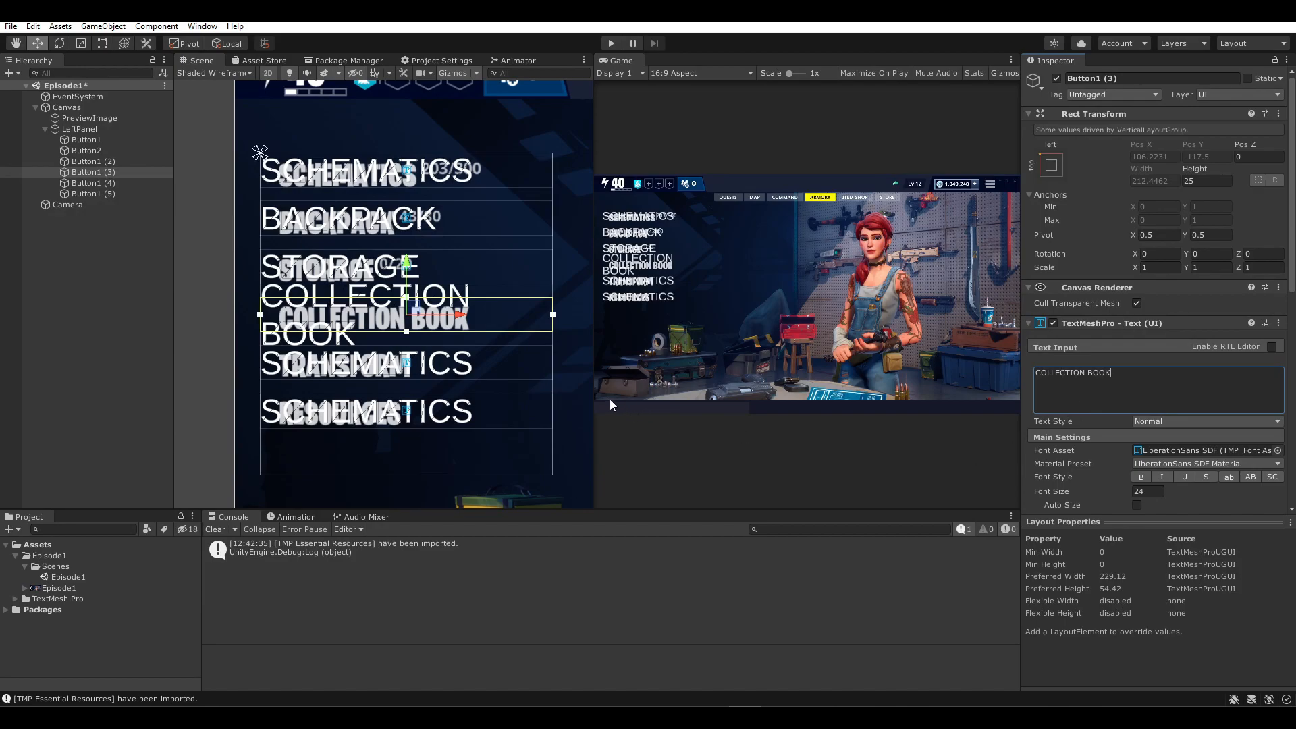
# - Set the font size of all six buttons in LeftPanel to 20
pyautogui.click(123, 193)
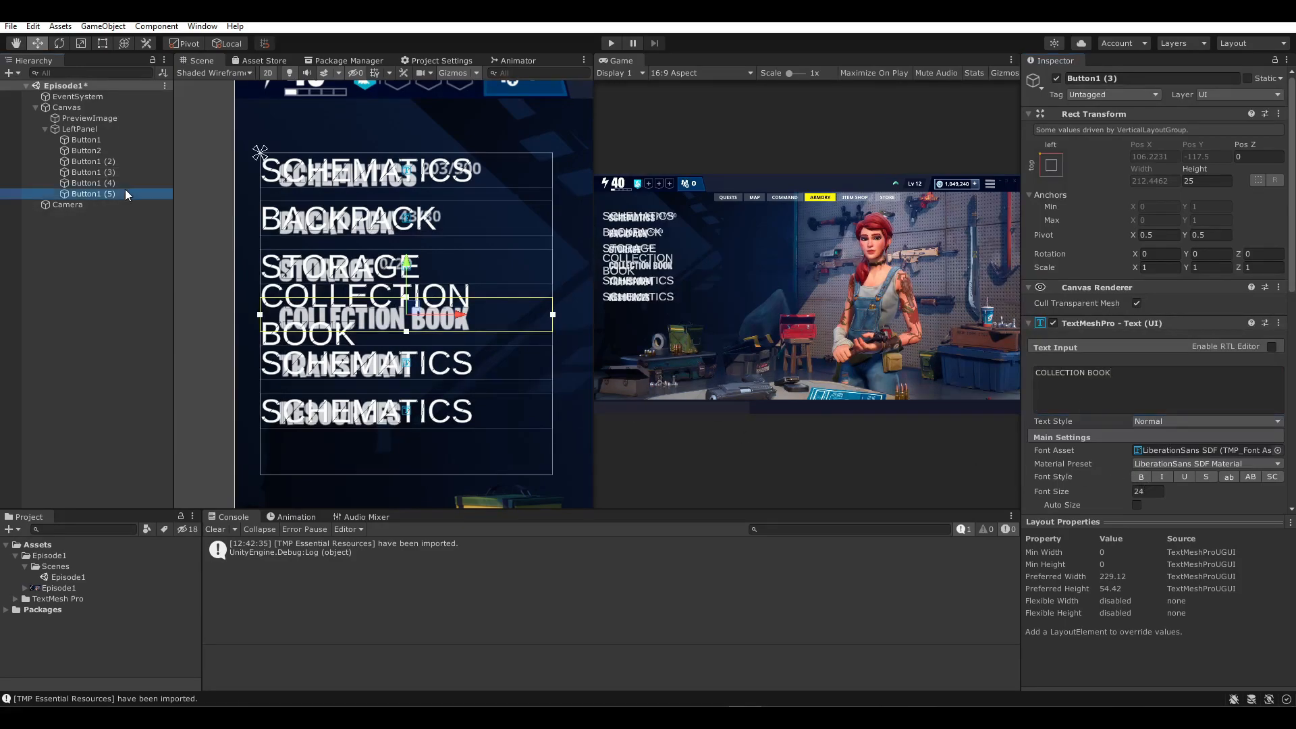
pyautogui.keyDown('shift'); pyautogui.click(102, 140); pyautogui.keyUp('shift')
pyautogui.click(1147, 491)
pyautogui.write('20')
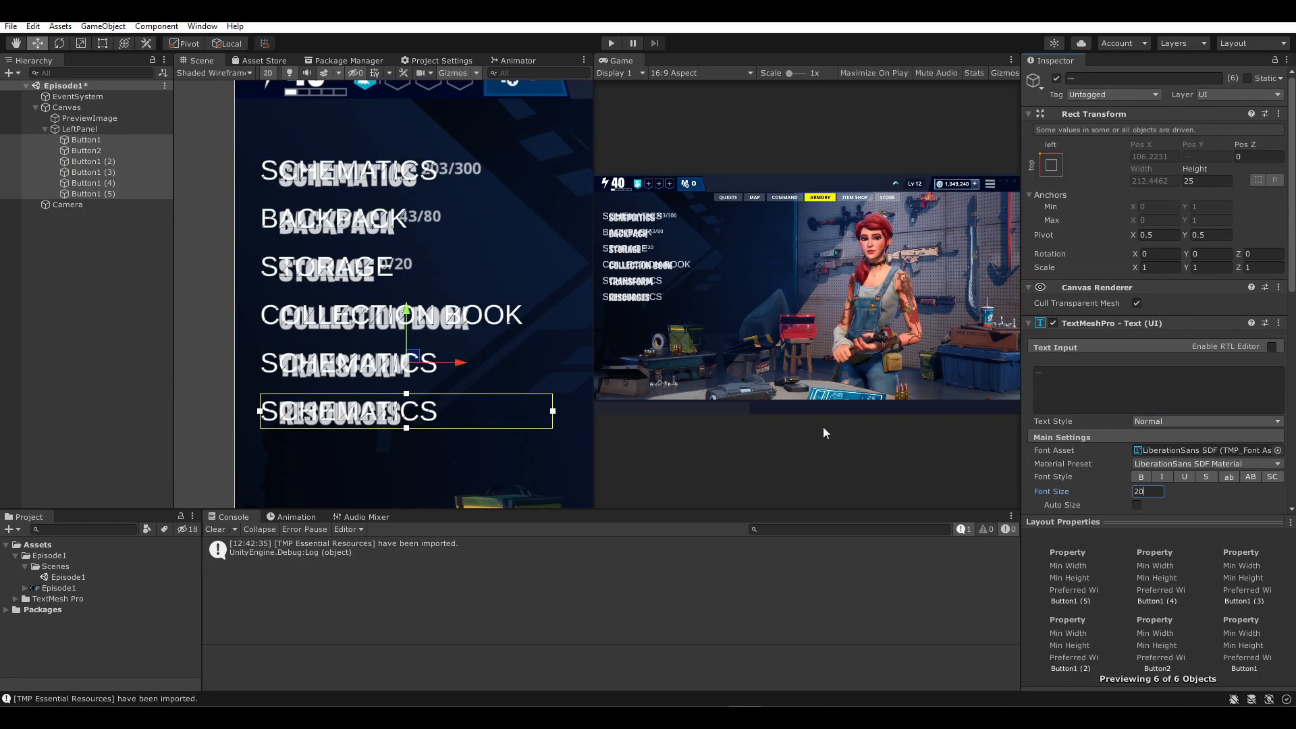
# - Rename the third and fourth buttons in LeftPanel Button3 and Button4
pyautogui.click(87, 169)
pyautogui.click(92, 162)
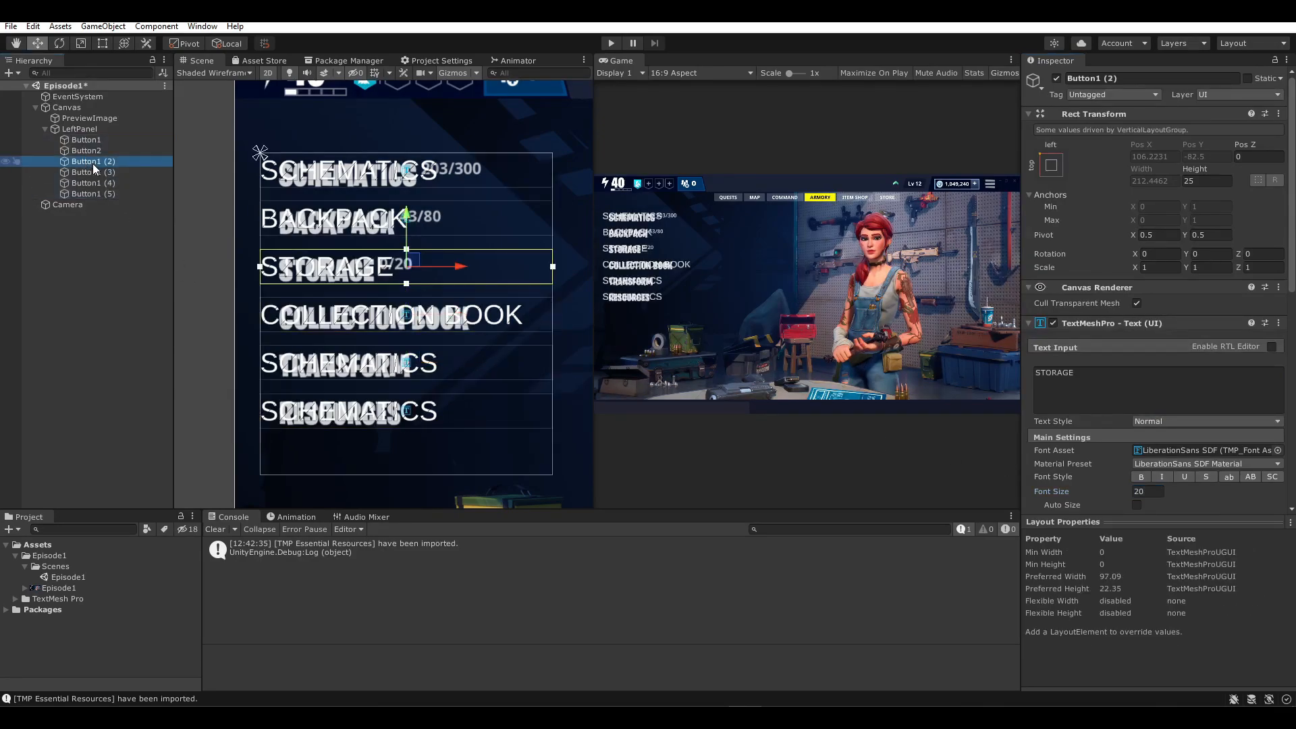
pyautogui.write('Bittn')
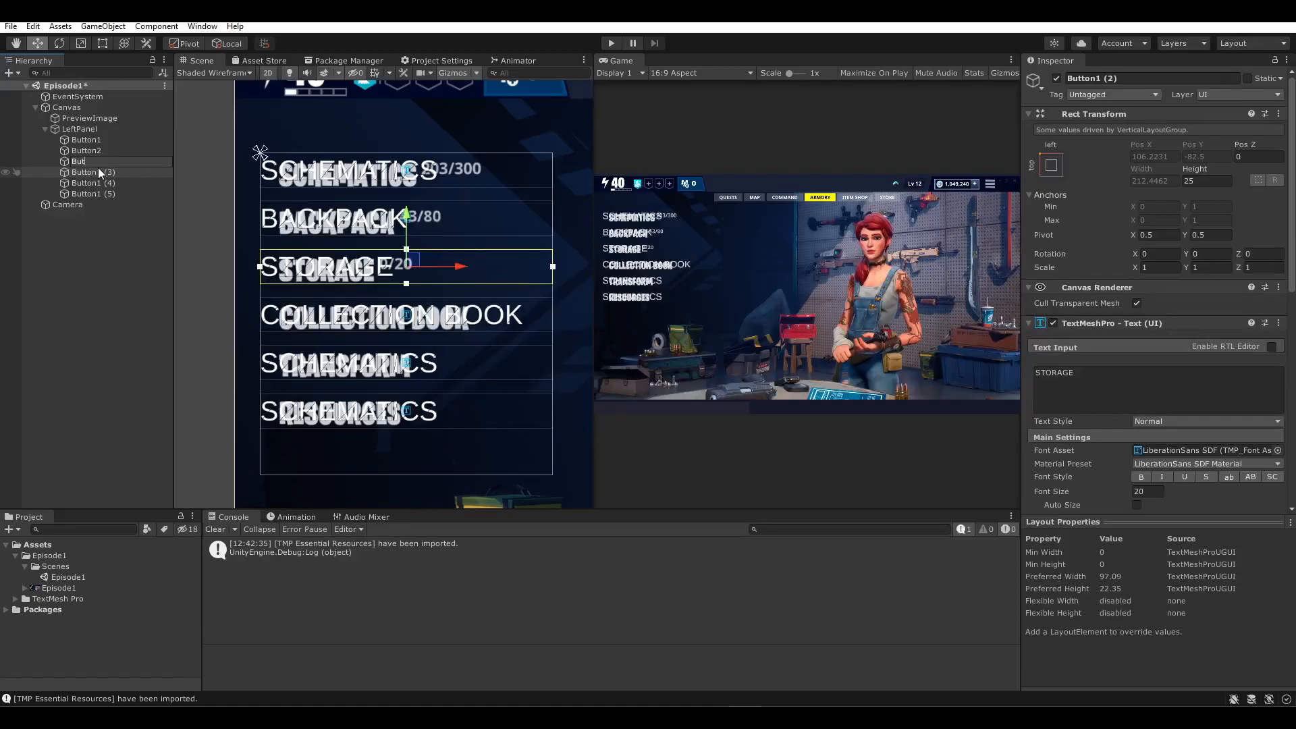
pyautogui.press('Return')
pyautogui.press('Down')
pyautogui.press('F2')
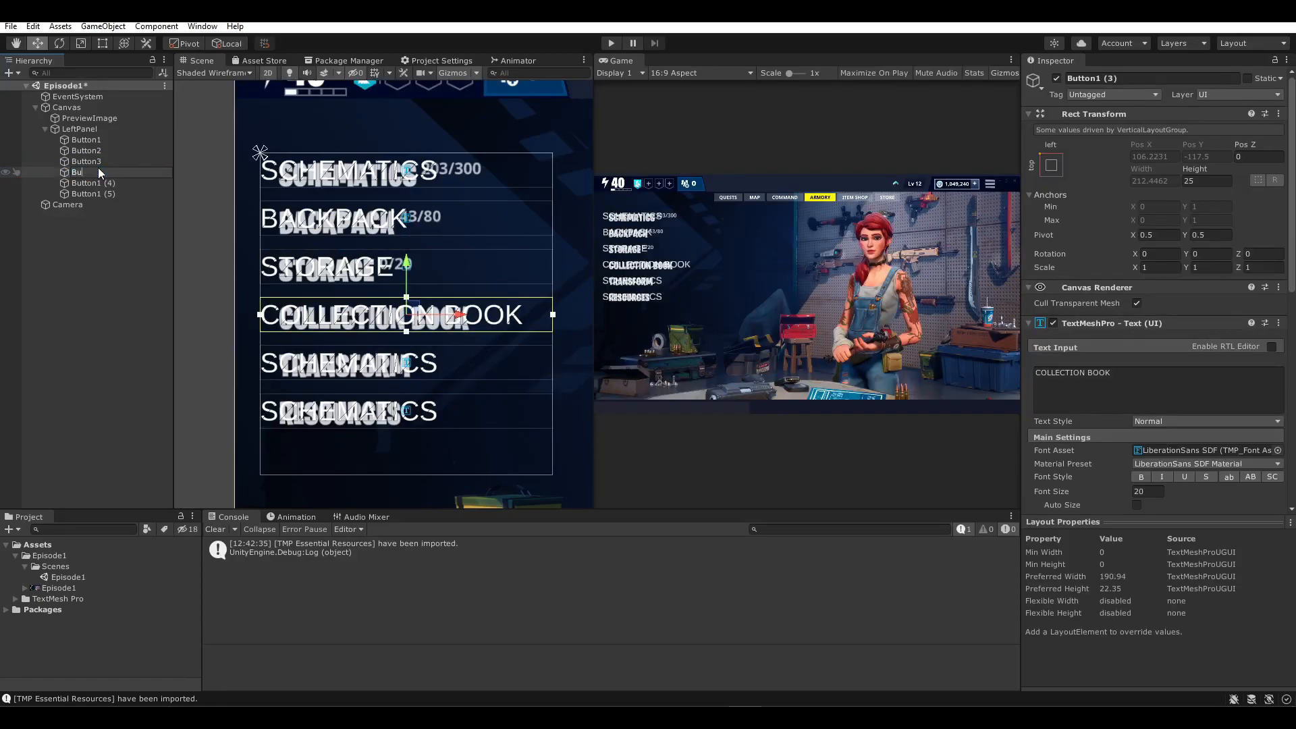
pyautogui.write('Button4')
pyautogui.press('Return')
# - Rename the fifth and sixth buttons in LeftPanel Button5 and Button6
pyautogui.press('Down')
pyautogui.press('F2')
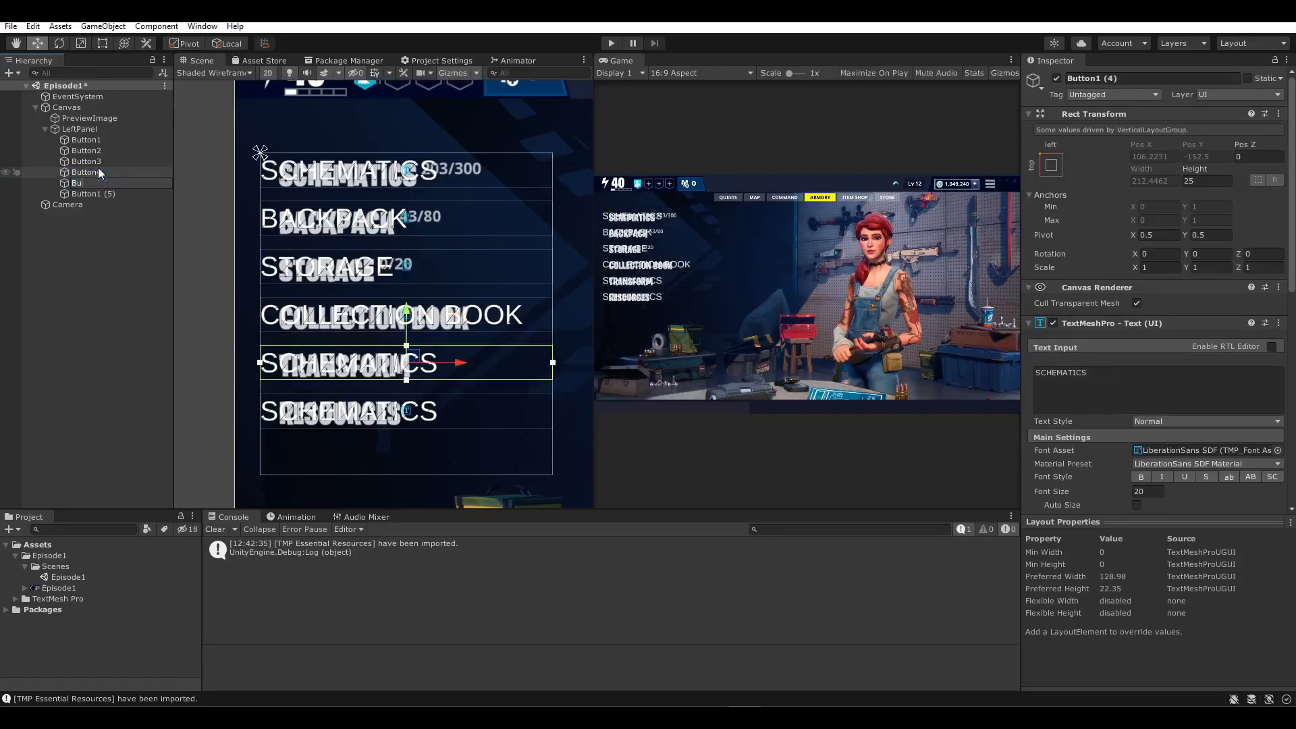
pyautogui.write('Button5')
pyautogui.press('Return')
pyautogui.press('Down')
pyautogui.press('F2')
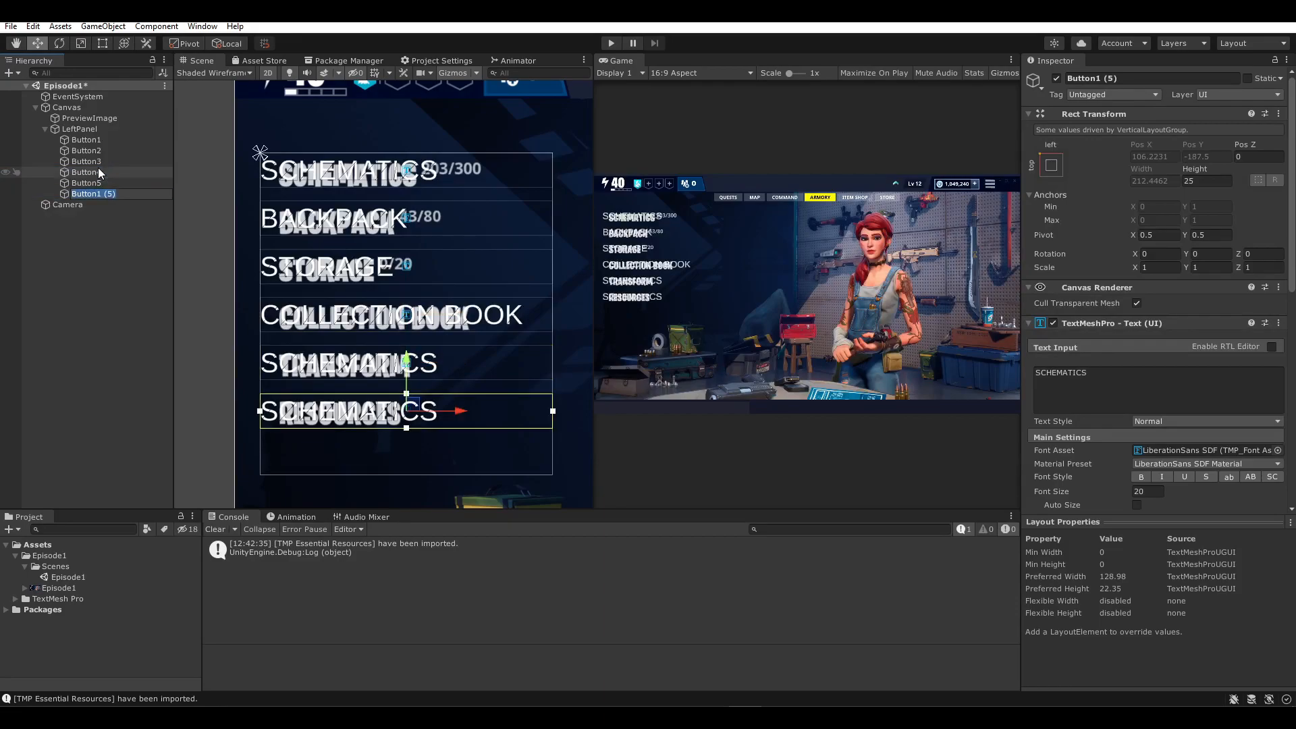
pyautogui.write('Button6')
pyautogui.press('Return')
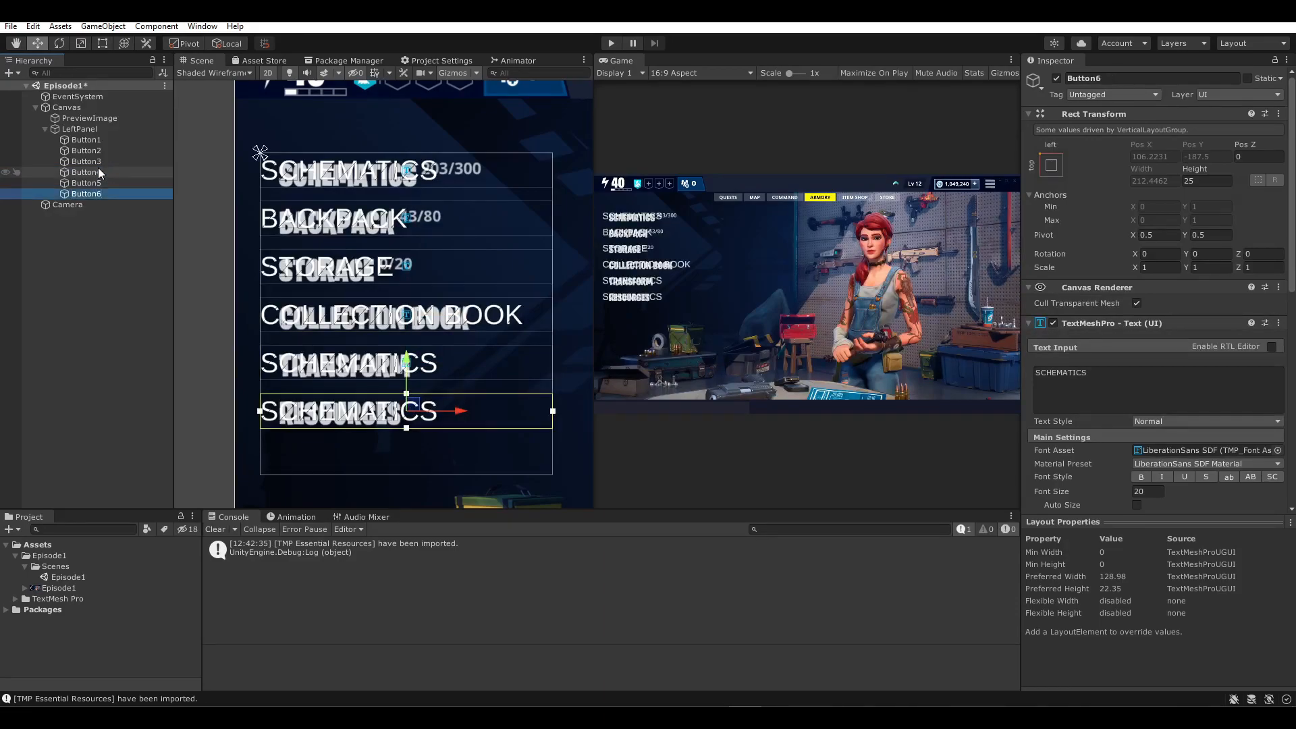
# - Set the text of Button5 to TRANSFORM, checking the label in the reference image
pyautogui.press('Up')
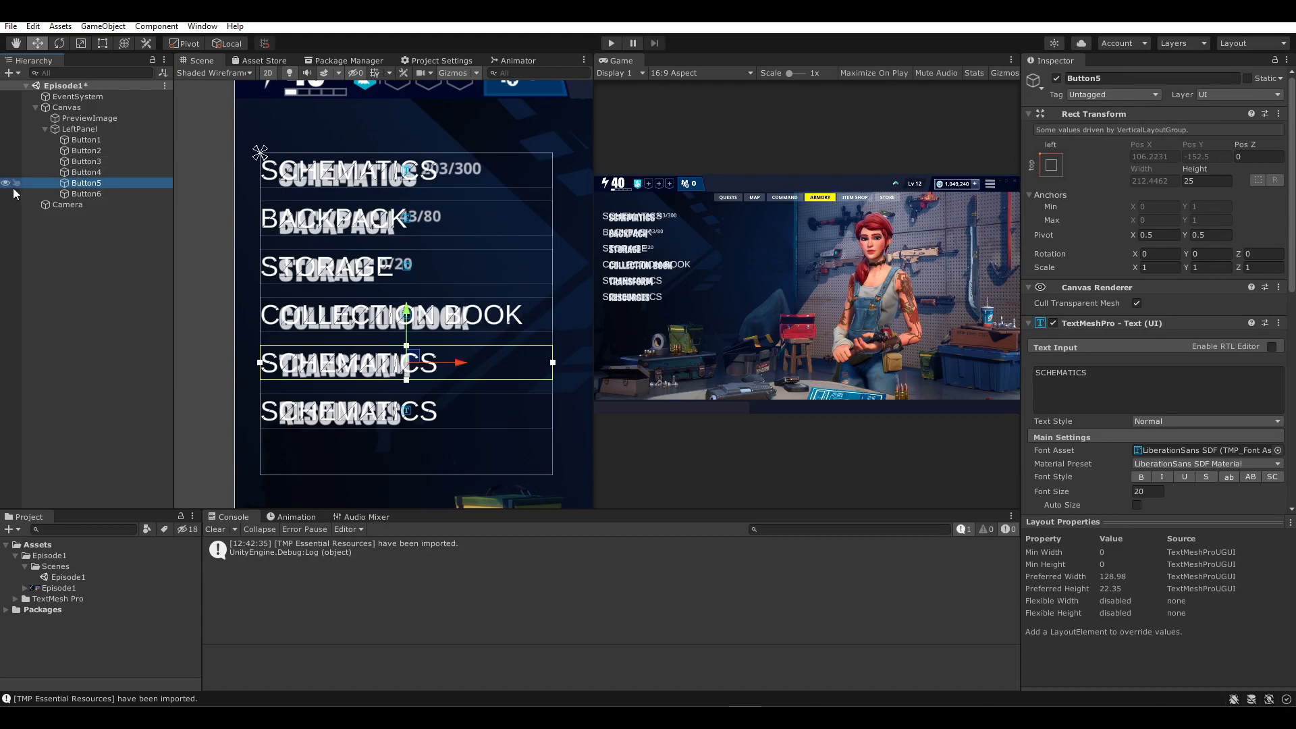
pyautogui.click(7, 184)
pyautogui.click(6, 184)
pyautogui.click(1088, 372)
pyautogui.write('TRANSOFM')
pyautogui.press('BackSpace')
pyautogui.press('BackSpace')
pyautogui.press('BackSpace')
pyautogui.write('FORM')
# - Set the text of Button6 to RESOURCES, checking the label in the reference image
pyautogui.click(85, 194)
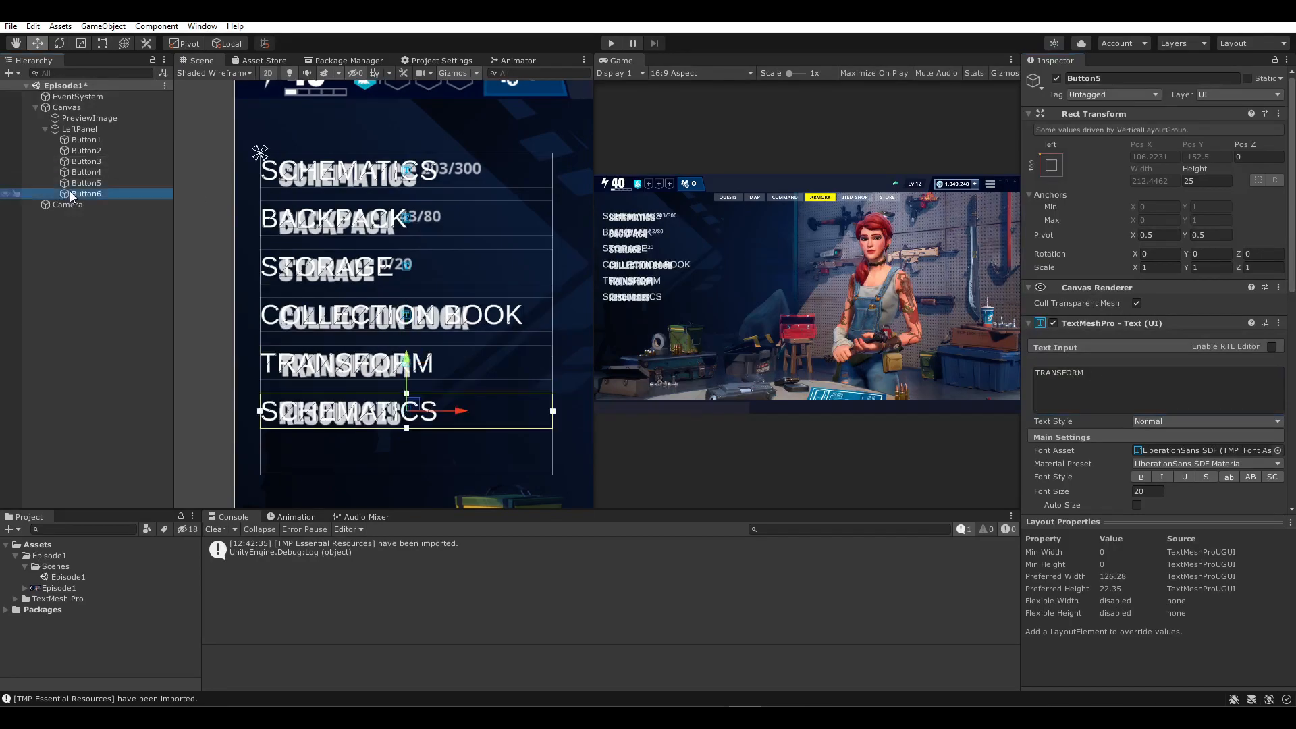
pyautogui.click(6, 195)
pyautogui.click(6, 194)
pyautogui.click(1125, 385)
pyautogui.write('RESOURCES')
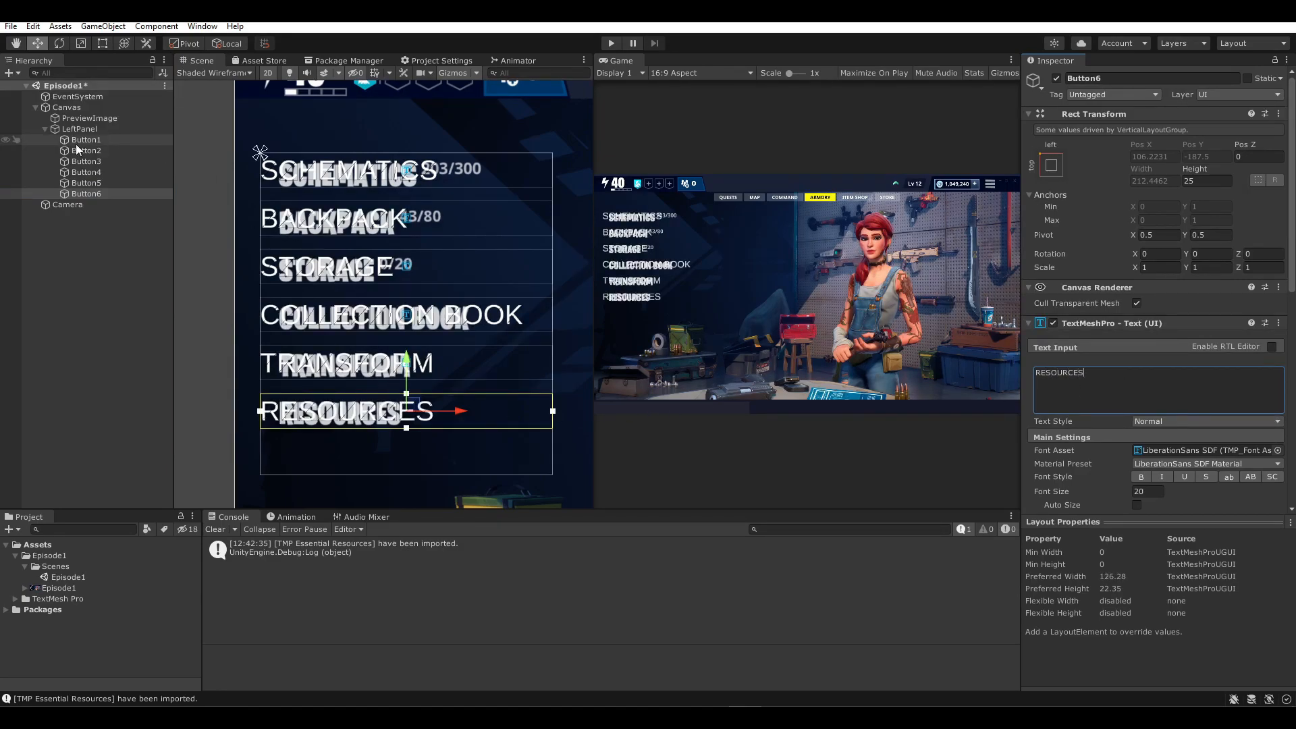
# - Hide PreviewImage in the scene to inspect the six menu labels on their own, and show it again
pyautogui.click(6, 118)
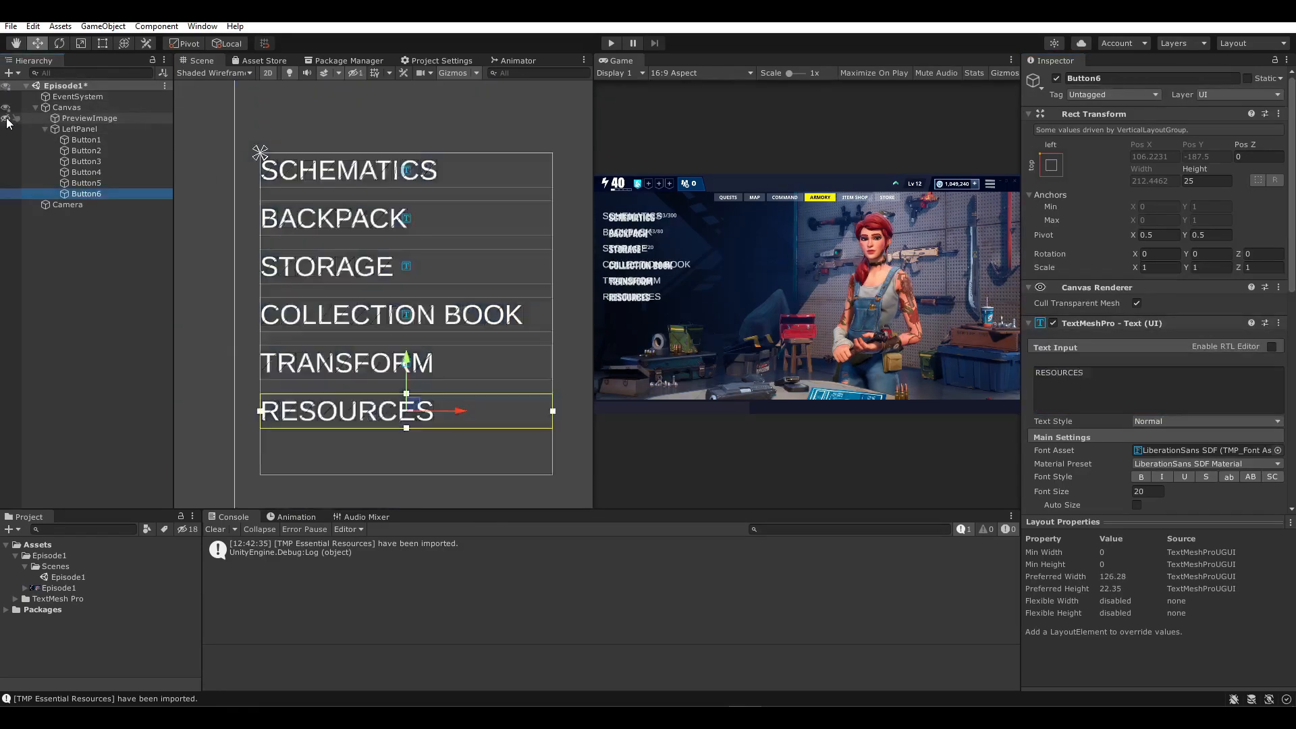
pyautogui.click(236, 351)
pyautogui.scroll(-2, 361, 334)
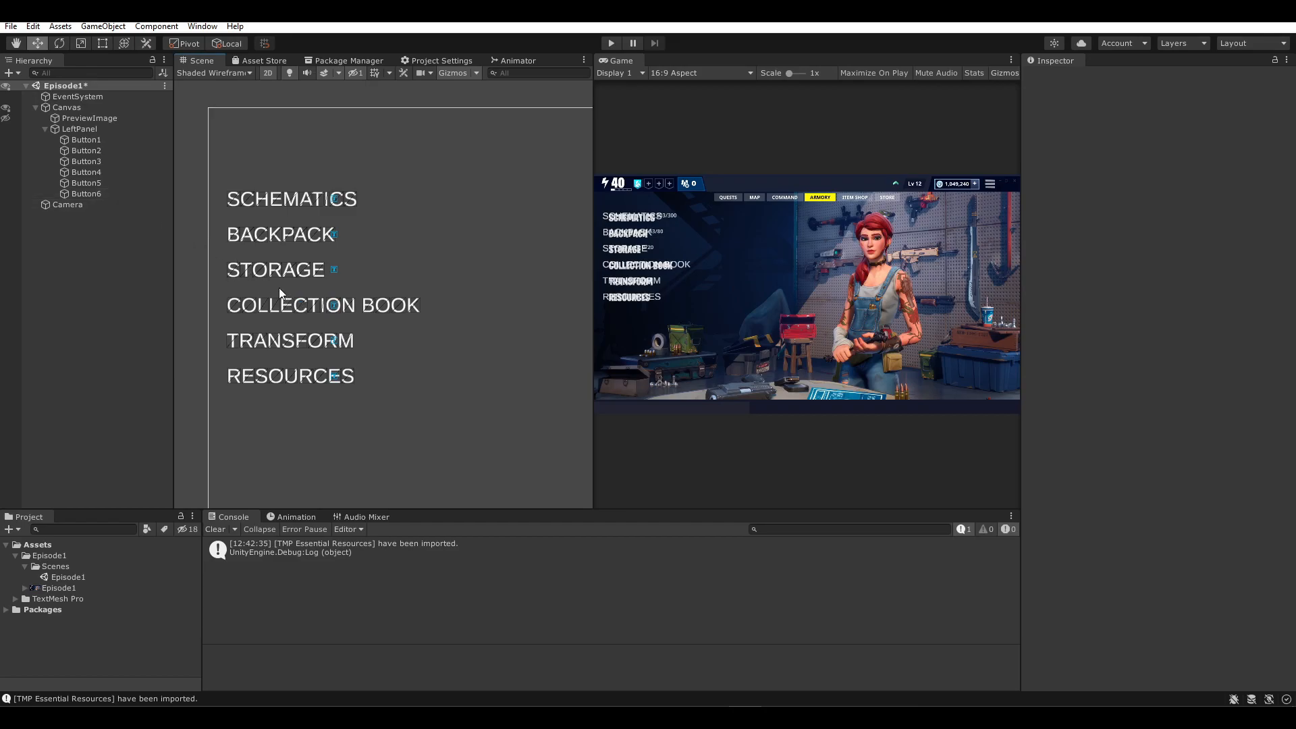
pyautogui.click(6, 129)
pyautogui.click(6, 129)
pyautogui.click(7, 119)
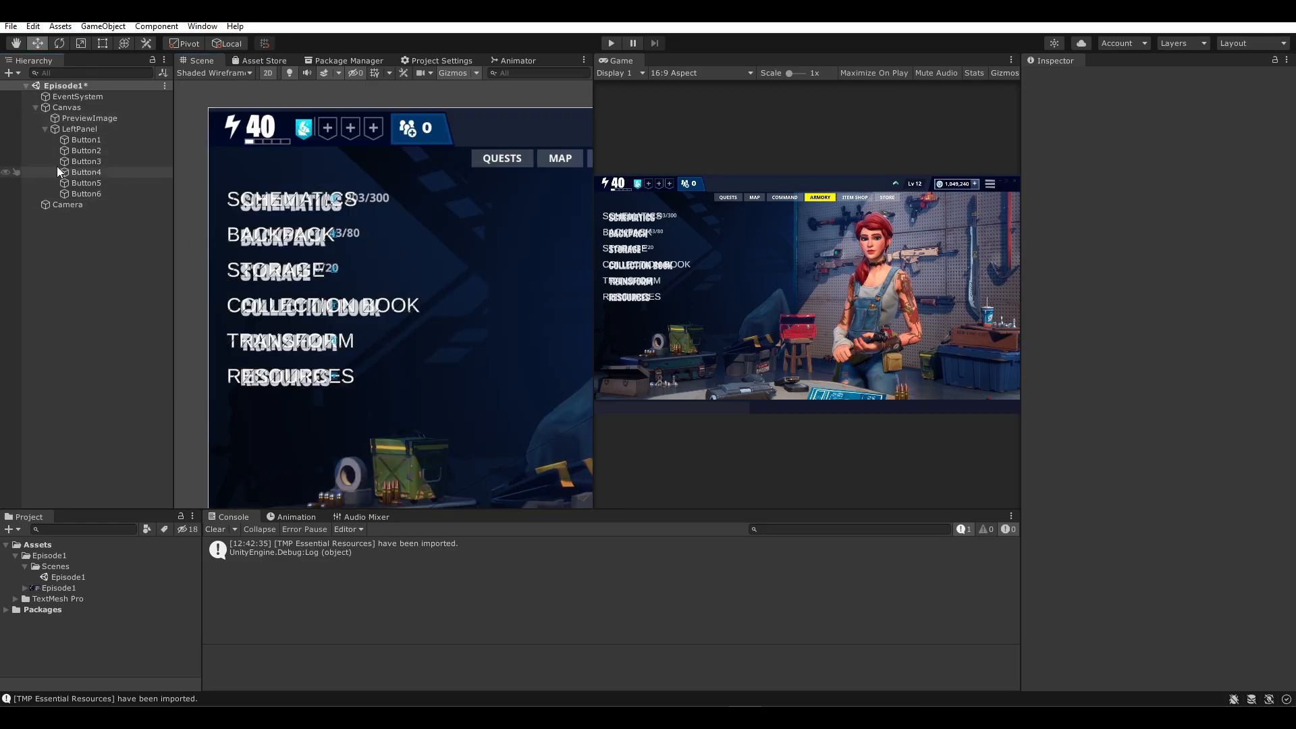
# - Set LeftPanel's minimum X anchor to 0.025 and its Left offset to 0
pyautogui.click(59, 125)
pyautogui.click(1161, 193)
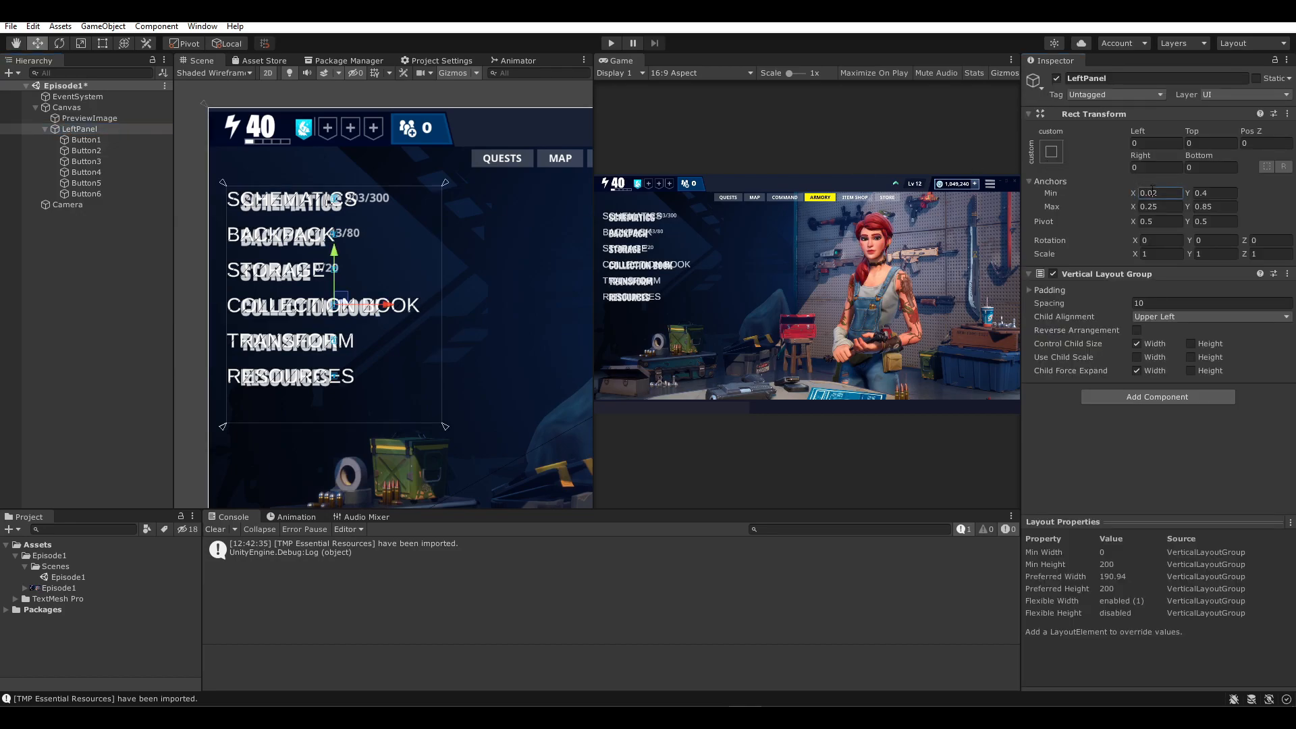
pyautogui.write('5')
pyautogui.click(1152, 143)
pyautogui.write('0')
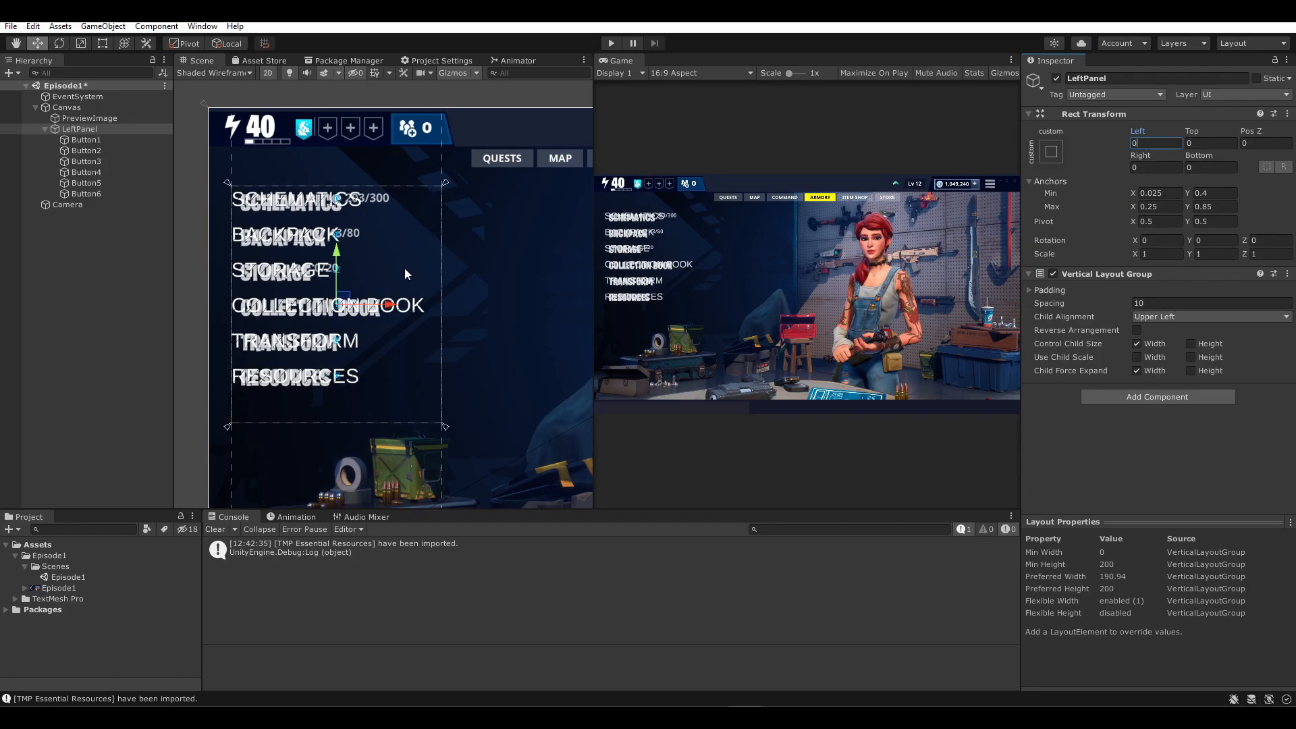
# - Set LeftPanel's minimum X anchor to 0.03 and reset its Left offset to 0
pyautogui.click(1168, 193)
pyautogui.write('0.')
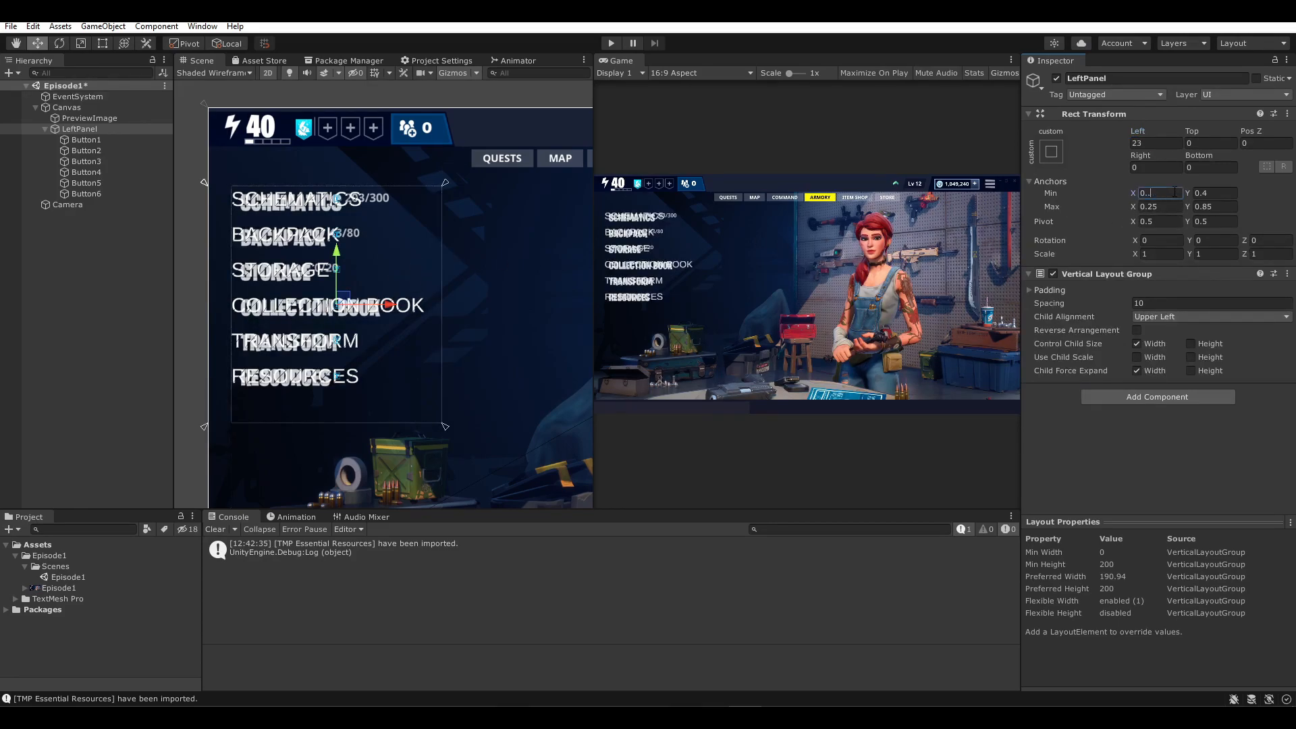
pyautogui.write('03')
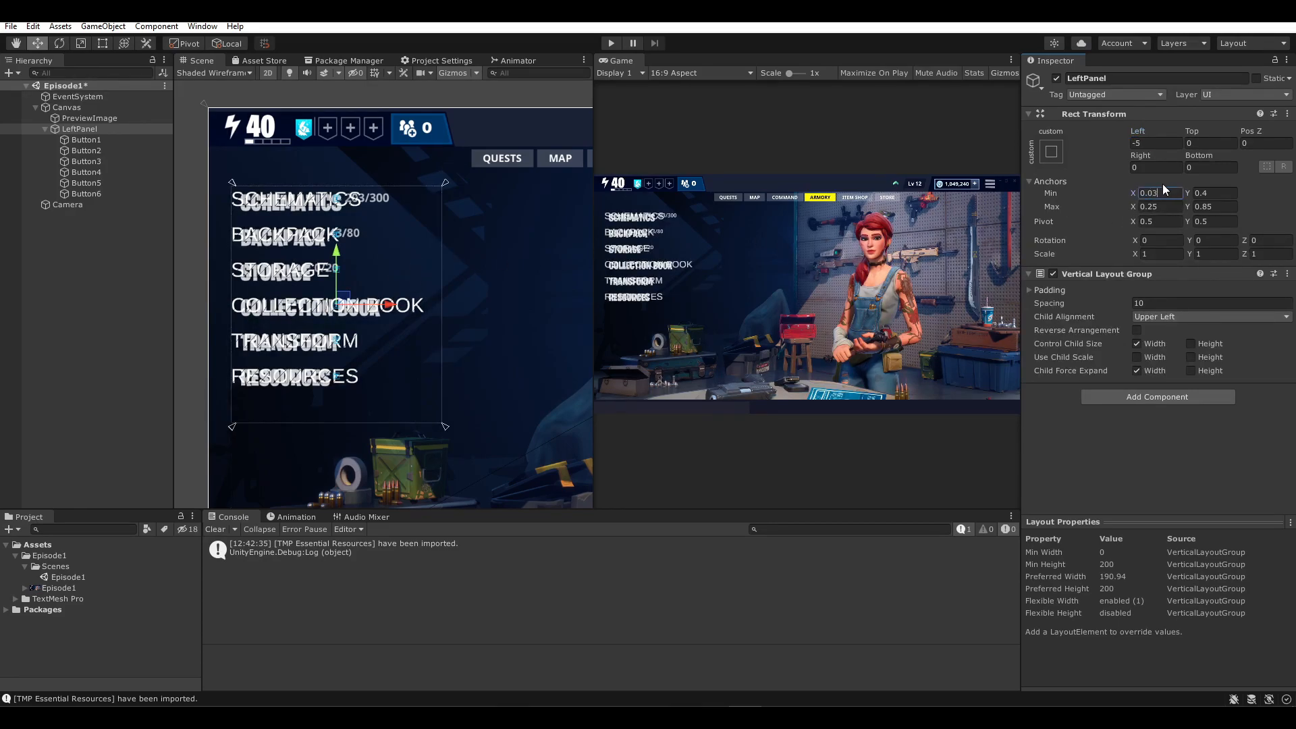
pyautogui.click(1161, 144)
pyautogui.write('0')
pyautogui.moveTo(322, 297); pyautogui.dragTo(373, 318, button='middle')
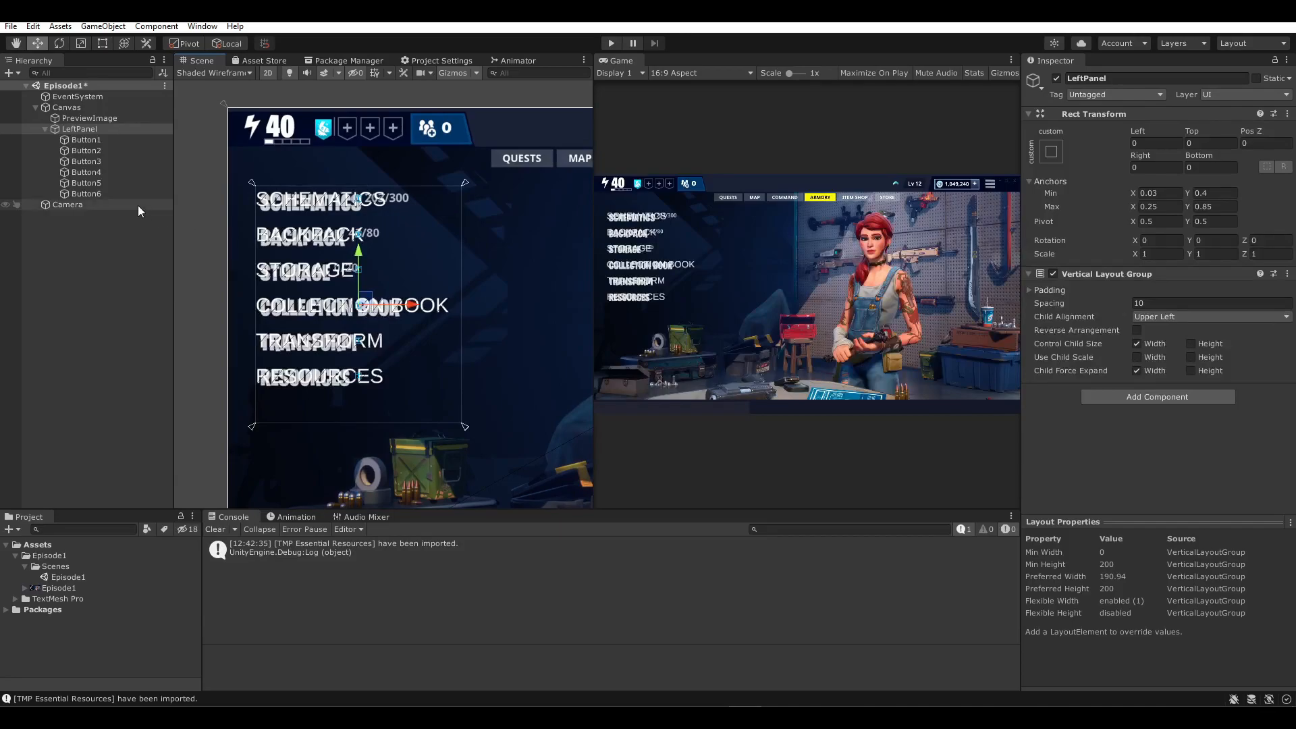
# - Hide PreviewImage in the scene so that only the LeftPanel labels are shown
pyautogui.click(5, 118)
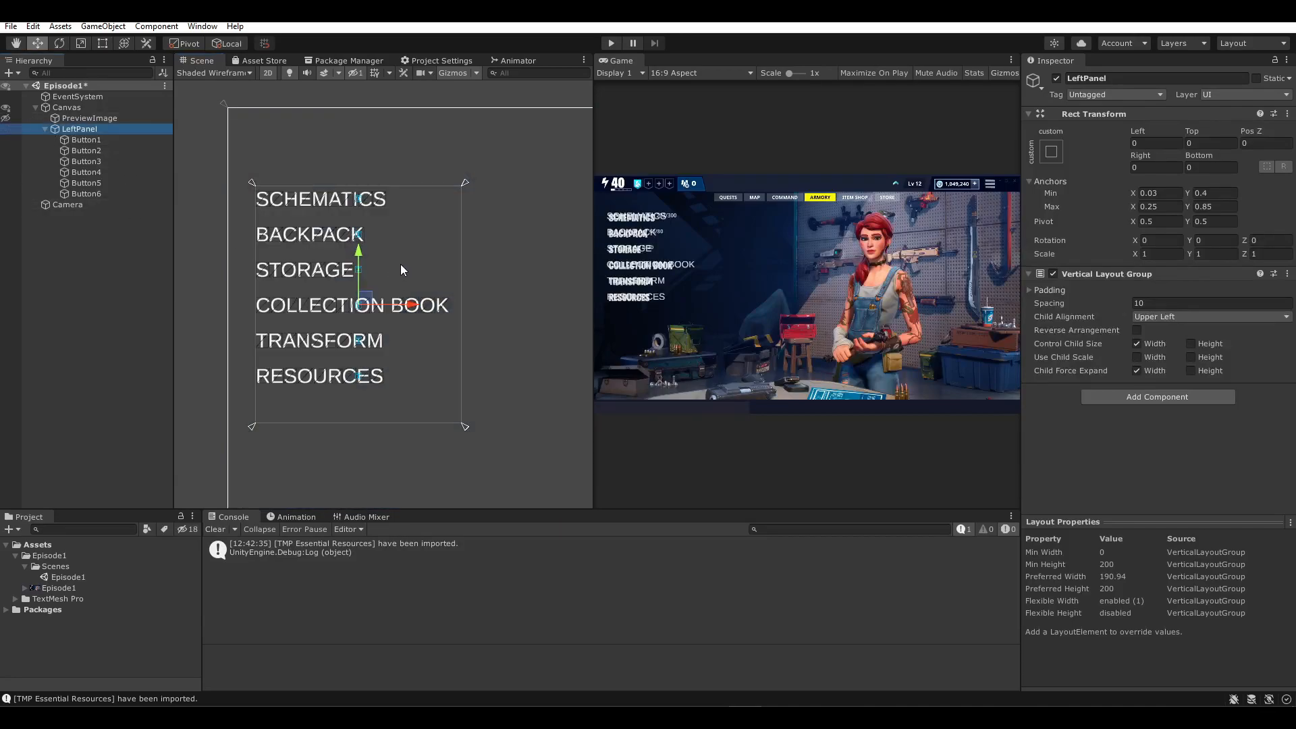
pyautogui.scroll(3, 359, 274)
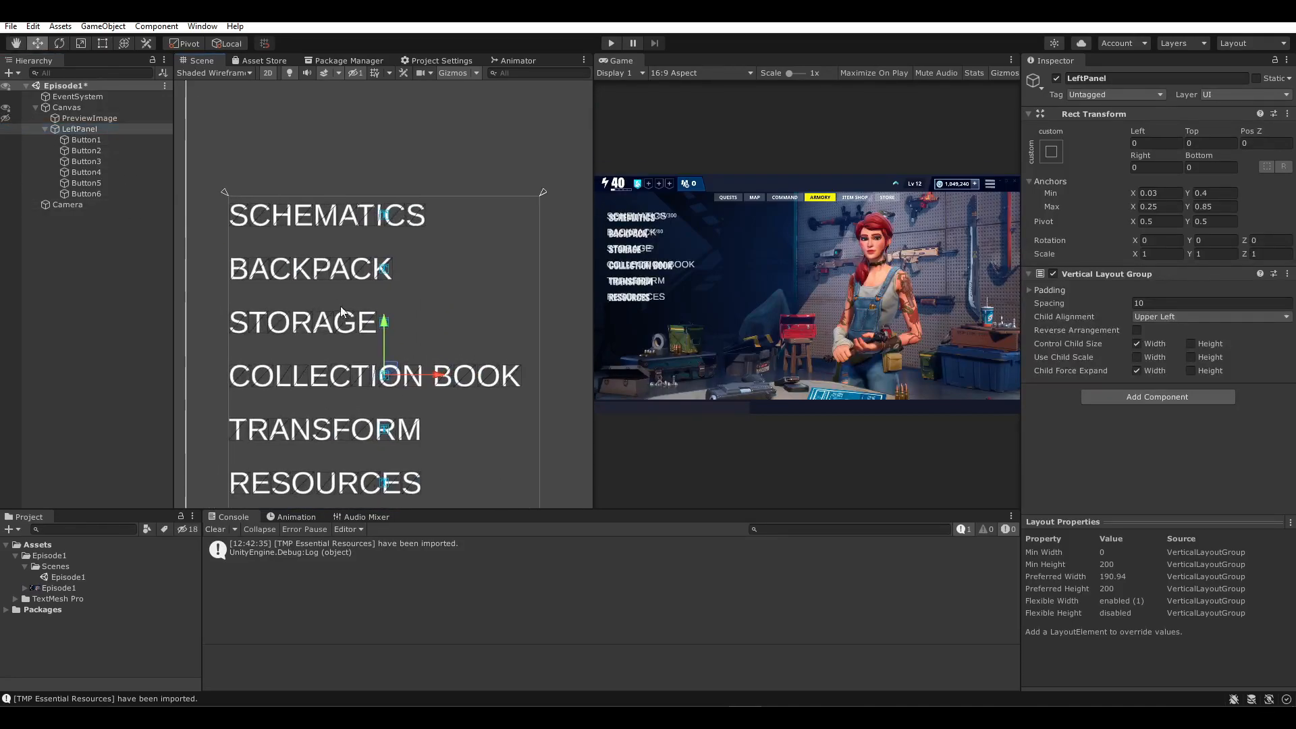
pyautogui.moveTo(367, 332); pyautogui.dragTo(338, 231, button='middle')
# - Add a Button component to Button1 through Button6 at once
pyautogui.click(135, 140)
pyautogui.scroll(-10, 1113, 388)
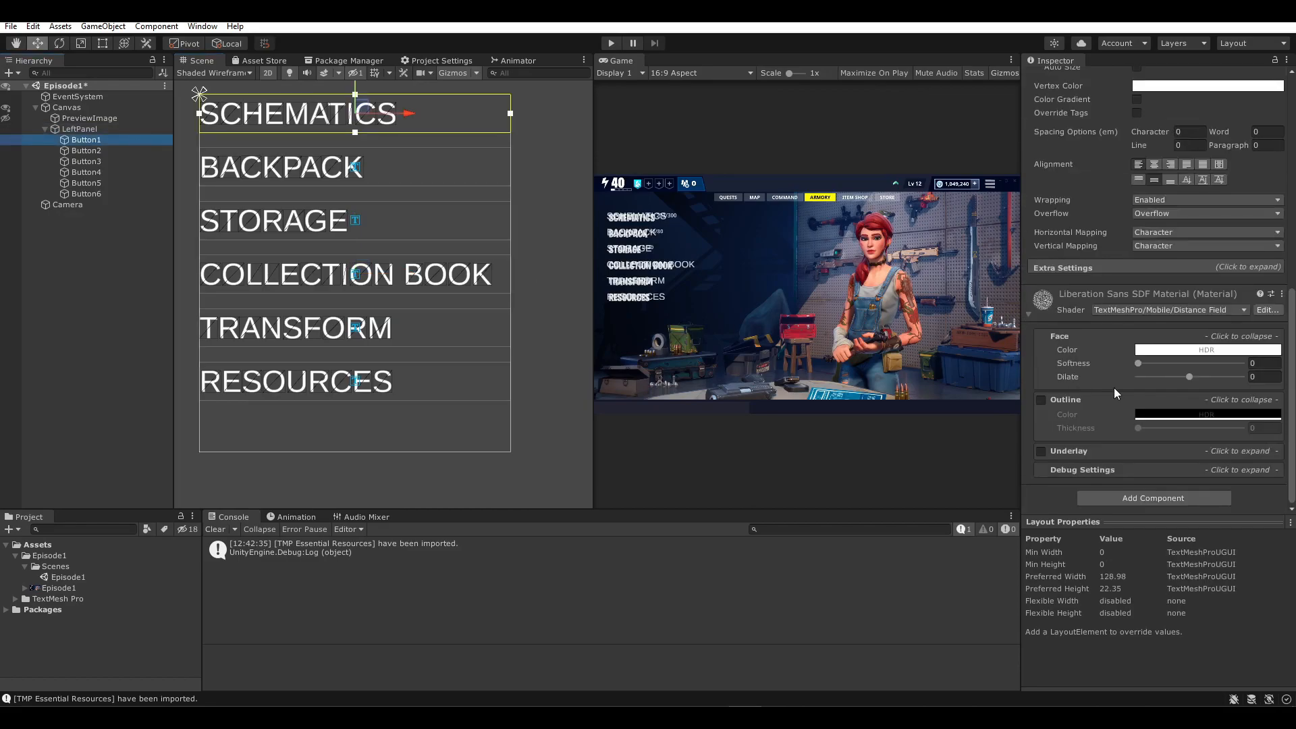
pyautogui.scroll(5, 1046, 324)
pyautogui.click(104, 151)
pyautogui.keyDown('shift'); pyautogui.click(100, 193); pyautogui.keyUp('shift')
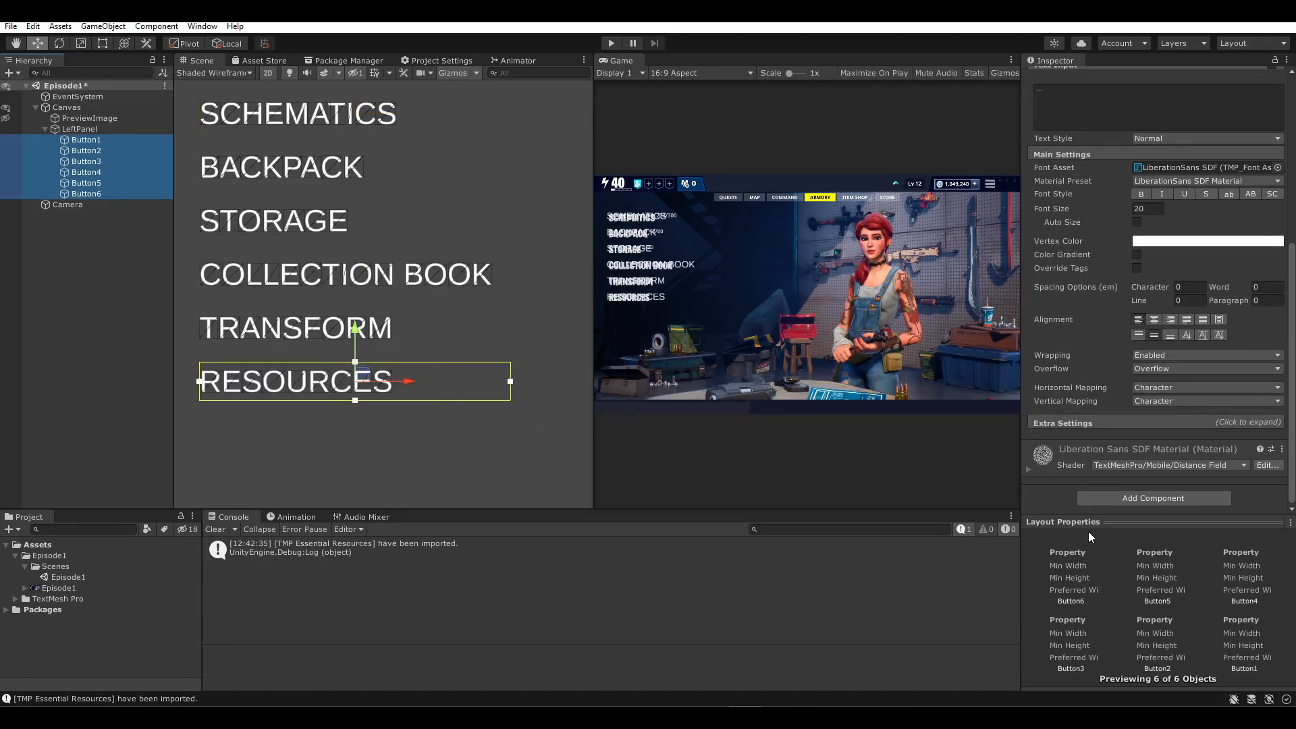
pyautogui.click(1098, 498)
pyautogui.press('BackSpace')
pyautogui.write('button')
pyautogui.press('Return')
# - Add an empty On Click event entry to the Button component of all six menu buttons
pyautogui.scroll(-3, 1103, 418)
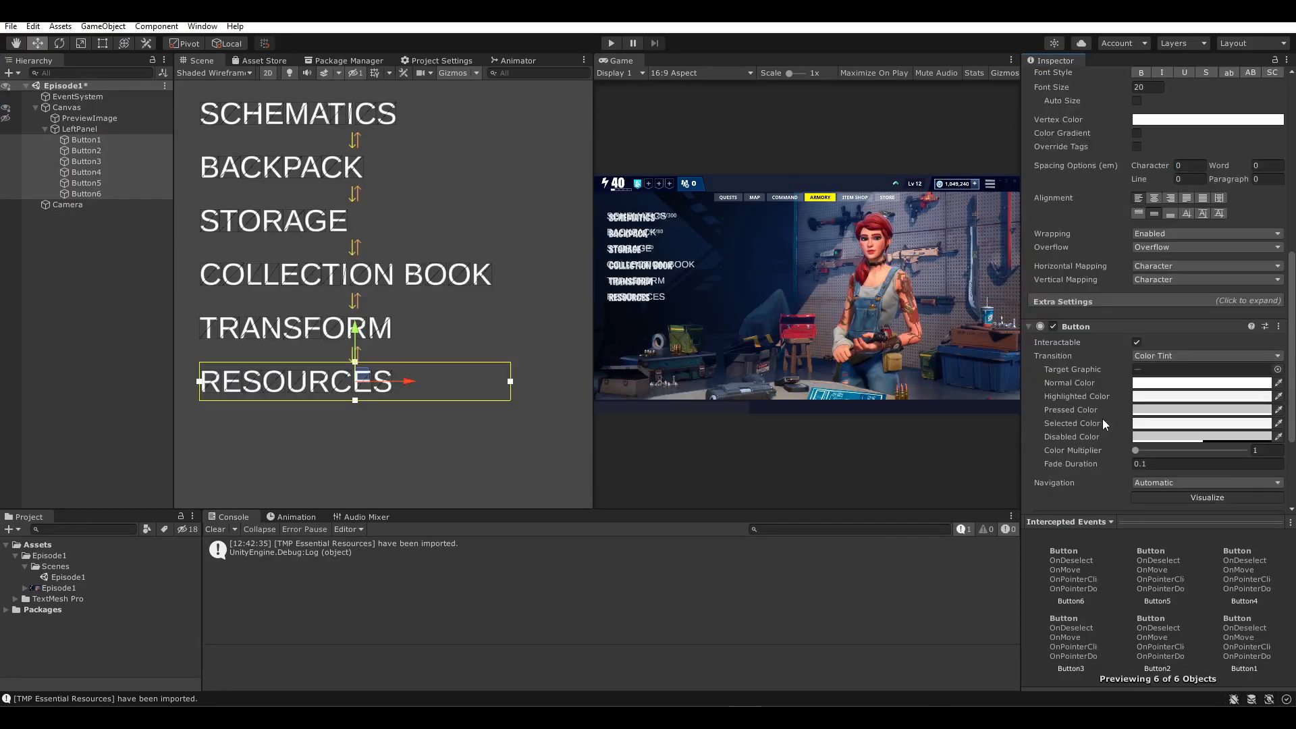
pyautogui.scroll(-4, 1103, 419)
pyautogui.click(1250, 427)
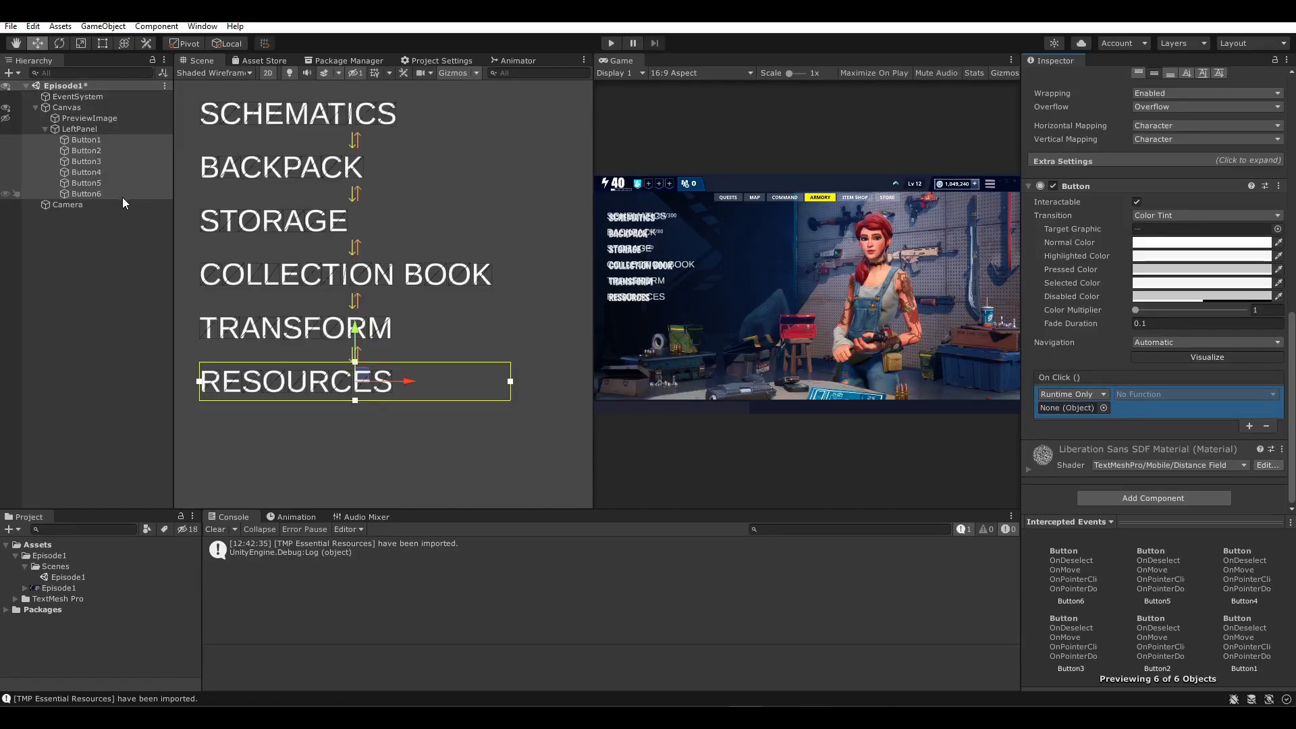
# - Check the Button component and its target graphic on Button1 and Button2 individually
pyautogui.click(100, 140)
pyautogui.click(99, 151)
pyautogui.click(102, 141)
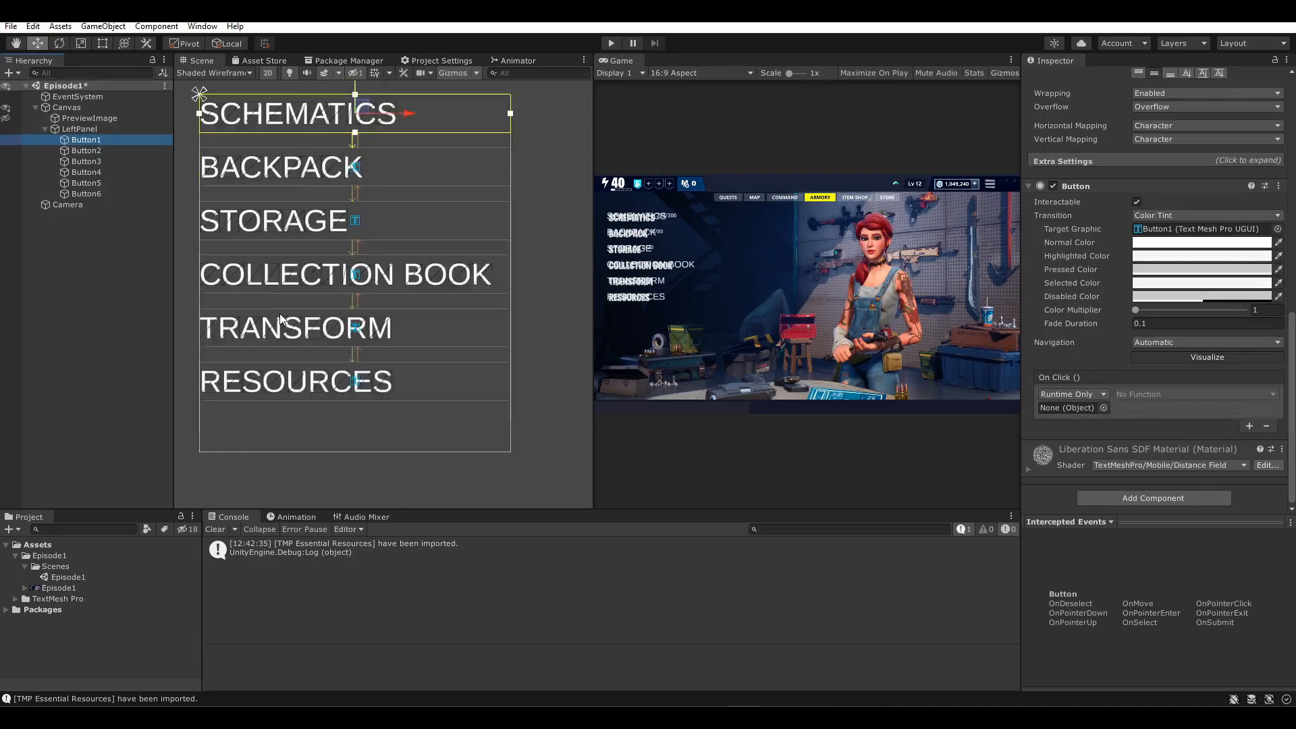
pyautogui.scroll(-2, 281, 319)
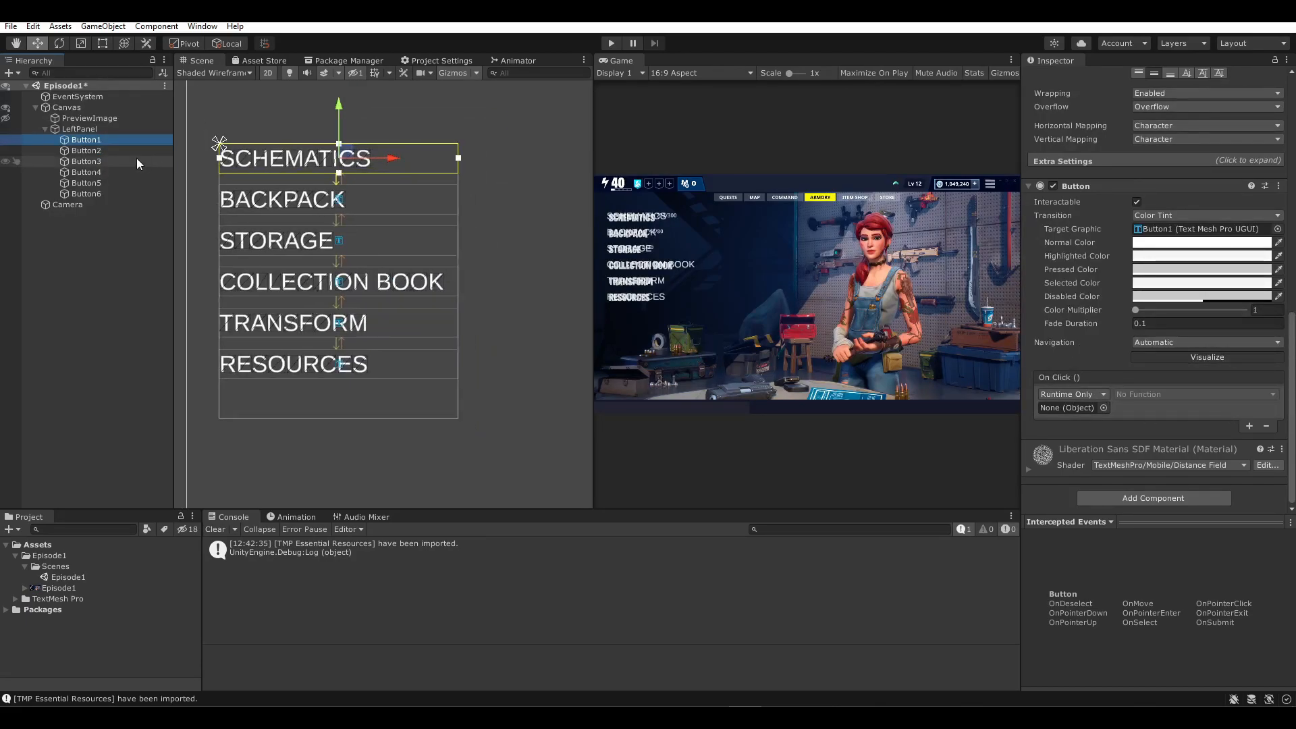
pyautogui.click(94, 152)
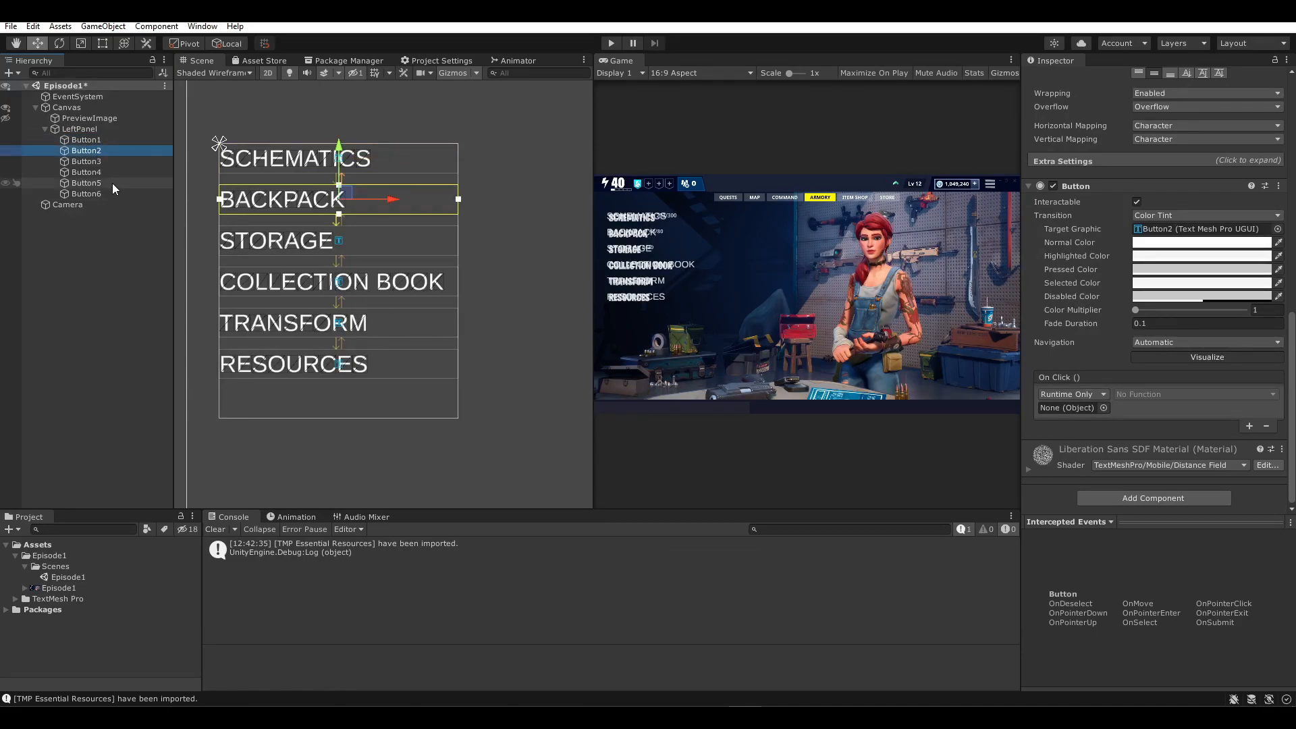
# - Examine the counters beside the labels in the reference image with LeftPanel hidden, and restore the previous scene visibility
pyautogui.click(6, 123)
pyautogui.scroll(6, 467, 197)
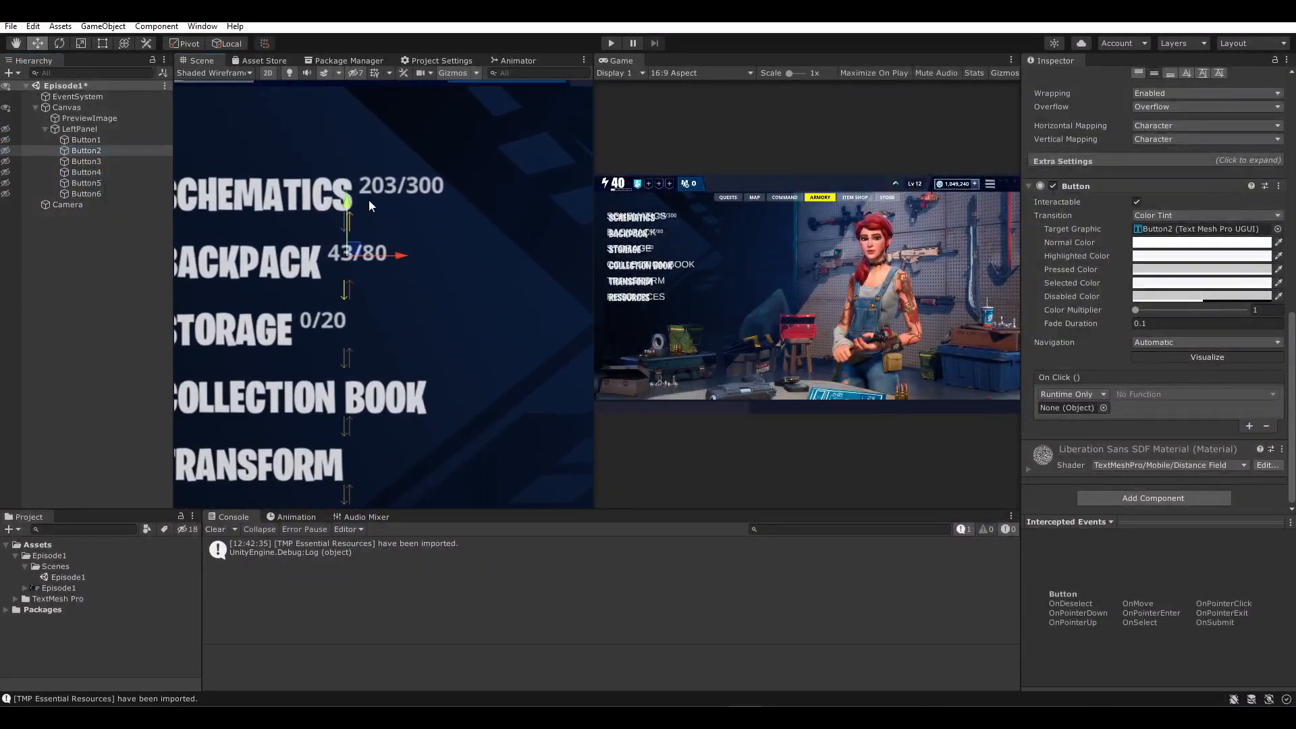
pyautogui.moveTo(414, 175); pyautogui.dragTo(435, 187, button='middle')
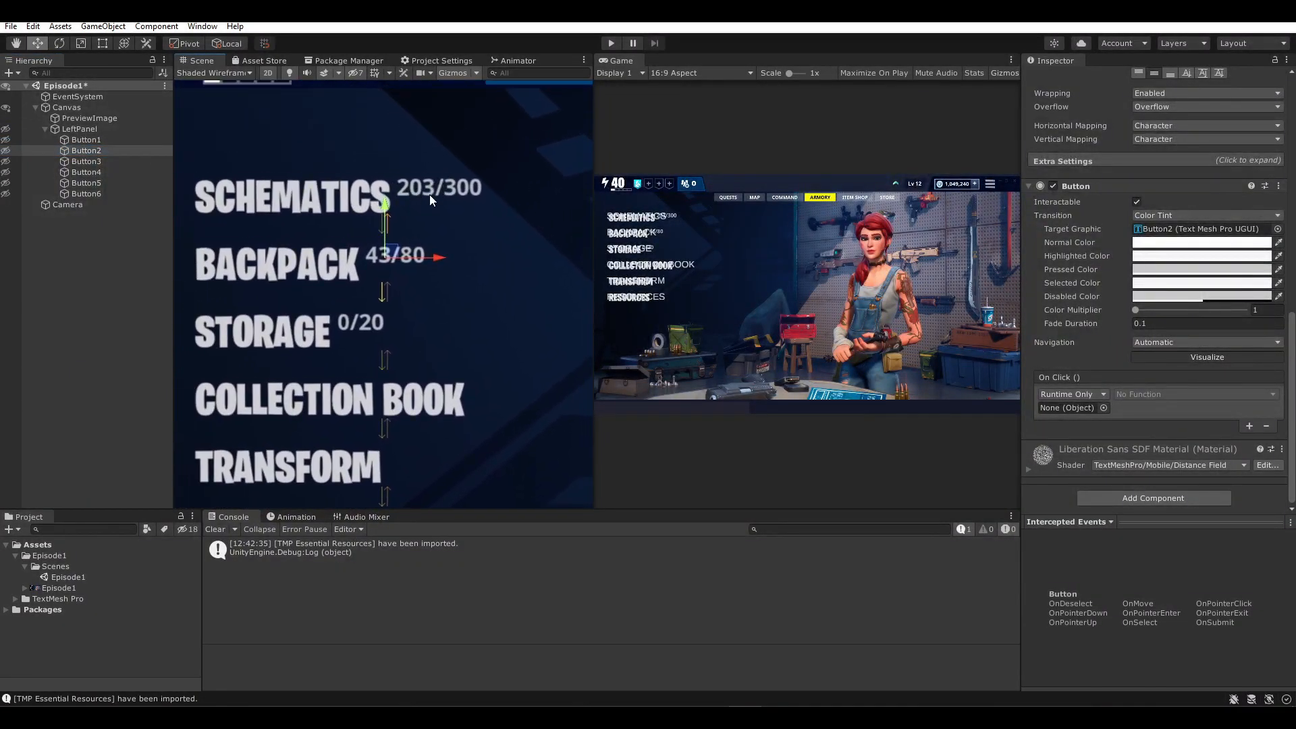
pyautogui.click(6, 133)
pyautogui.click(6, 118)
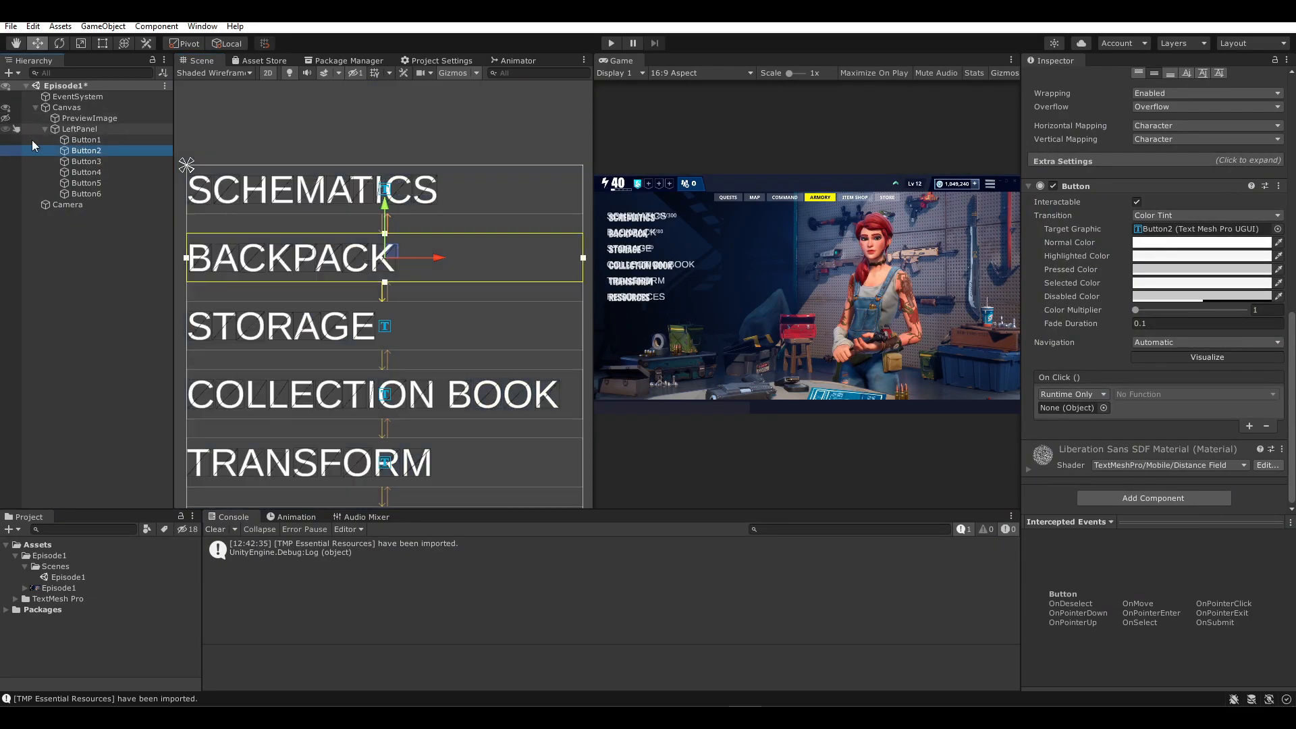
# - Create a TextMeshPro text object as a child of Button1 and name it Extra
pyautogui.click(87, 140)
pyautogui.moveTo(370, 300); pyautogui.dragTo(324, 281, button='middle')
pyautogui.scroll(-9, 325, 266)
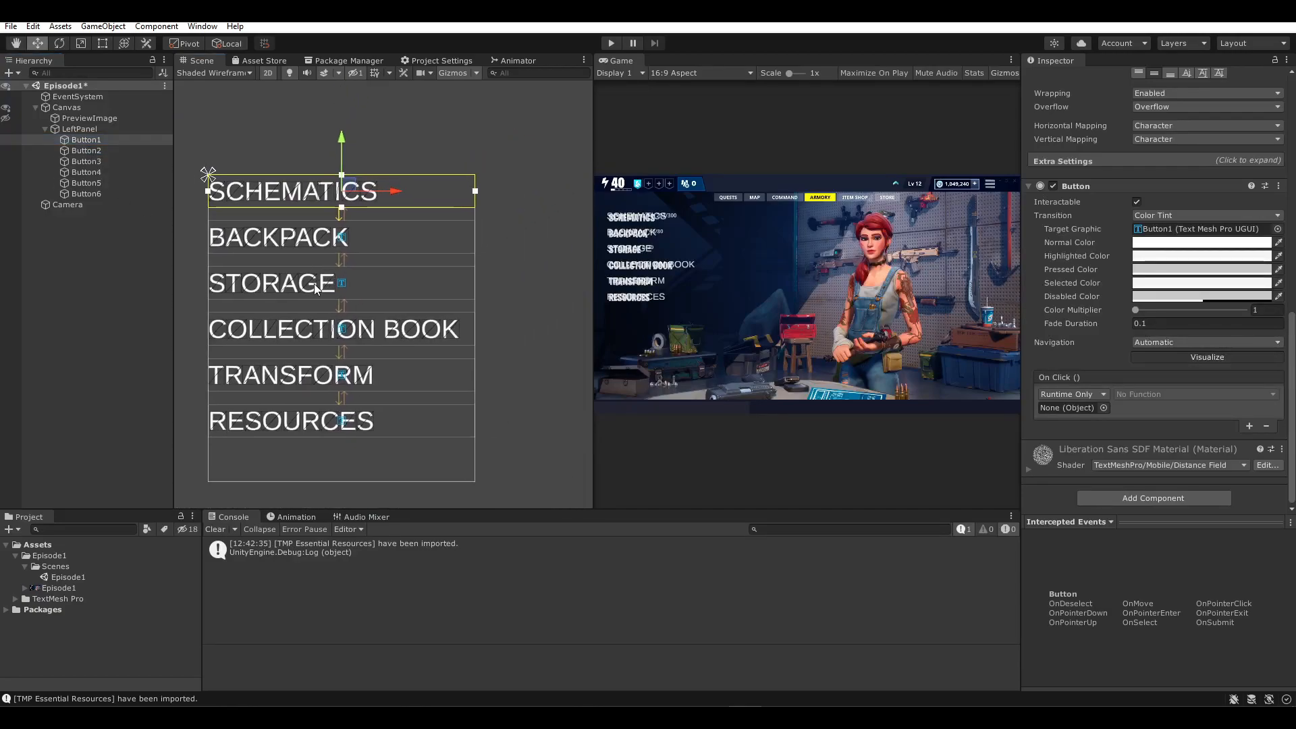
pyautogui.click(100, 132)
pyautogui.click(103, 139)
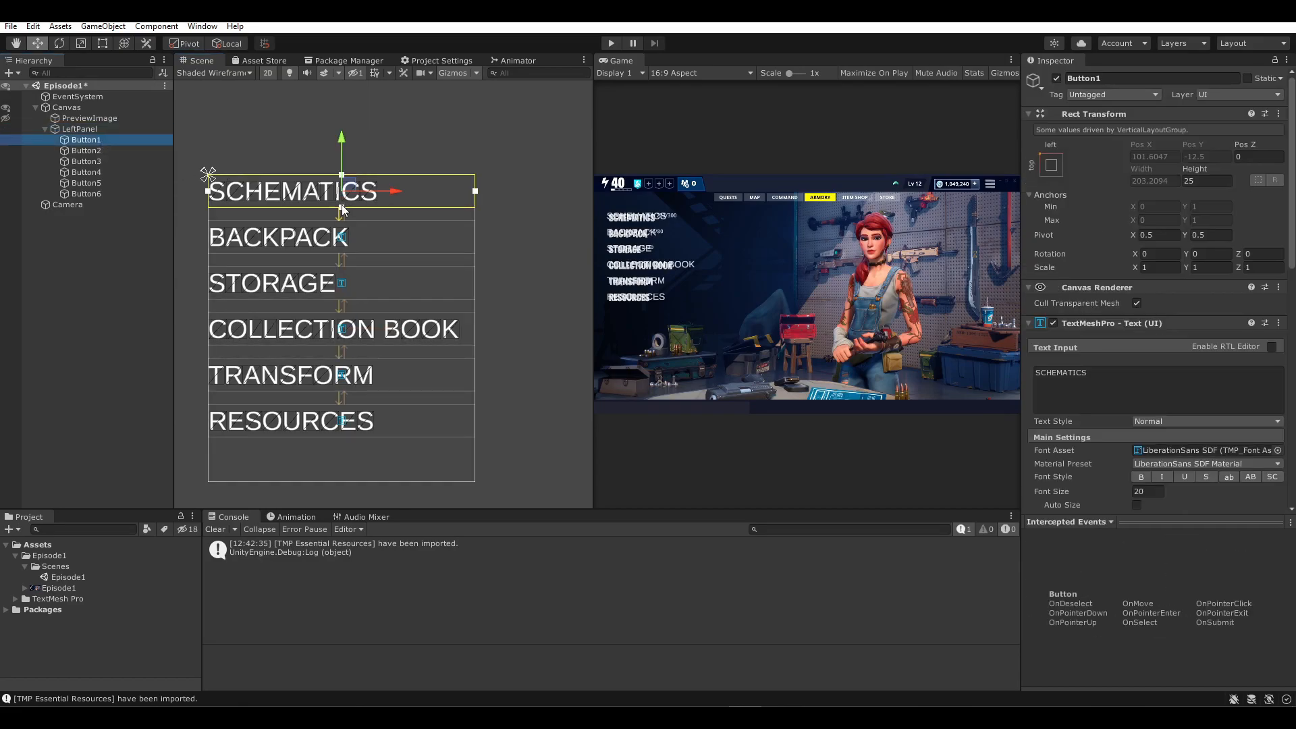
pyautogui.scroll(1, 388, 191)
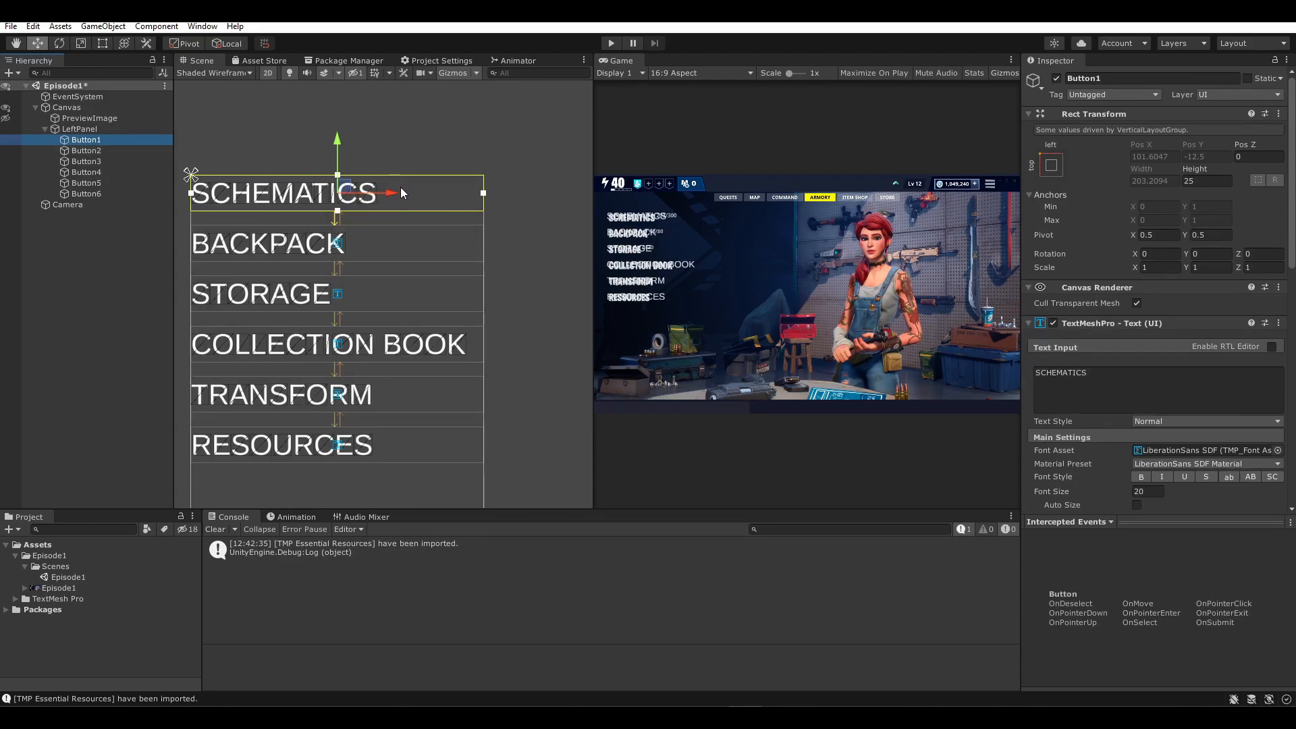
pyautogui.click(98, 130)
pyautogui.click(95, 139)
pyautogui.rightClick(94, 140)
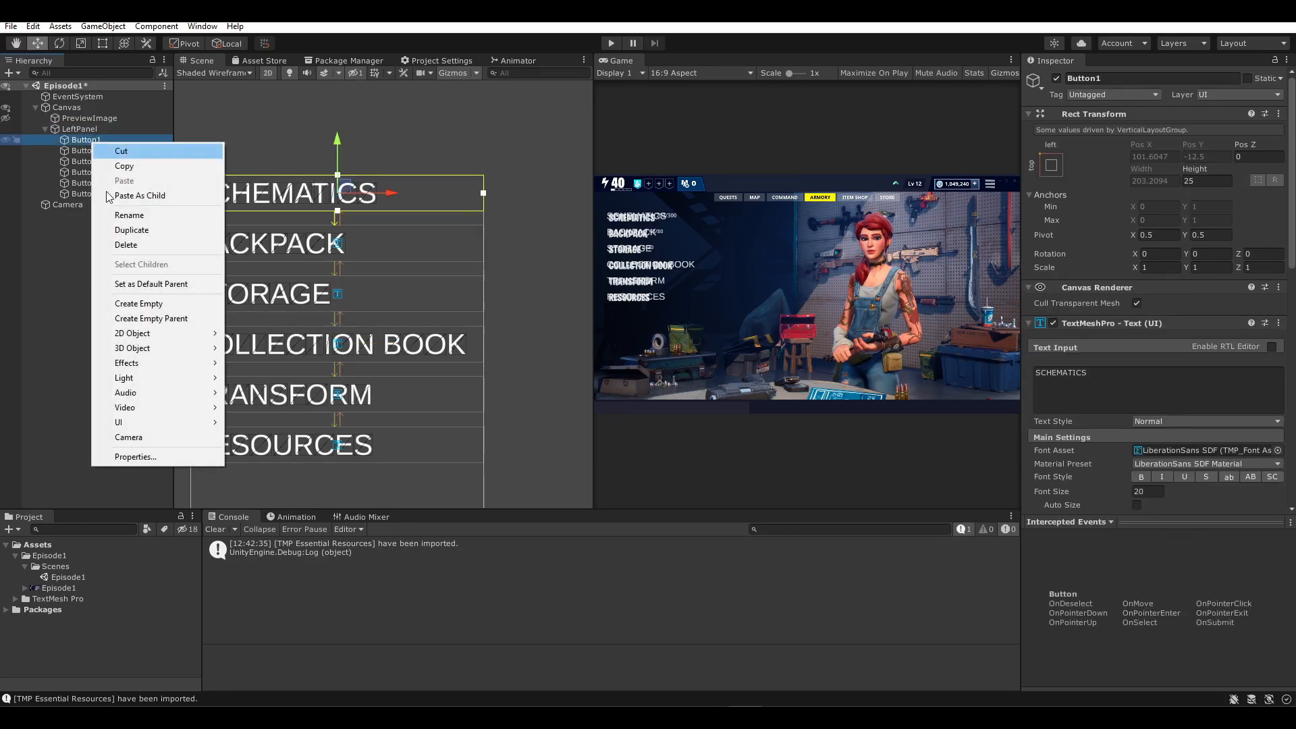
pyautogui.moveTo(168, 422)
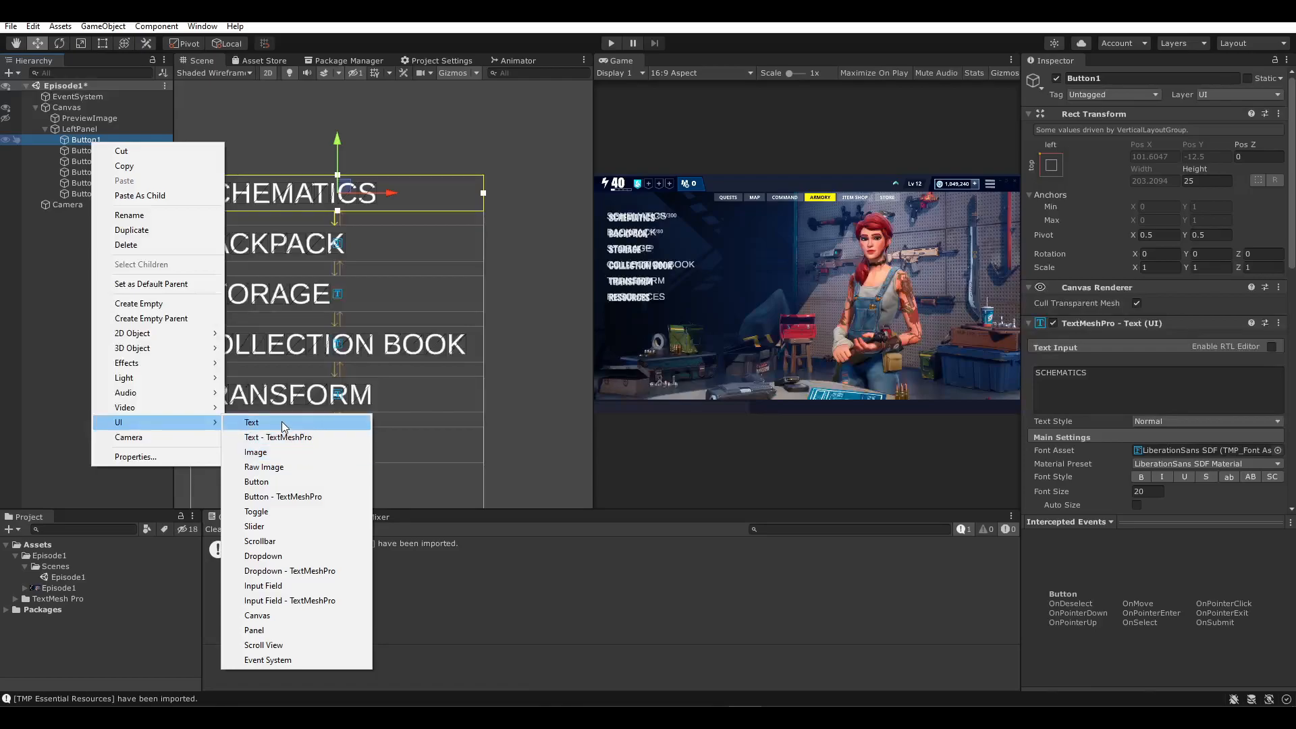
pyautogui.click(295, 434)
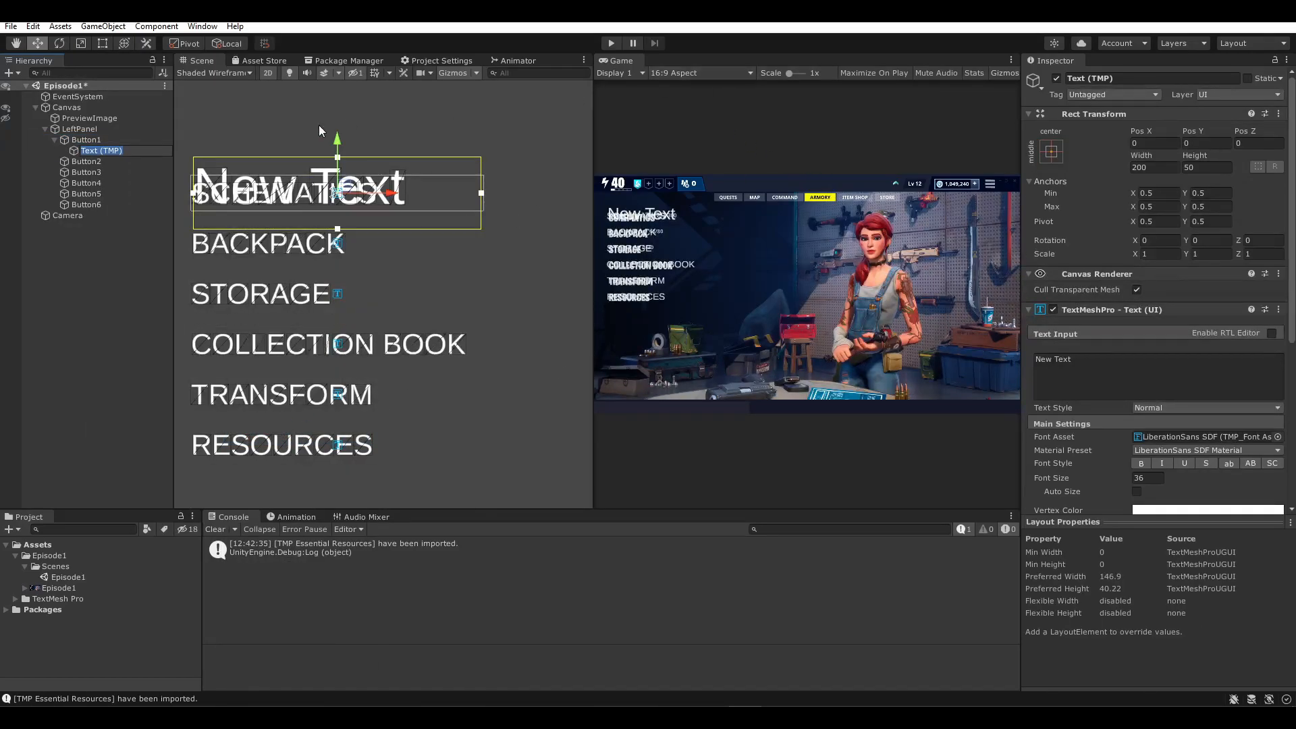
pyautogui.write('Extra')
pyautogui.press('Return')
# - Anchor the Extra text to the middle right of Button1, moving its position along with the anchor
pyautogui.click(1052, 153)
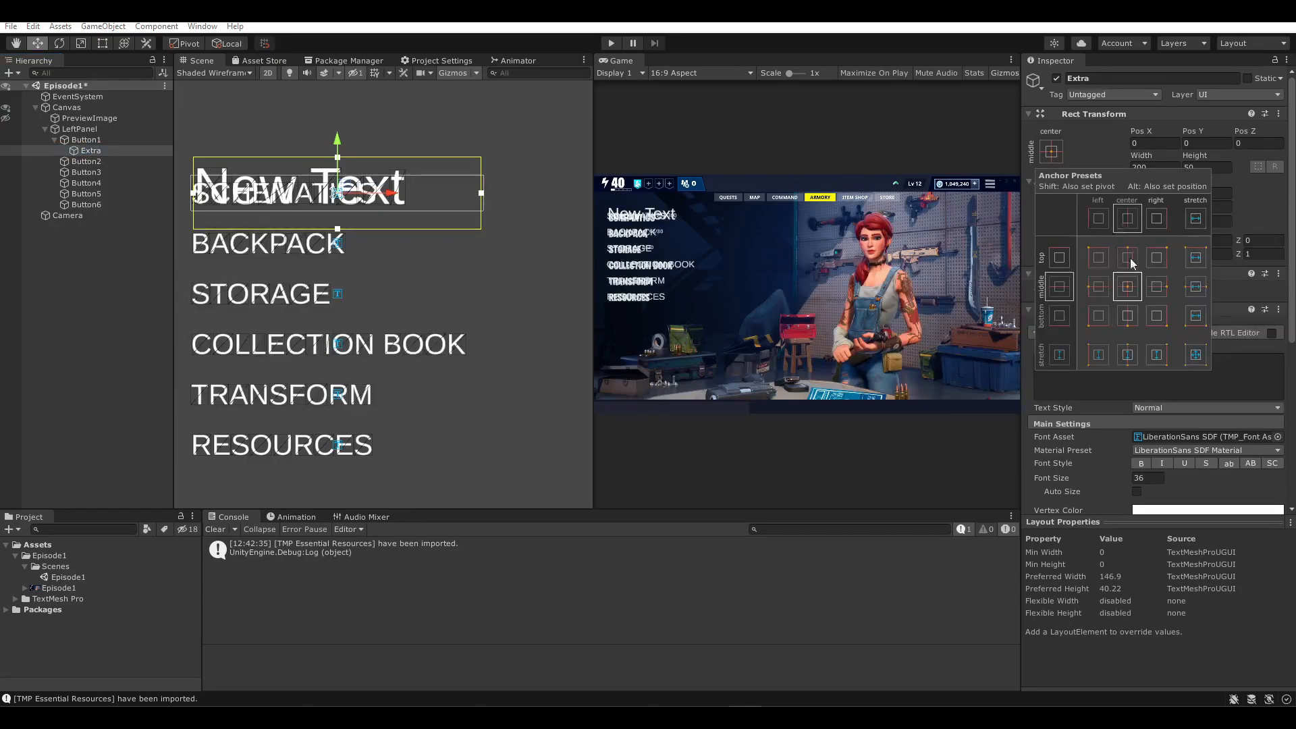
pyautogui.keyDown('alt'); pyautogui.click(1158, 290); pyautogui.keyUp('alt')
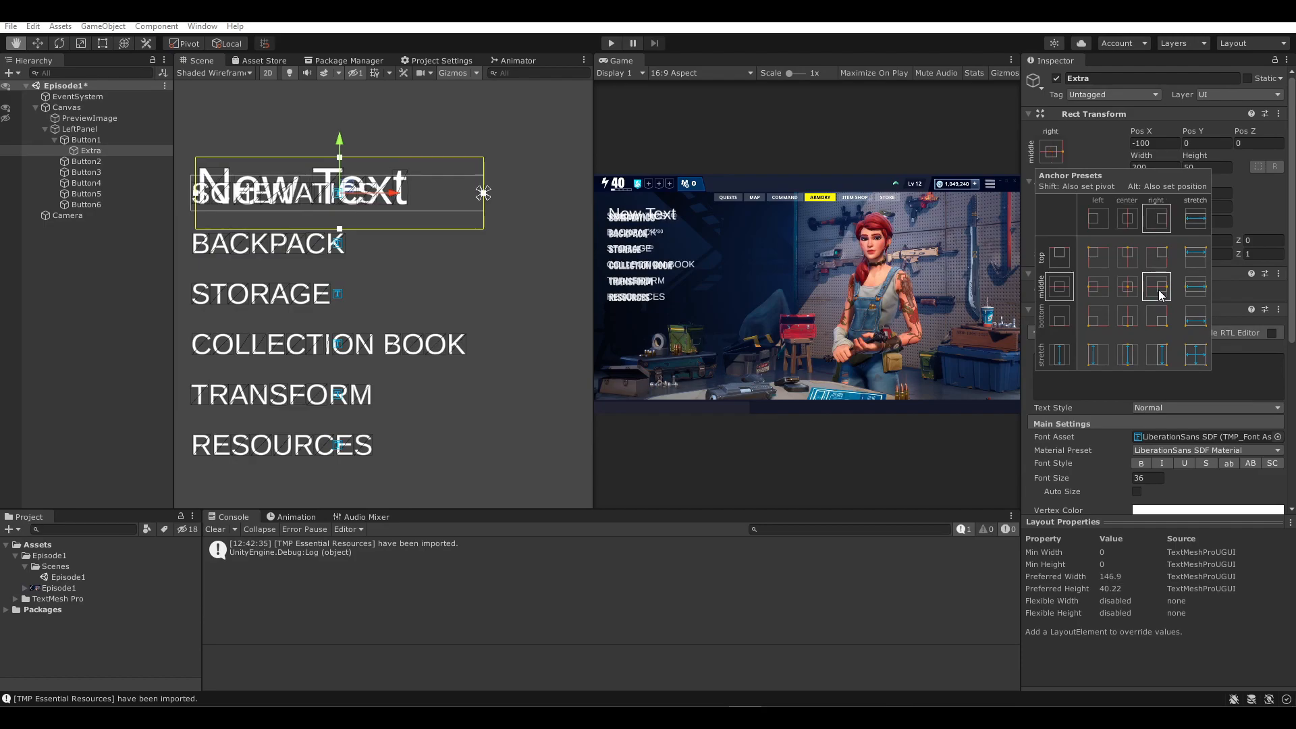
pyautogui.click(831, 58)
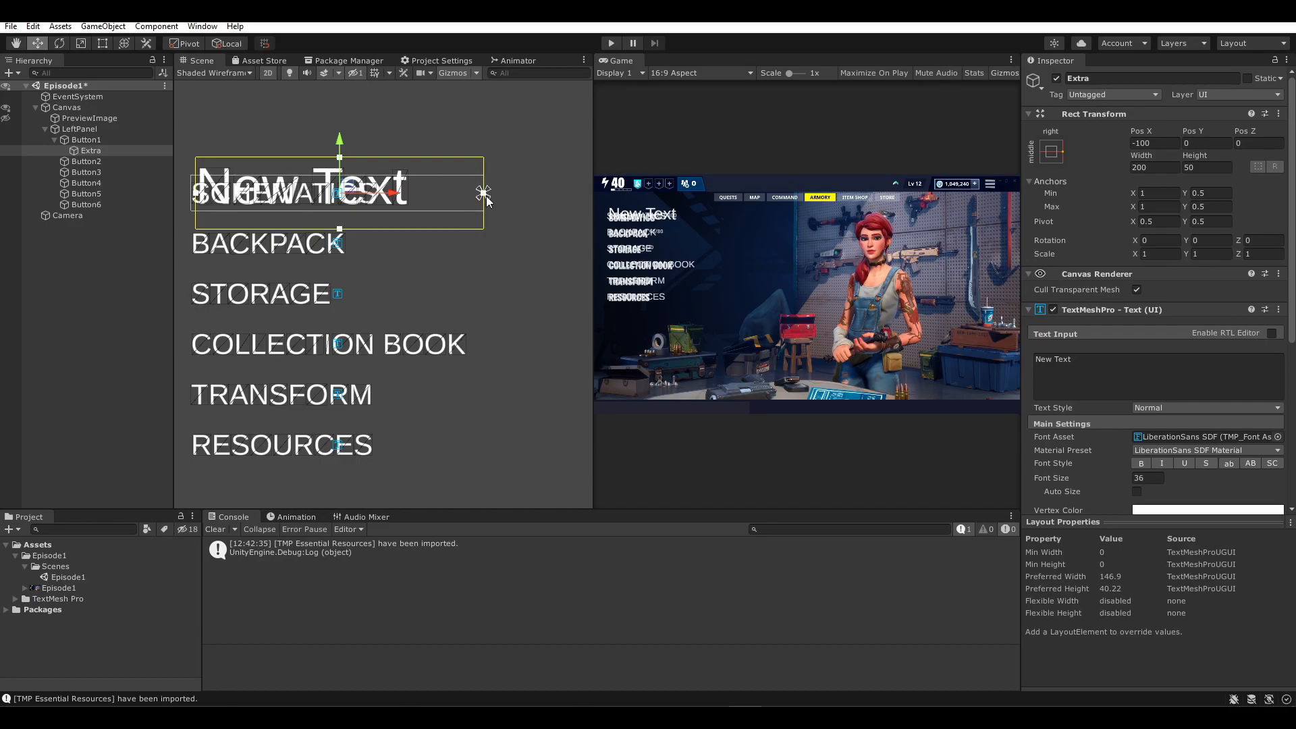
# - Try moving the Extra text horizontally to a Pos X of 35, and undo the move
pyautogui.moveTo(395, 194); pyautogui.dragTo(582, 223)
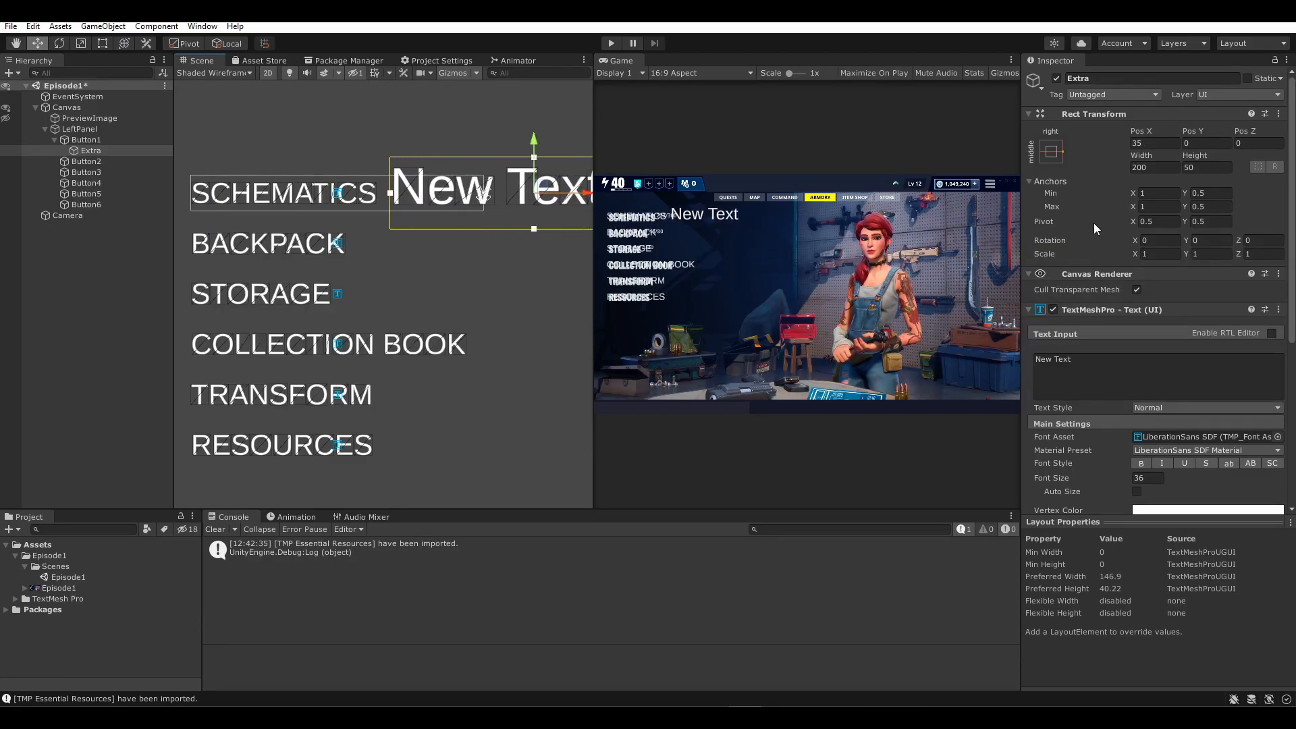
pyautogui.hotkey('ctrl', 'z')
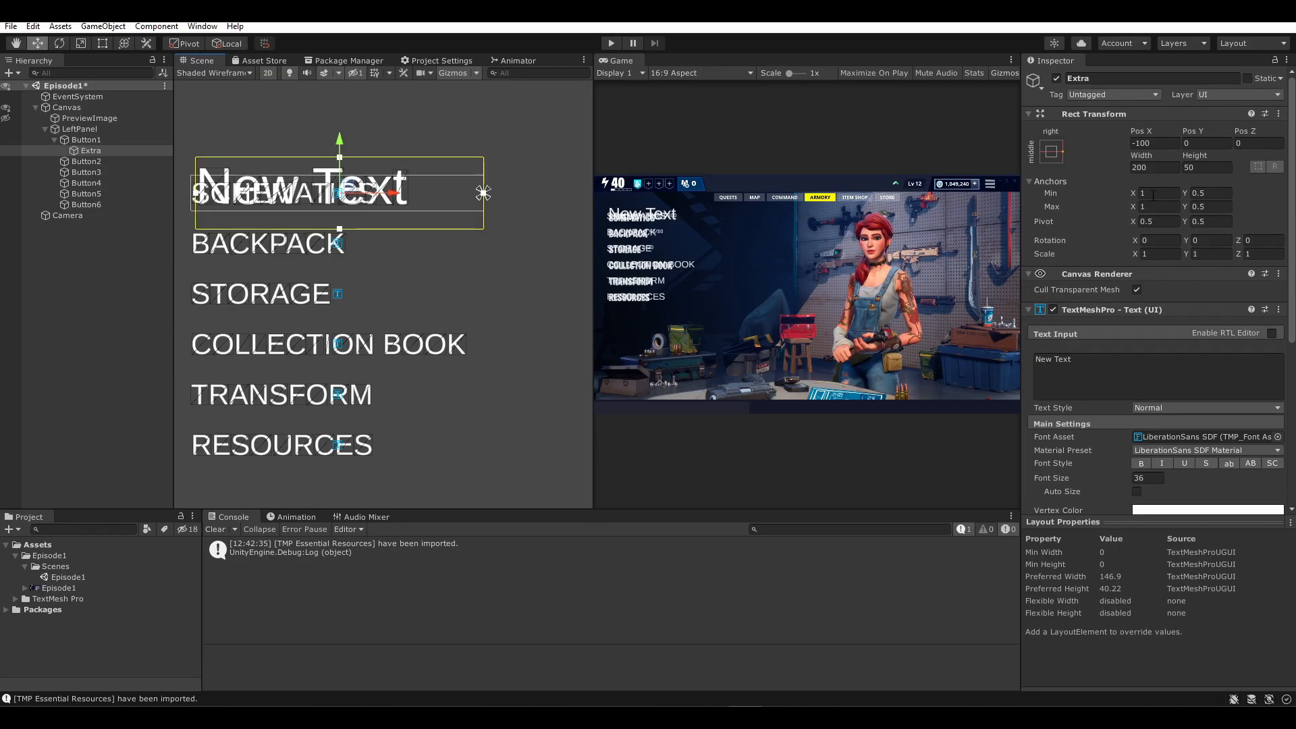
pyautogui.click(1158, 222)
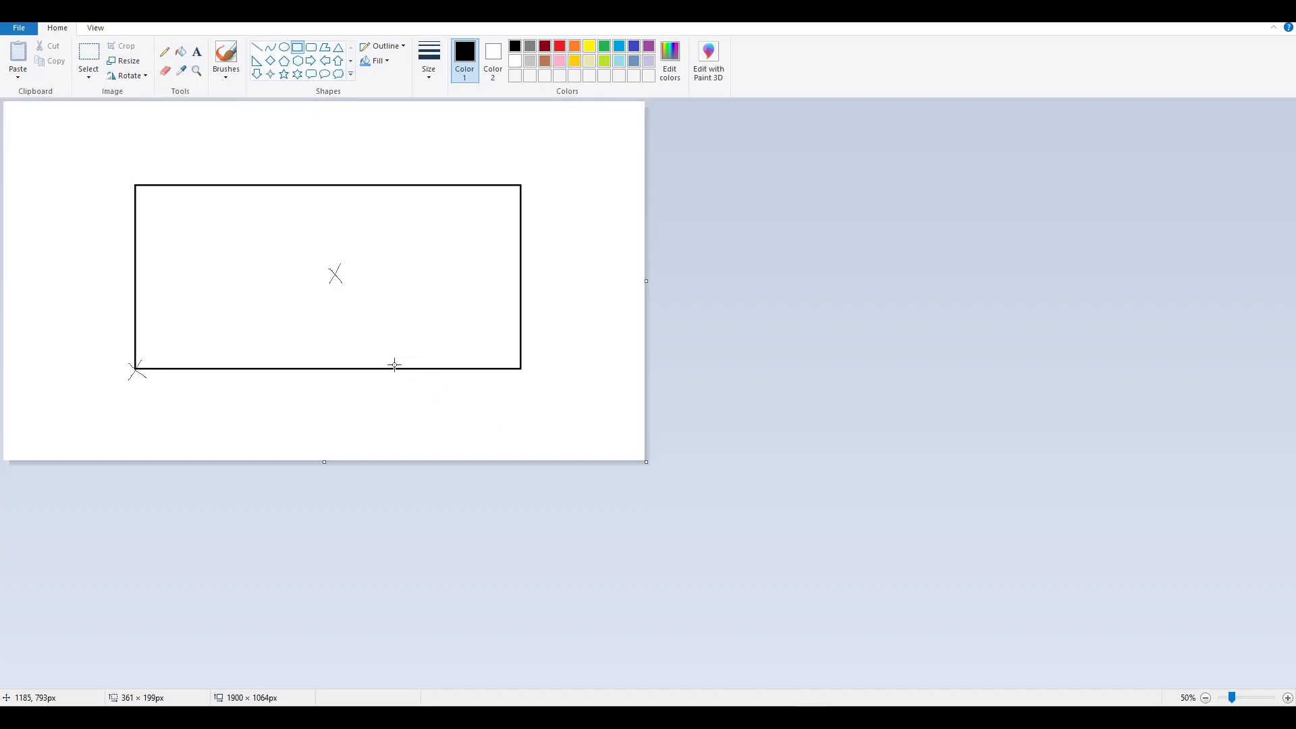
# - Switch to Paint, start a new drawing without saving the old one, and draw a tall rectangle on it
pyautogui.hotkey('ctrl', 'n')
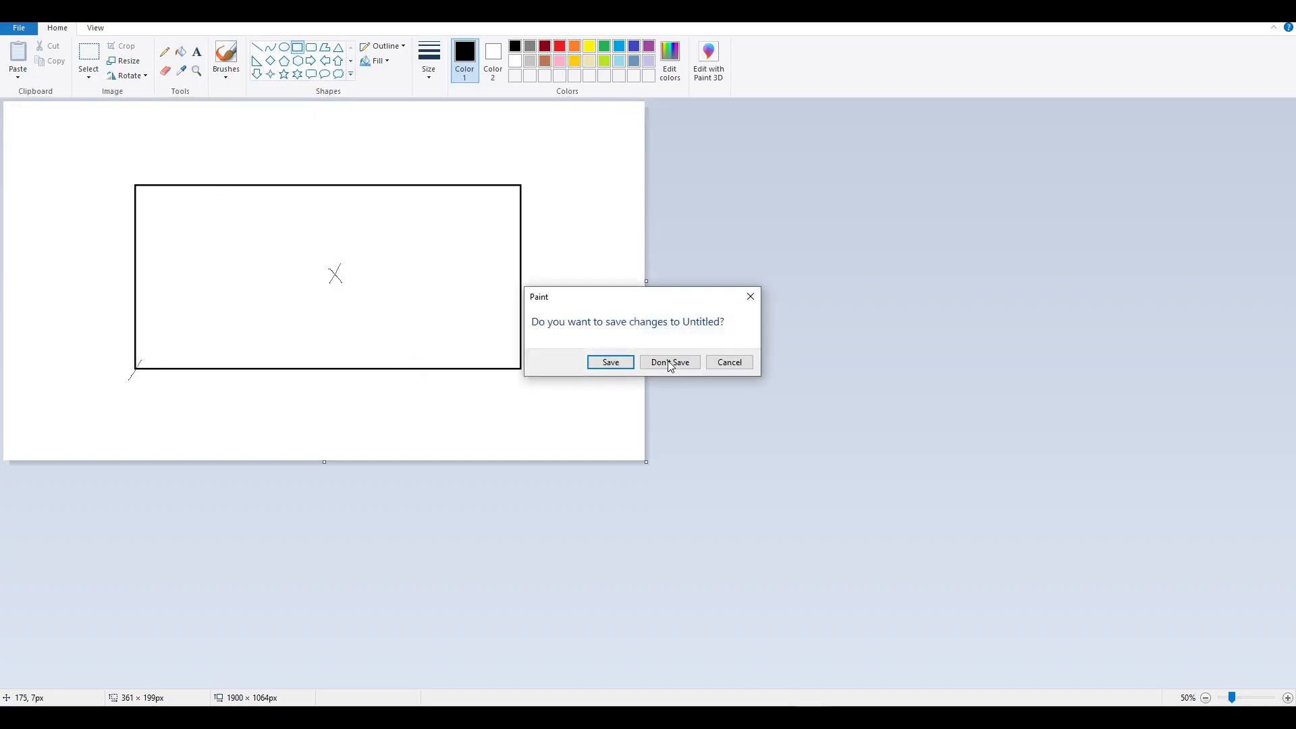
pyautogui.click(665, 361)
pyautogui.keyDown('ctrl'); pyautogui.scroll(-2, 268, 203); pyautogui.keyUp('ctrl')
pyautogui.moveTo(139, 130)
pyautogui.mouseDown()
pyautogui.moveTo(168, 257)
pyautogui.moveTo(209, 268)
pyautogui.mouseUp()
pyautogui.moveTo(255, 129); pyautogui.dragTo(255, 132)
# - With the Pencil, sketch a doorknob inside the tall rectangle and two hinges along its left edge, tracing along the hinge side
pyautogui.click(181, 70)
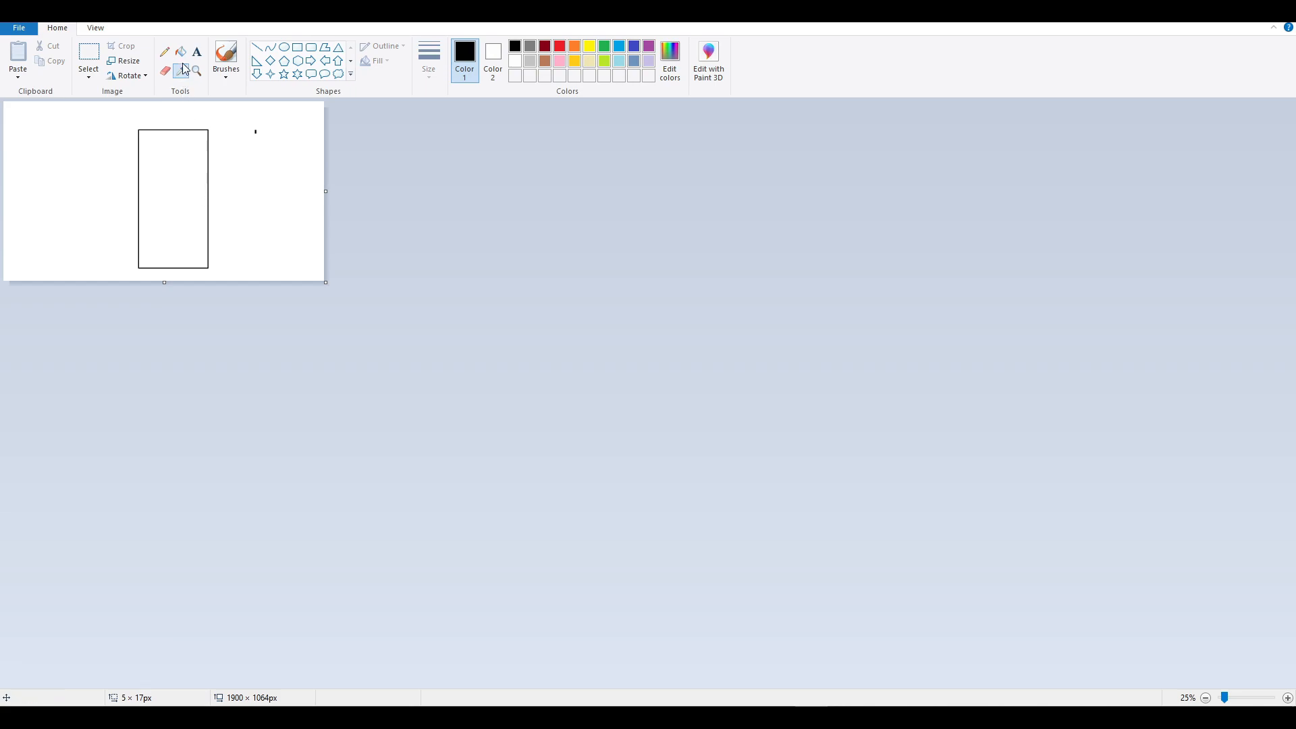
pyautogui.click(164, 52)
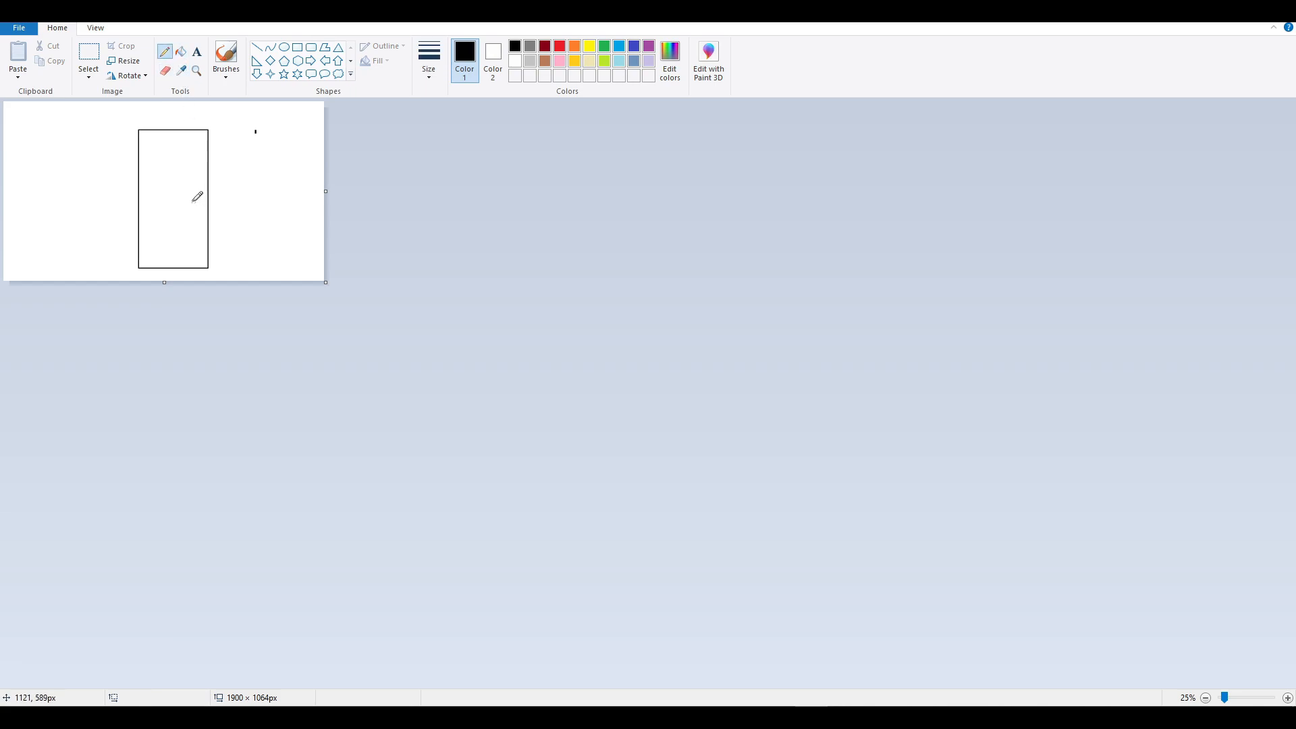
pyautogui.keyDown('ctrl'); pyautogui.scroll(1, 196, 196); pyautogui.keyUp('ctrl')
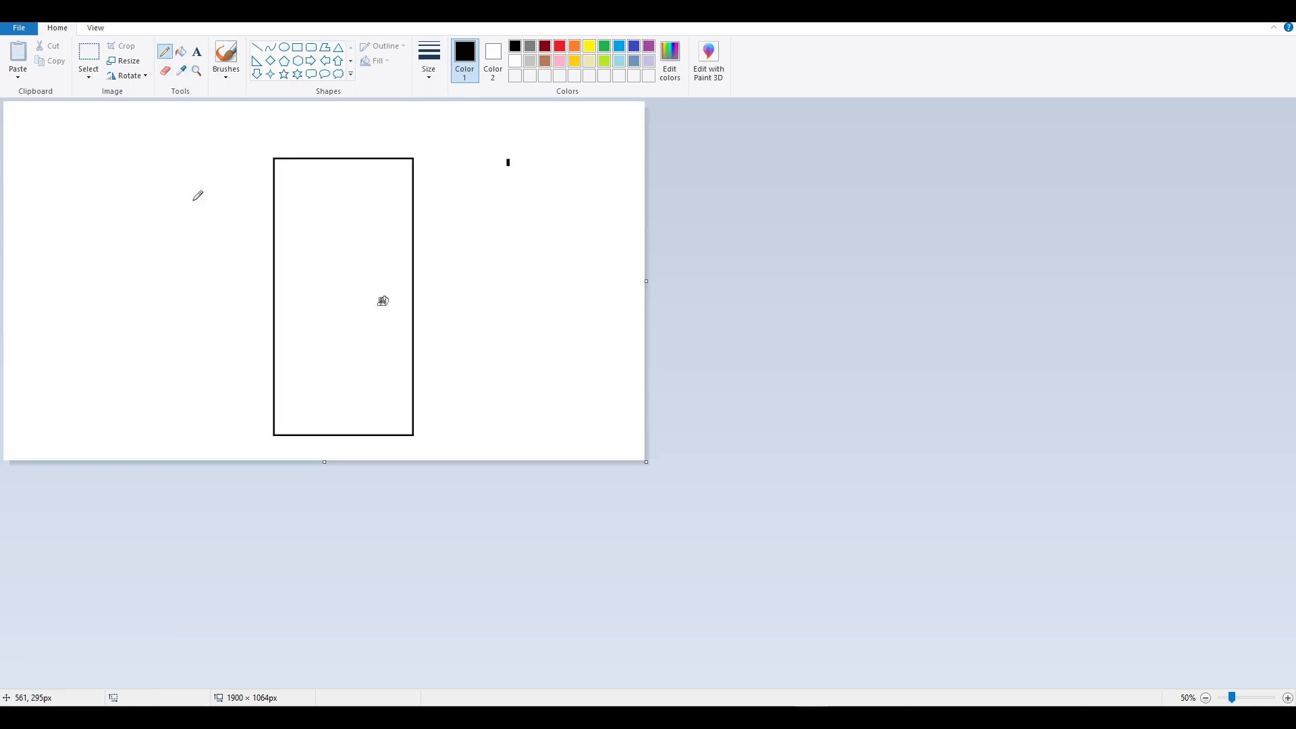
pyautogui.keyDown('ctrl'); pyautogui.scroll(-1, 382, 302); pyautogui.keyUp('ctrl')
pyautogui.keyDown('ctrl'); pyautogui.scroll(1, 382, 304); pyautogui.keyUp('ctrl')
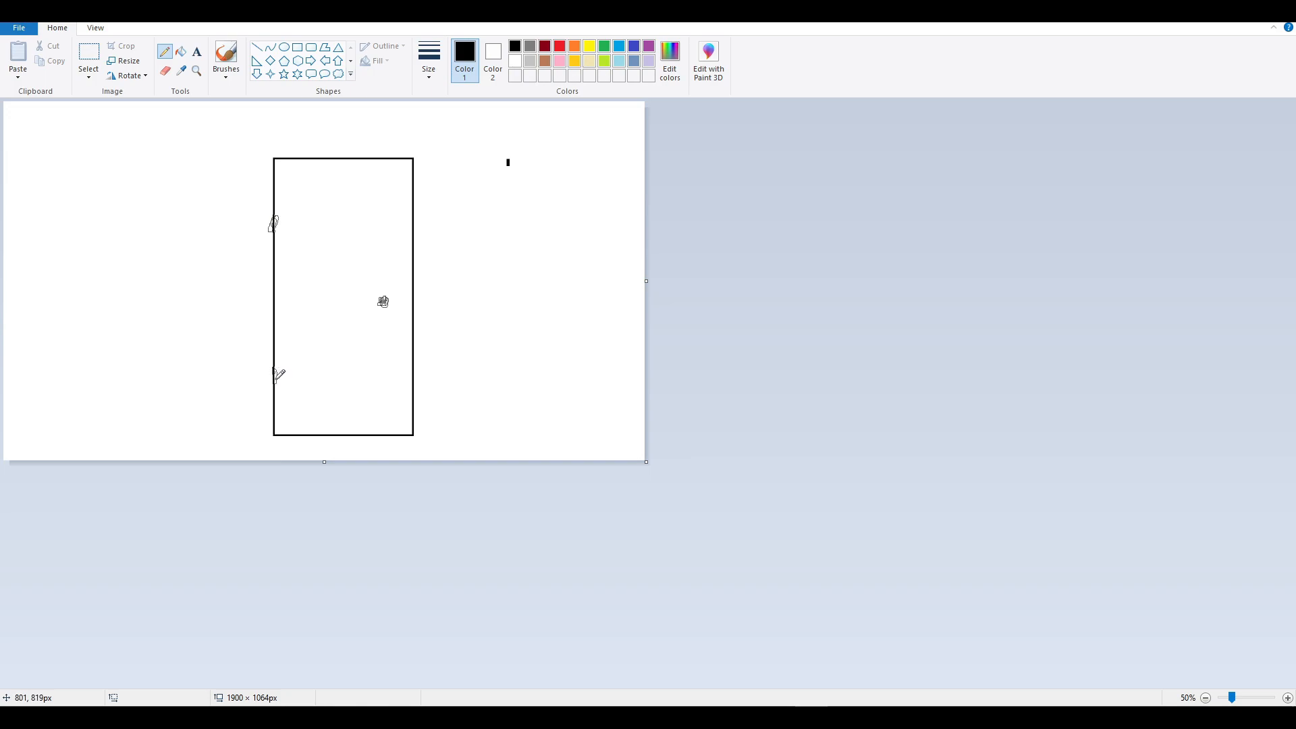
pyautogui.moveTo(275, 158)
pyautogui.mouseDown()
pyautogui.moveTo(269, 427)
pyautogui.moveTo(274, 199)
pyautogui.moveTo(270, 424)
pyautogui.moveTo(277, 222)
pyautogui.mouseUp()
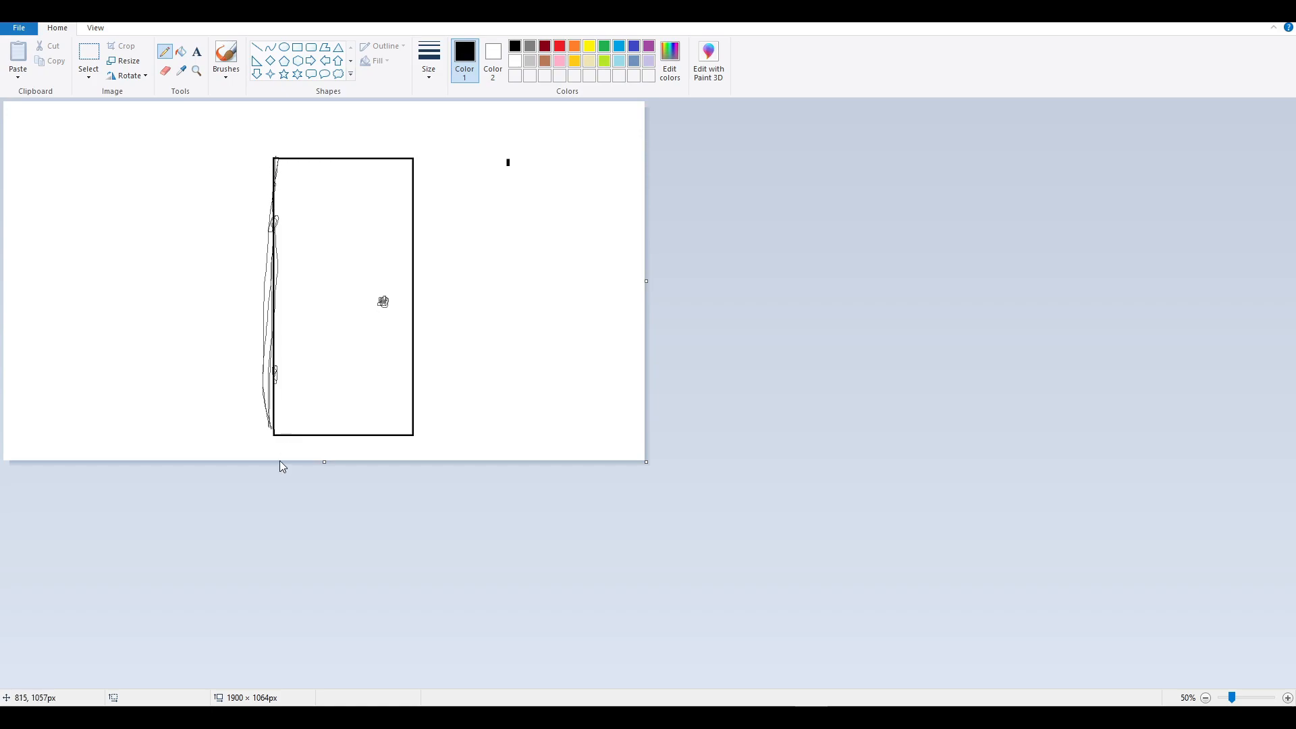
pyautogui.moveTo(271, 390)
pyautogui.mouseDown()
pyautogui.moveTo(276, 154)
pyautogui.moveTo(266, 388)
pyautogui.moveTo(276, 157)
pyautogui.moveTo(259, 353)
pyautogui.mouseUp()
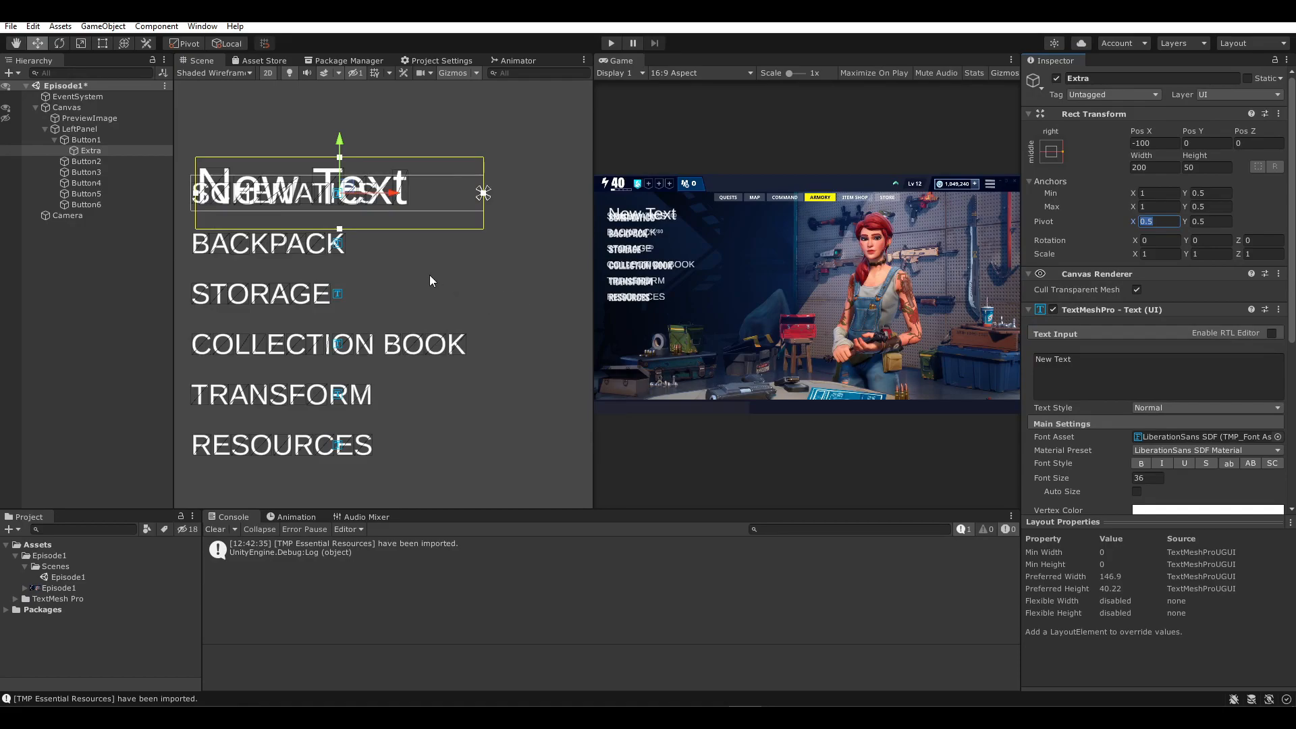
# - Switch back to Unity and move the Extra text freely to an empty area away from the Button1 label
pyautogui.moveTo(1138, 253)
pyautogui.mouseDown()
pyautogui.moveTo(1150, 260)
pyautogui.moveTo(1127, 267)
pyautogui.mouseUp()
pyautogui.hotkey('ctrl', 'z')
pyautogui.click(1208, 222)
pyautogui.moveTo(346, 186); pyautogui.dragTo(557, 302)
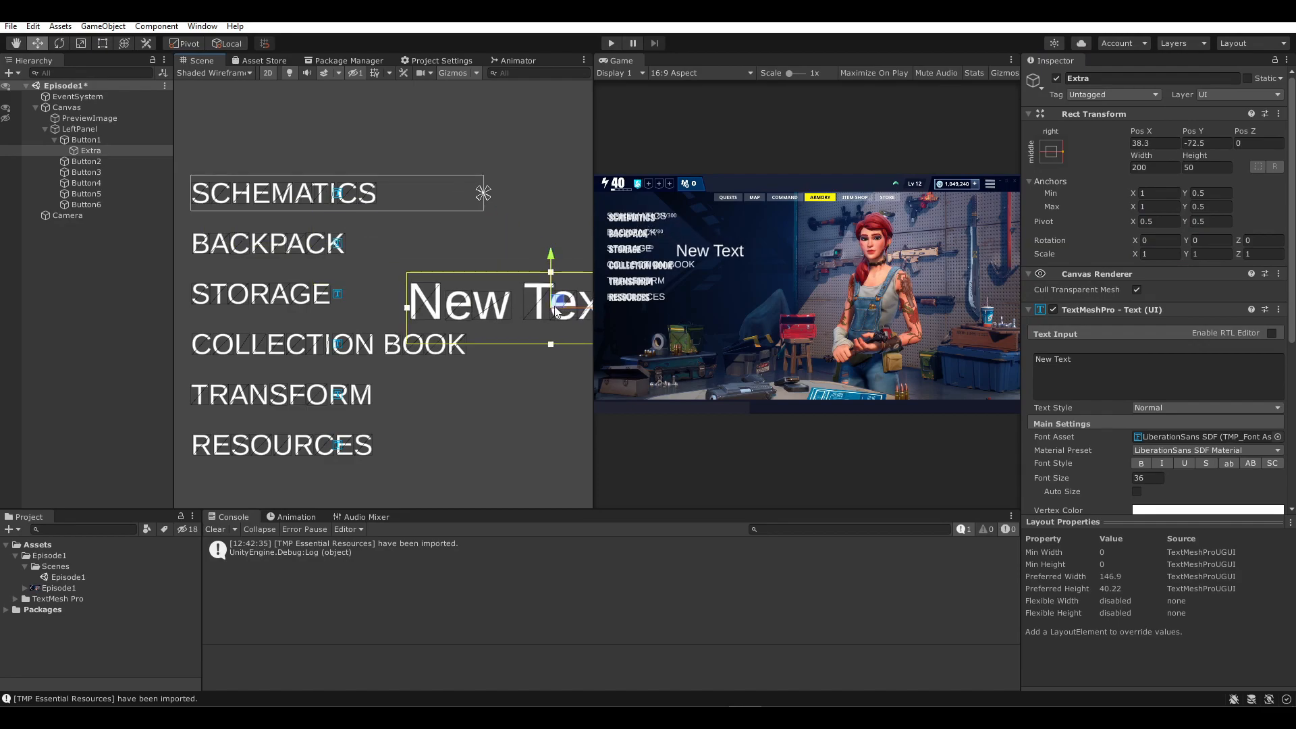
pyautogui.moveTo(544, 306); pyautogui.dragTo(380, 294, button='middle')
pyautogui.moveTo(380, 297); pyautogui.dragTo(468, 266)
# - Try a pivot of X 0, Y 0 with a test rotation on the Extra text, and undo these changes
pyautogui.click(1157, 222)
pyautogui.write('0')
pyautogui.press('Tab')
pyautogui.write('0')
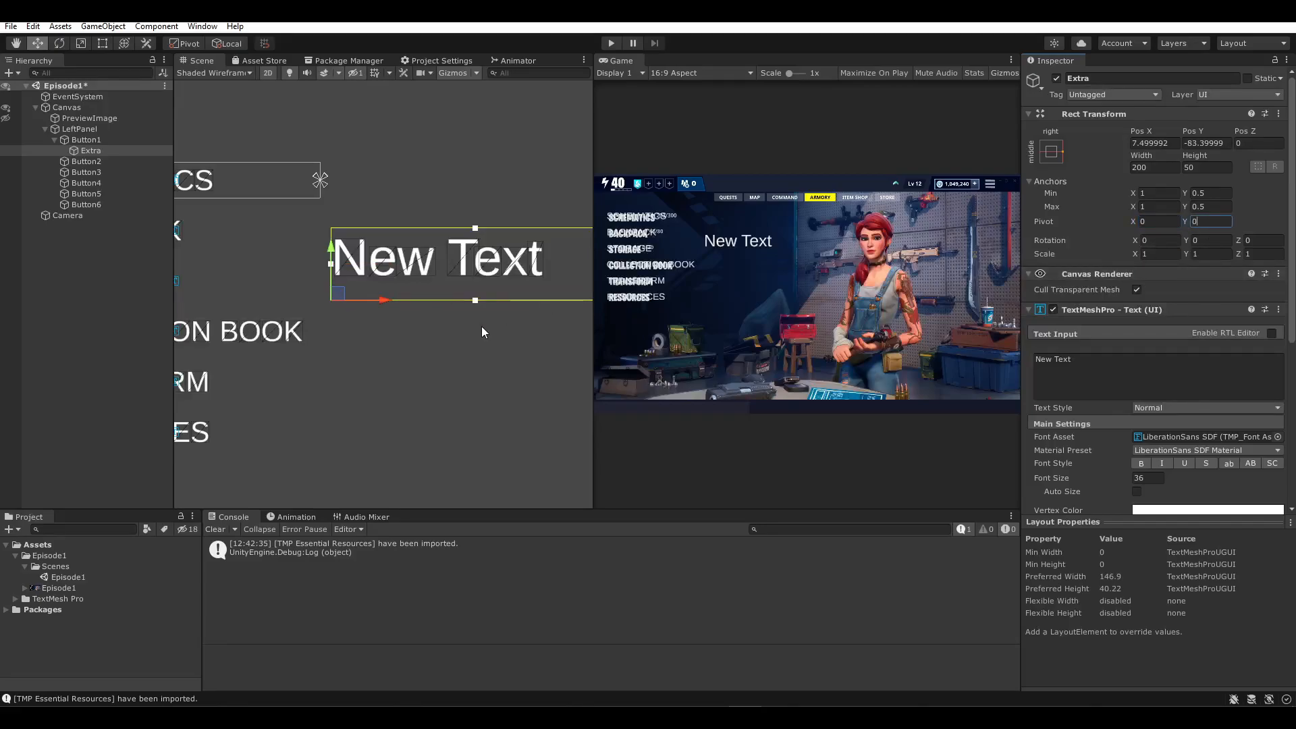
pyautogui.moveTo(337, 295); pyautogui.dragTo(327, 285)
pyautogui.moveTo(486, 303); pyautogui.dragTo(447, 305, button='middle')
pyautogui.moveTo(1134, 253); pyautogui.dragTo(1173, 259)
pyautogui.hotkey('ctrl', 'z')
pyautogui.hotkey('ctrl', 'z')
pyautogui.hotkey('ctrl', 'z')
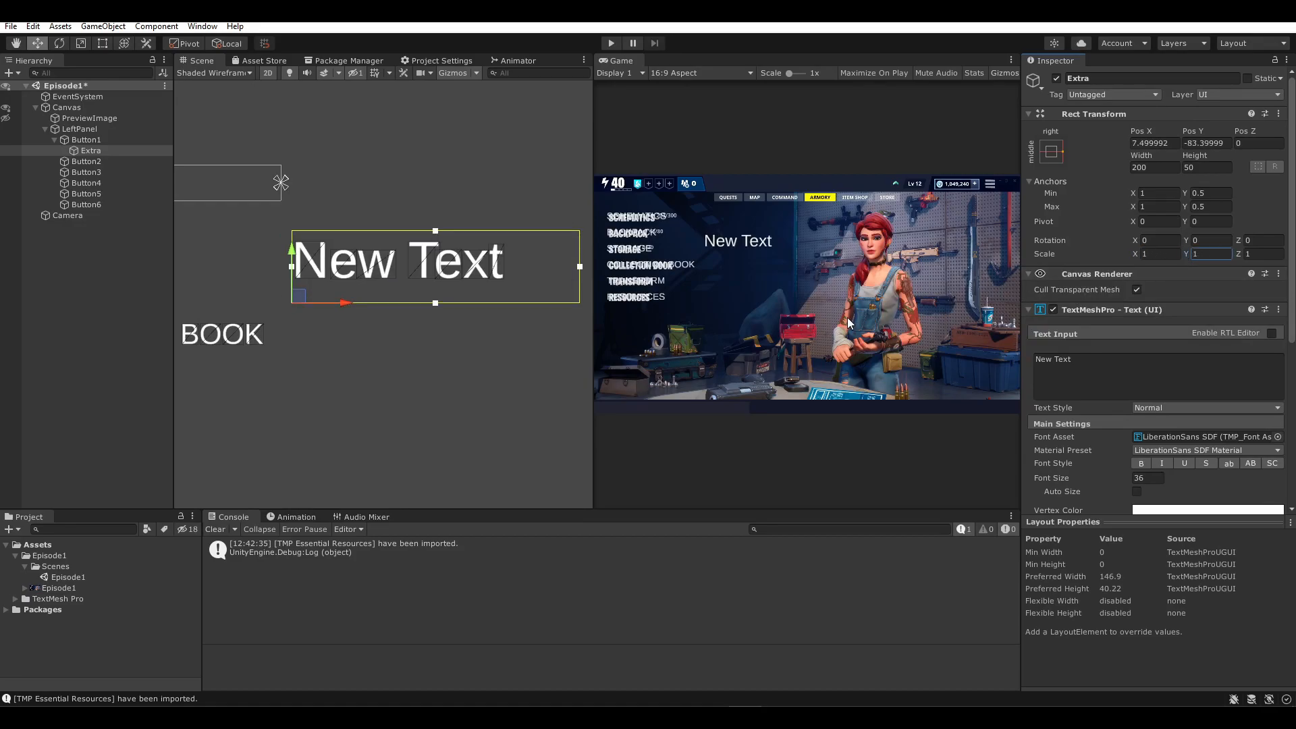
pyautogui.hotkey('ctrl', 'z')
# - Set the Extra text's pivot X to 0 and its Pos X and Pos Y to 0
pyautogui.moveTo(364, 294); pyautogui.dragTo(480, 311, button='middle')
pyautogui.moveTo(560, 317); pyautogui.dragTo(502, 314)
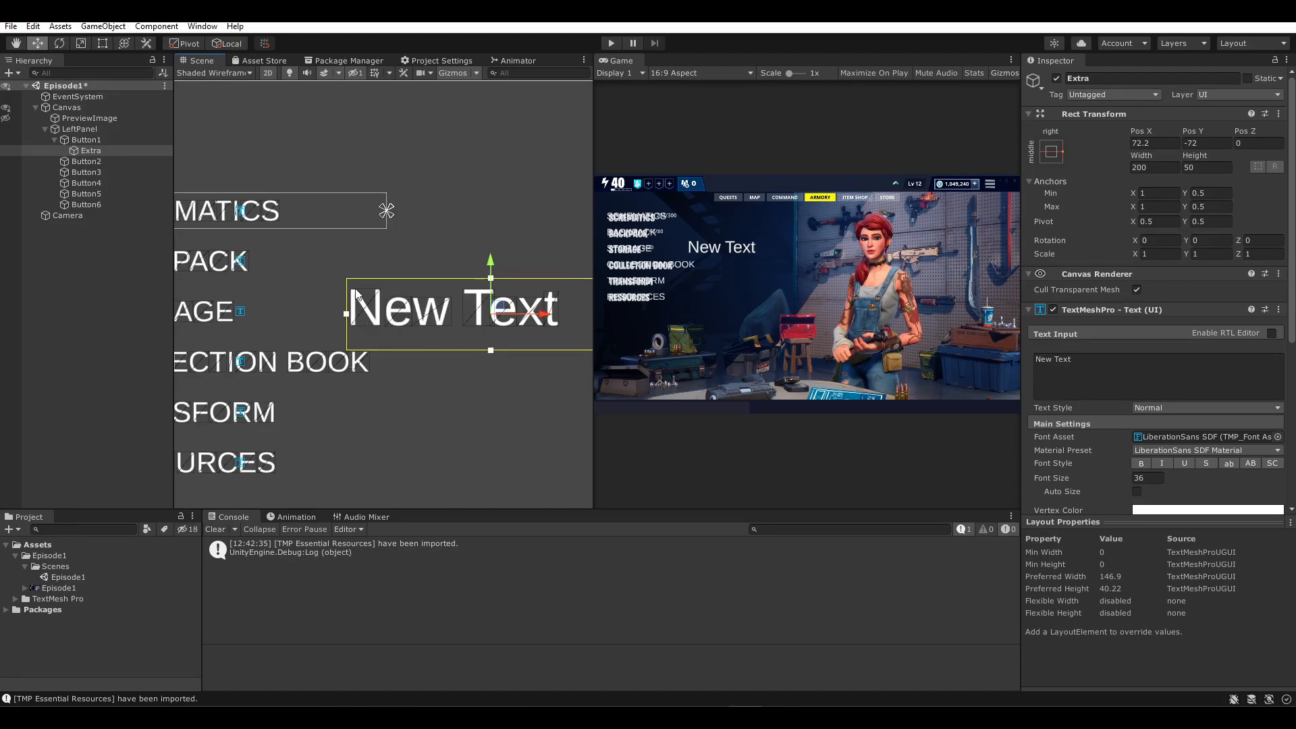
pyautogui.click(1158, 222)
pyautogui.write('0')
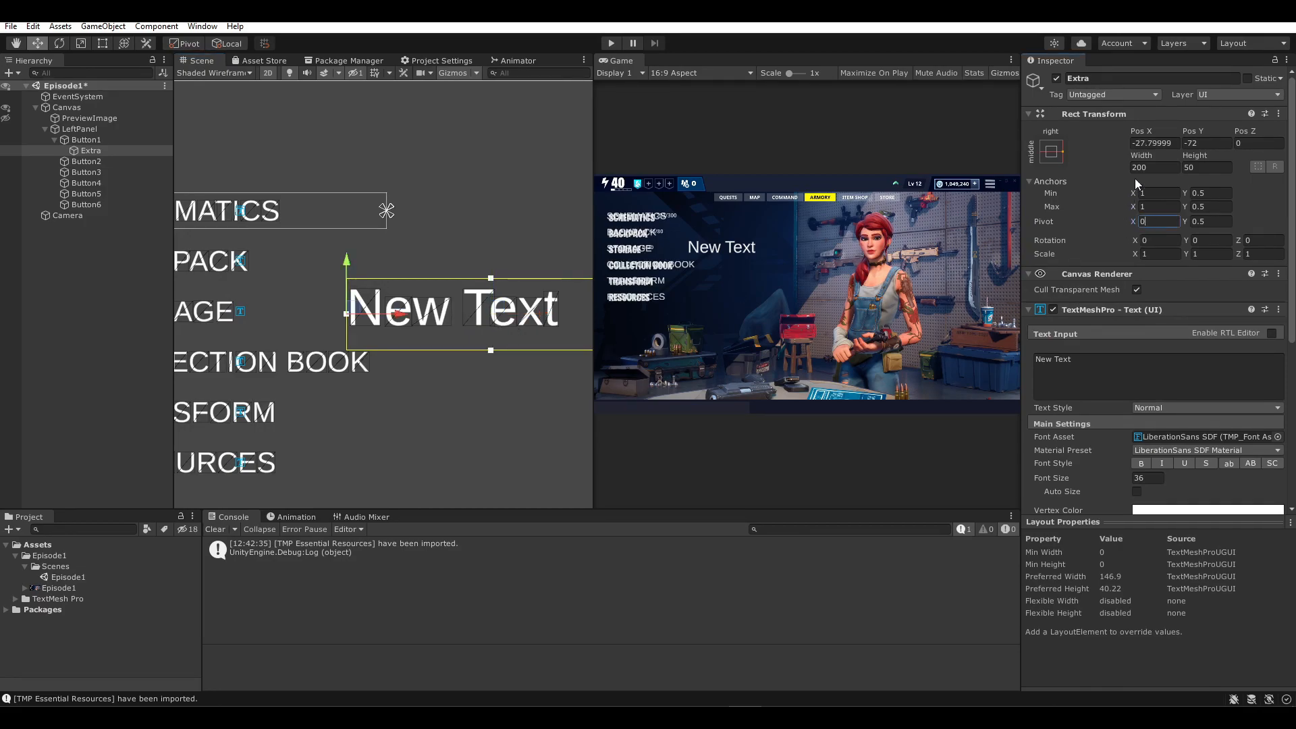
pyautogui.click(1055, 157)
pyautogui.click(1149, 145)
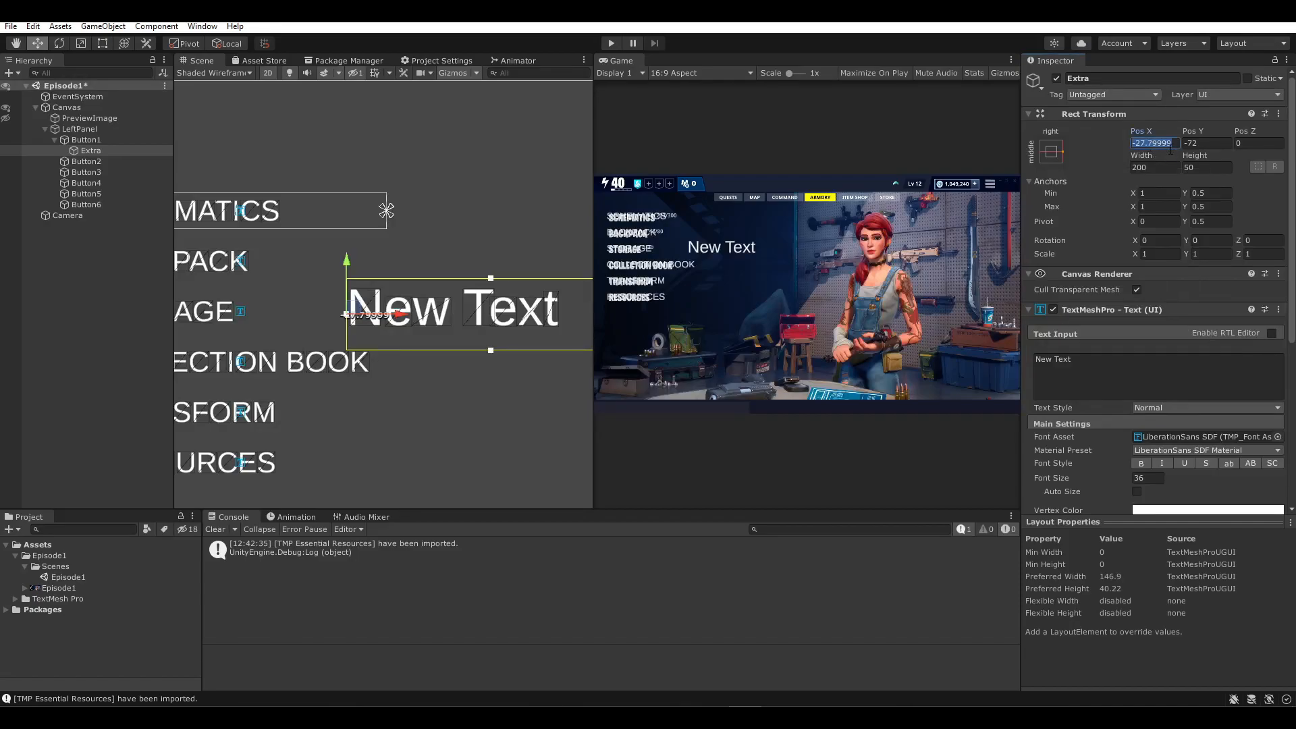
pyautogui.write('0')
pyautogui.press('Tab')
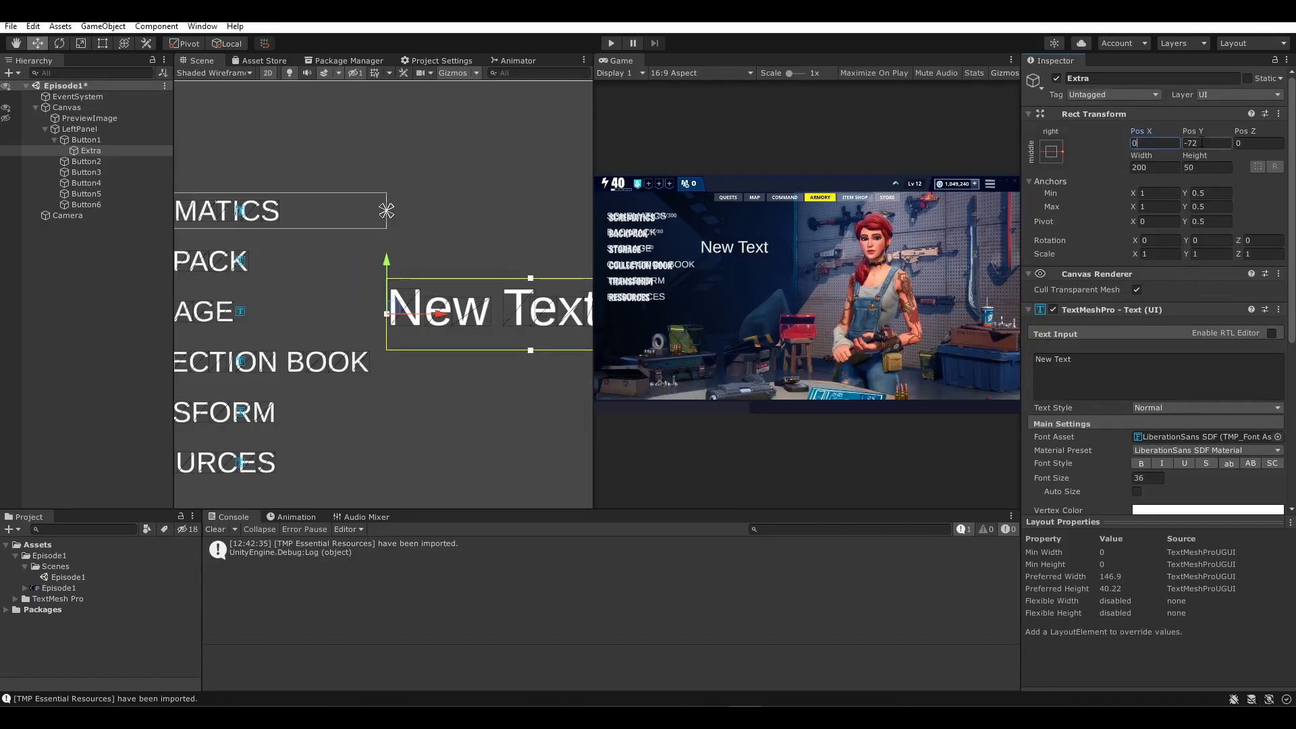
pyautogui.write('0')
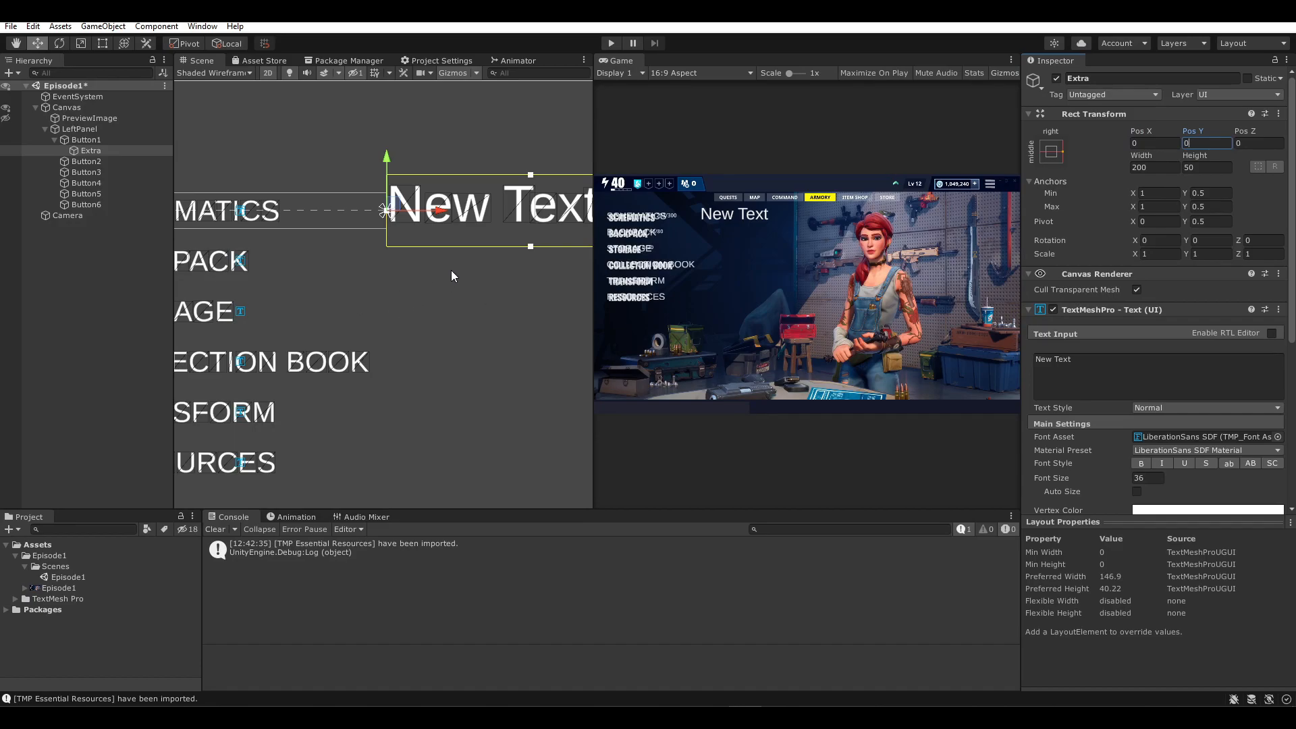
# - Try a pivot X of 0.5 with Pos X 0 on the Extra text and examine how it aligns with the anchor
pyautogui.click(1155, 222)
pyautogui.write('0.5')
pyautogui.click(1155, 143)
pyautogui.moveTo(387, 213); pyautogui.dragTo(487, 205, button='middle')
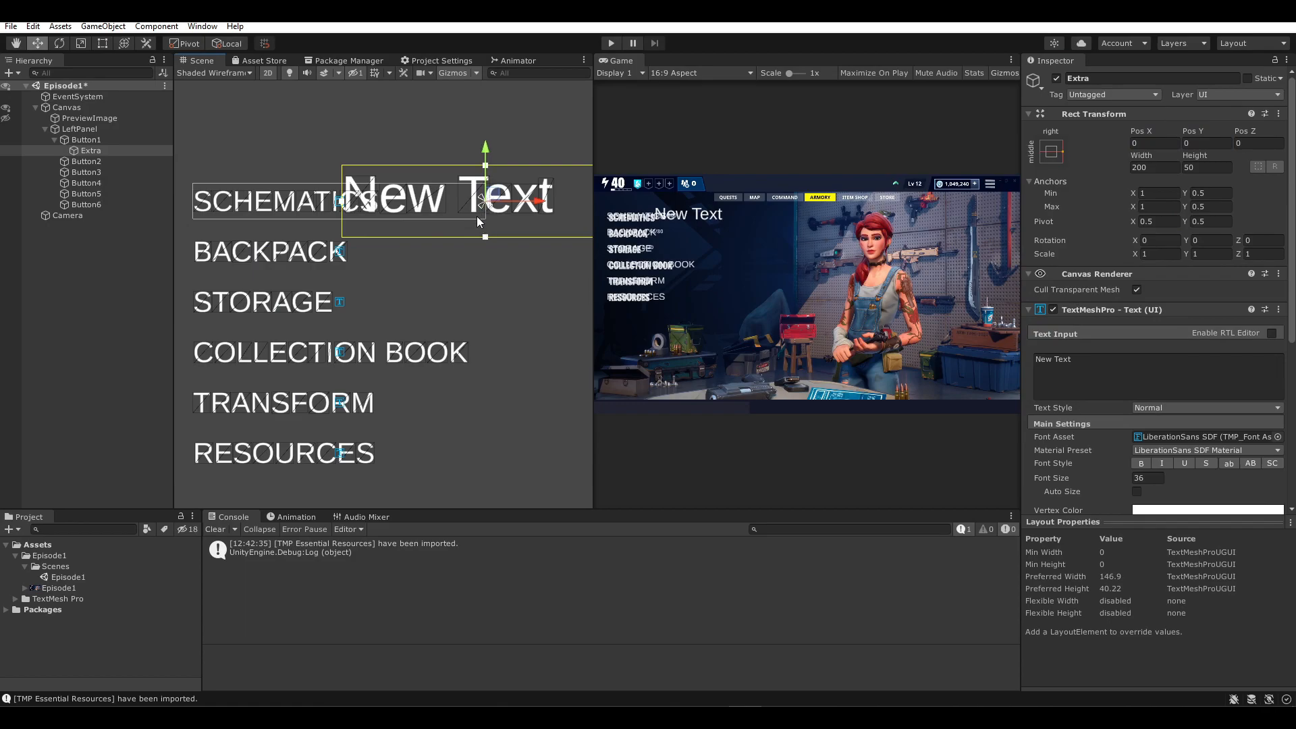
pyautogui.scroll(9, 398, 262)
pyautogui.moveTo(426, 249); pyautogui.dragTo(303, 304, button='middle')
pyautogui.scroll(-6, 430, 268)
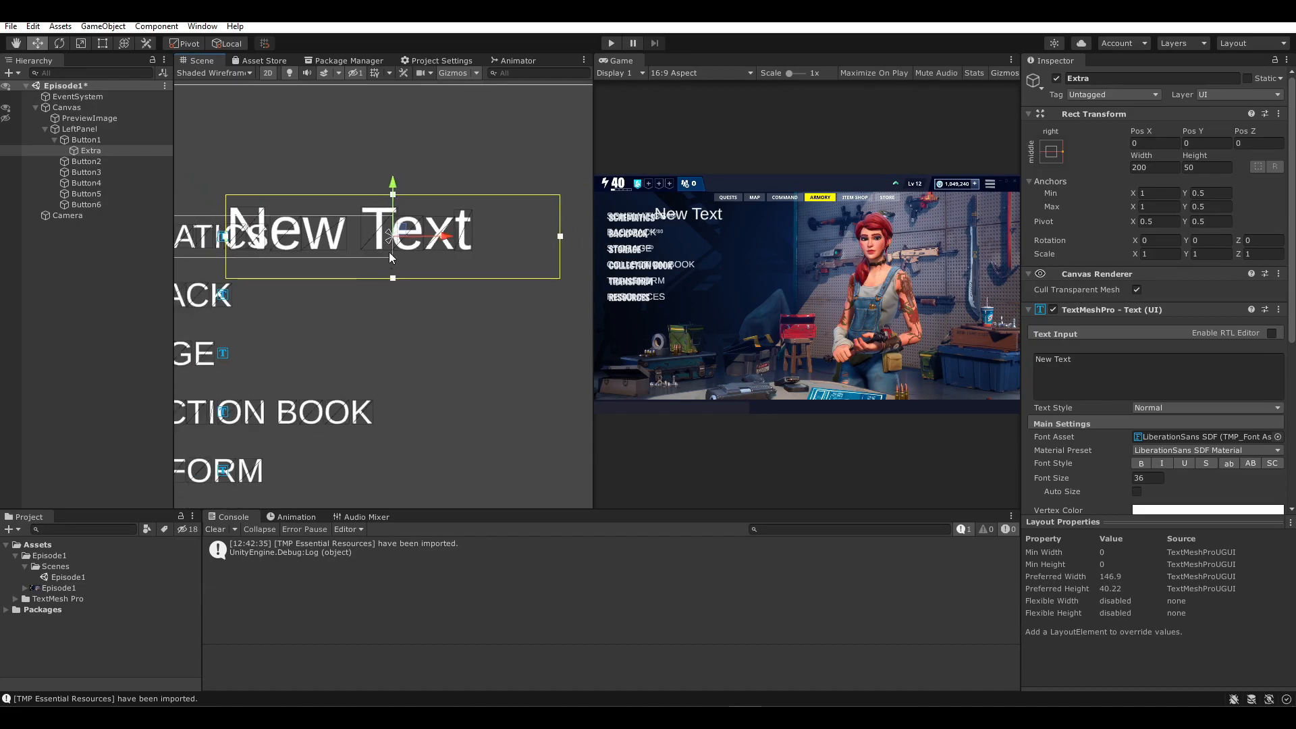
# - Set the Extra text's pivot X back to 0 and its Pos X to 0
pyautogui.click(1147, 221)
pyautogui.write('-1.3')
pyautogui.press('BackSpace')
pyautogui.press('BackSpace')
pyautogui.press('BackSpace')
pyautogui.press('BackSpace')
pyautogui.write('0')
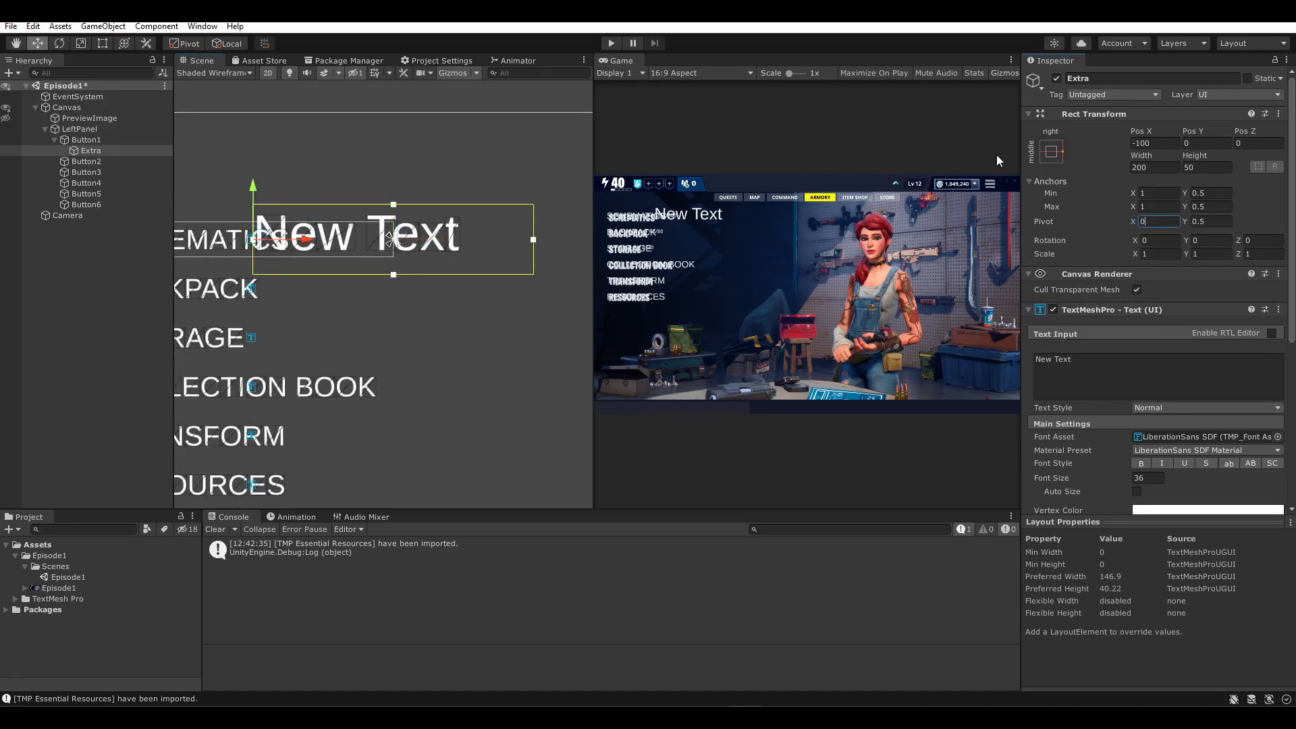
pyautogui.click(1154, 143)
pyautogui.write('0')
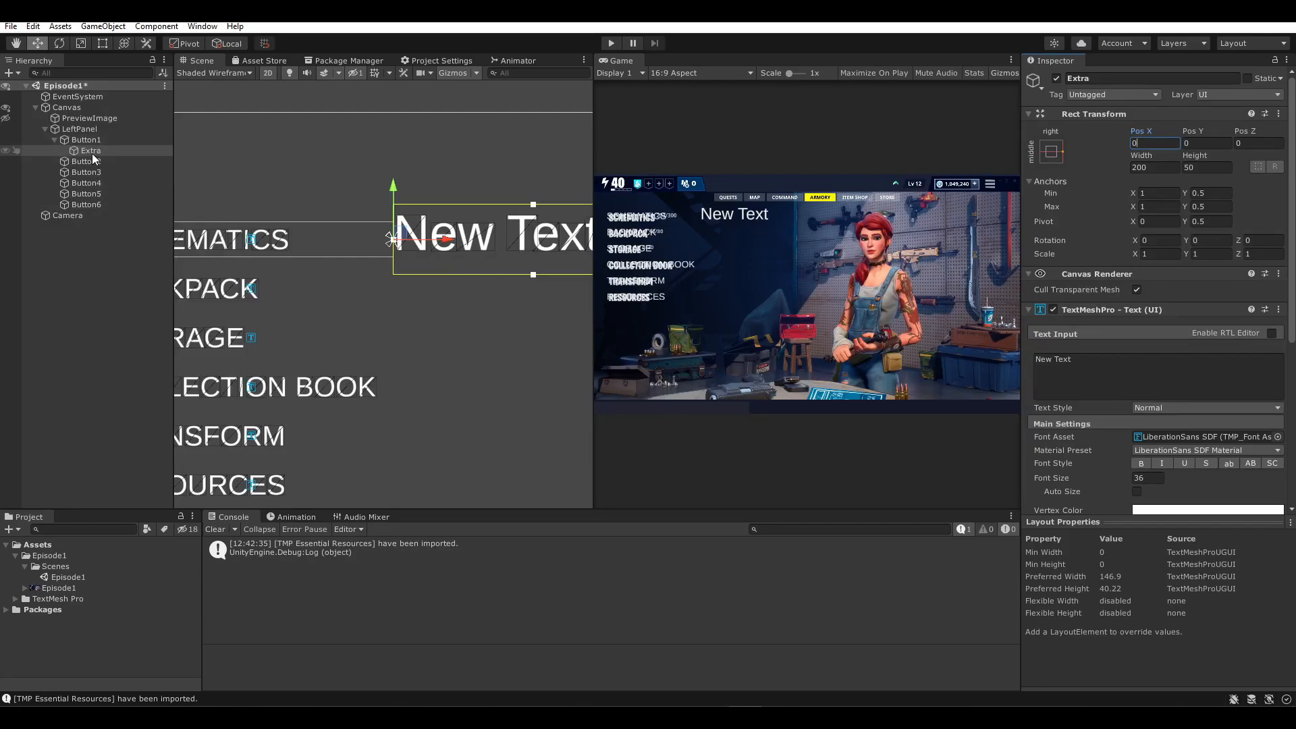
# - Try vertical anchors of Min Y 0 and Max Y 1 on the Extra text, and undo both changes
pyautogui.click(1204, 193)
pyautogui.write('0')
pyautogui.click(1208, 206)
pyautogui.write('1')
pyautogui.hotkey('ctrl', 'z')
pyautogui.hotkey('ctrl', 'z')
pyautogui.moveTo(458, 258); pyautogui.dragTo(417, 248, button='middle')
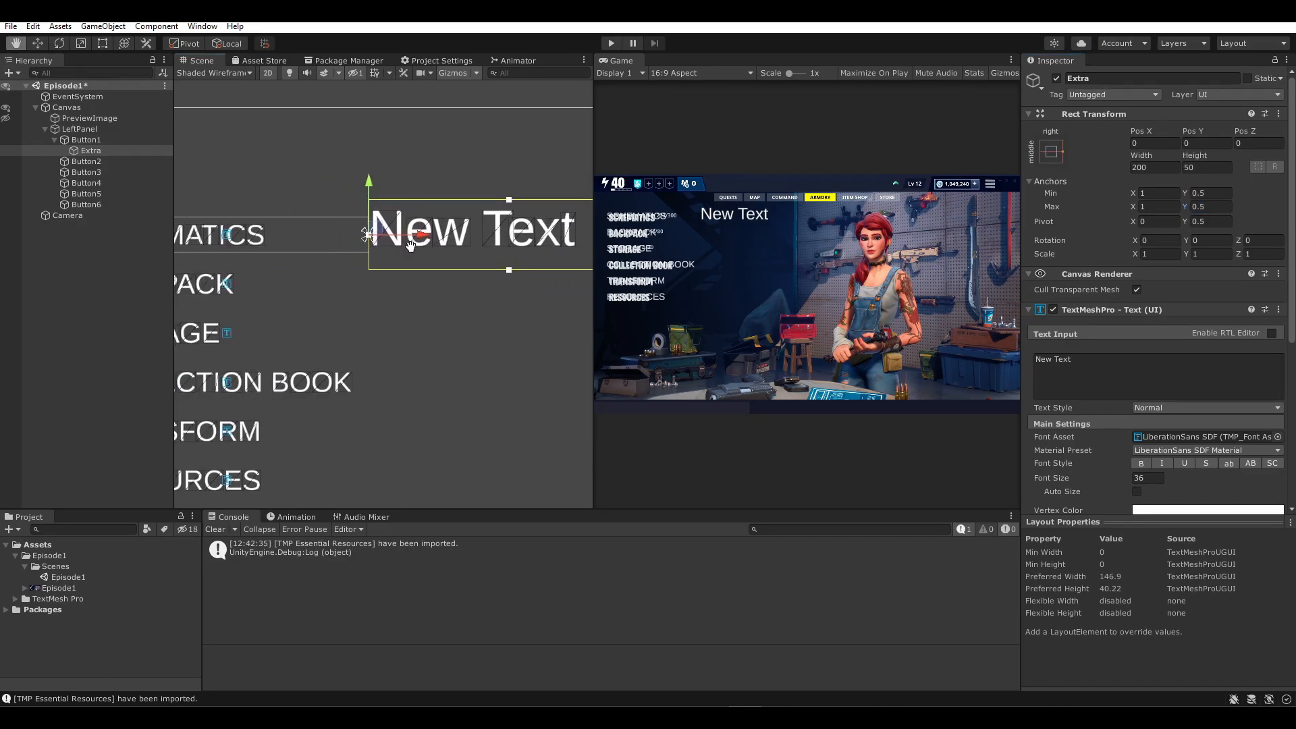
# - Stretch the Extra text over Button1's full height with anchors Min Y 0 and Max Y 1, and Top and Bottom offsets of 0
pyautogui.click(1205, 194)
pyautogui.write('0')
pyautogui.click(1210, 208)
pyautogui.write('1')
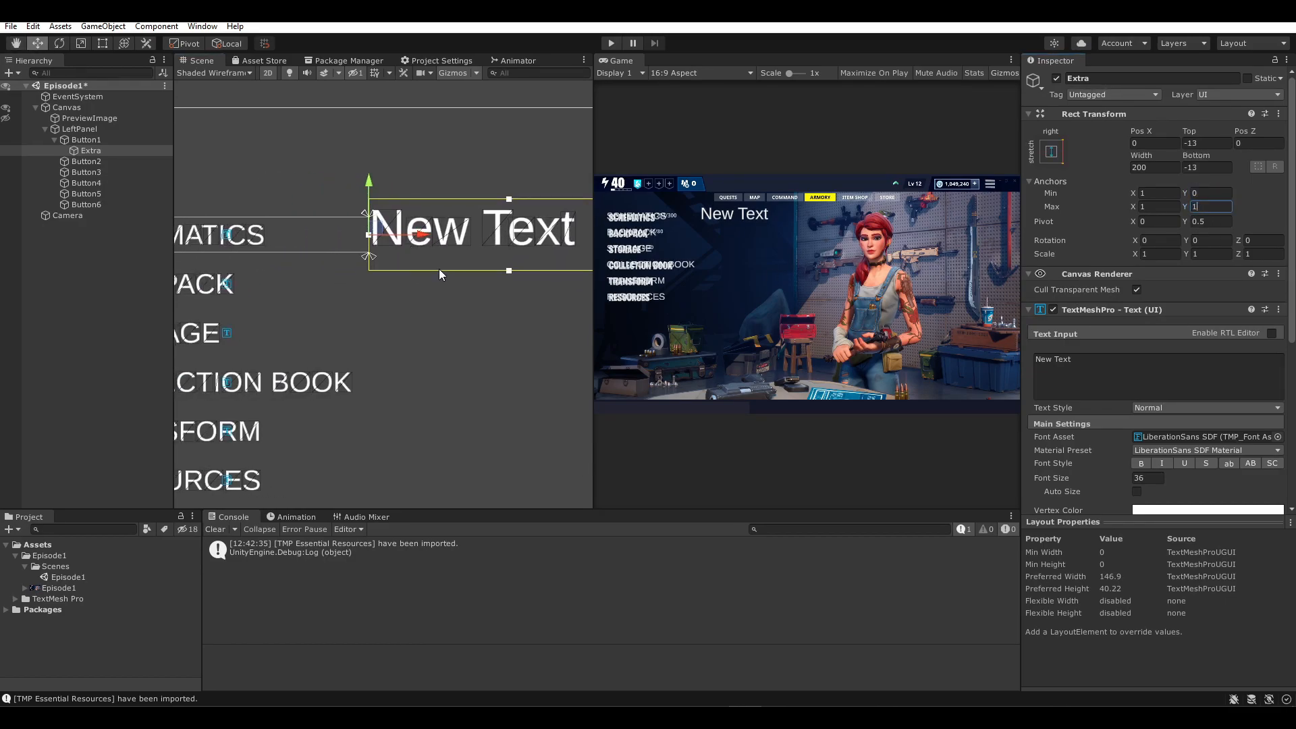
pyautogui.click(1205, 143)
pyautogui.write('0')
pyautogui.click(1206, 167)
pyautogui.write('0')
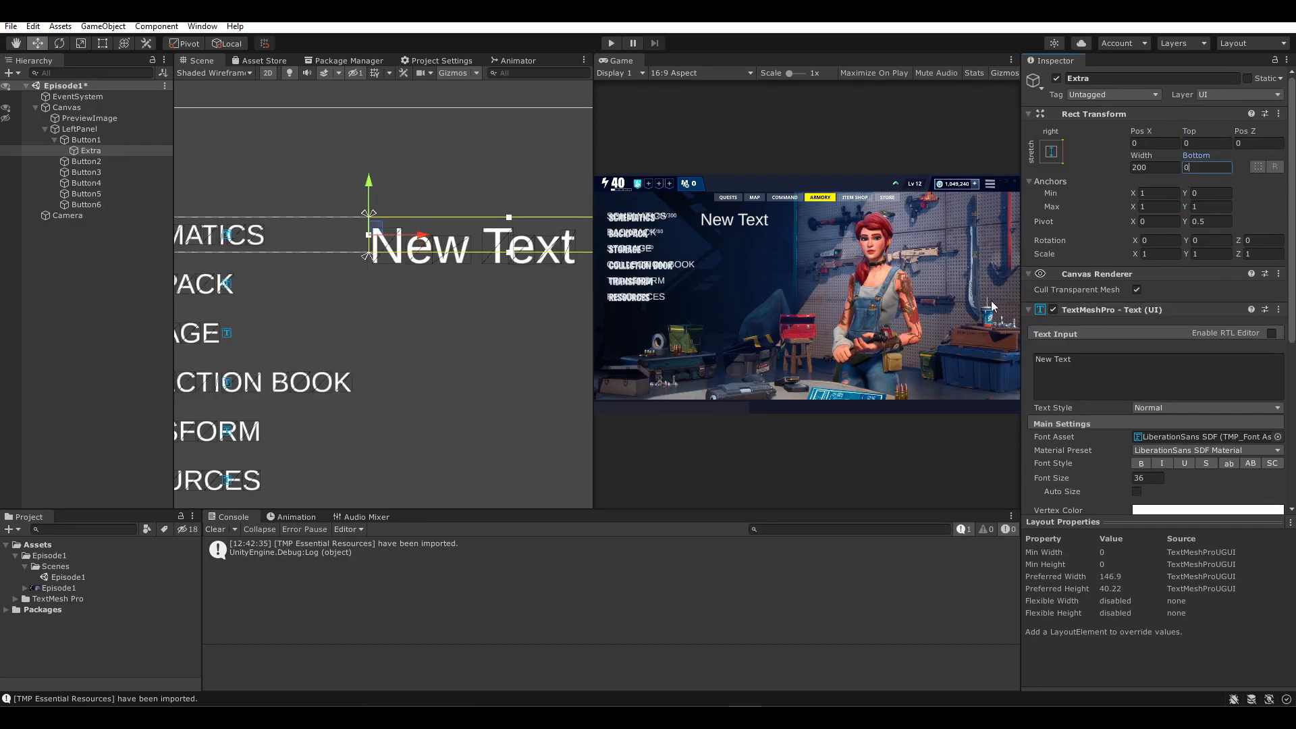
# - Check Button1's text settings, and give the Extra text a font size of 14 and middle vertical alignment
pyautogui.click(1161, 478)
pyautogui.click(86, 140)
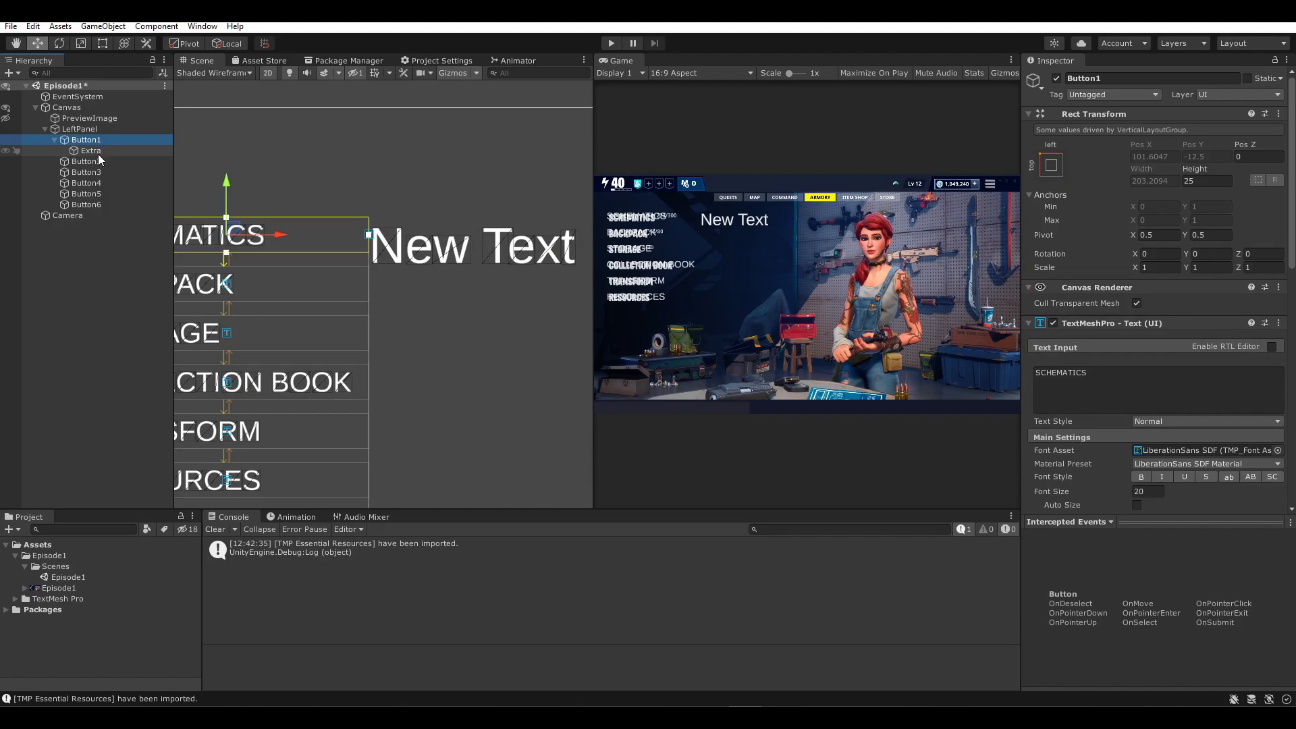
pyautogui.click(99, 152)
pyautogui.click(1146, 480)
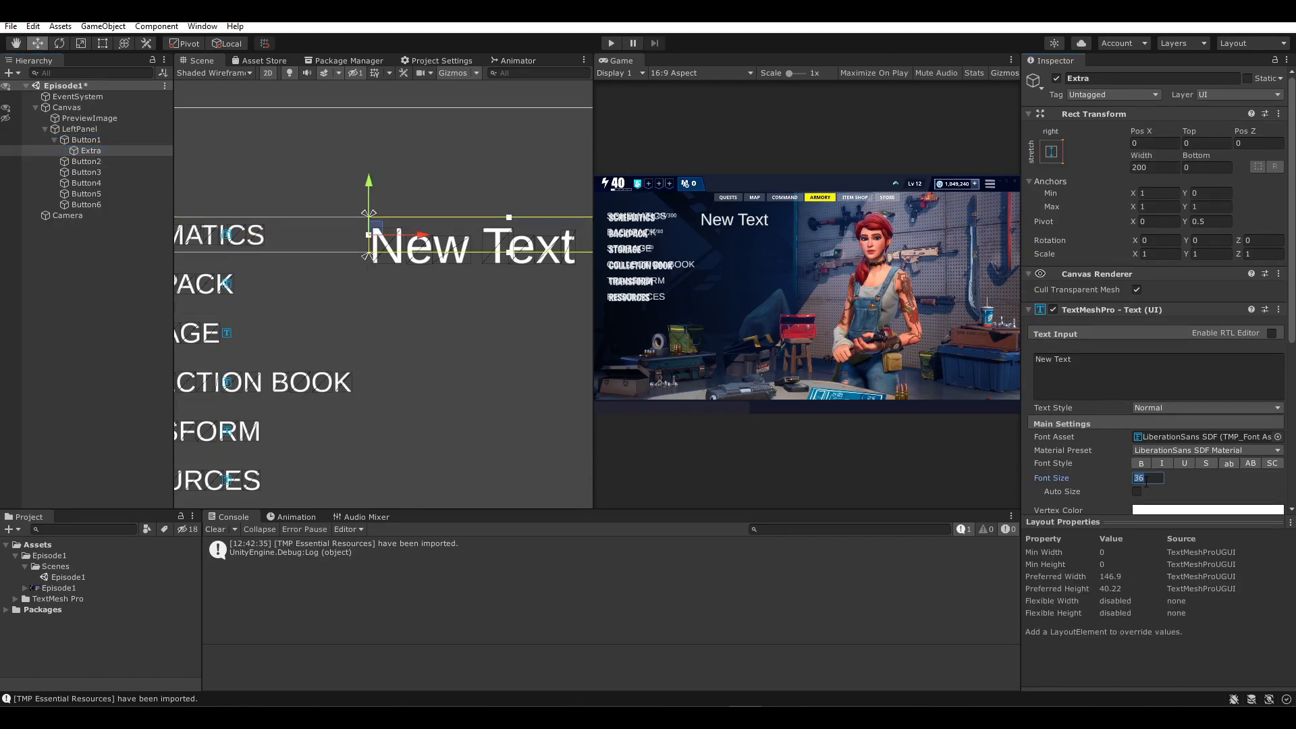
pyautogui.write('14')
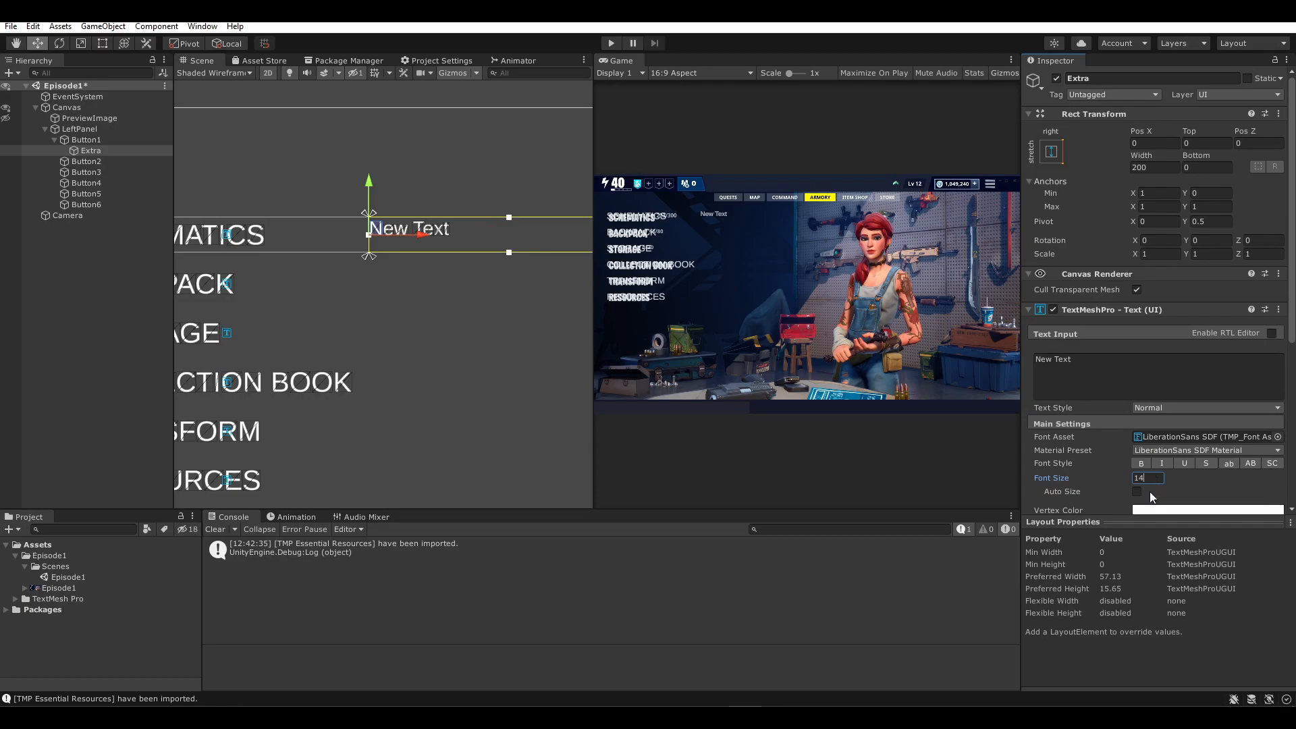
pyautogui.scroll(-5, 1157, 413)
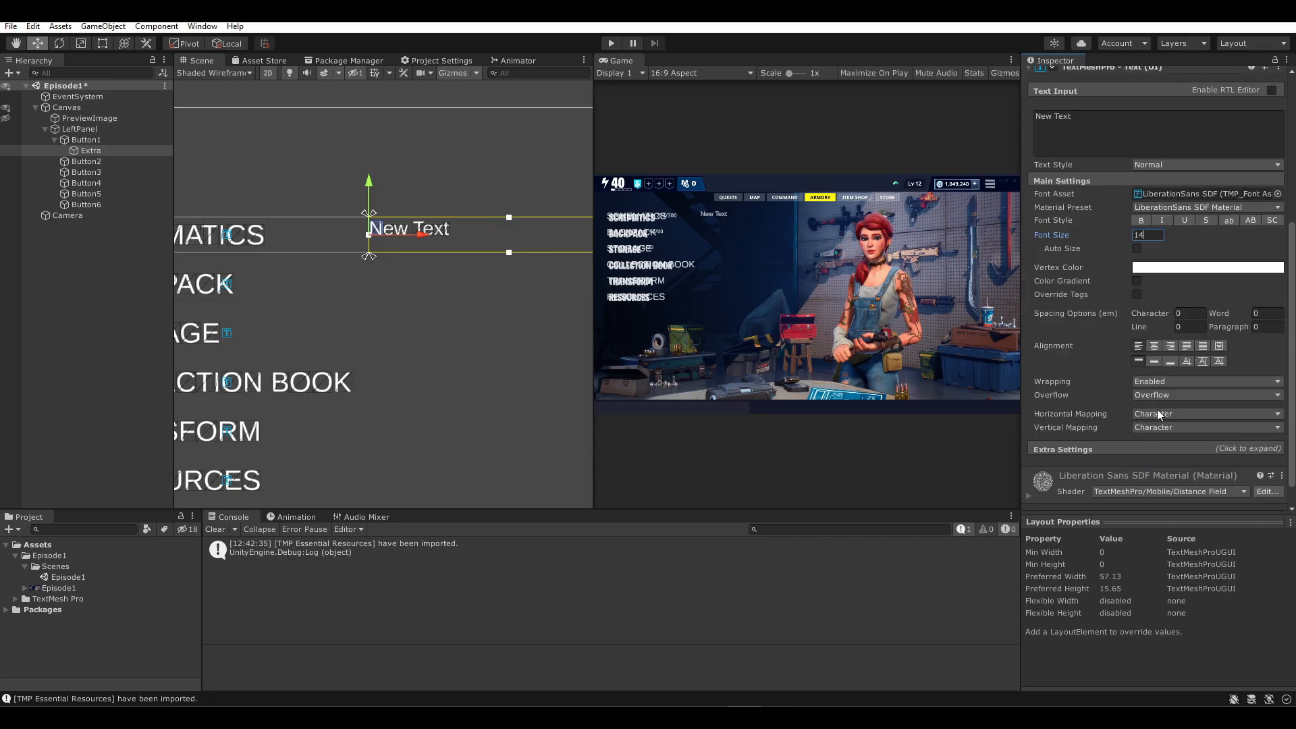
pyautogui.click(1155, 362)
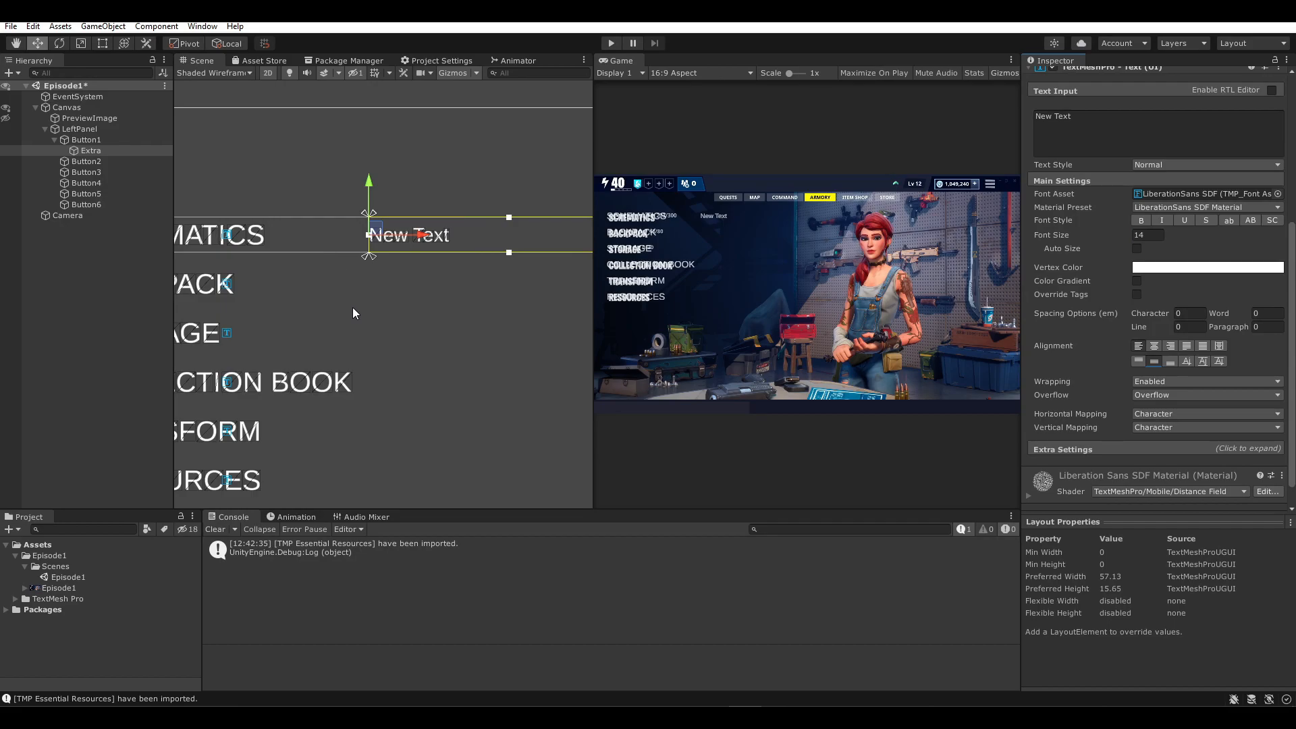
# - Set the Extra text's width to 100
pyautogui.moveTo(371, 318); pyautogui.dragTo(273, 326, button='middle')
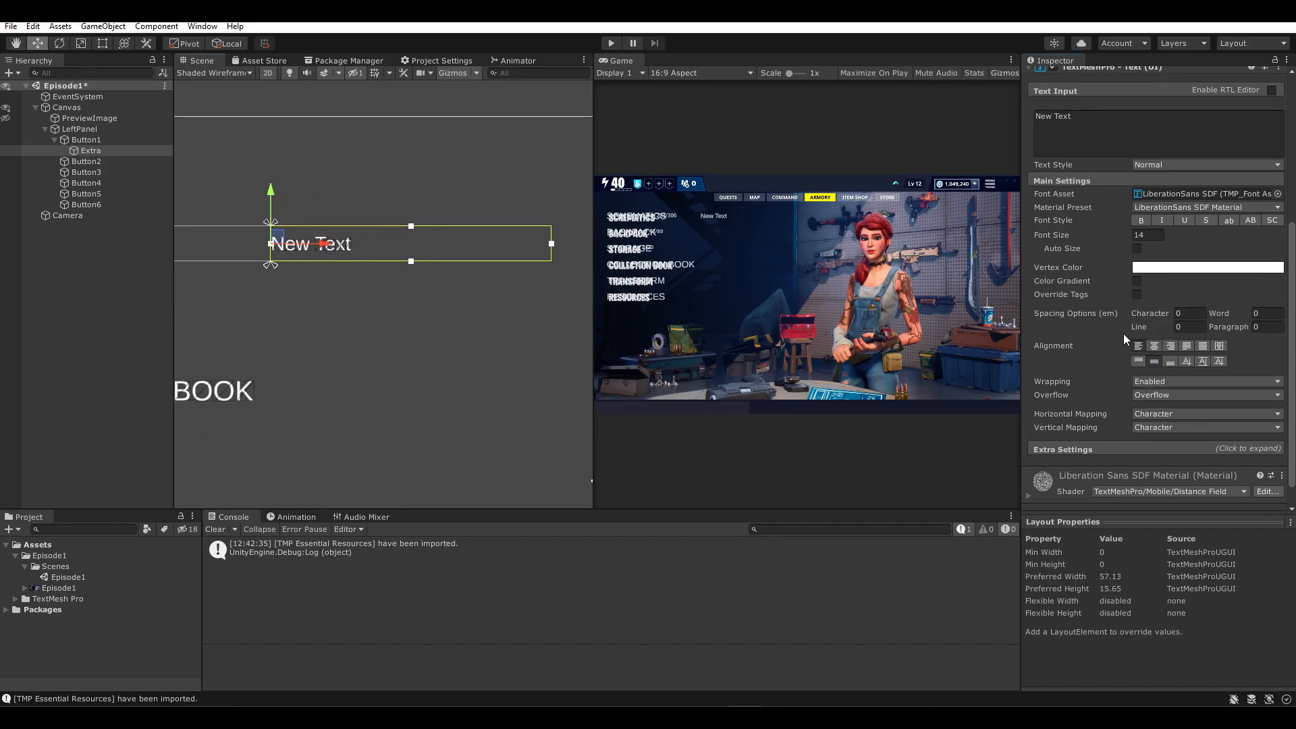
pyautogui.scroll(5, 1134, 293)
pyautogui.click(1146, 167)
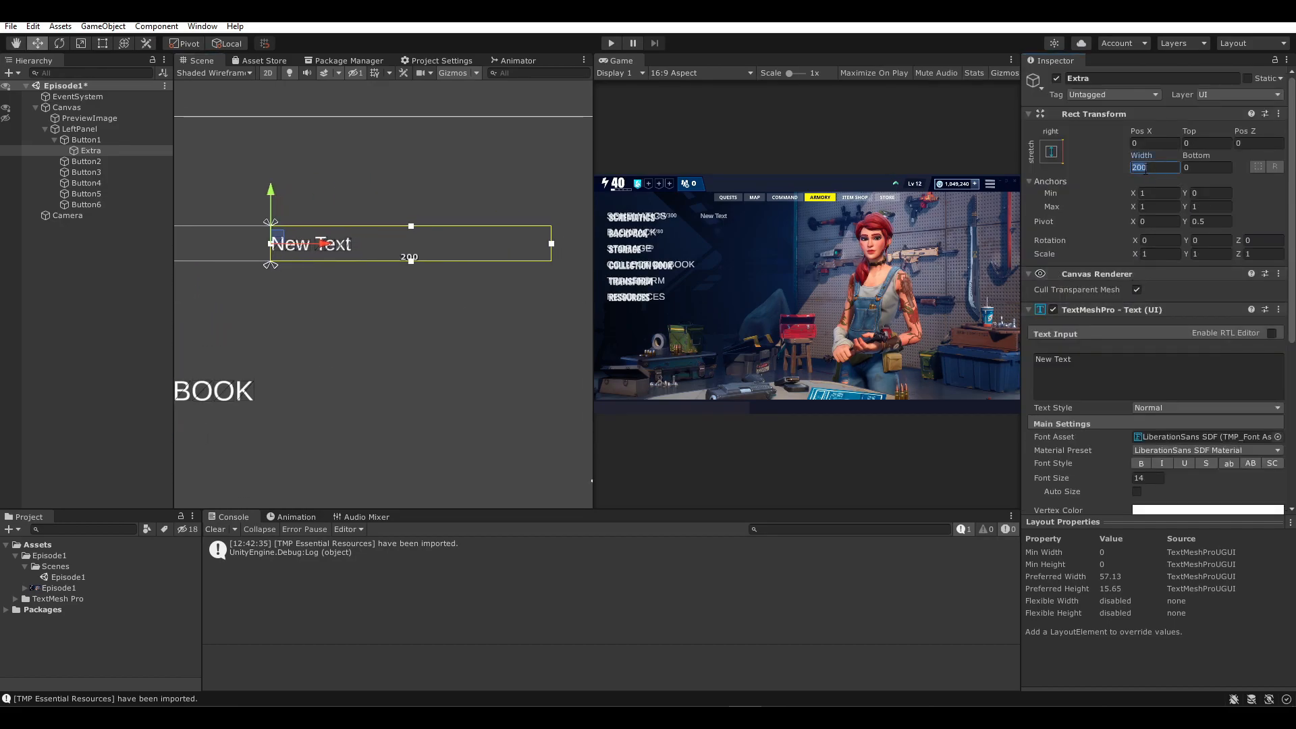
pyautogui.write('100')
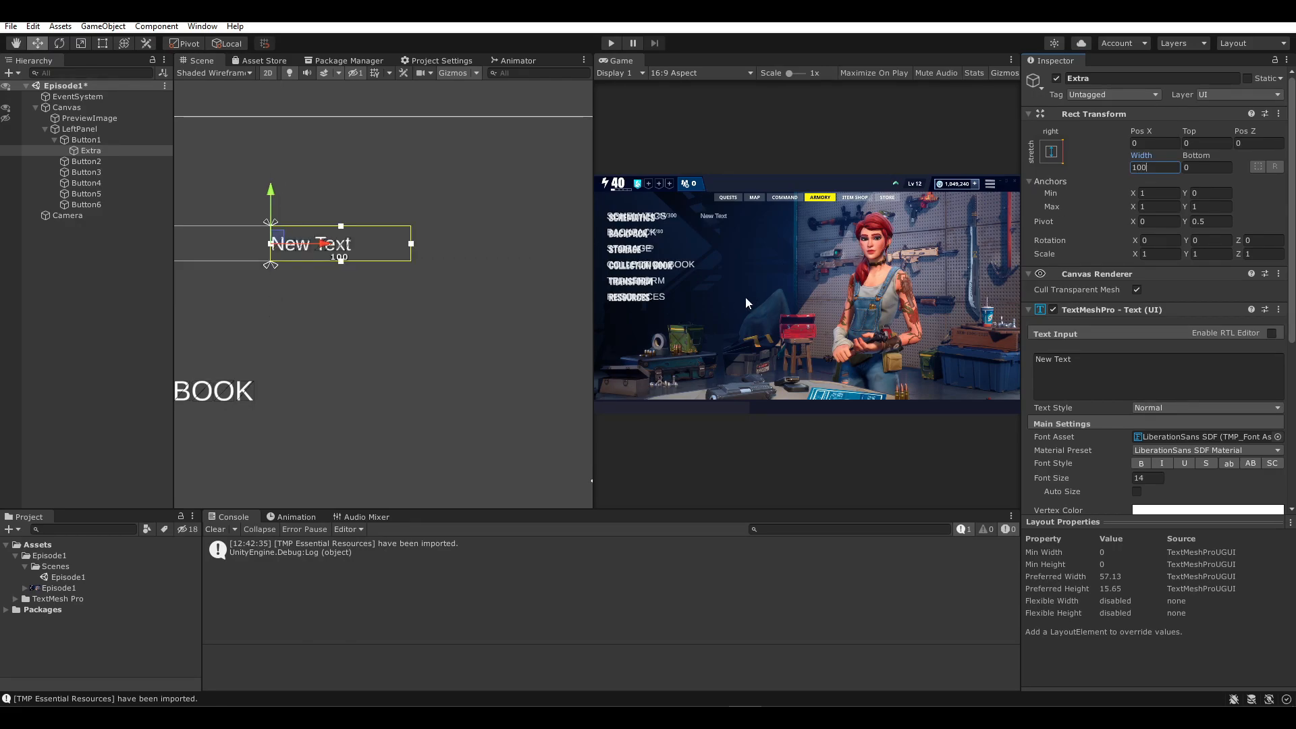
# - Replace the Extra text's placeholder content with 55/300
pyautogui.click(1103, 365)
pyautogui.scroll(1, 698, 252)
pyautogui.scroll(-1, 688, 253)
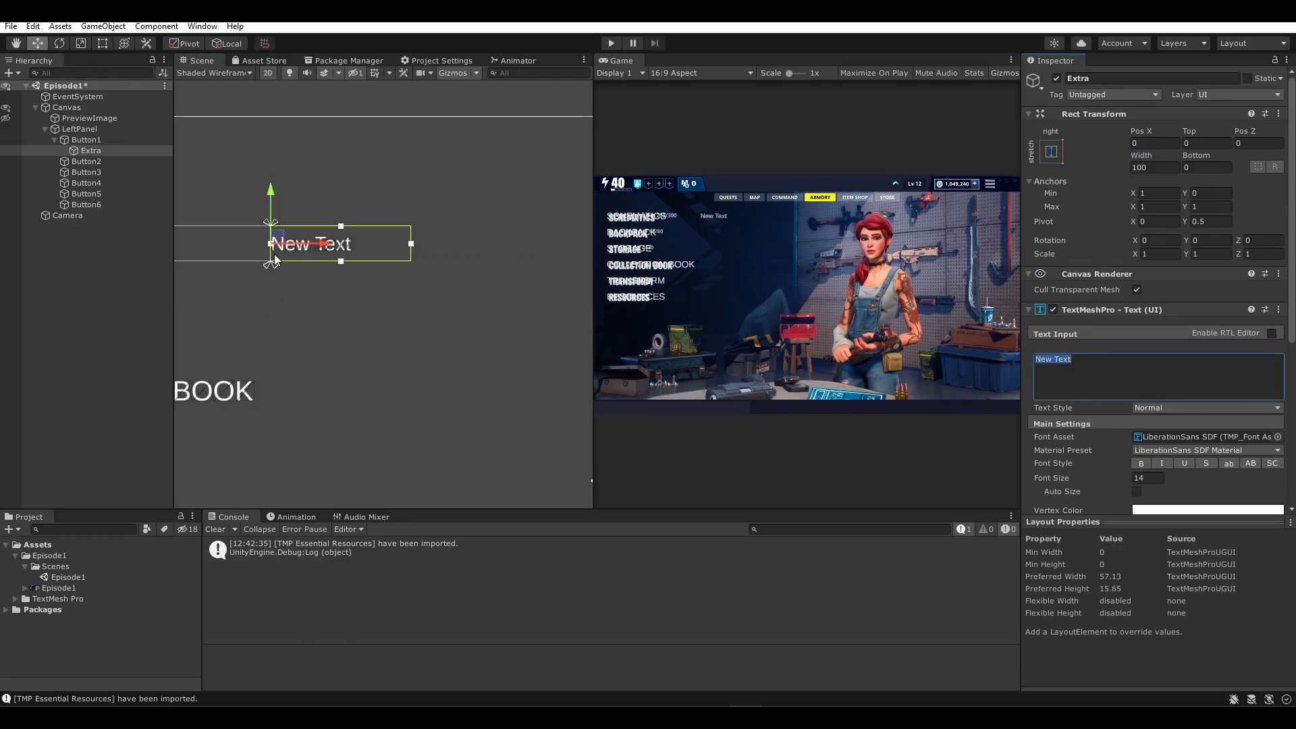
pyautogui.scroll(4, 635, 271)
pyautogui.scroll(-3, 679, 215)
pyautogui.click(1087, 379)
pyautogui.write('13')
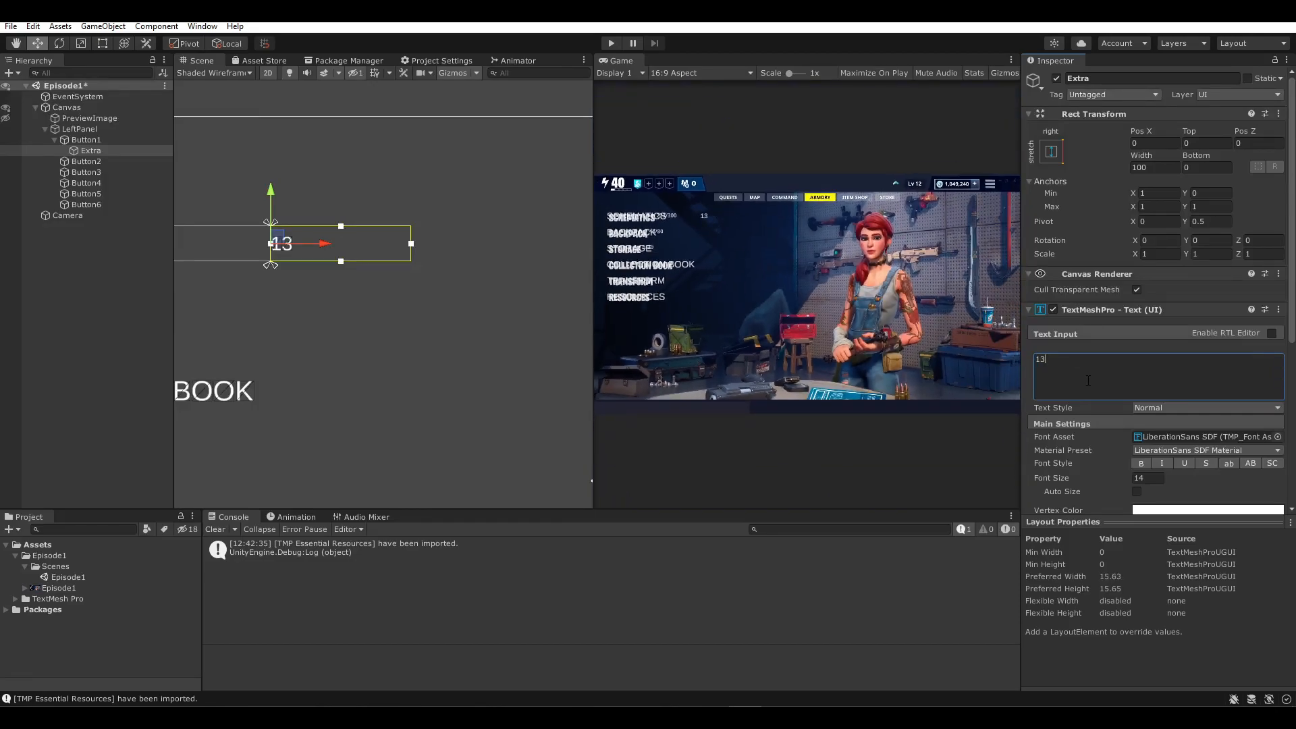
pyautogui.write('14')
pyautogui.write('55/300')
pyautogui.moveTo(273, 322); pyautogui.dragTo(424, 305, button='middle')
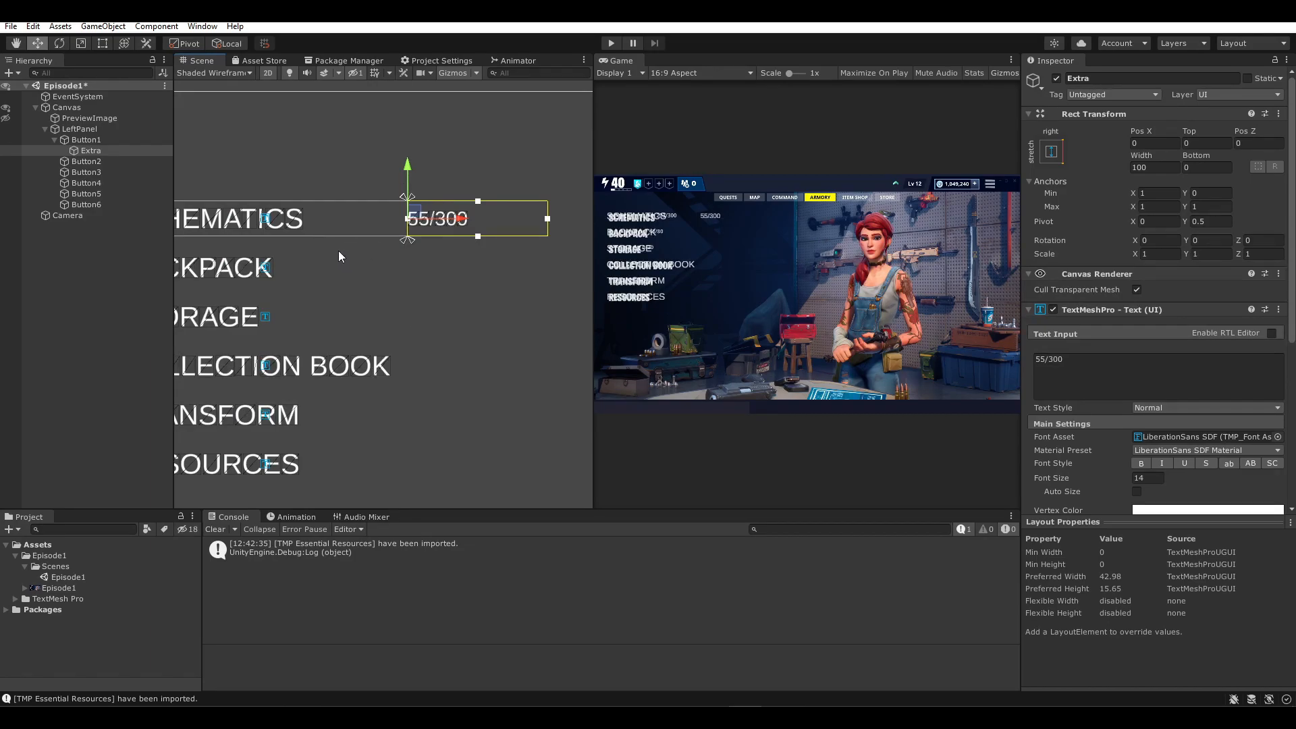
# - Show PreviewImage in the scene and hide Button1 with its Extra text to inspect the reference counter beside SCHEMATICS
pyautogui.click(101, 141)
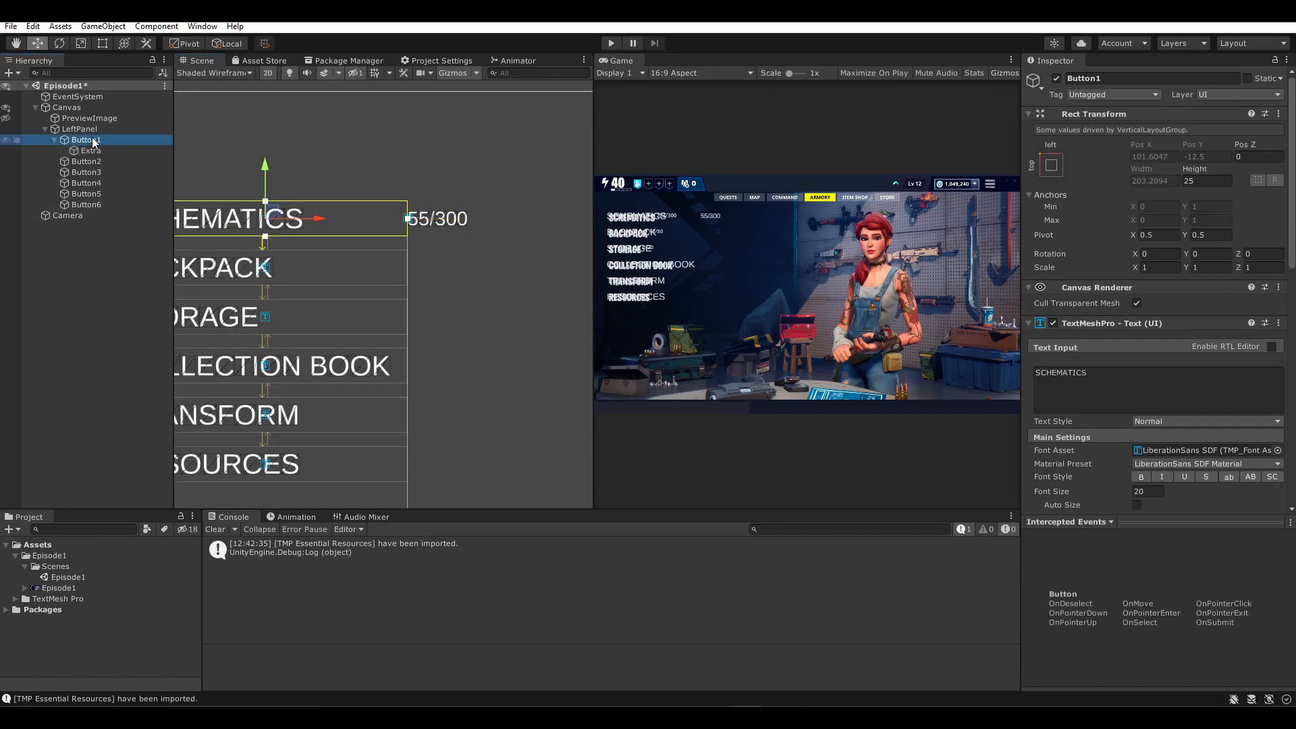
pyautogui.click(92, 131)
pyautogui.click(91, 140)
pyautogui.click(6, 120)
pyautogui.scroll(10, 294, 270)
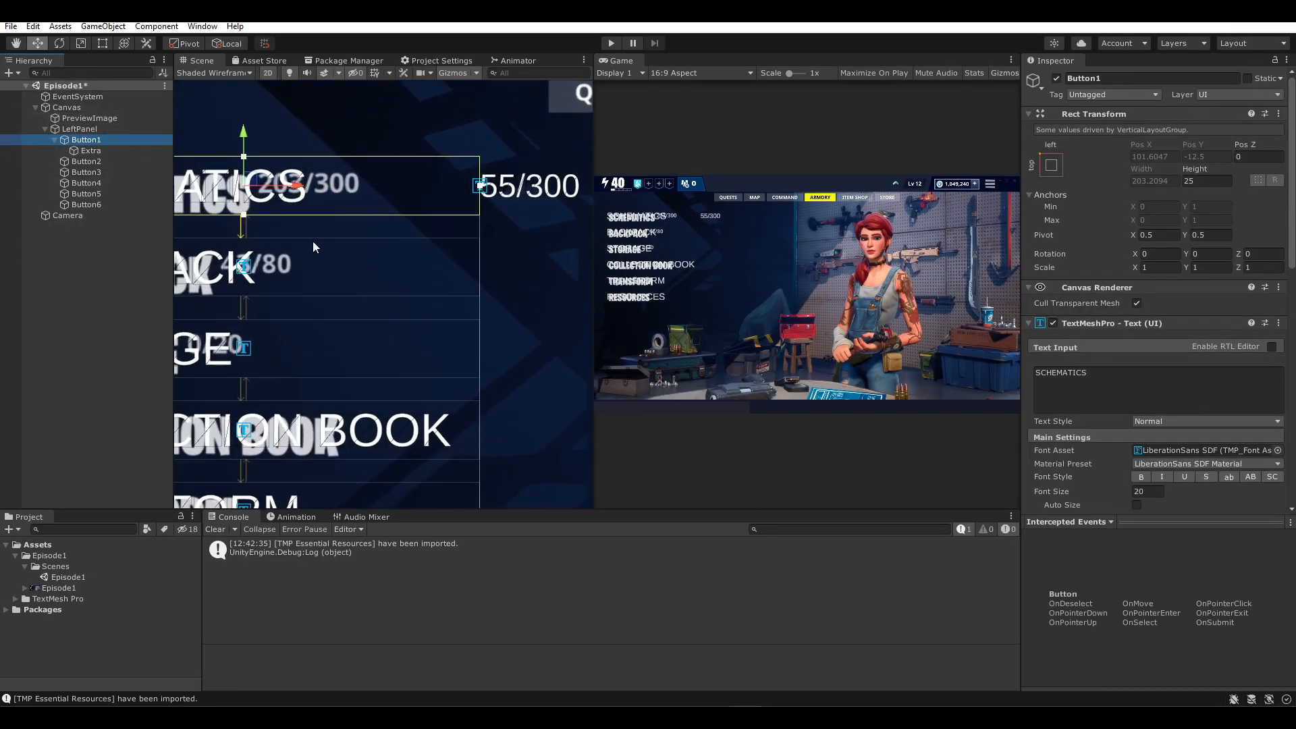
pyautogui.moveTo(305, 236); pyautogui.dragTo(349, 259, button='middle')
pyautogui.click(6, 139)
pyautogui.moveTo(357, 212); pyautogui.dragTo(436, 200, button='middle')
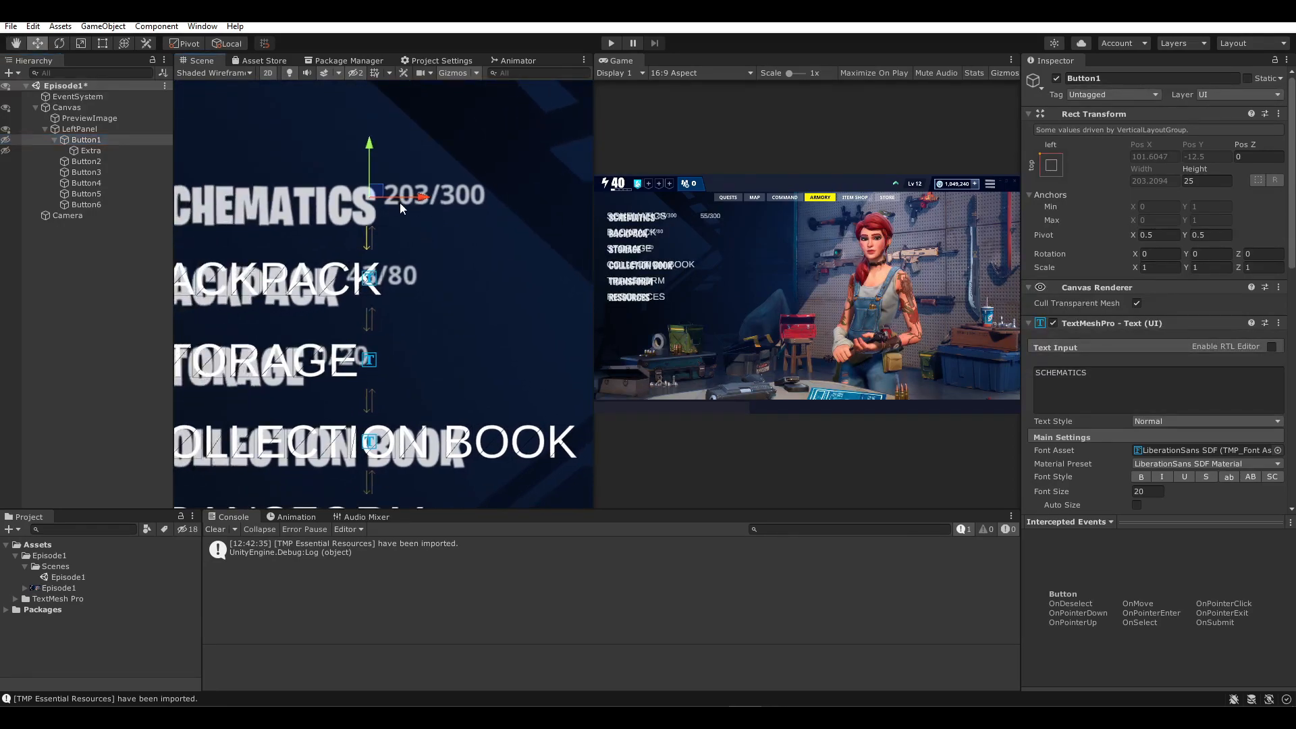
# - Show Button1 and its Extra text in the scene again and hide PreviewImage
pyautogui.click(5, 128)
pyautogui.click(5, 129)
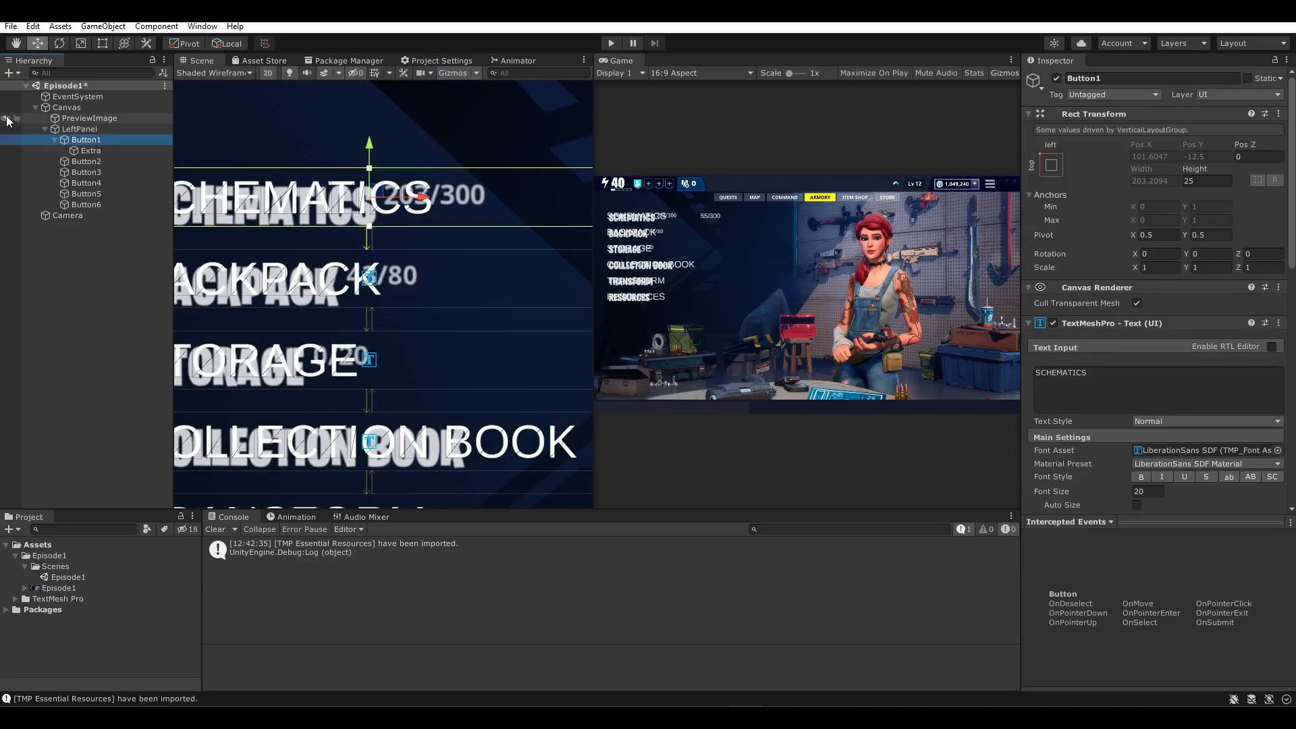
pyautogui.click(6, 118)
pyautogui.scroll(-3, 398, 259)
pyautogui.scroll(-2, 398, 258)
# - Turn off Child Force Expand width in LeftPanel's Vertical Layout Group
pyautogui.click(92, 151)
pyautogui.click(92, 142)
pyautogui.click(94, 129)
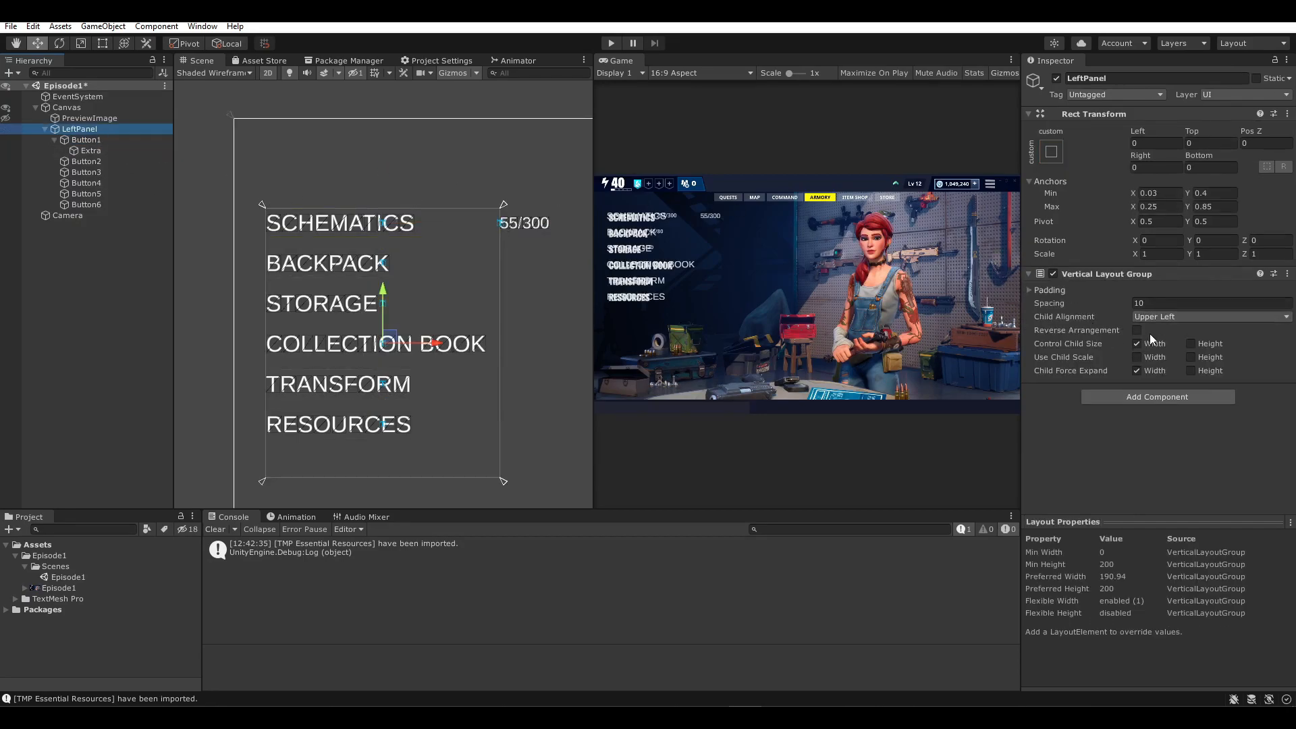
pyautogui.click(1137, 371)
pyautogui.click(1137, 371)
pyautogui.click(1137, 371)
# - Test how Button1 and its counter follow the label length by lengthening and shortening SCHEMATICS, and restore the original text
pyautogui.click(138, 141)
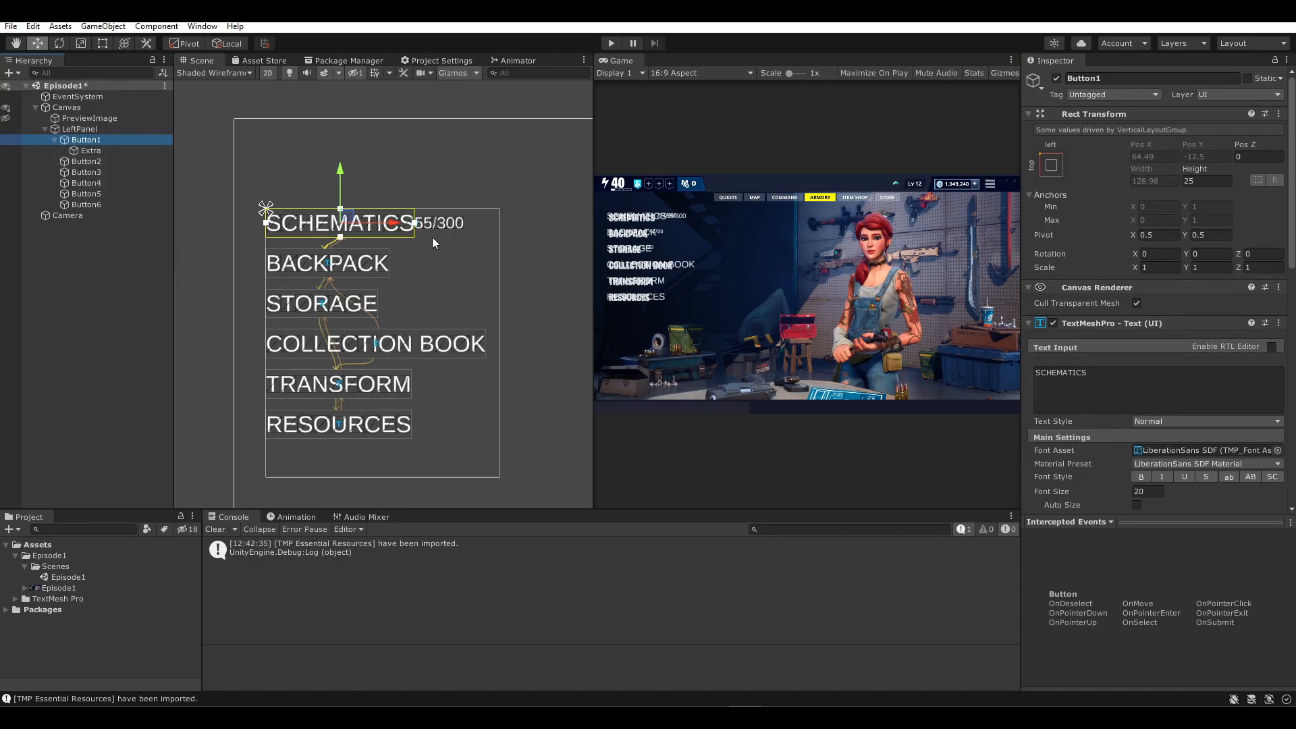
pyautogui.click(1111, 378)
pyautogui.write('fdfdd')
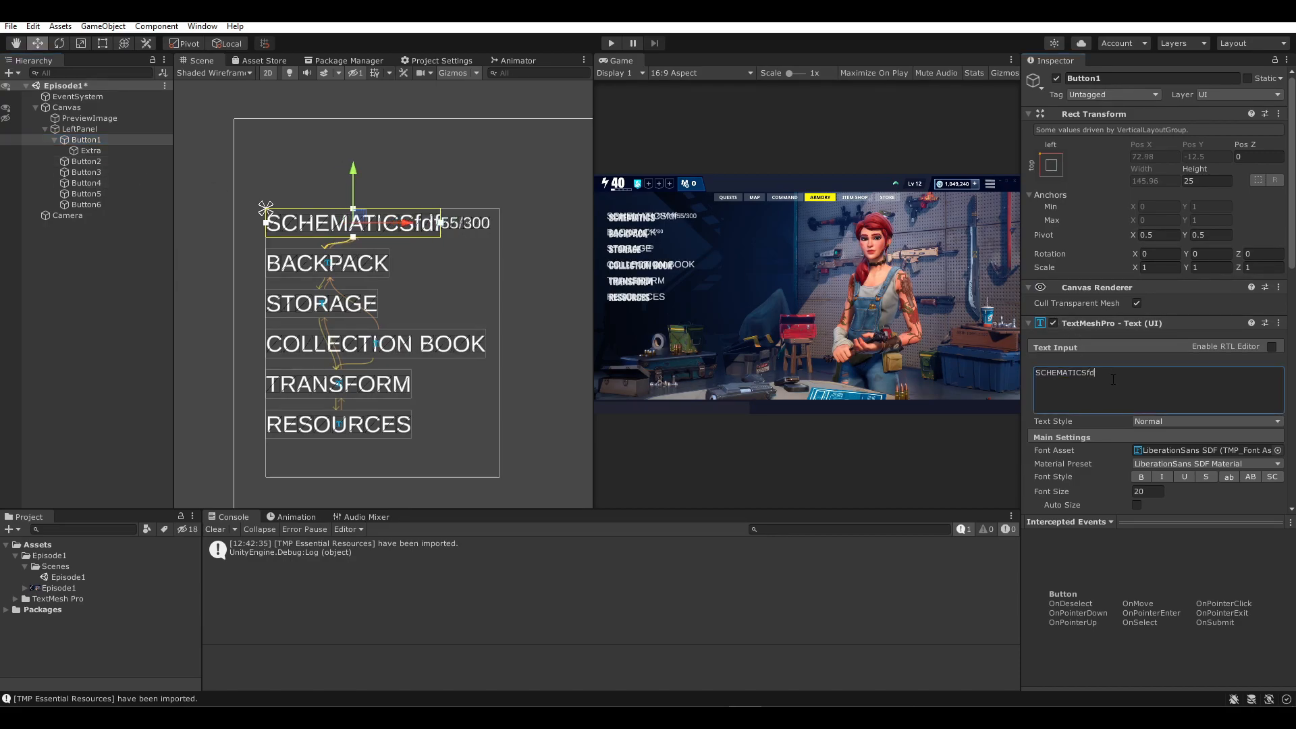
pyautogui.press('BackSpace')
pyautogui.press('BackSpace')
pyautogui.press('BackSpace')
pyautogui.press('BackSpace')
pyautogui.press('BackSpace')
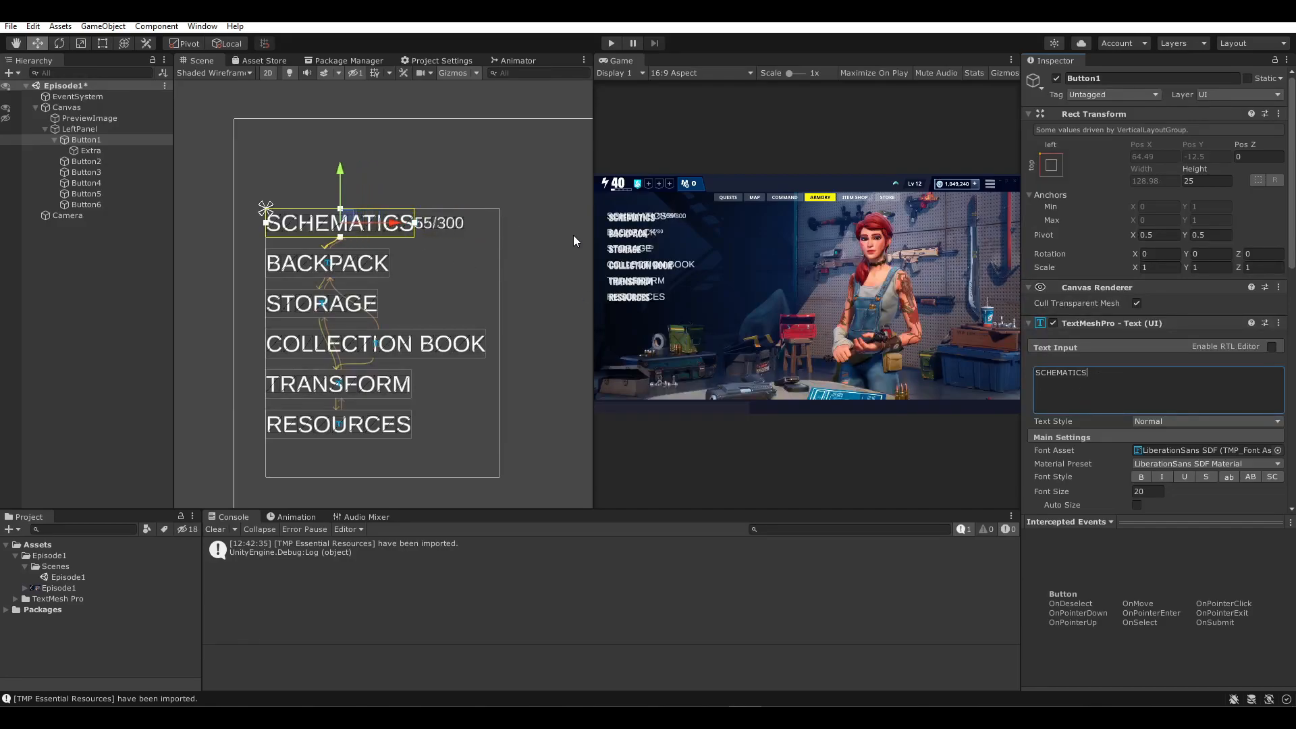
pyautogui.press('BackSpace')
pyautogui.press('BackSpace')
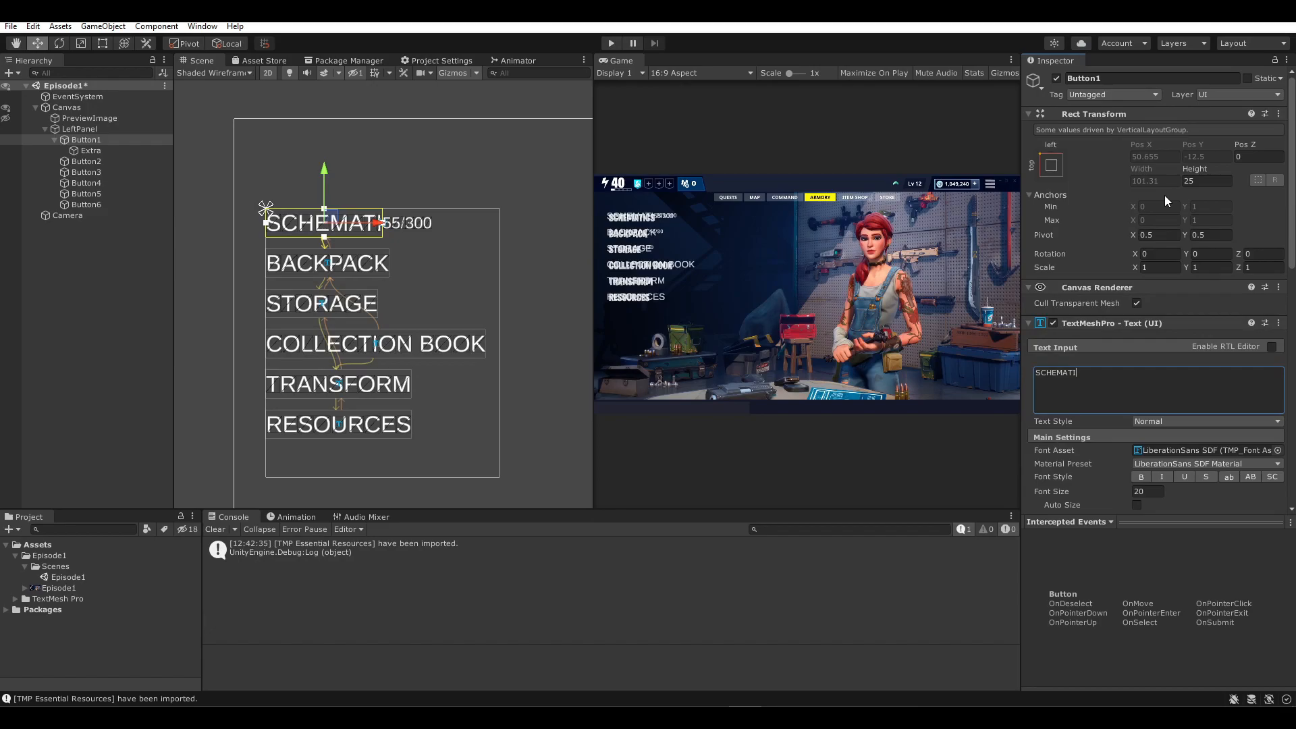
pyautogui.hotkey('ctrl', 'z')
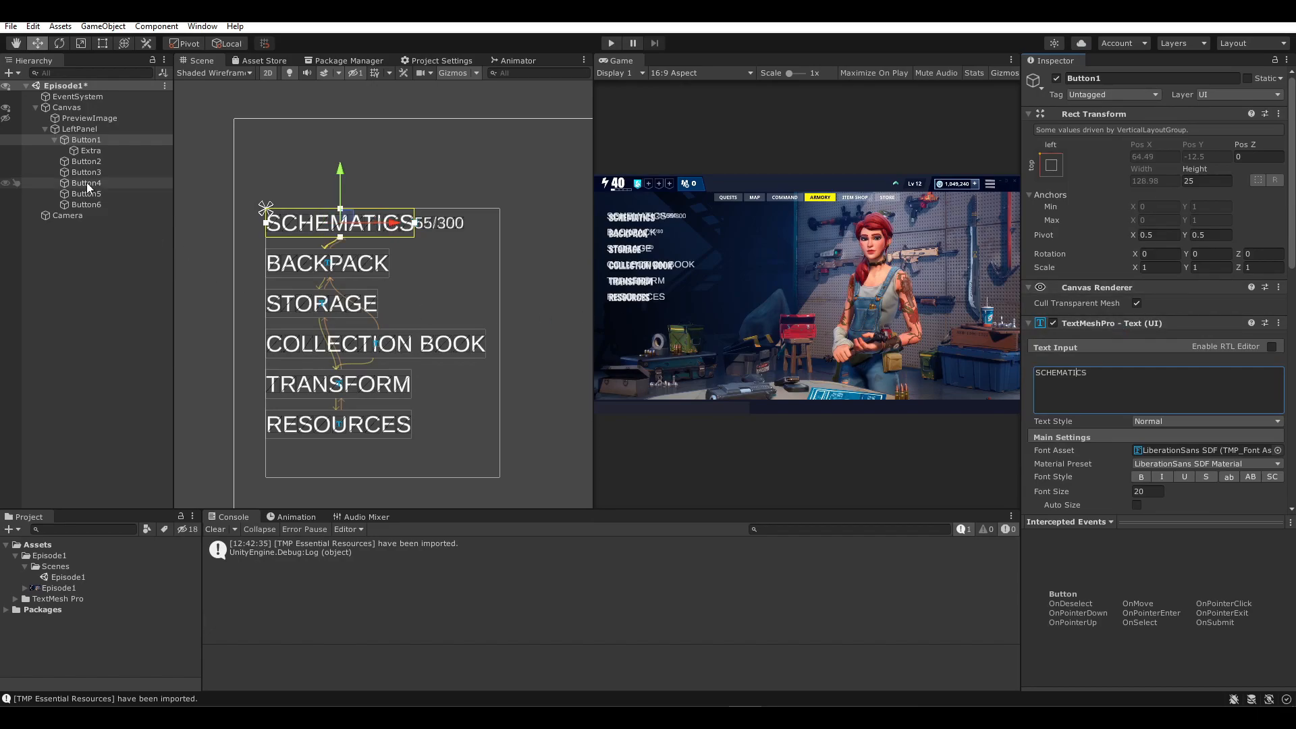
# - Set the Pos X of Button1's Extra text to 5
pyautogui.click(87, 151)
pyautogui.press('f')
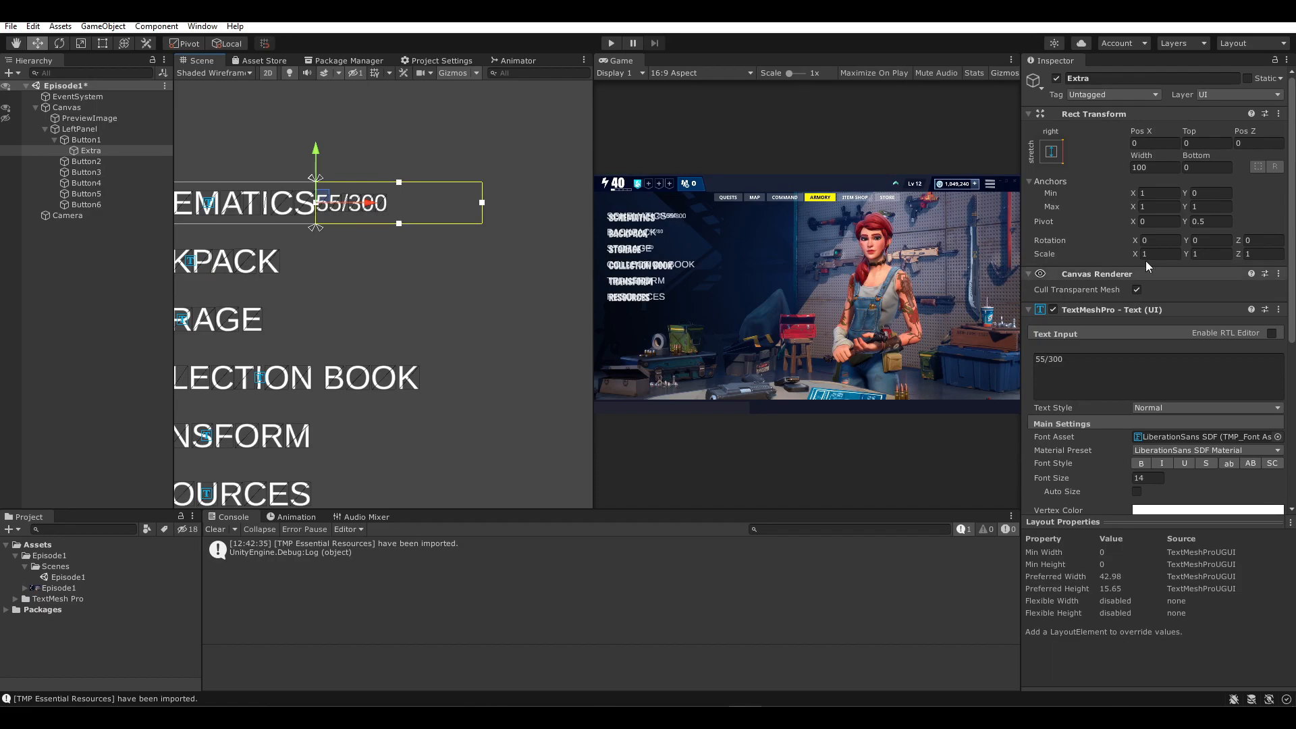
pyautogui.scroll(5, 330, 227)
pyautogui.scroll(1, 419, 245)
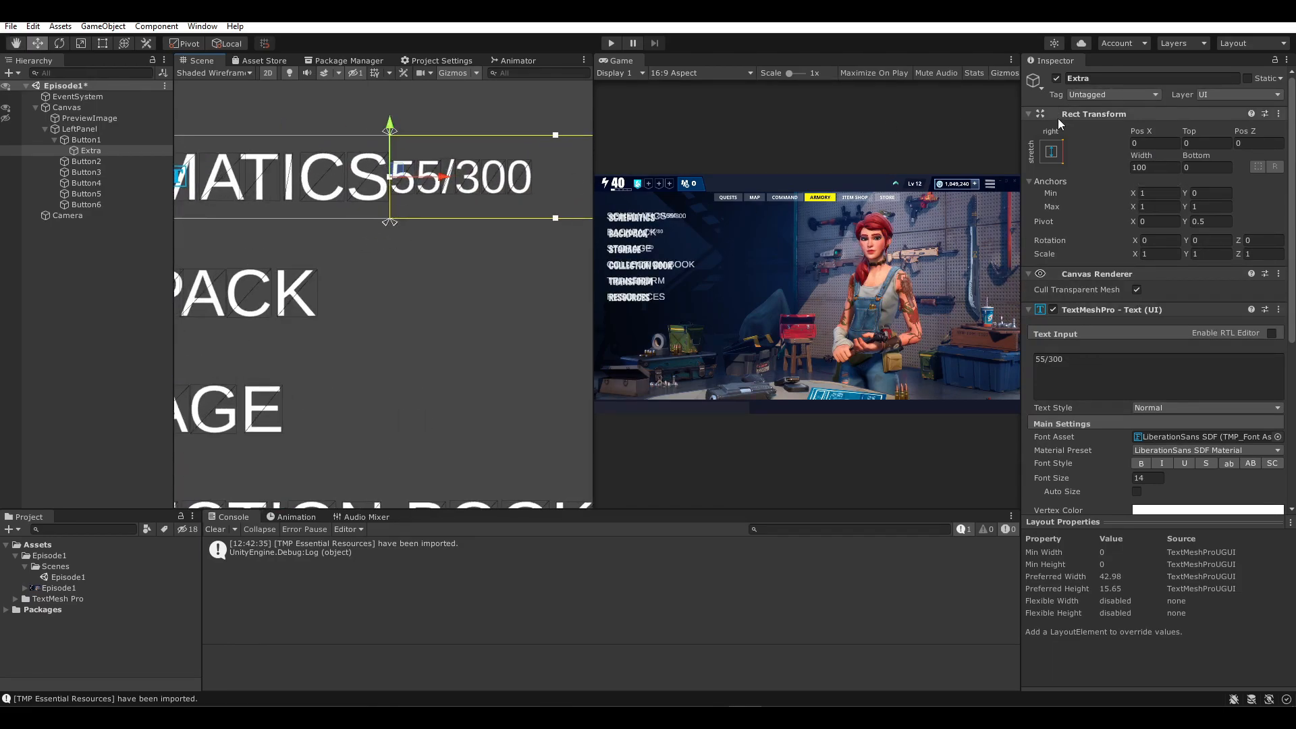
pyautogui.click(1156, 143)
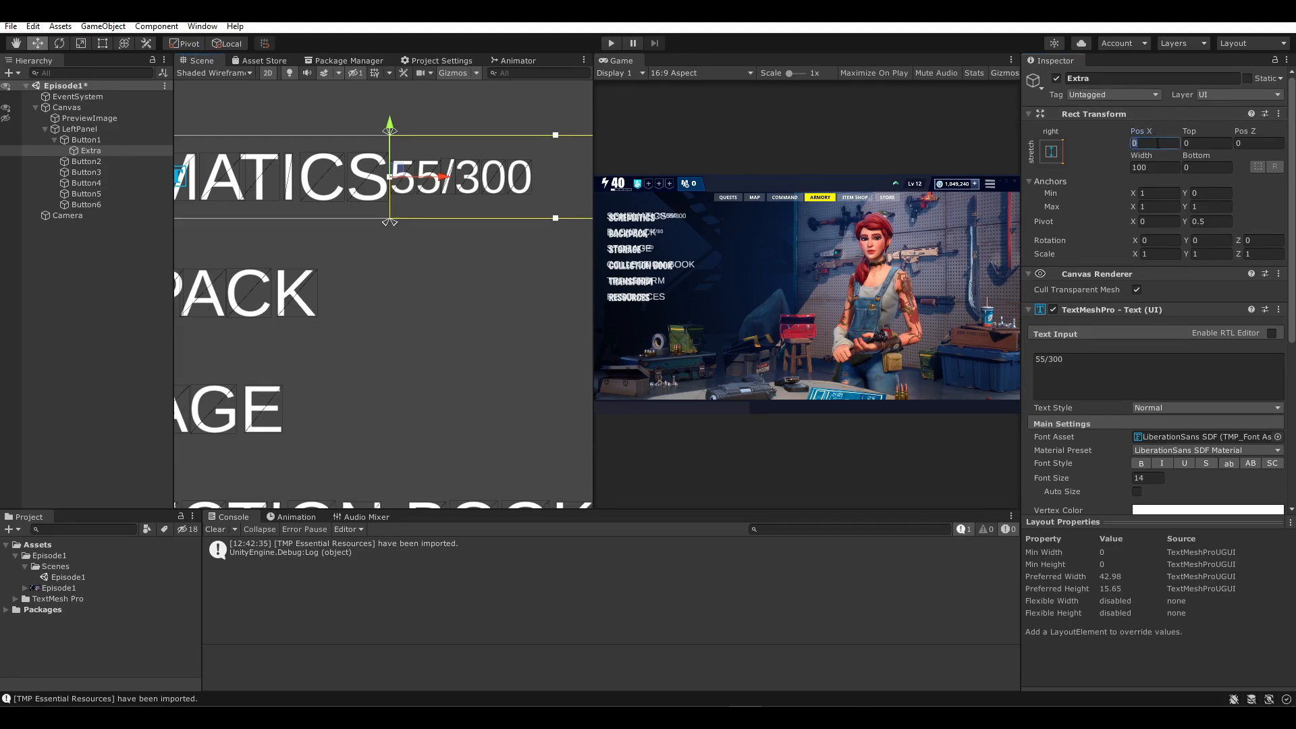
pyautogui.write('10')
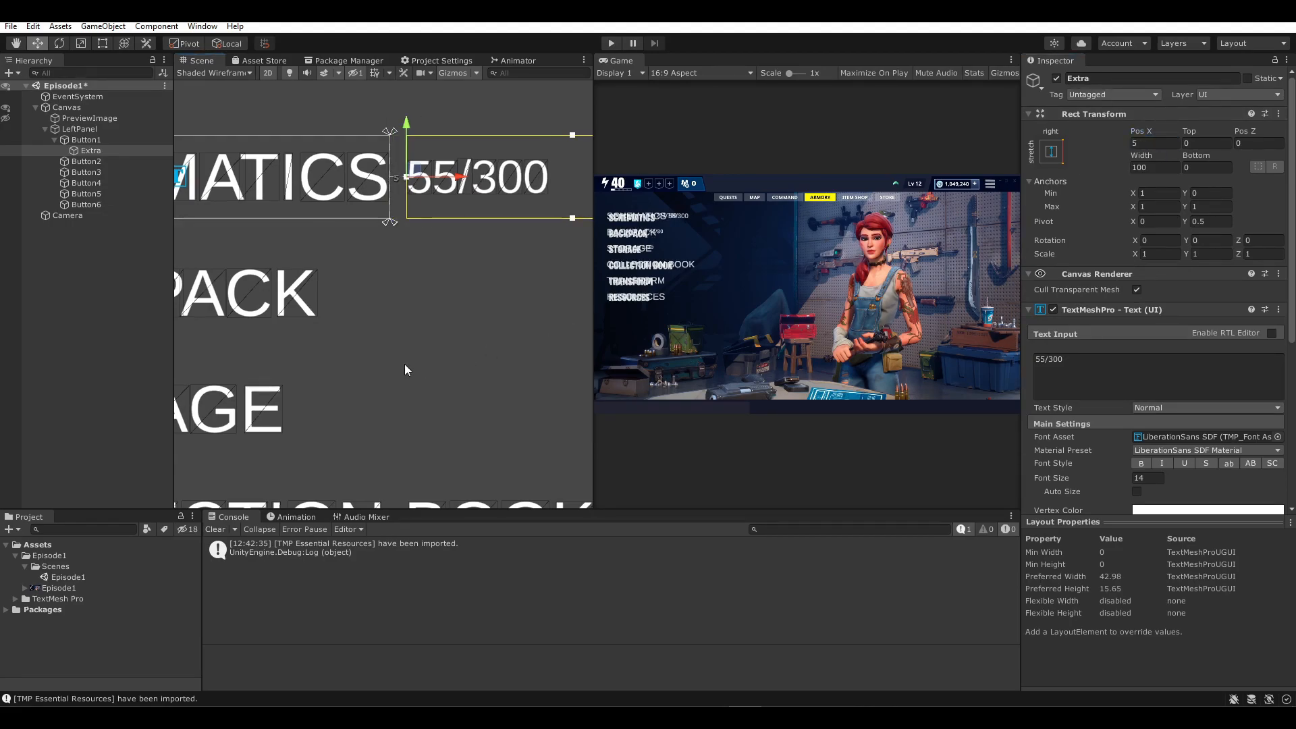
# - Show PreviewImage without LeftPanel to examine the reference counters' placement, and restore the previous scene visibility
pyautogui.click(354, 282)
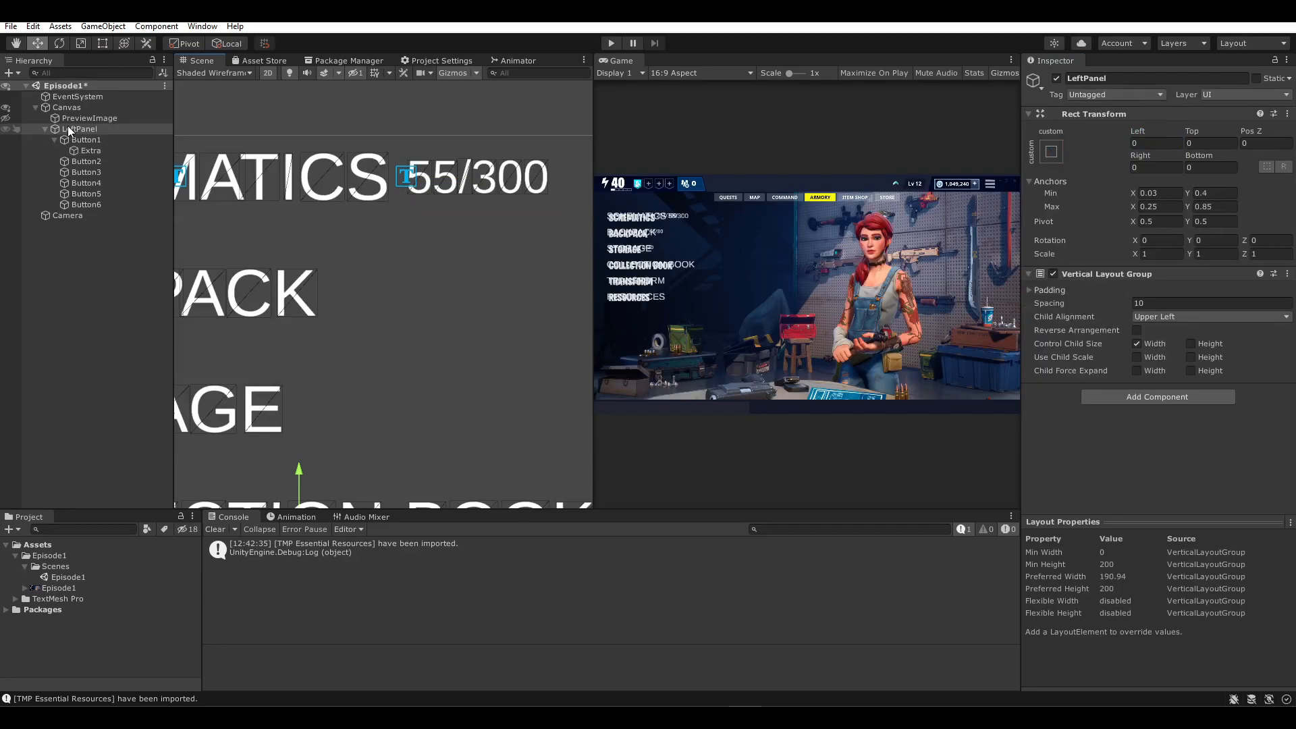
pyautogui.click(5, 119)
pyautogui.click(4, 140)
pyautogui.click(5, 140)
pyautogui.click(5, 129)
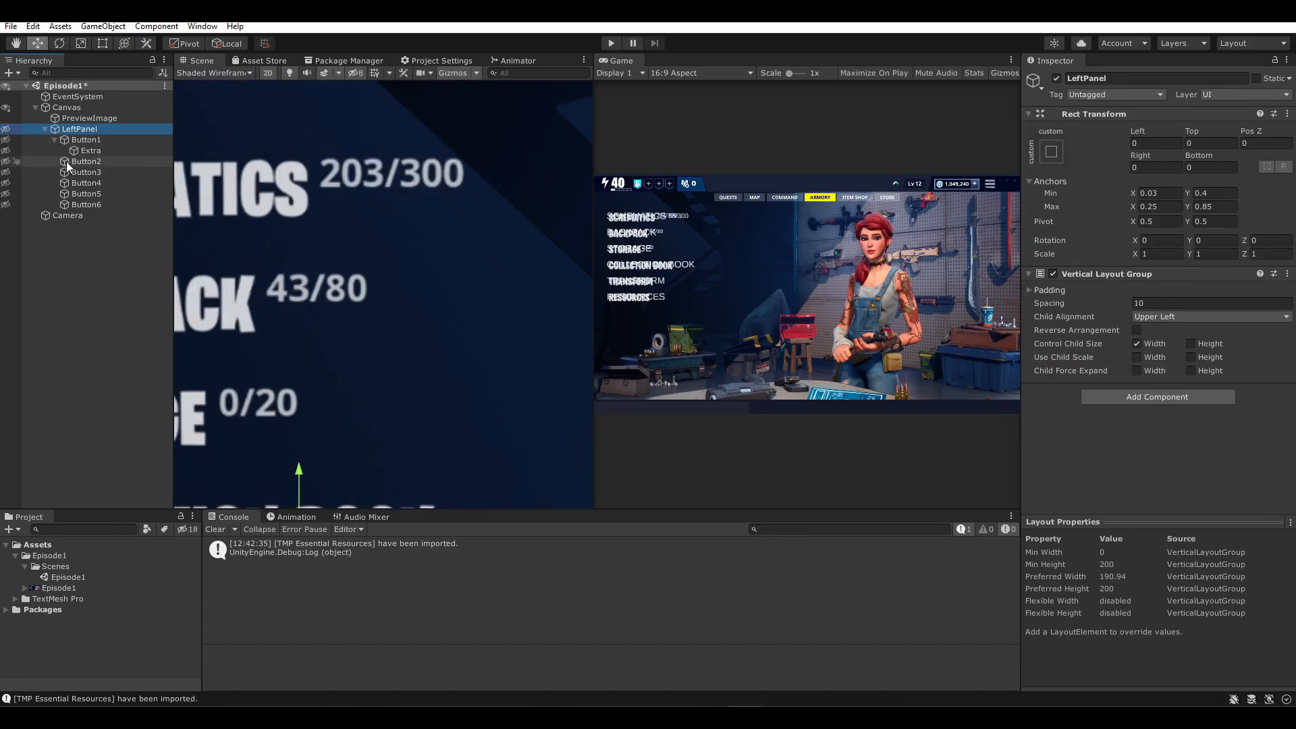
pyautogui.click(5, 128)
pyautogui.click(6, 118)
# - Set the vertical alignment of Button1's Extra text to Top
pyautogui.scroll(-2, 252, 220)
pyautogui.click(89, 150)
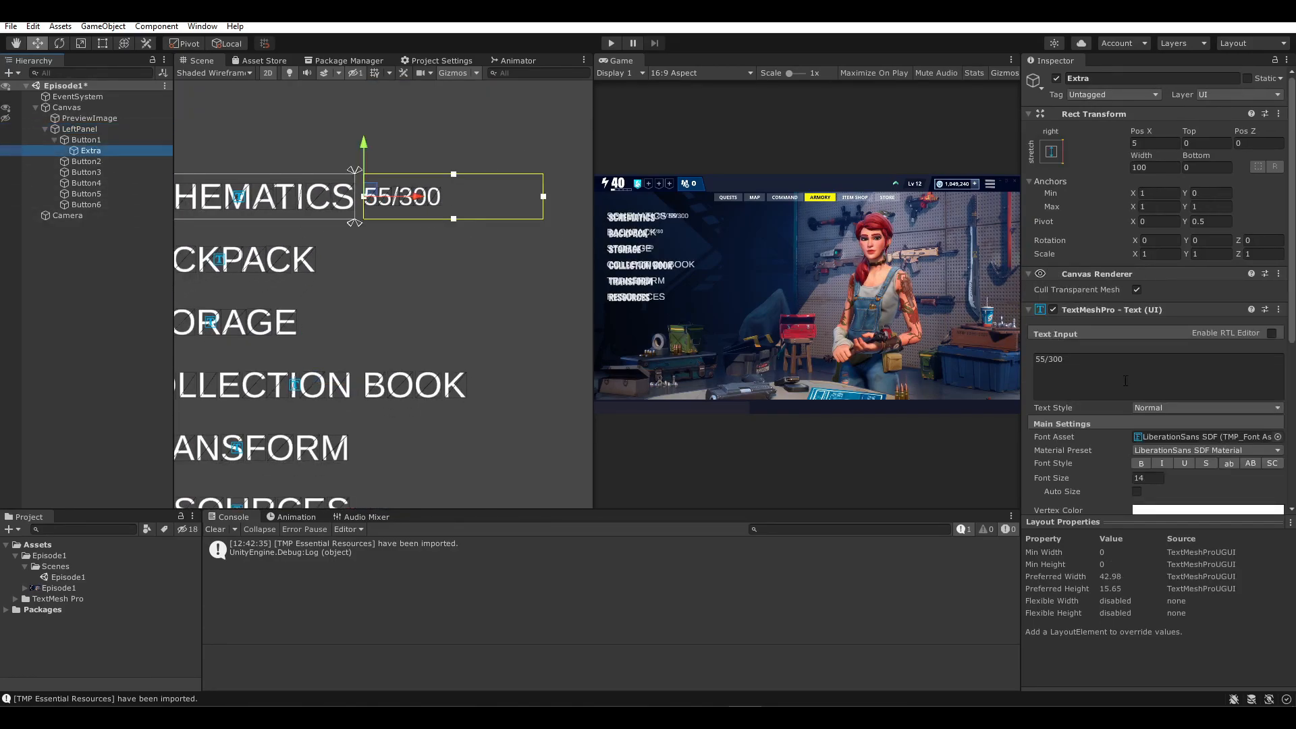
pyautogui.scroll(-5, 1148, 405)
pyautogui.click(1136, 336)
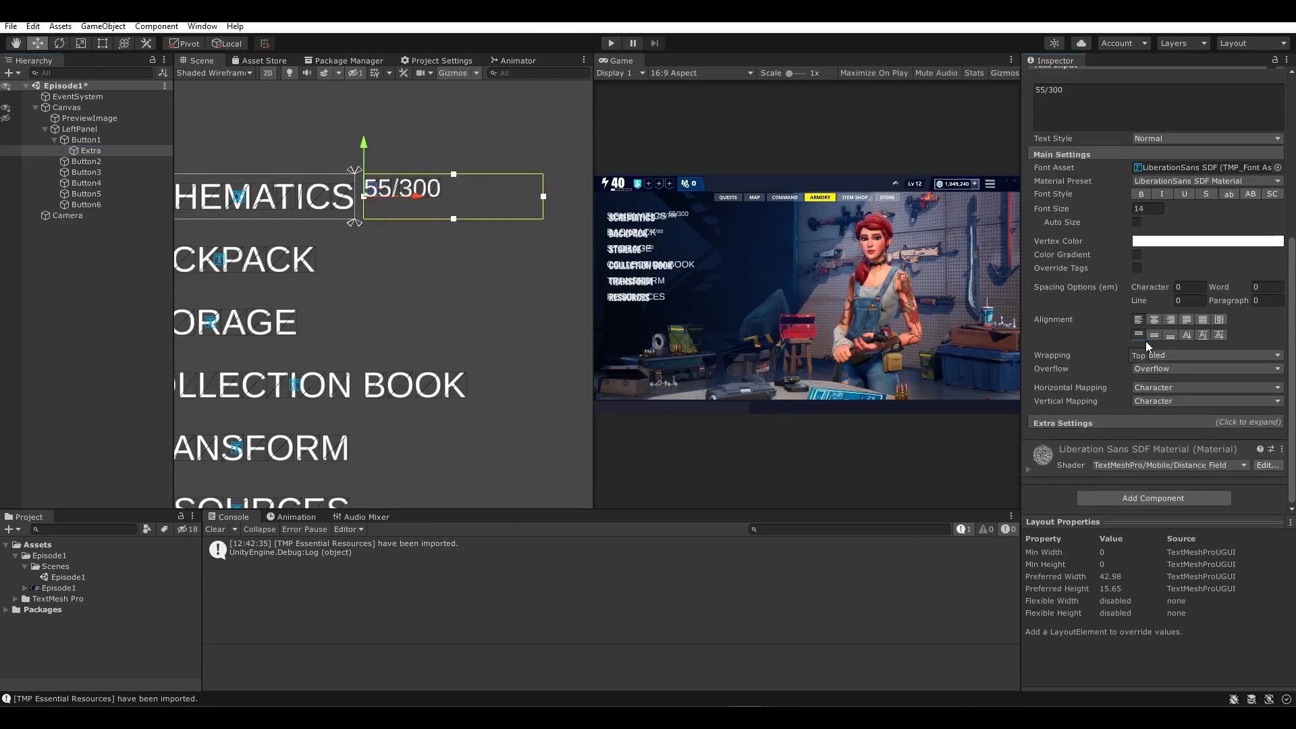
pyautogui.moveTo(419, 281); pyautogui.dragTo(457, 290, button='middle')
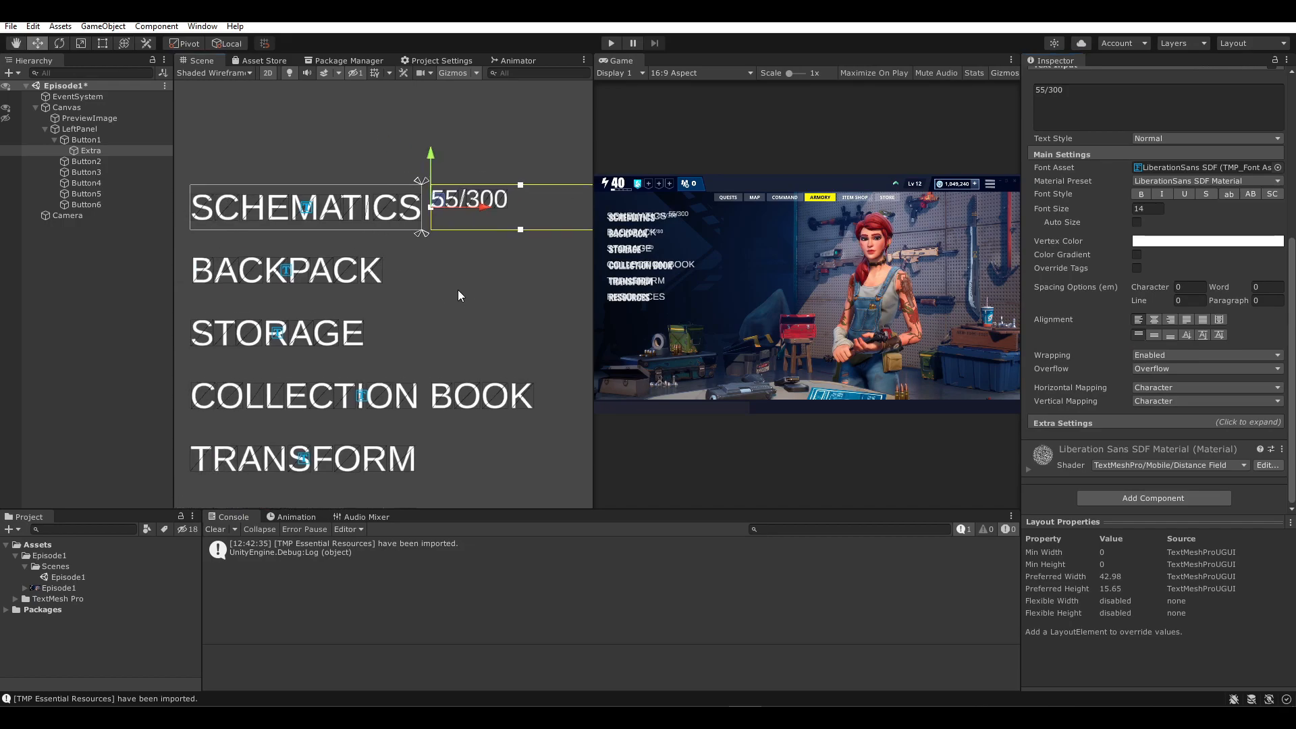
# - Set the width of Button1's Extra text to 75
pyautogui.click(104, 154)
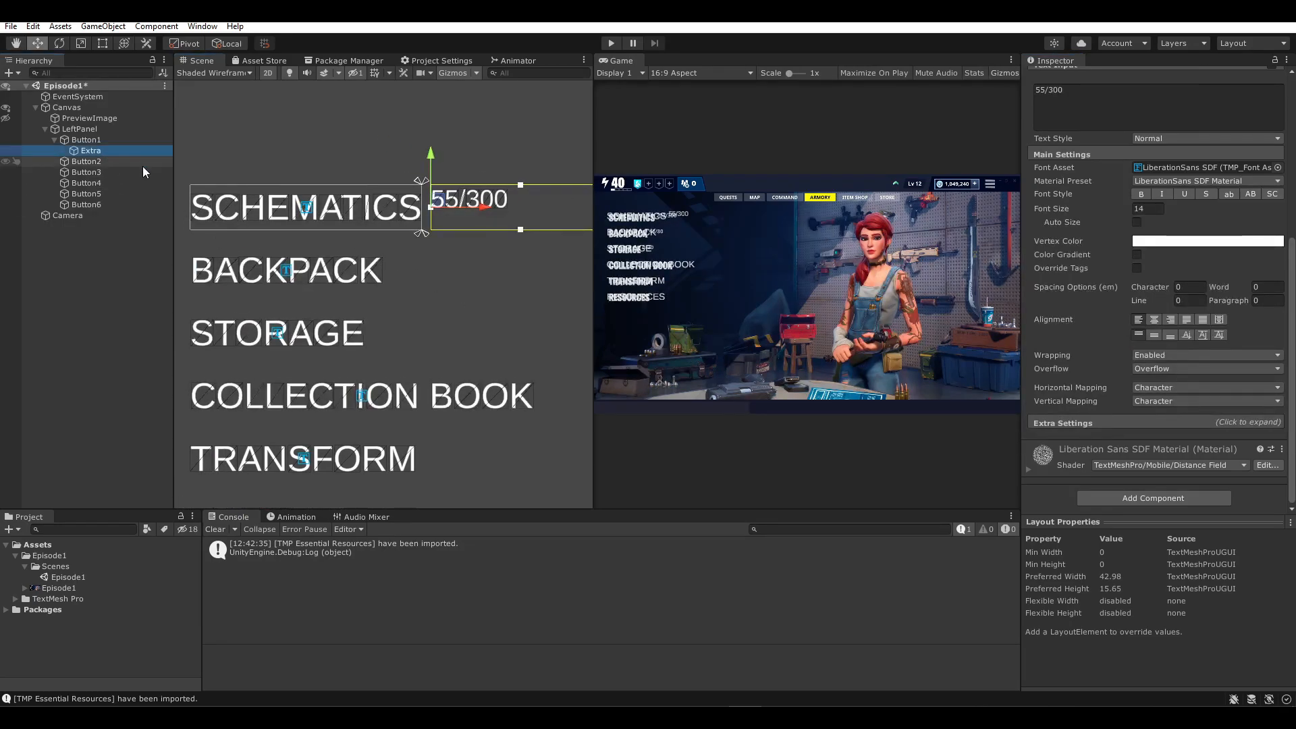
pyautogui.moveTo(517, 236); pyautogui.dragTo(373, 224, button='middle')
pyautogui.scroll(5, 1117, 196)
pyautogui.click(1153, 168)
pyautogui.write('50')
pyautogui.press('Return')
pyautogui.write('75')
pyautogui.moveTo(410, 270); pyautogui.dragTo(517, 253, button='middle')
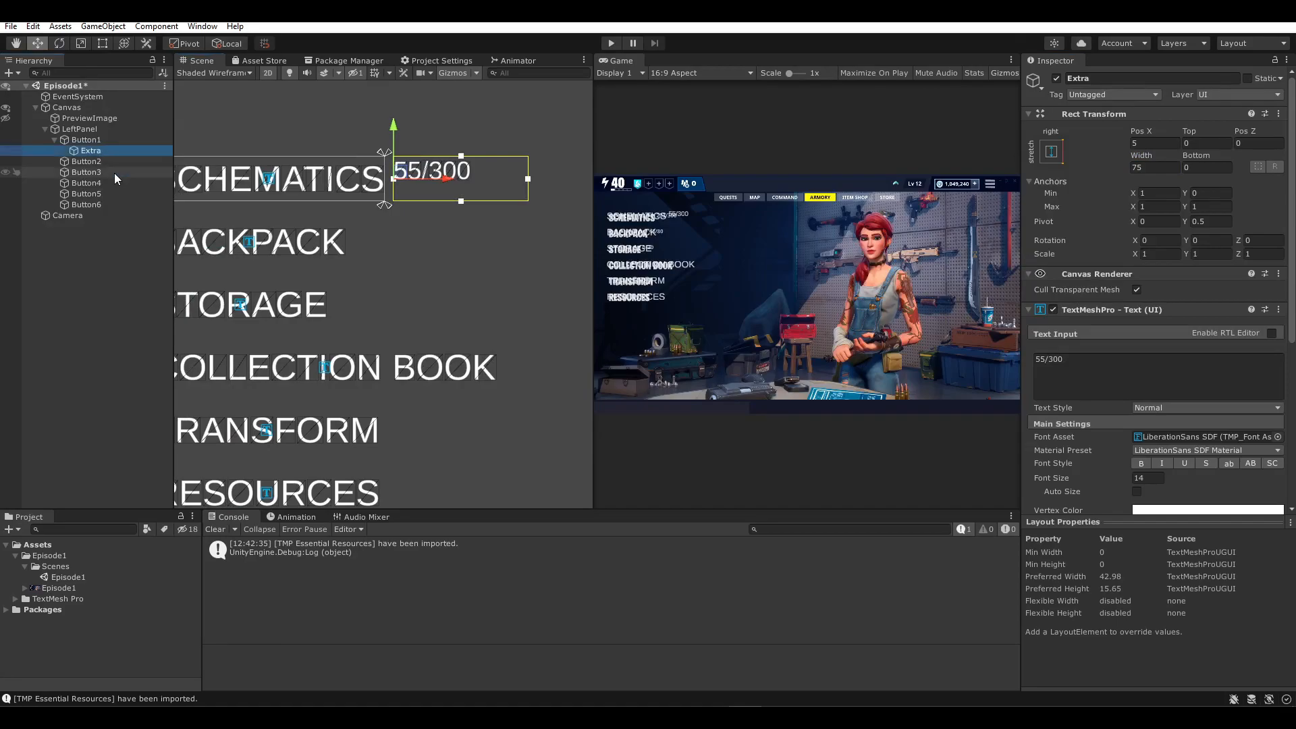
# - Duplicate the Extra text twice, placing one copy under Button2 and the other under Button3
pyautogui.moveTo(302, 224); pyautogui.dragTo(353, 216, button='middle')
pyautogui.click(98, 148)
pyautogui.hotkey('ctrl', 'd')
pyautogui.moveTo(103, 161); pyautogui.dragTo(108, 173)
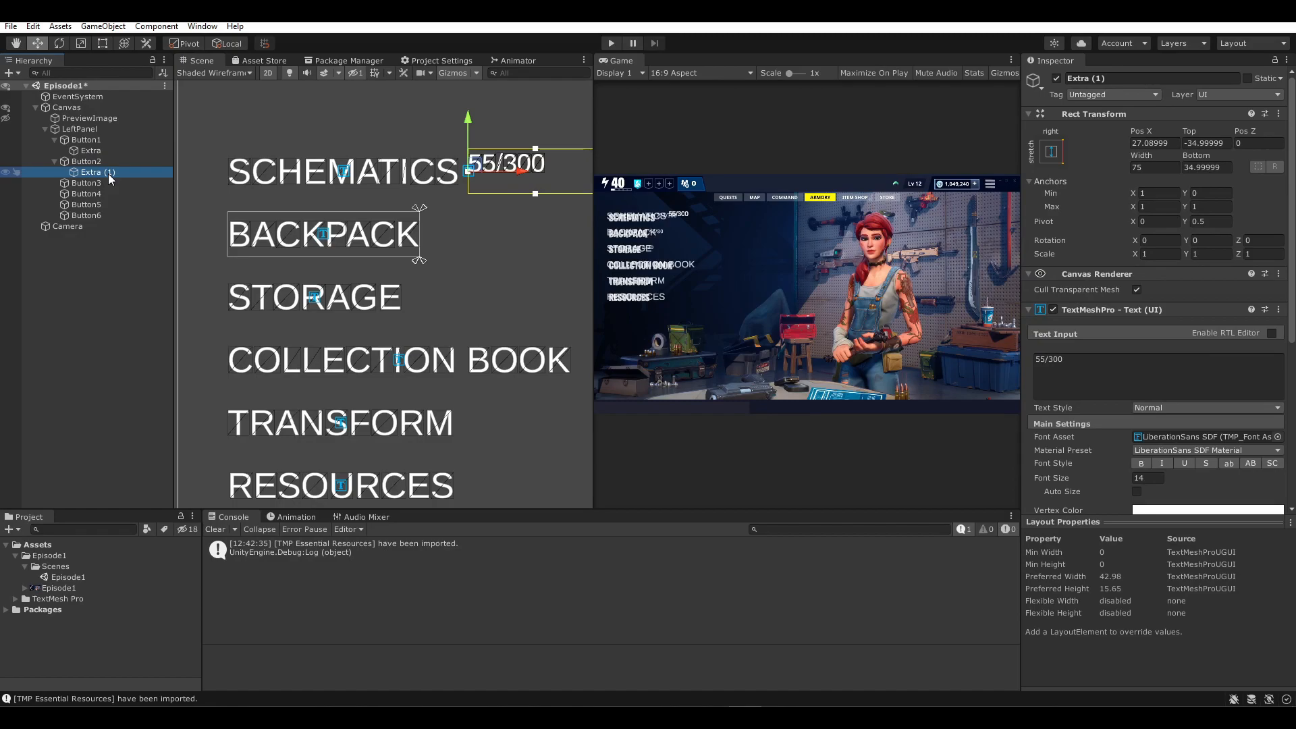
pyautogui.click(6, 119)
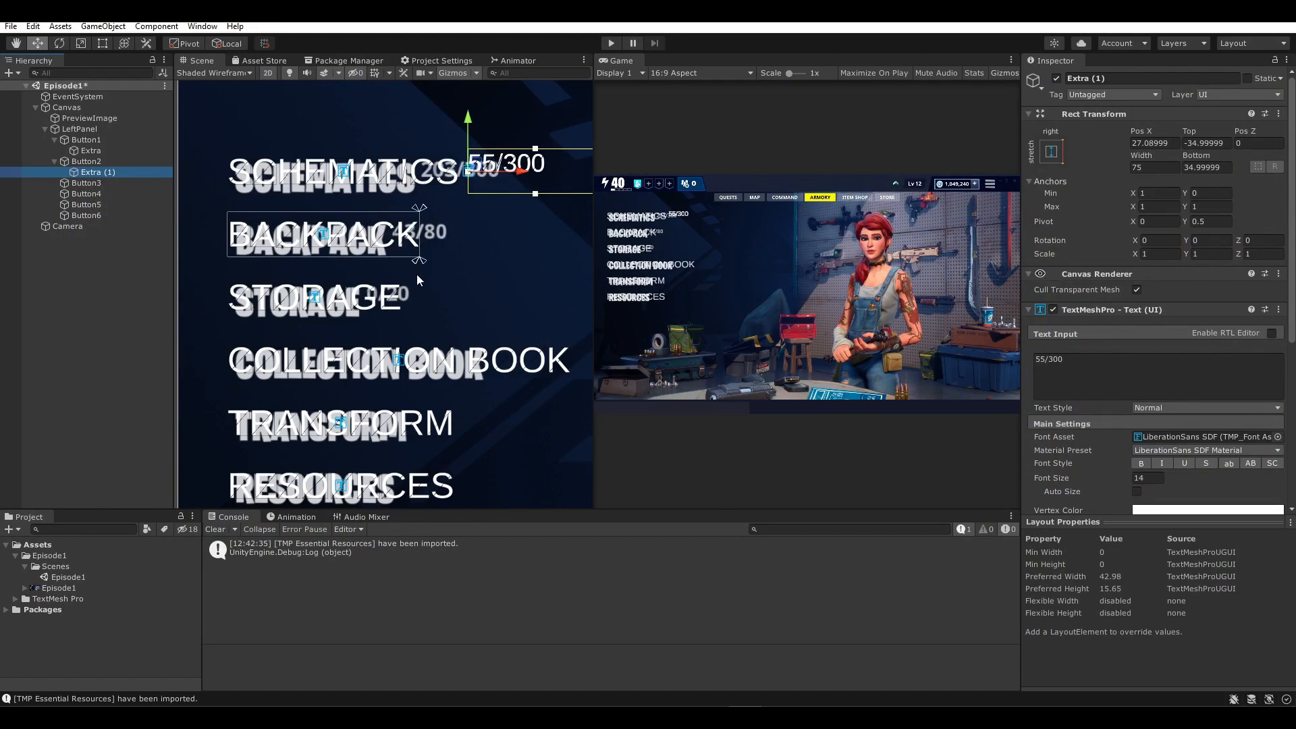
pyautogui.click(6, 118)
pyautogui.hotkey('ctrl', 'd')
pyautogui.moveTo(99, 183); pyautogui.dragTo(103, 194)
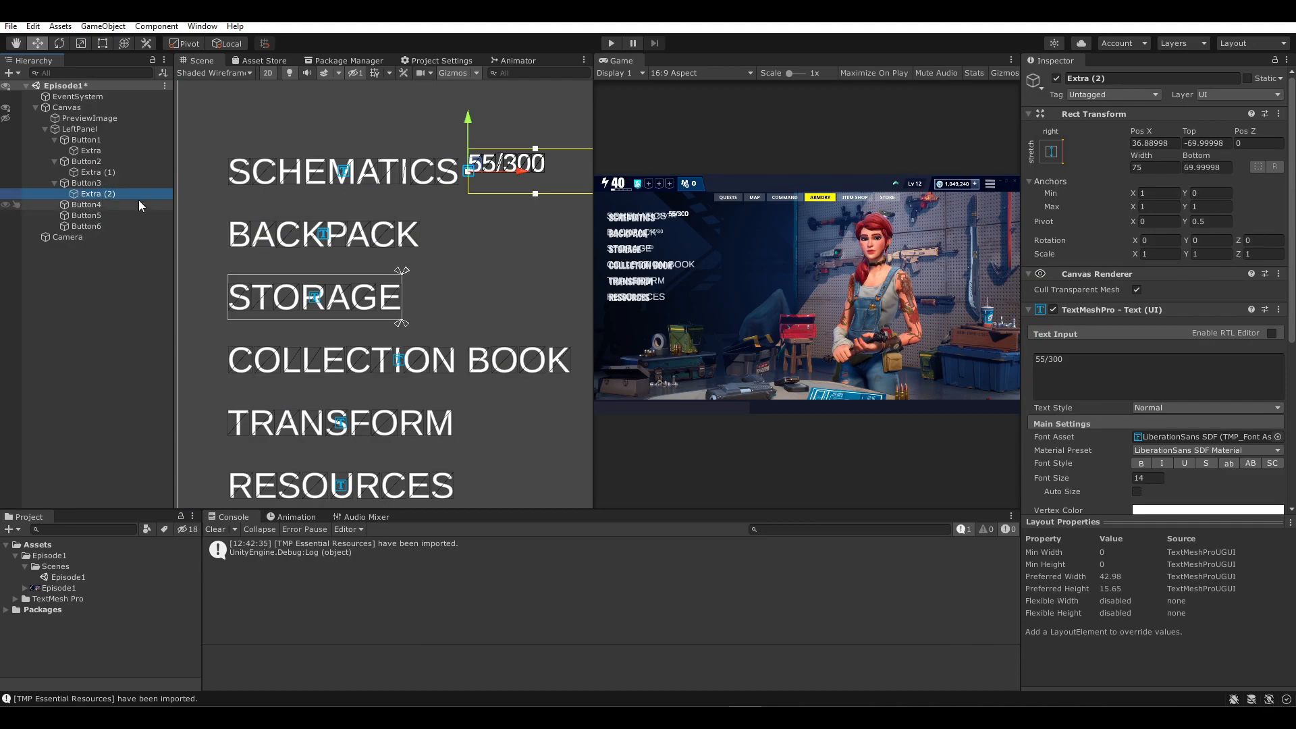
# - Rename the counter text under Button2 as Extra
pyautogui.click(108, 155)
pyautogui.click(107, 170)
pyautogui.press('F2')
pyautogui.press('Right')
pyautogui.press('BackSpace')
pyautogui.press('BackSpace')
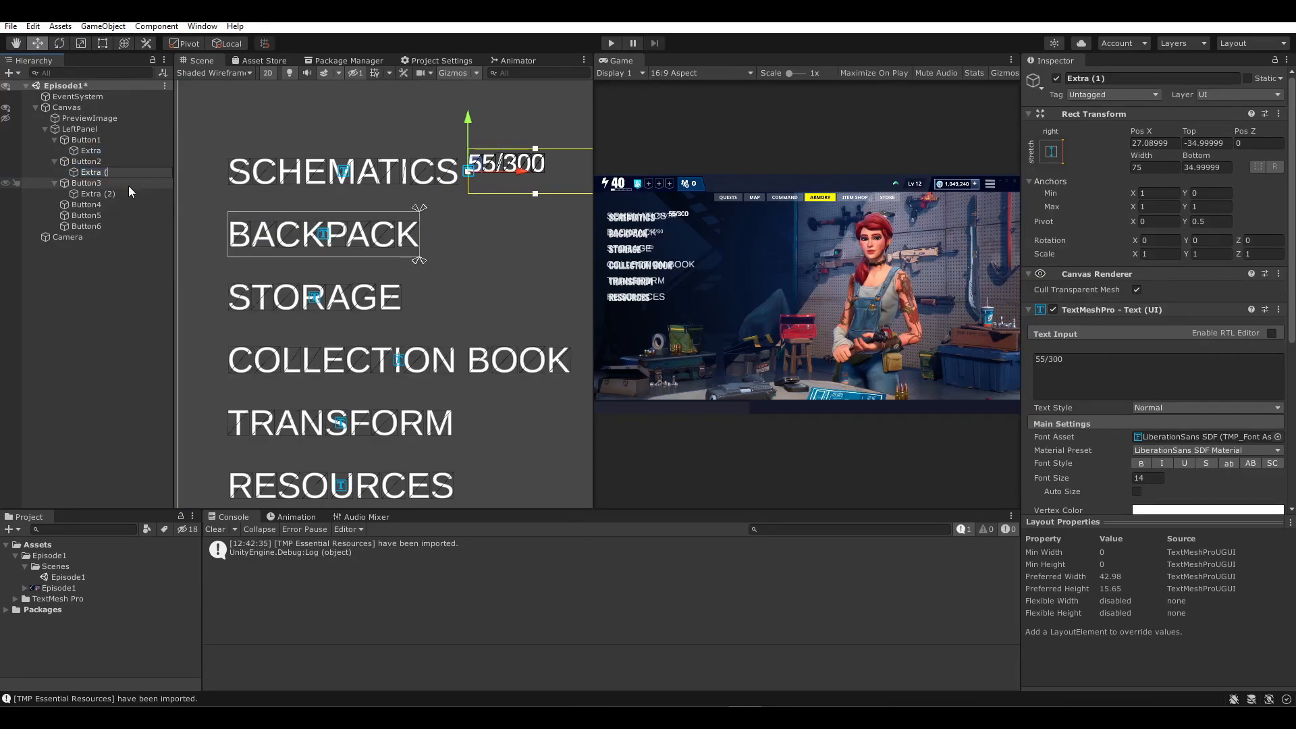
pyautogui.press('BackSpace')
pyautogui.press('BackSpace')
pyautogui.press('Return')
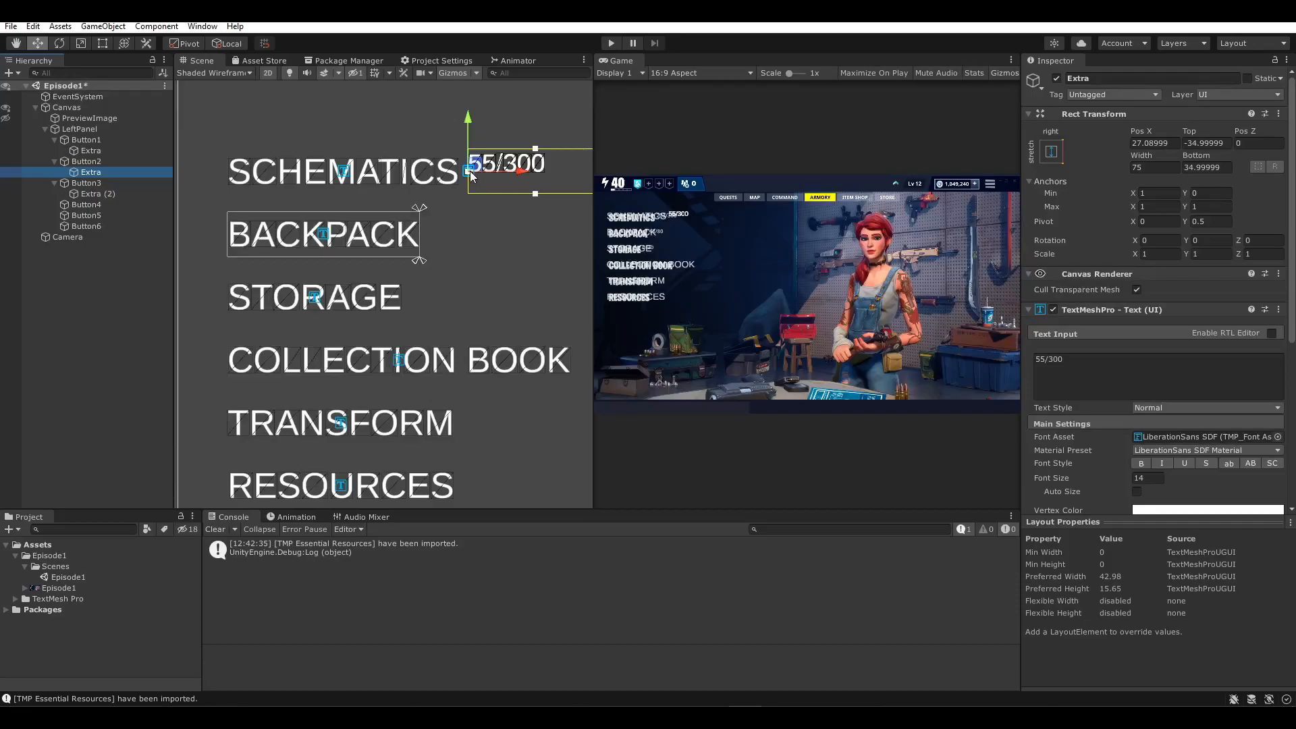
# - Set Top, Bottom and Pos X of Button2's Extra text to 0, keeping its width of 75
pyautogui.click(1206, 143)
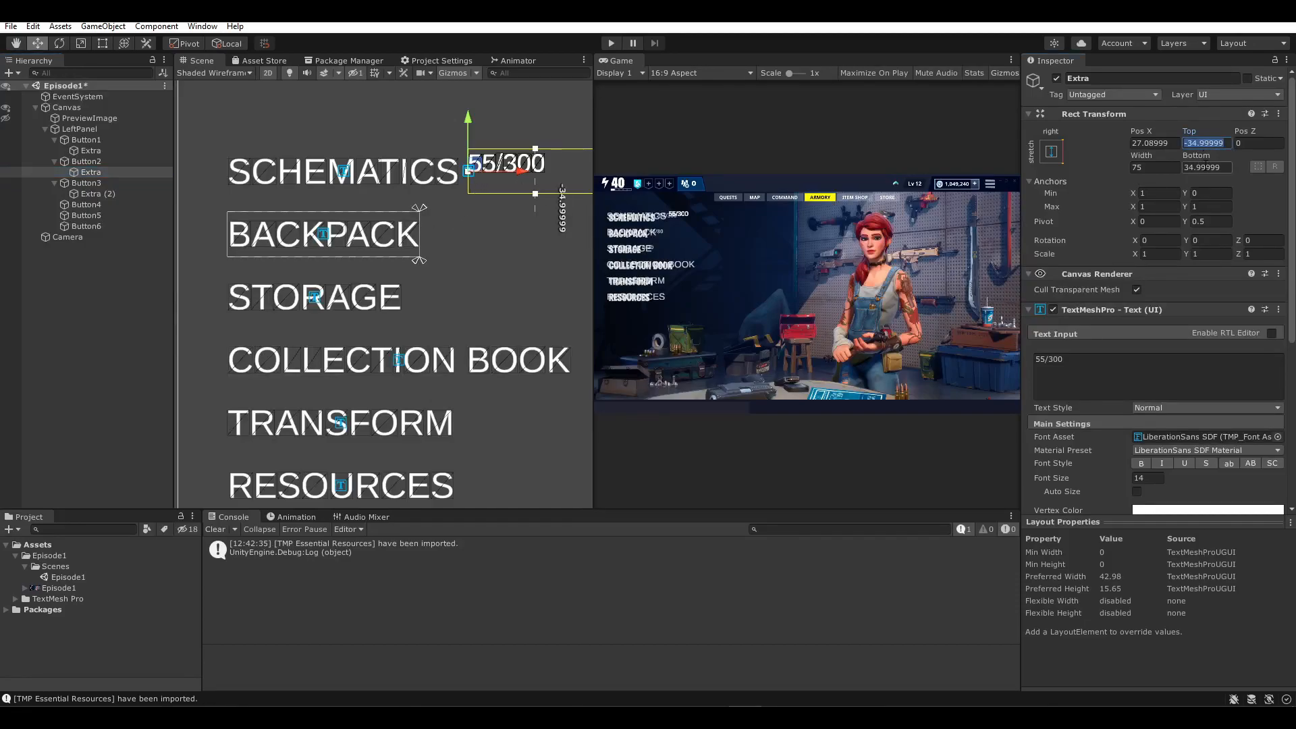
pyautogui.write('0')
pyautogui.moveTo(1206, 167); pyautogui.dragTo(1201, 167)
pyautogui.write('0')
pyautogui.hotkey('ctrl', 'a')
pyautogui.write('0')
pyautogui.click(1151, 144)
pyautogui.write('0')
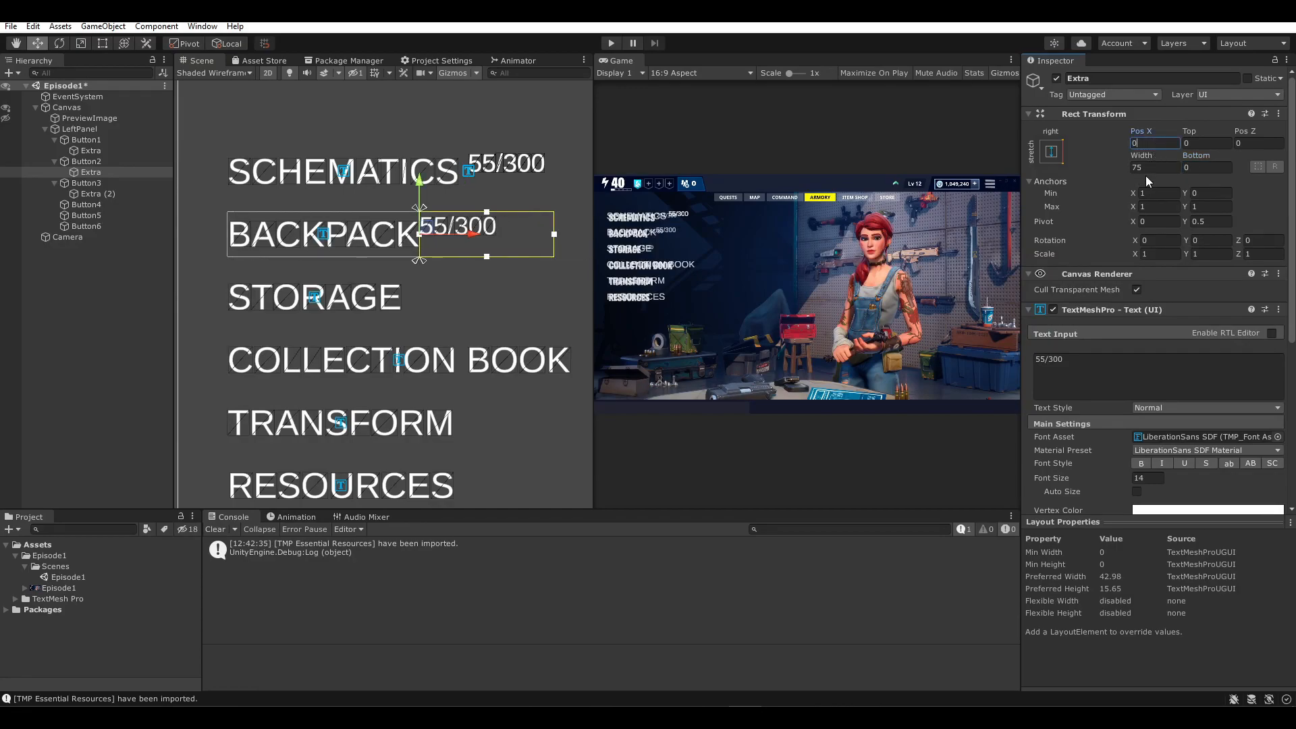
pyautogui.click(1136, 167)
pyautogui.write('0')
pyautogui.press('Escape')
# - Rename the counter text under Button3 as Extra
pyautogui.click(103, 195)
pyautogui.press('F2')
pyautogui.write('Extra')
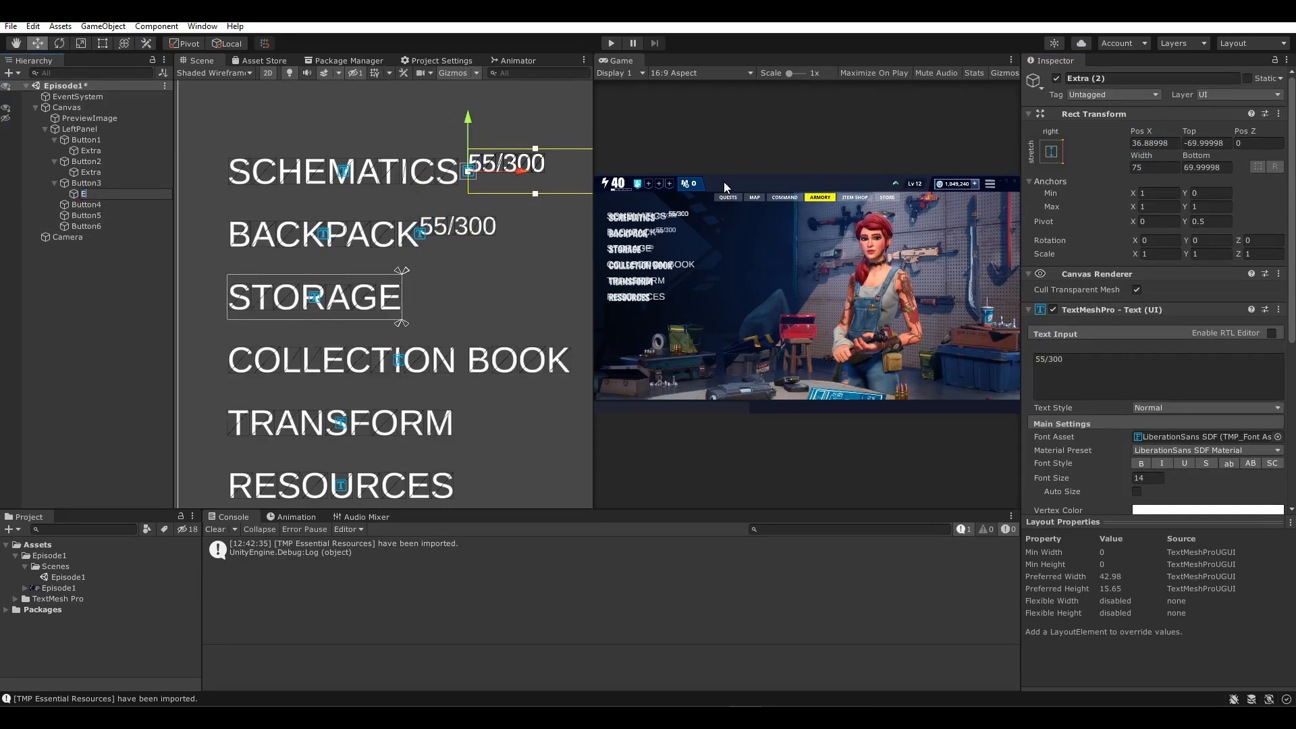
pyautogui.press('Return')
# - Set Pos X, Top and Bottom of Button3's Extra text to 0
pyautogui.click(1153, 143)
pyautogui.write('0')
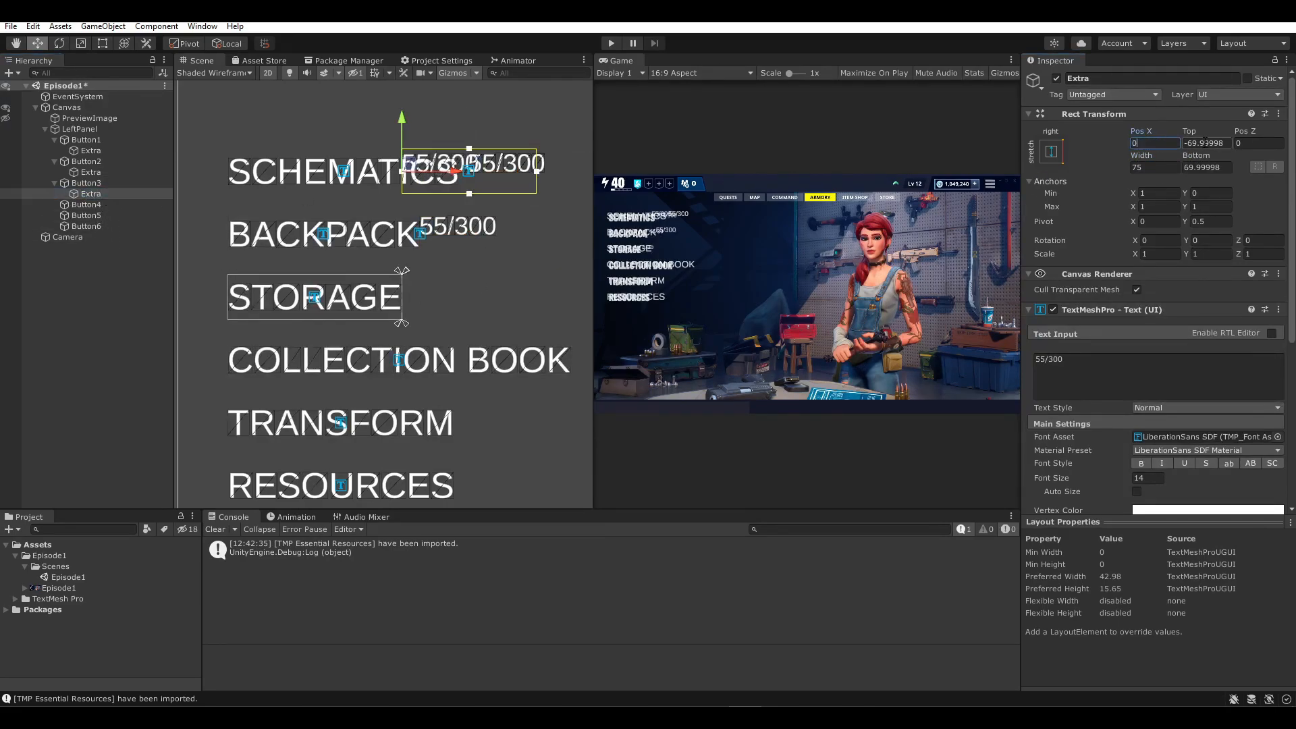
pyautogui.click(1203, 143)
pyautogui.write('0')
pyautogui.click(1203, 167)
pyautogui.write('0')
pyautogui.click(79, 216)
pyautogui.click(85, 205)
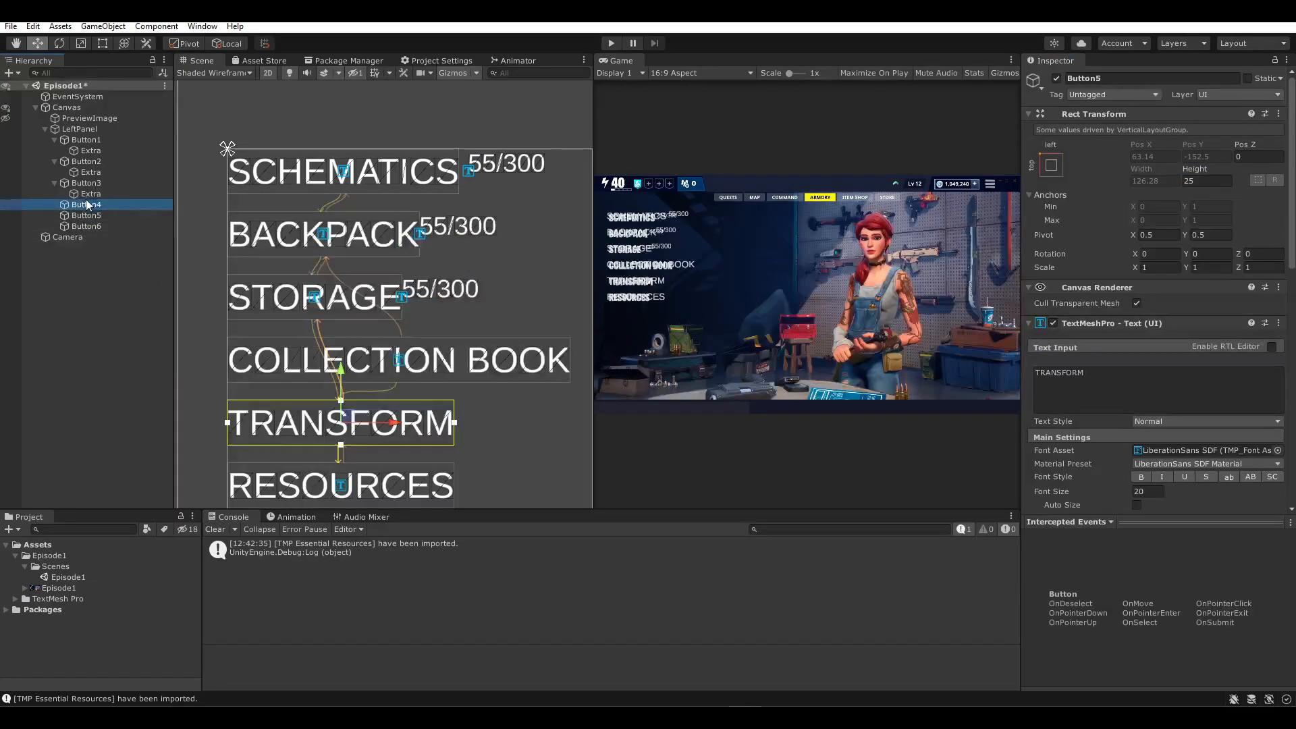
pyautogui.click(341, 197)
pyautogui.moveTo(299, 289); pyautogui.dragTo(267, 301, button='middle')
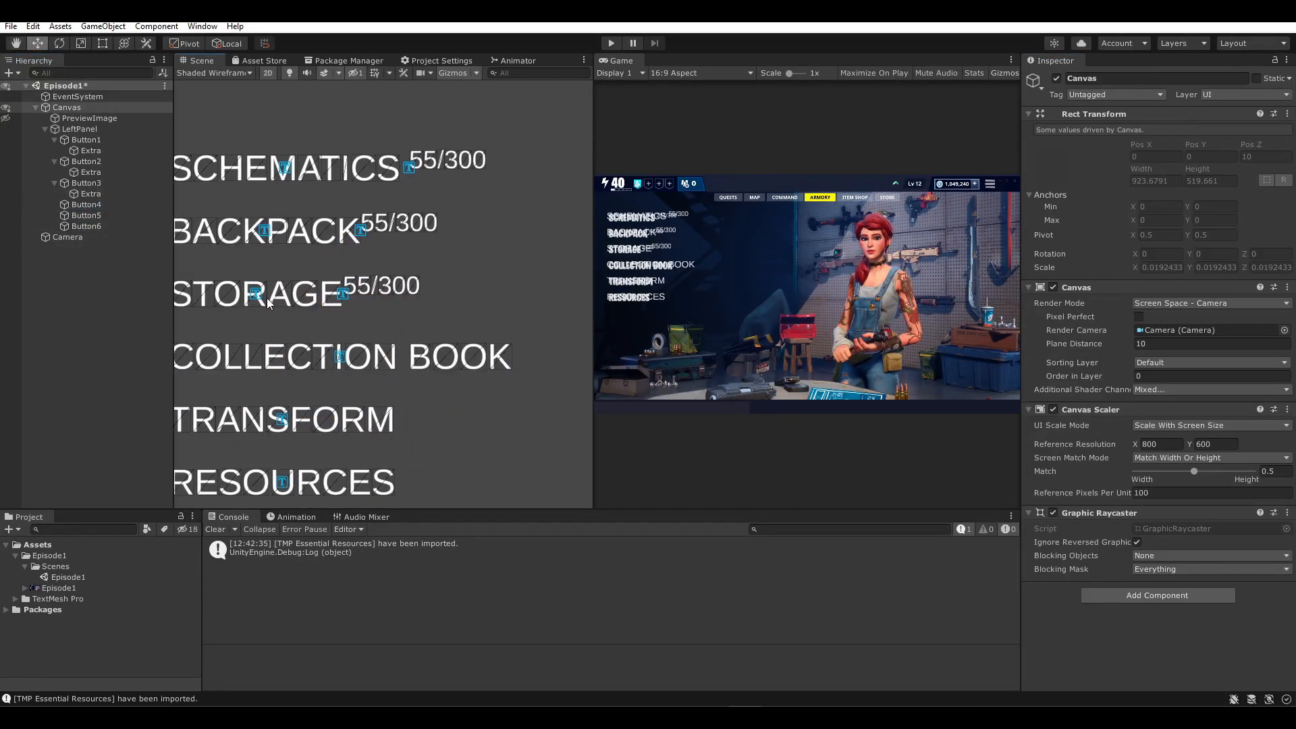
# - Set Pos X of Button2's Extra text to 5, matching the offset of Button1's Extra text
pyautogui.click(82, 181)
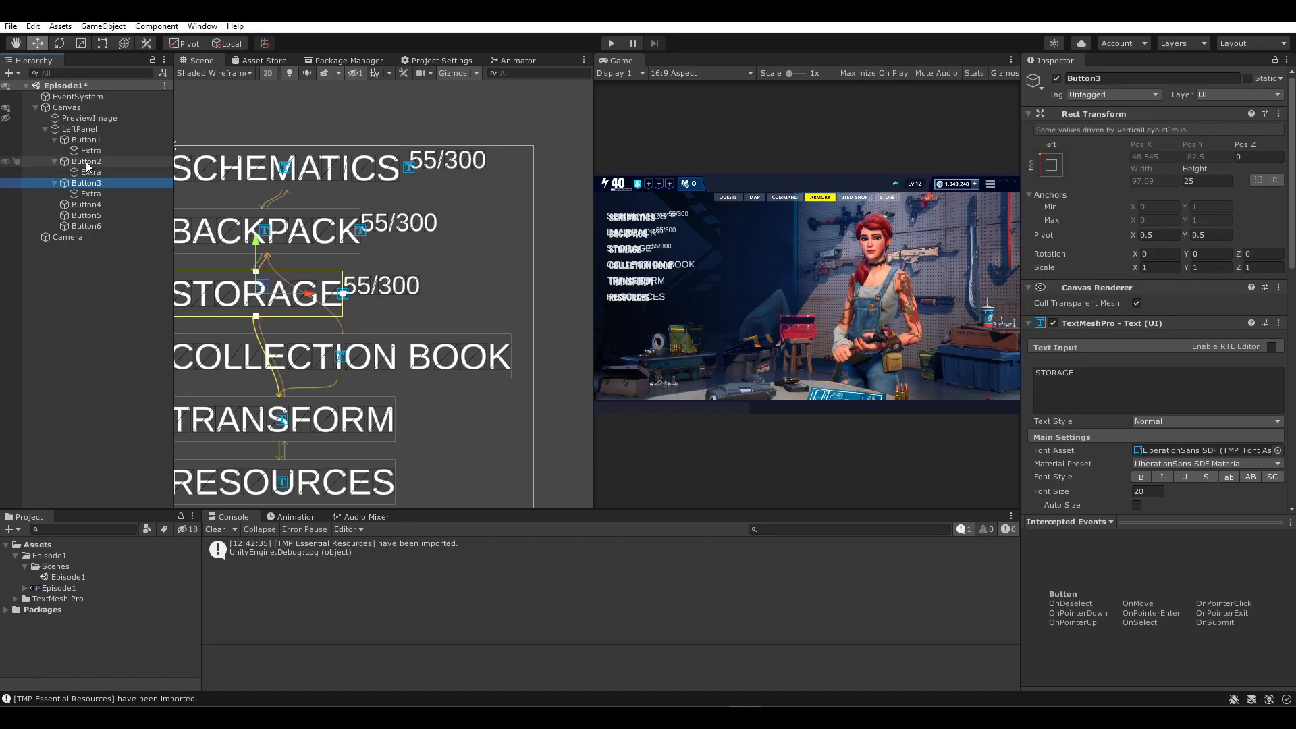
pyautogui.click(86, 194)
pyautogui.keyDown('ctrl'); pyautogui.click(88, 172); pyautogui.keyUp('ctrl')
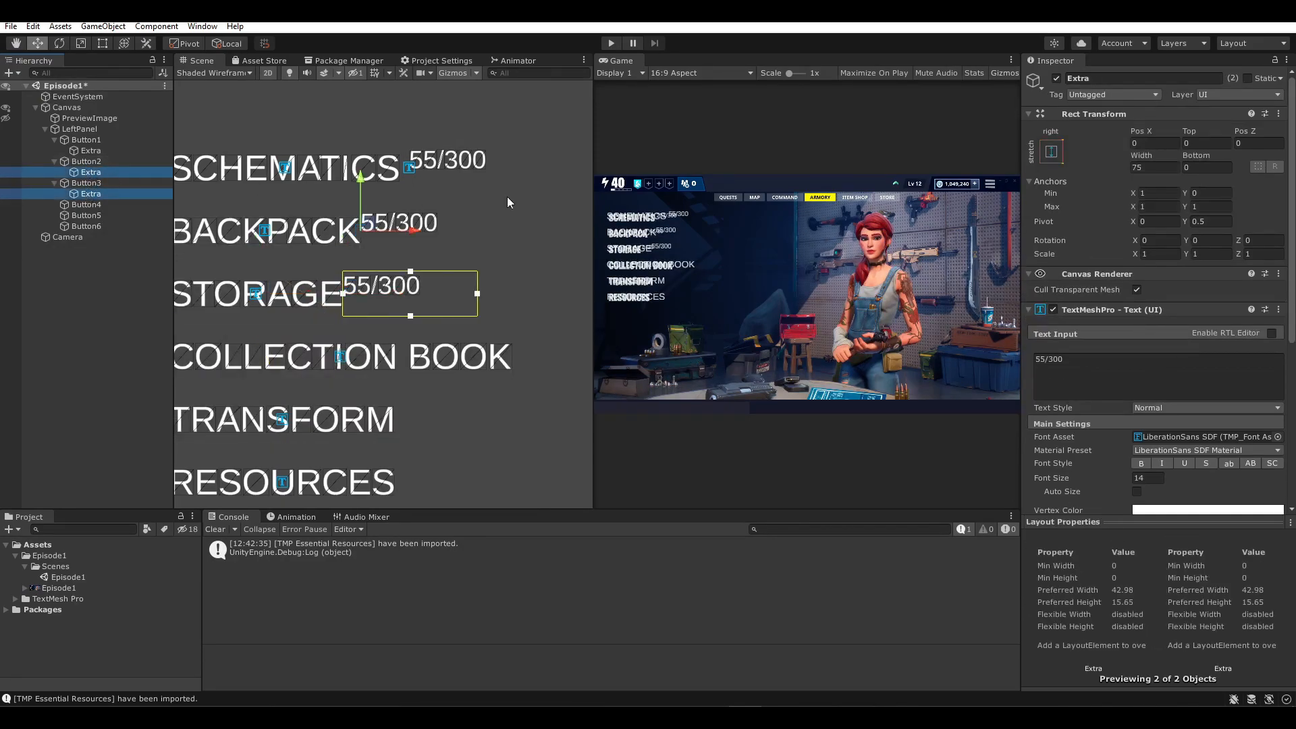
pyautogui.click(1132, 137)
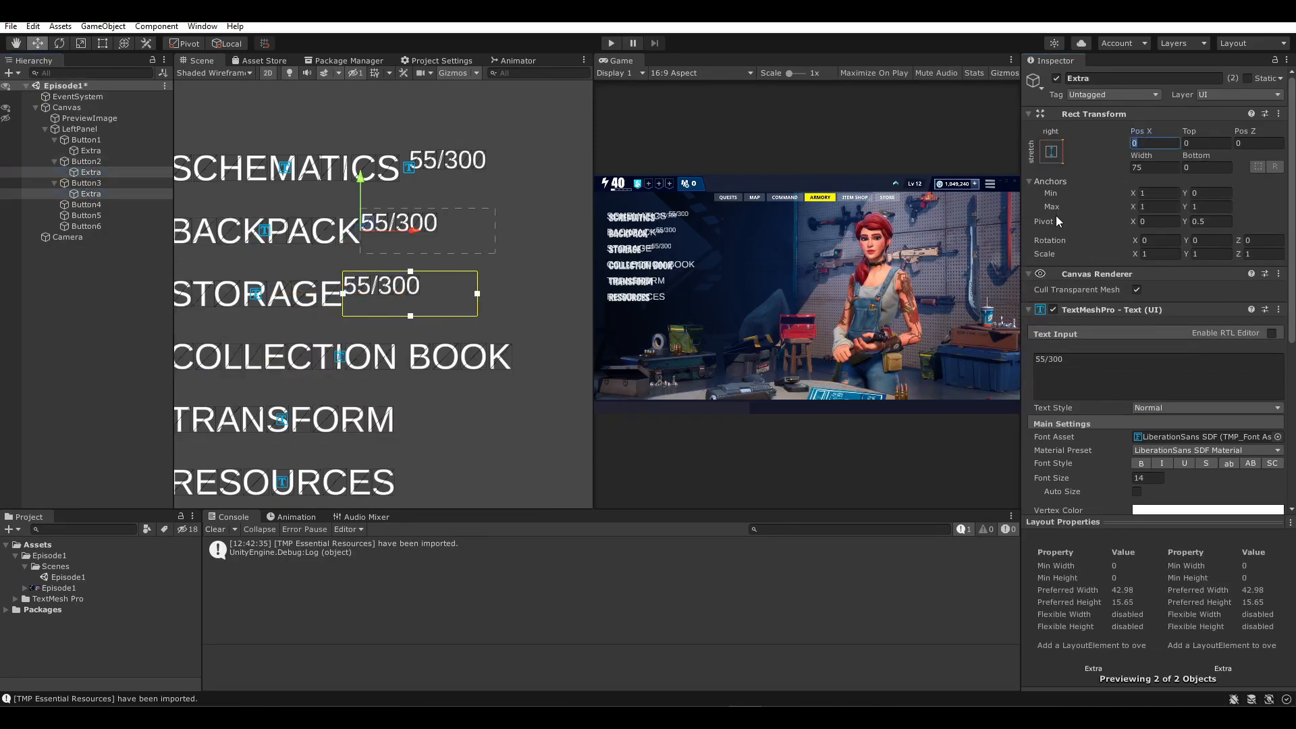
pyautogui.click(108, 153)
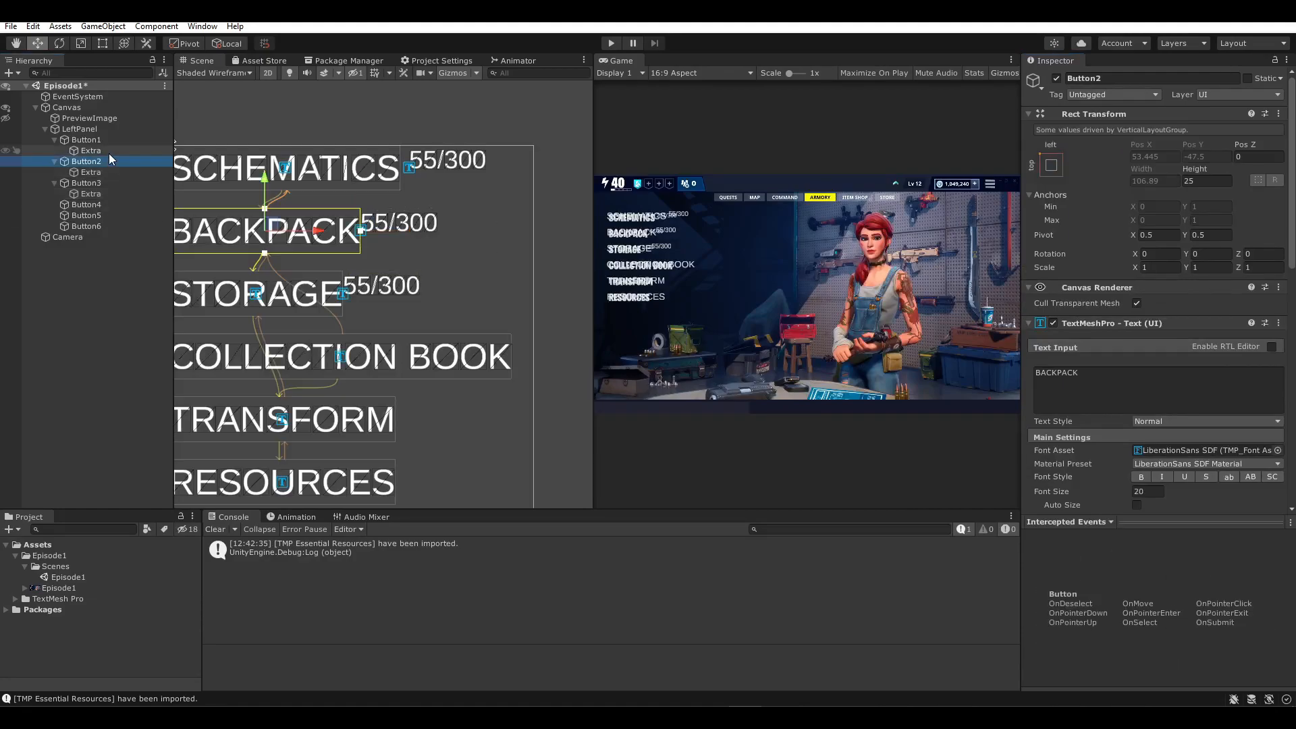
pyautogui.click(1151, 193)
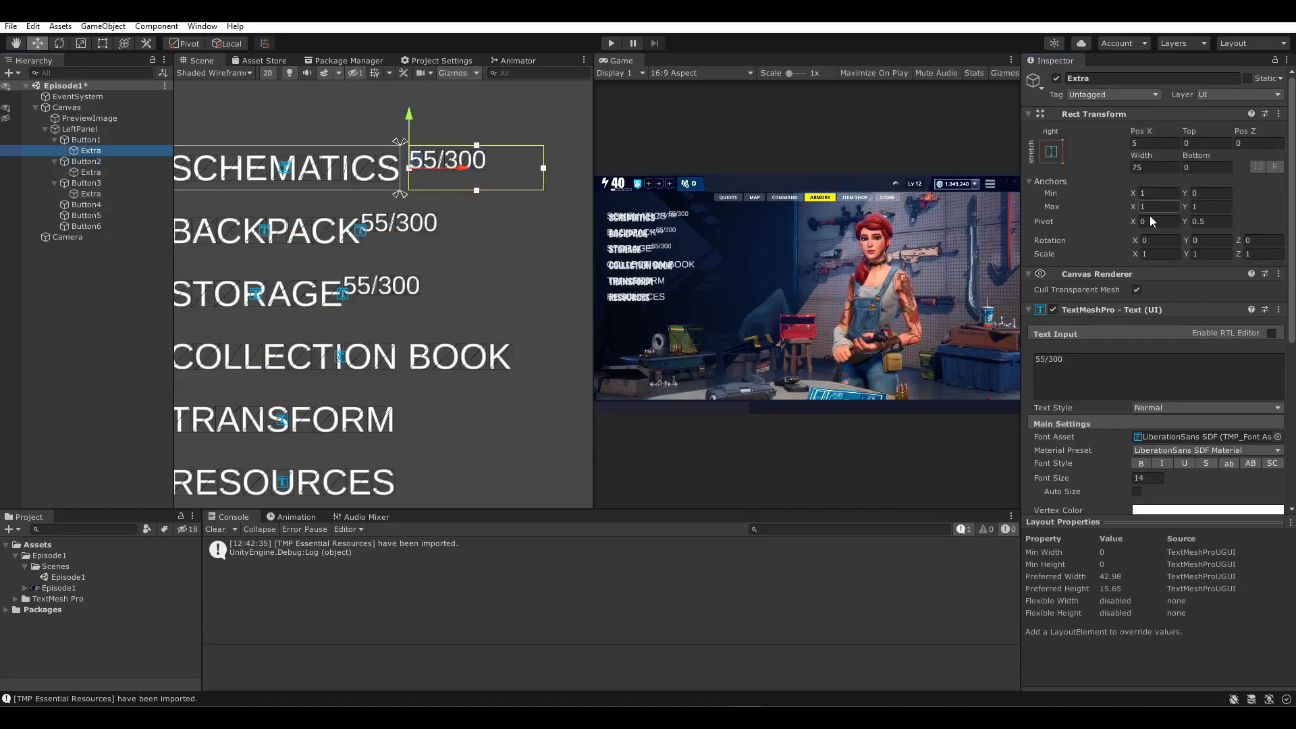
pyautogui.click(95, 172)
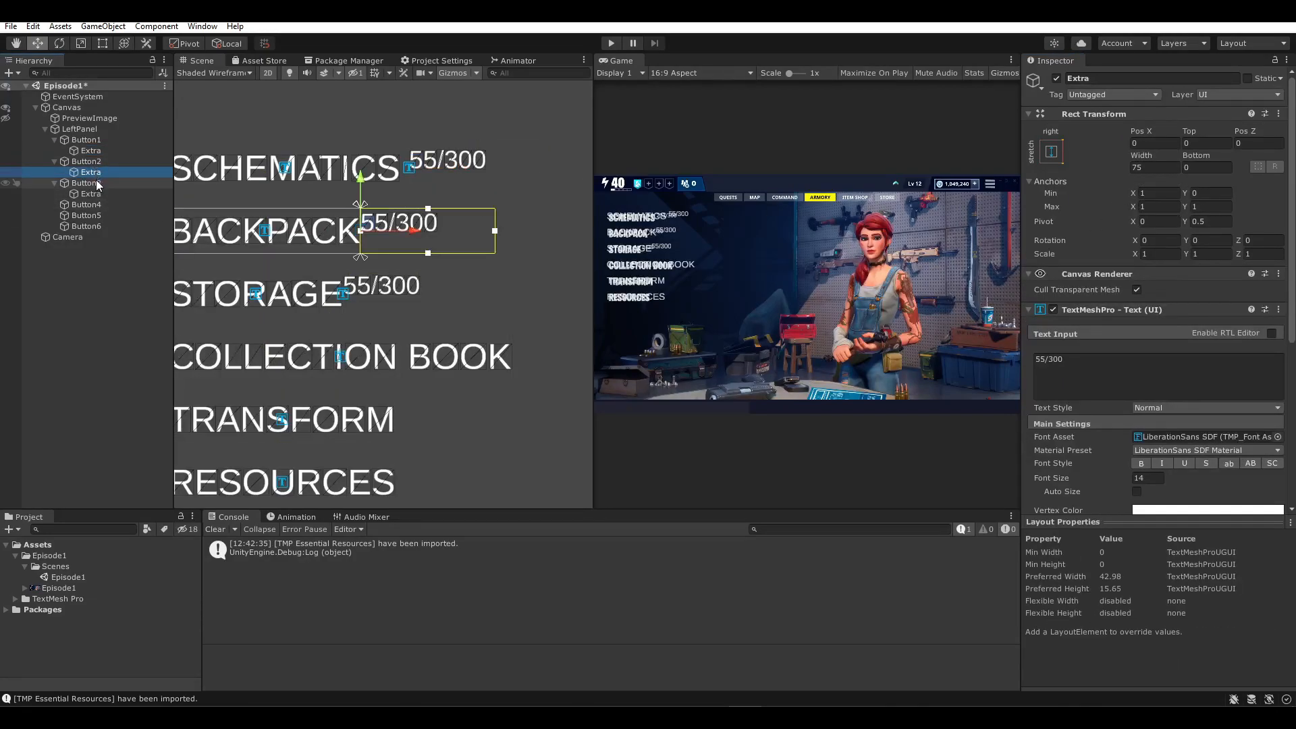
pyautogui.click(1147, 143)
pyautogui.write('5')
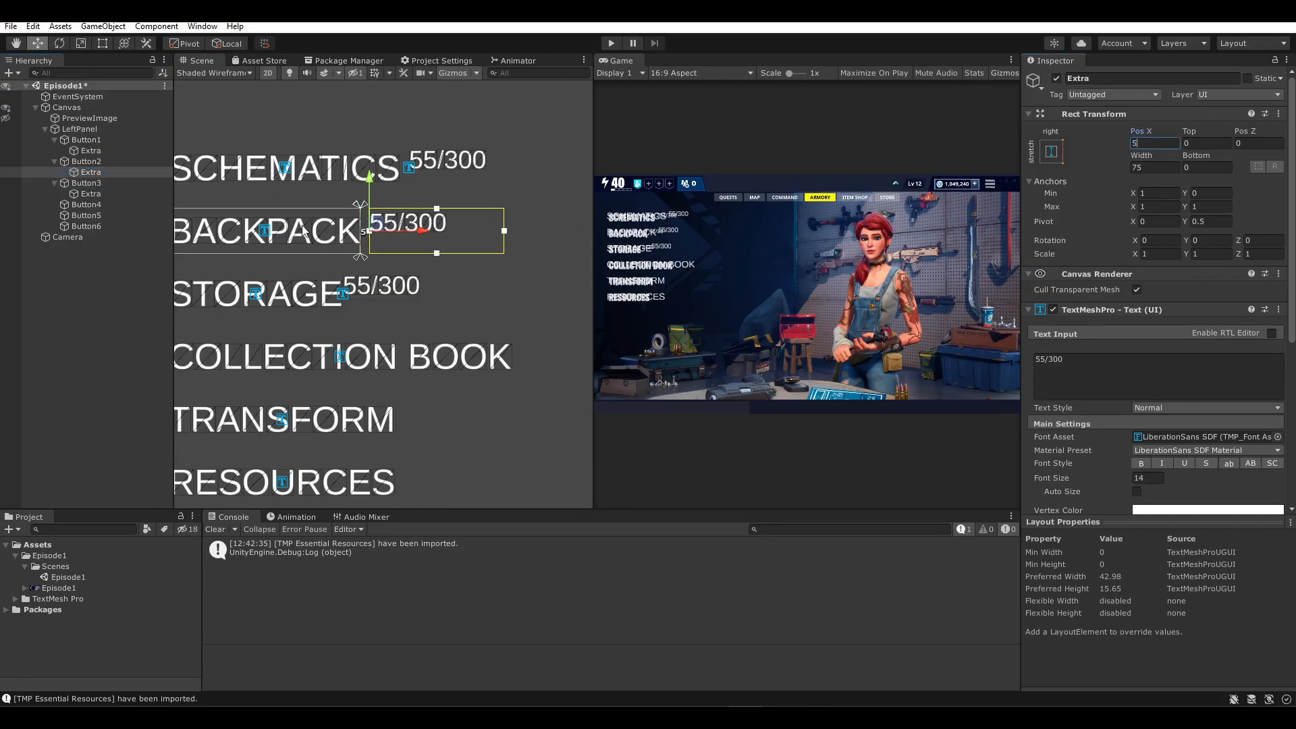
# - Set Pos X of Button3's Extra text to 5
pyautogui.click(99, 152)
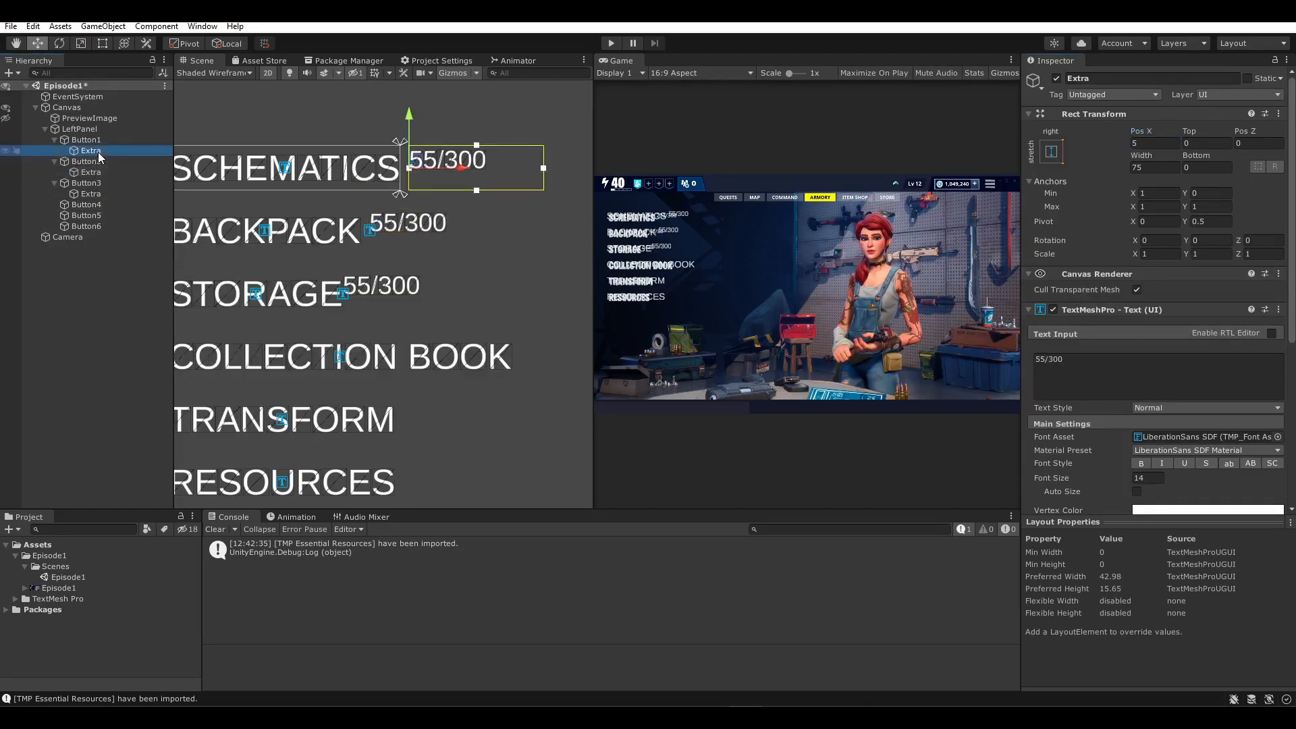
pyautogui.click(108, 193)
pyautogui.click(1141, 145)
pyautogui.write('5')
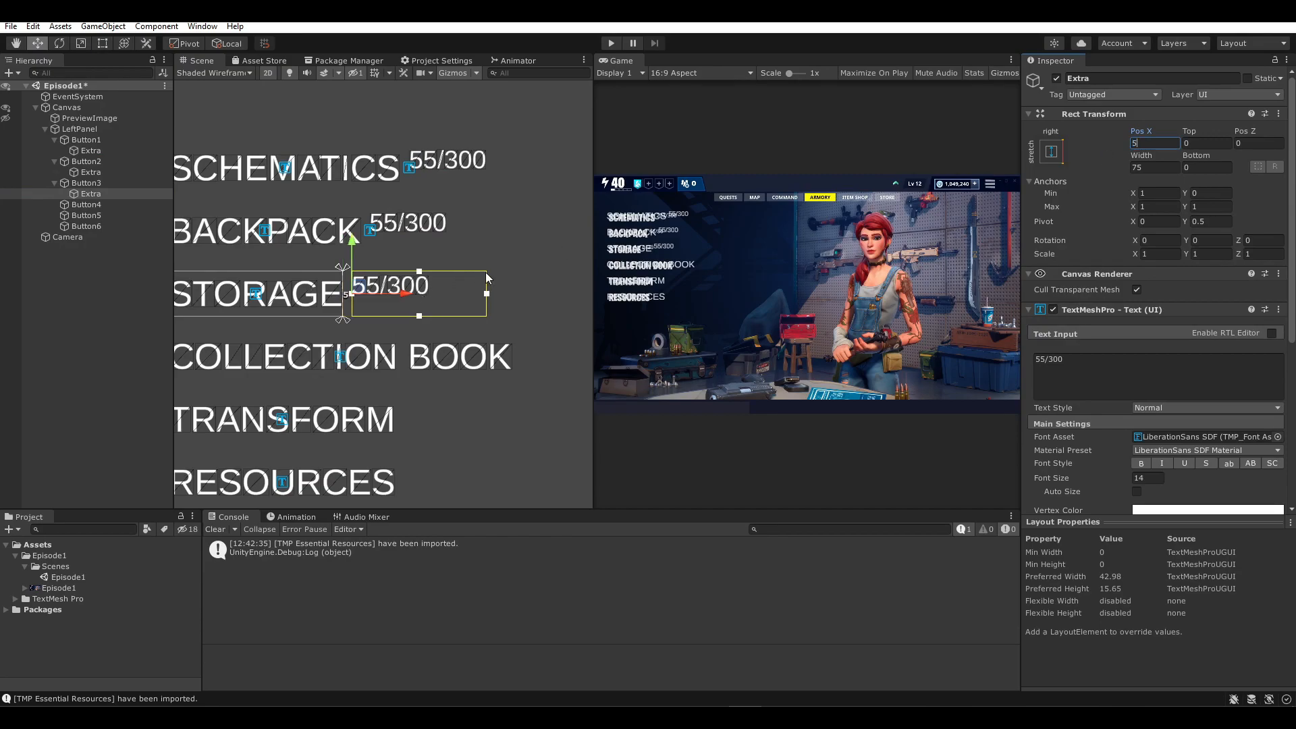
pyautogui.click(521, 256)
pyautogui.click(540, 286)
# - Show PreviewImage and hide LeftPanel in the scene to examine the reference menu on its own
pyautogui.scroll(-5, 473, 304)
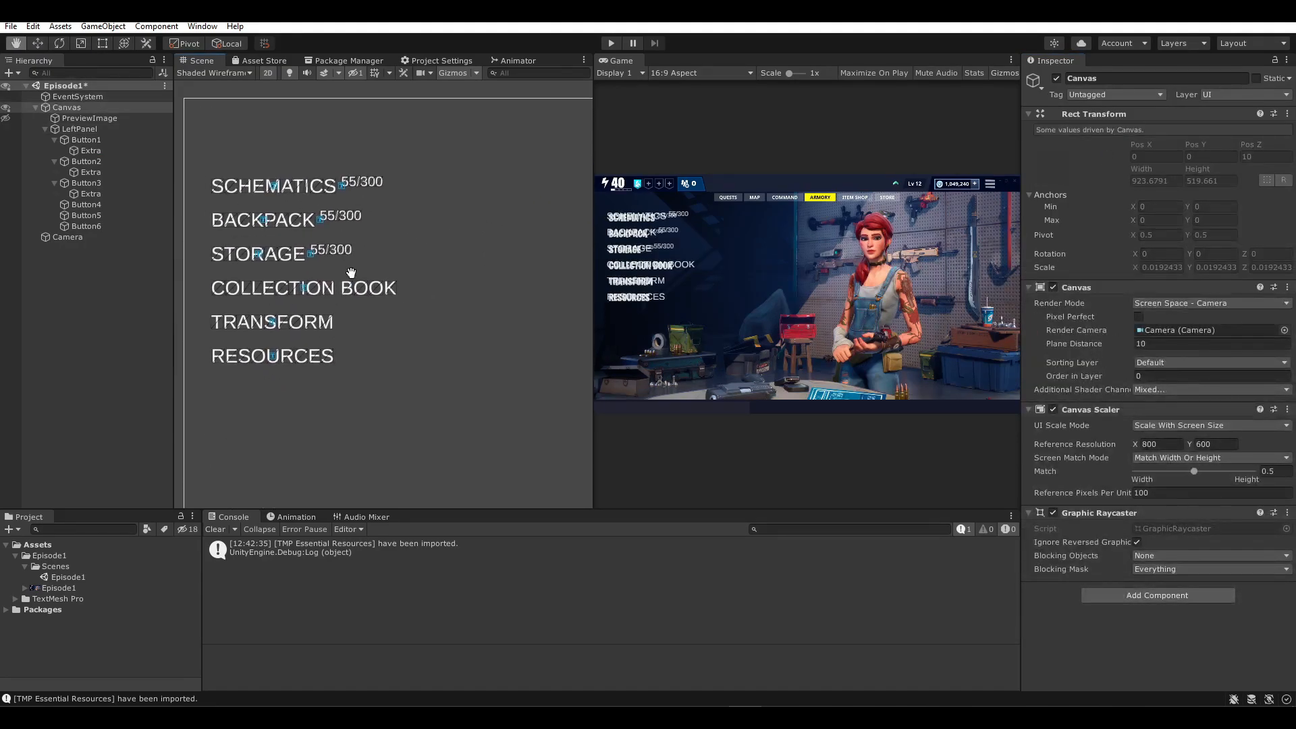
pyautogui.click(5, 118)
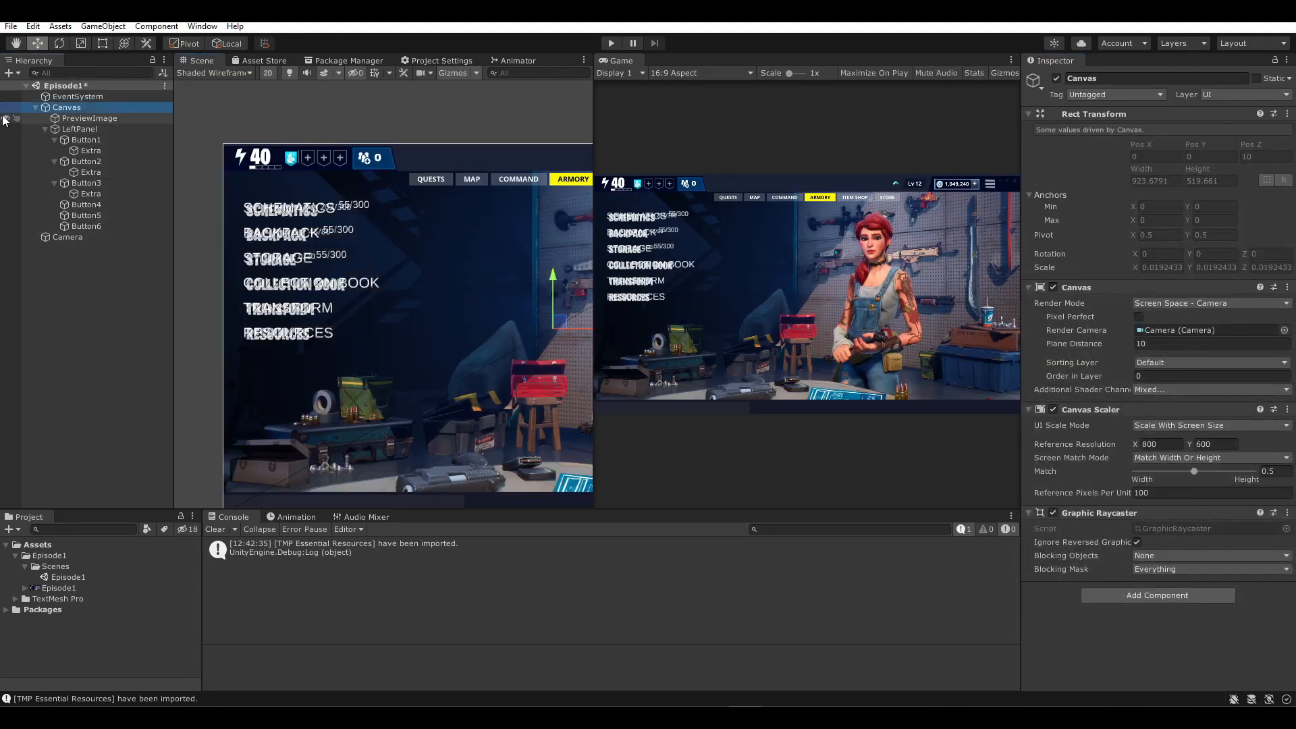
pyautogui.click(6, 129)
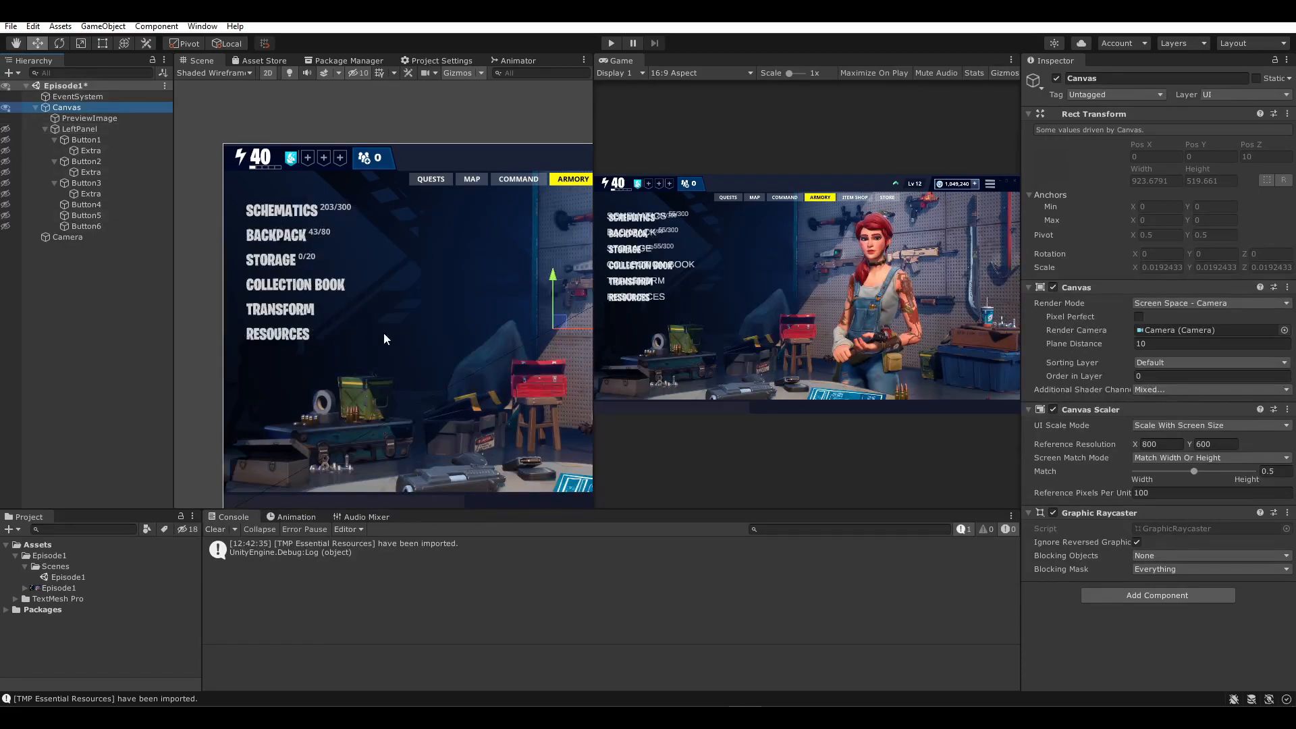
pyautogui.scroll(2, 310, 284)
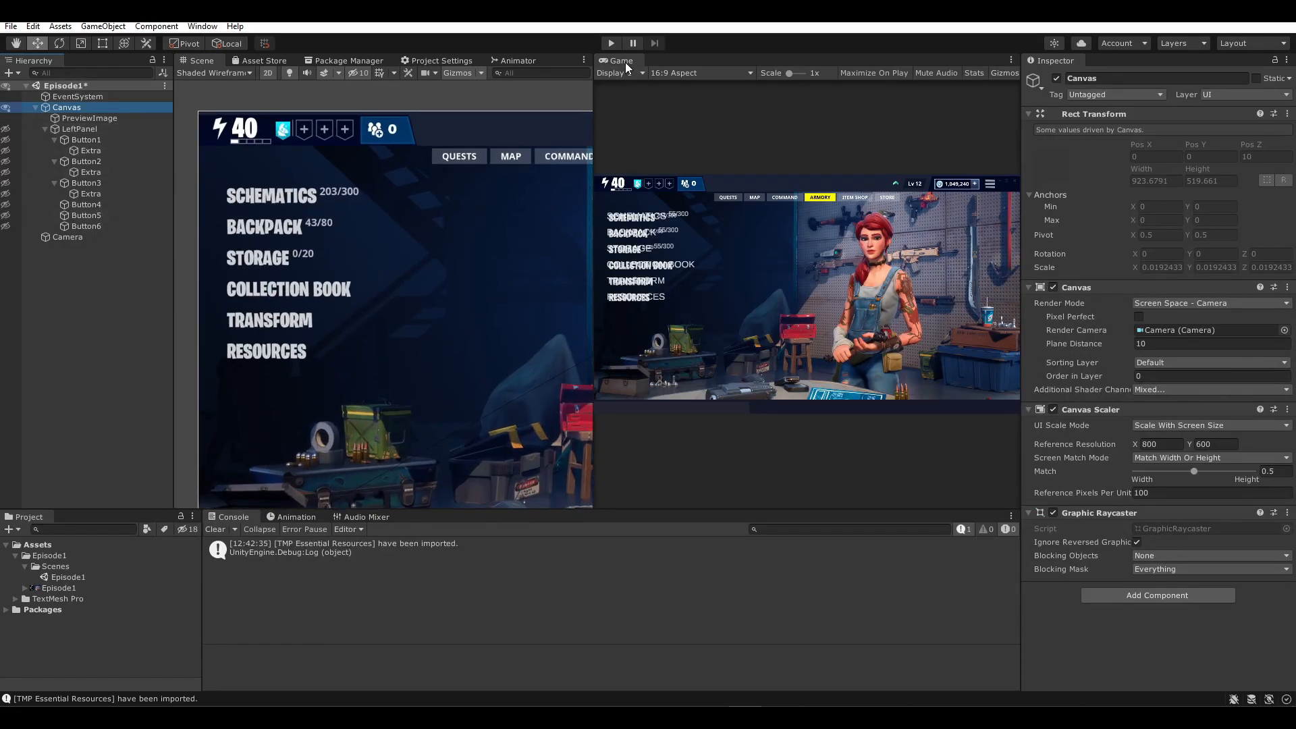
# - Dock the Game view in the Scene view's tab group, collapse LeftPanel's children, and return to the Scene view framed on the canvas
pyautogui.moveTo(621, 62); pyautogui.dragTo(578, 61)
pyautogui.click(6, 108)
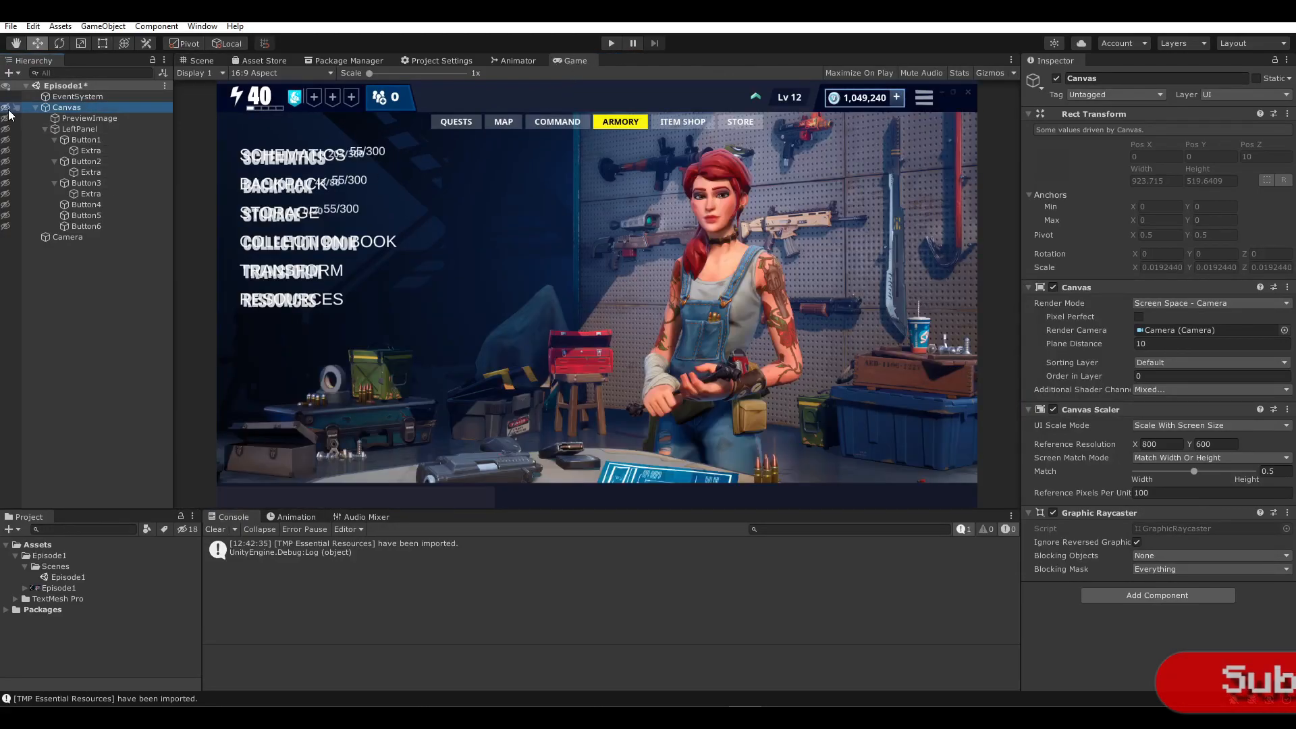
pyautogui.click(44, 129)
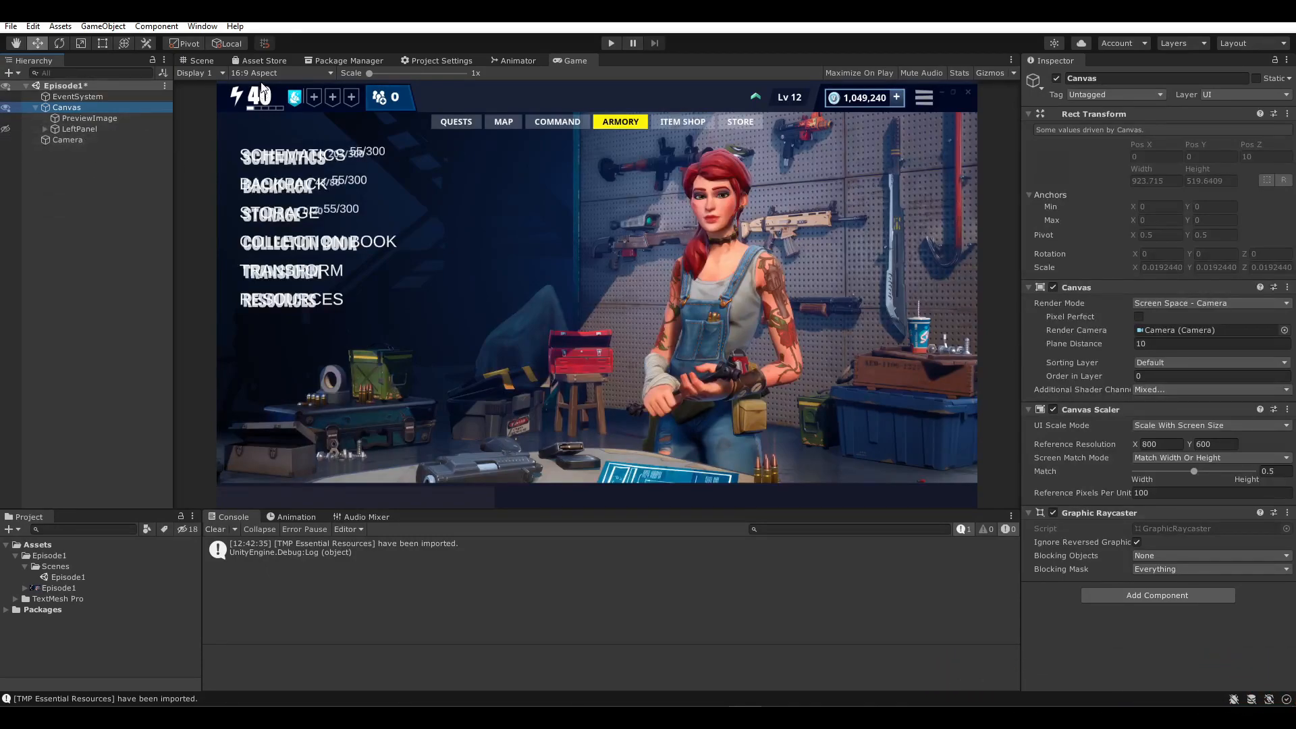
pyautogui.click(197, 60)
pyautogui.moveTo(618, 245); pyautogui.dragTo(494, 224, button='middle')
pyautogui.scroll(-5, 509, 250)
pyautogui.scroll(-4, 524, 260)
pyautogui.moveTo(564, 272); pyautogui.dragTo(520, 258, button='middle')
pyautogui.scroll(4, 538, 266)
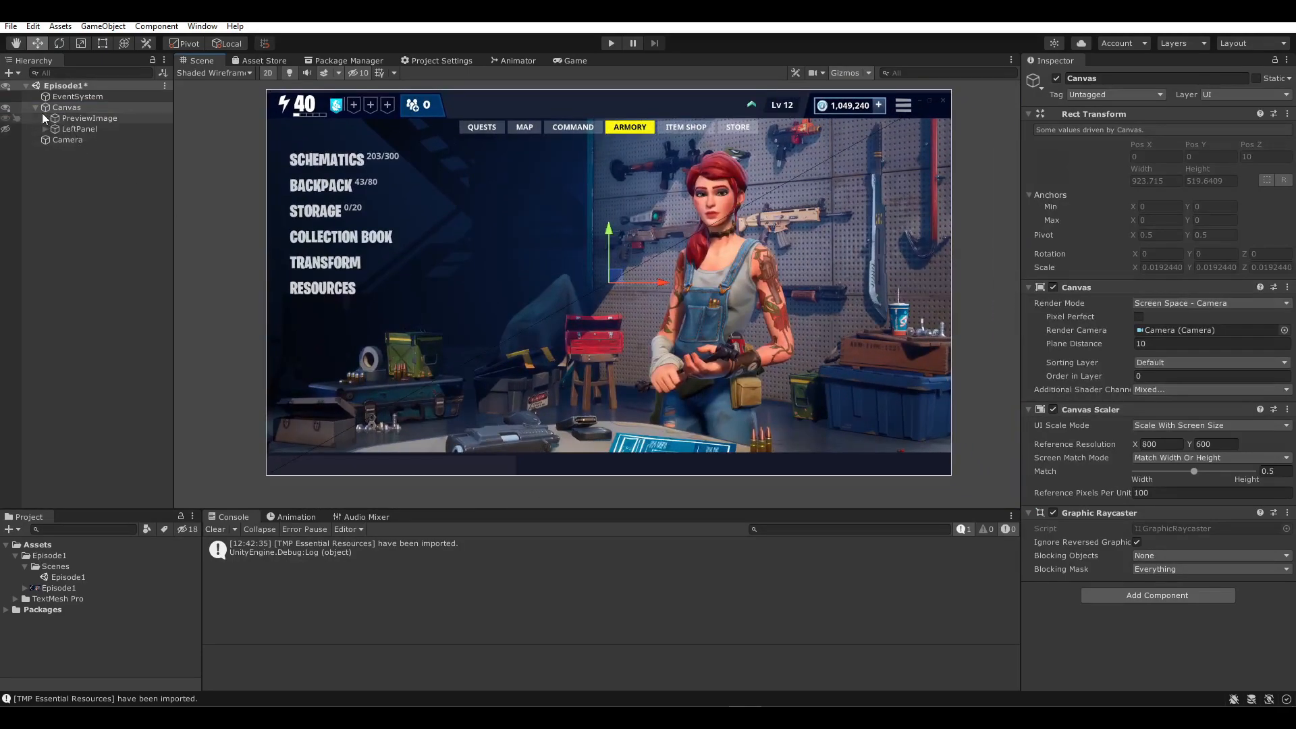
# - Compare the built menu with the reference by showing LeftPanel and toggling PreviewImage's scene visibility
pyautogui.click(5, 107)
pyautogui.click(5, 129)
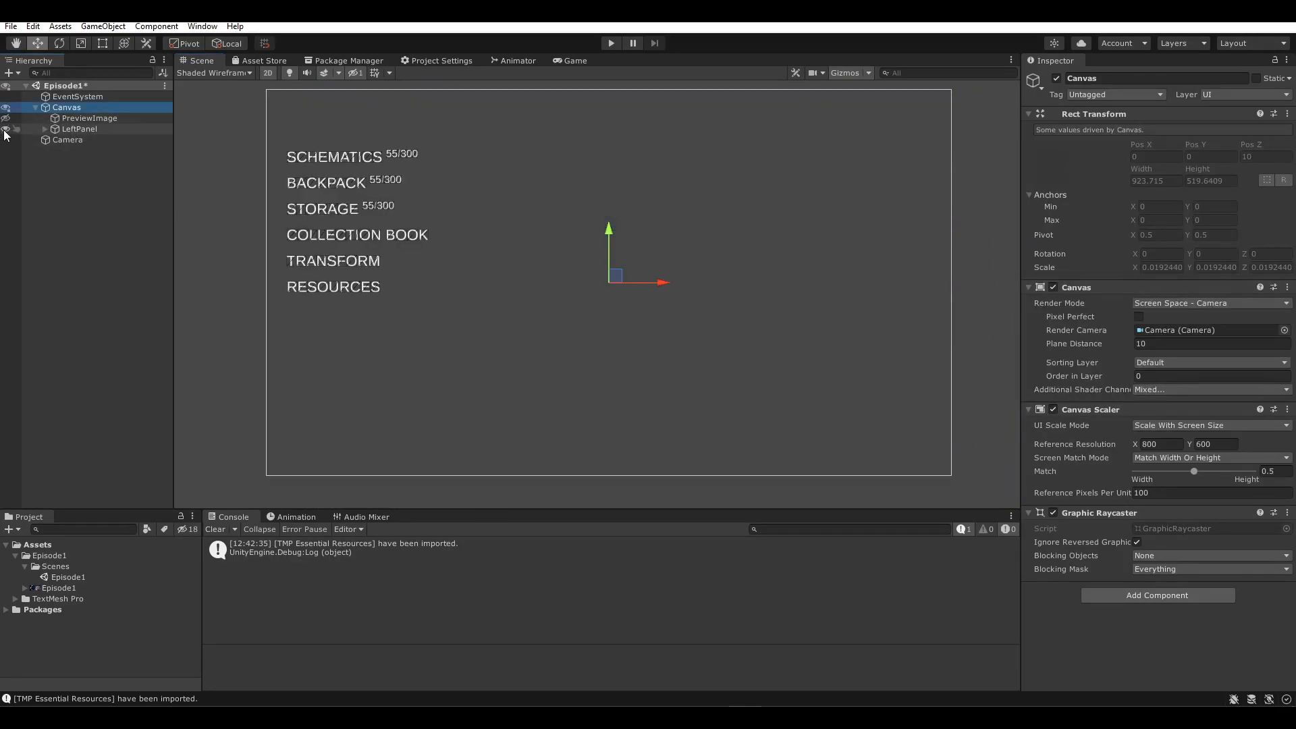
pyautogui.click(5, 118)
pyautogui.click(5, 118)
pyautogui.click(5, 118)
pyautogui.click(6, 118)
pyautogui.click(5, 118)
pyautogui.click(5, 118)
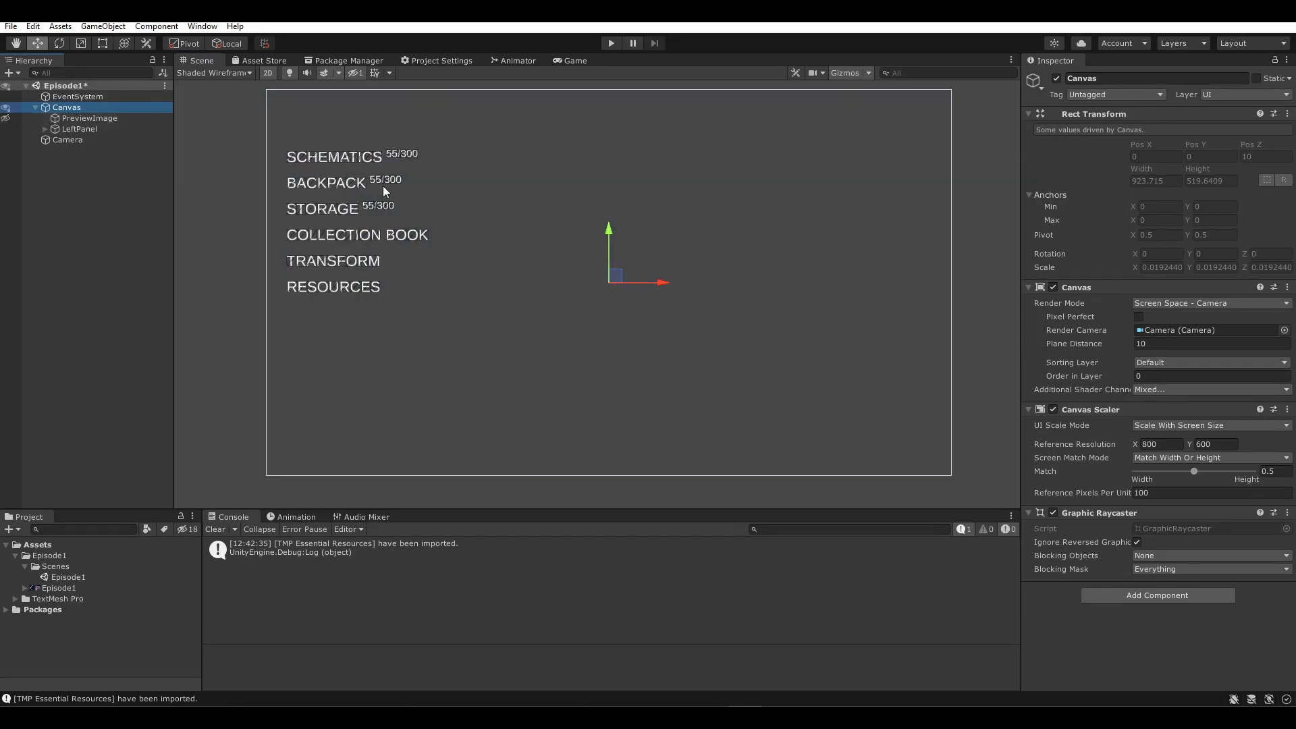
# - Make PreviewImage visible in the scene together with LeftPanel
pyautogui.click(6, 140)
pyautogui.click(6, 140)
pyautogui.click(5, 108)
pyautogui.click(6, 118)
pyautogui.click(6, 130)
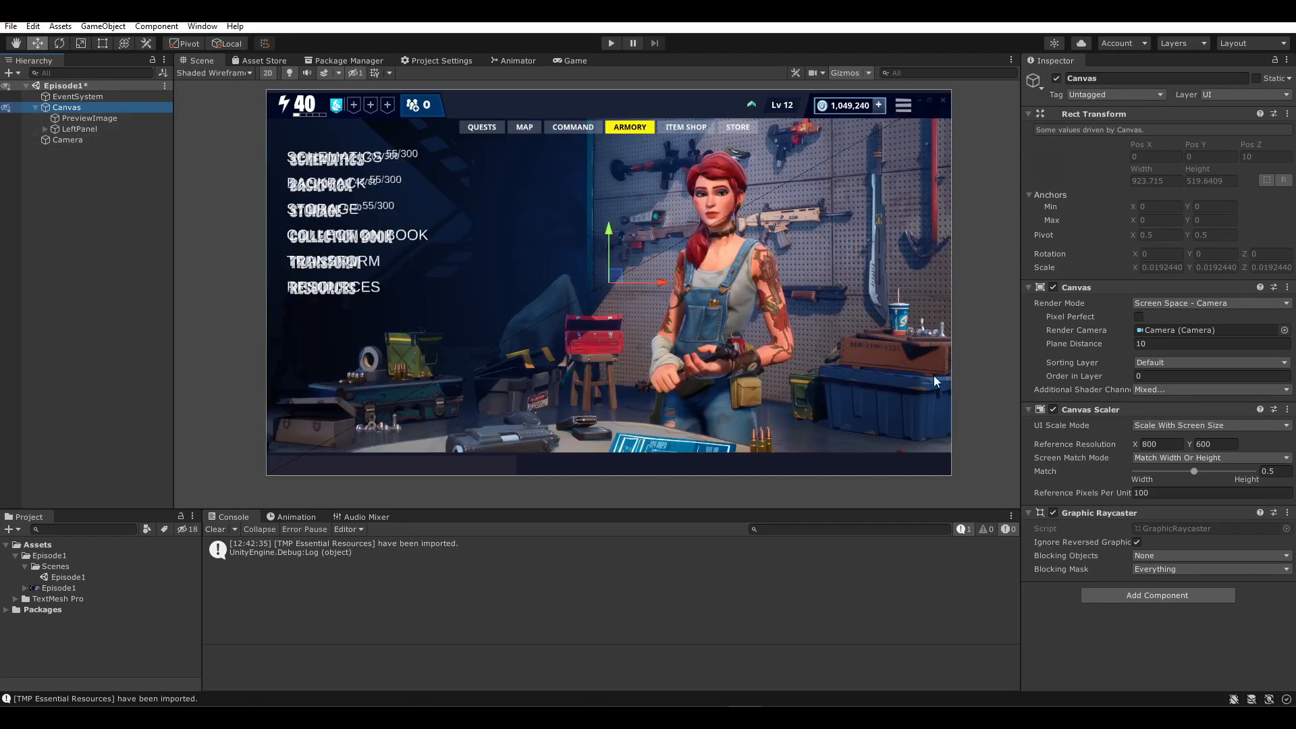
pyautogui.click(6, 109)
pyautogui.click(6, 109)
pyautogui.scroll(-2, 530, 263)
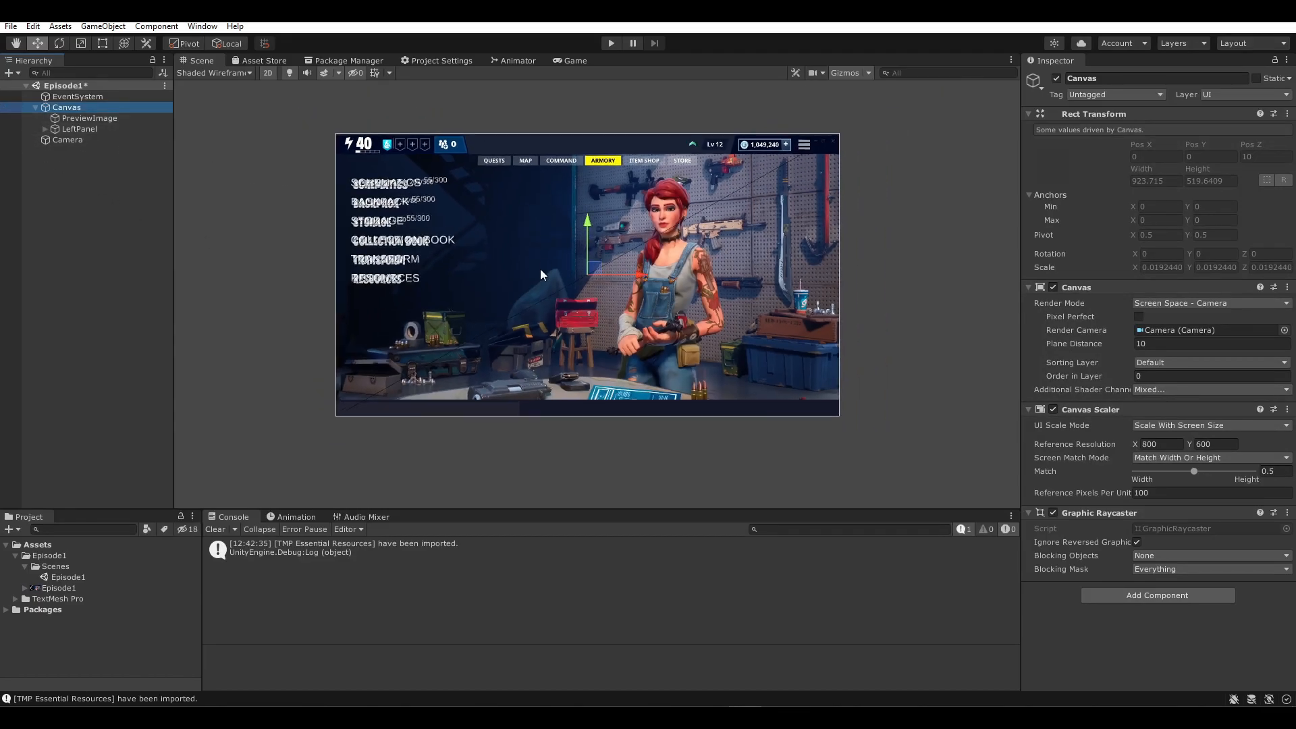
# - Select LeftPanel and examine its bounds over the reference image
pyautogui.click(88, 118)
pyautogui.click(78, 129)
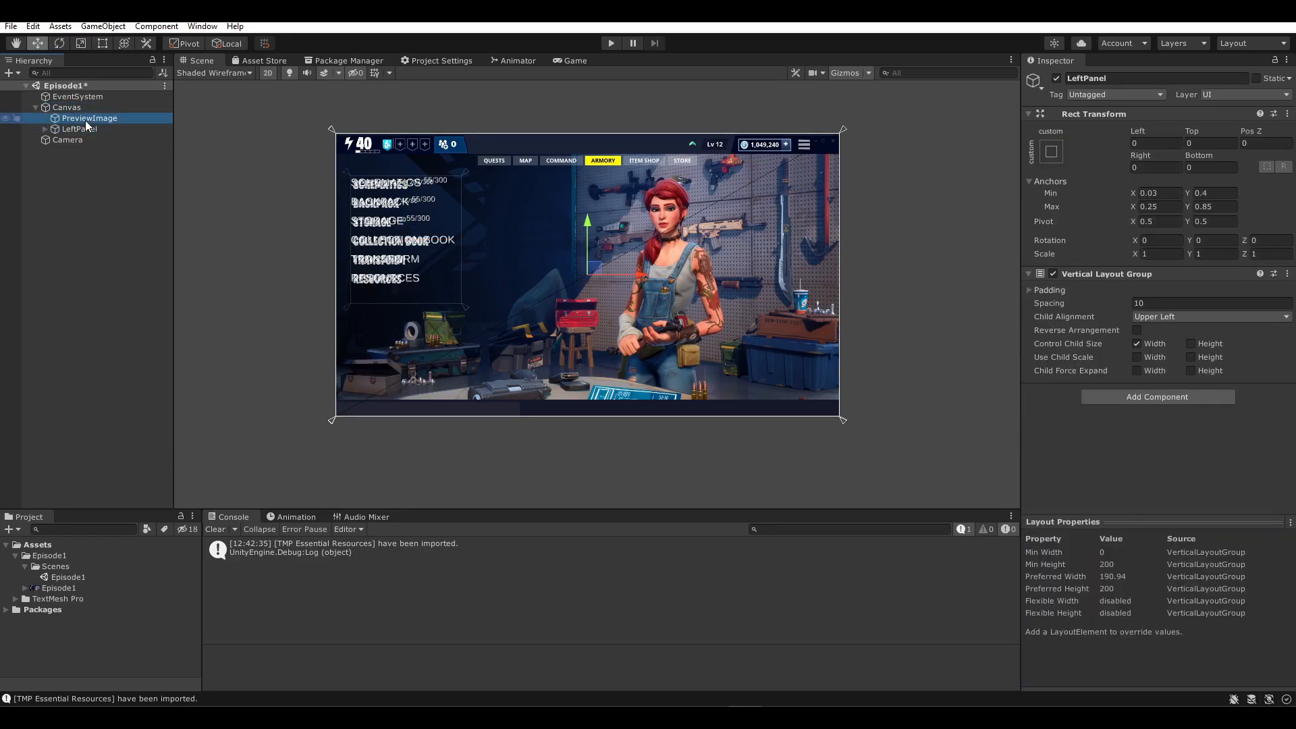
pyautogui.moveTo(607, 291); pyautogui.dragTo(576, 285, button='middle')
pyautogui.scroll(2, 577, 285)
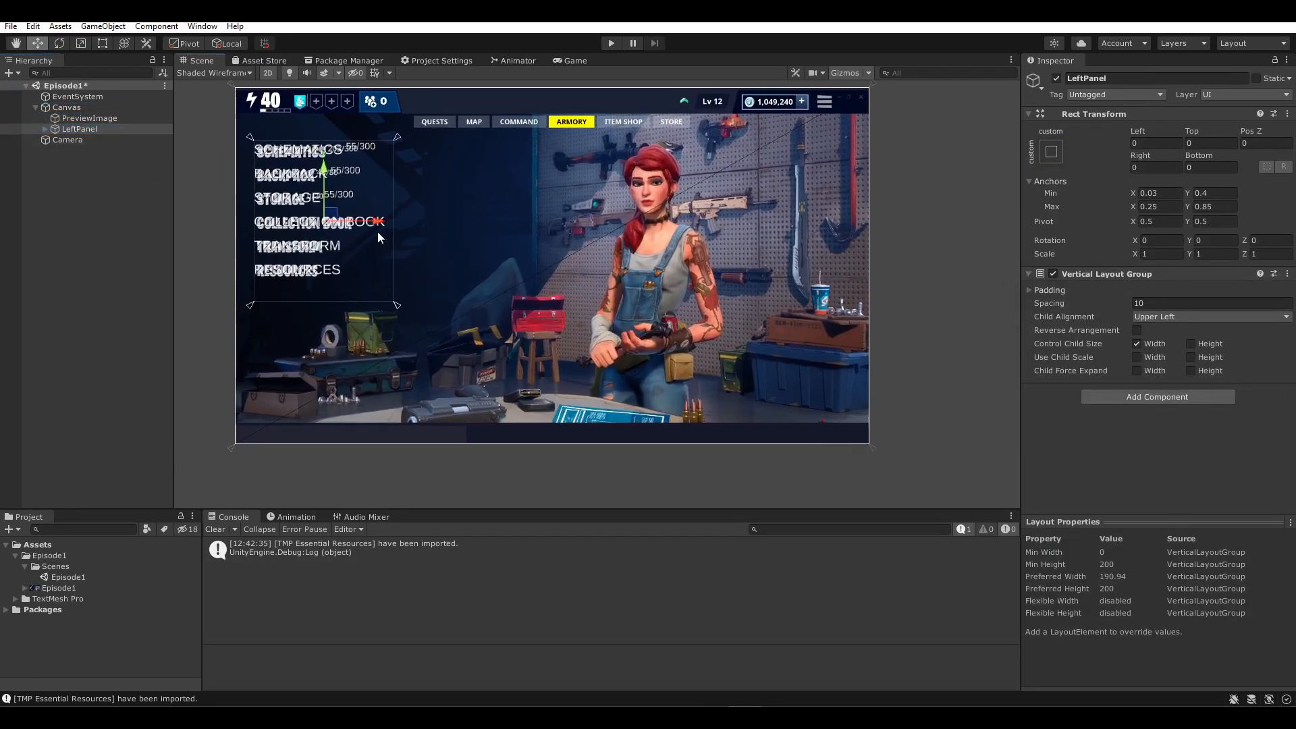
pyautogui.moveTo(290, 193); pyautogui.dragTo(404, 227, button='middle')
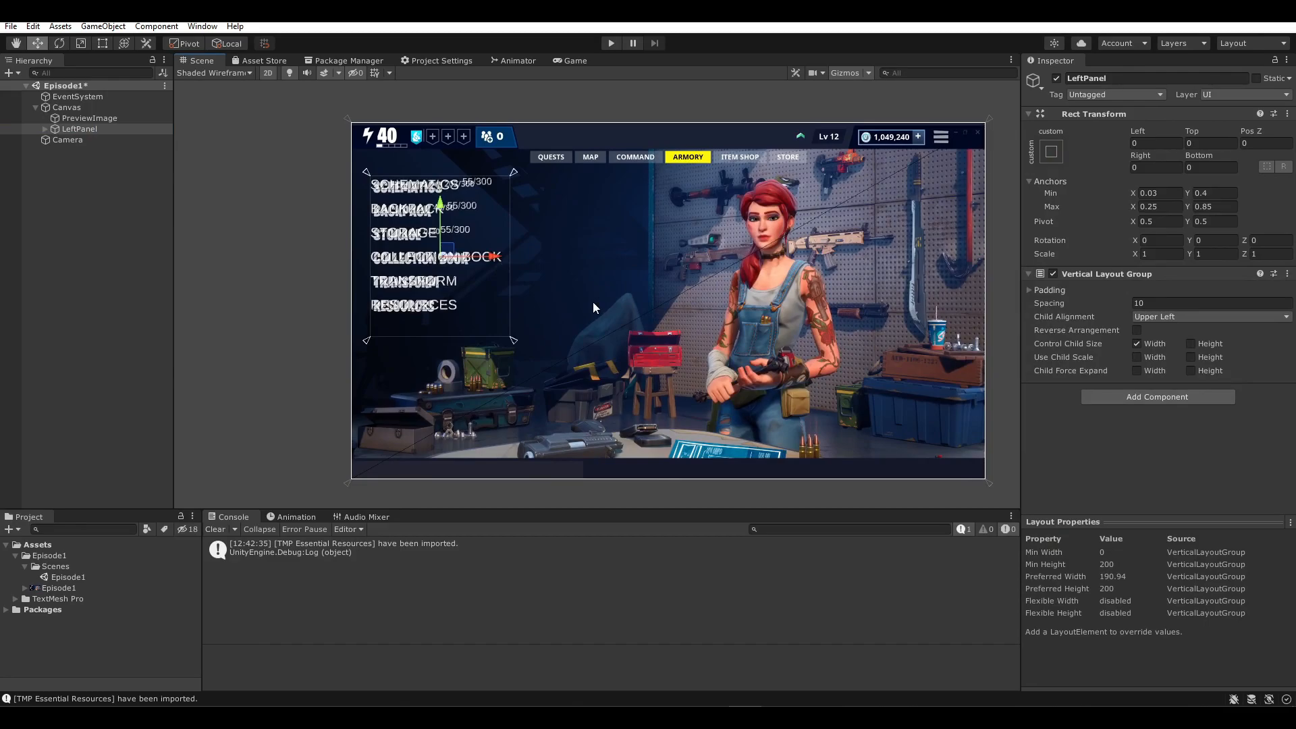